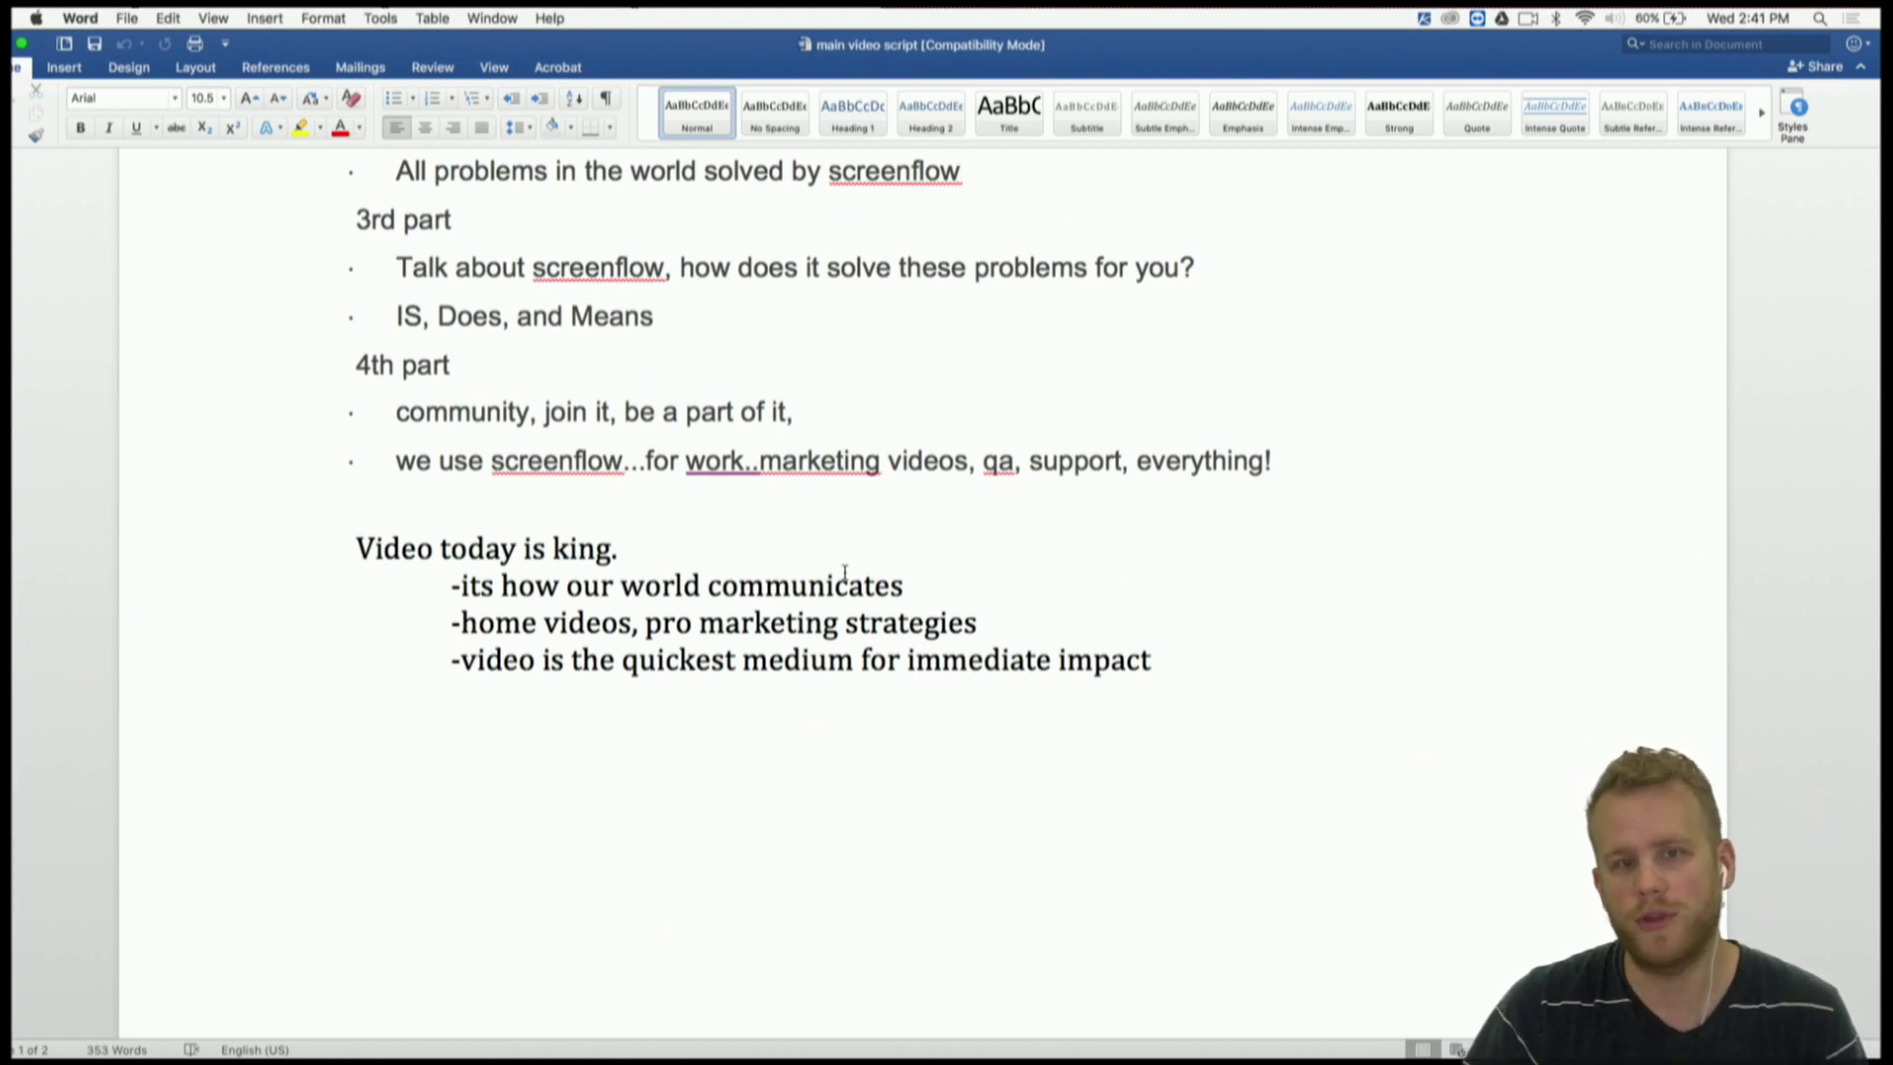
# - Read through the main video script, from the outline notes on the first page to the last line of the narration
pyautogui.scroll(5, 896, 685)
pyautogui.scroll(-1, 896, 686)
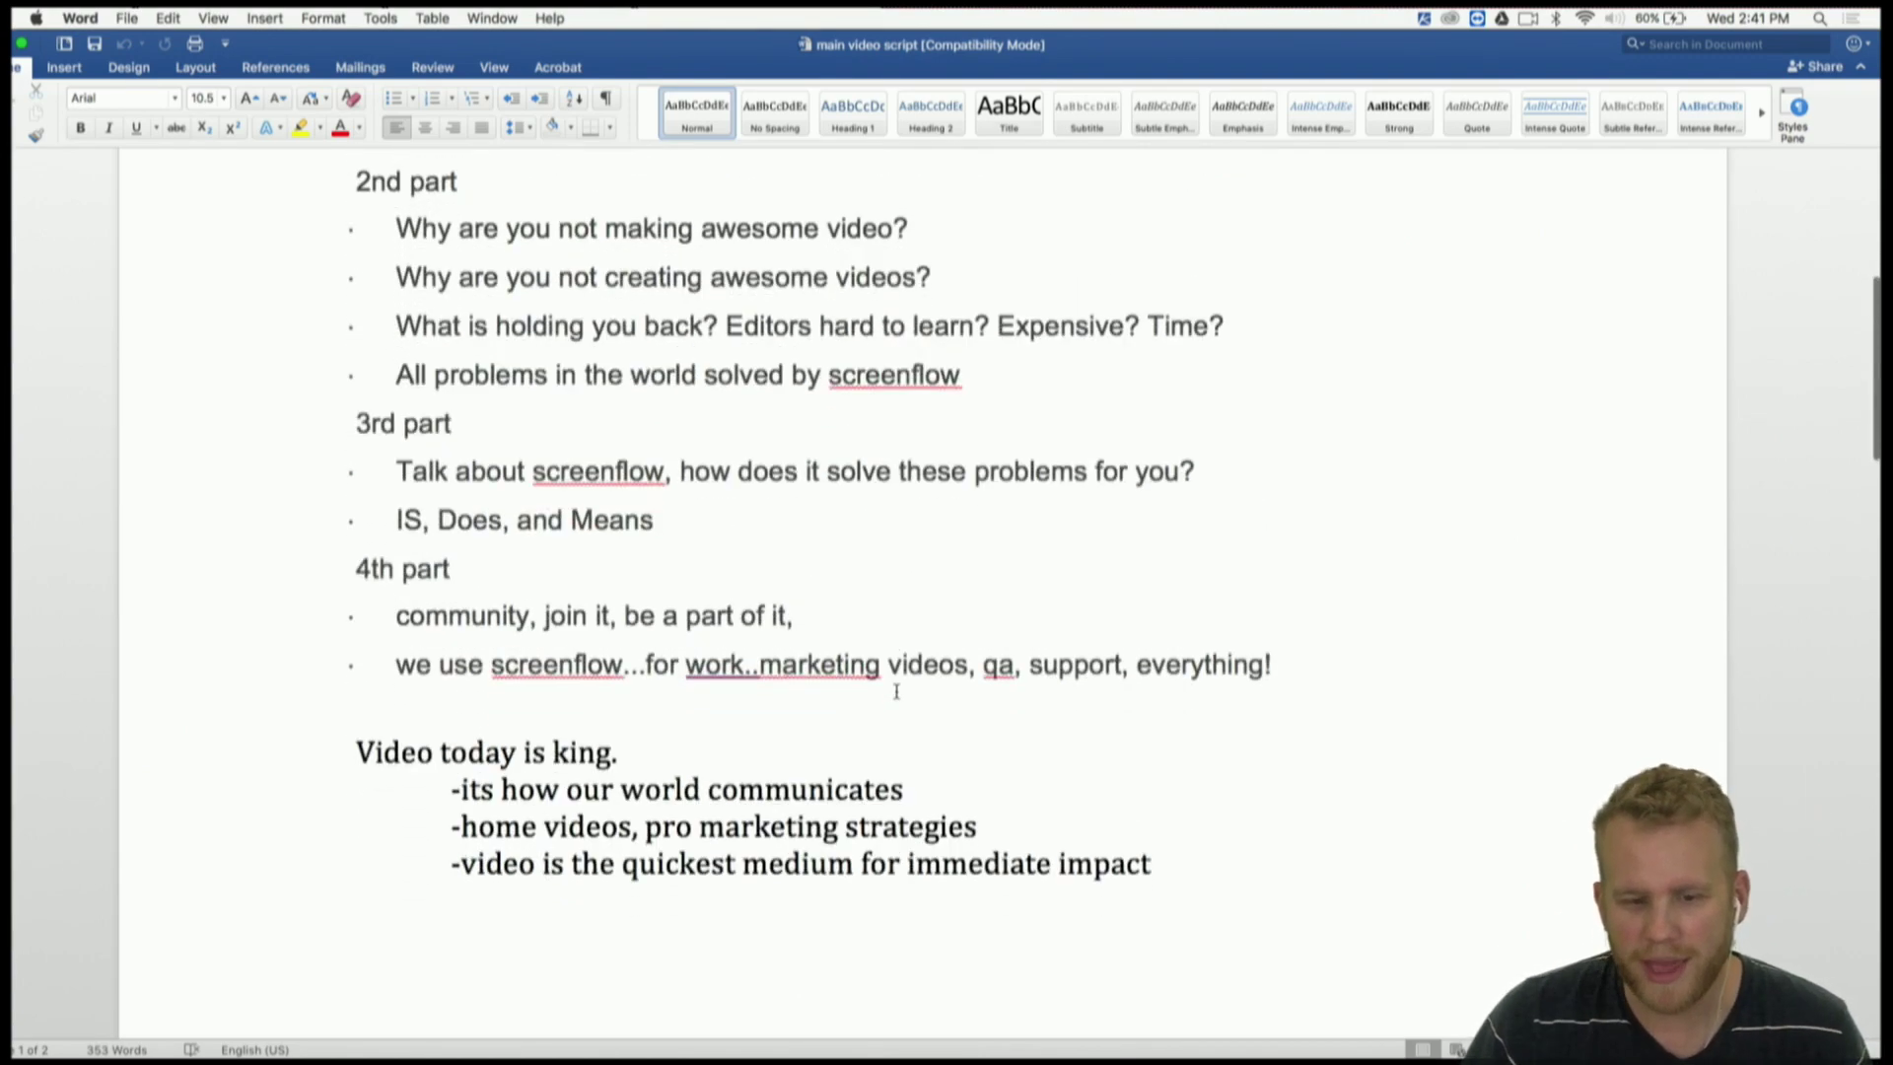
pyautogui.scroll(-10, 896, 691)
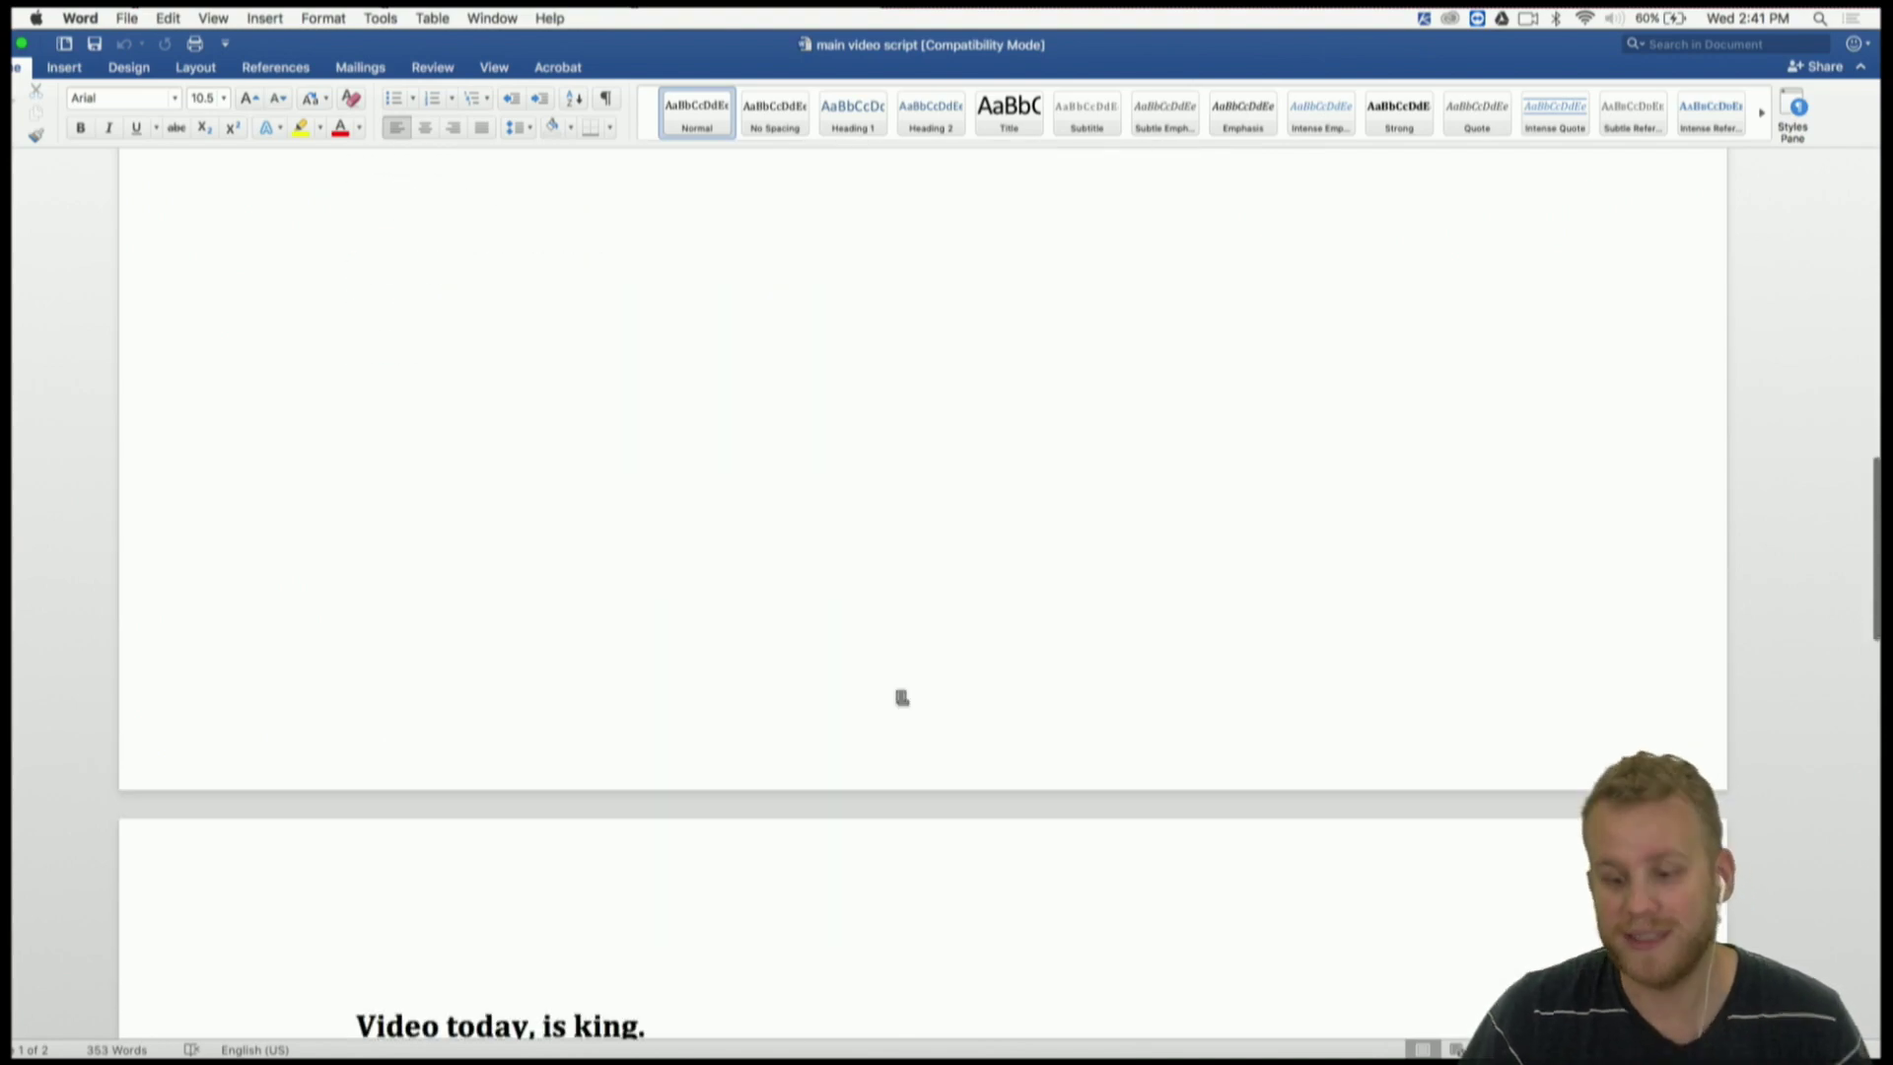
pyautogui.scroll(-8, 902, 698)
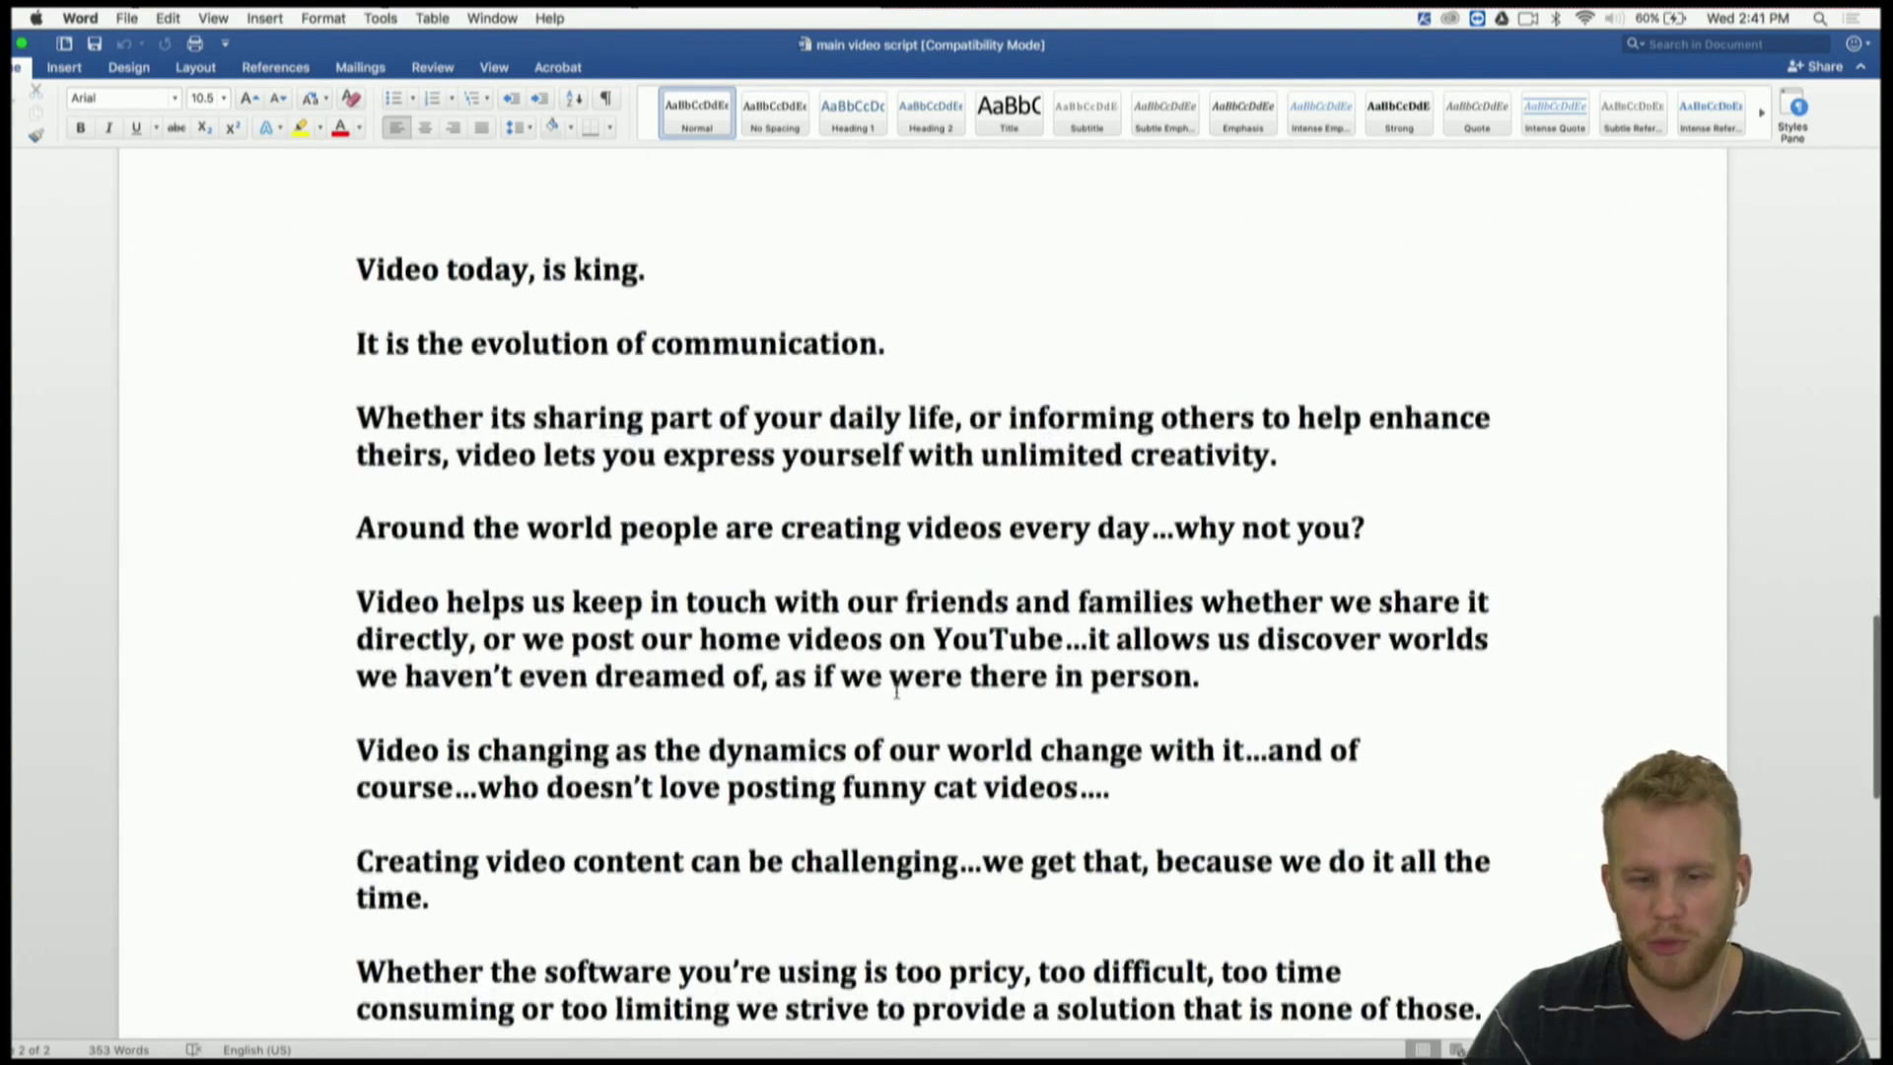
pyautogui.scroll(-1, 896, 691)
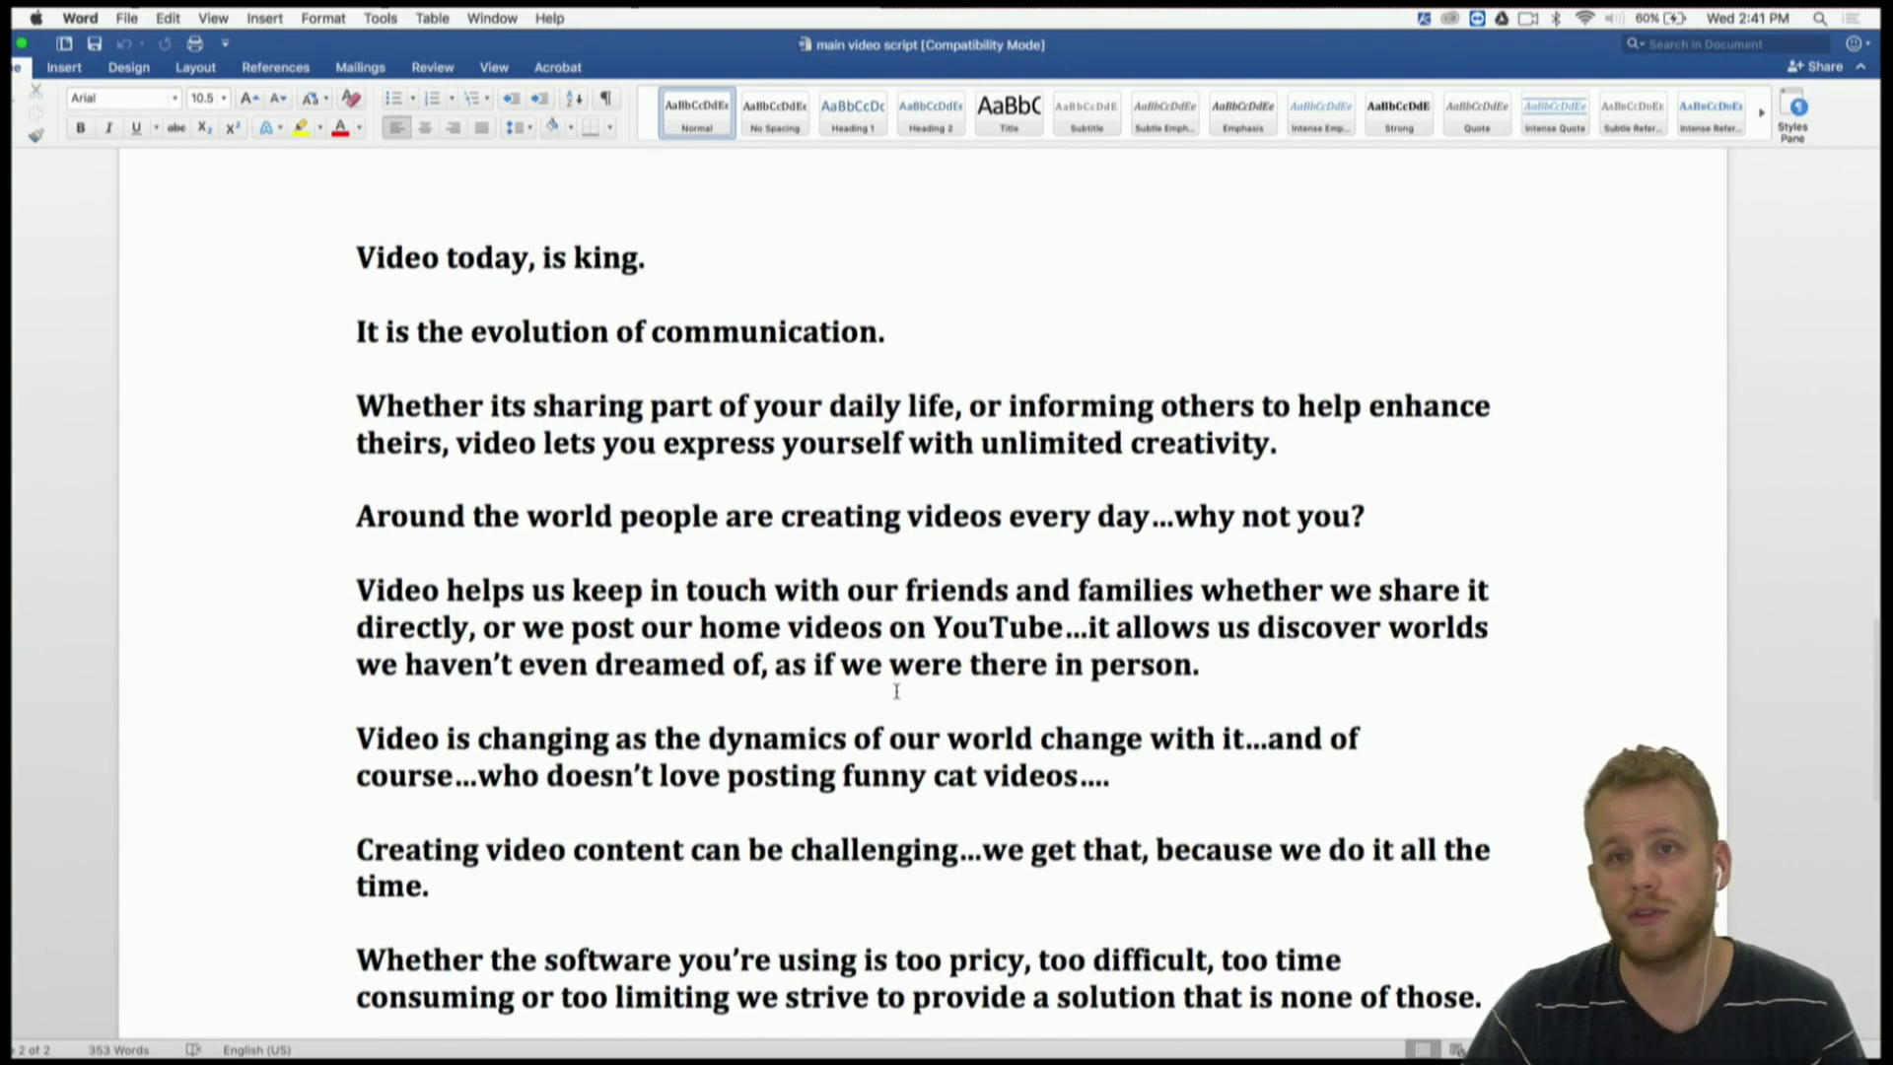
pyautogui.scroll(-5, 896, 690)
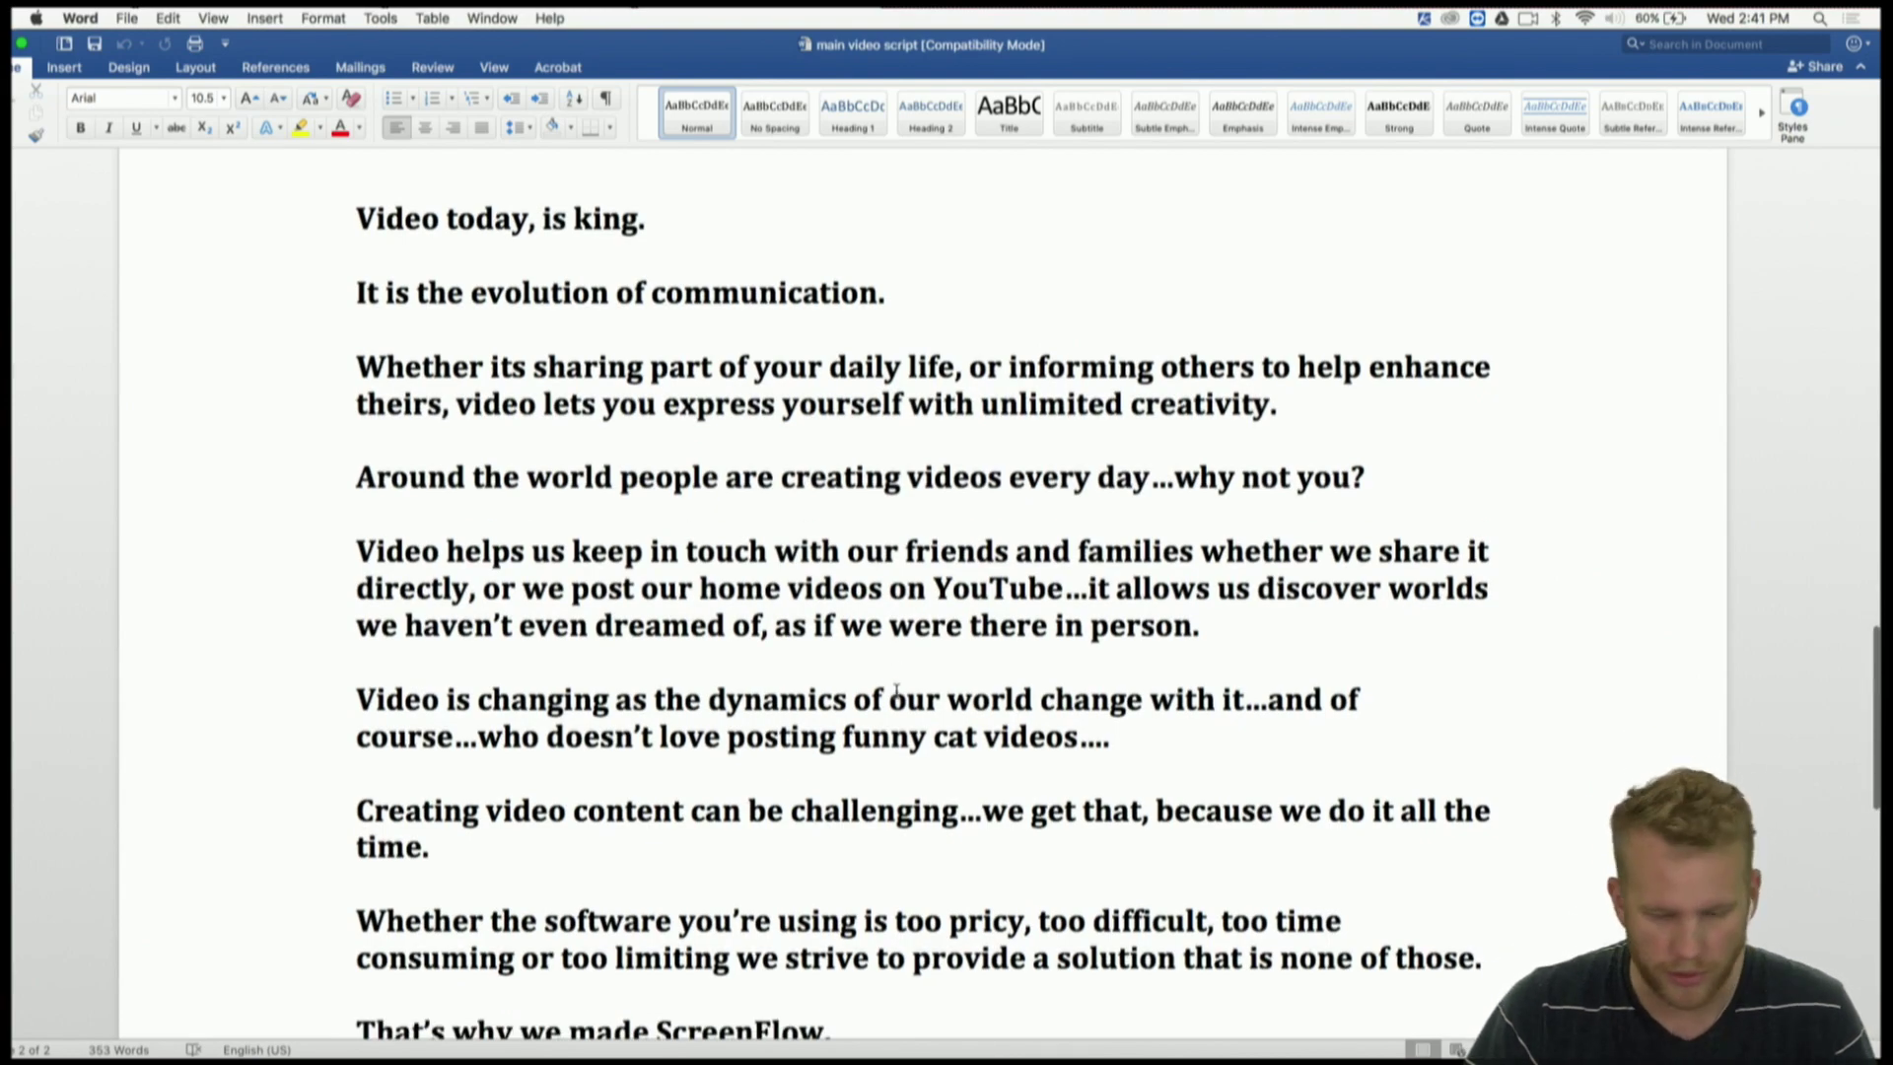
pyautogui.scroll(-2, 897, 691)
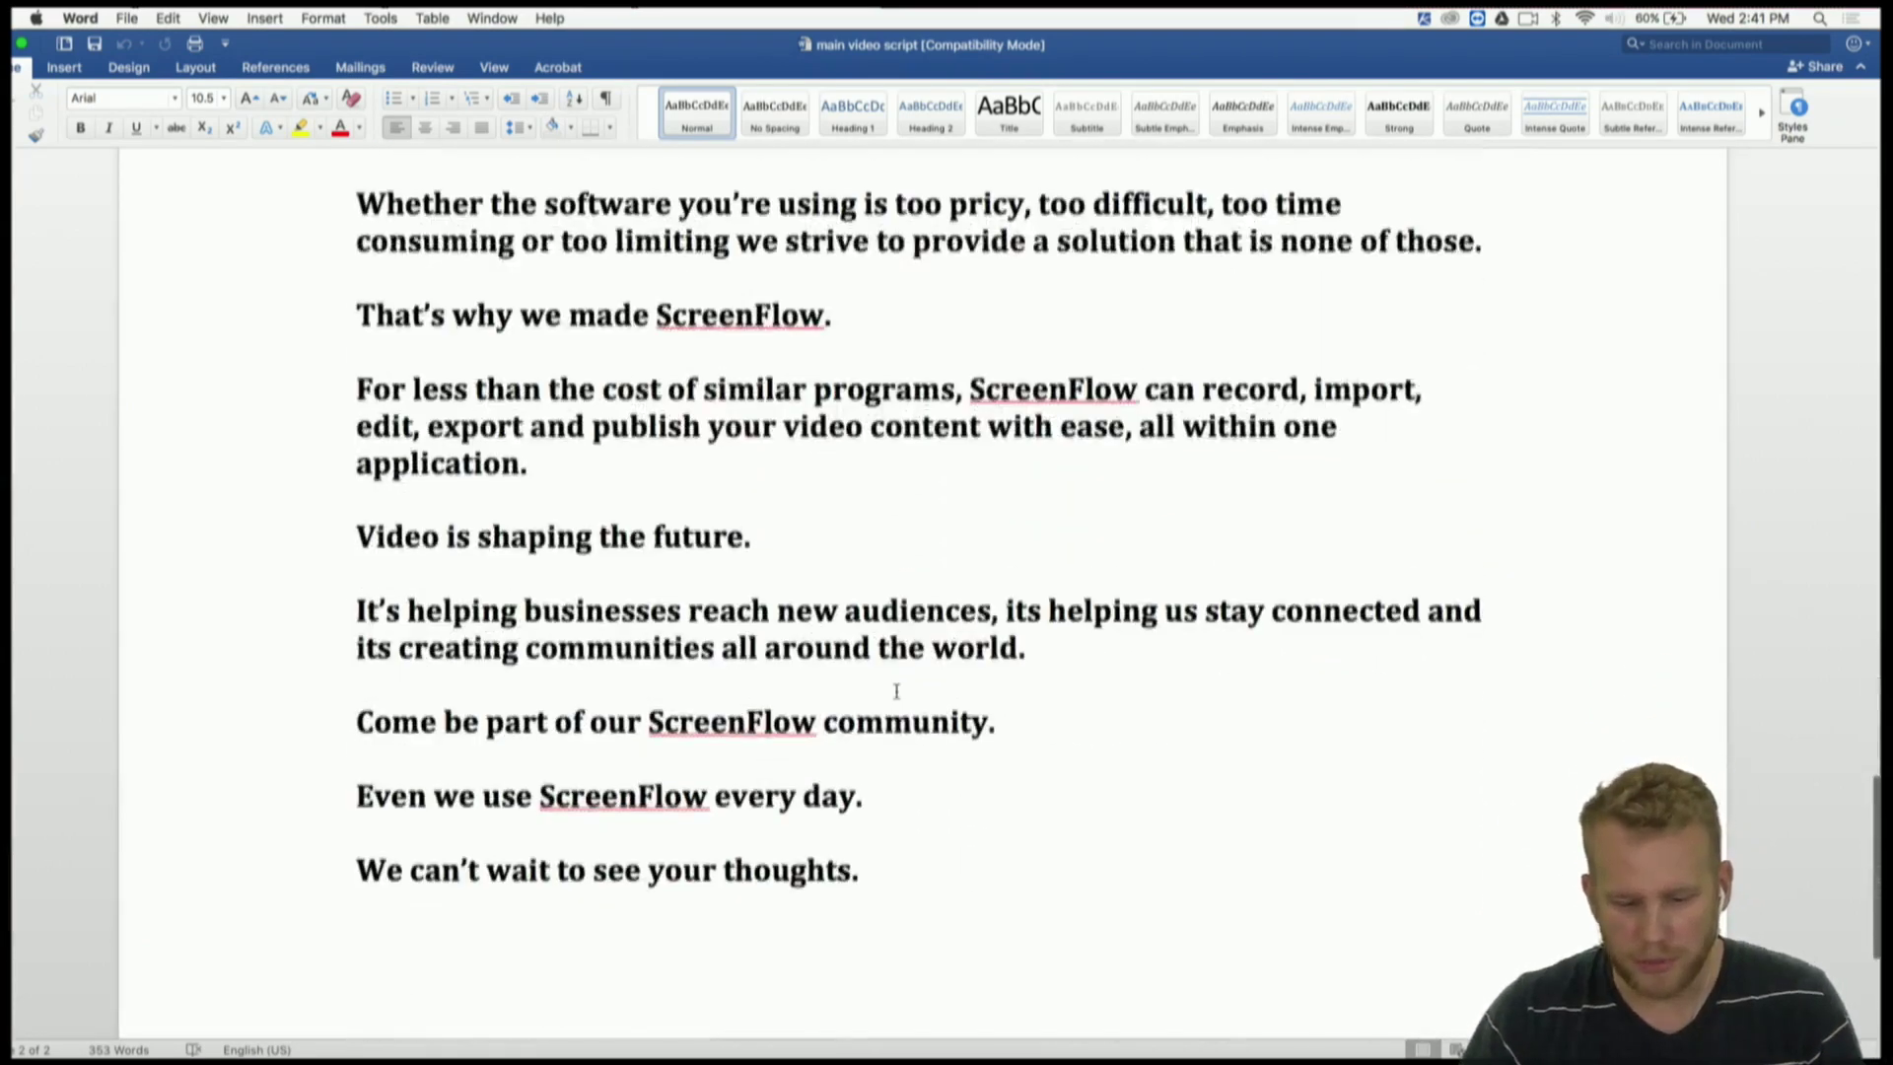
pyautogui.scroll(-5, 896, 690)
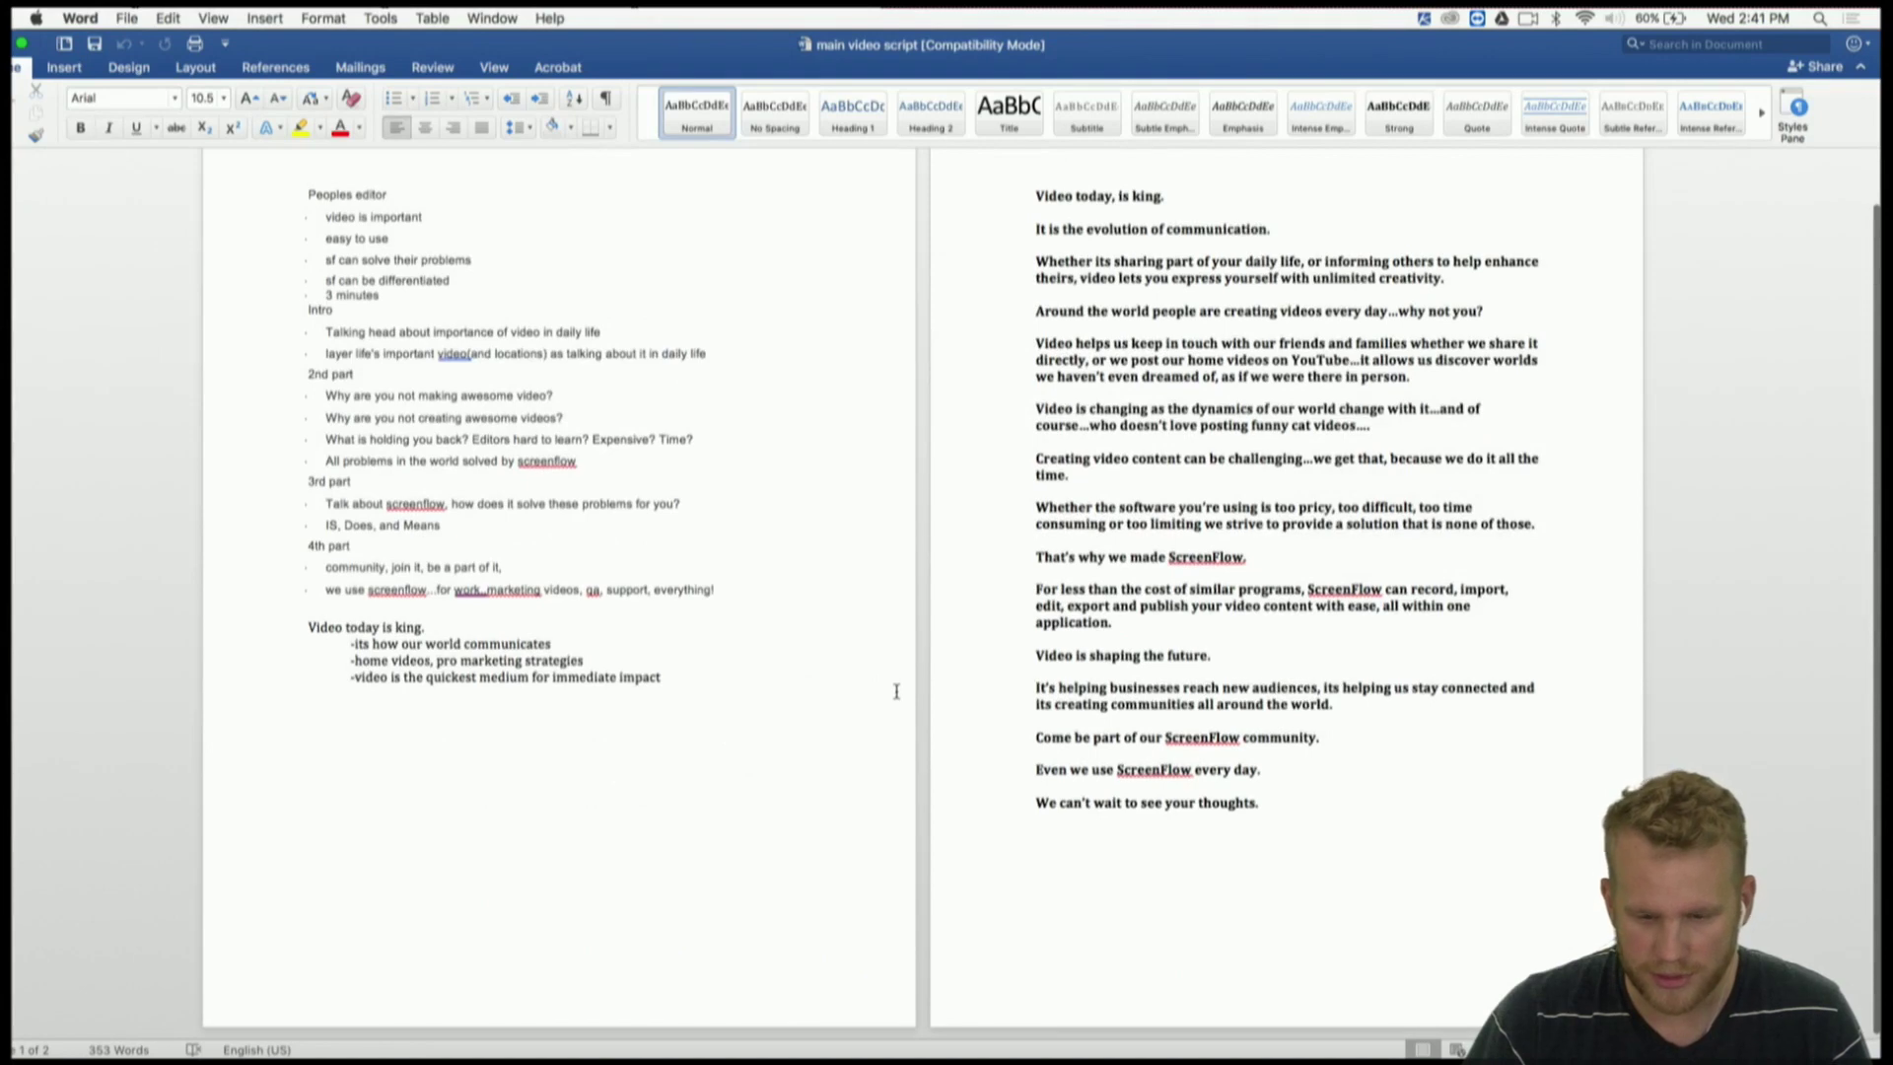
pyautogui.click(1163, 848)
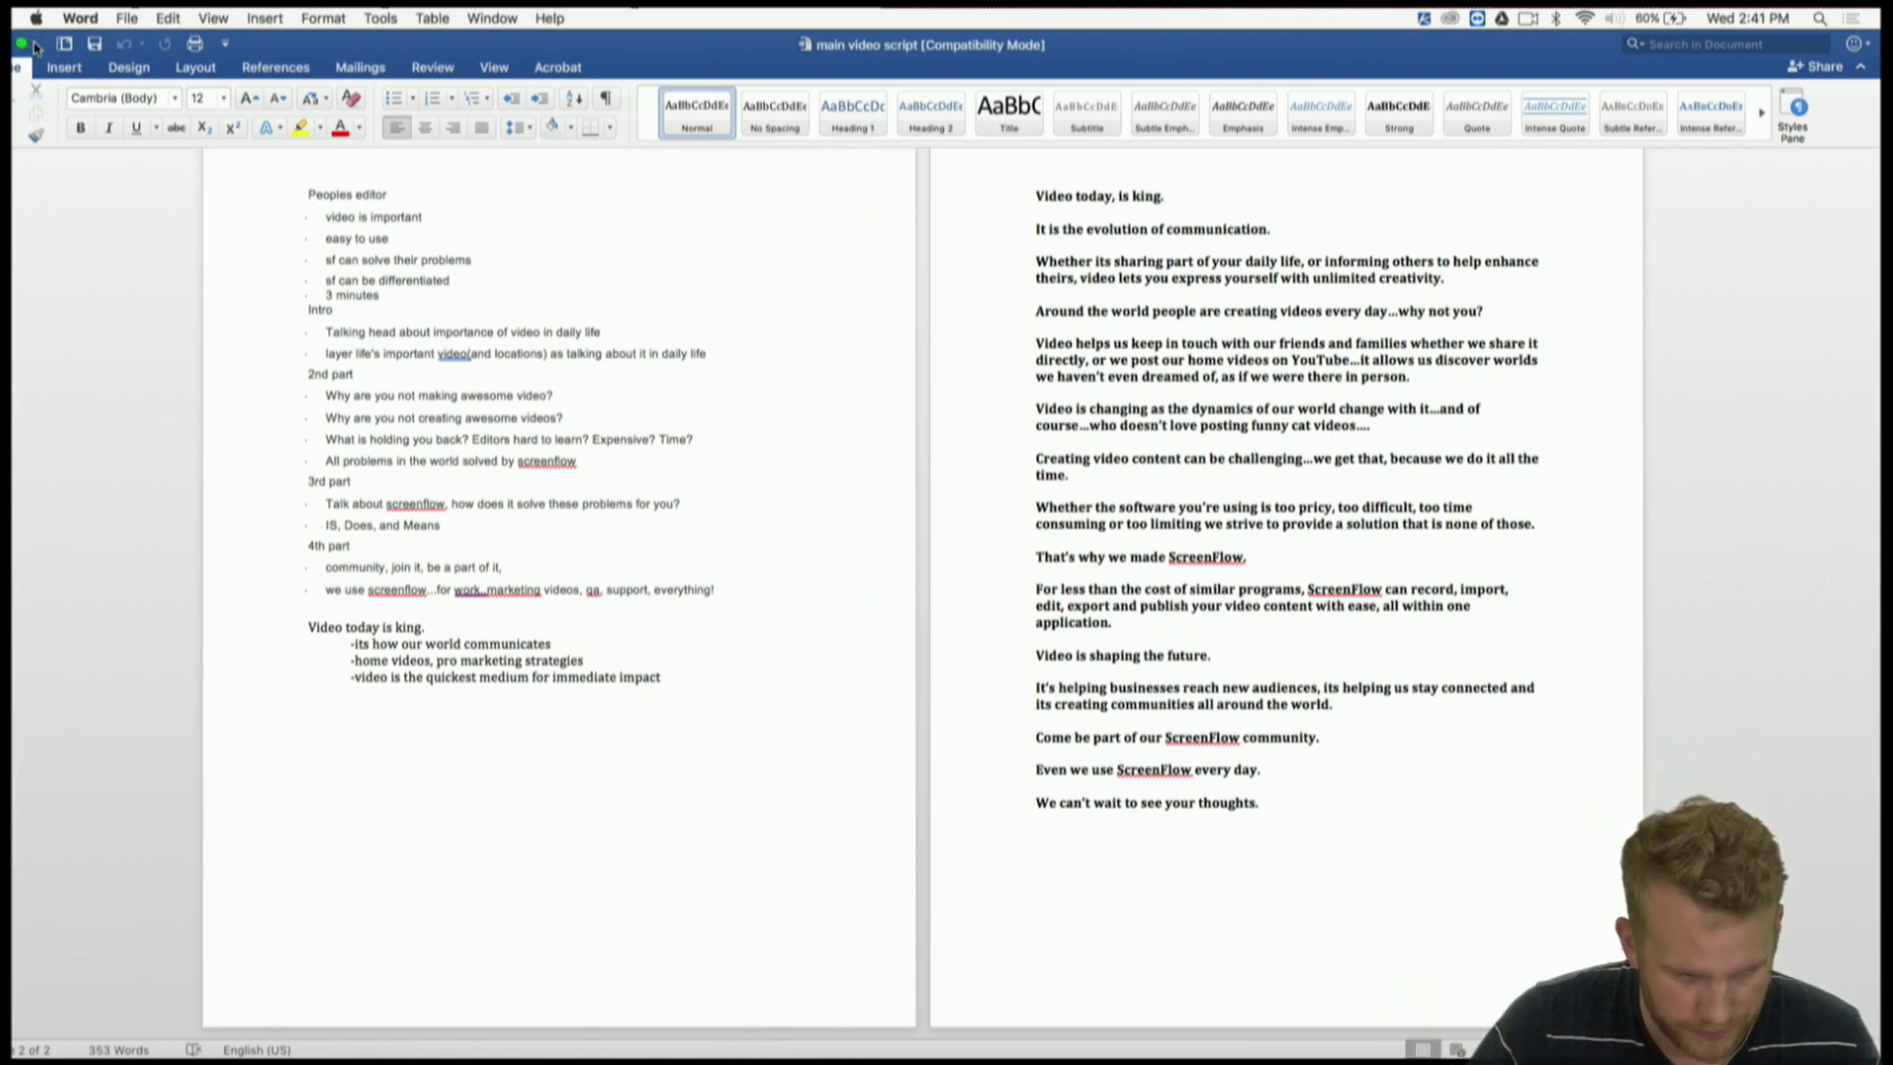
# - Close the script document and the All My Files window in Finder
pyautogui.moveTo(30, 43); pyautogui.dragTo(139, 42)
pyautogui.click(111, 45)
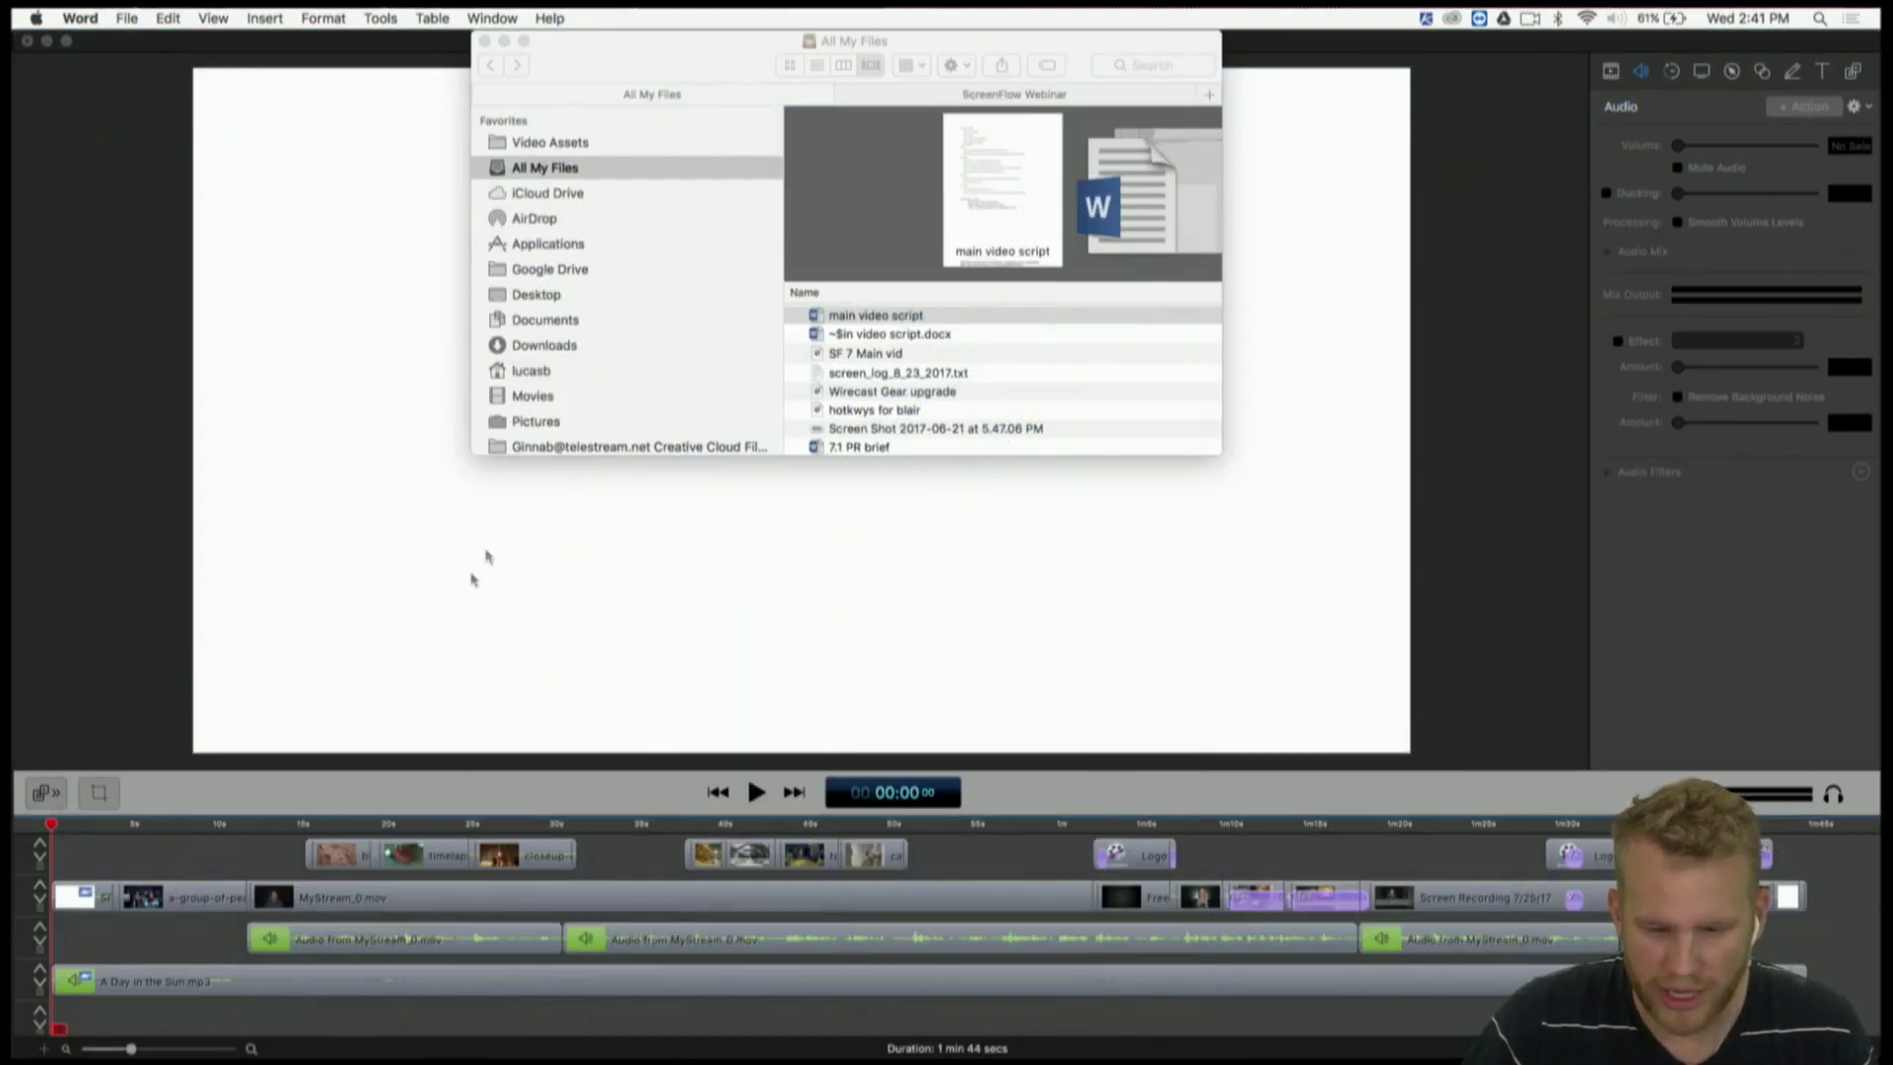
pyautogui.click(890, 355)
pyautogui.scroll(-3, 891, 355)
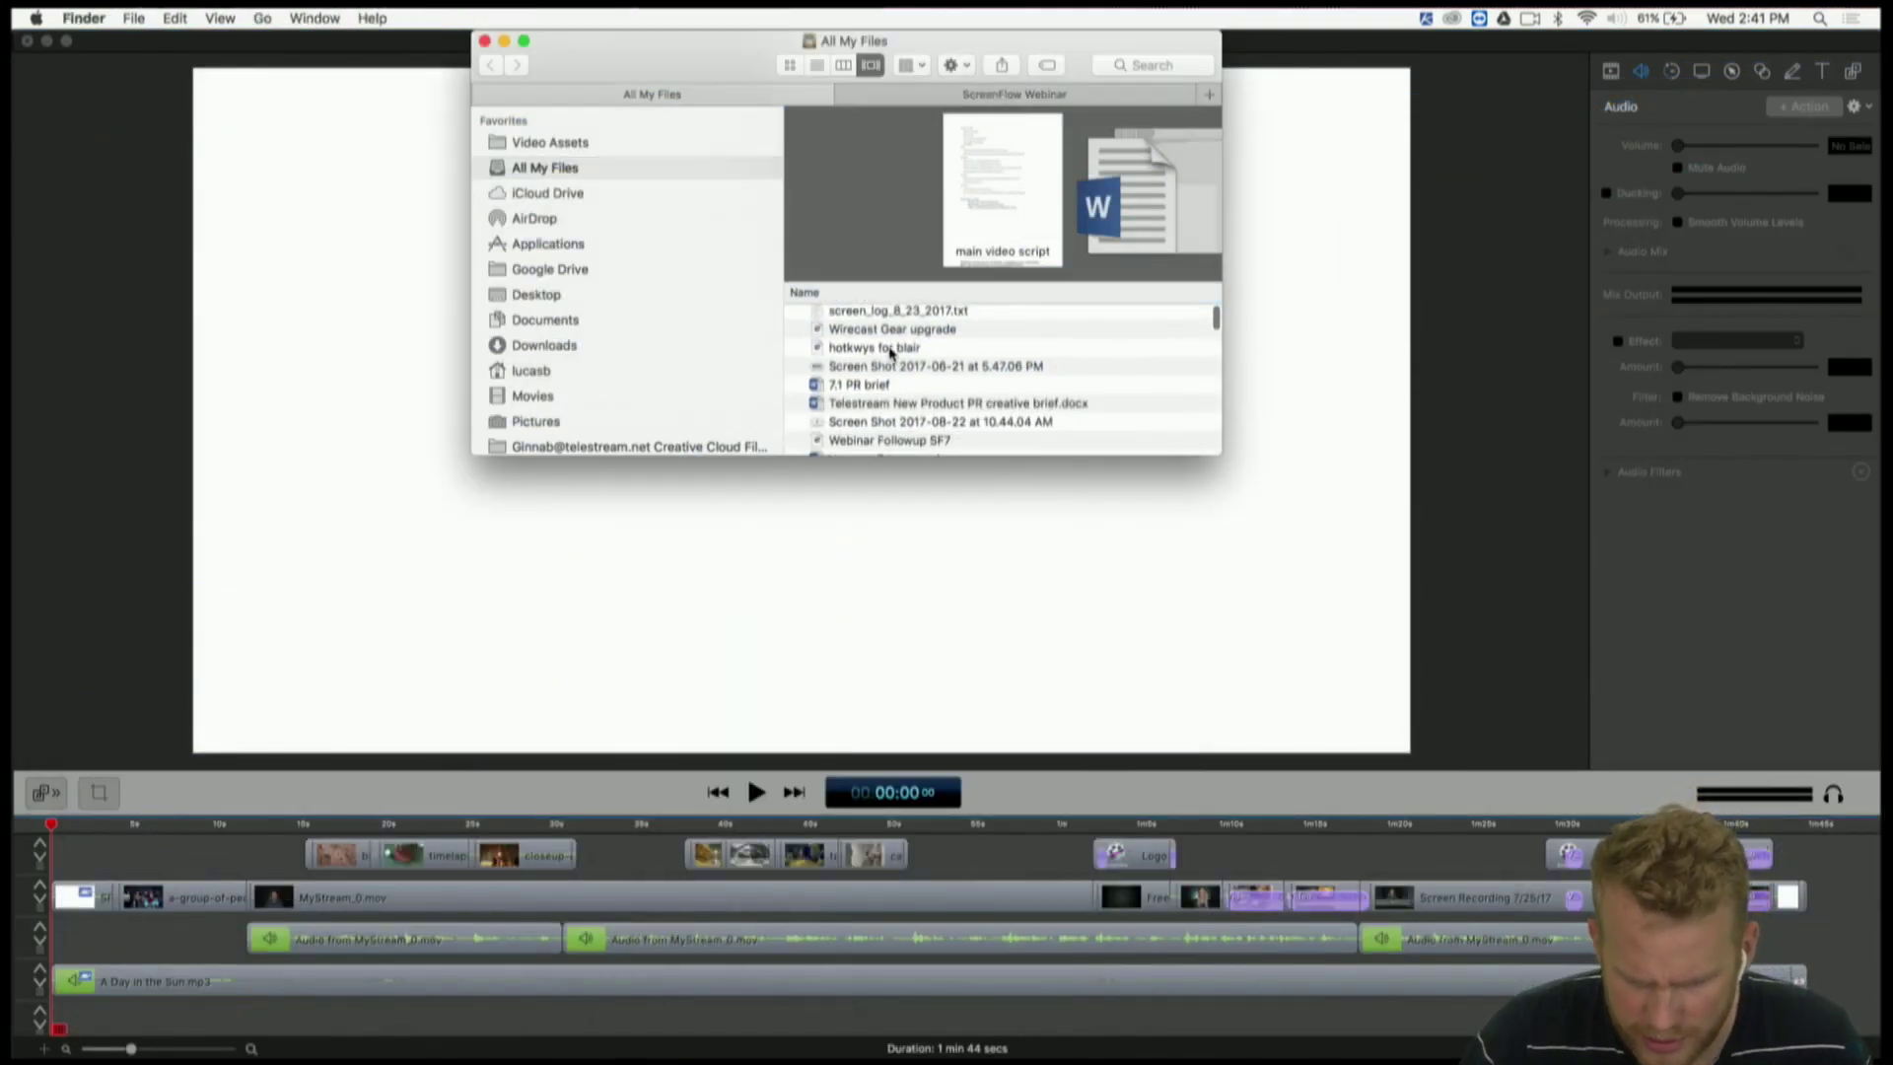
pyautogui.scroll(2, 891, 355)
pyautogui.click(484, 40)
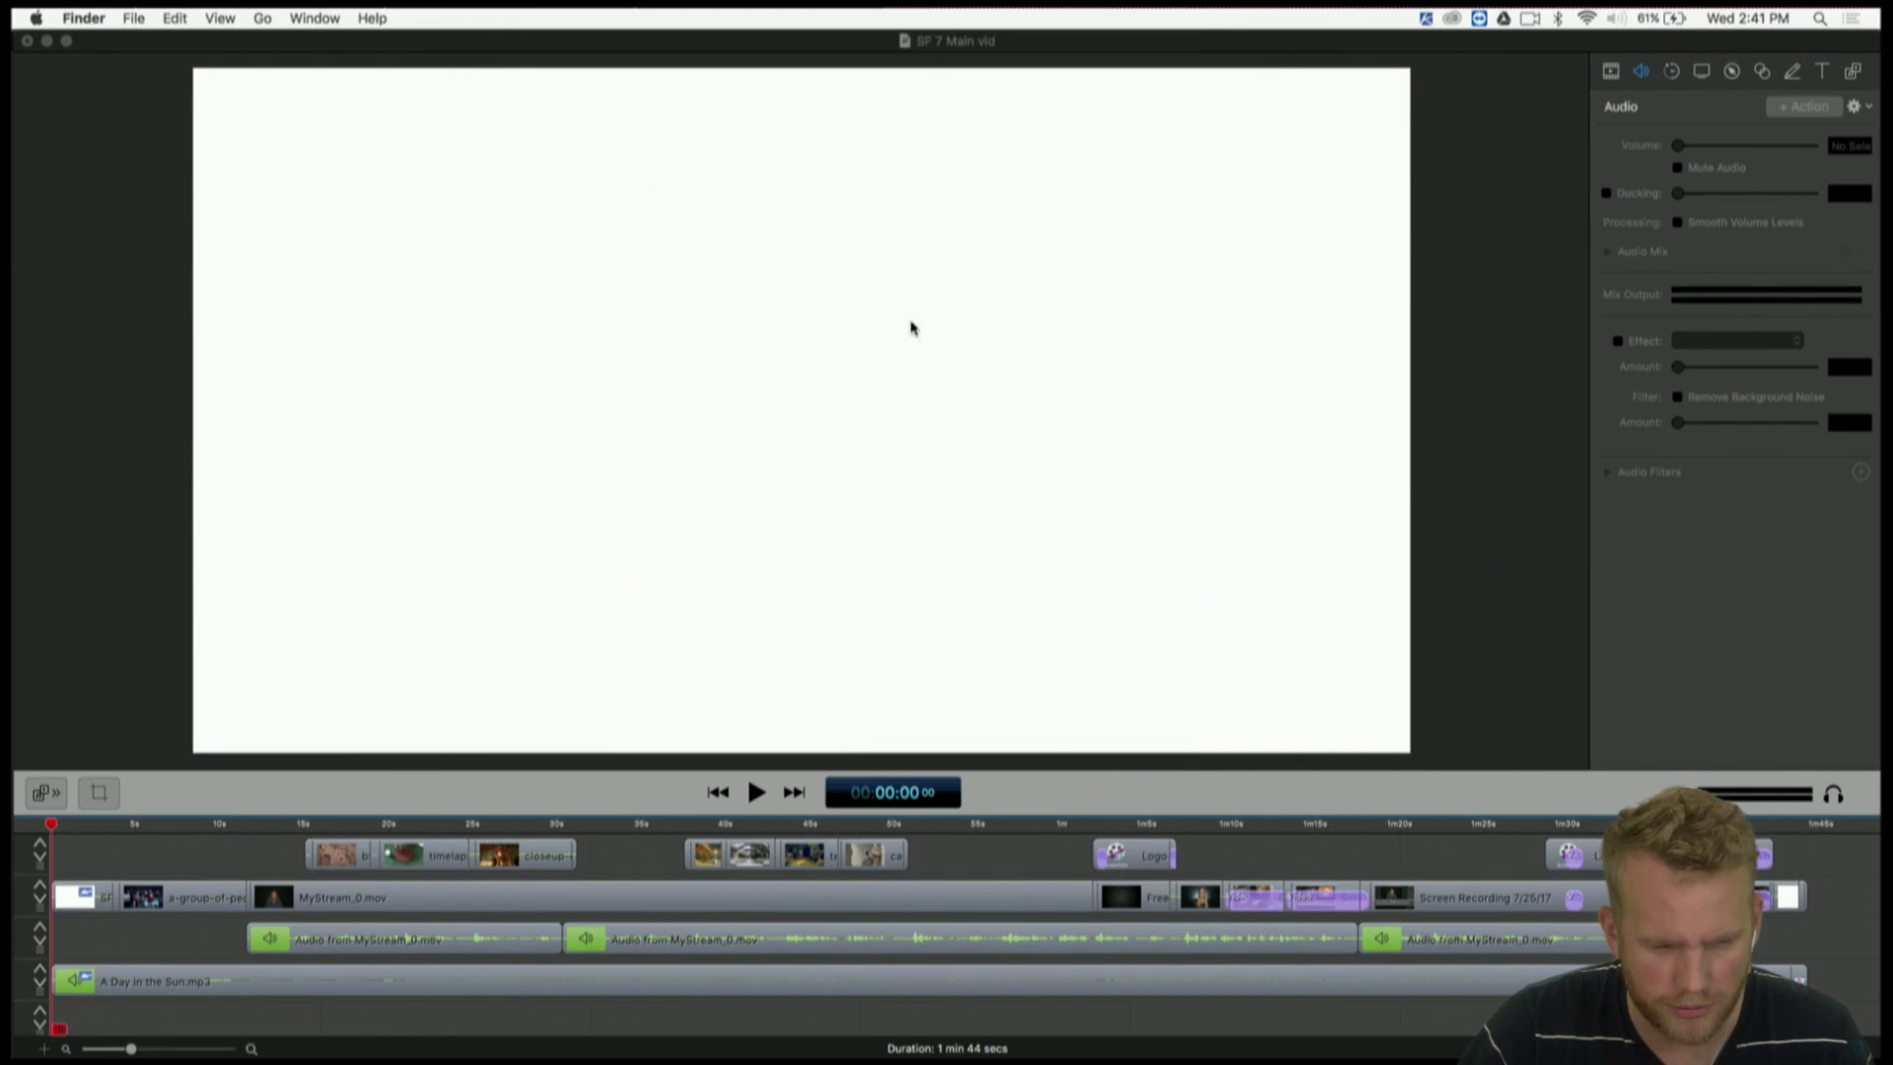
# - Open the Main SF video folder from the desktop and reposition its window over the editing project
pyautogui.hotkey('ctrl', 'Right')
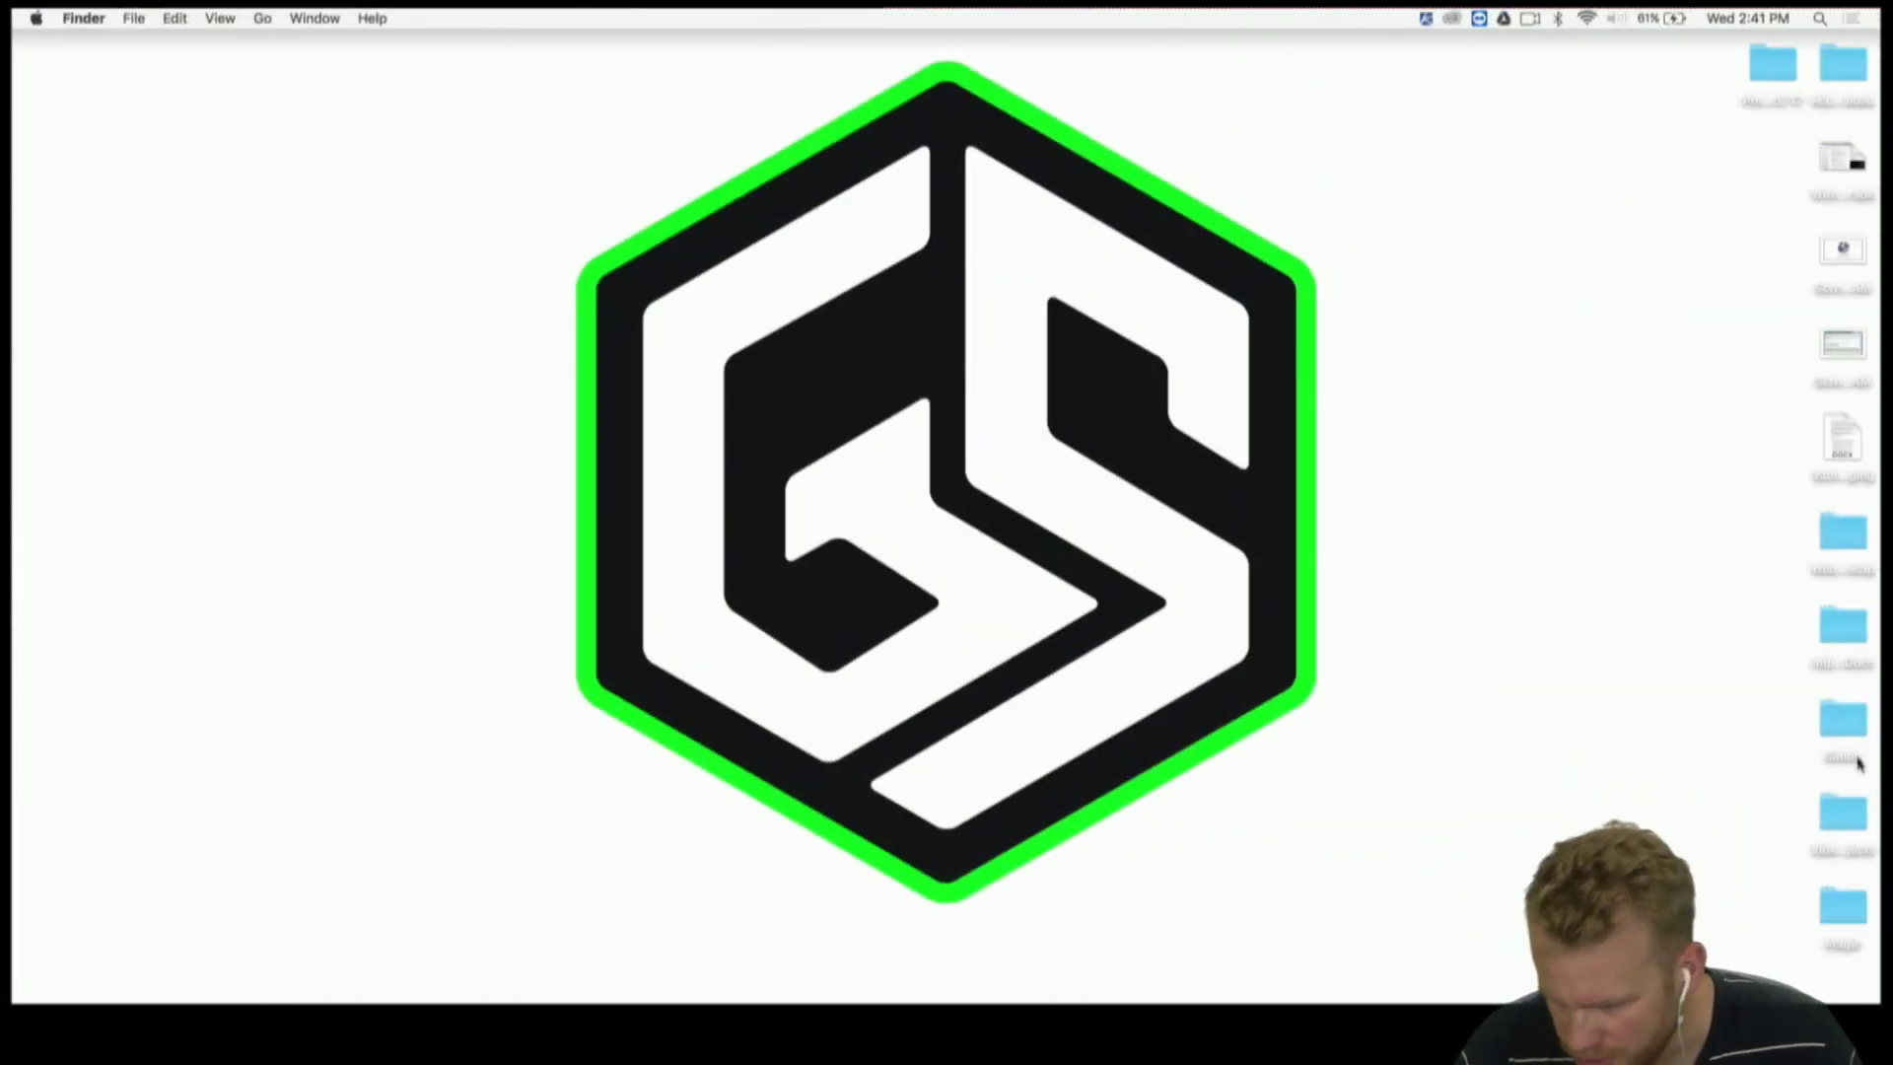
pyautogui.doubleClick(1854, 94)
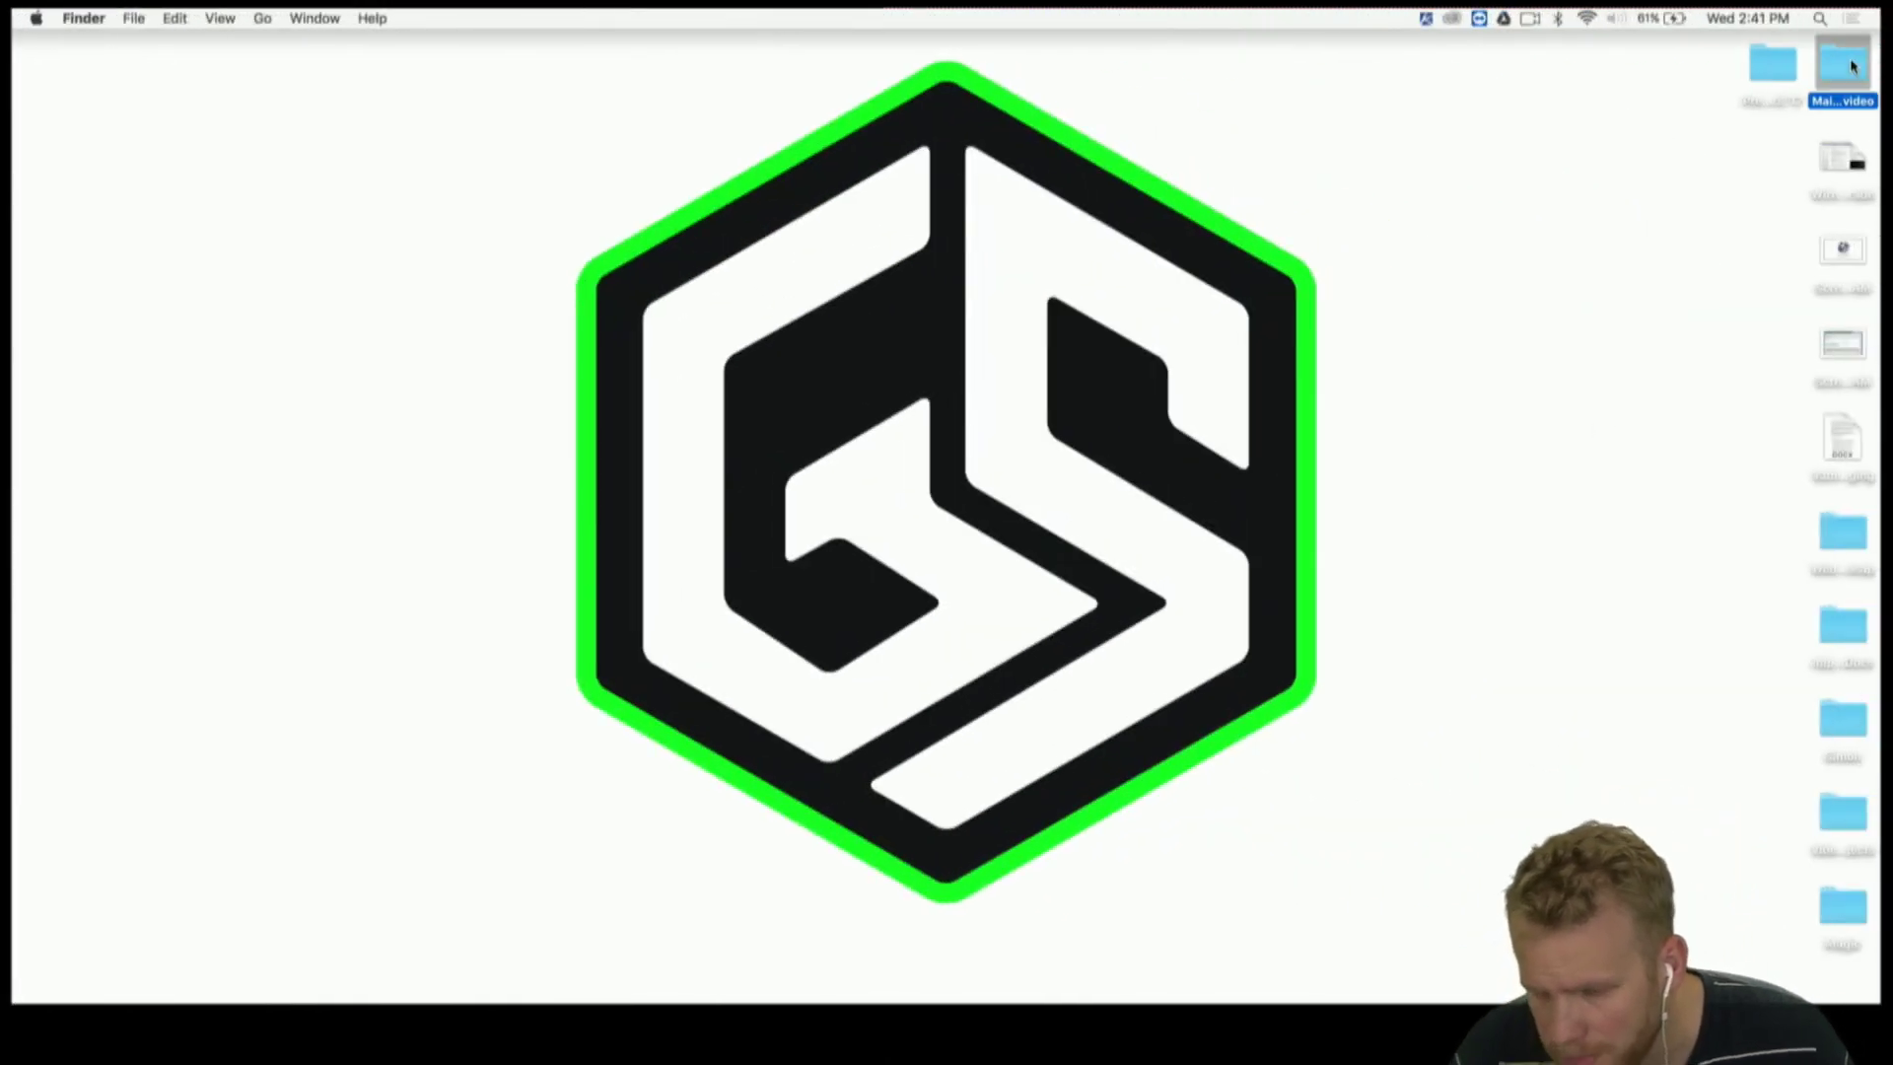
pyautogui.moveTo(1000, 260); pyautogui.dragTo(1042, 144)
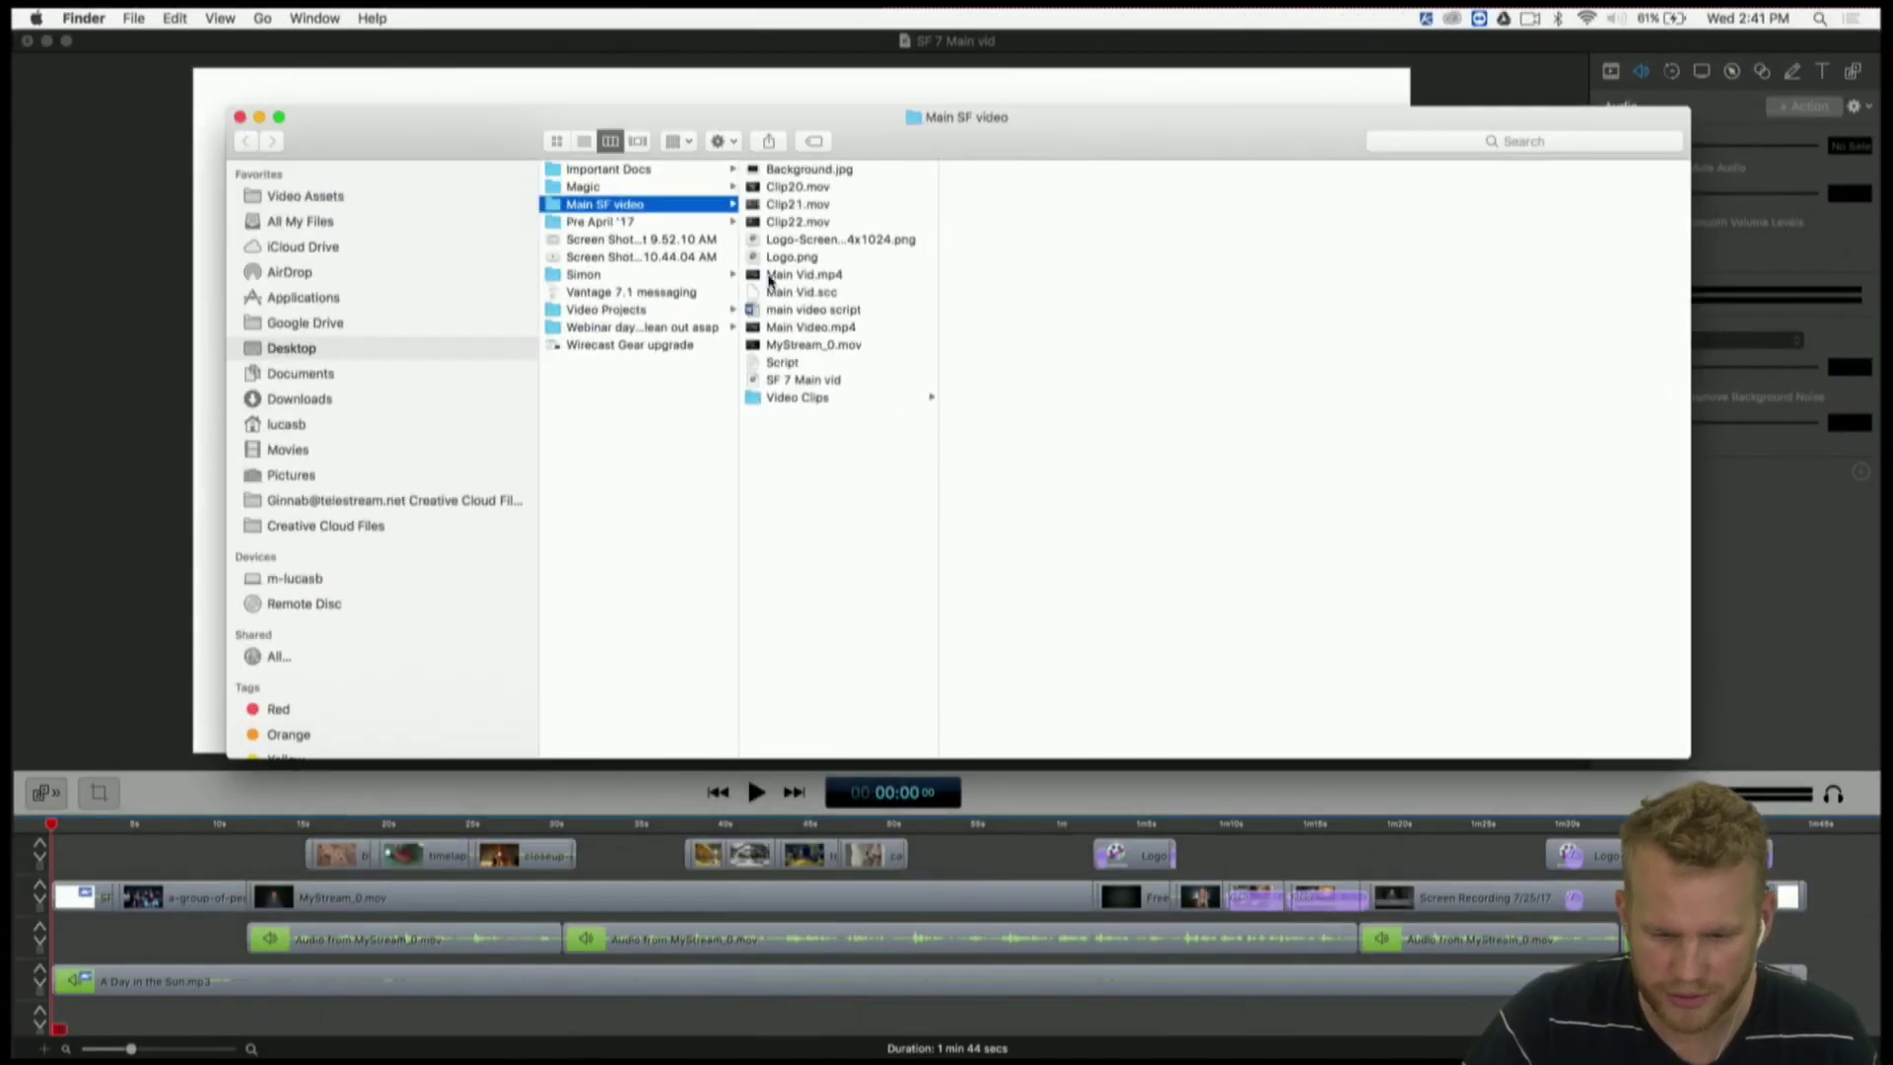
# - Open MyStream_0.mov from the Main SF video folder in QuickTime Player
pyautogui.click(831, 347)
pyautogui.rightClick(831, 350)
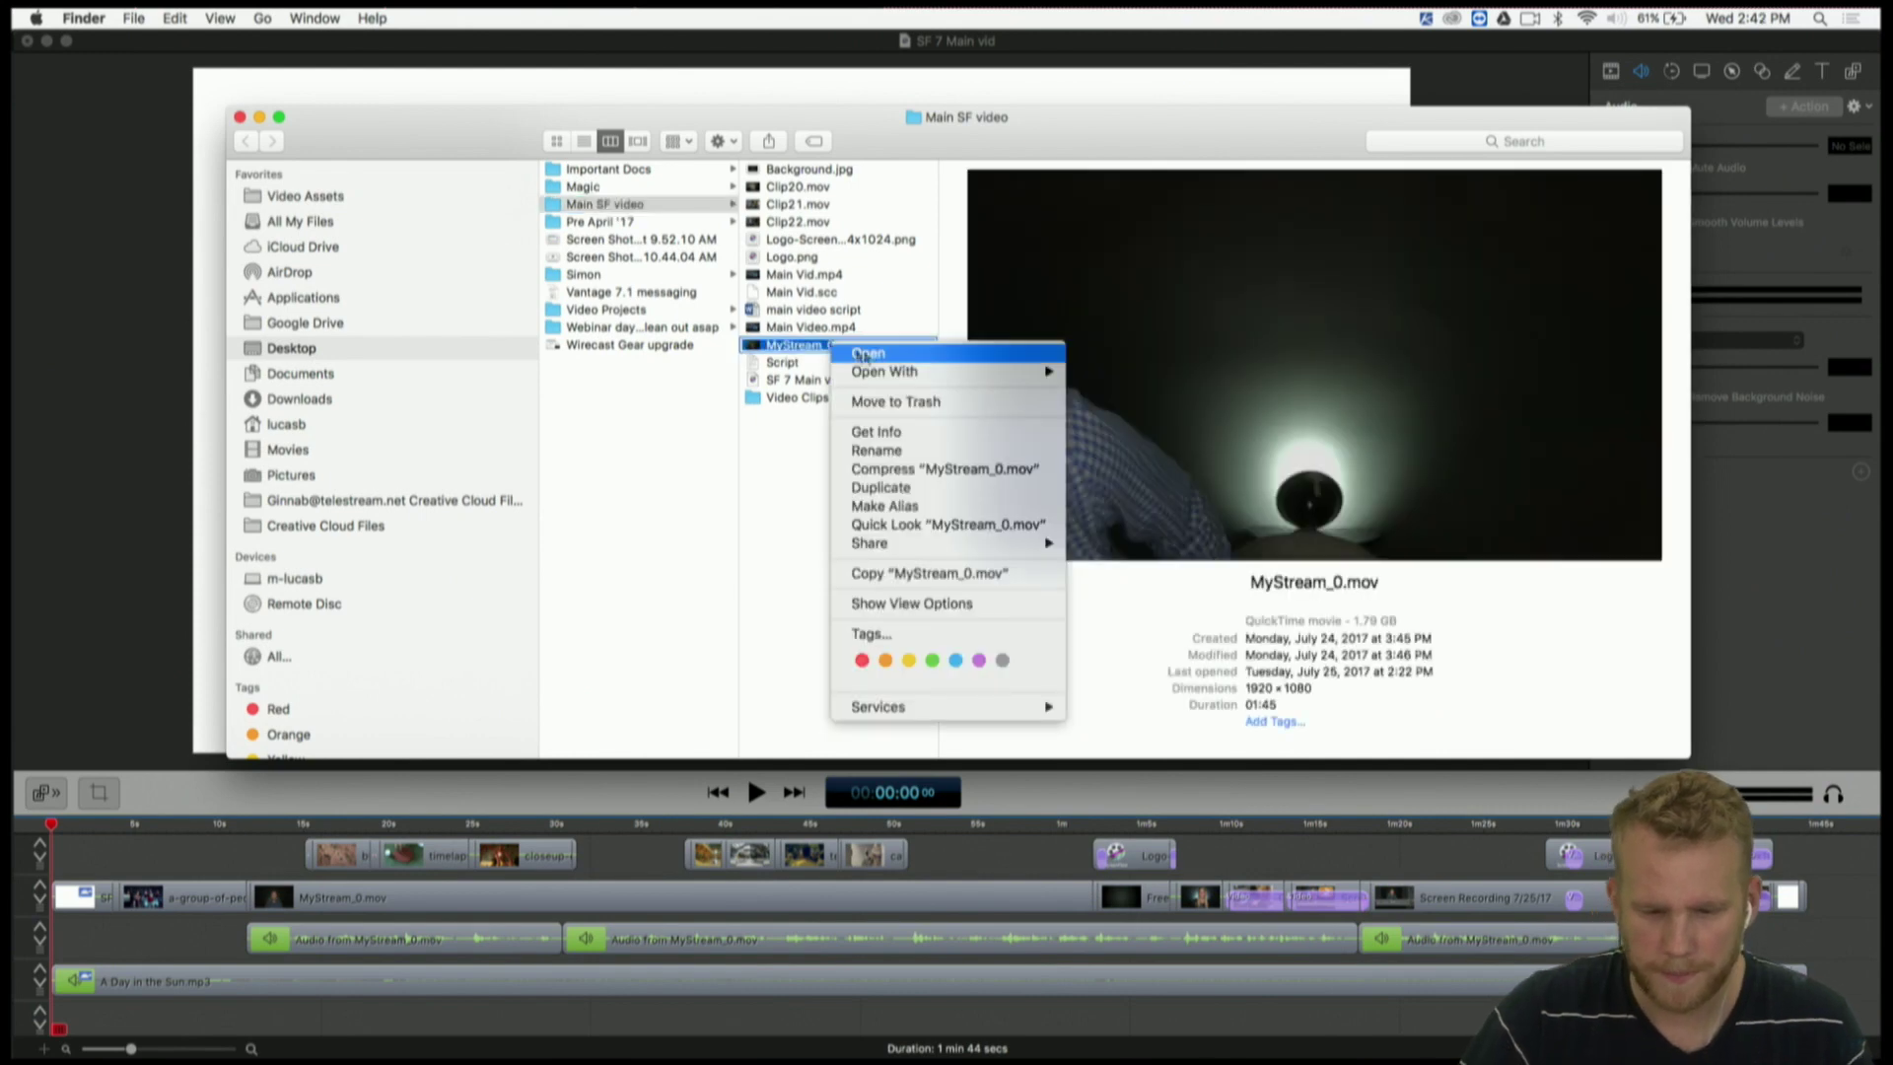
pyautogui.moveTo(888, 372)
pyautogui.click(1176, 376)
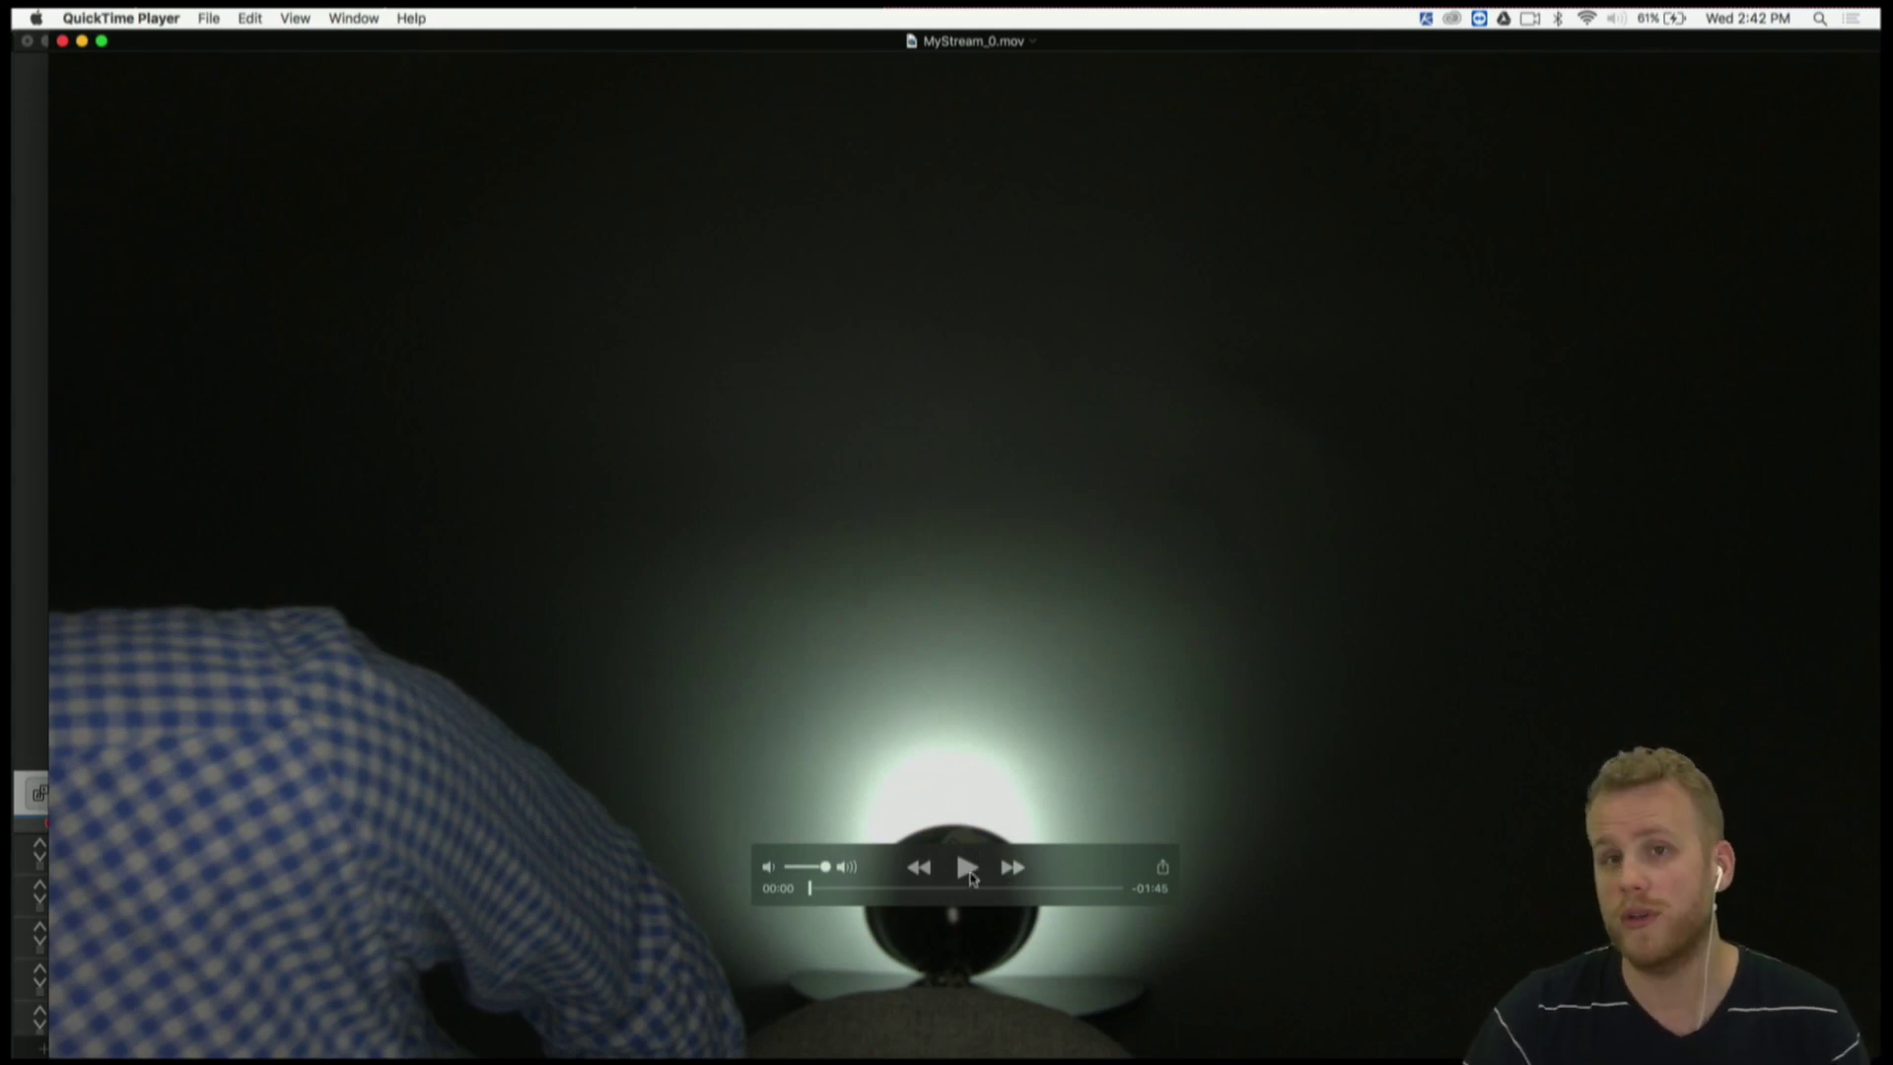
# - Play the MyStream_0.mov recording, replay it from about 19 seconds, pause it and close the movie
pyautogui.click(967, 867)
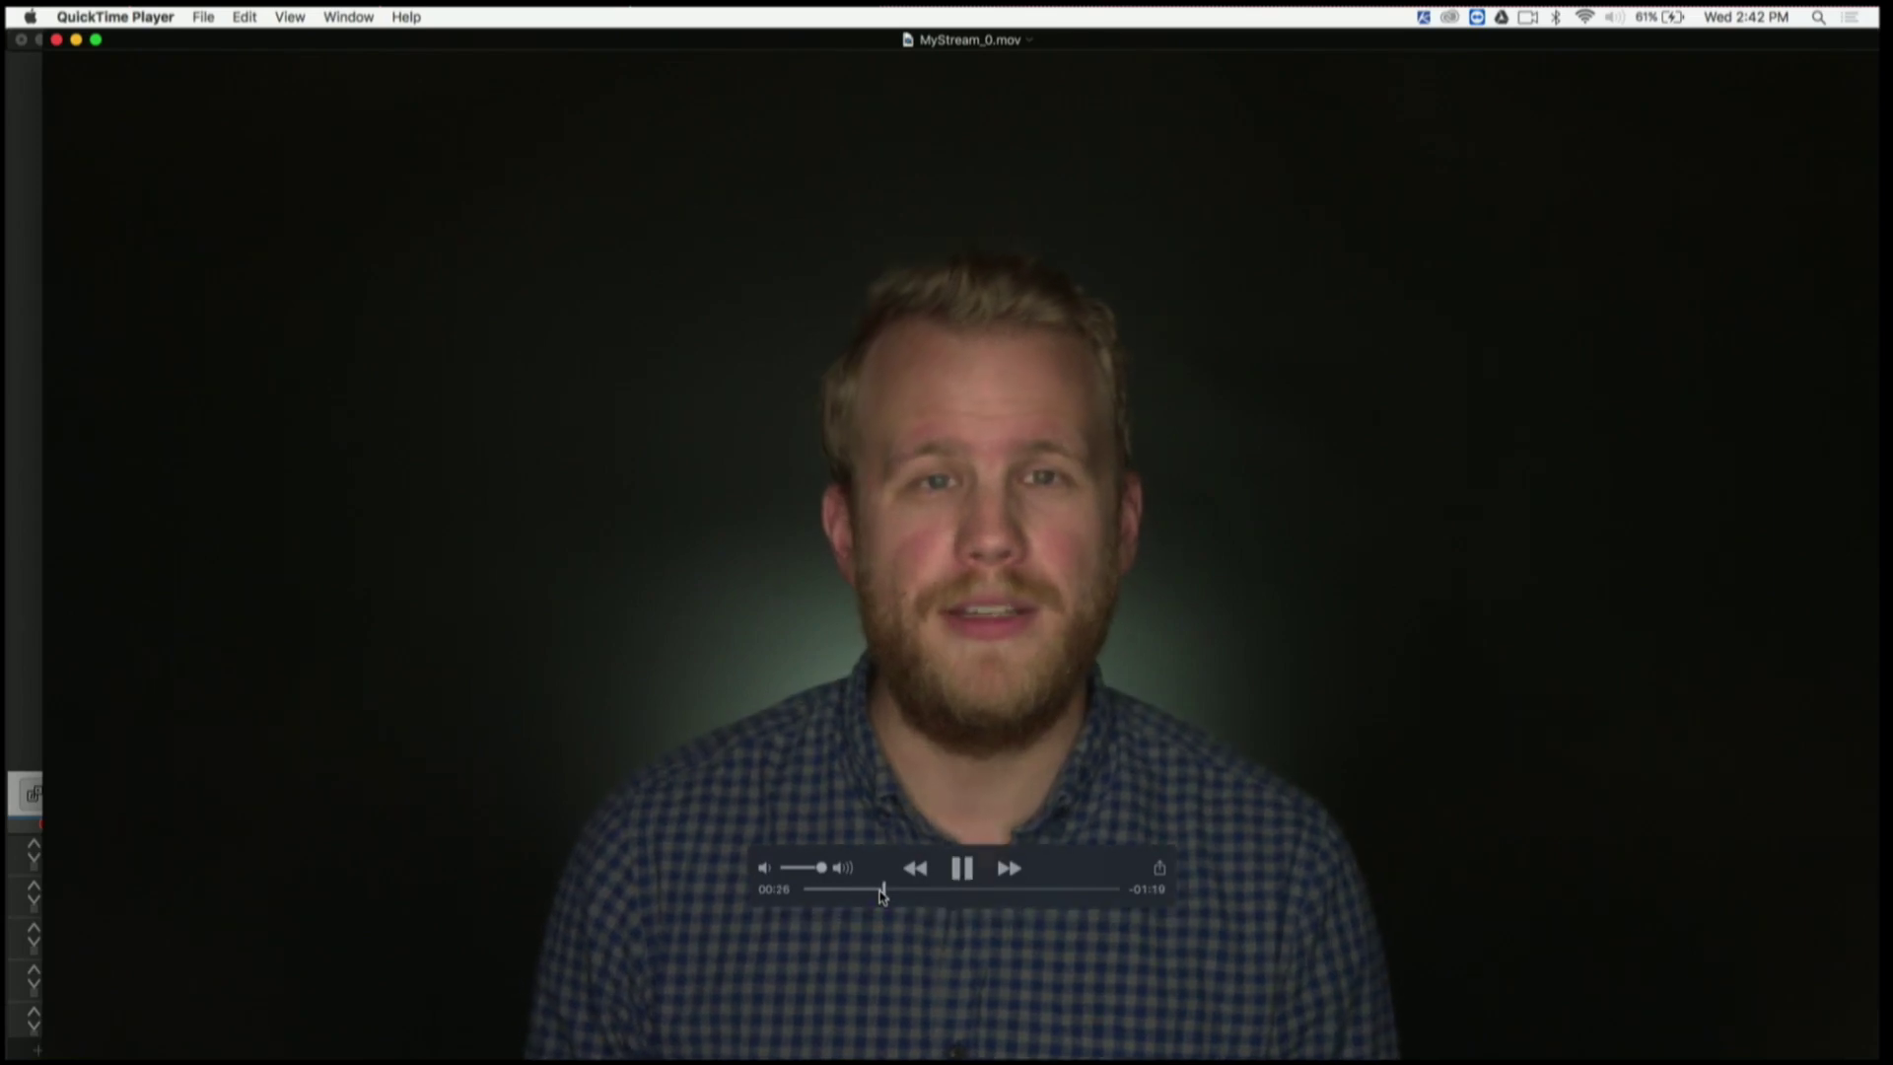
pyautogui.moveTo(871, 894); pyautogui.dragTo(863, 894)
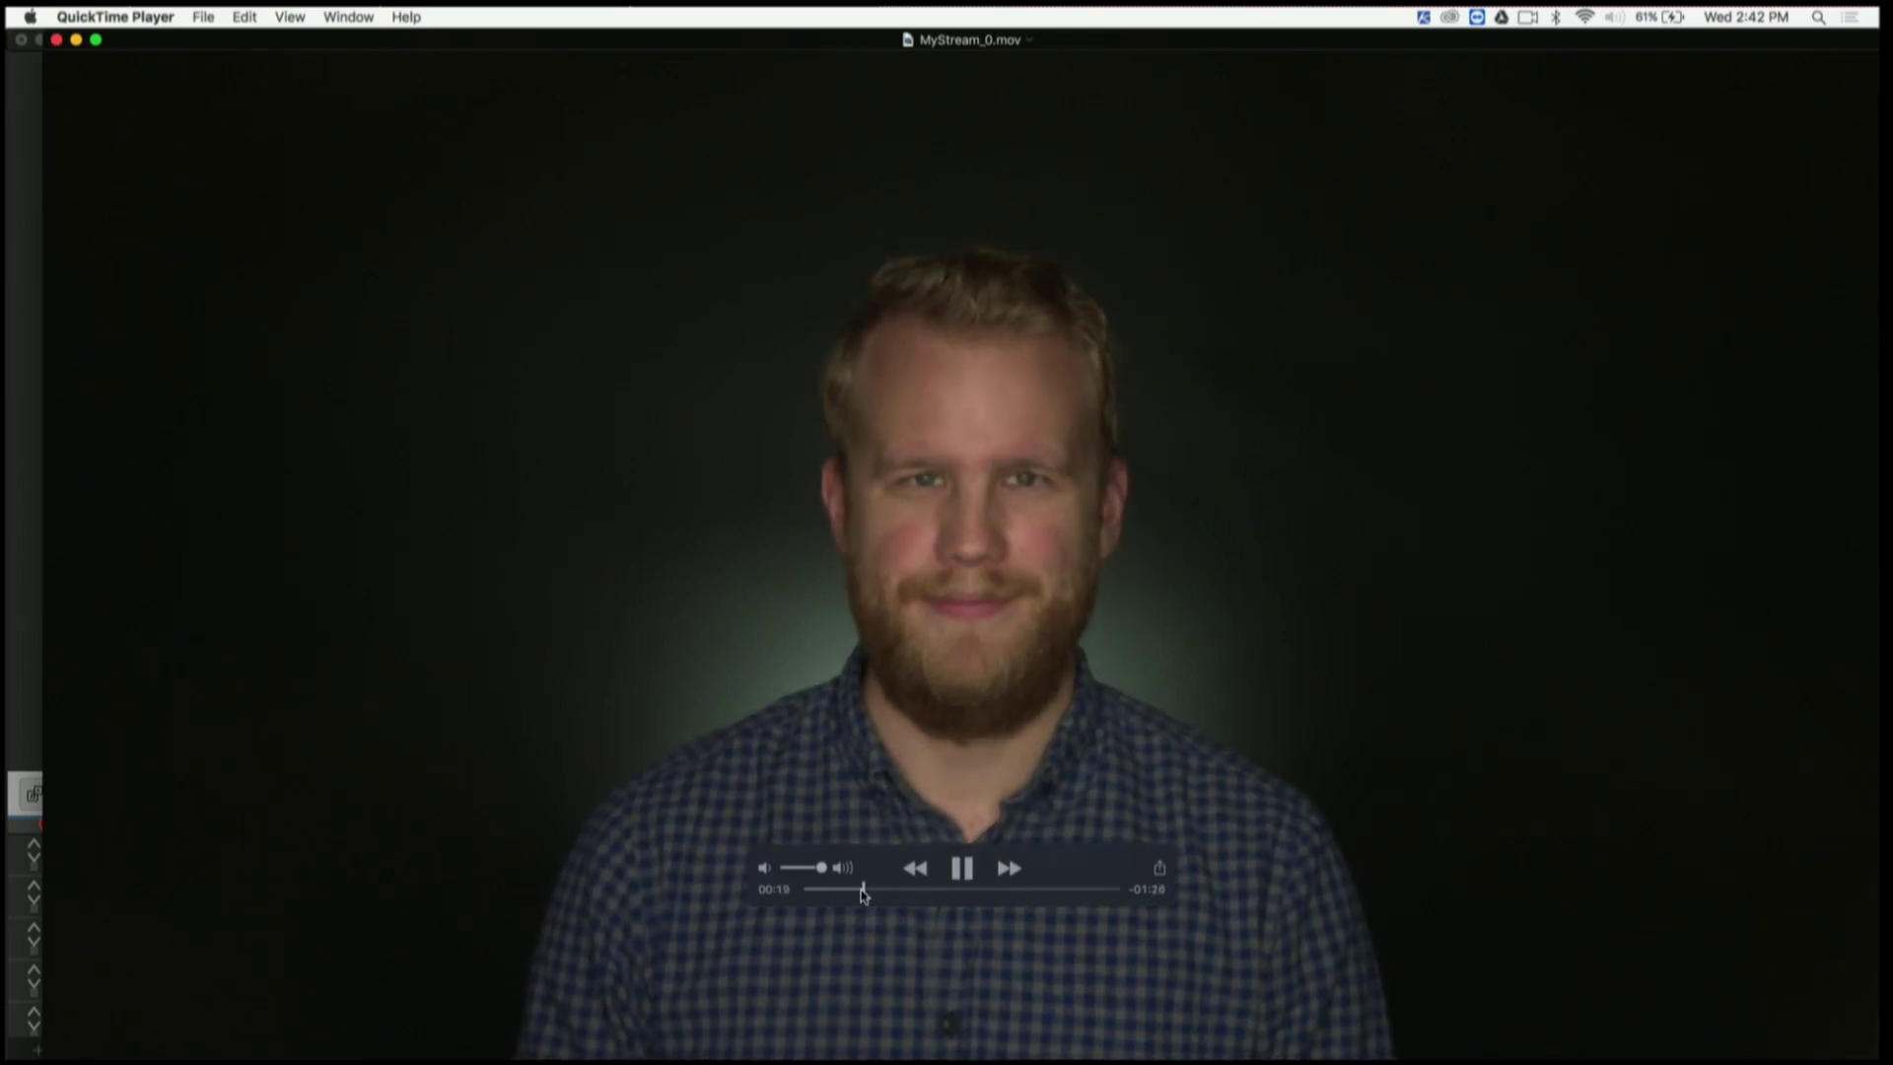
pyautogui.click(964, 869)
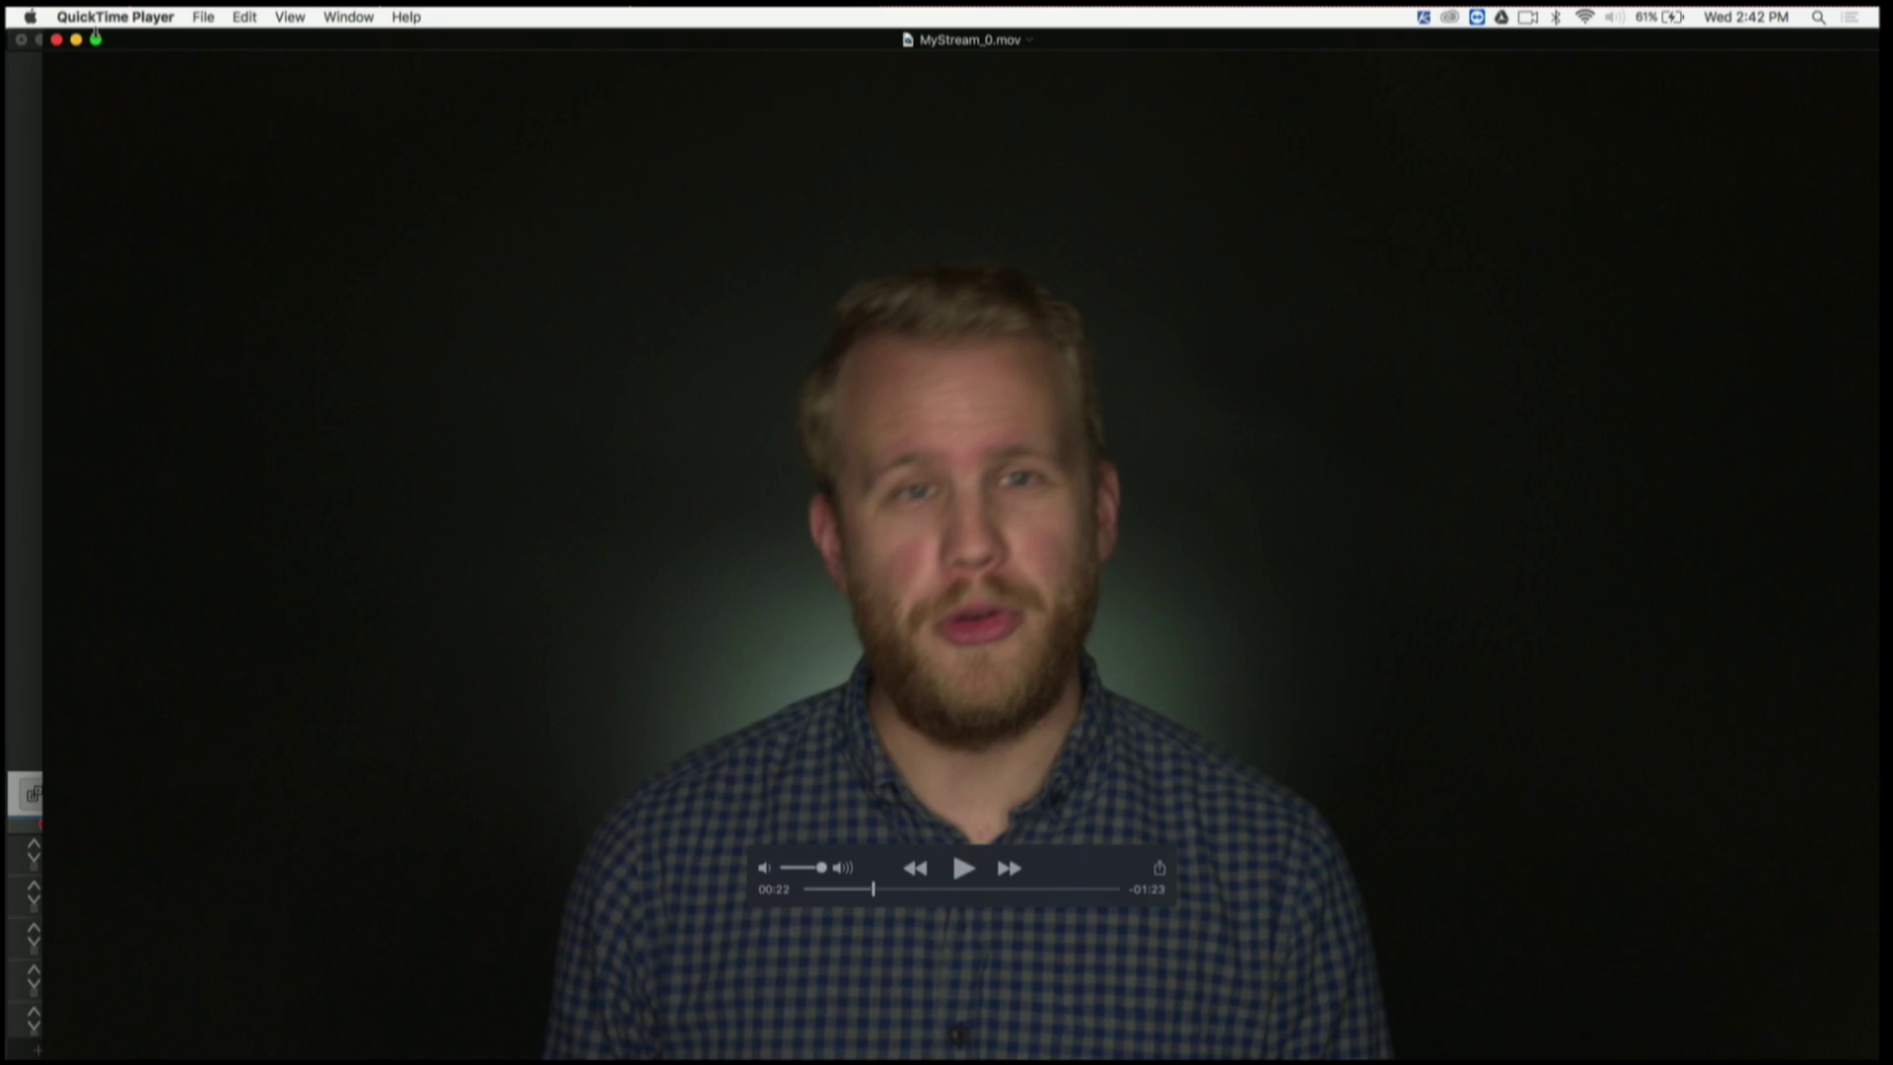
pyautogui.click(57, 41)
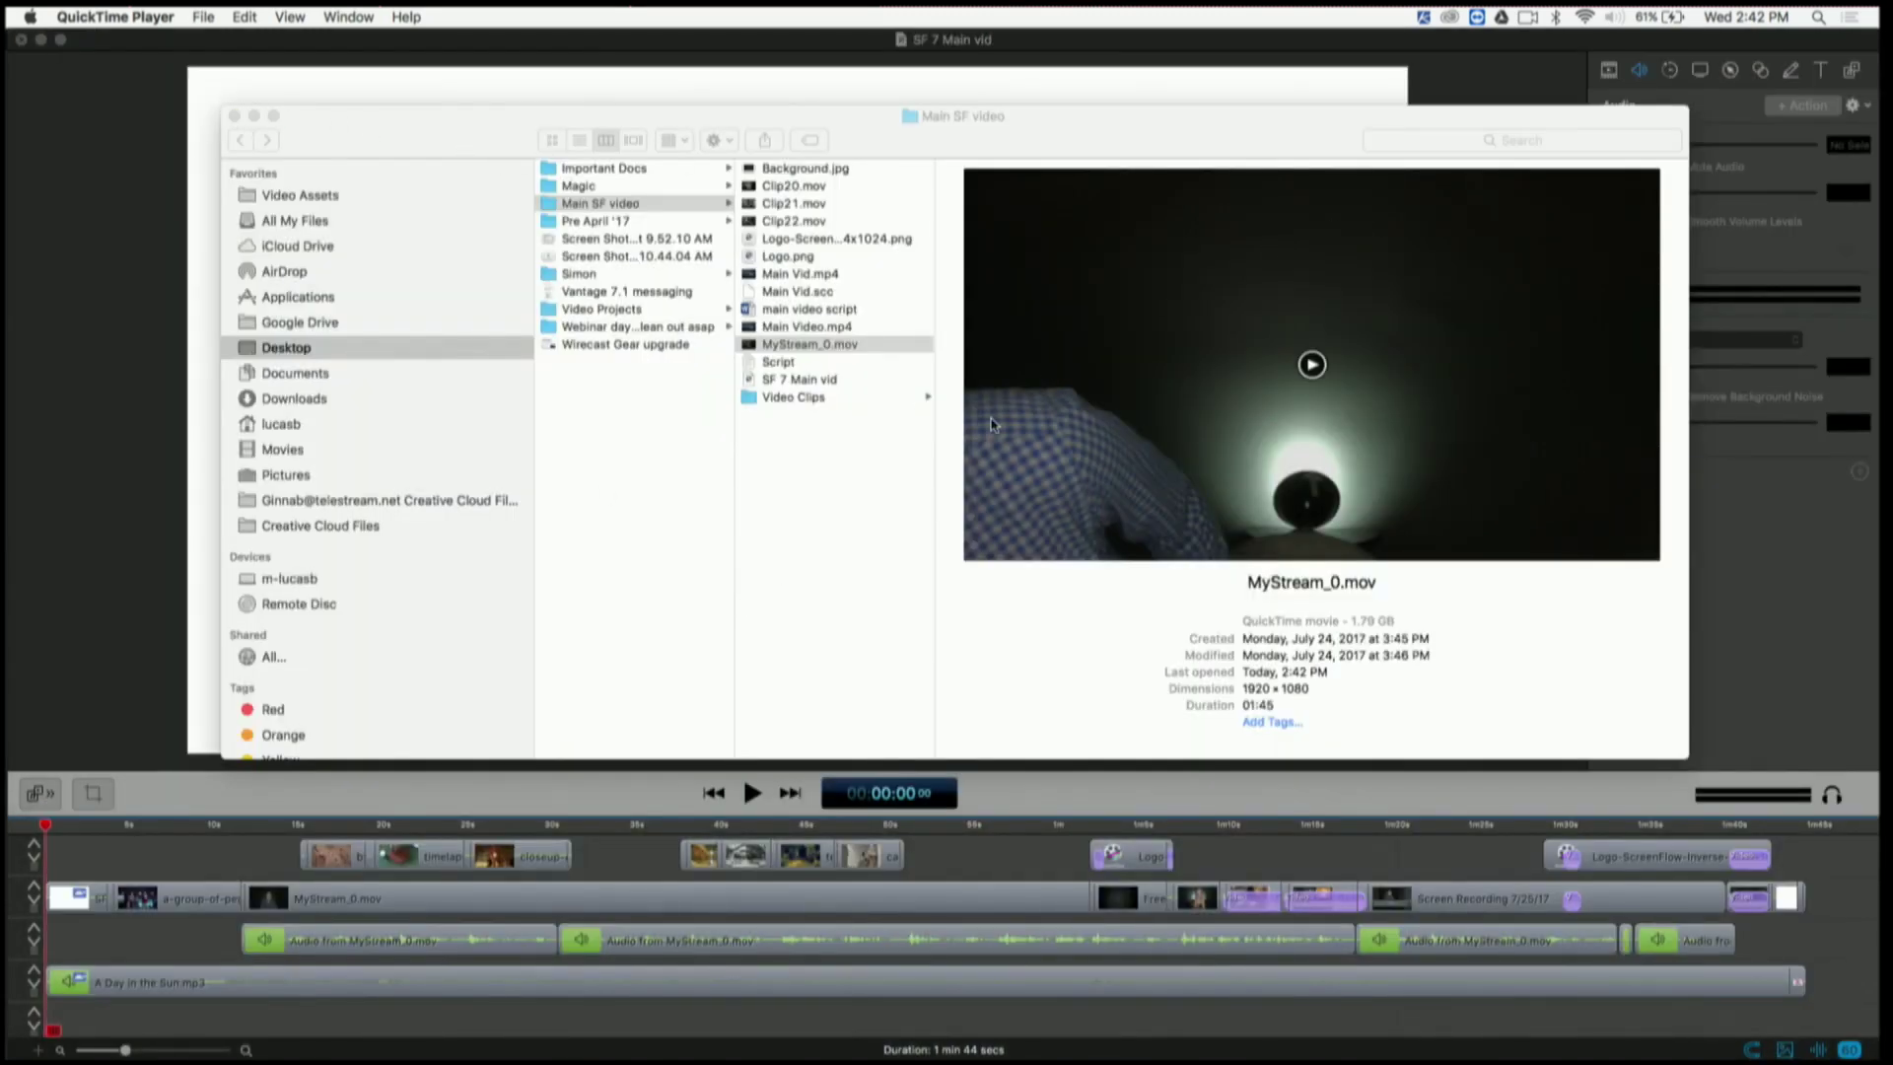
# - Return to ScreenFlow and add A Day in the Sun.mp3 from the media library to the second track, starting at about 2:21
pyautogui.click(1735, 197)
pyautogui.click(1852, 70)
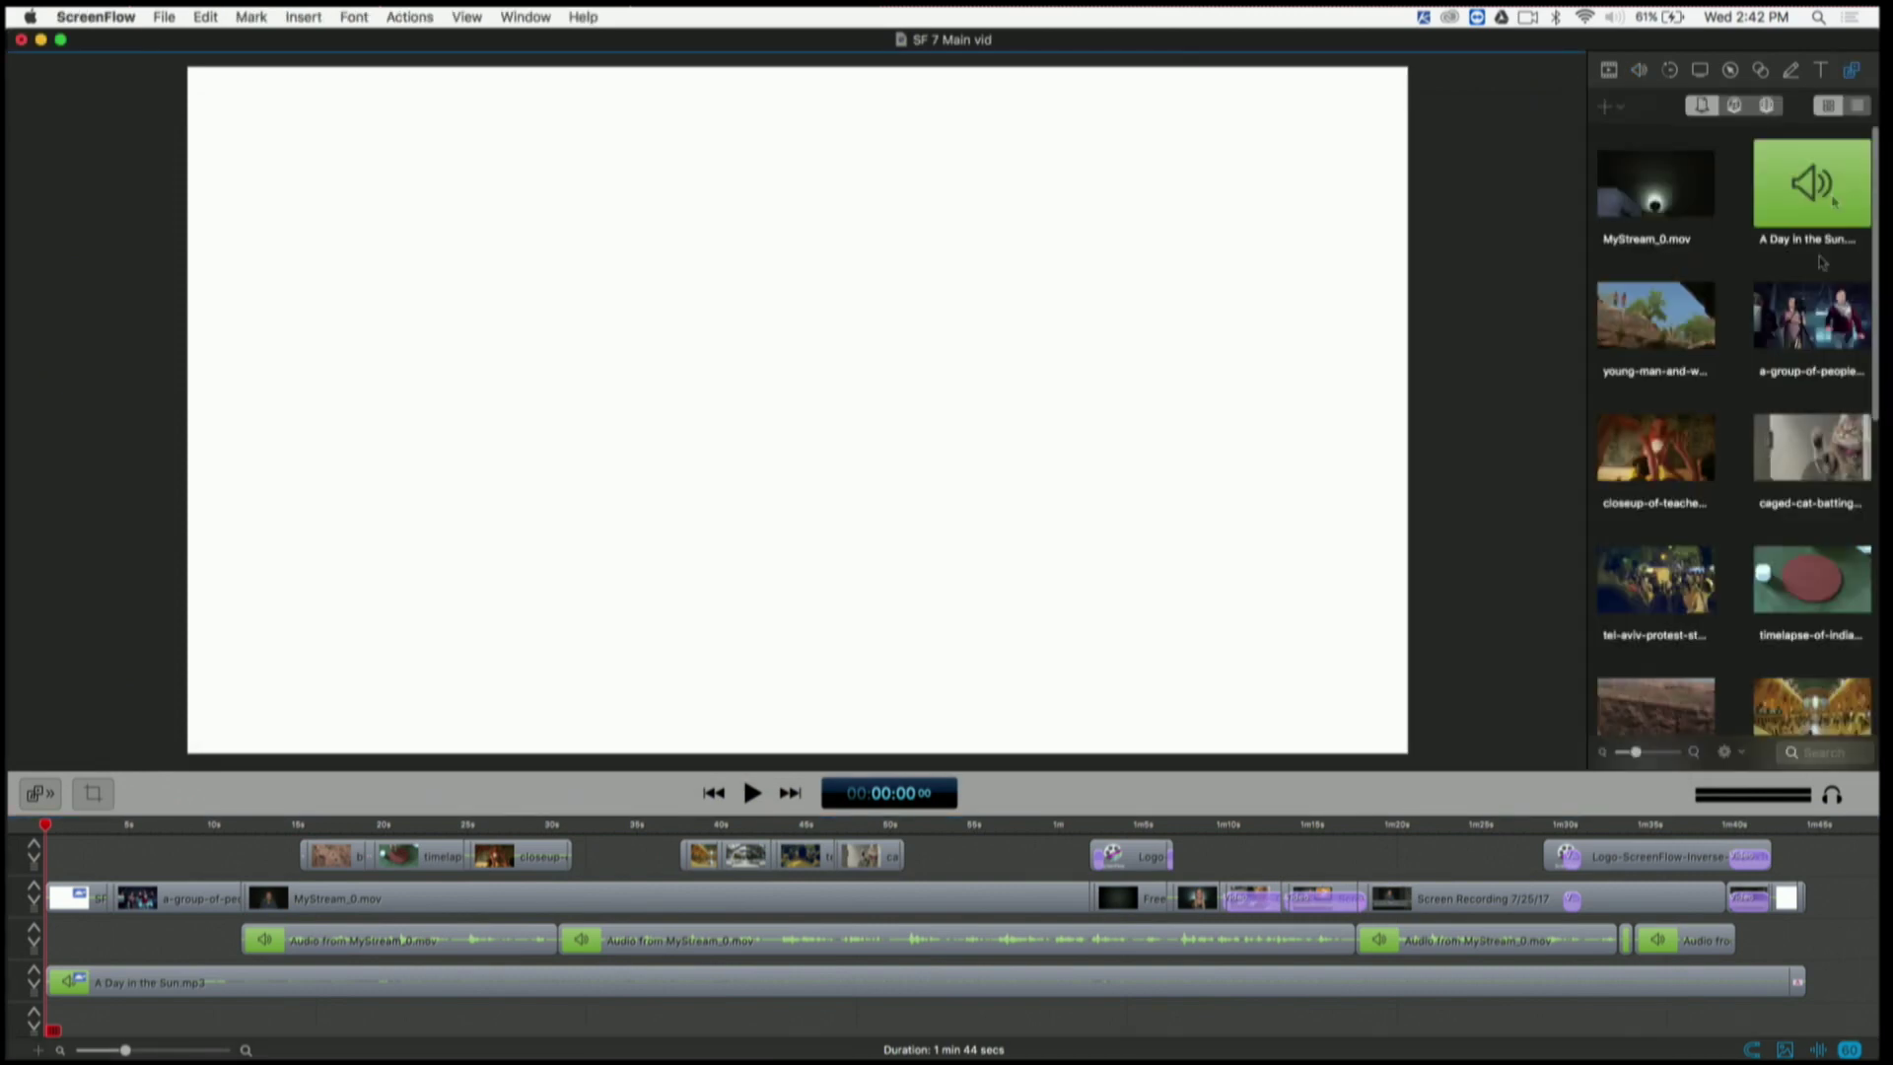
pyautogui.click(1812, 183)
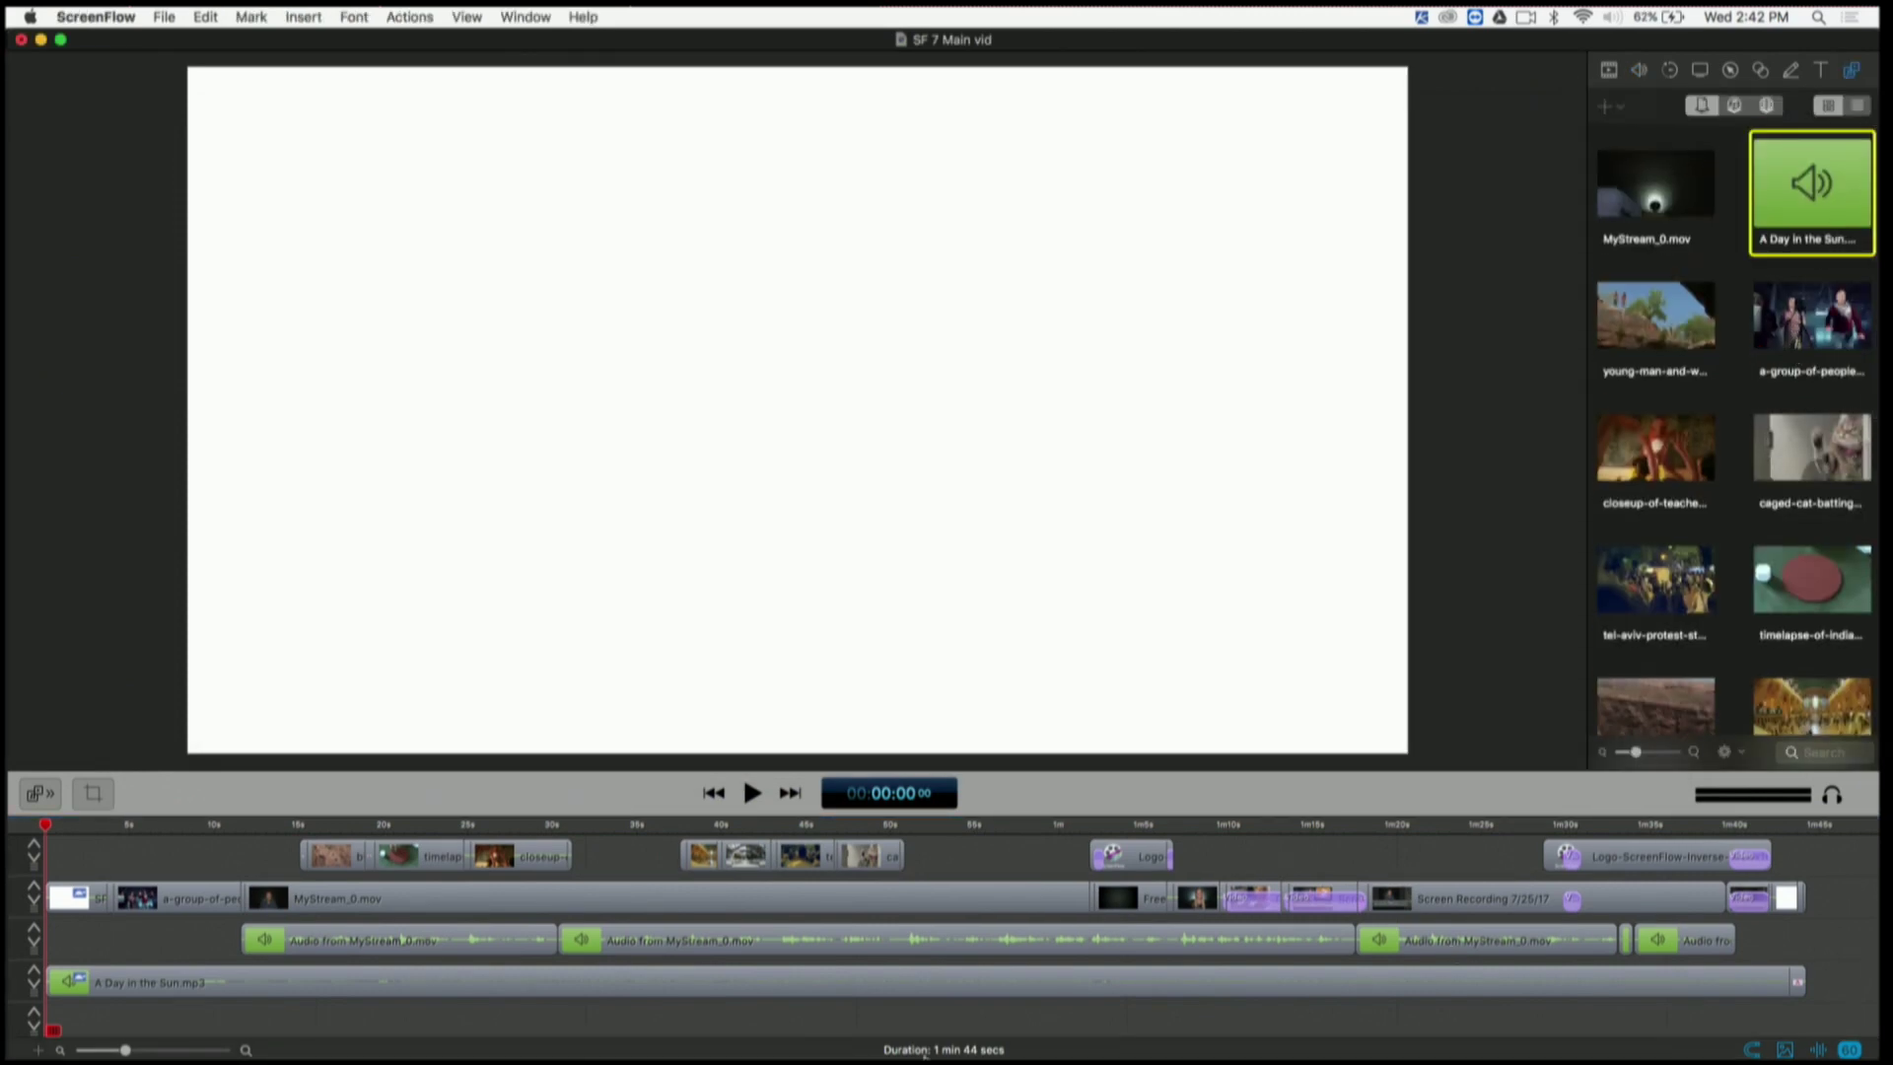
pyautogui.click(103, 1050)
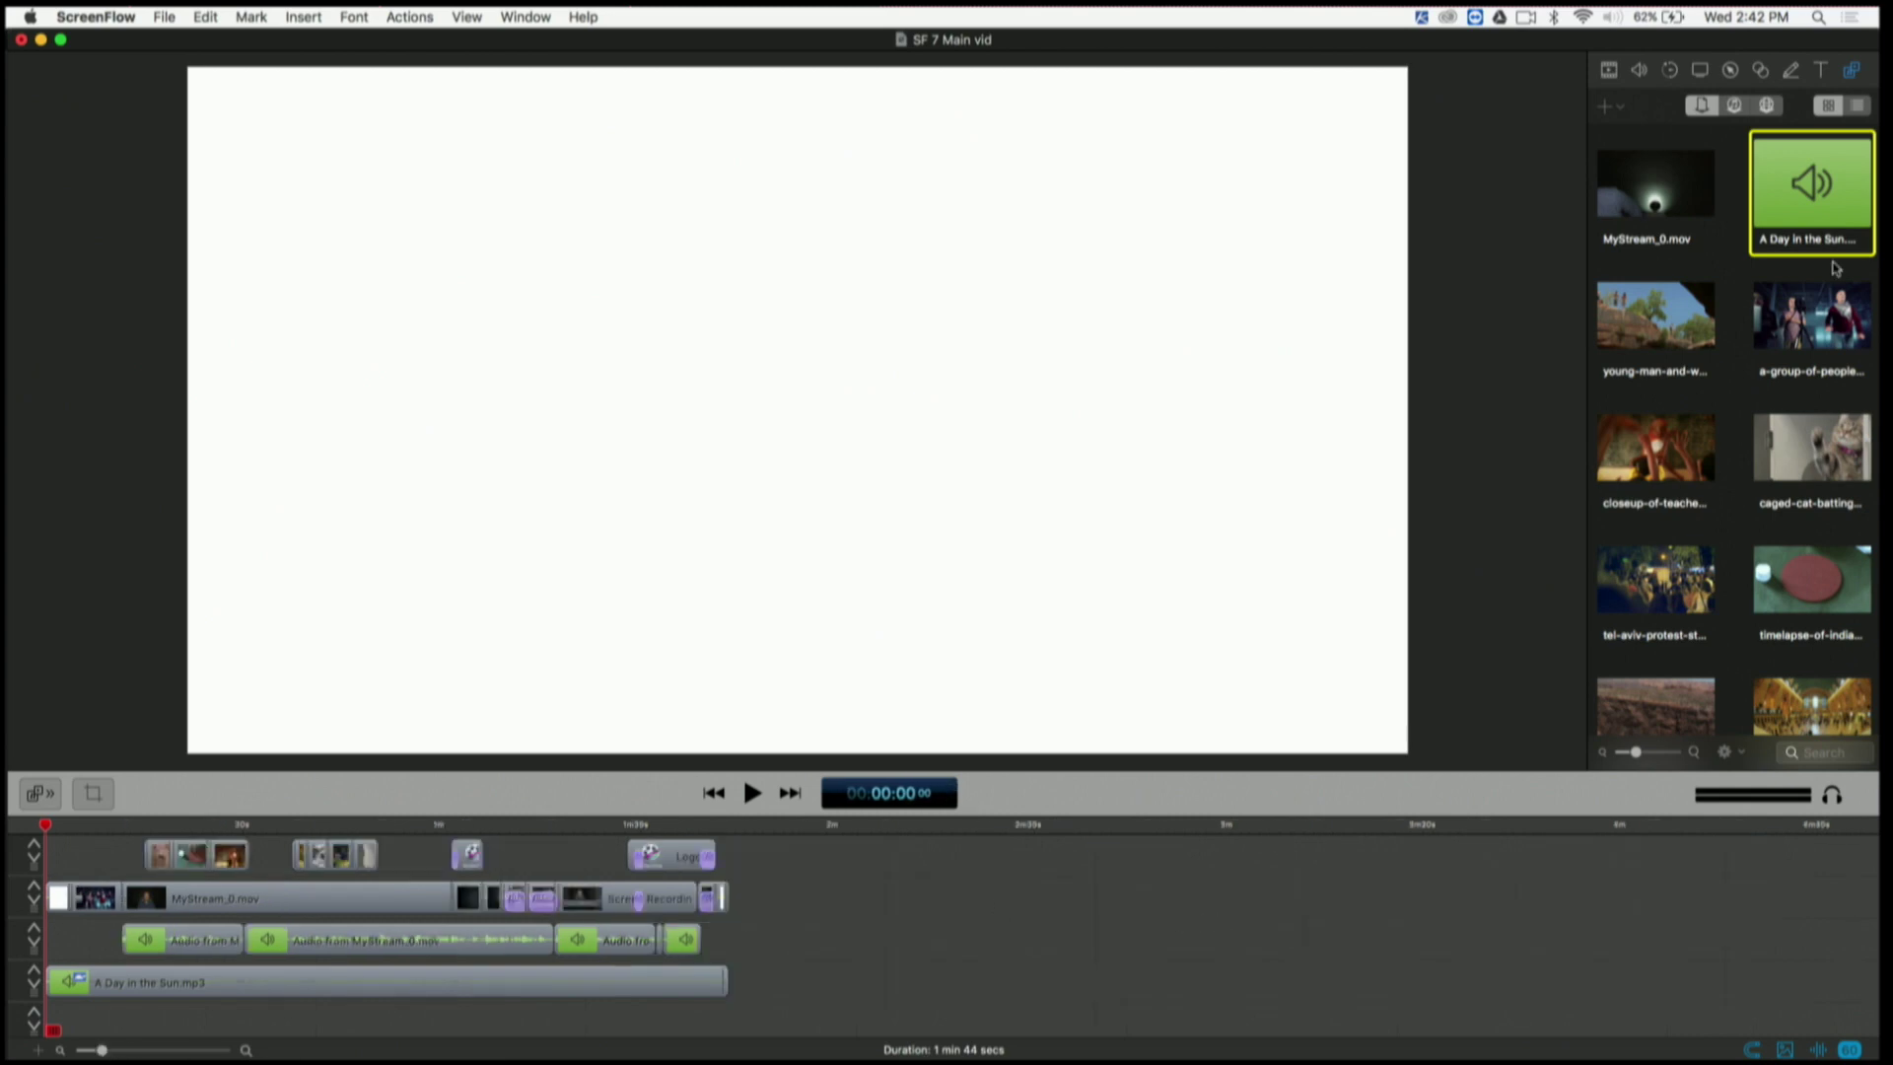
pyautogui.moveTo(1837, 229); pyautogui.dragTo(1047, 856)
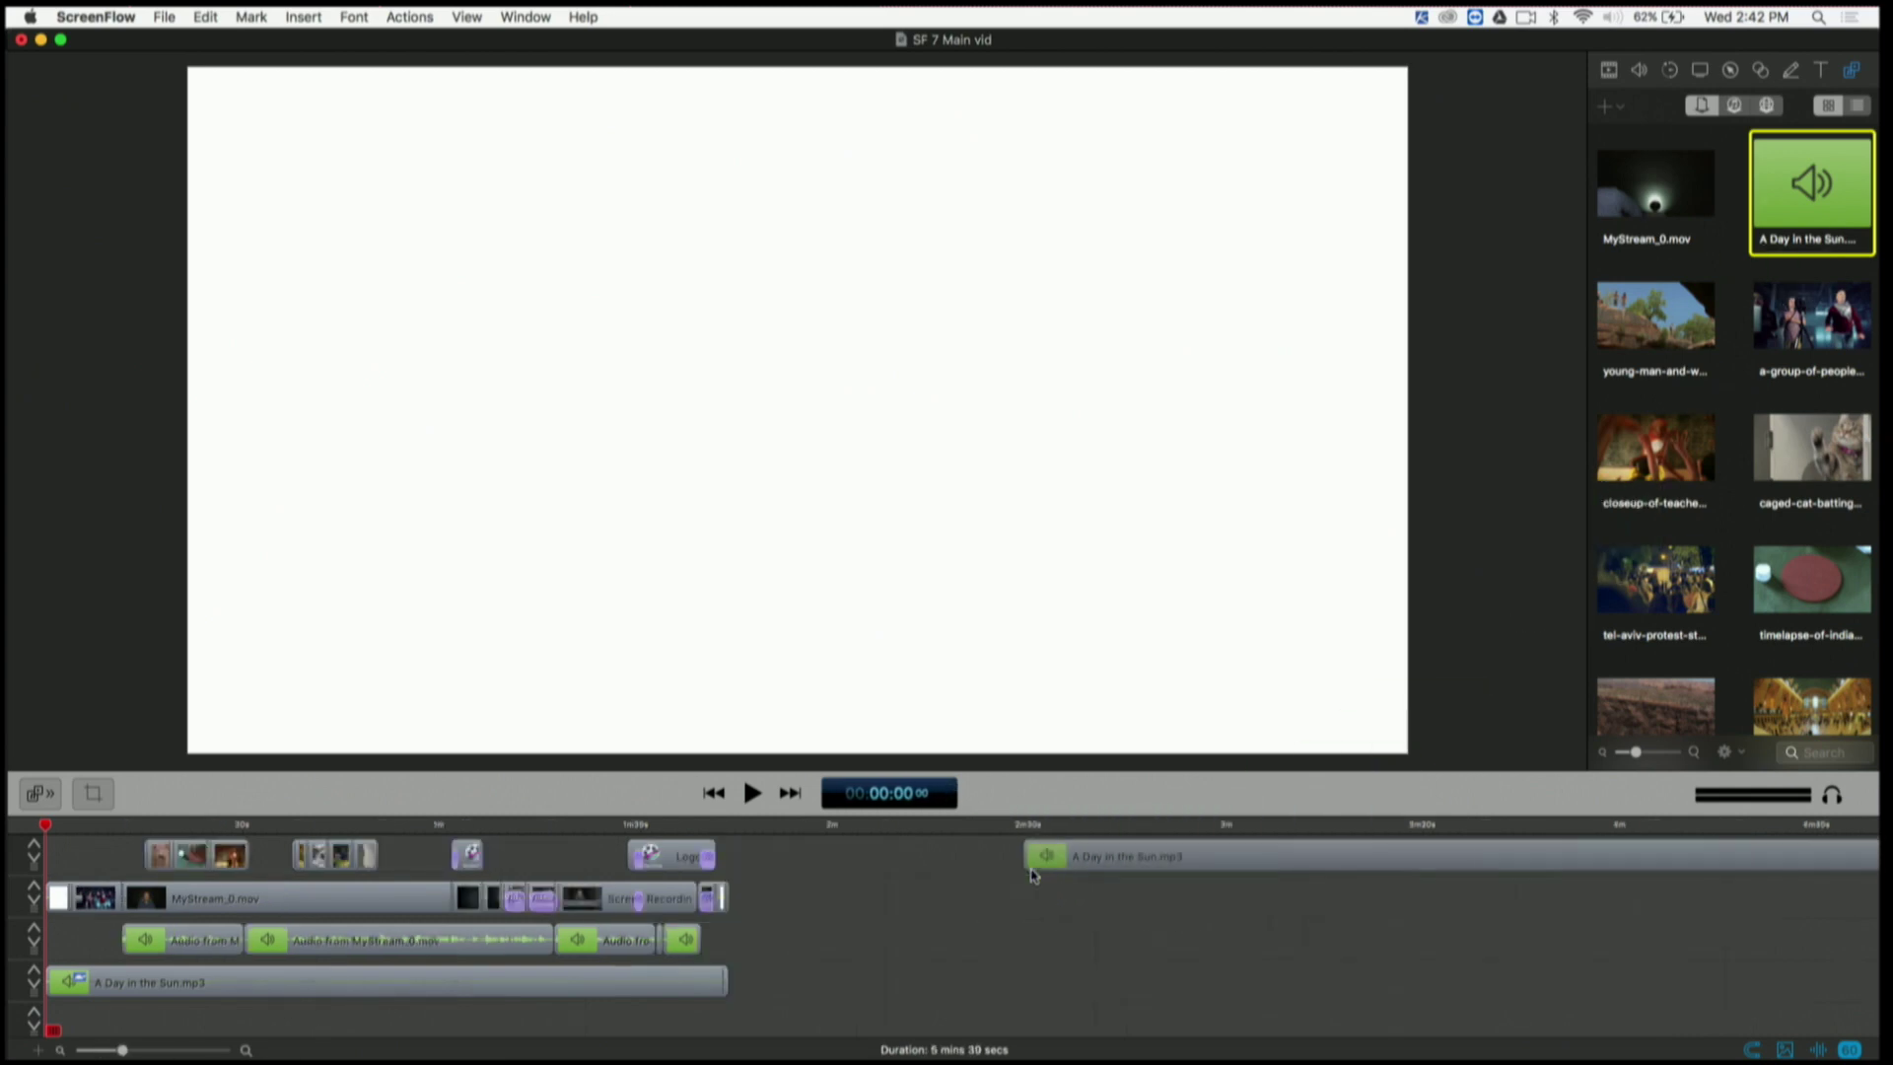
pyautogui.moveTo(1188, 856); pyautogui.dragTo(1130, 891)
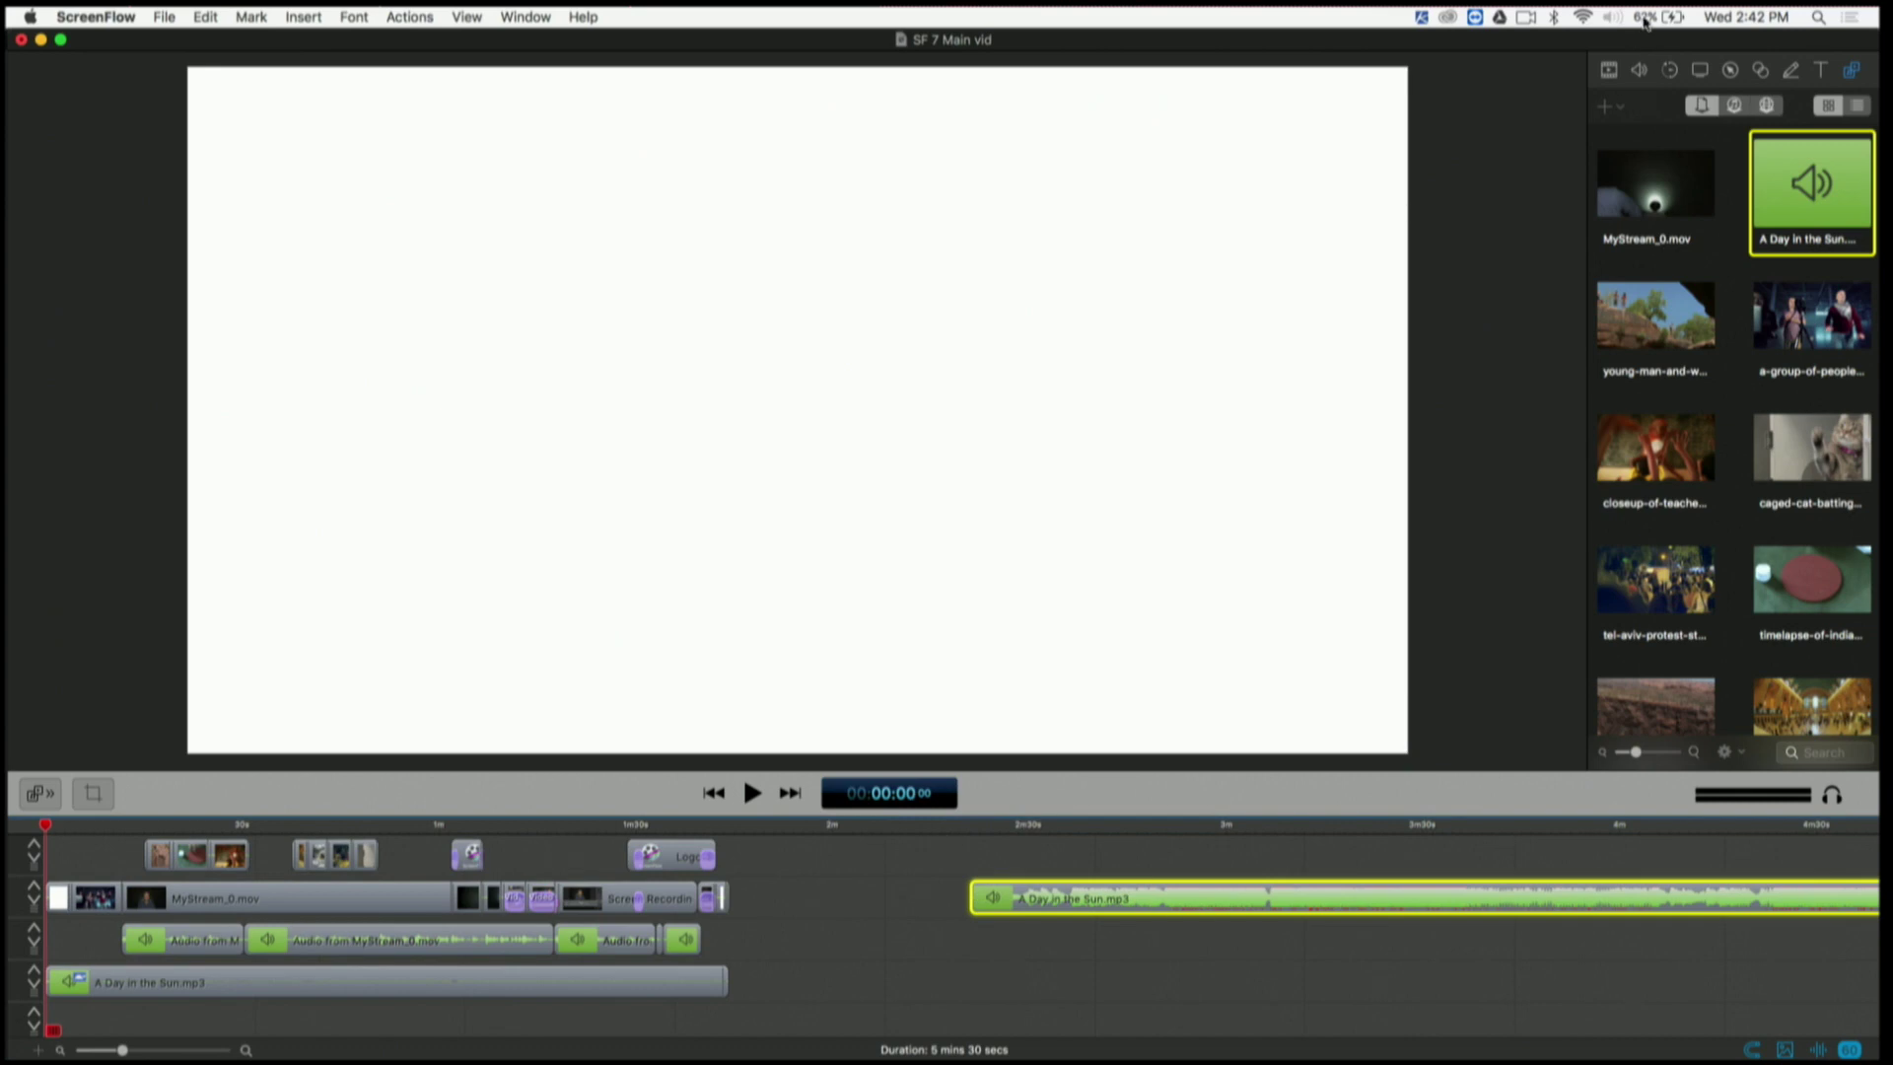
# - Lower the newly added music clip's volume to 19% and play it from near its beginning
pyautogui.click(1639, 70)
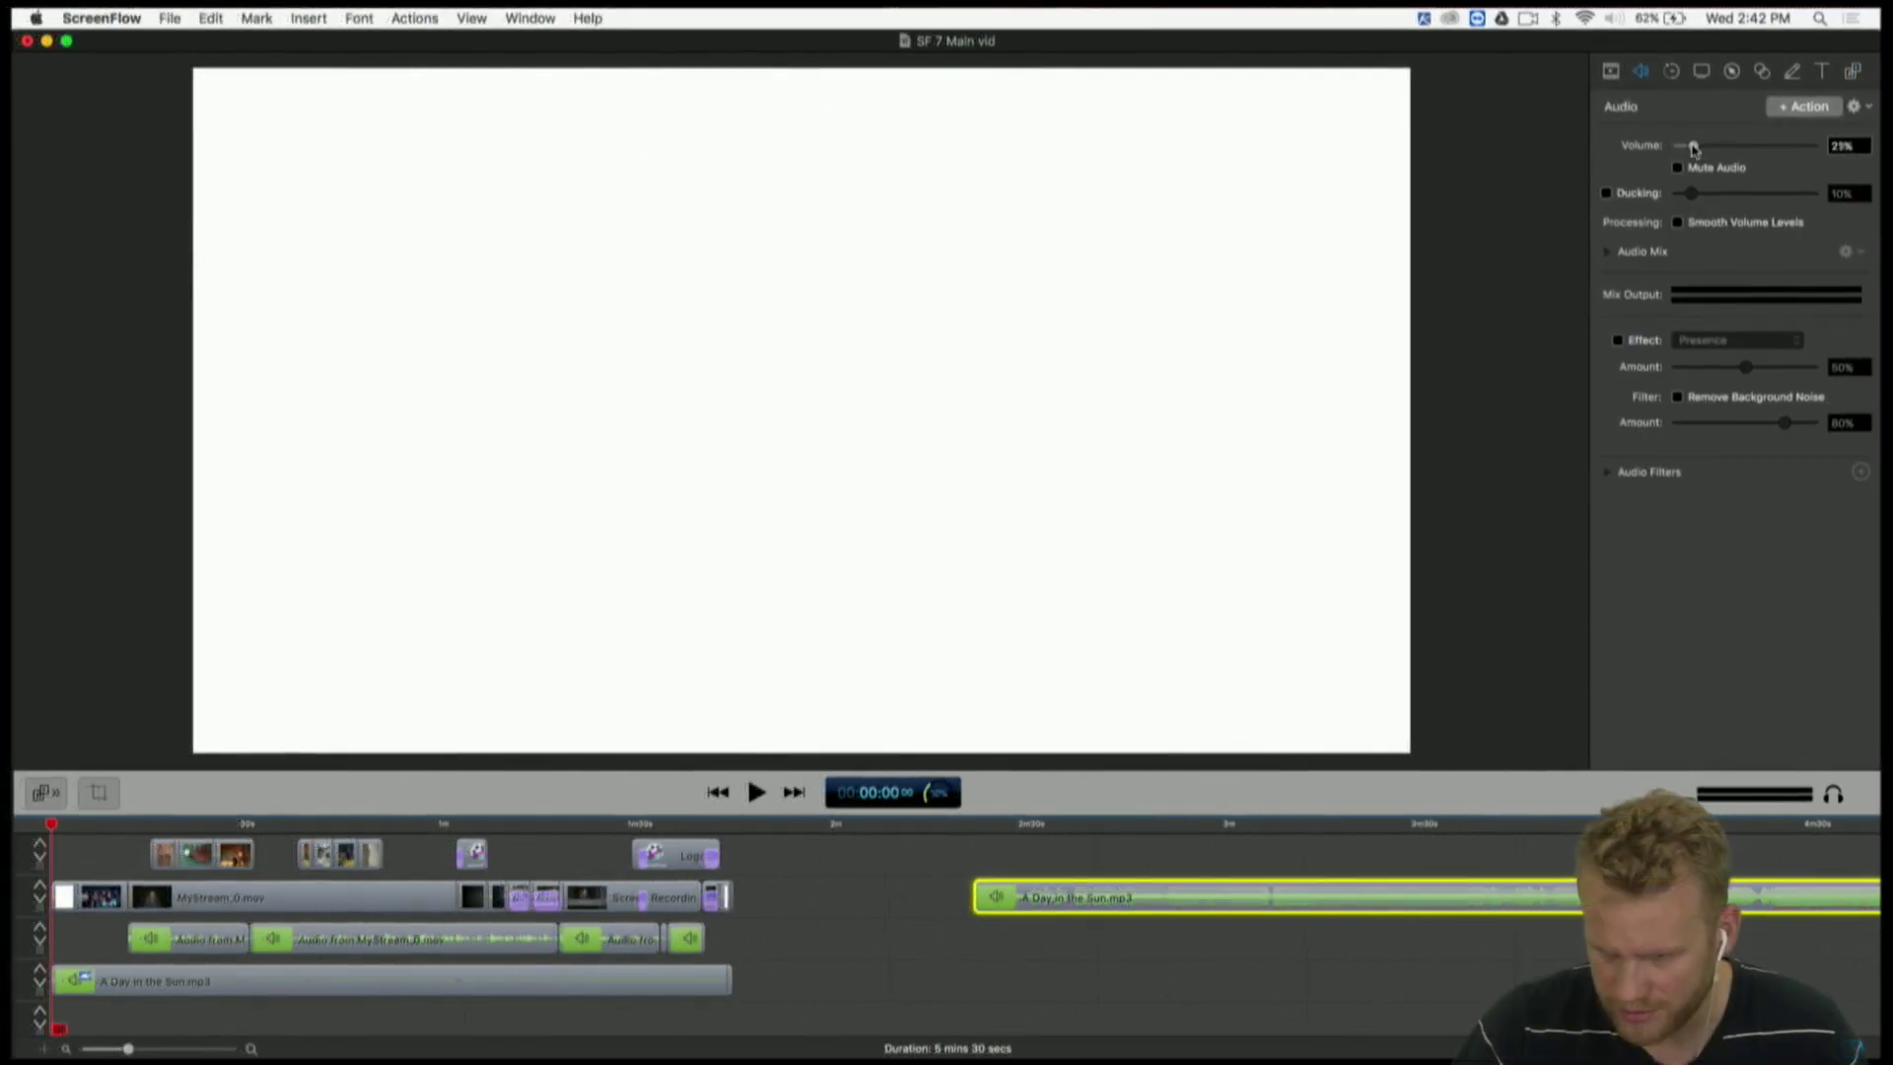
pyautogui.moveTo(1693, 148); pyautogui.dragTo(1689, 146)
pyautogui.click(983, 826)
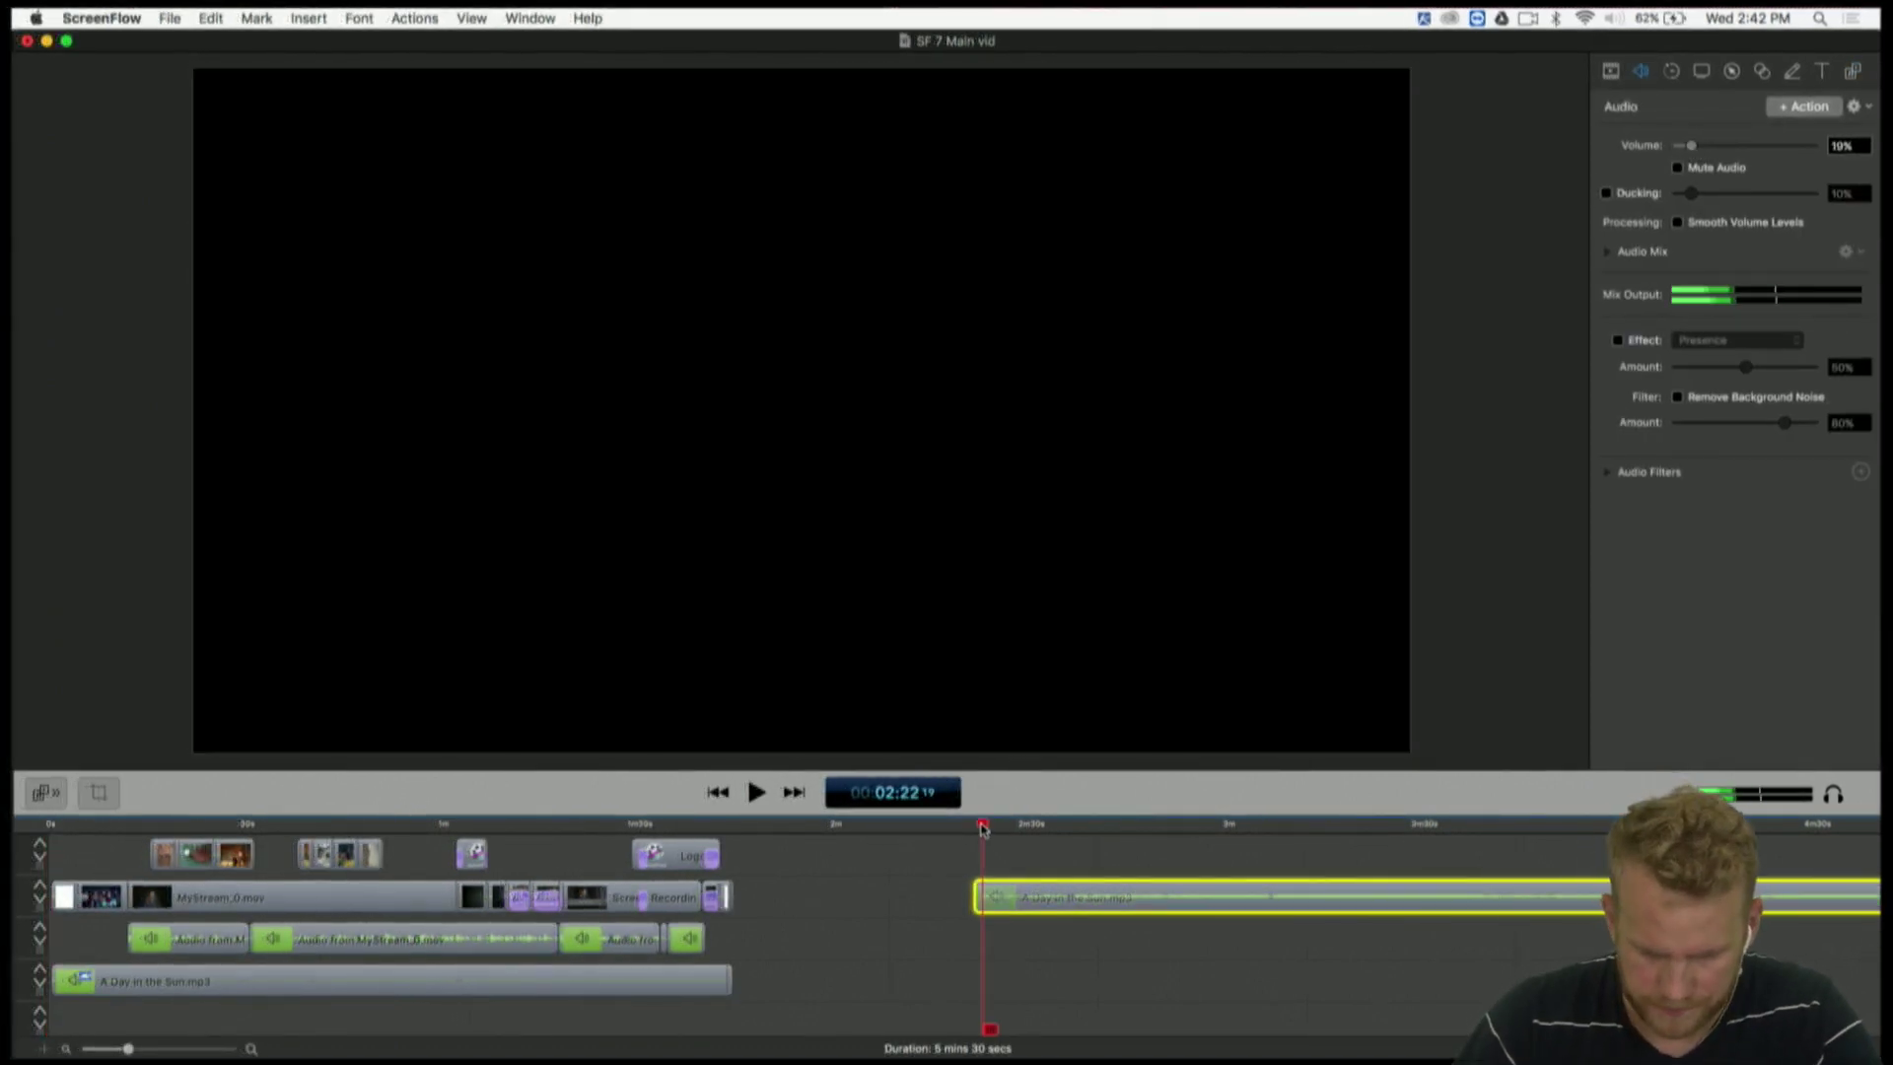
pyautogui.press('space')
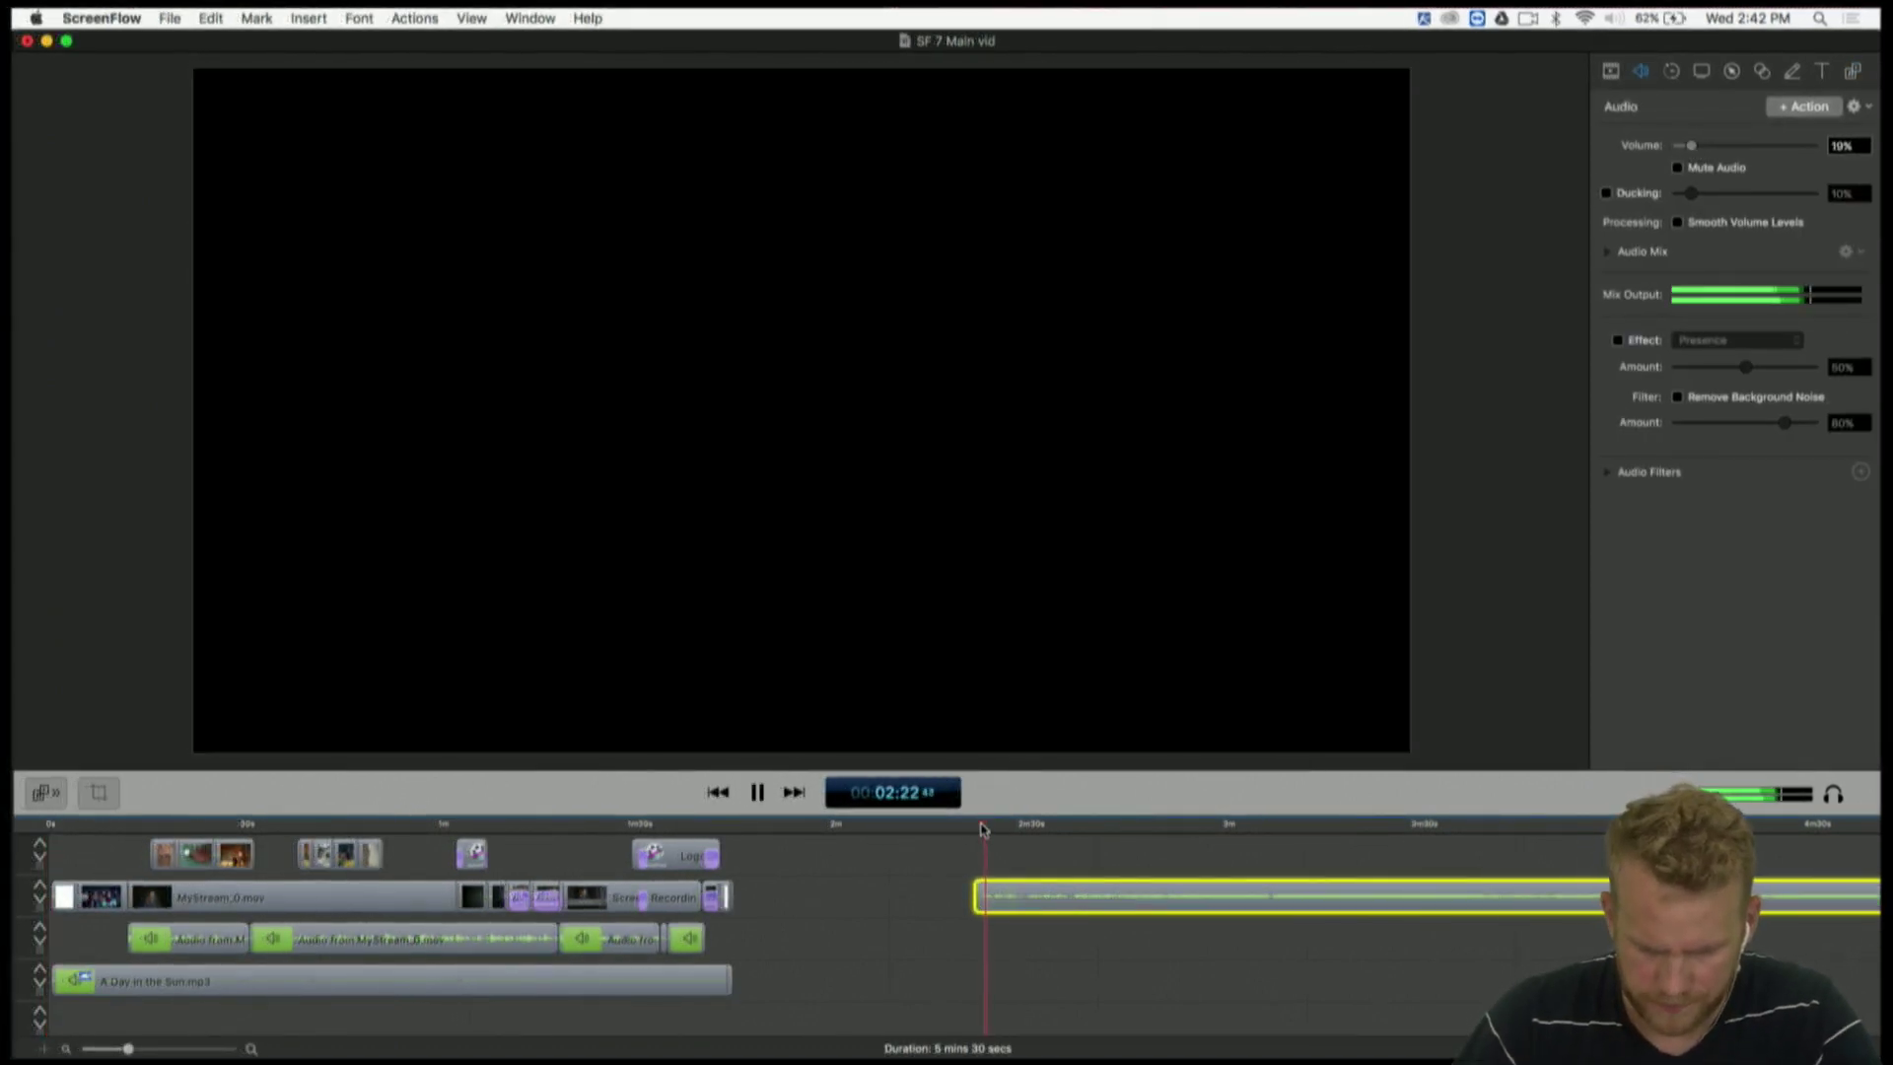
# - Audition the added music clip at about 2:50 and again from its start, and delete it from the second track
pyautogui.click(1152, 846)
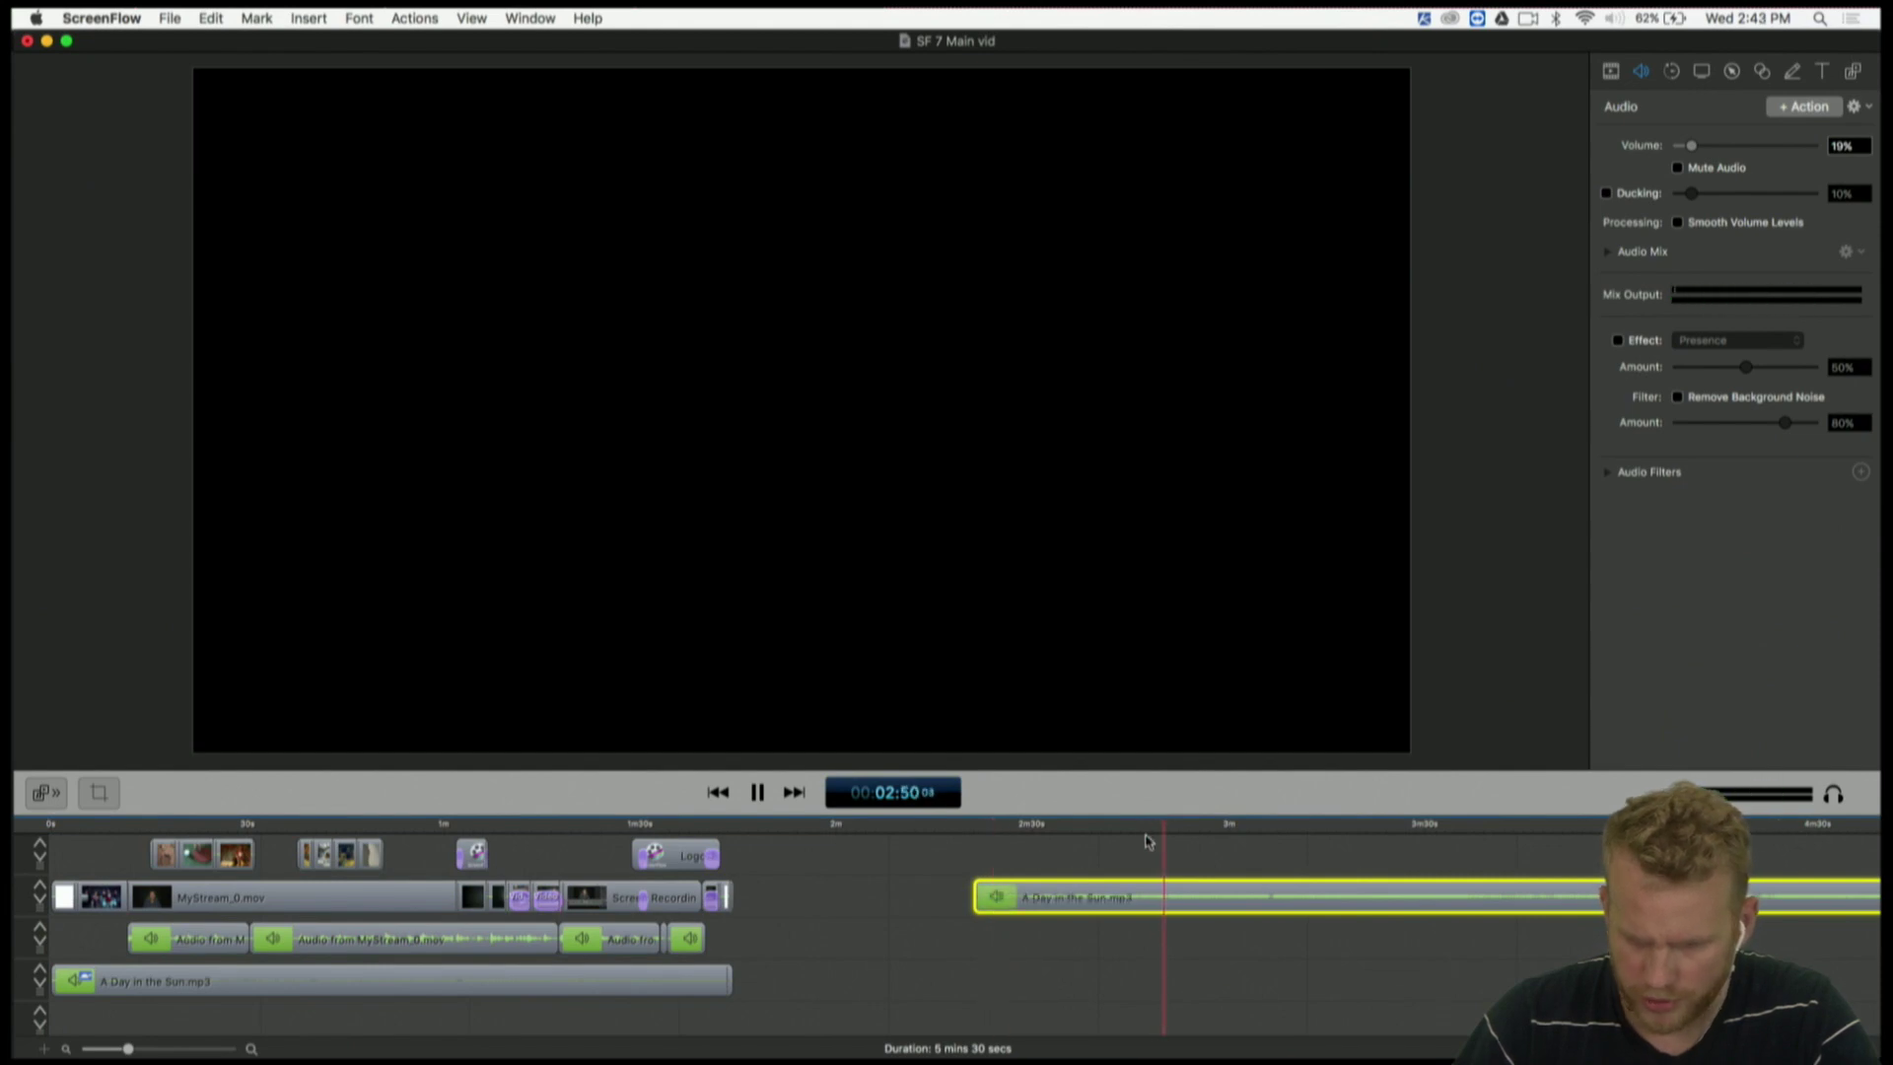
pyautogui.click(975, 826)
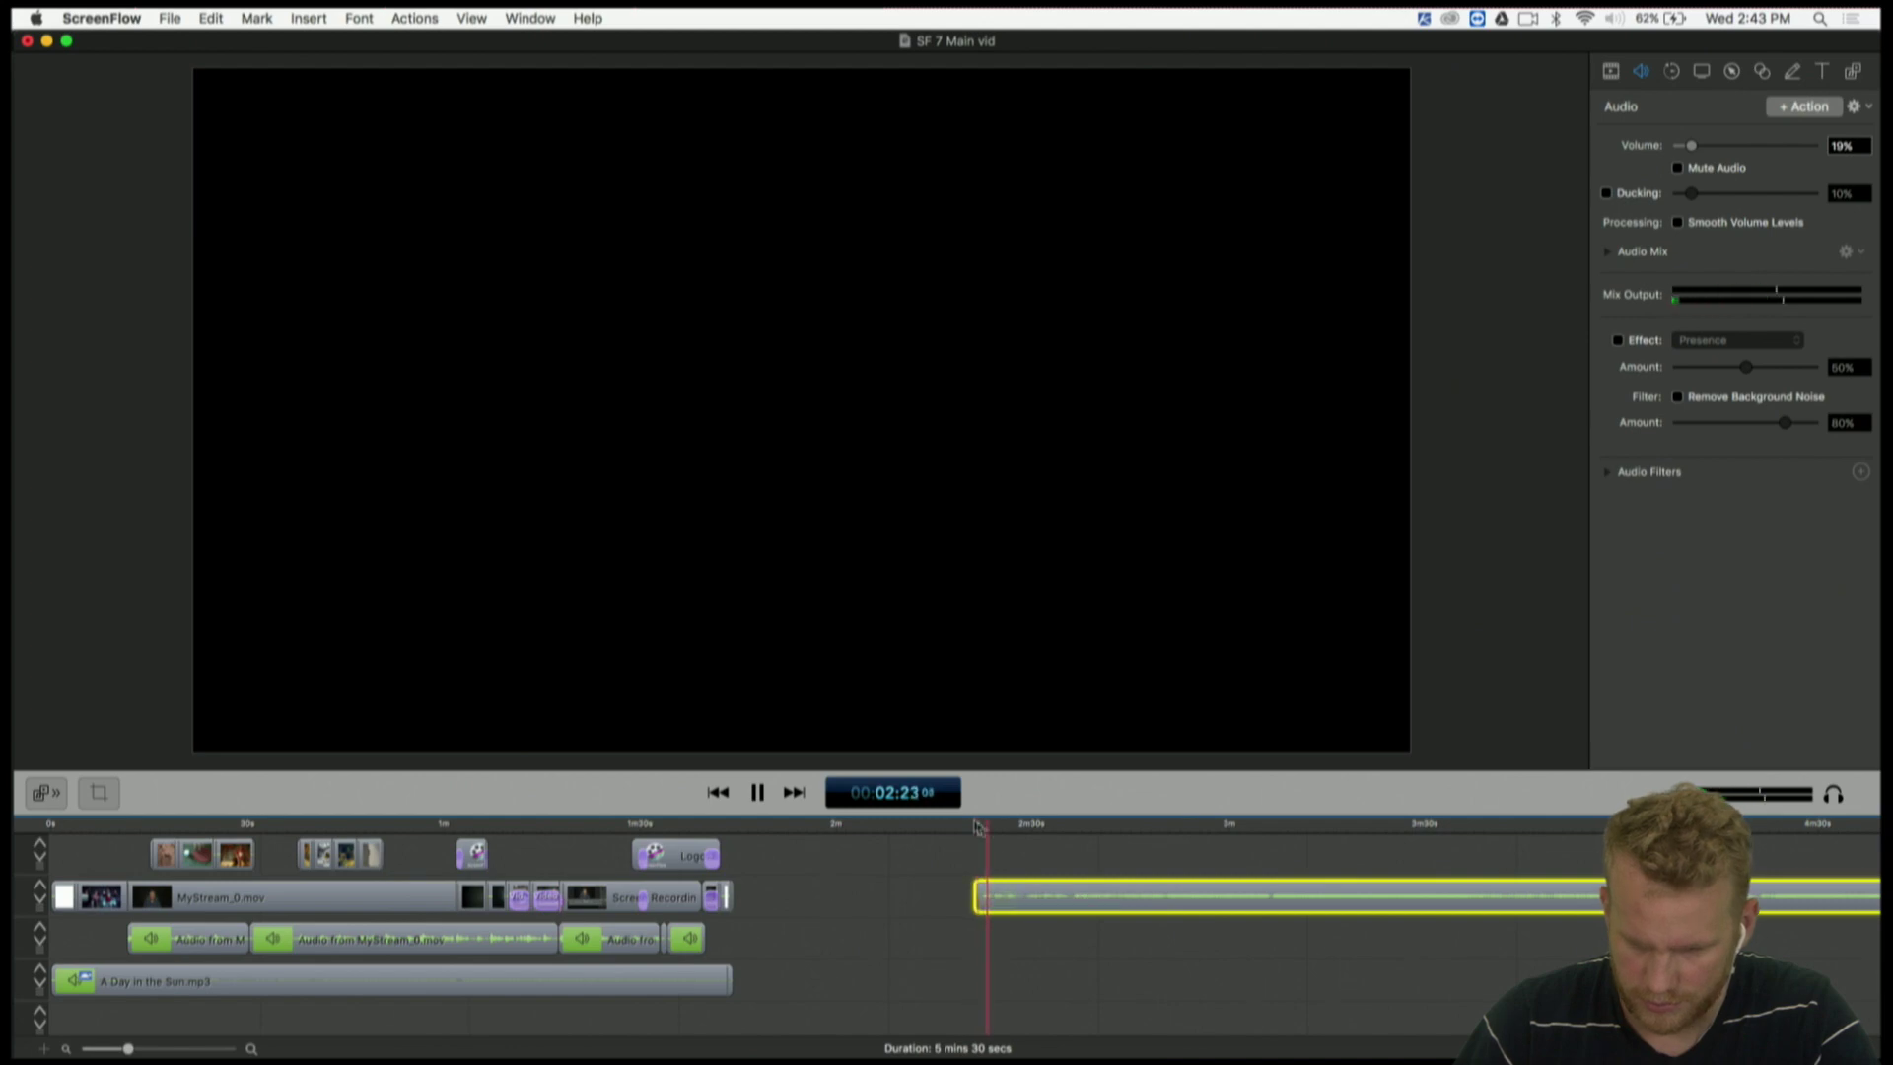
pyautogui.press('space')
pyautogui.press('Delete')
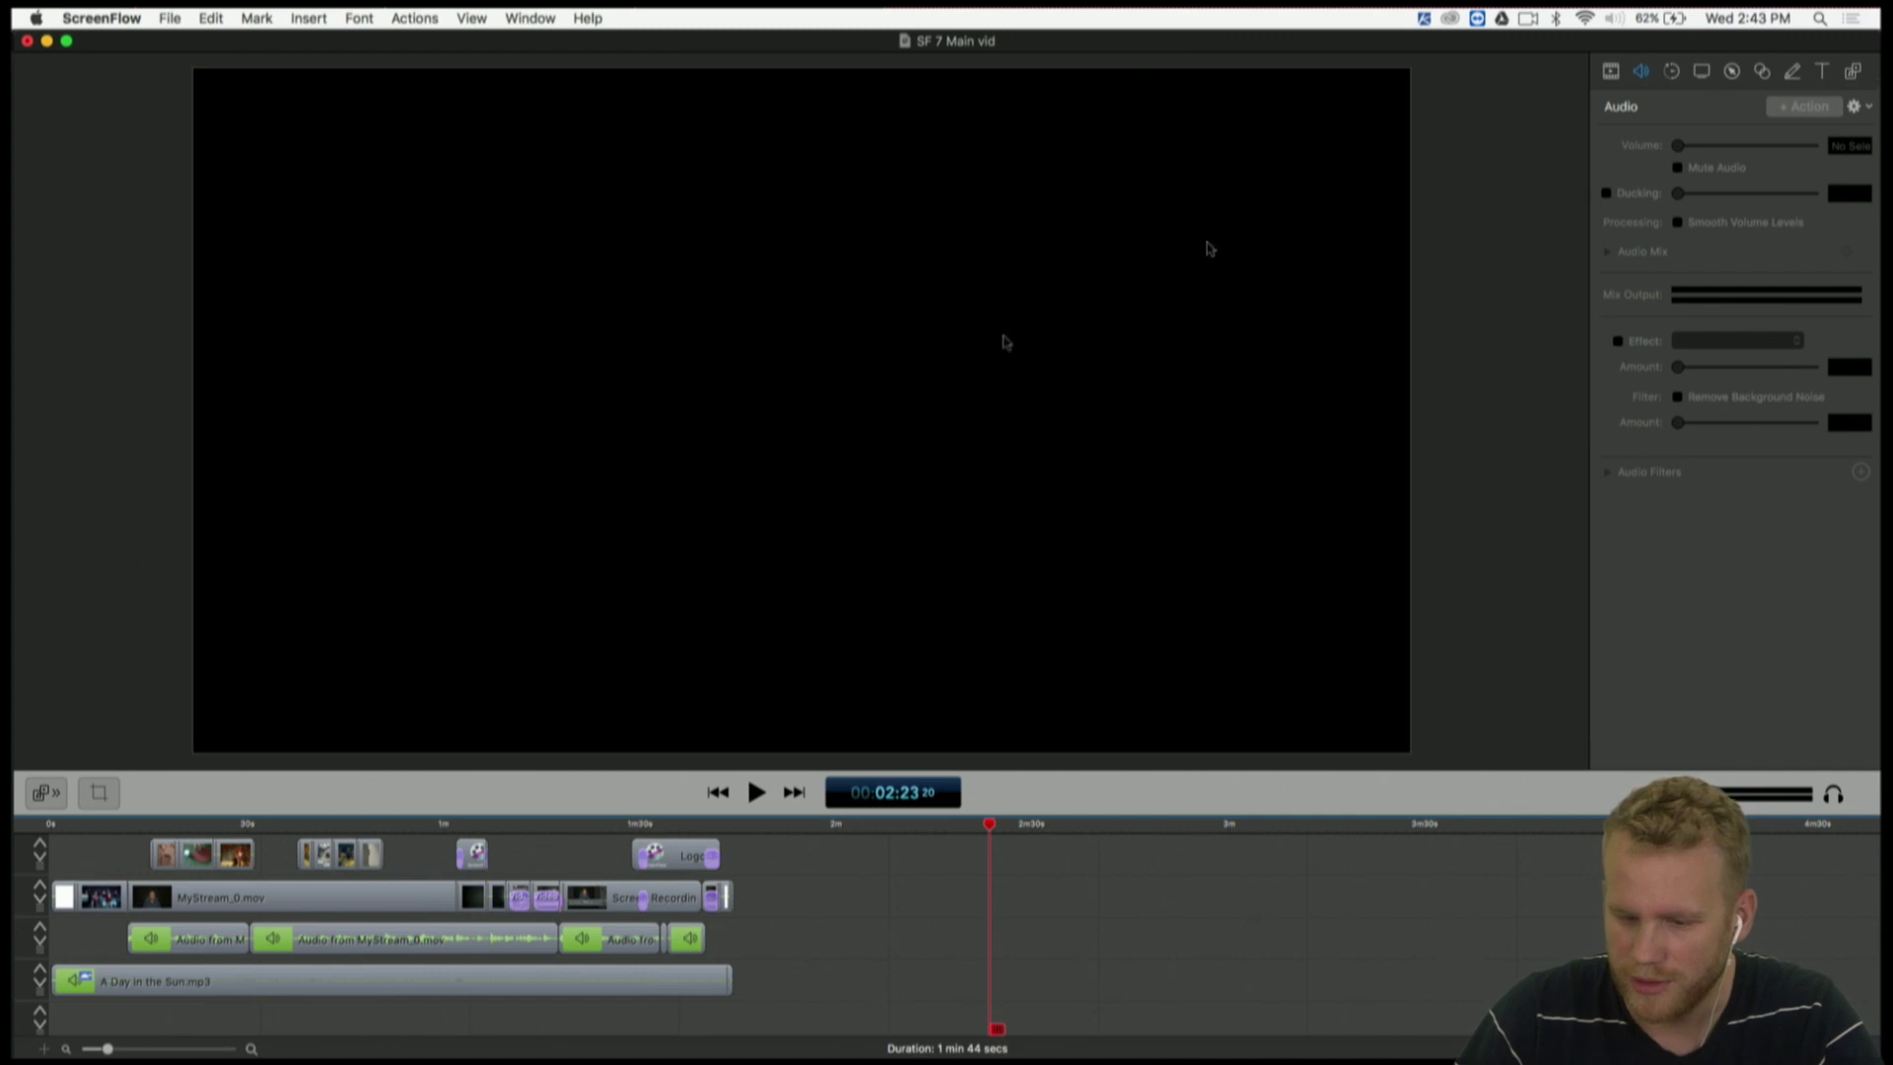
# - Increase the height of the original A Day in the Sun.mp3 clip's track and enlarge the timeline area
pyautogui.click(233, 991)
pyautogui.click(38, 977)
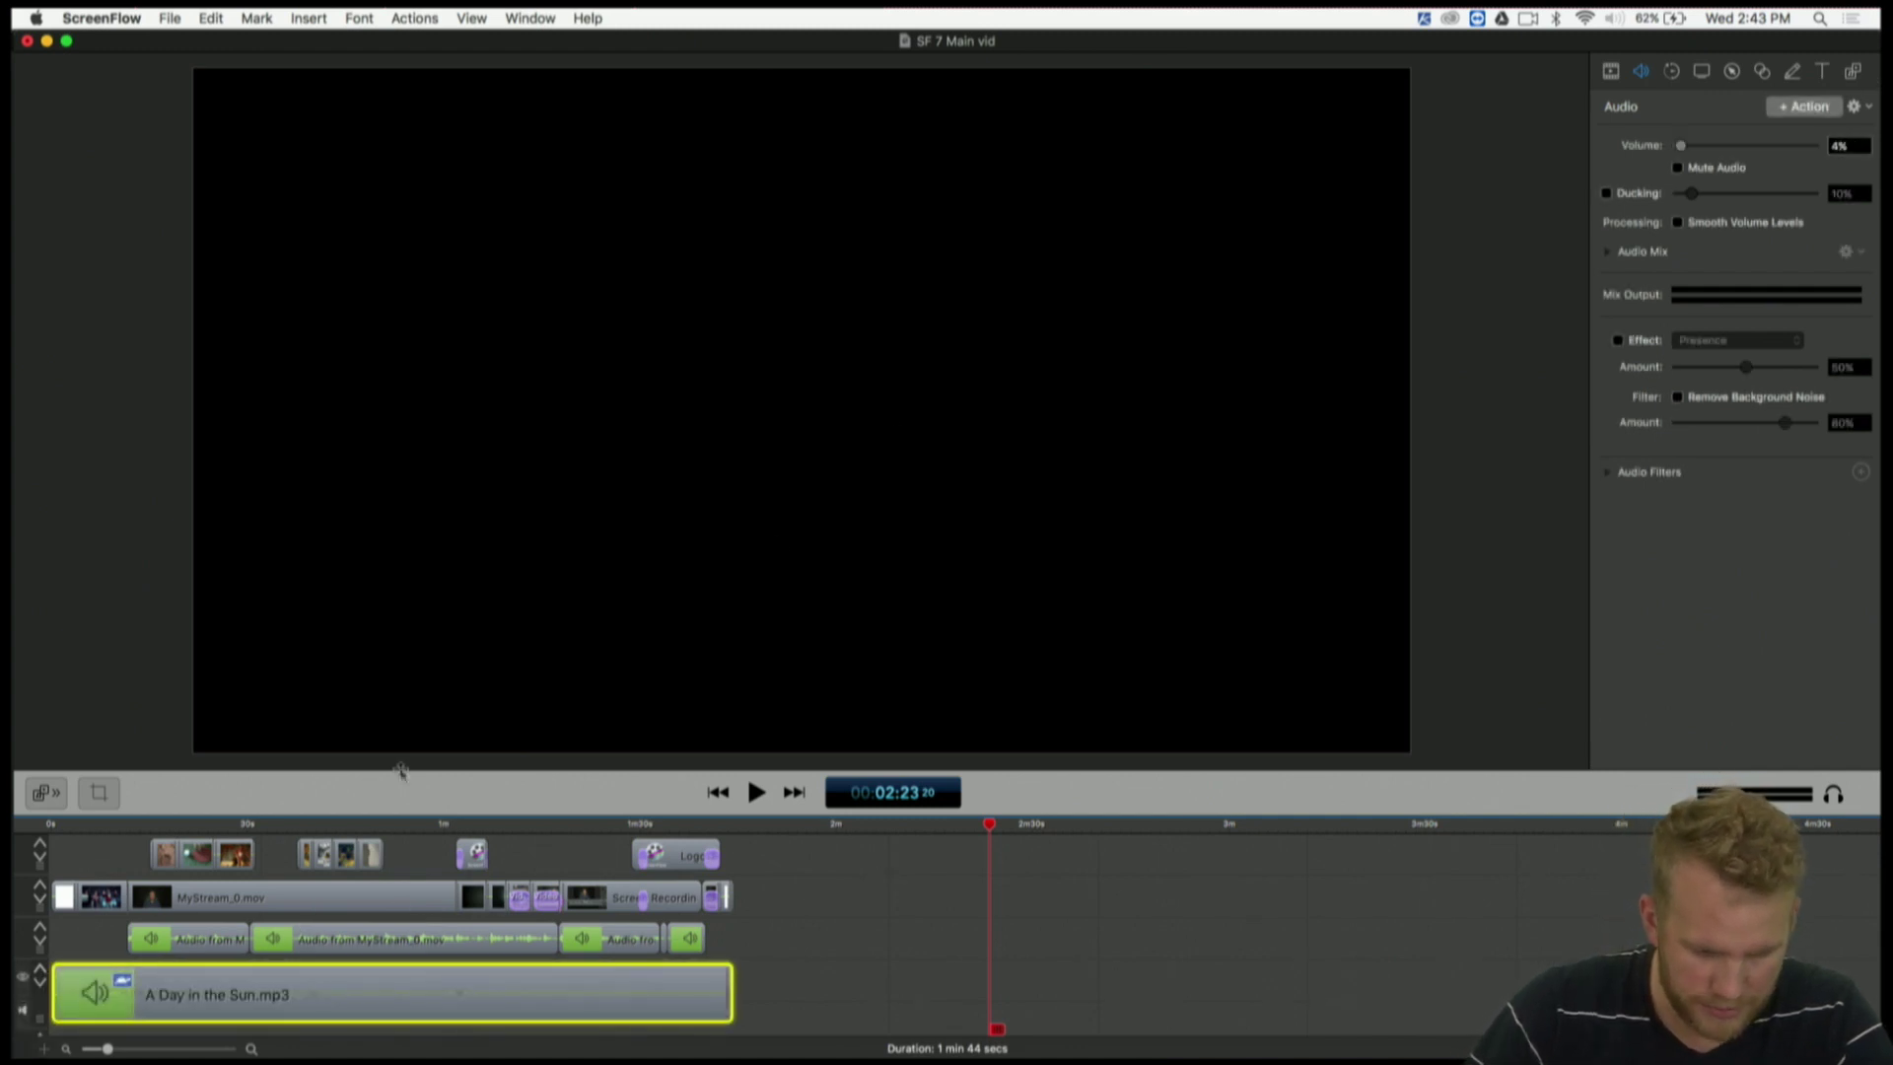
pyautogui.moveTo(397, 816); pyautogui.dragTo(479, 540)
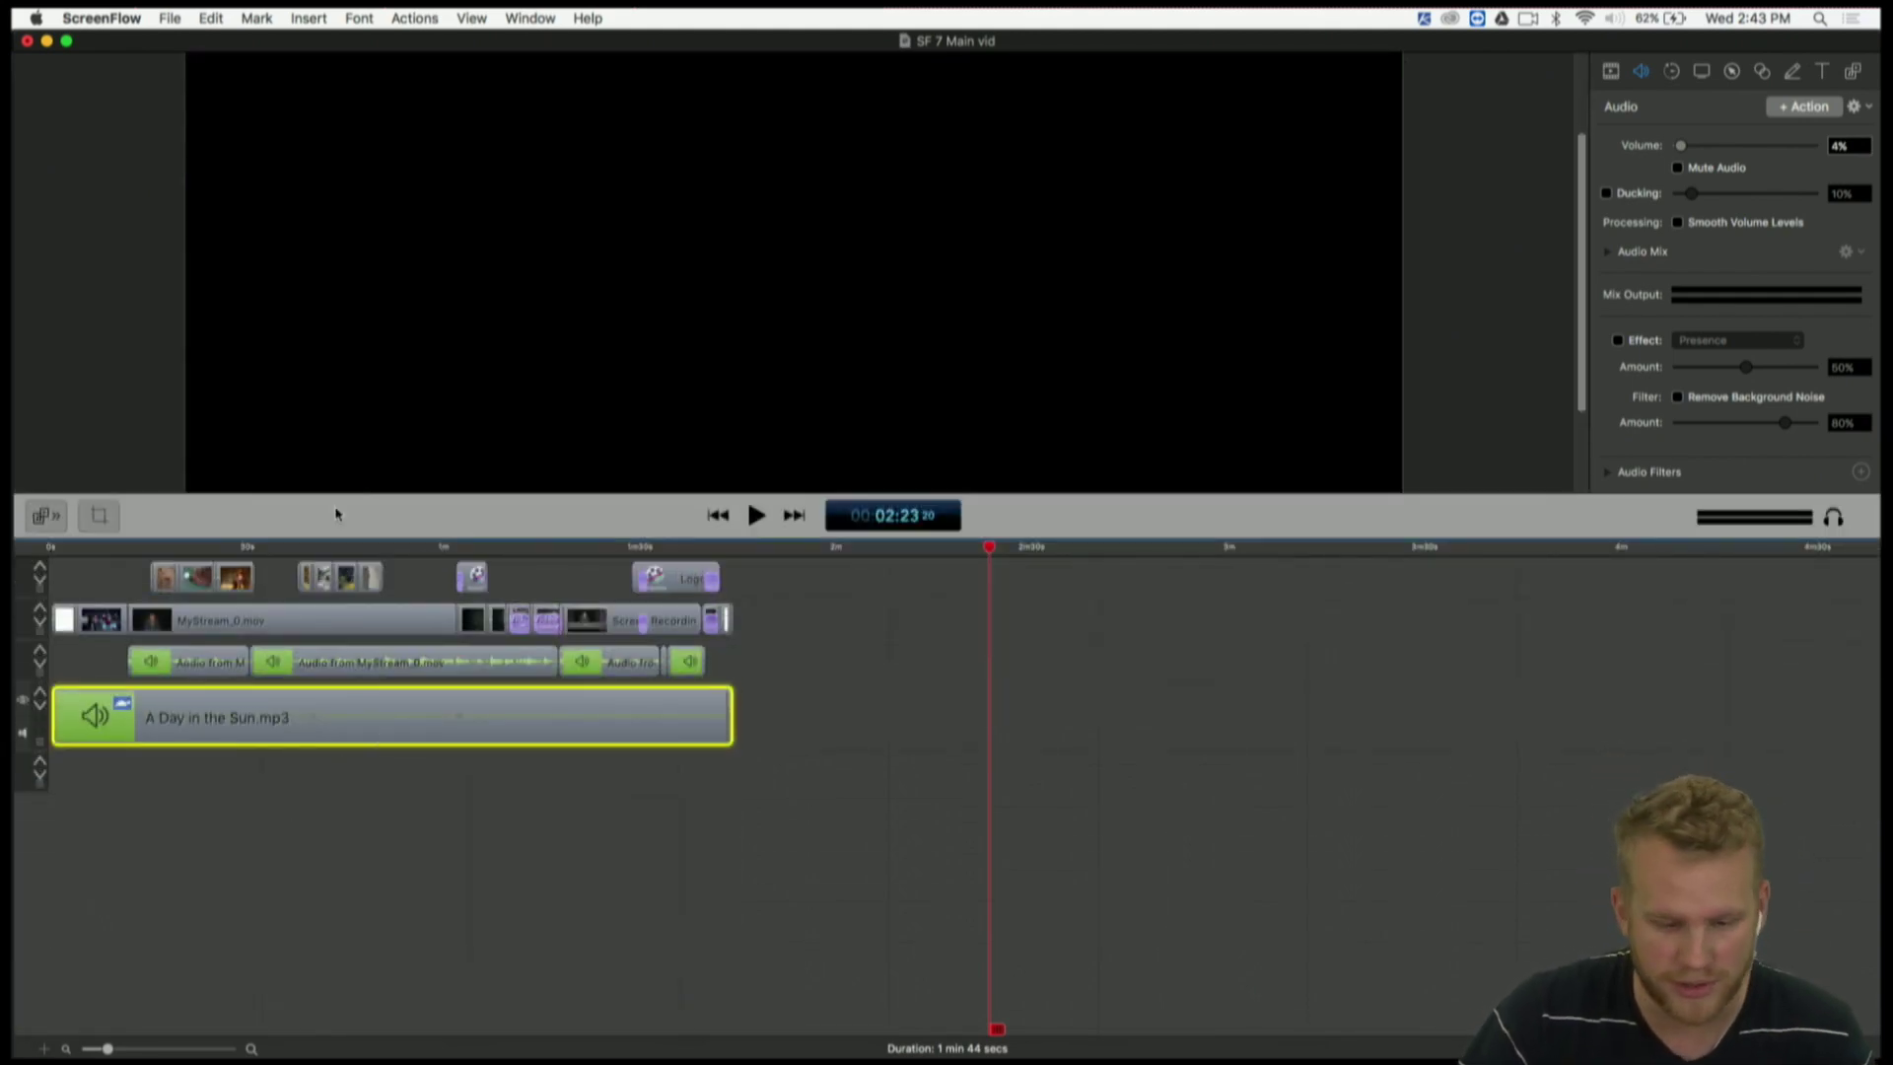
# - Place the playhead at about 0:42 and open the Clip Inspector for the A Day in the Sun.mp3 clip
pyautogui.click(332, 546)
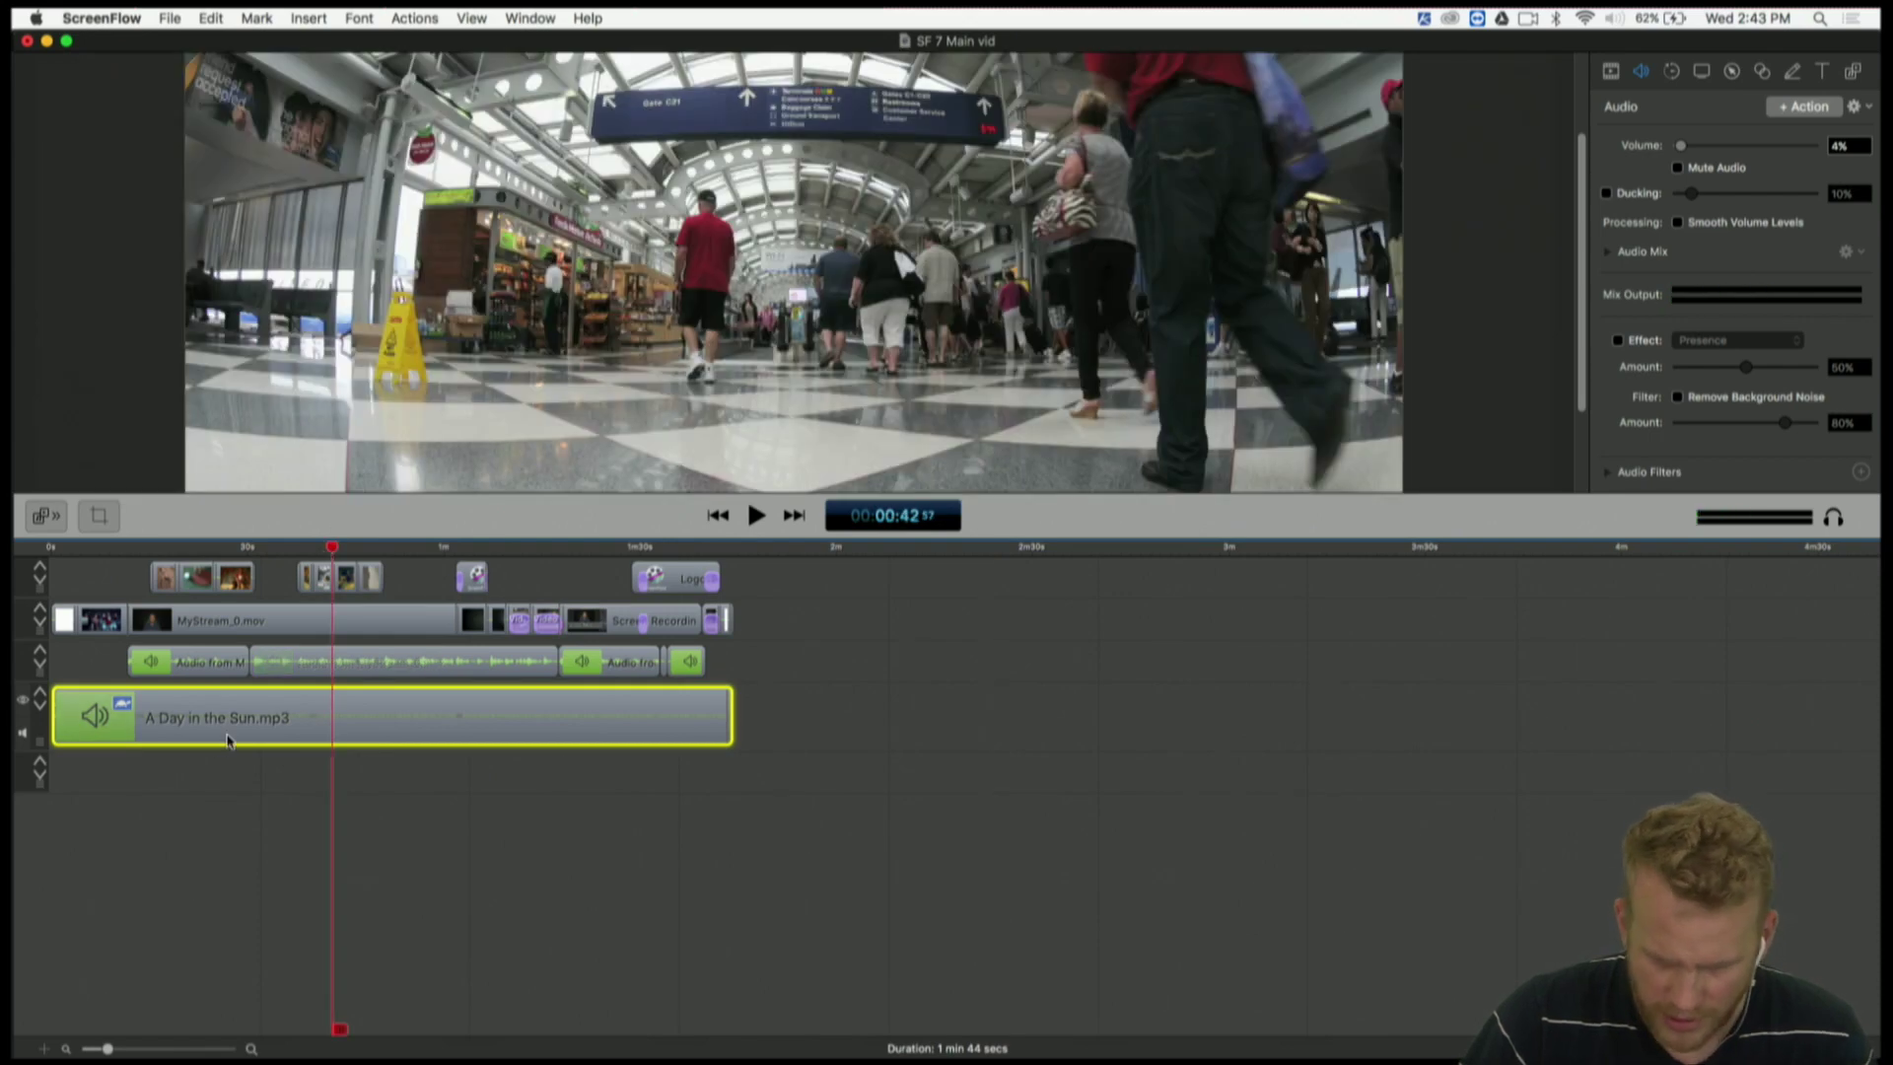
pyautogui.doubleClick(174, 722)
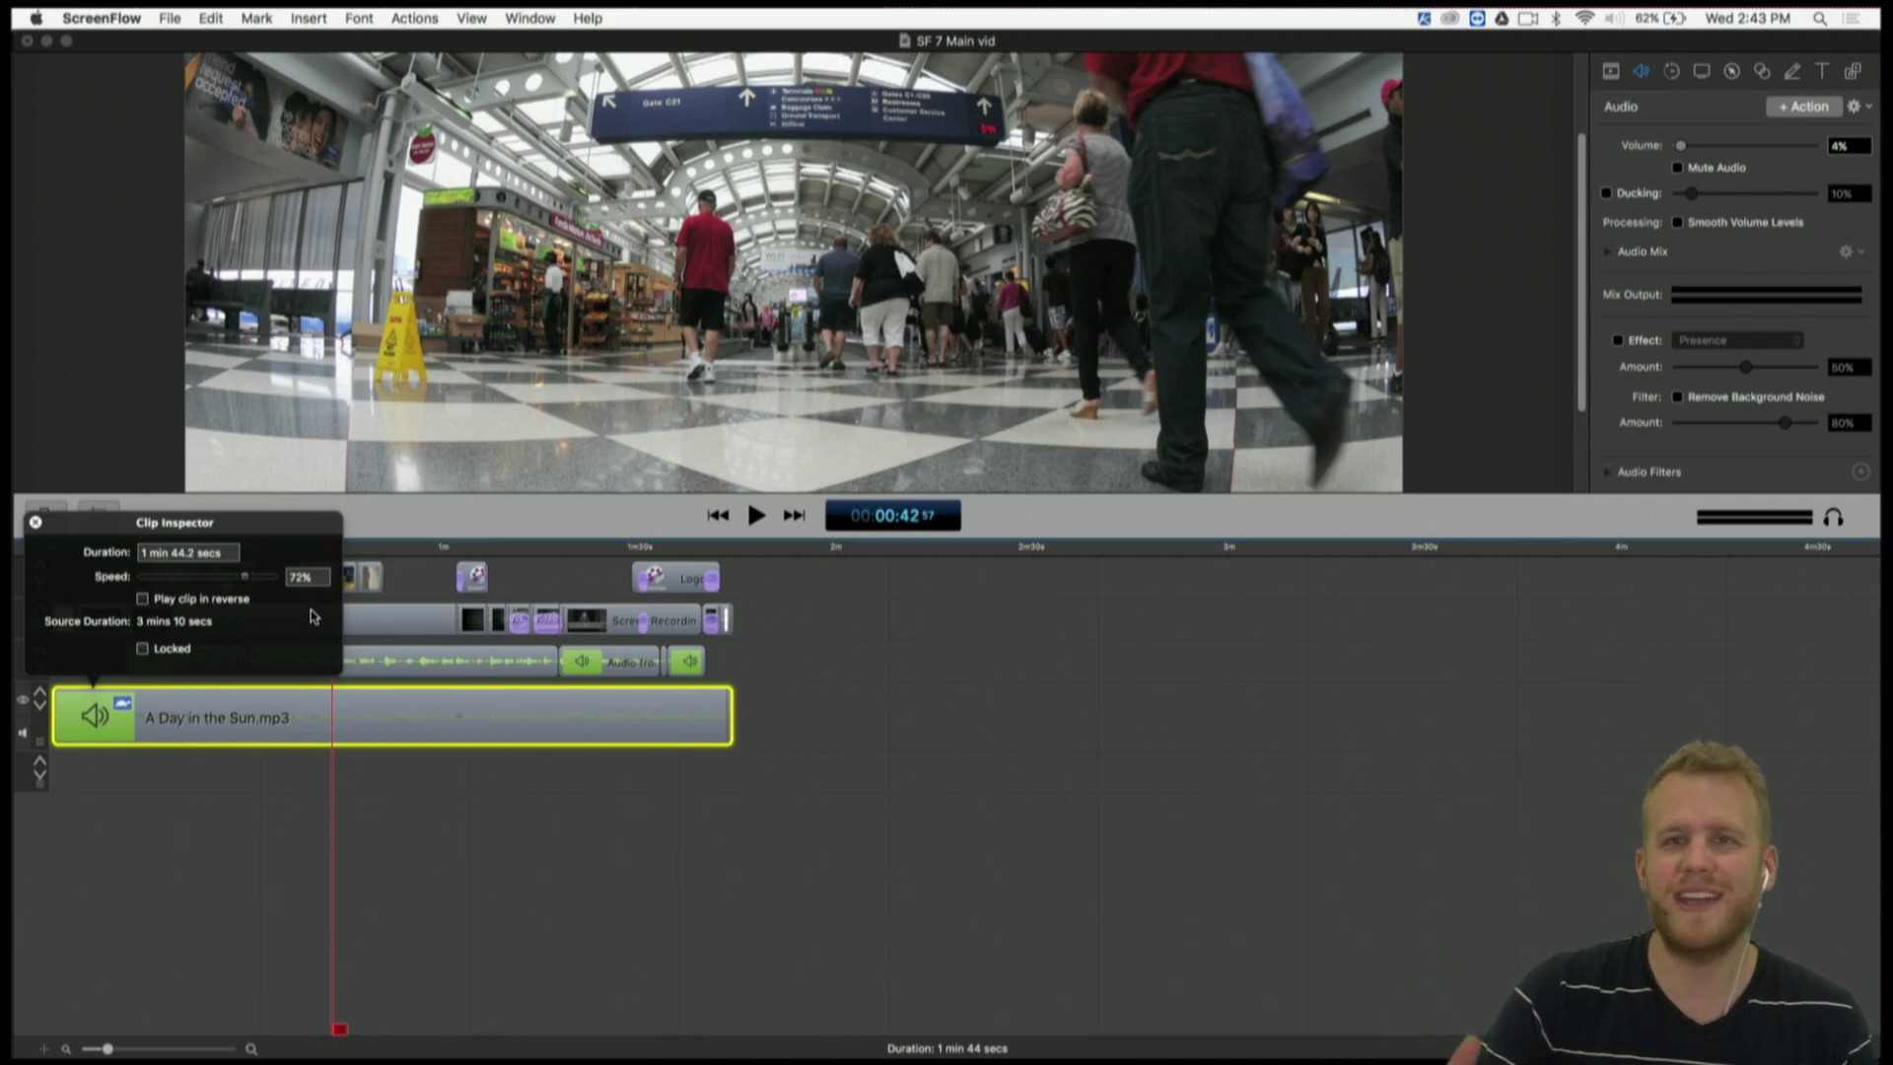
# - Close the Clip Inspector, enlarge the preview area above the timeline, and keep the A Day in the Sun.mp3 clip selected
pyautogui.click(236, 836)
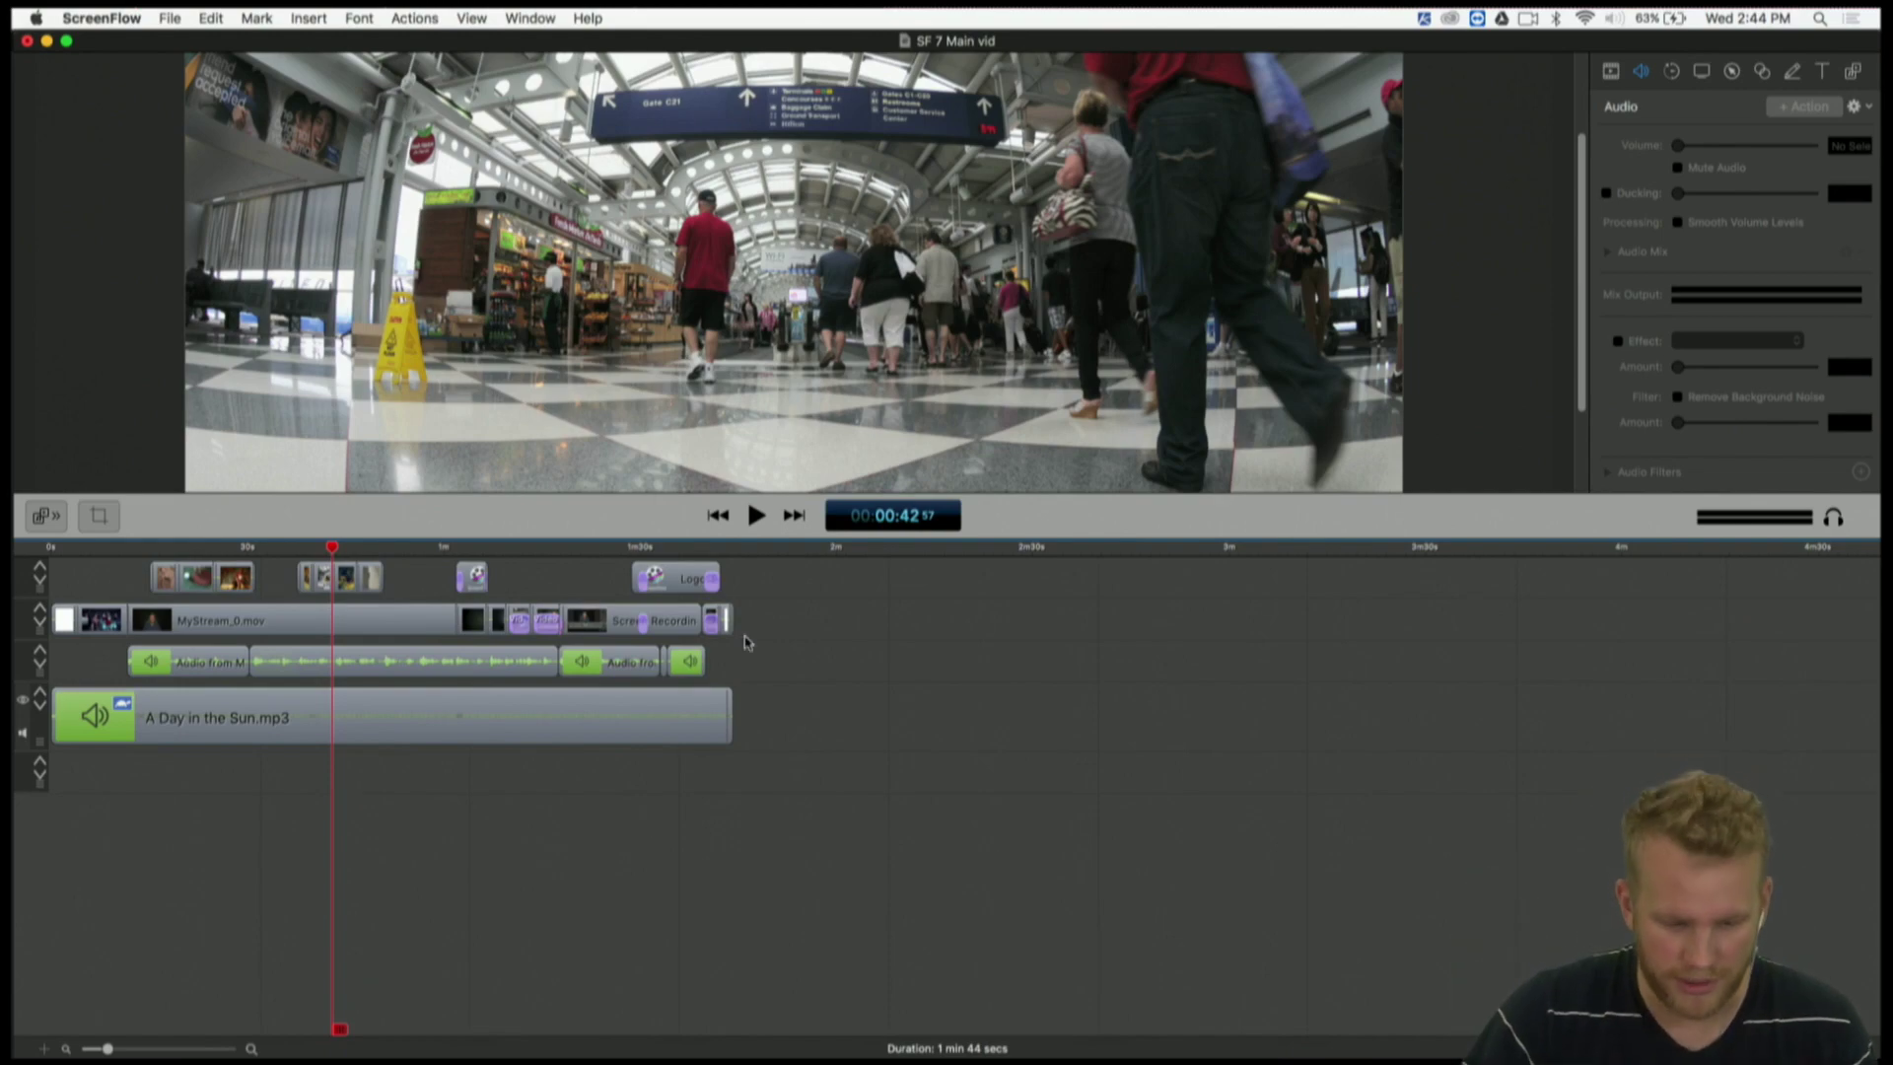
pyautogui.moveTo(924, 545); pyautogui.dragTo(902, 653)
pyautogui.click(706, 819)
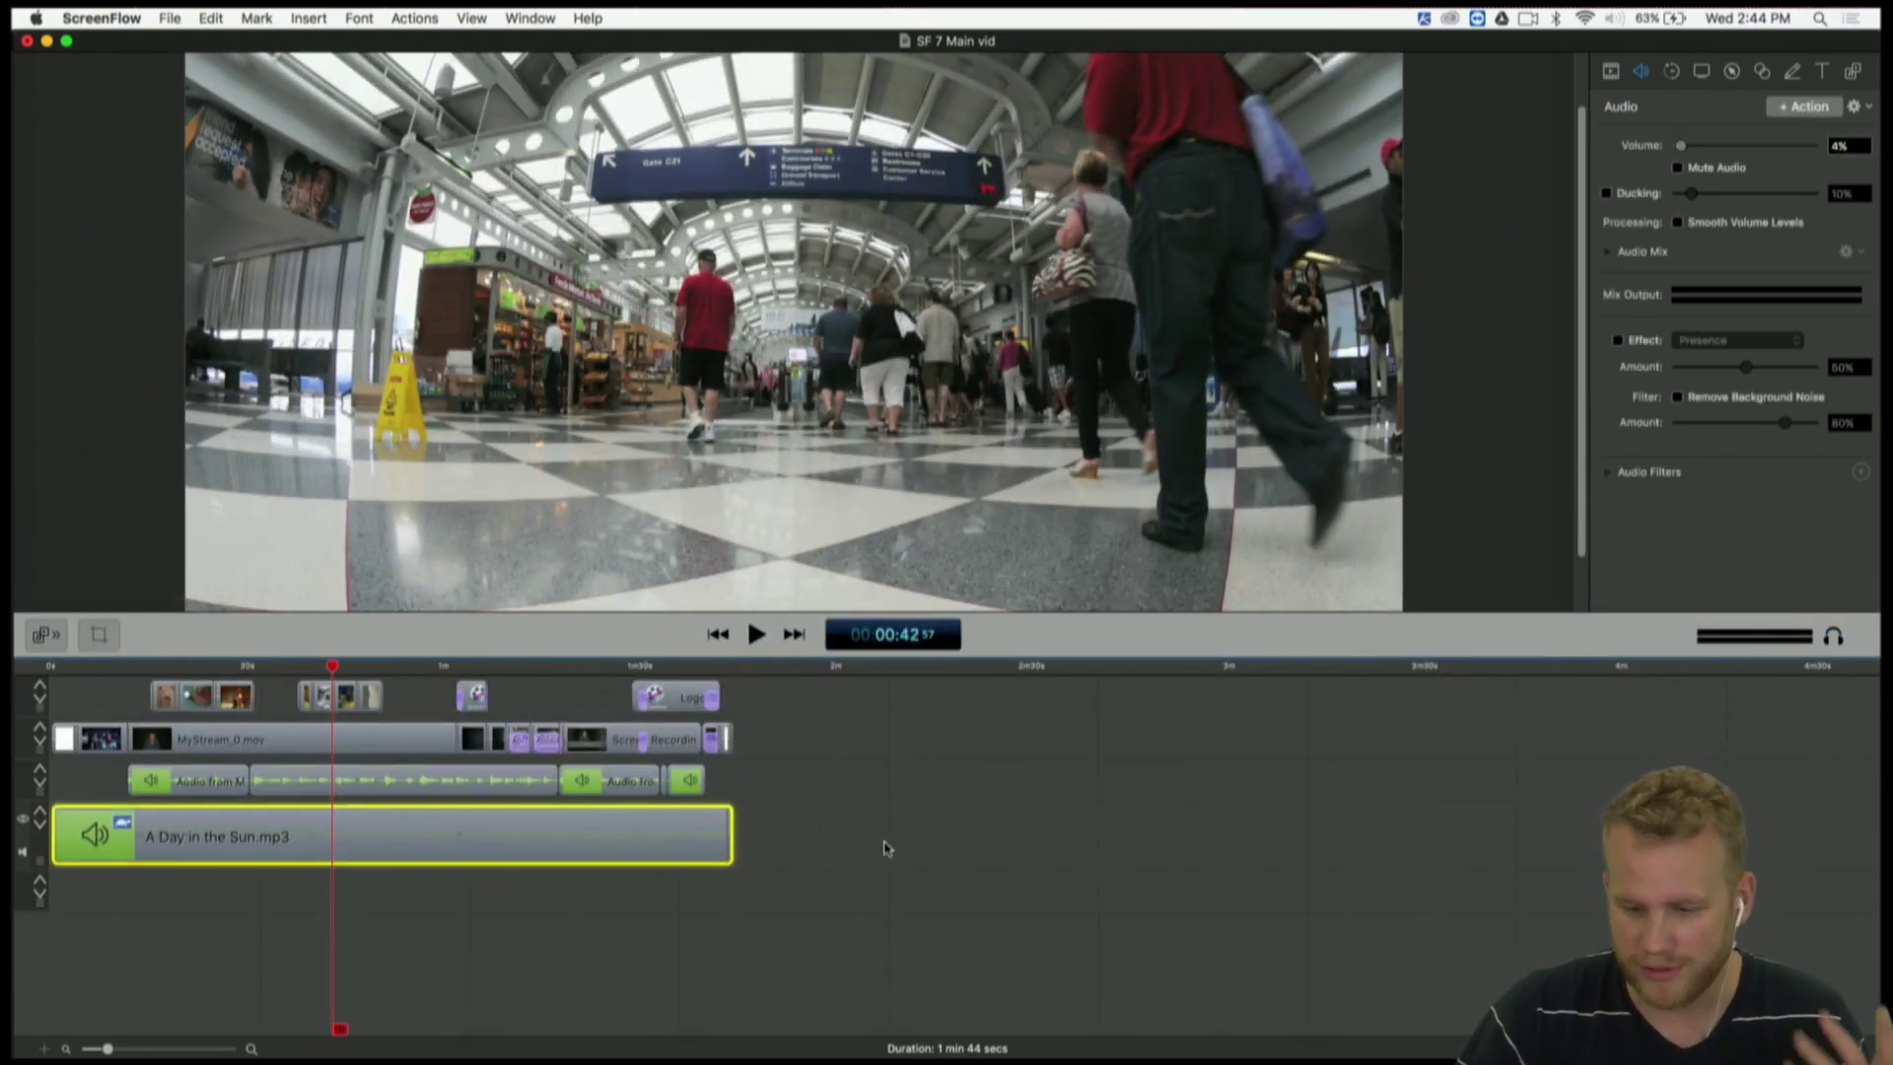
# - Play the project from about 0:11, where the talking-head recording starts, and pause at about 0:13
pyautogui.click(128, 667)
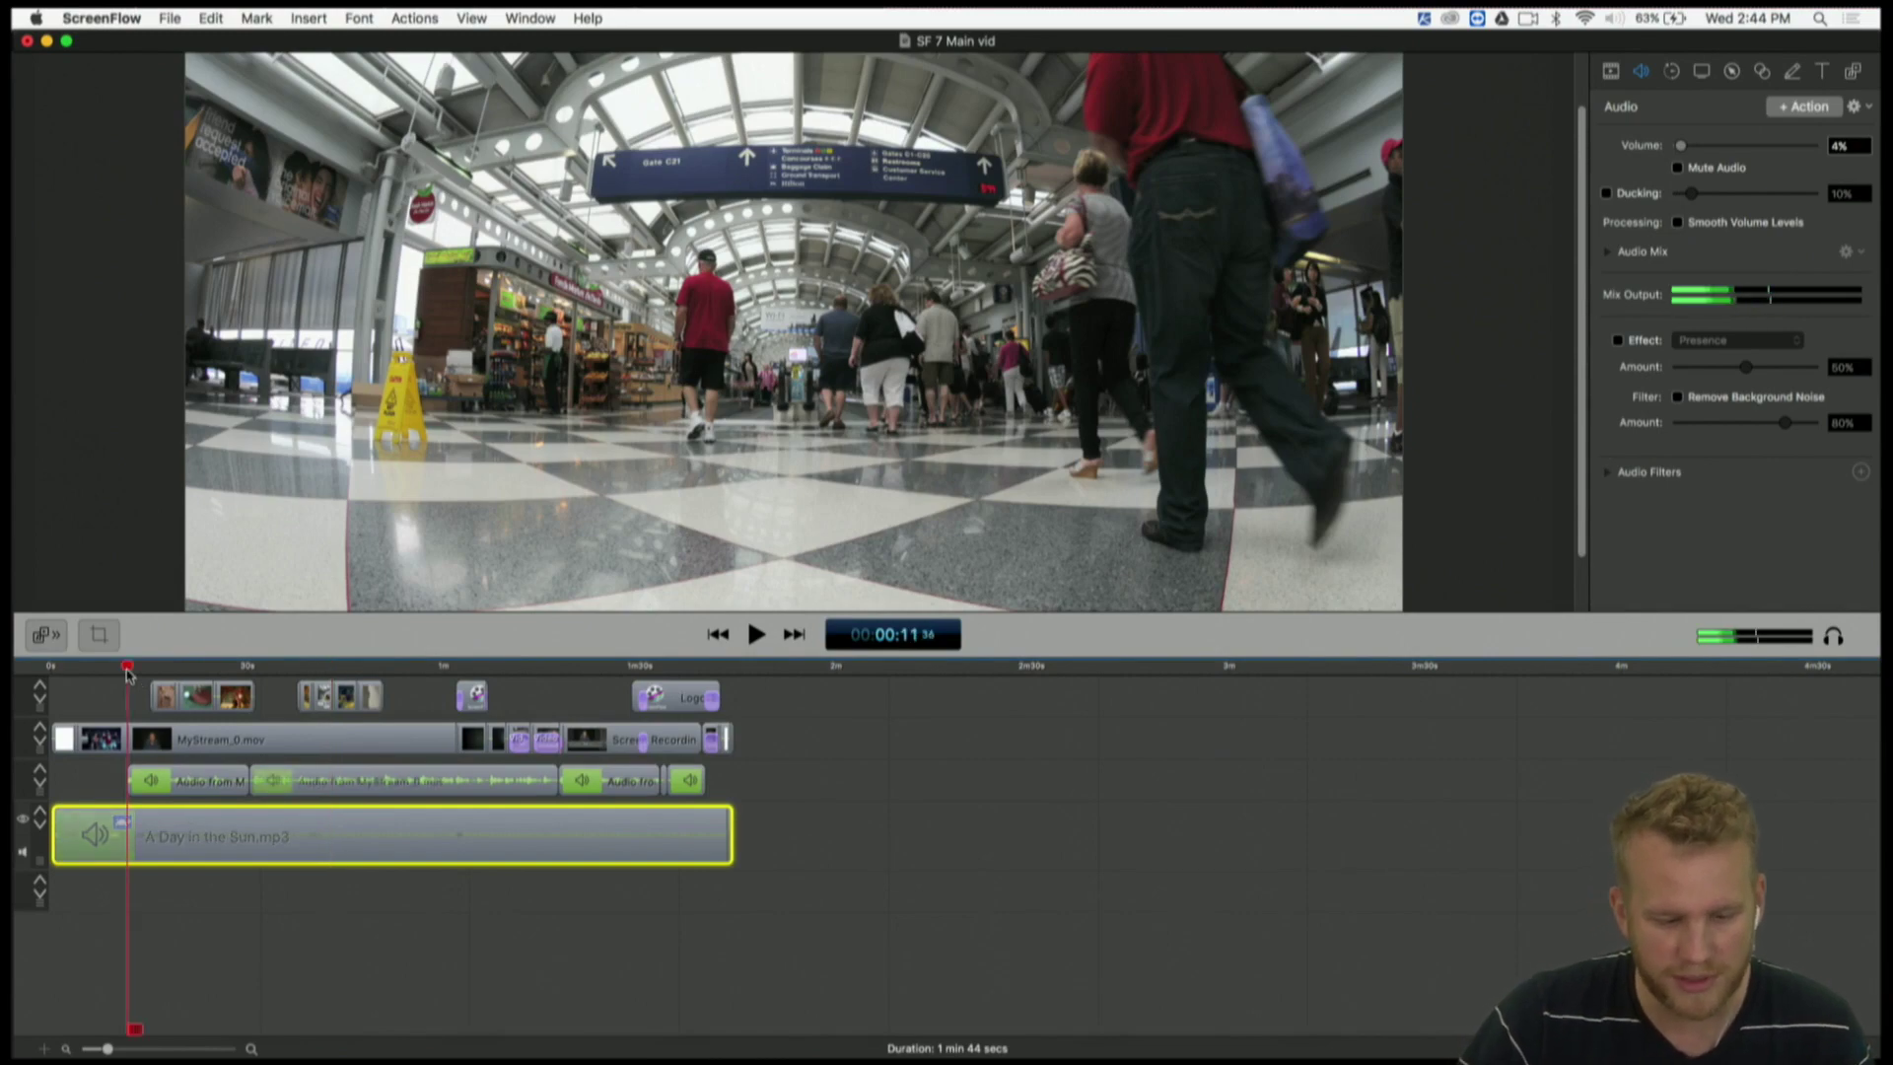
pyautogui.press('space')
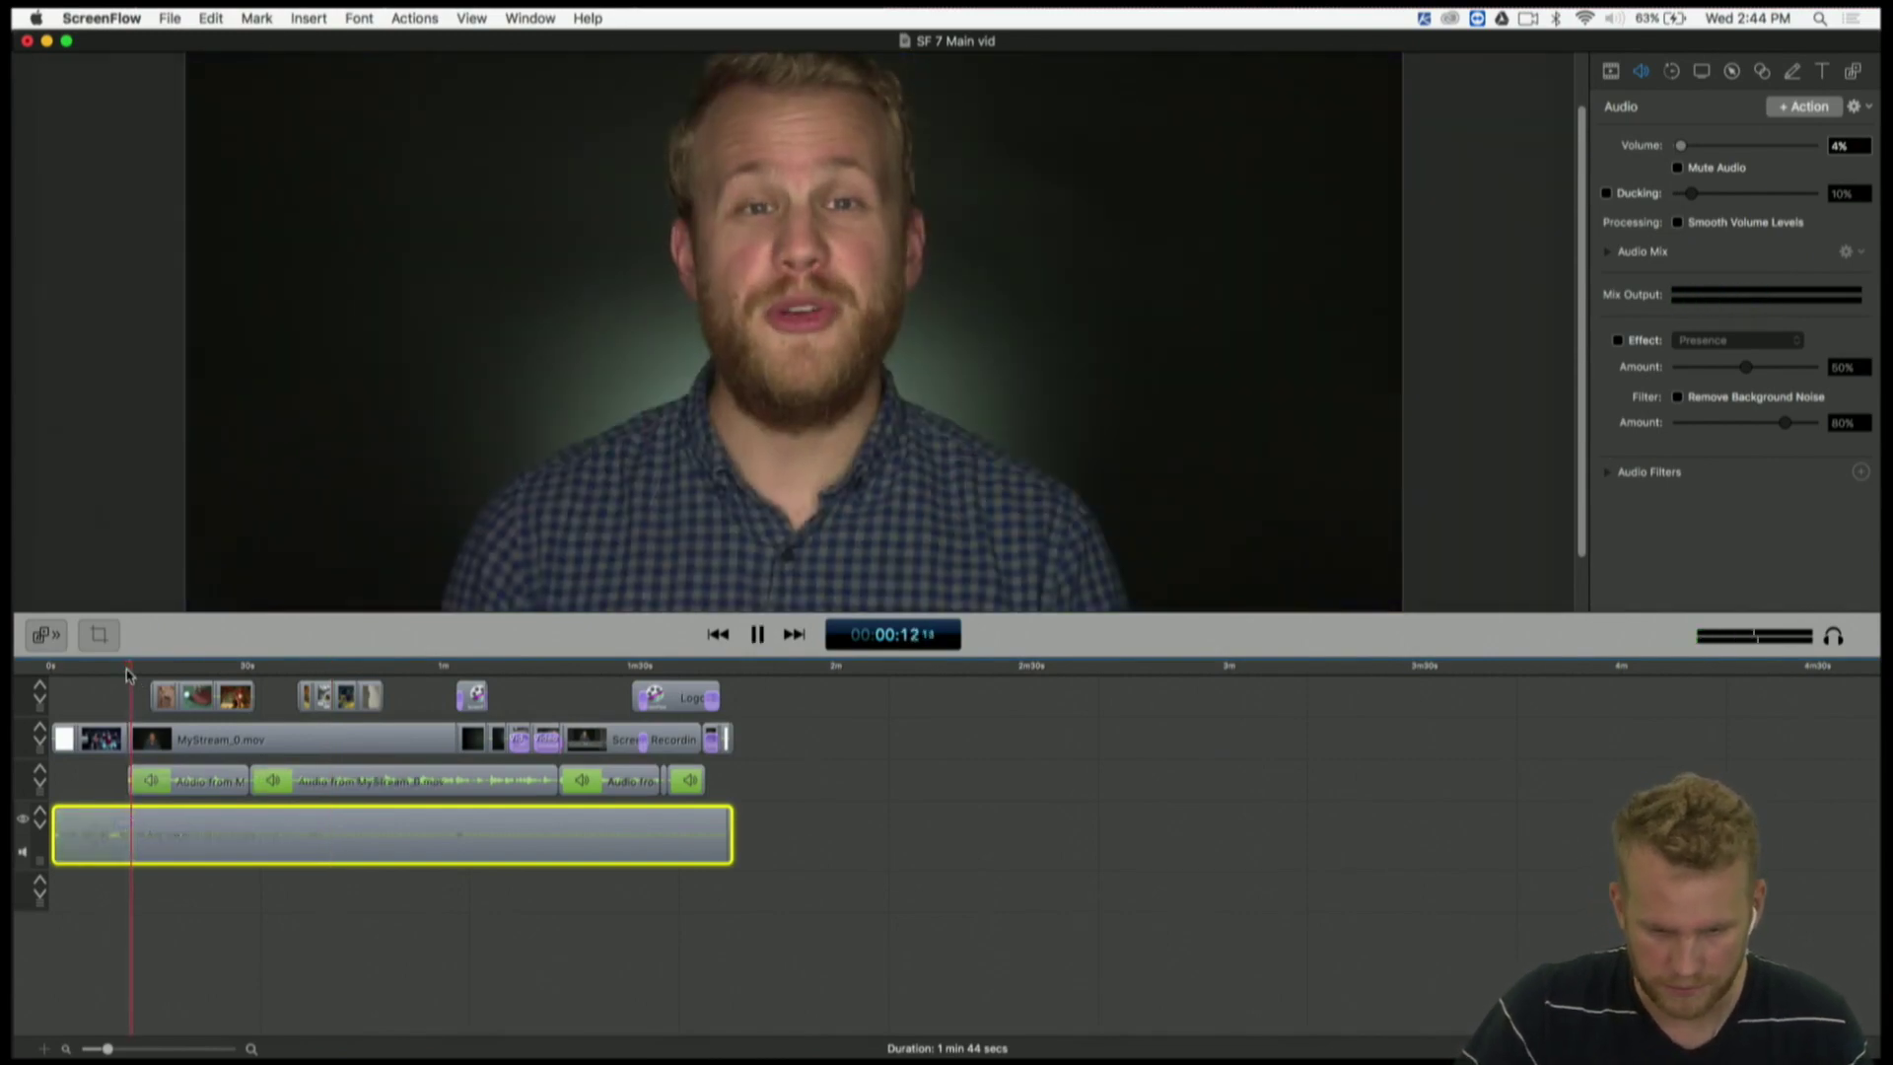
pyautogui.press('space')
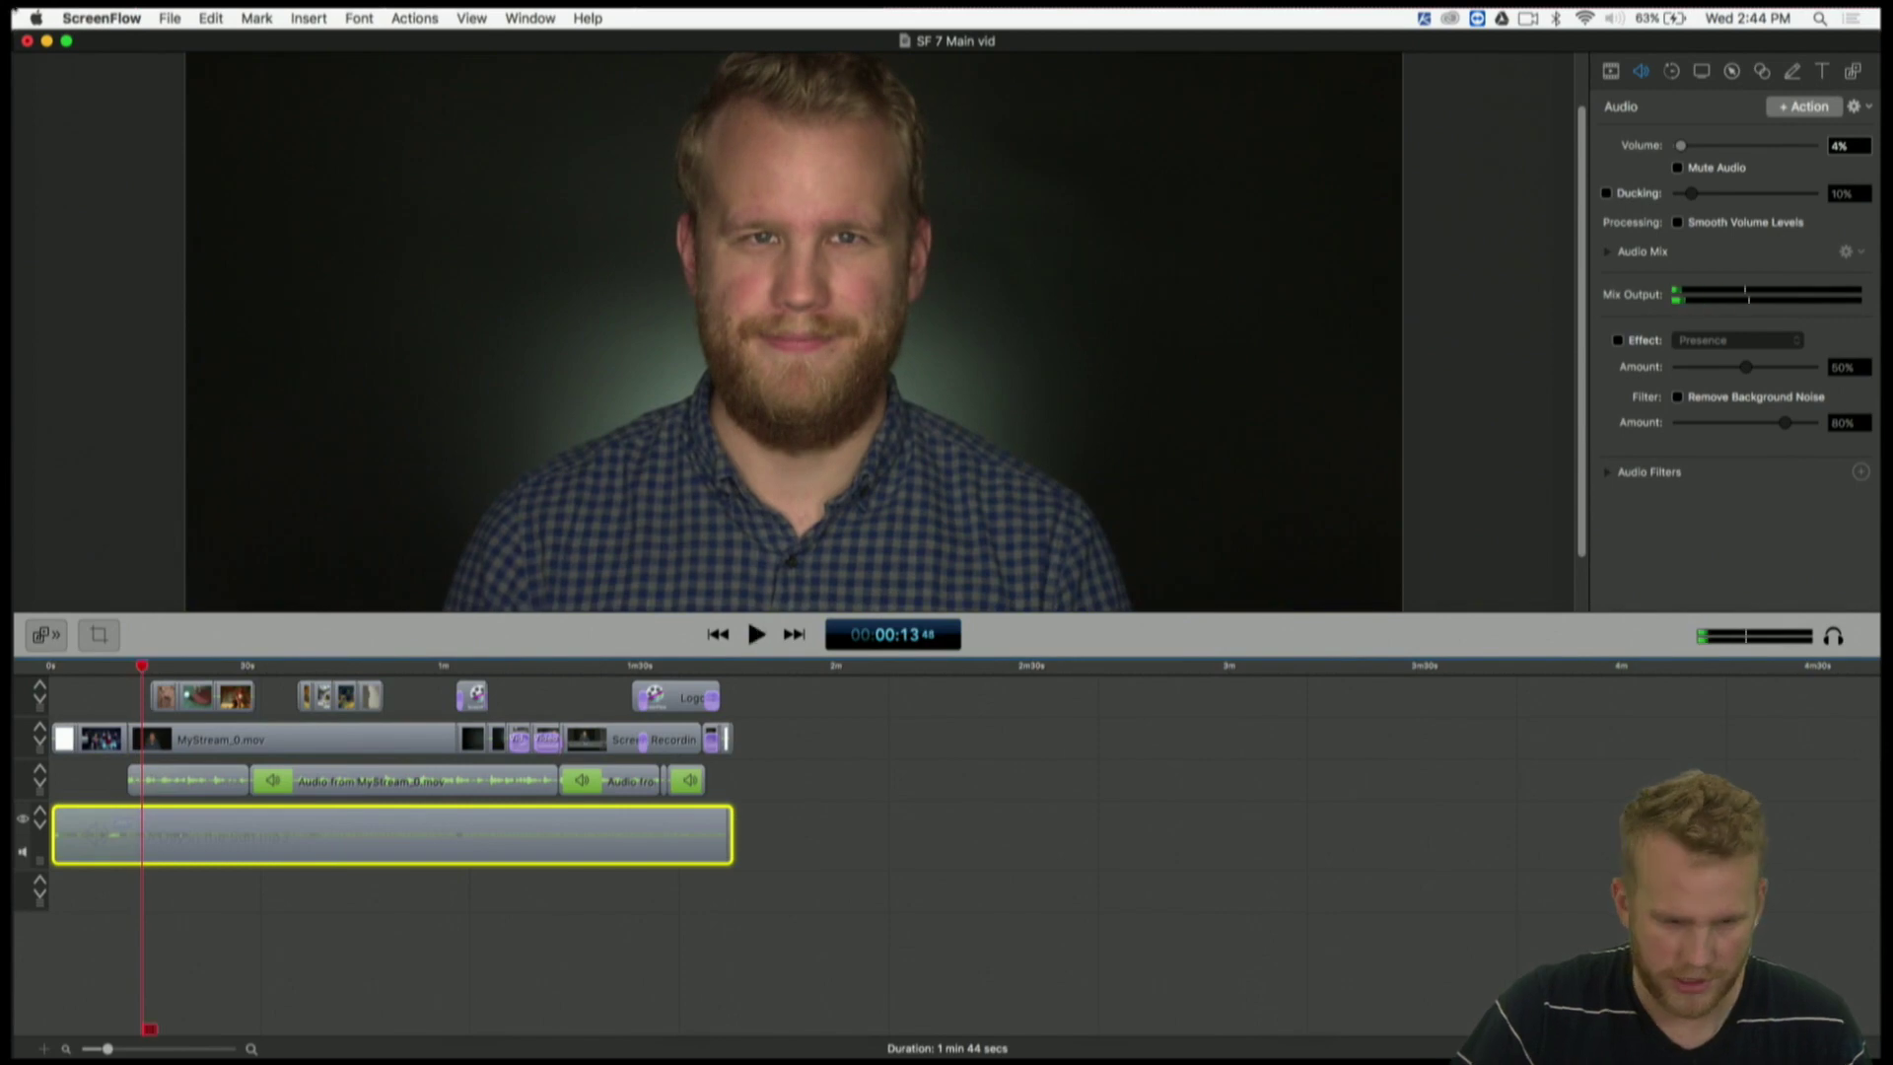
# - Quit ScreenFlow without saving, reopen the SF 7 Main vid project from the Main SF video folder, and dismiss the New Recording window
pyautogui.click(128, 19)
pyautogui.click(120, 218)
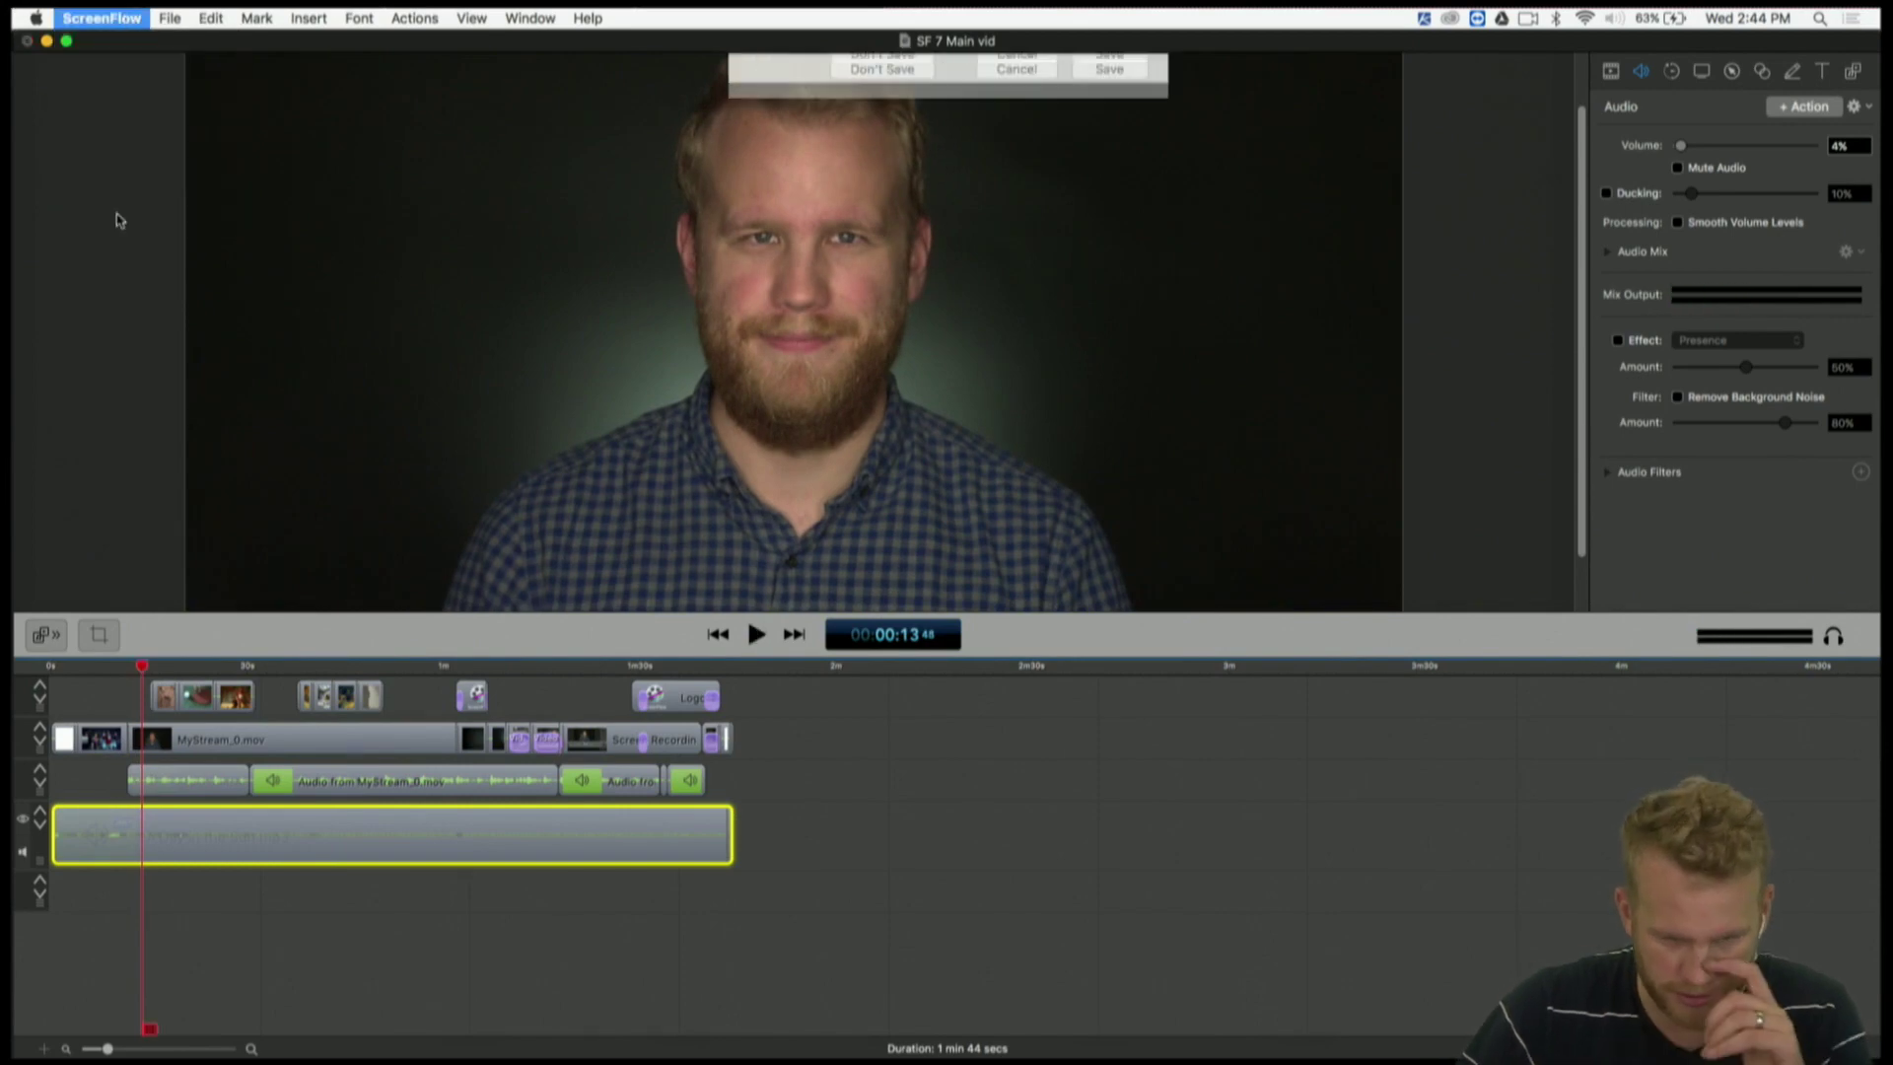
pyautogui.click(925, 152)
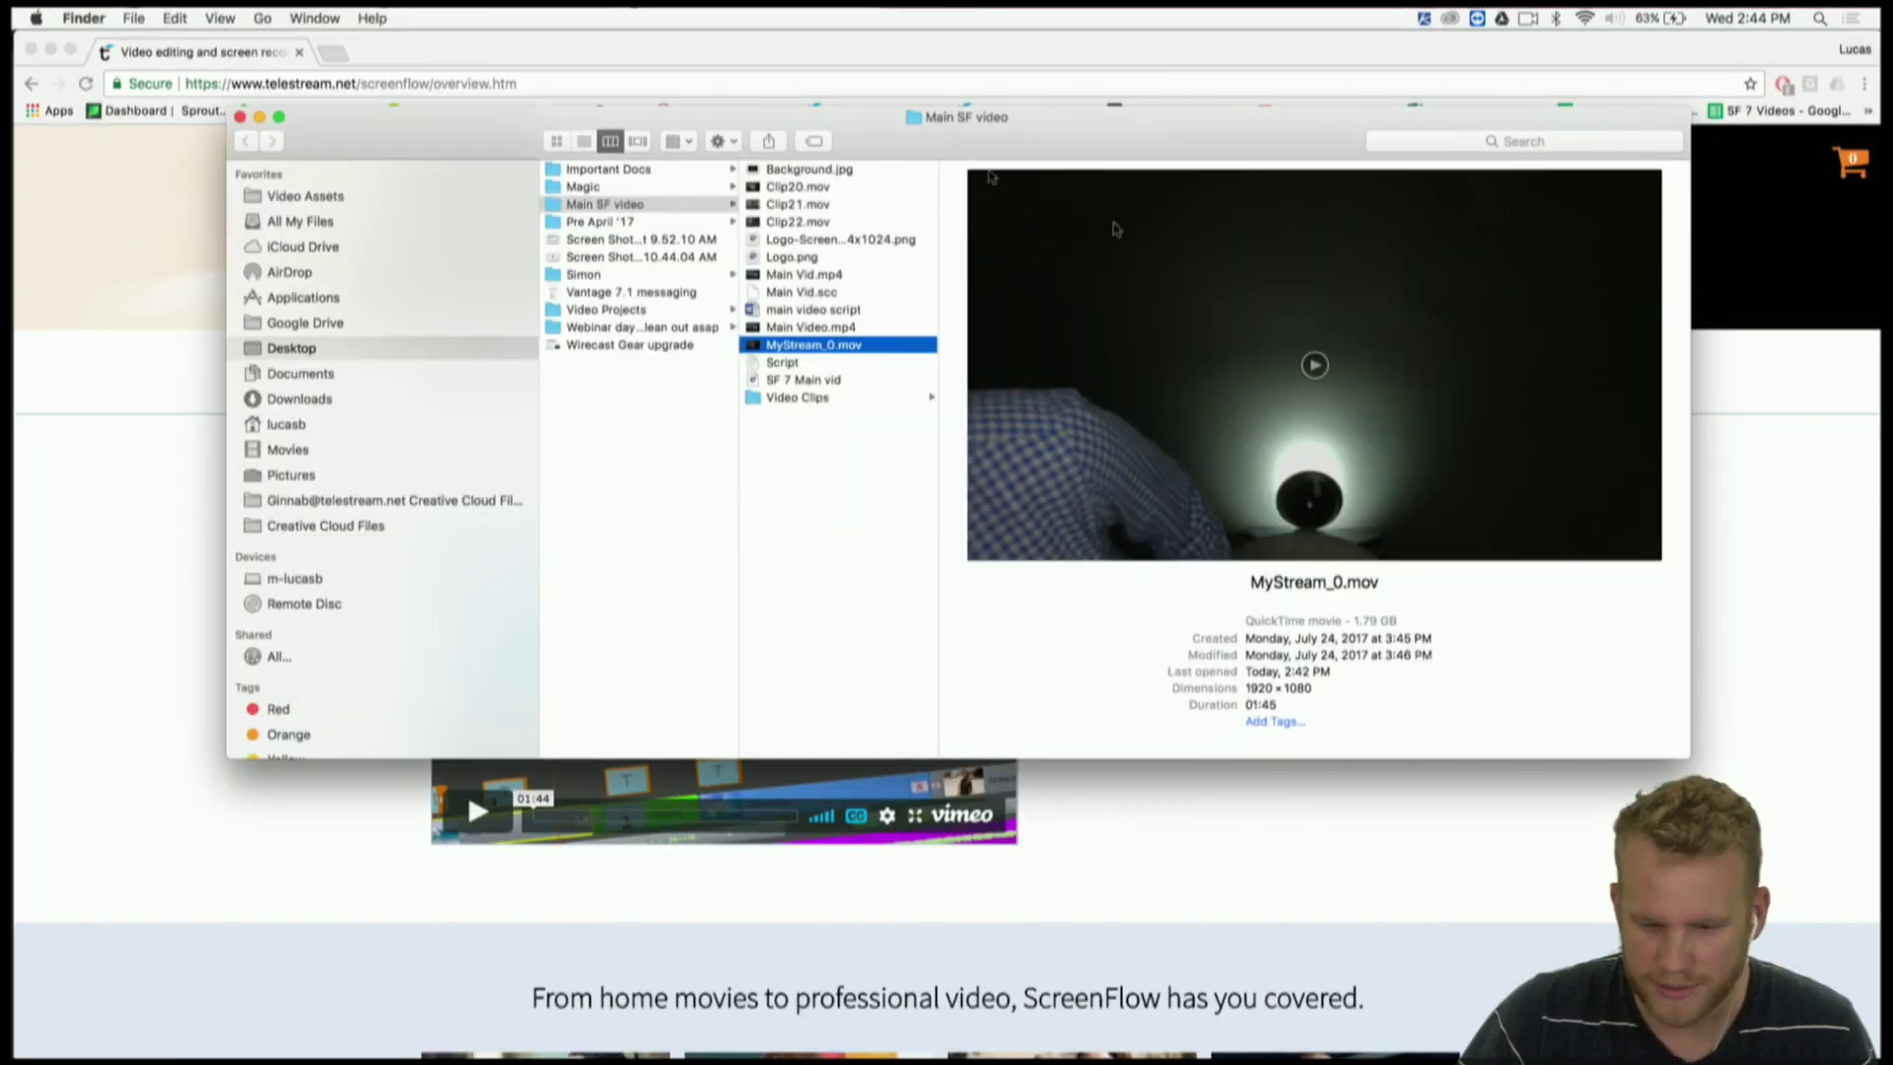
pyautogui.doubleClick(799, 380)
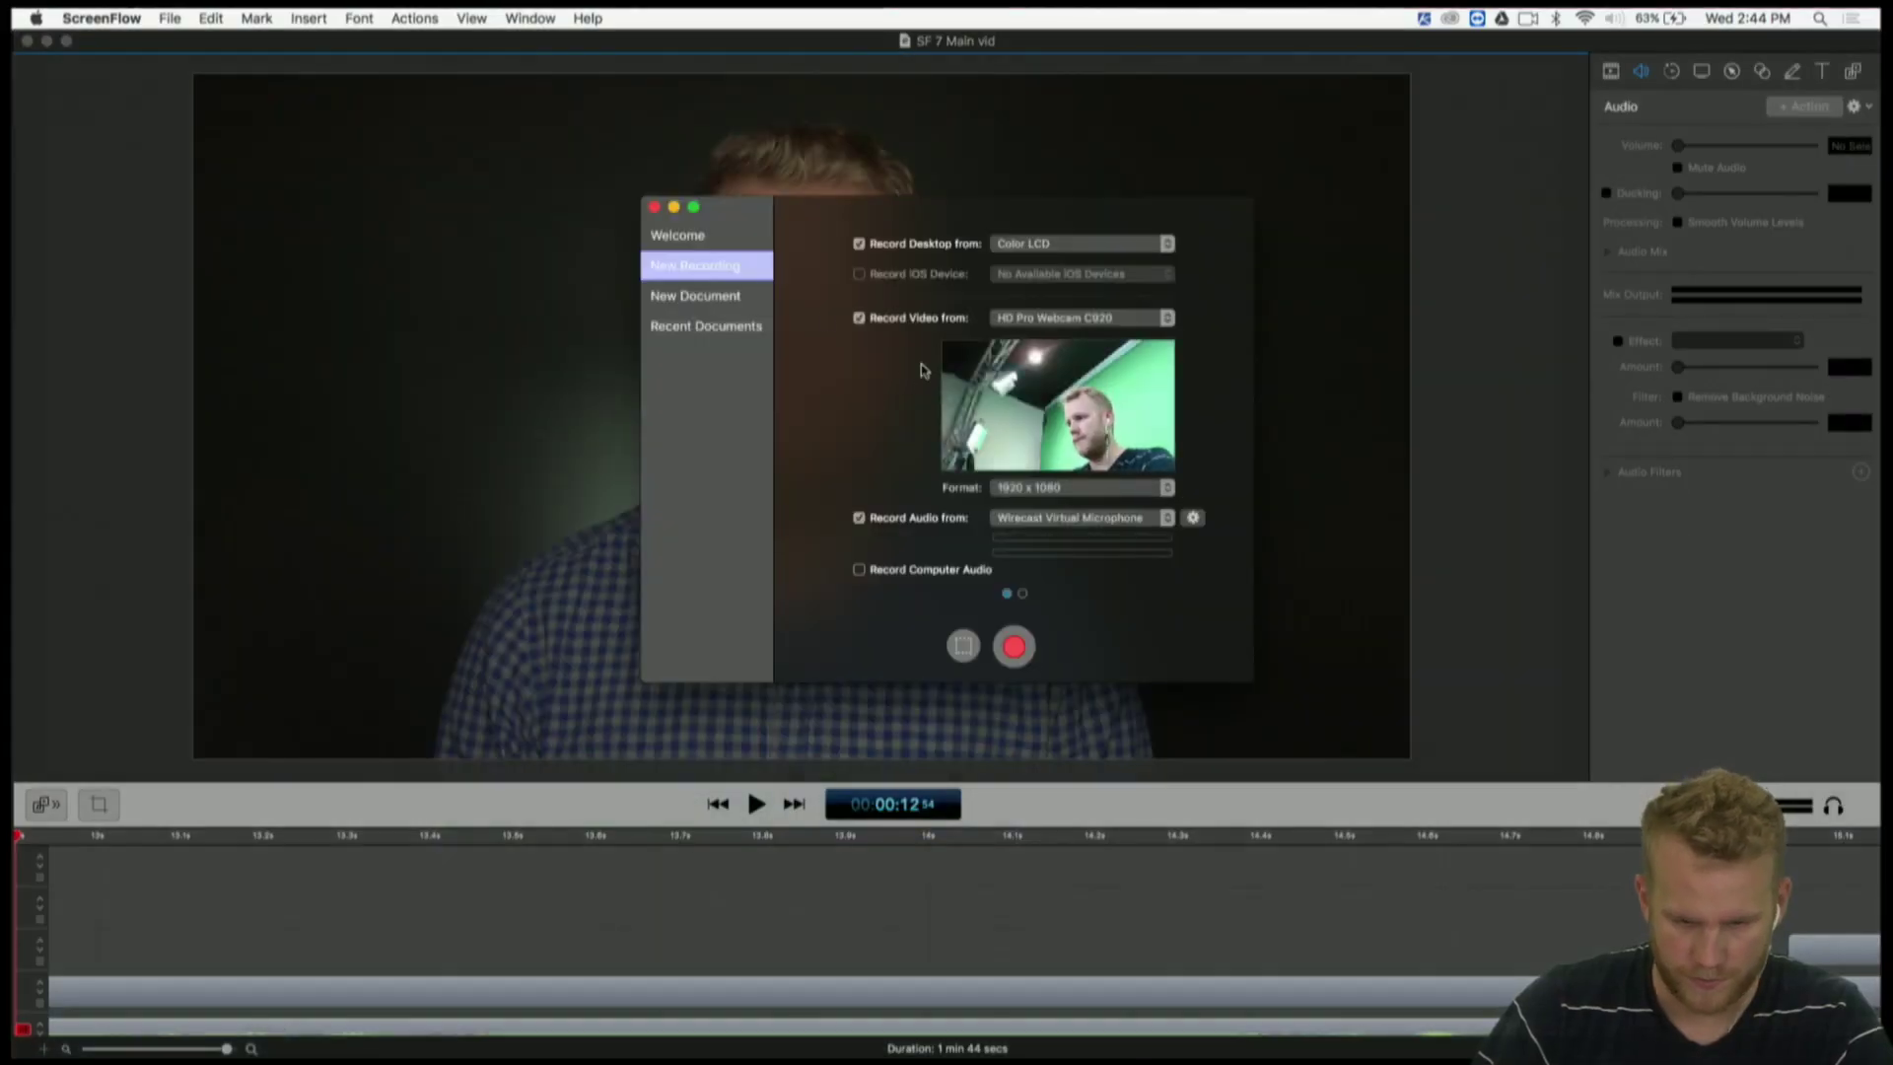
pyautogui.click(653, 207)
# - Play the reopened project to about 0:19, zoom the timeline out, and enlarge the timeline area so all its tracks fit
pyautogui.press('space')
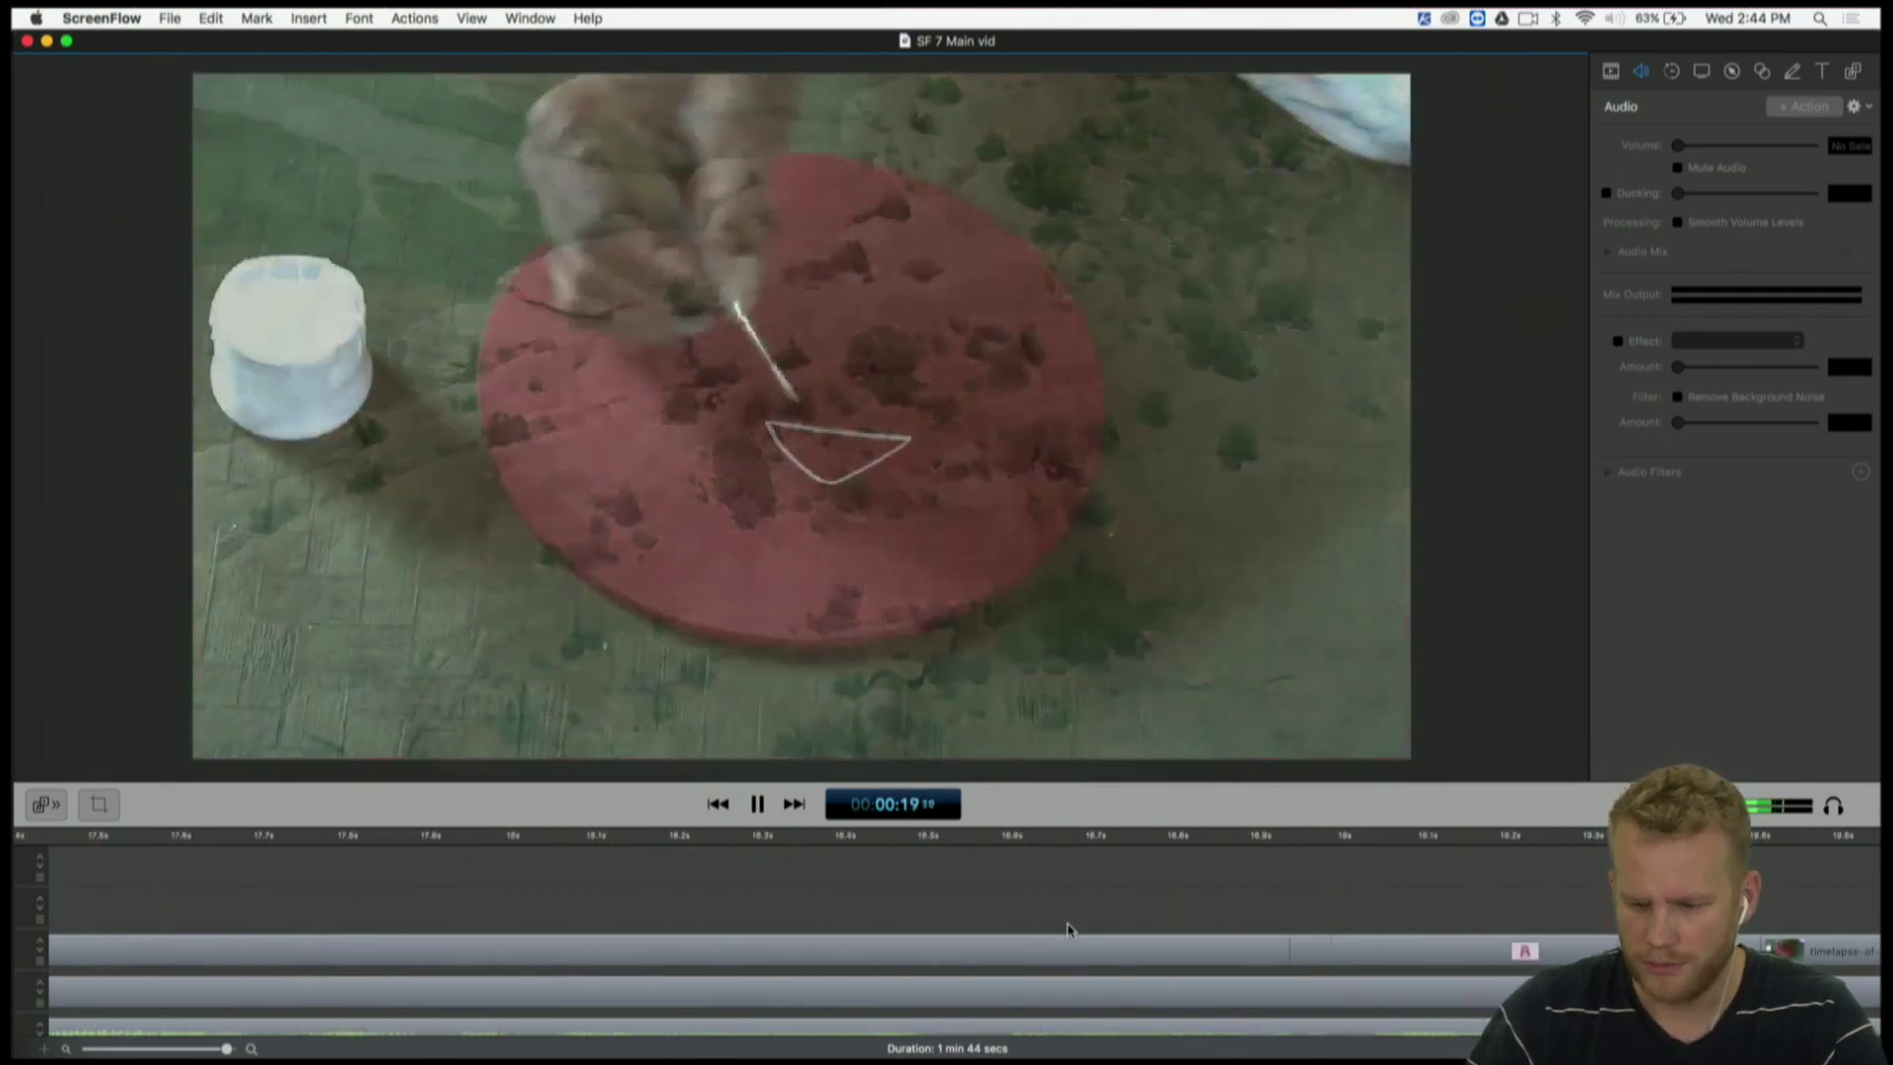
pyautogui.press('space')
pyautogui.press('super+minus')
pyautogui.press('super+minus')
pyautogui.press('super+minus')
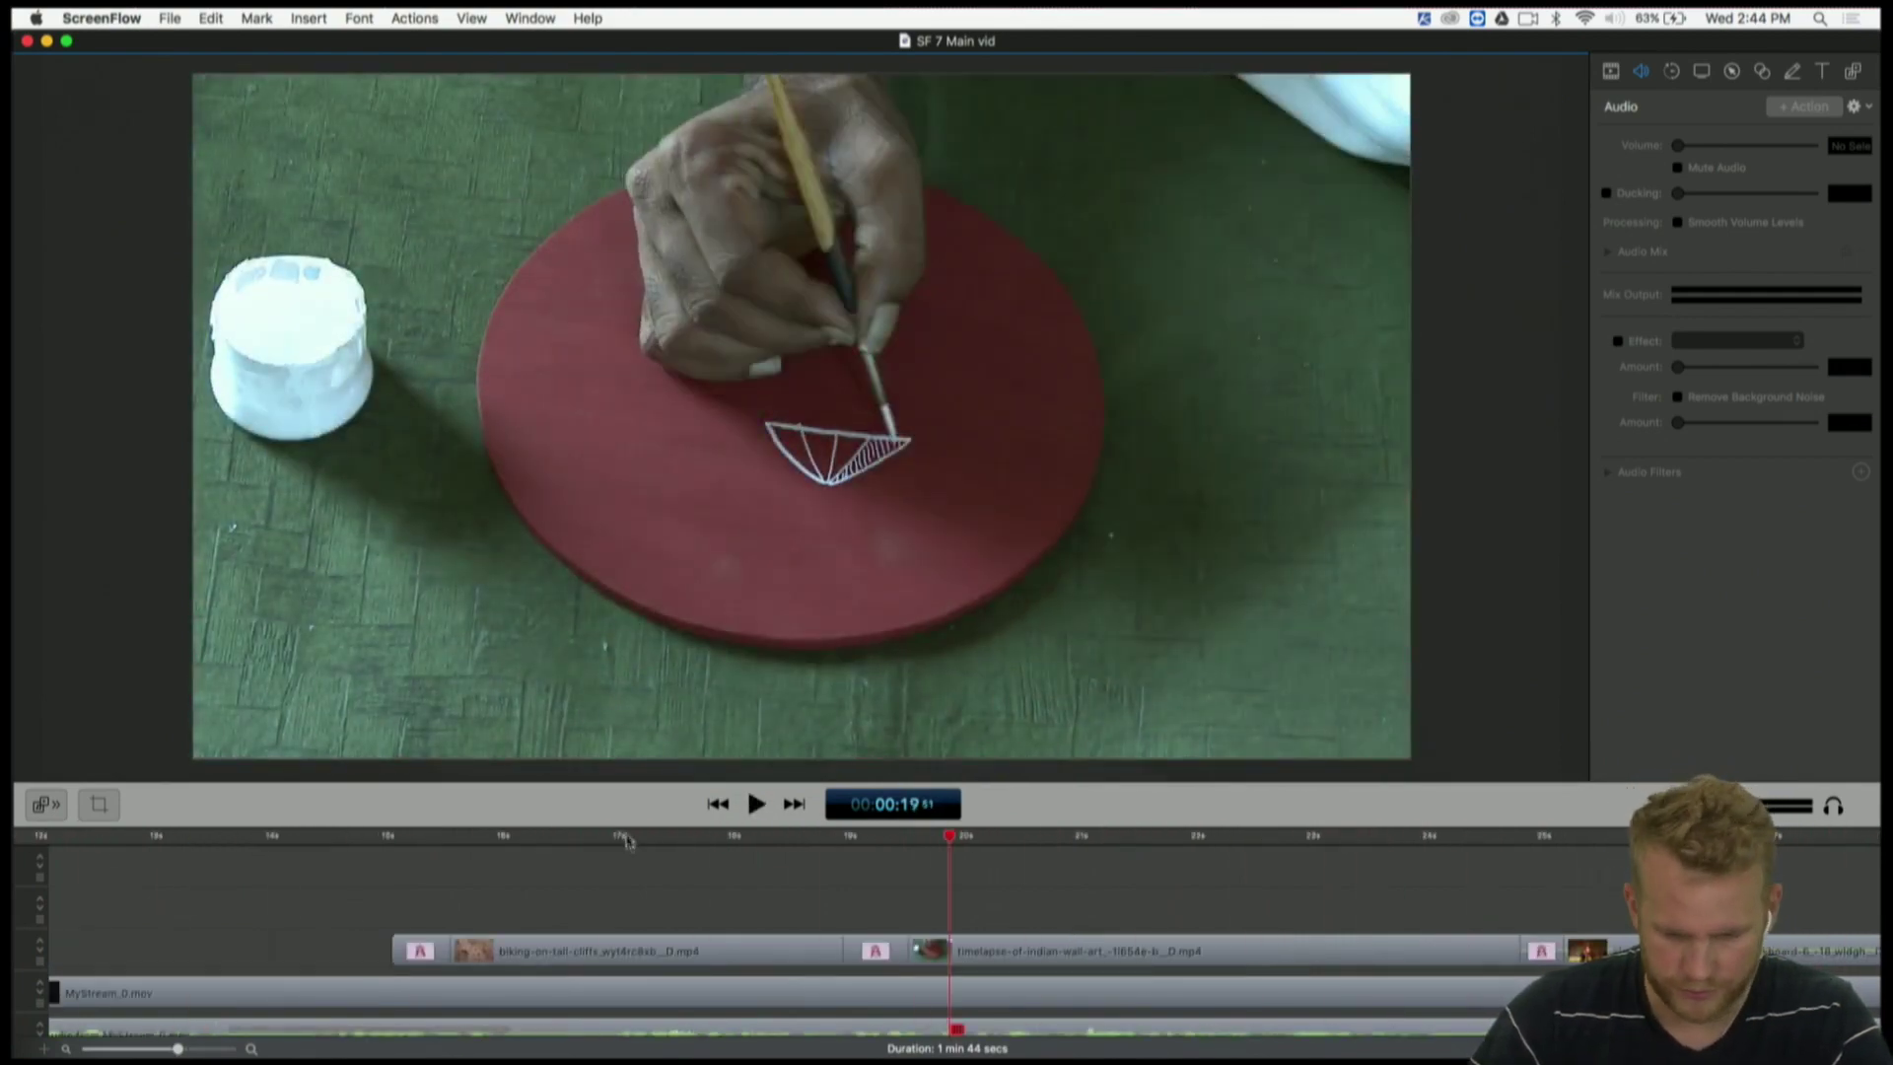
pyautogui.scroll(-2, 30, 886)
pyautogui.hscroll(-1, 29, 886)
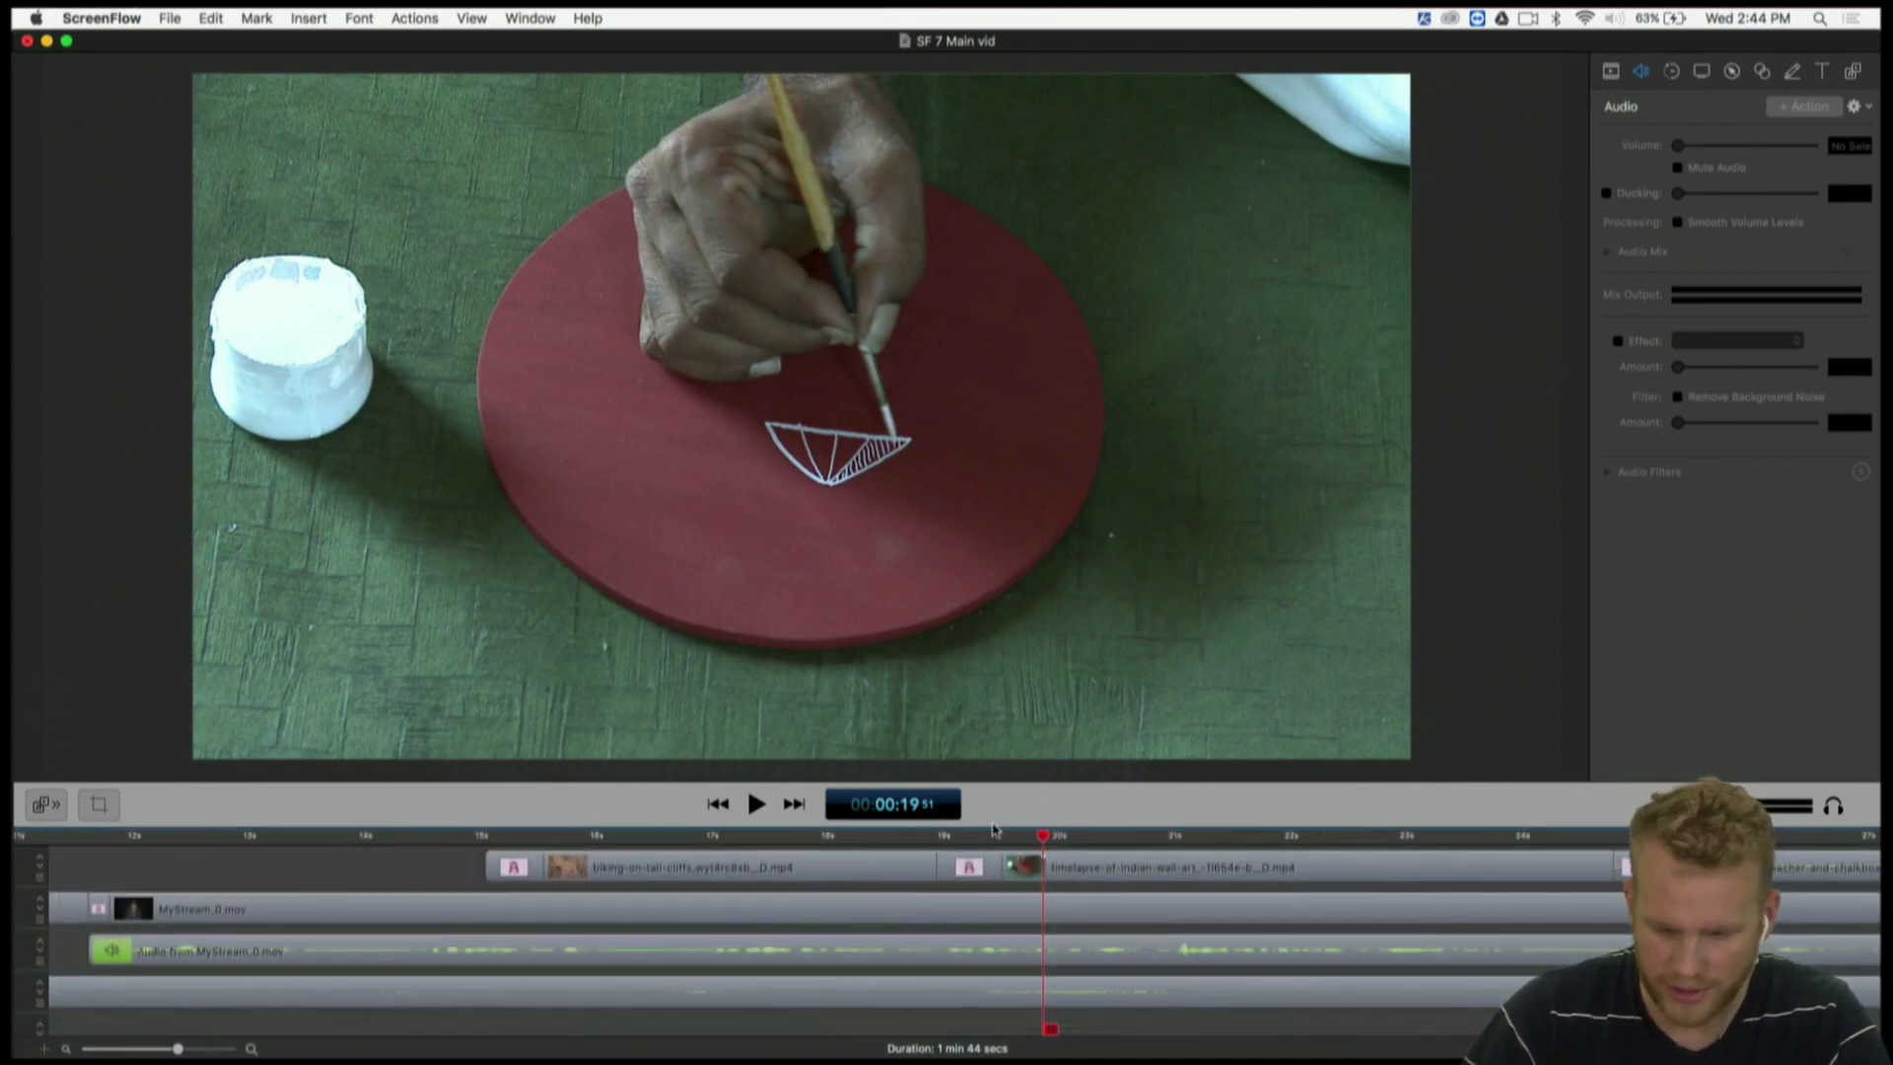
pyautogui.moveTo(994, 831); pyautogui.dragTo(993, 751)
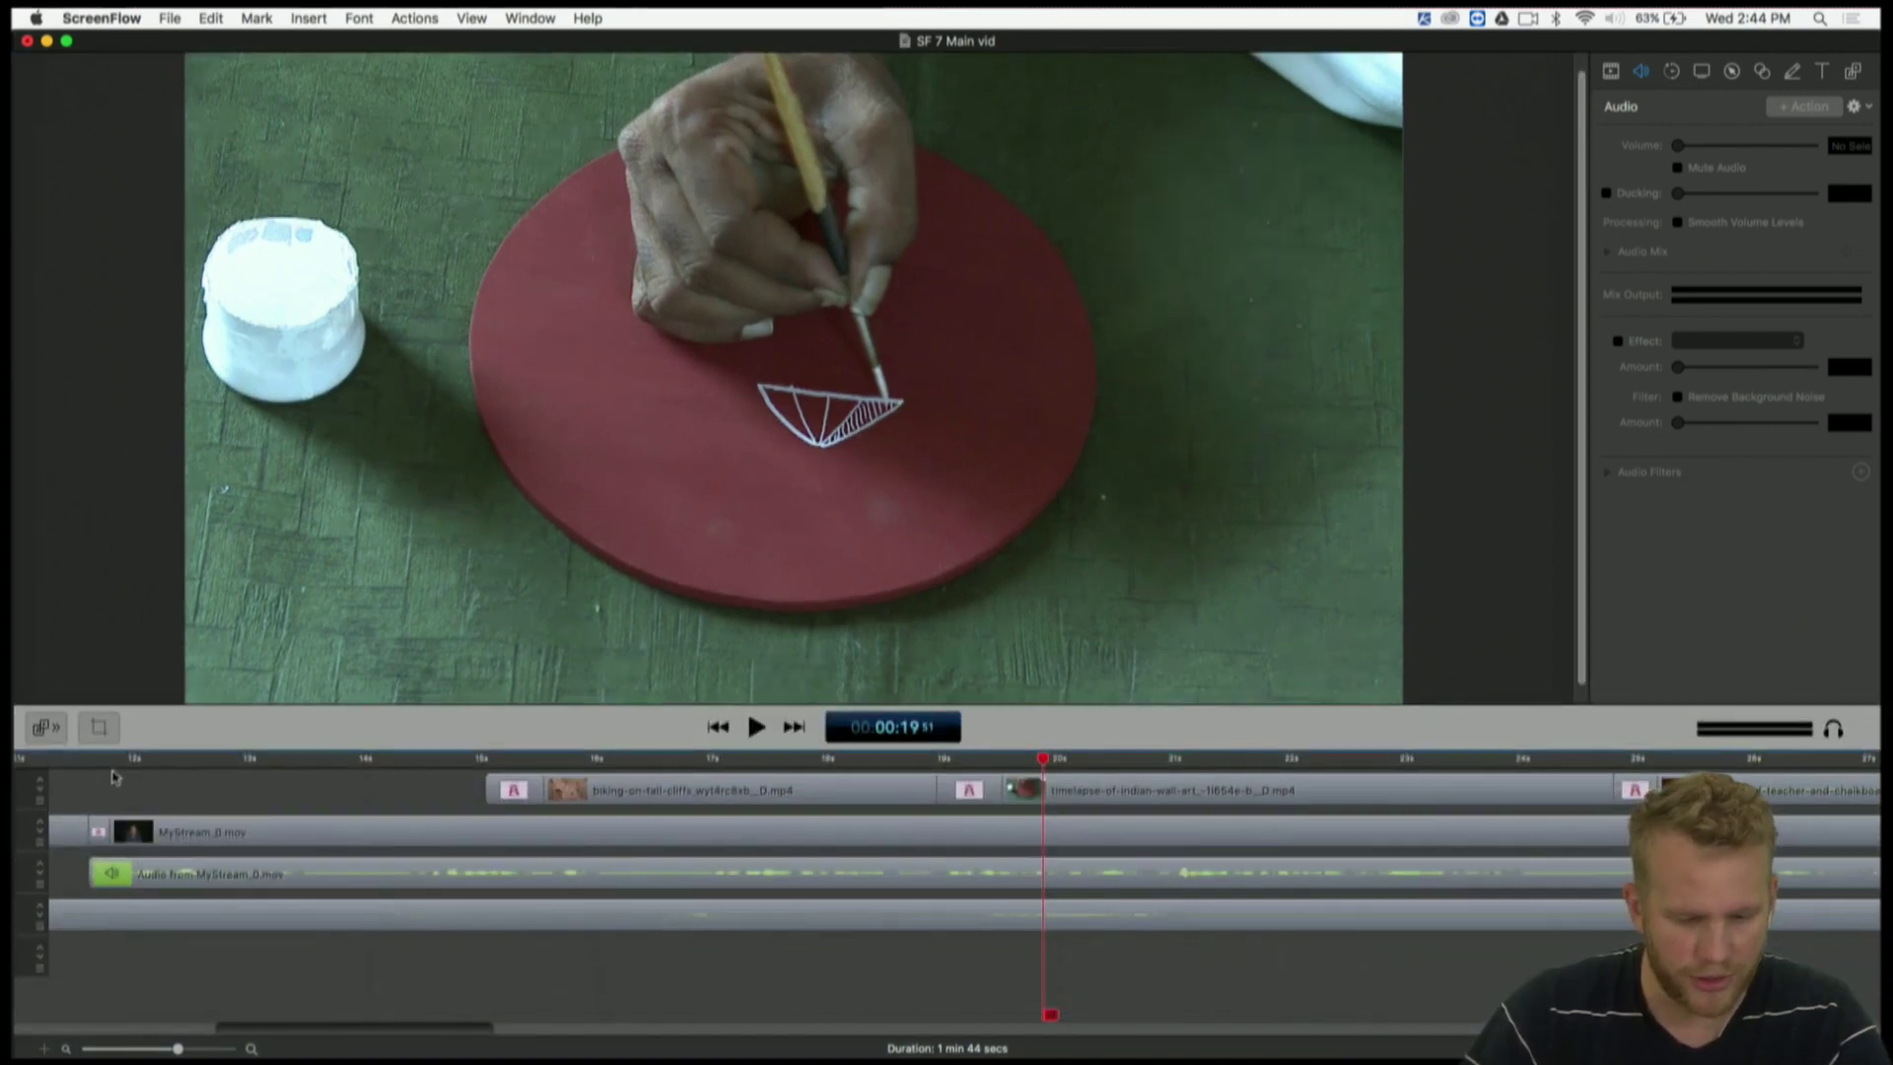
# - Scrub from about 0:12 to the start of the biking-on-tall-cliffs clip and play the transition into it
pyautogui.moveTo(113, 761); pyautogui.dragTo(533, 789)
pyautogui.press('space')
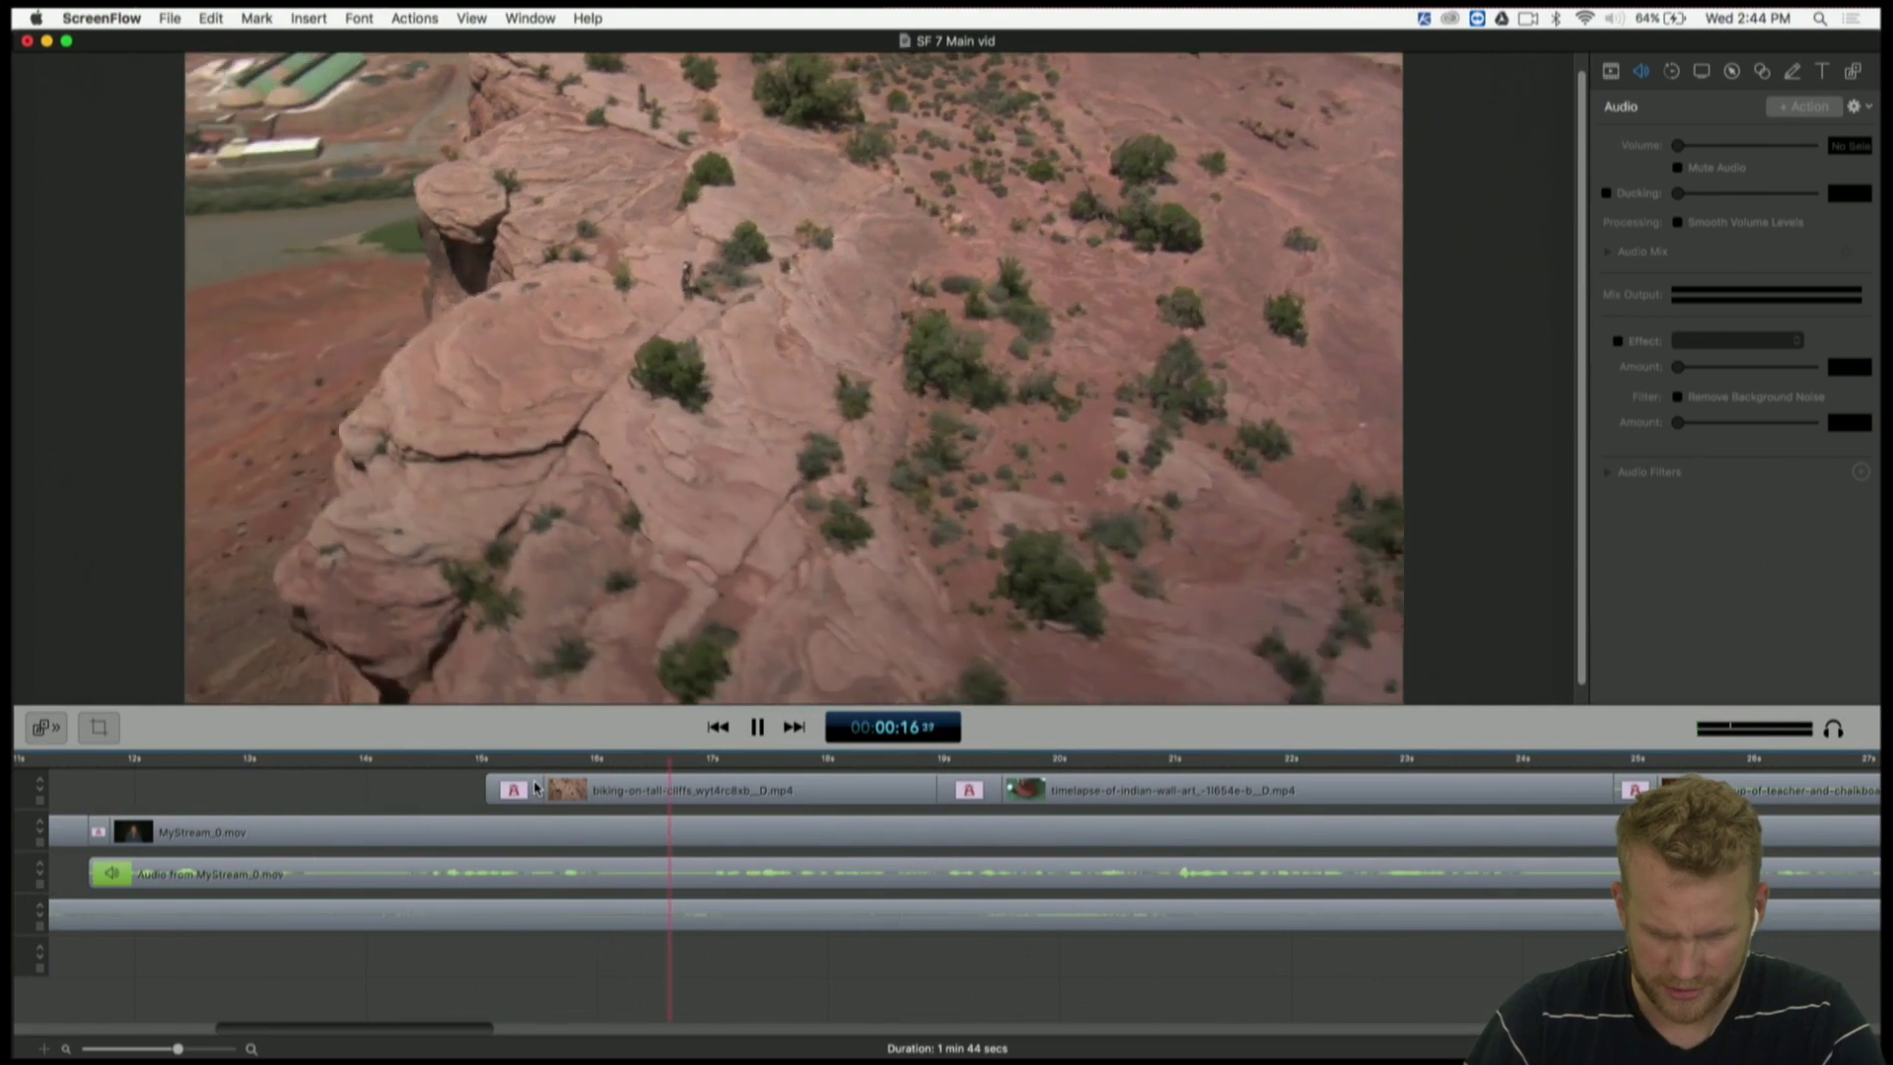
pyautogui.press('space')
# - Switch to Wirecast to view the green-screen camera preview, and return to the ScreenFlow project with the playhead at about 0:14
pyautogui.hotkey('ctrl', 'Up')
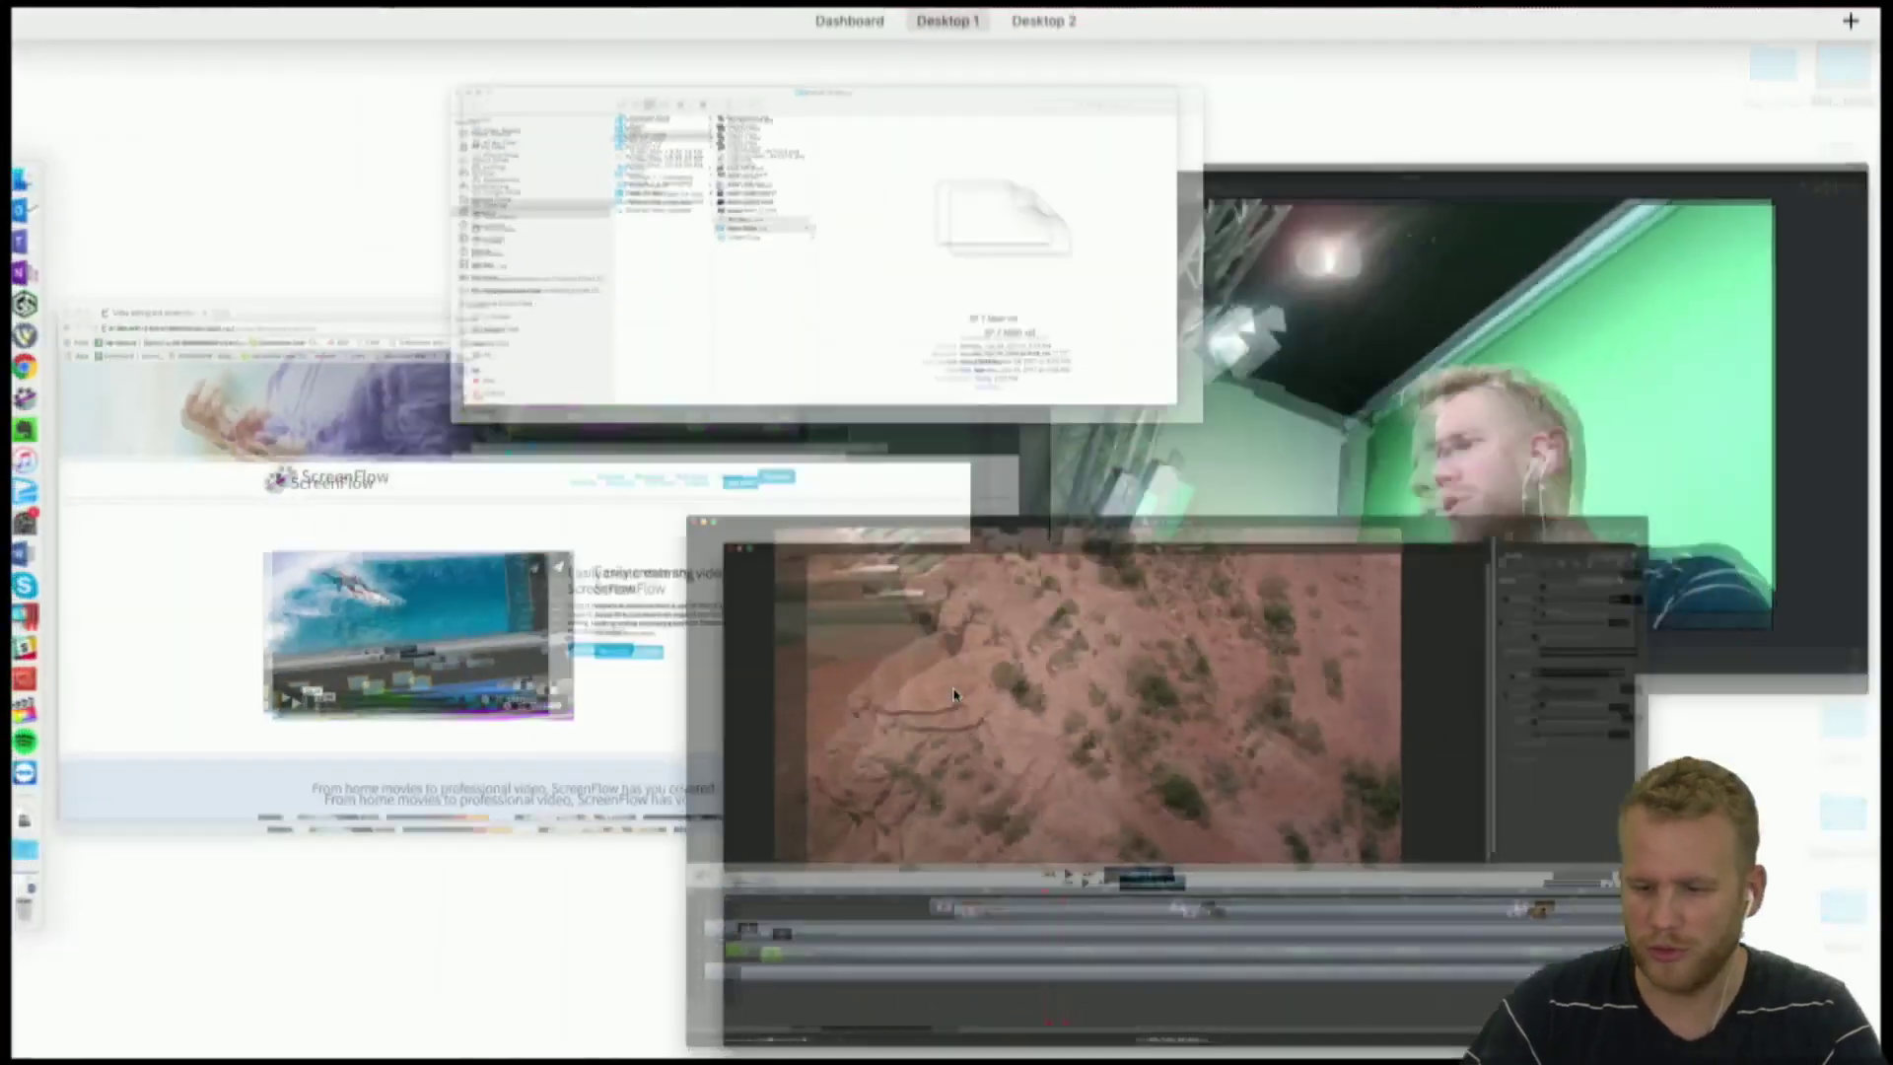
pyautogui.click(1251, 488)
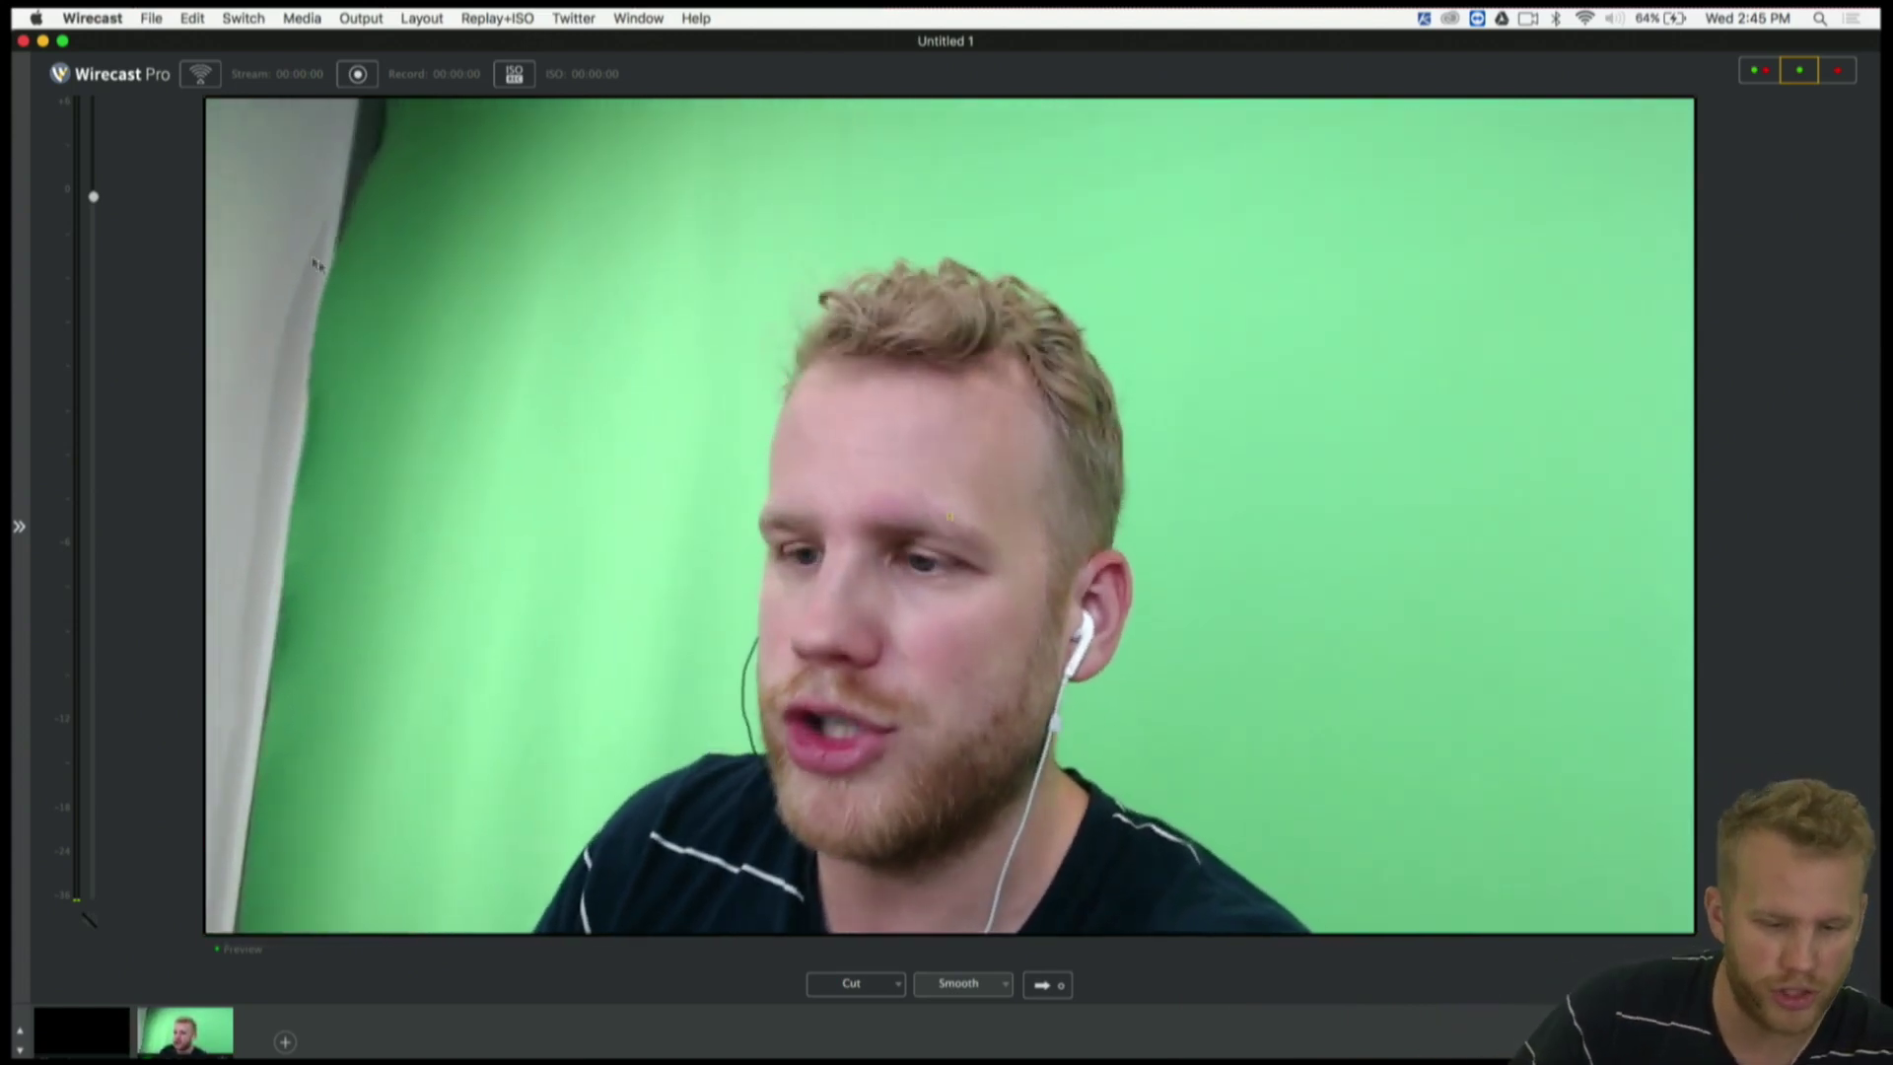
pyautogui.hotkey('ctrl', 'Up')
pyautogui.click(461, 605)
pyautogui.click(374, 759)
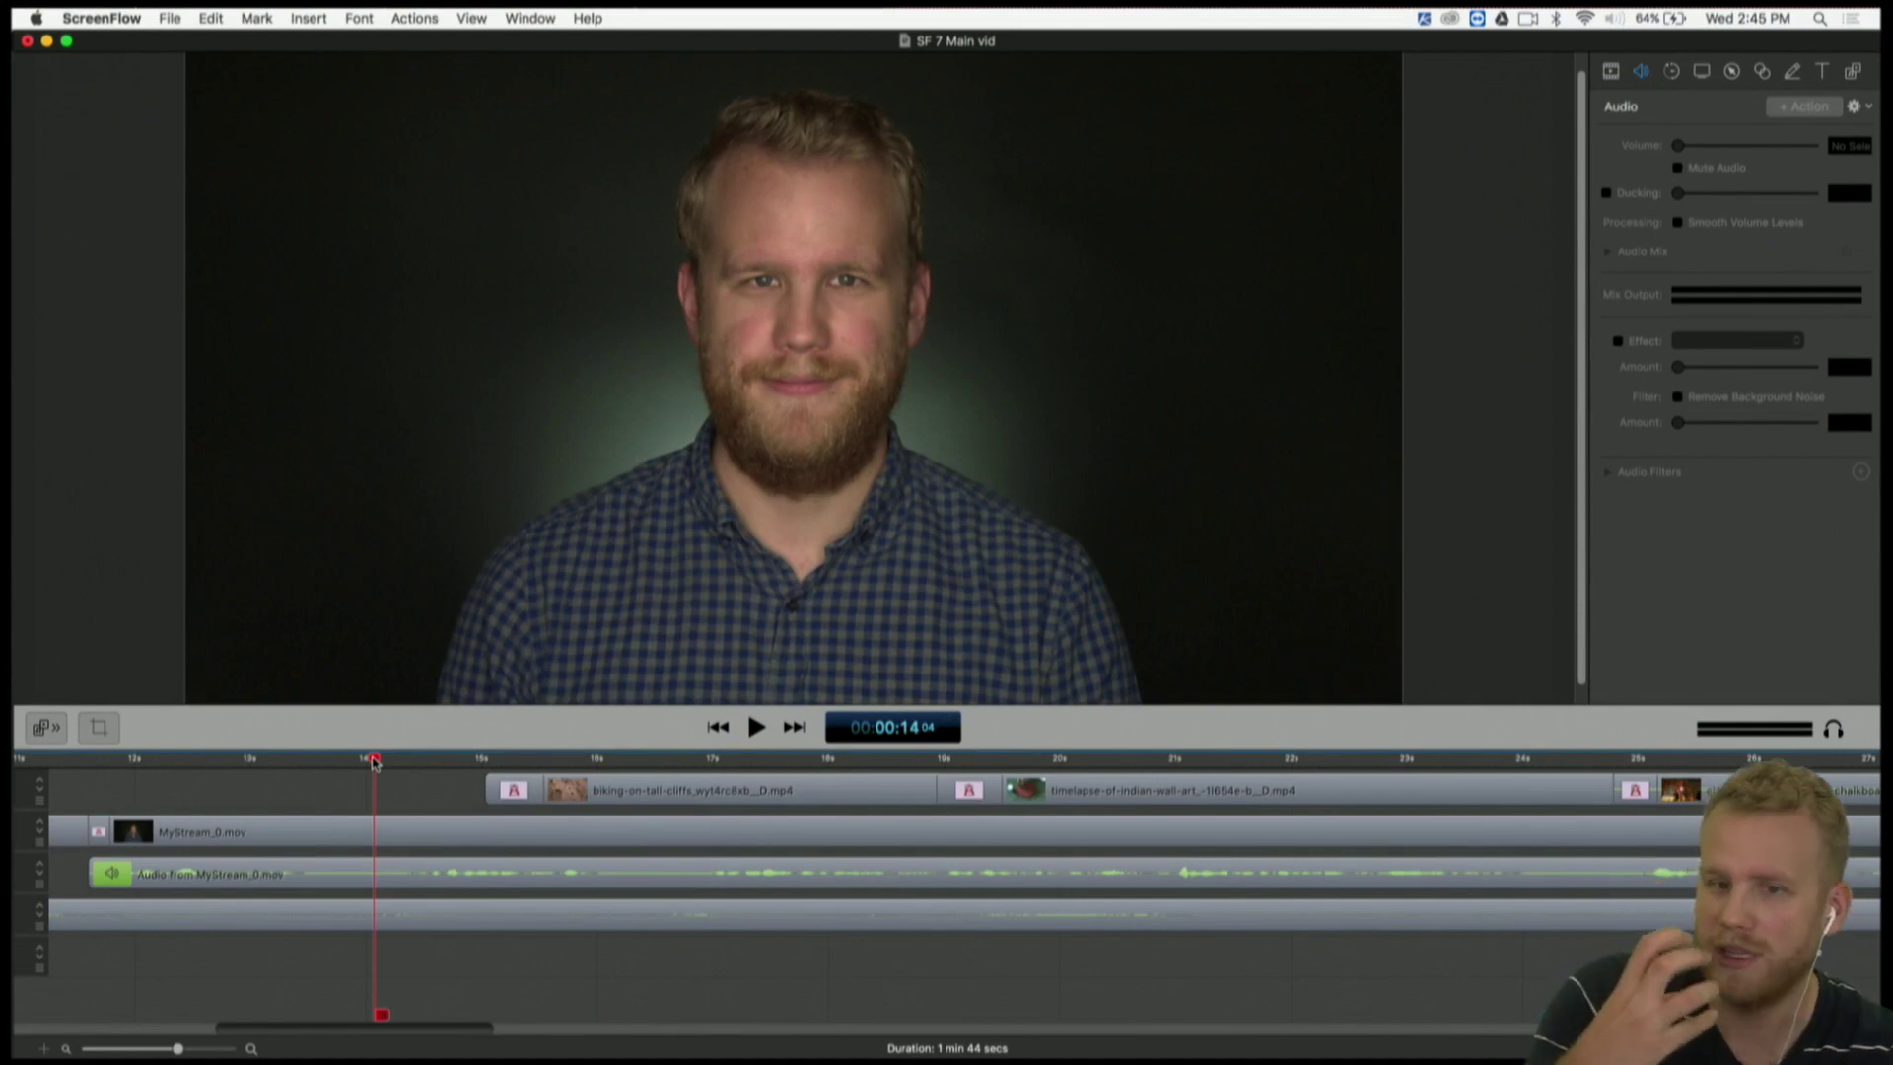
# - View the camera framing in Wirecast again and return to the SF 7 Main vid project
pyautogui.hotkey('ctrl', 'Up')
pyautogui.click(1285, 588)
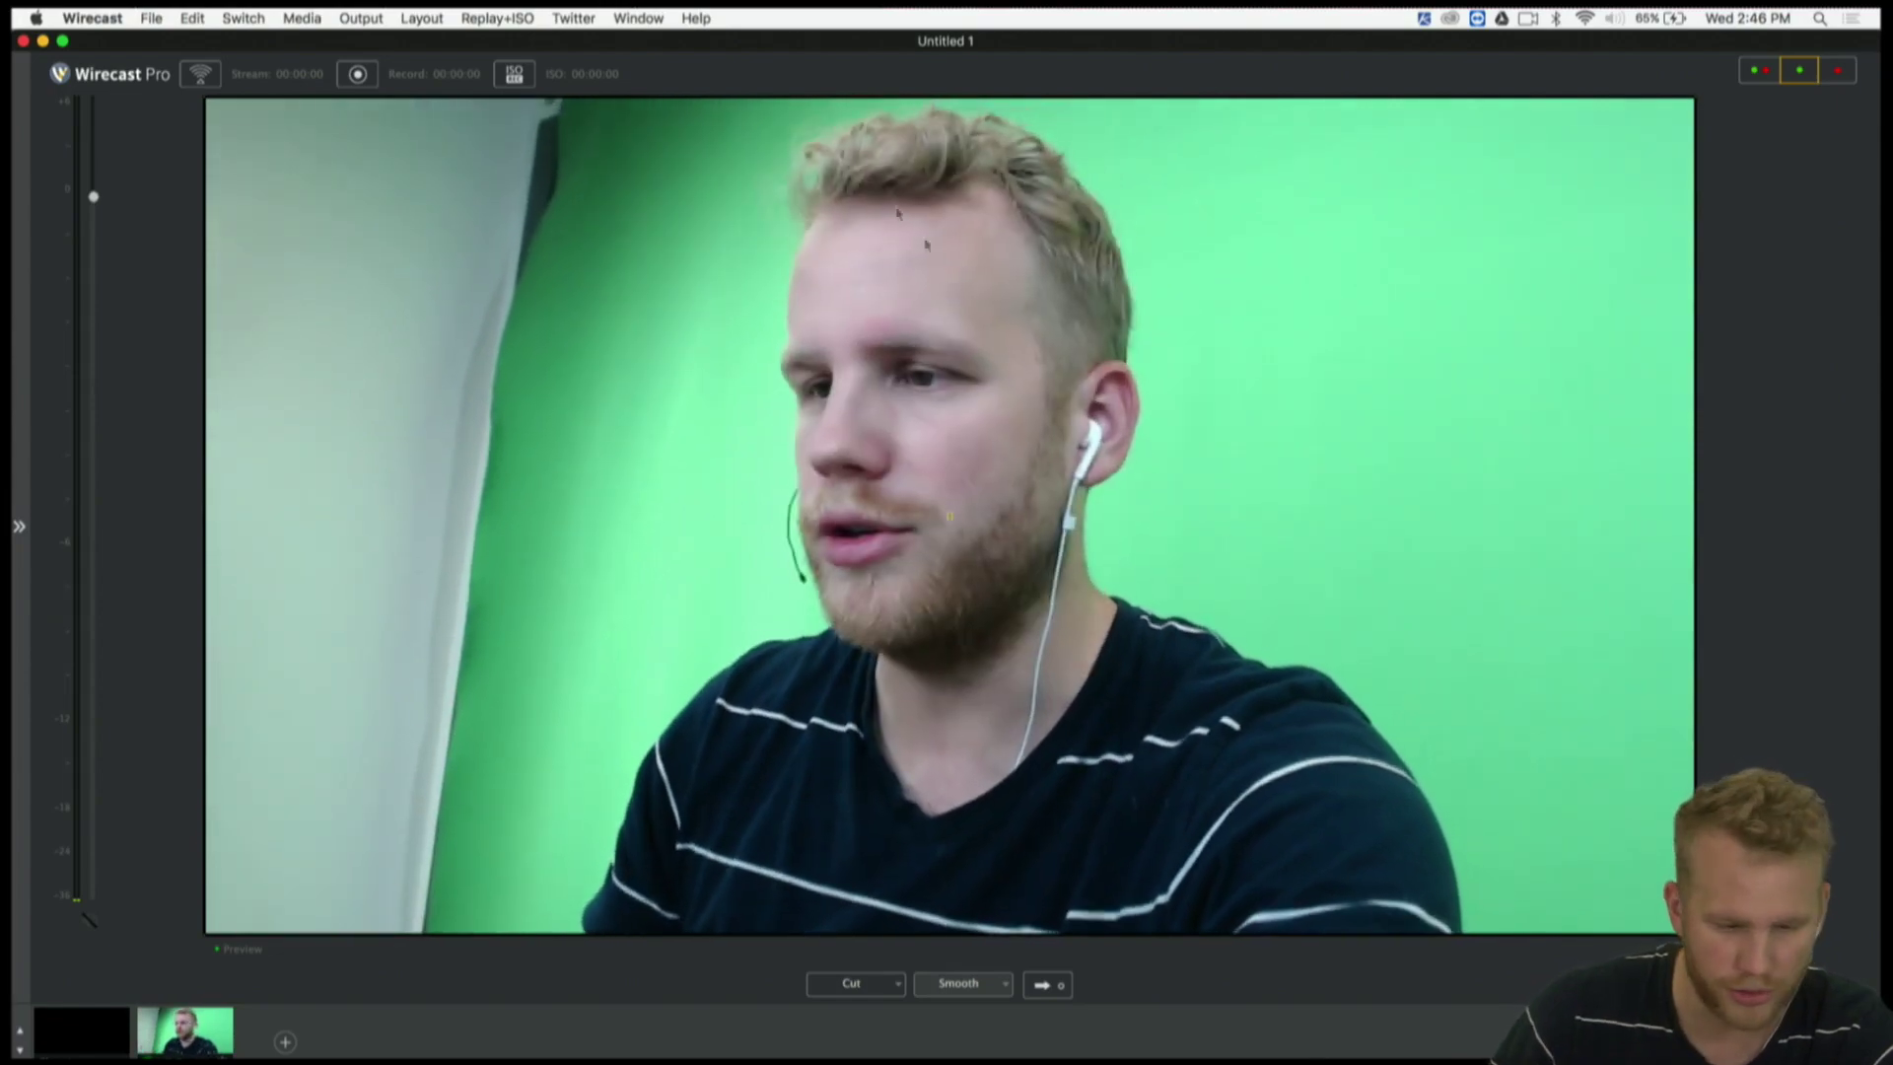
pyautogui.hotkey('ctrl', 'Up')
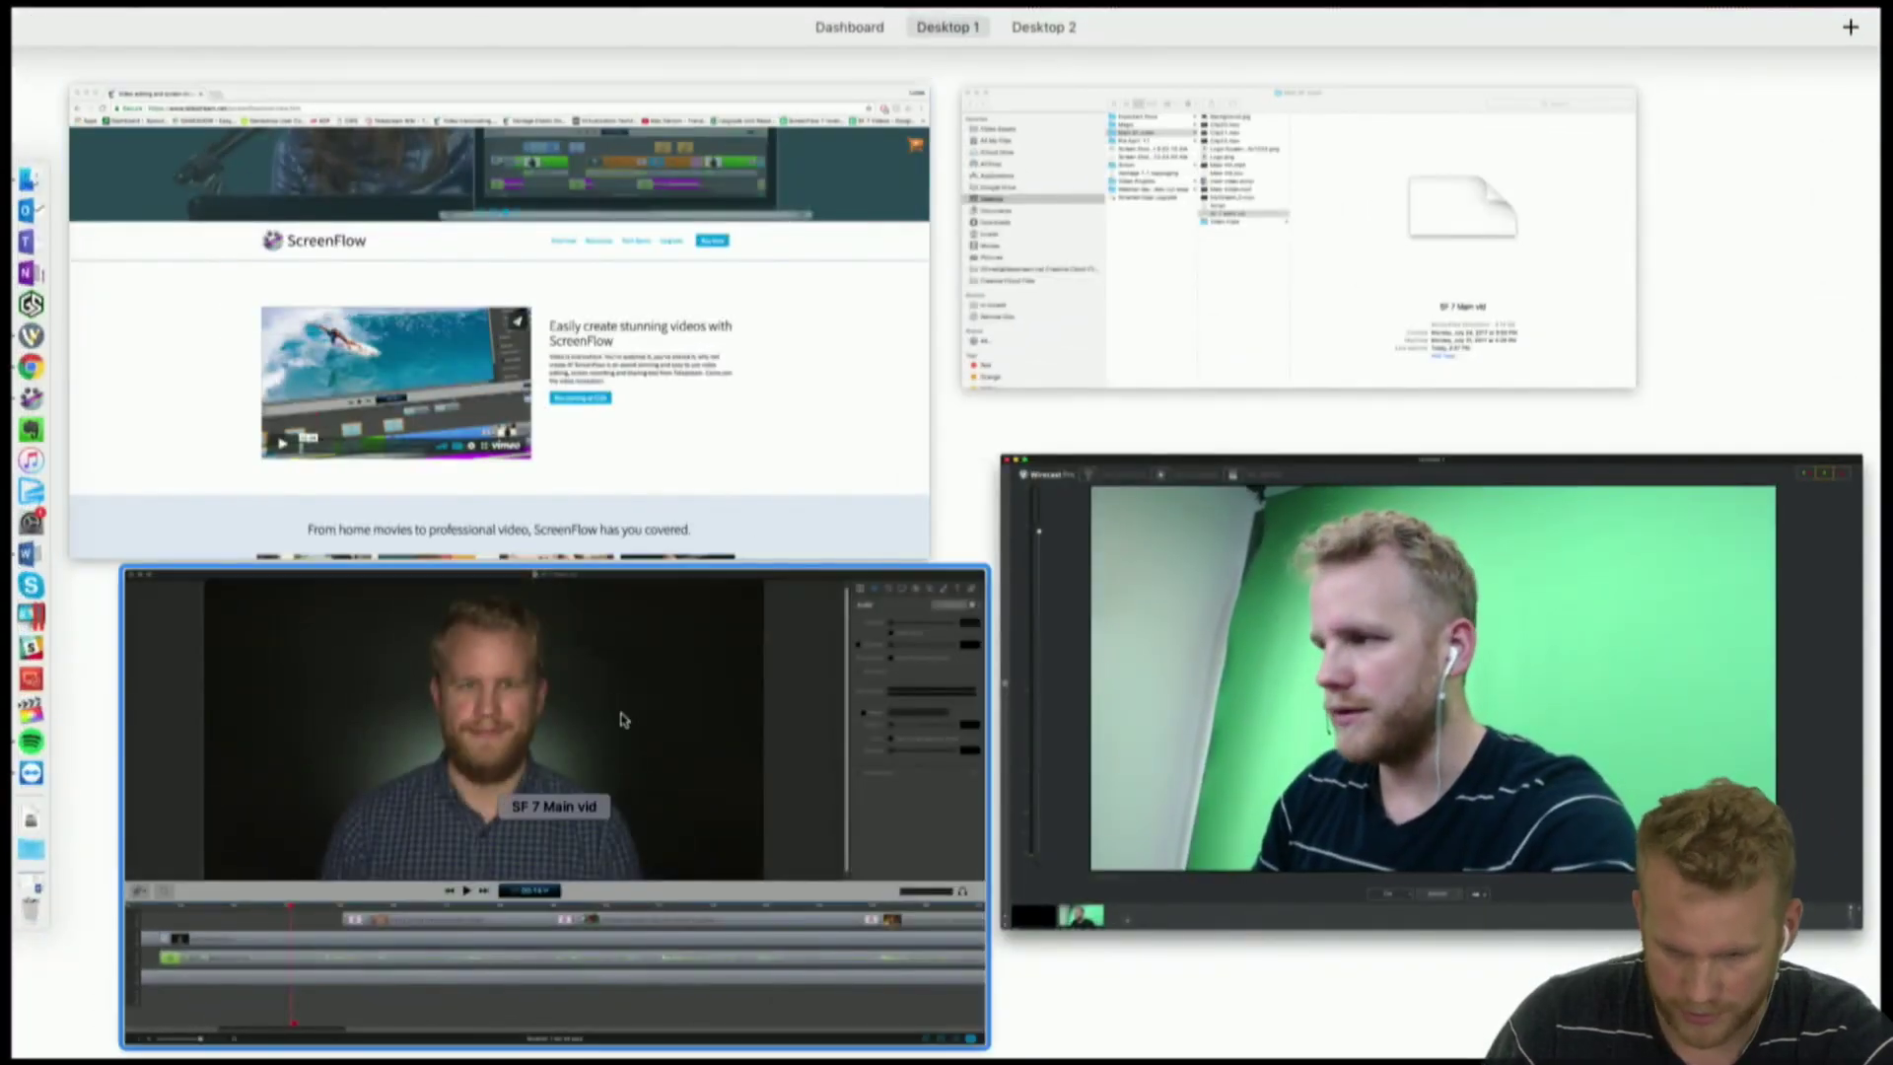
pyautogui.click(604, 577)
# - Open the raw recording MyStream_0.mov from the Main SF video folder in QuickTime Player and jump to a point partway through
pyautogui.hotkey('ctrl', 'Up')
pyautogui.click(1350, 241)
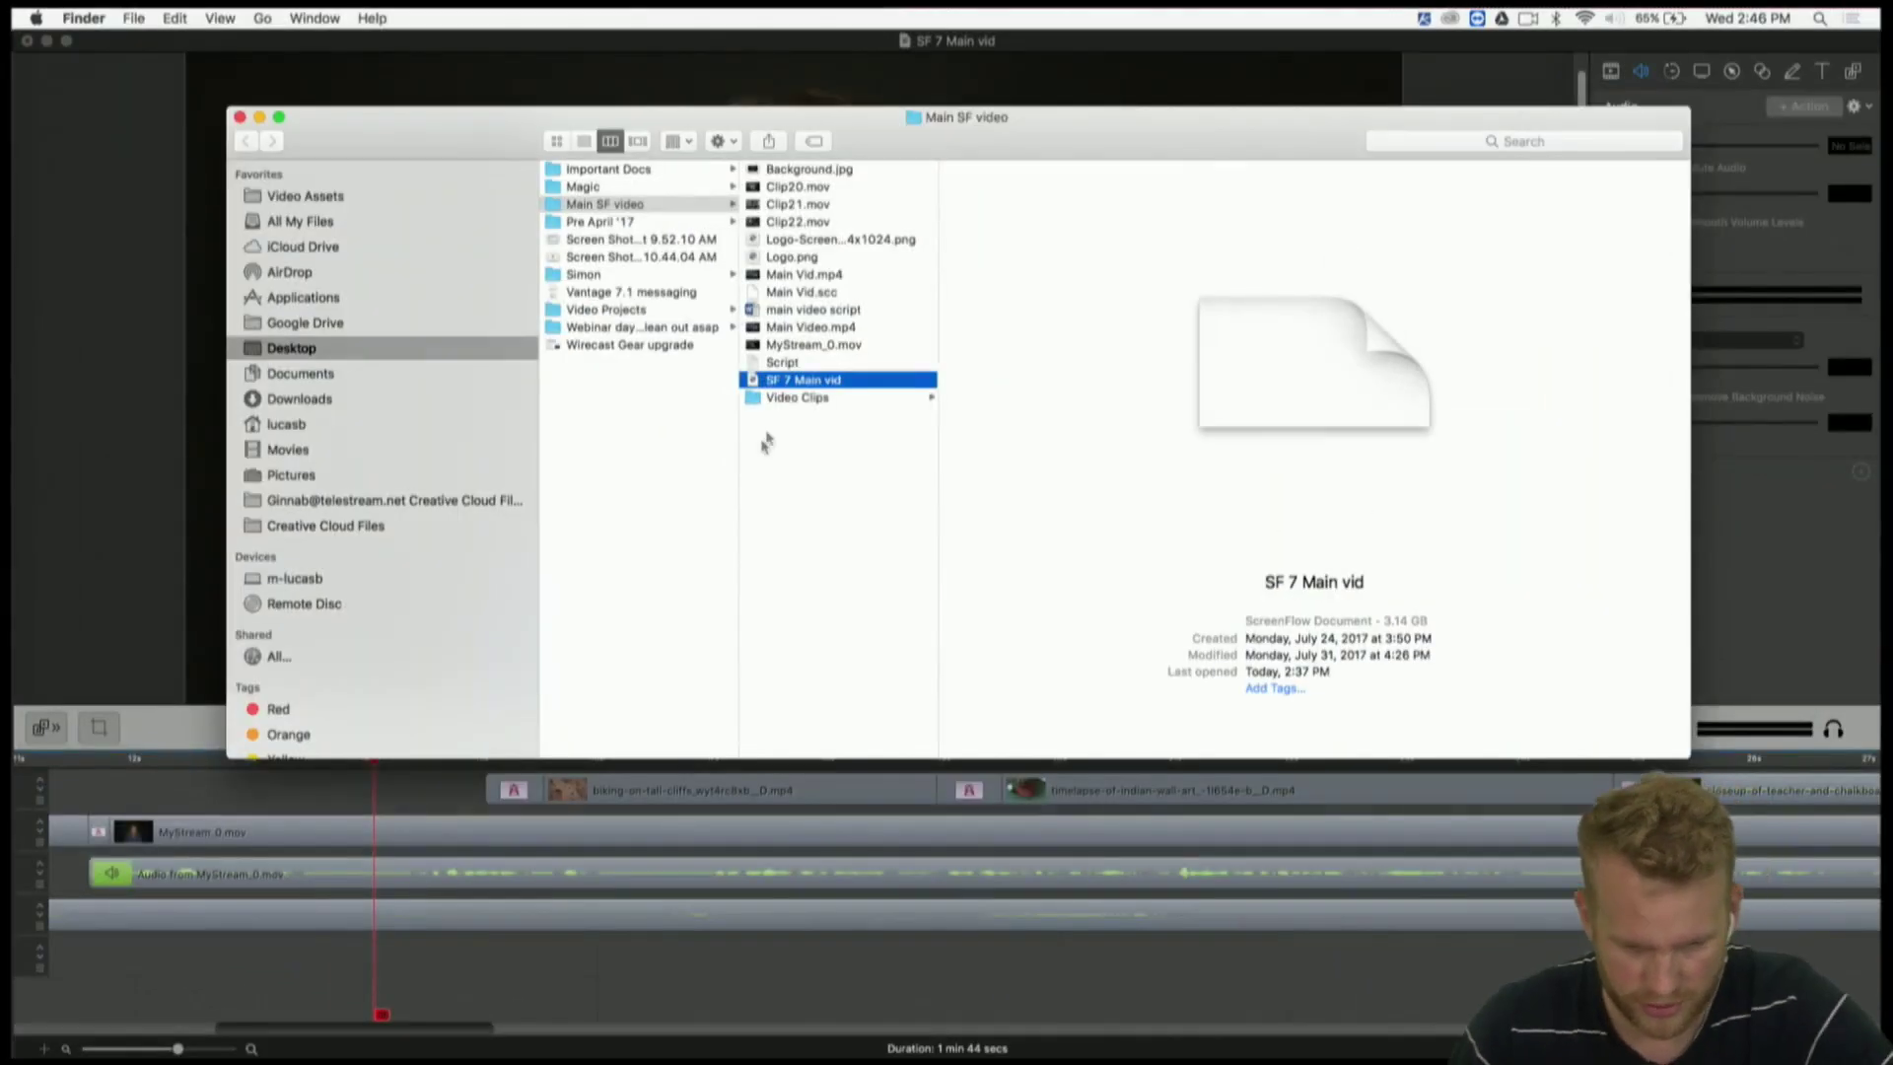
pyautogui.rightClick(828, 348)
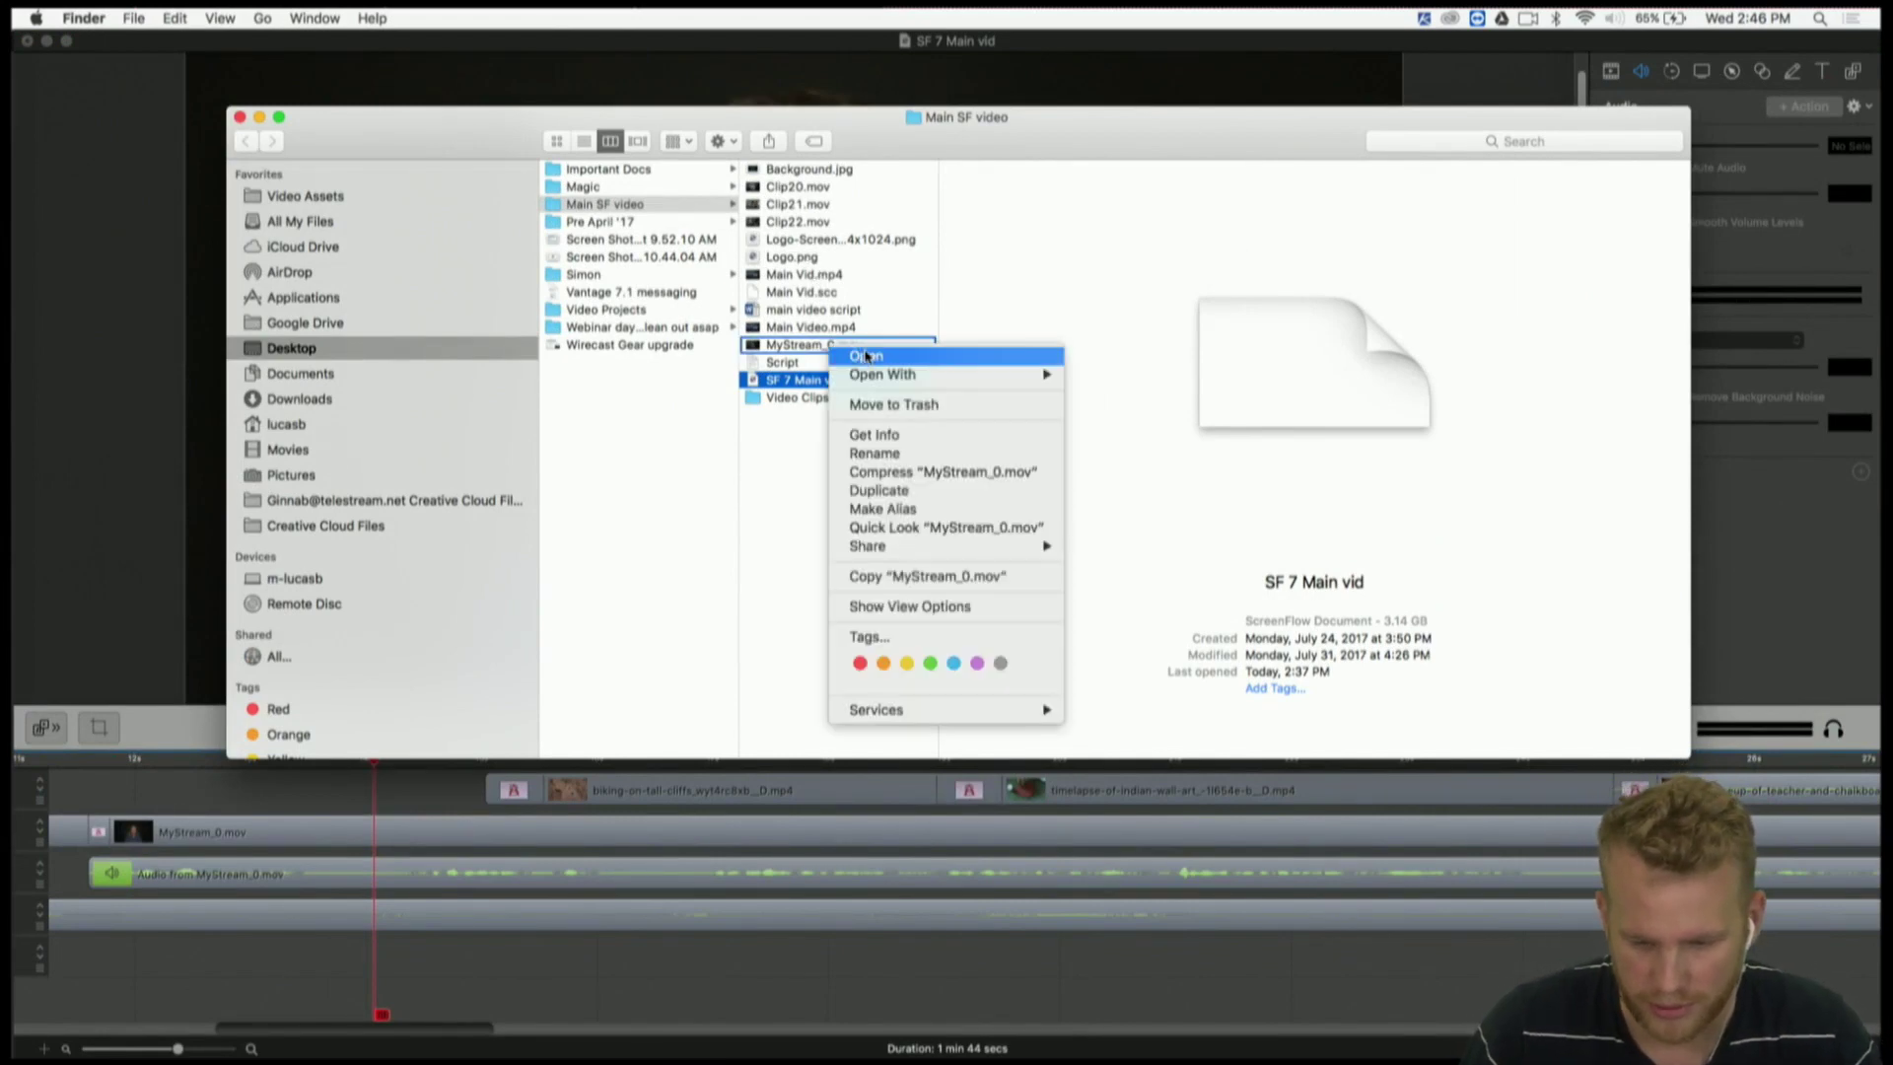
pyautogui.click(866, 356)
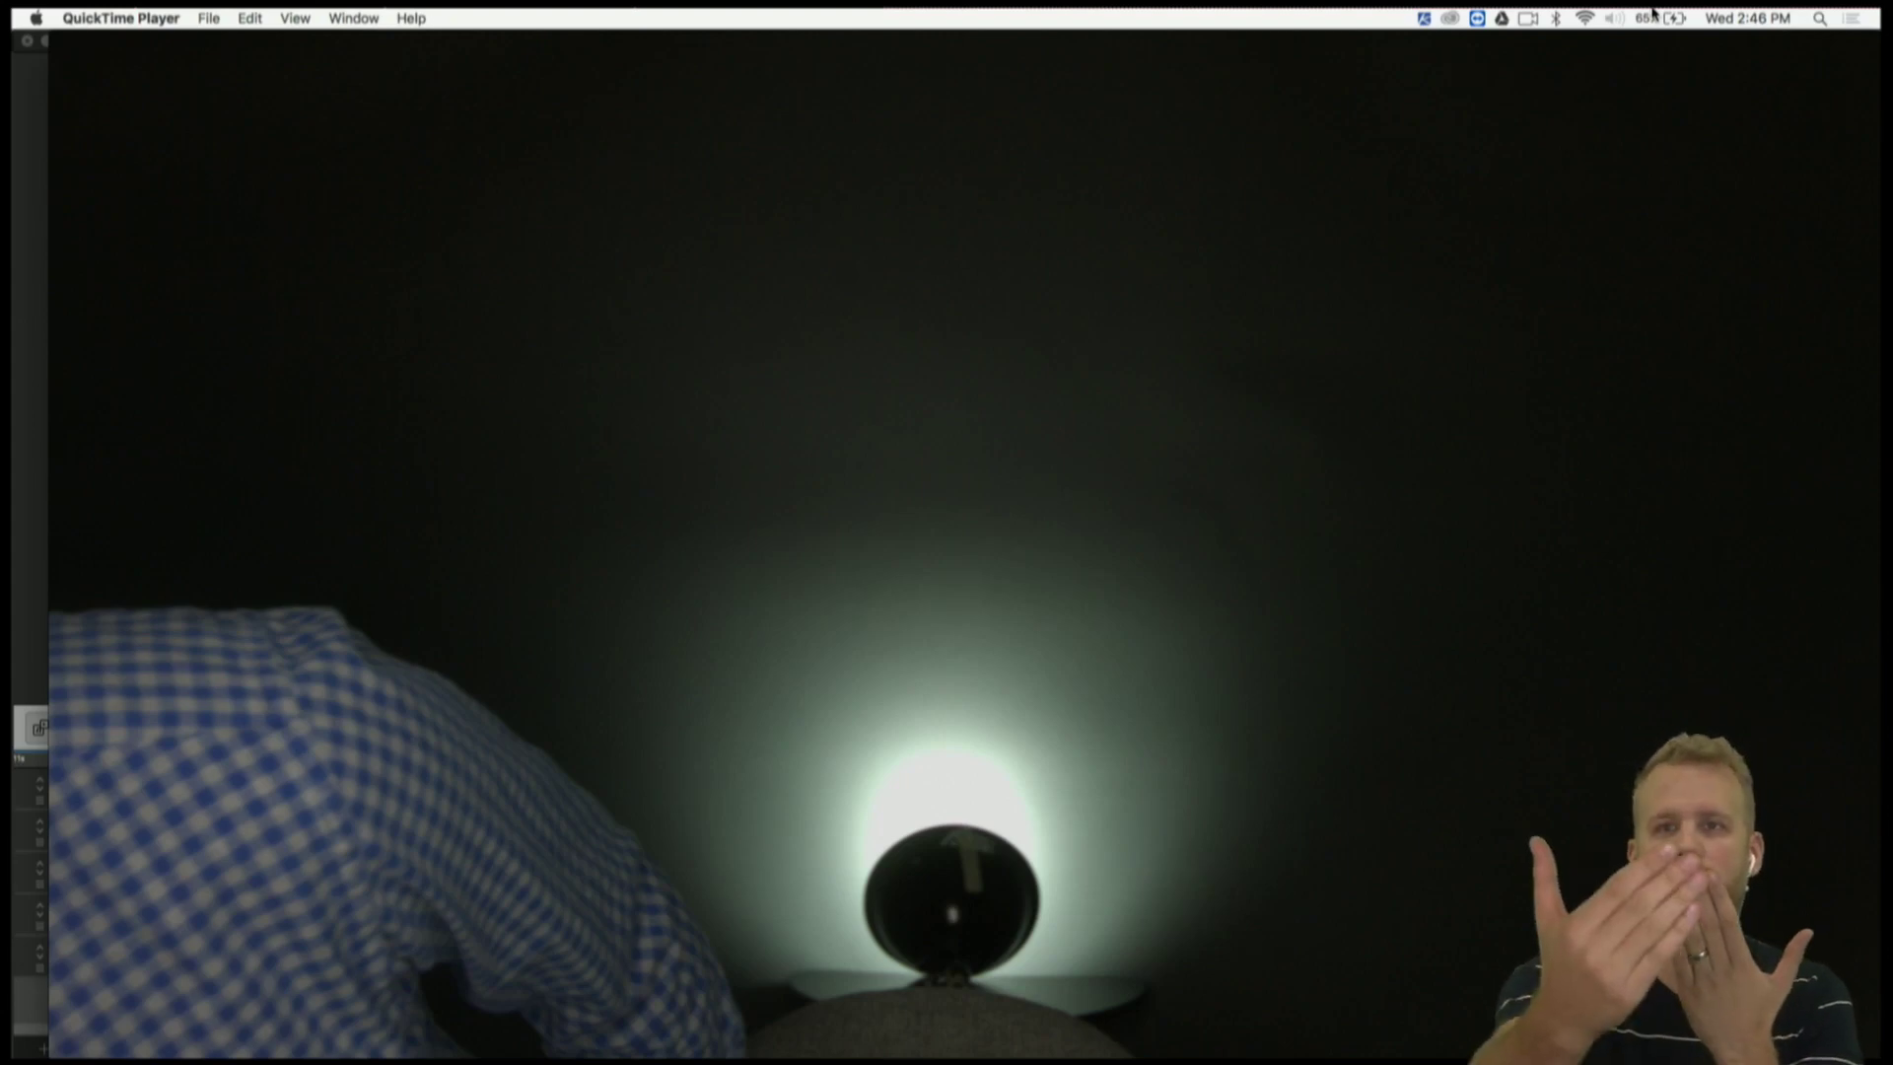
pyautogui.moveTo(1203, 718)
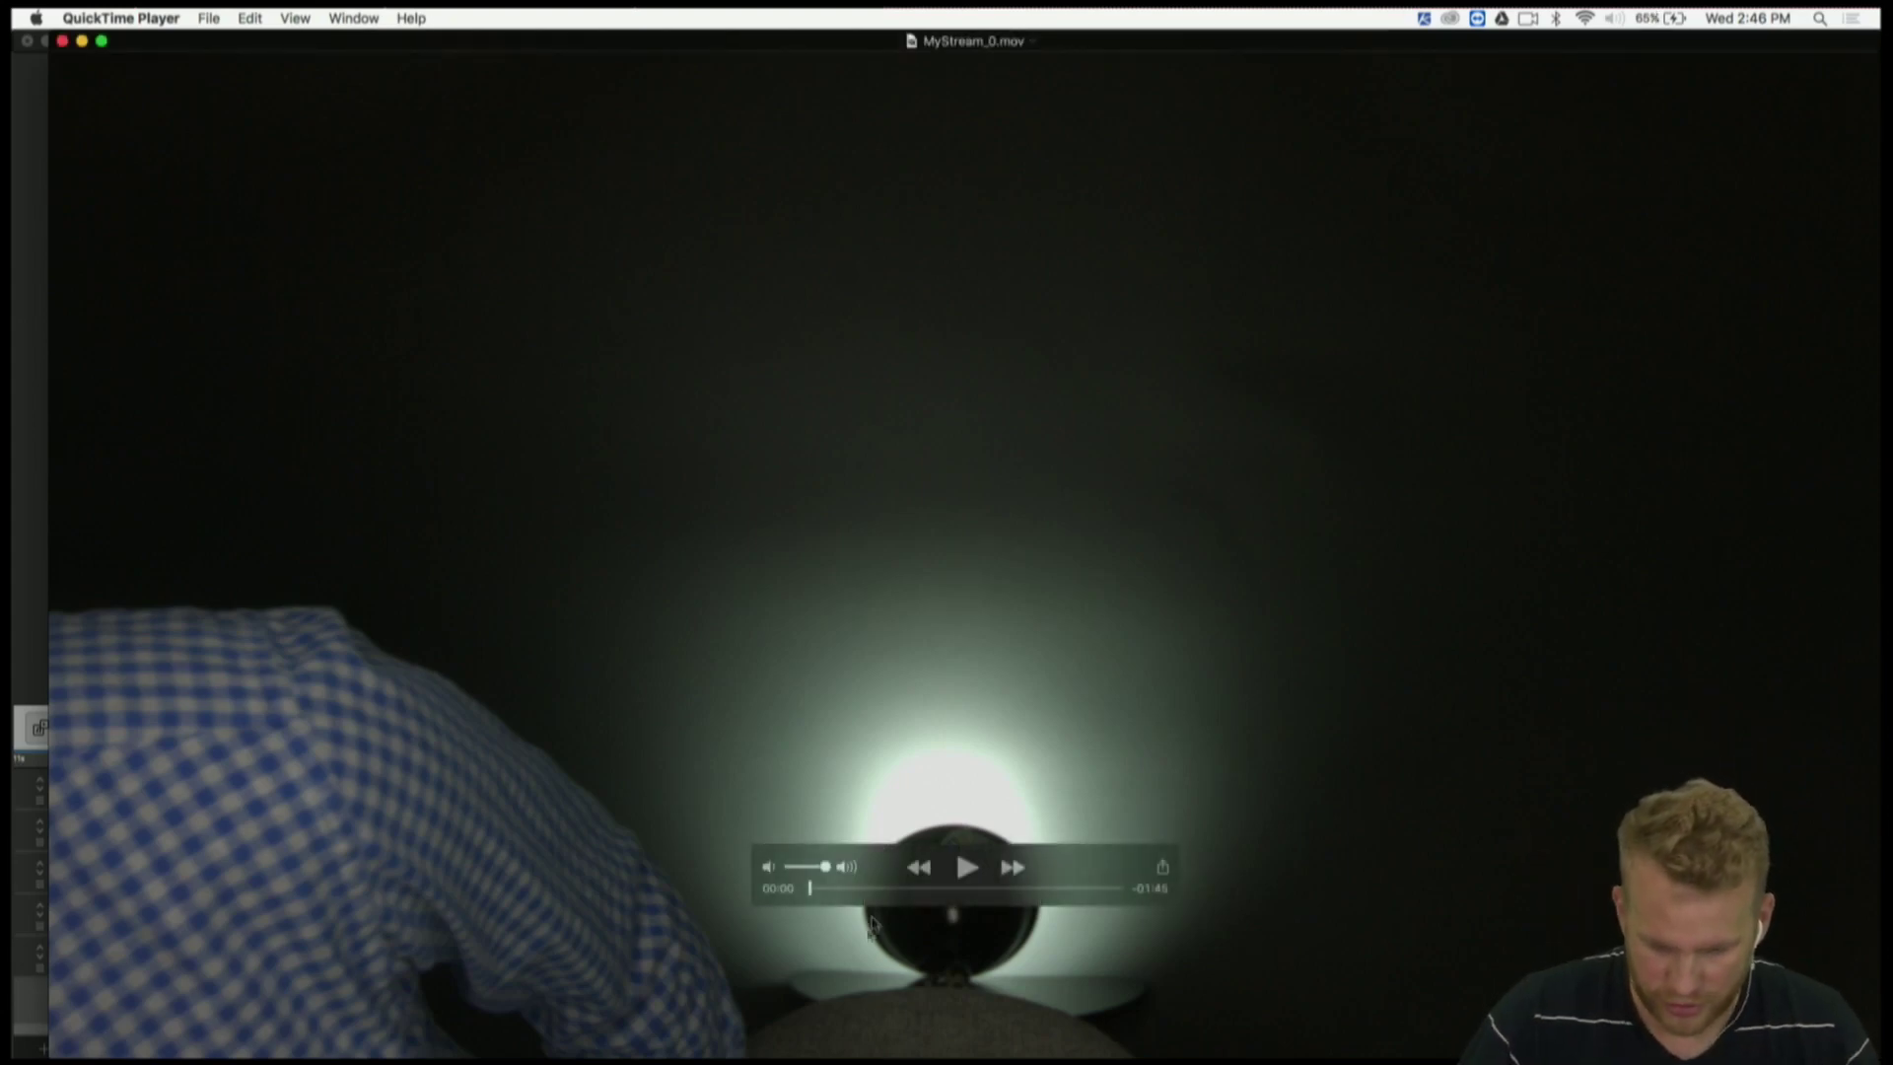
pyautogui.click(898, 889)
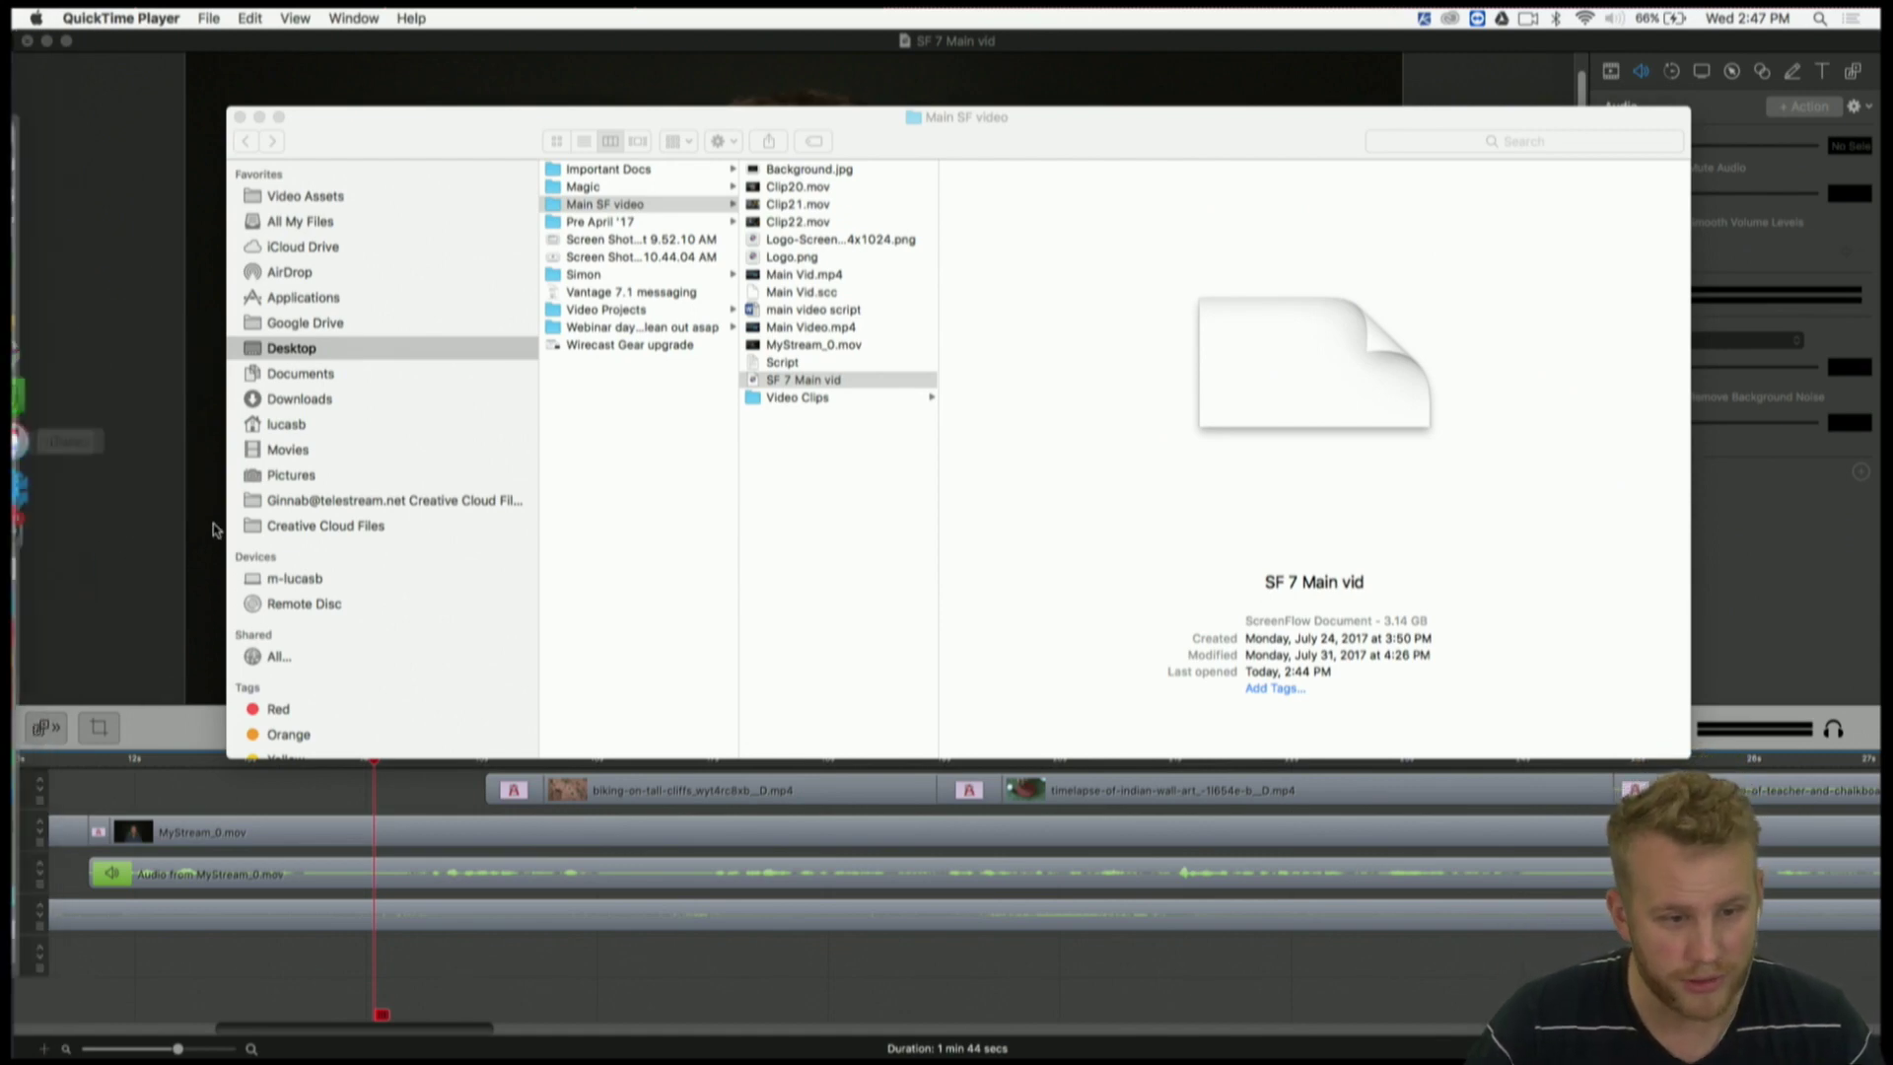
# - Return to ScreenFlow, zoom the canvas out, enlarge the preview area, and deselect the MyStream_0.mov clip
pyautogui.click(176, 530)
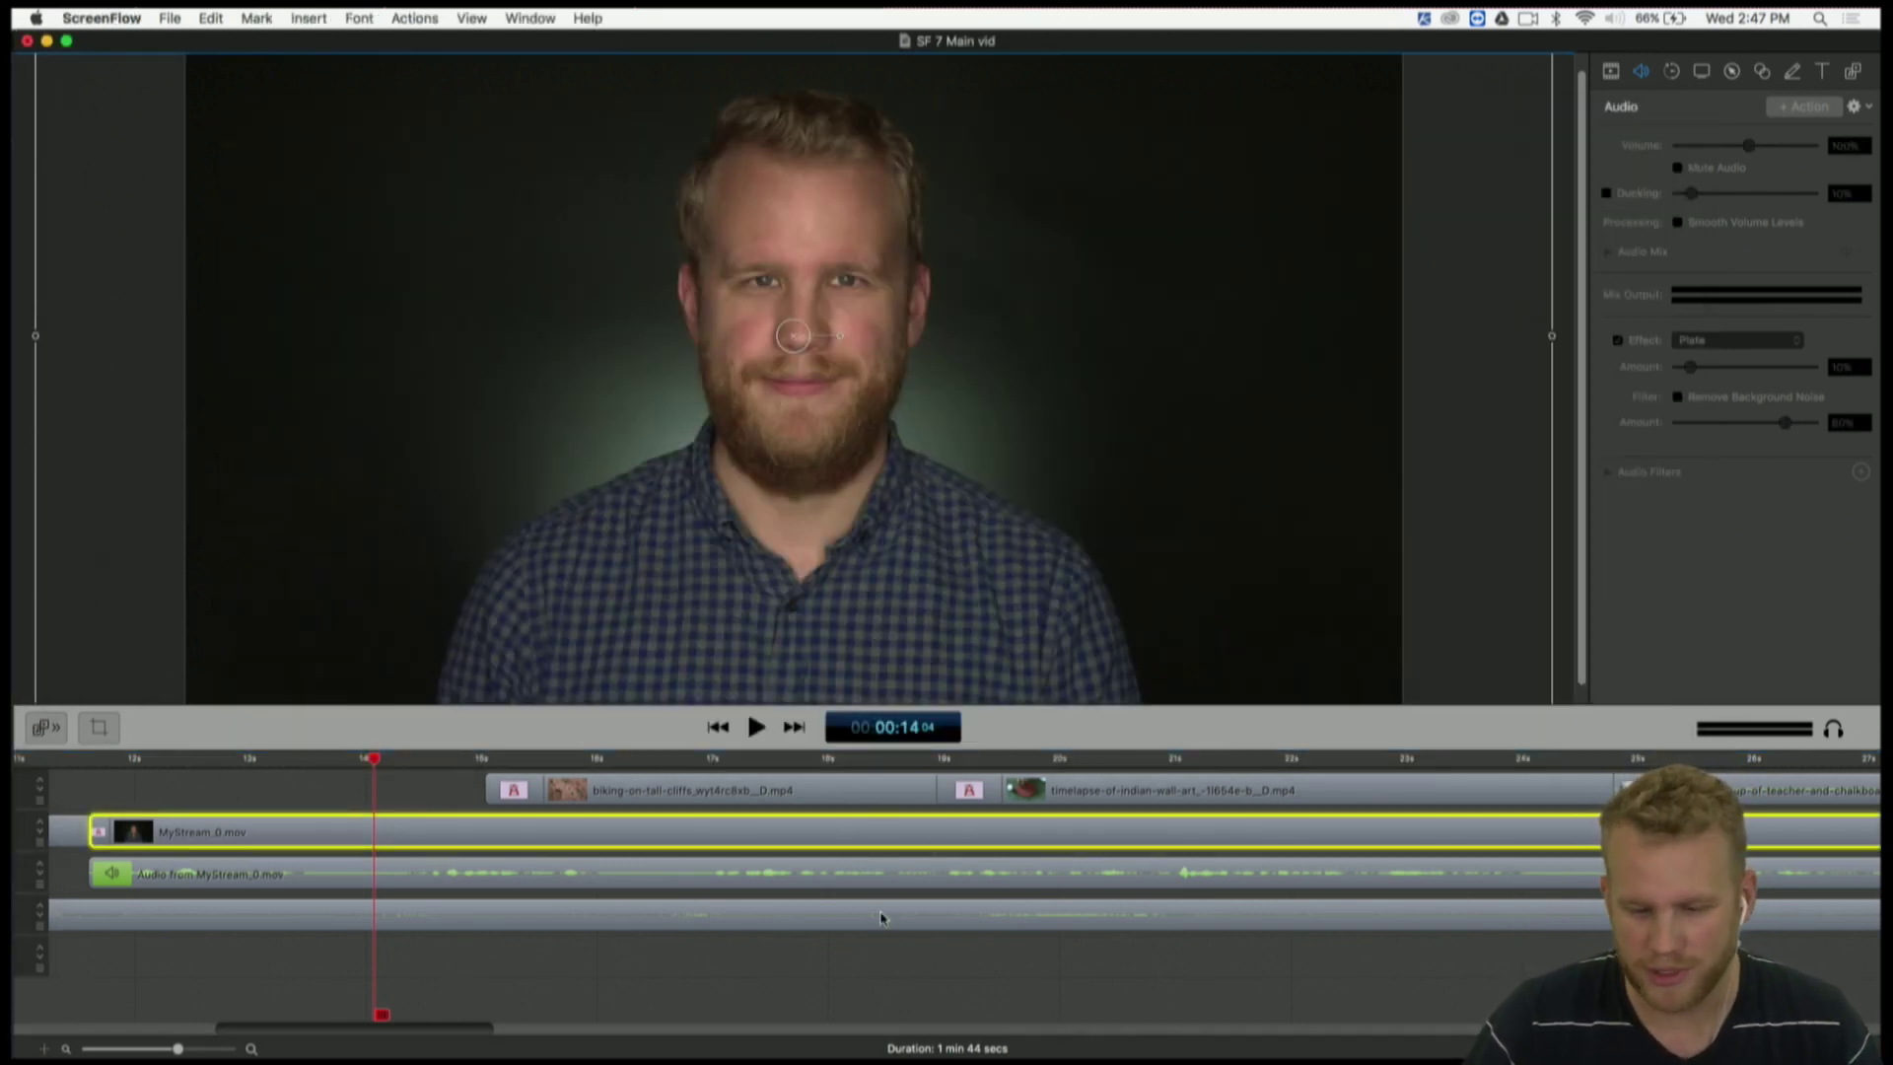
pyautogui.scroll(-5, 1135, 586)
pyautogui.scroll(4, 1135, 586)
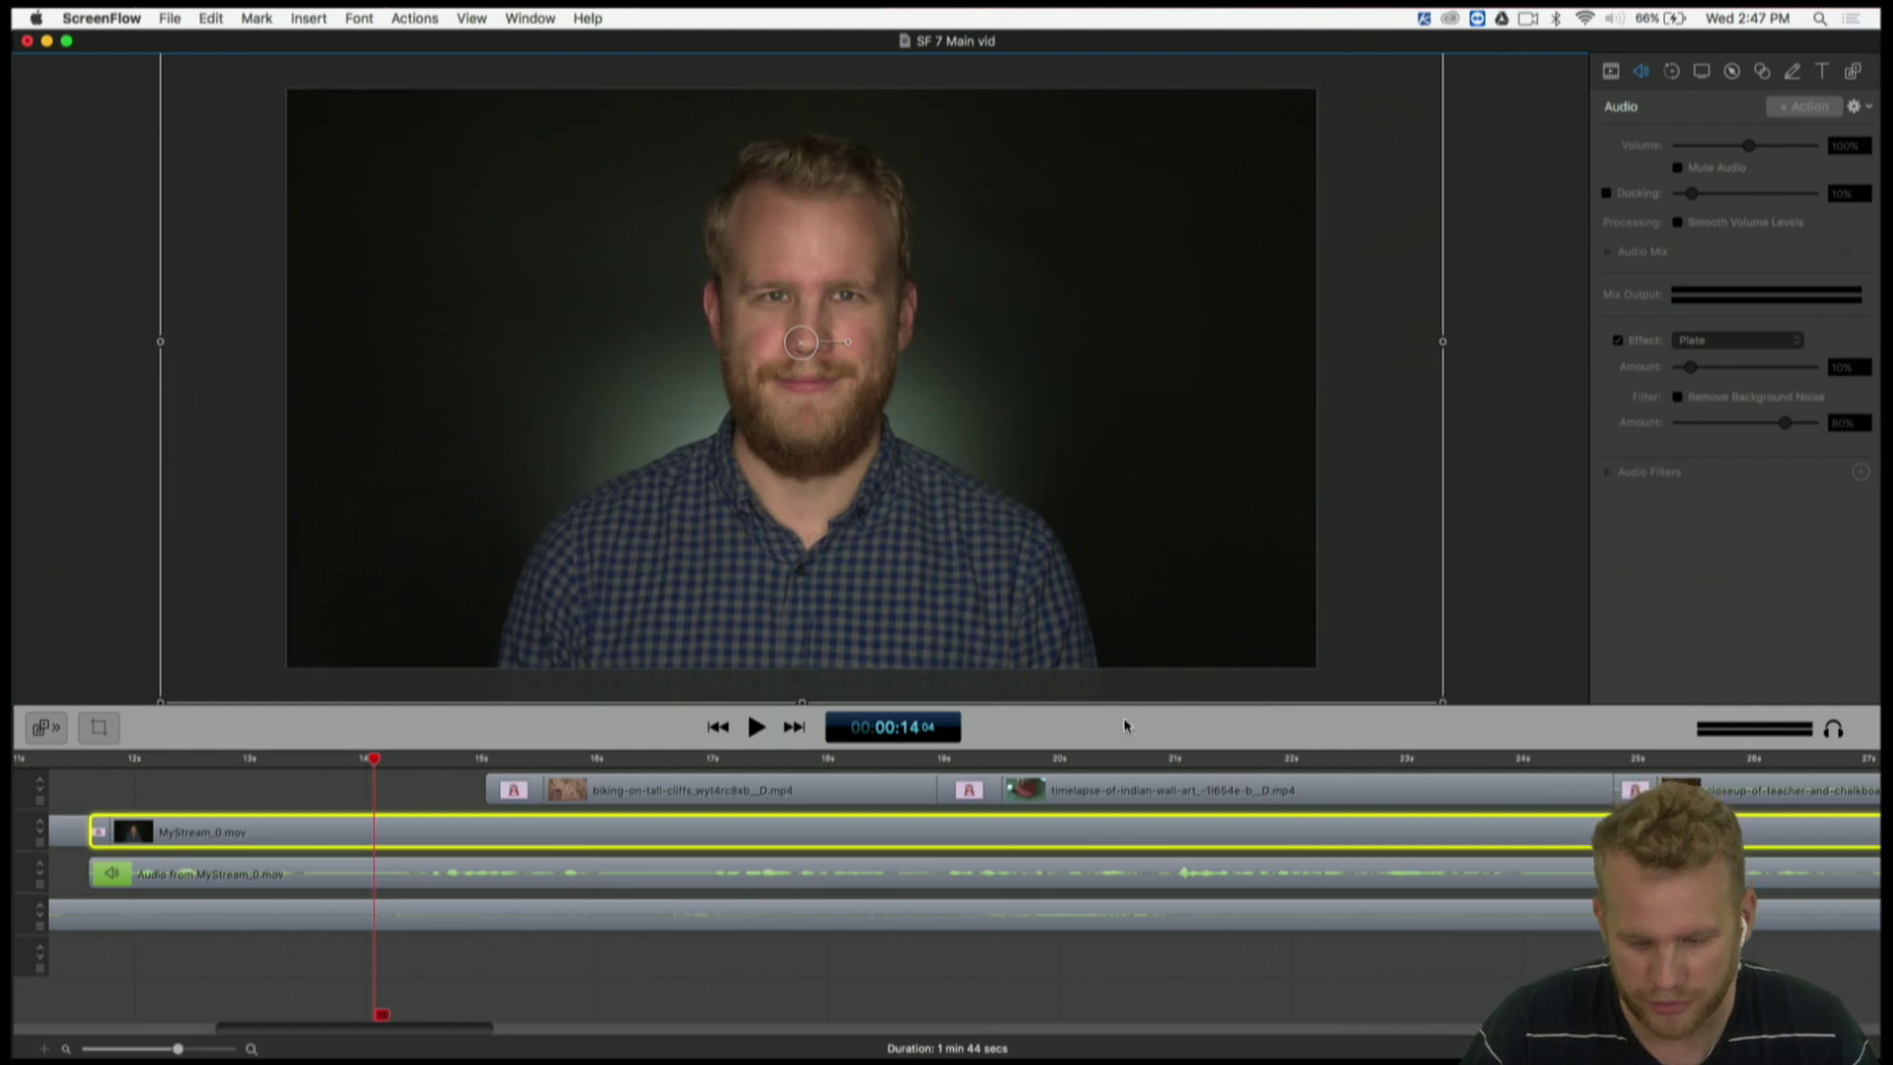
pyautogui.moveTo(1122, 748); pyautogui.dragTo(1144, 816)
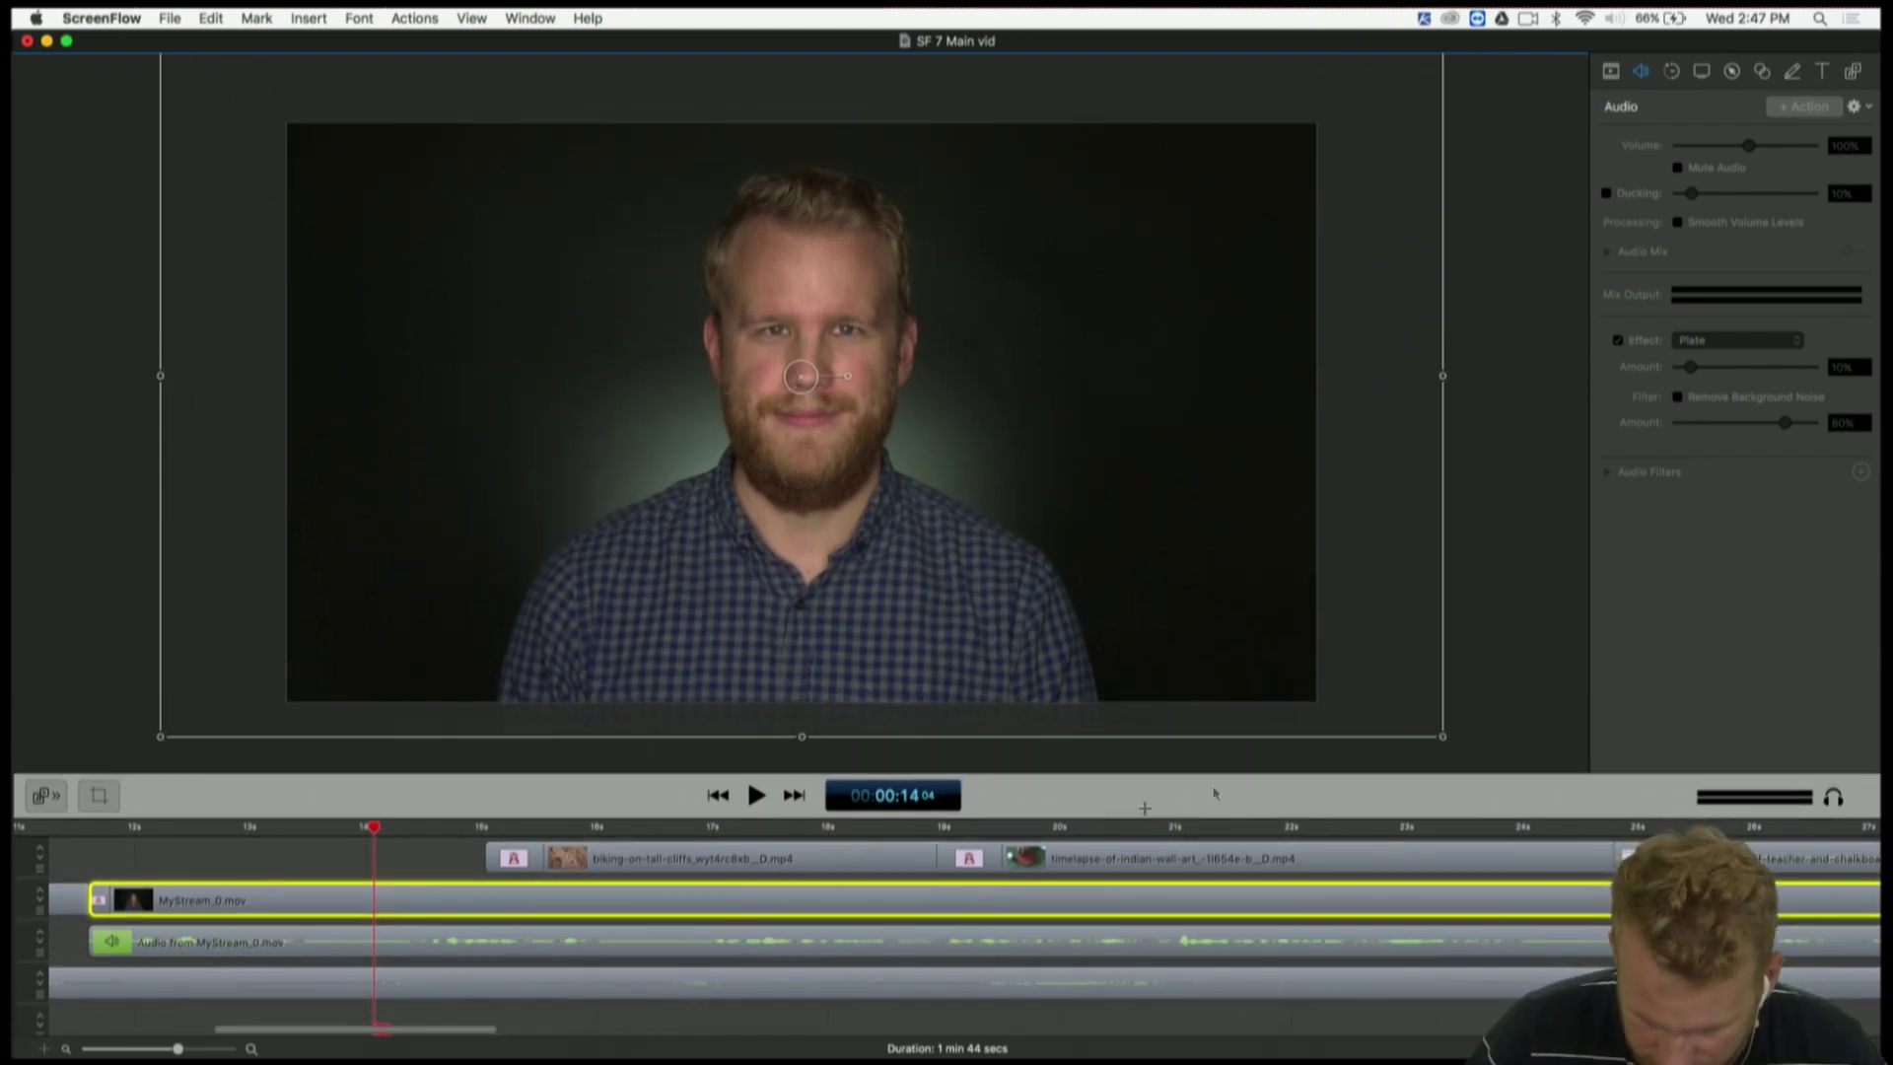
pyautogui.click(1506, 761)
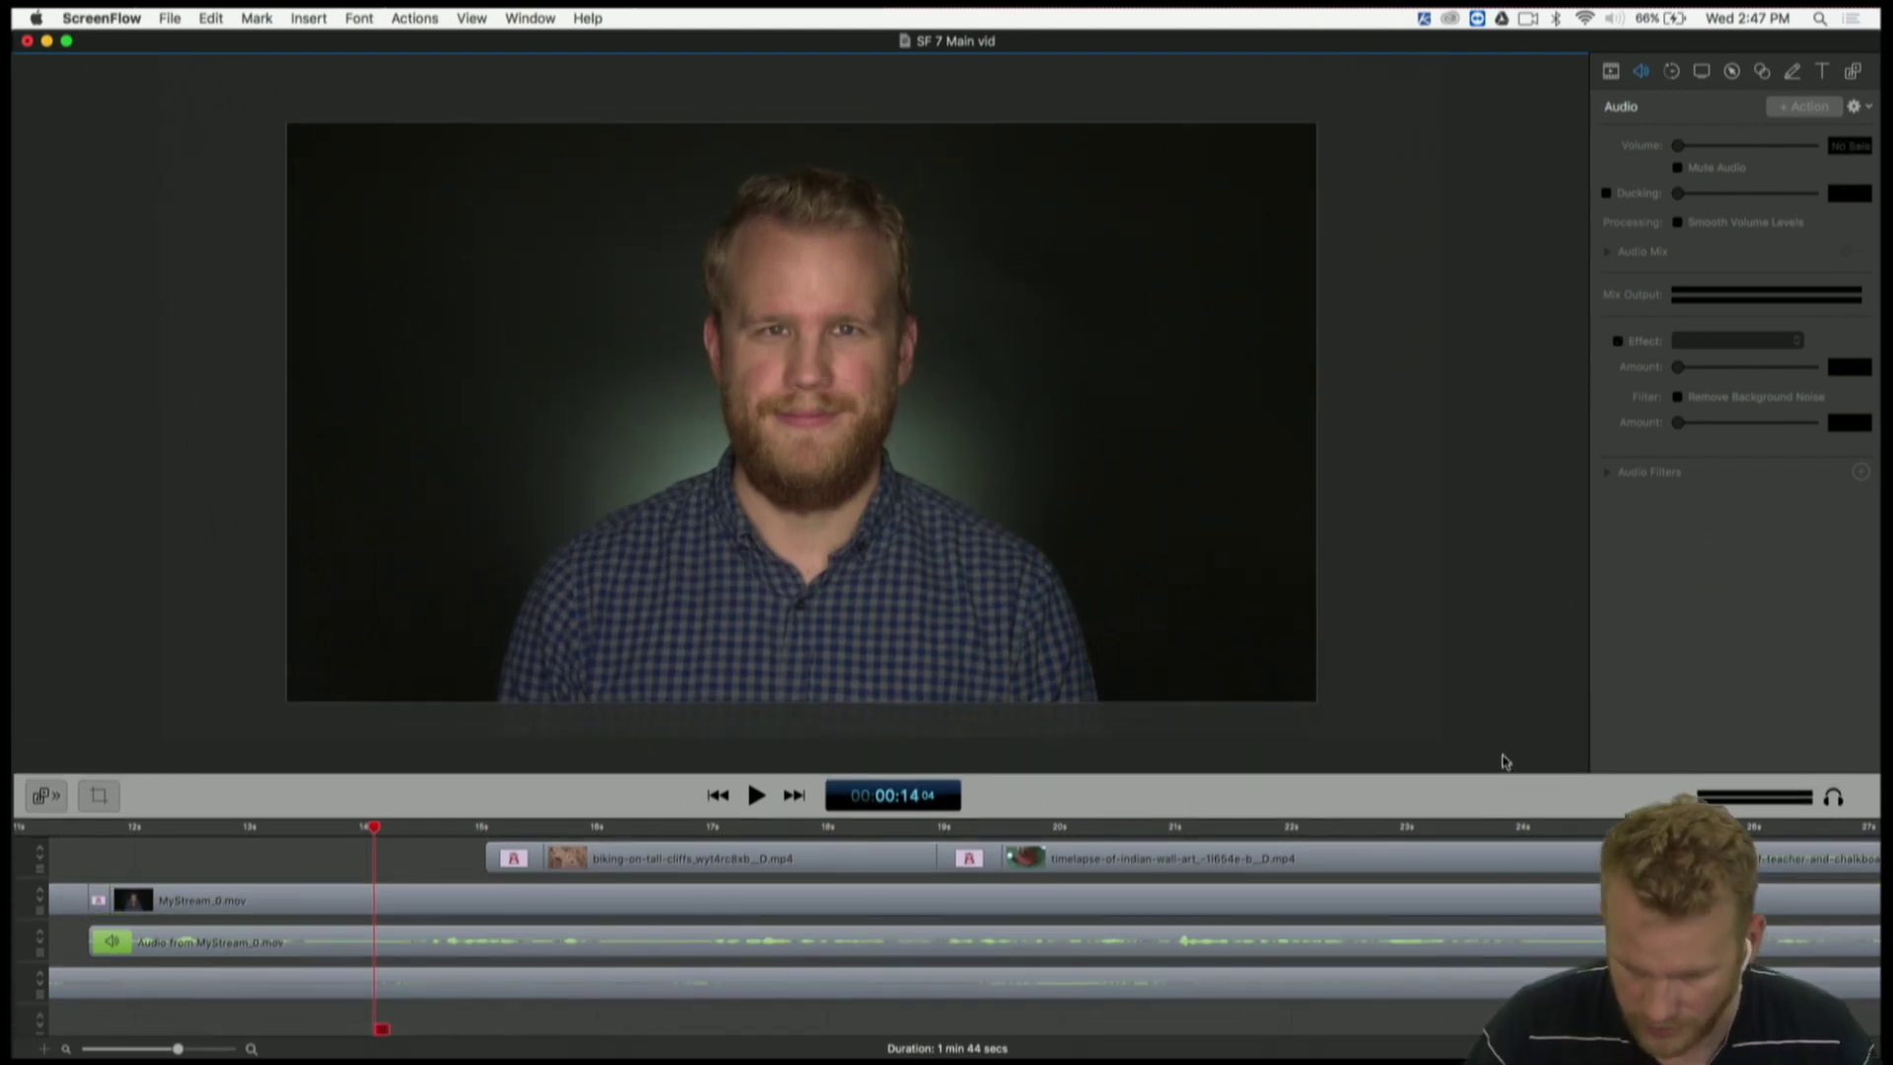
# - Select the biking-on-tall-cliffs clip, preview it at about 0:17, and play part of the timelapse wall-art clip
pyautogui.click(672, 844)
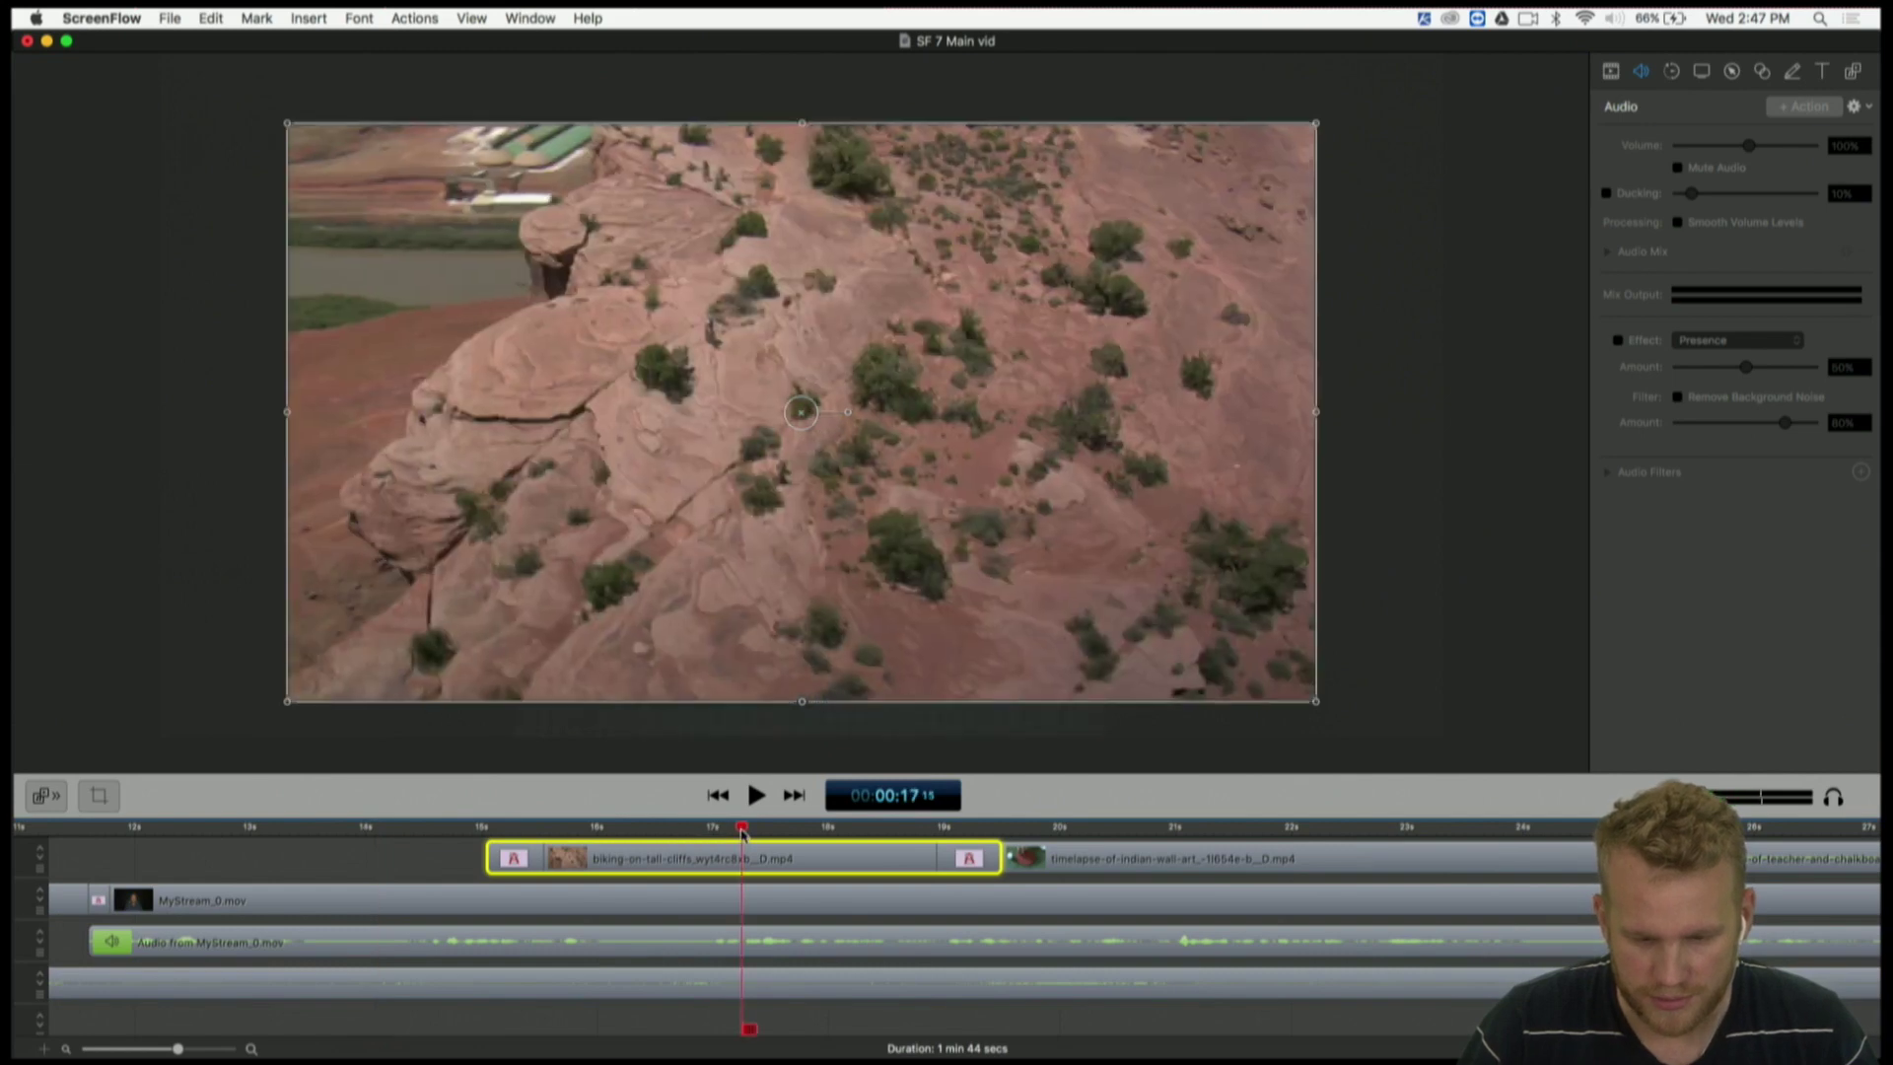
pyautogui.click(1132, 828)
pyautogui.press('space')
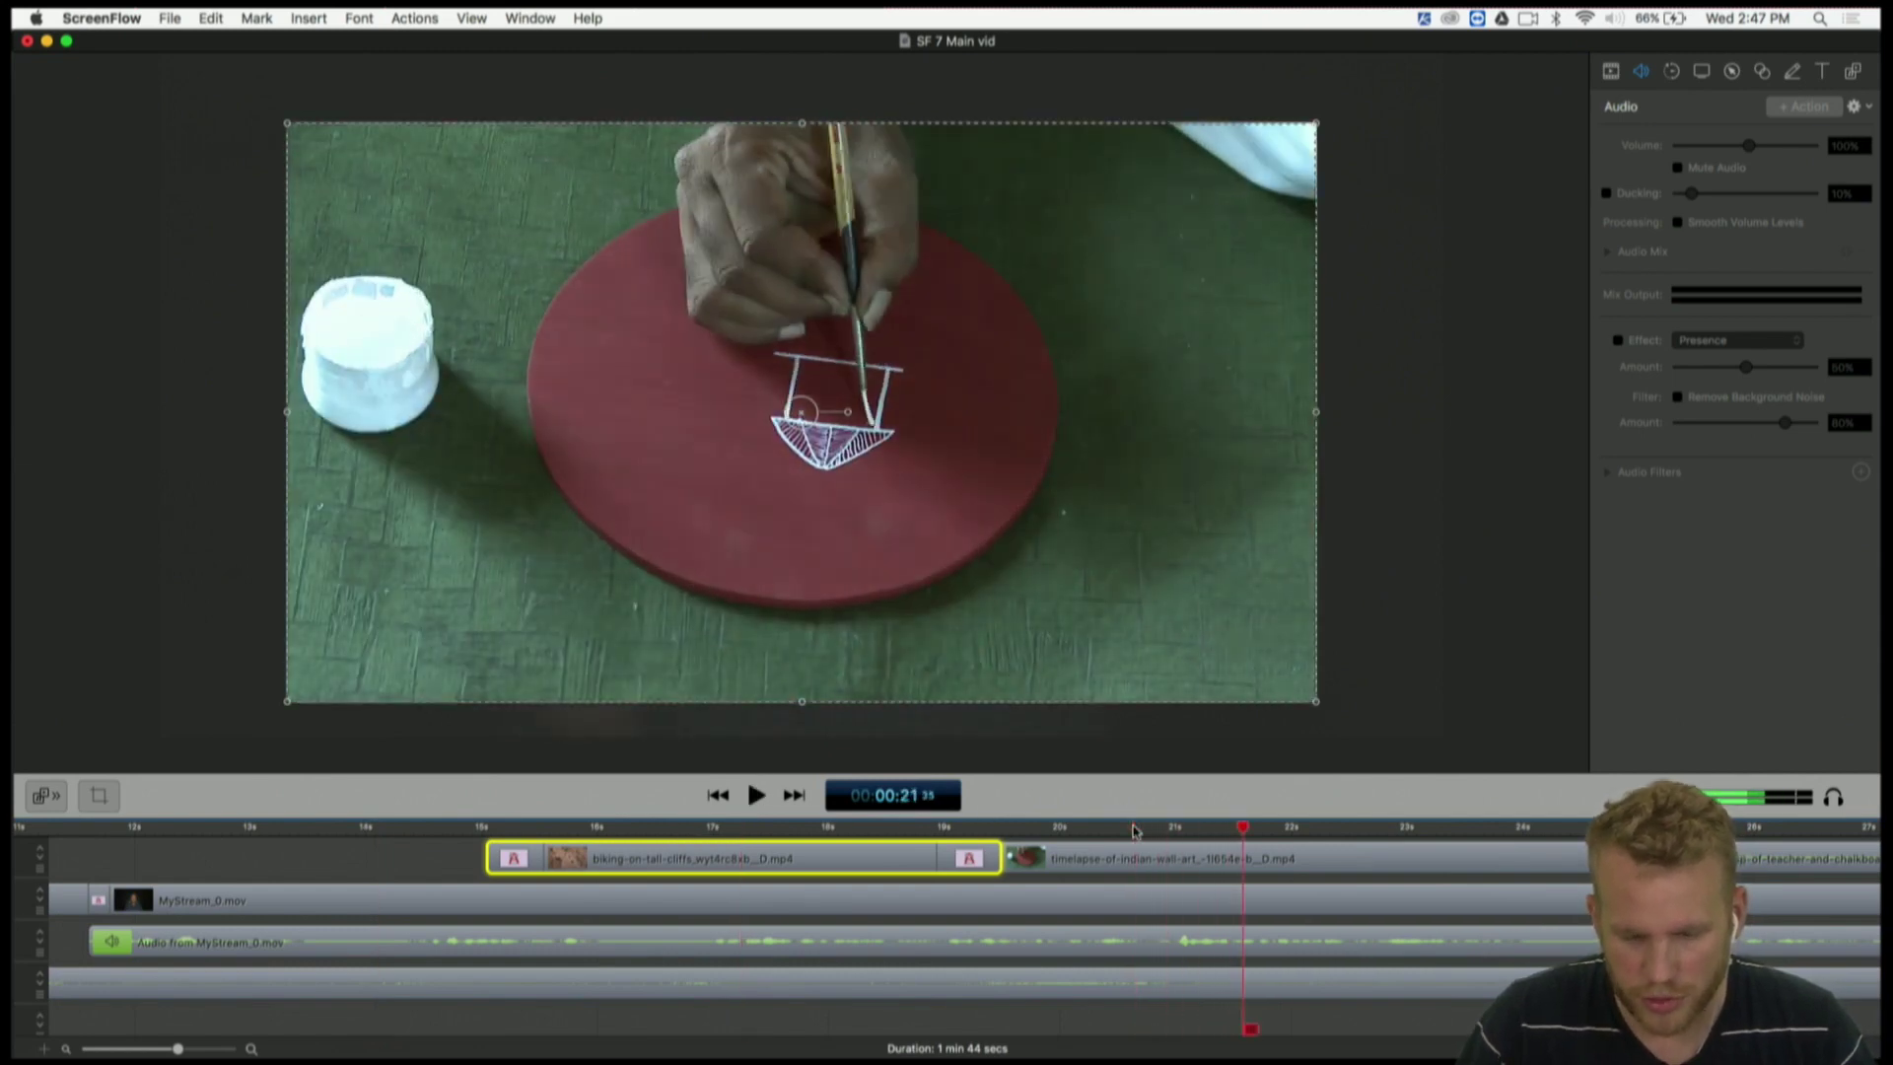
# - Play the stock footage from the Grand Central clip into the traveler foot-traffic clip, pausing at about 0:41
pyautogui.hscroll(10, 1133, 832)
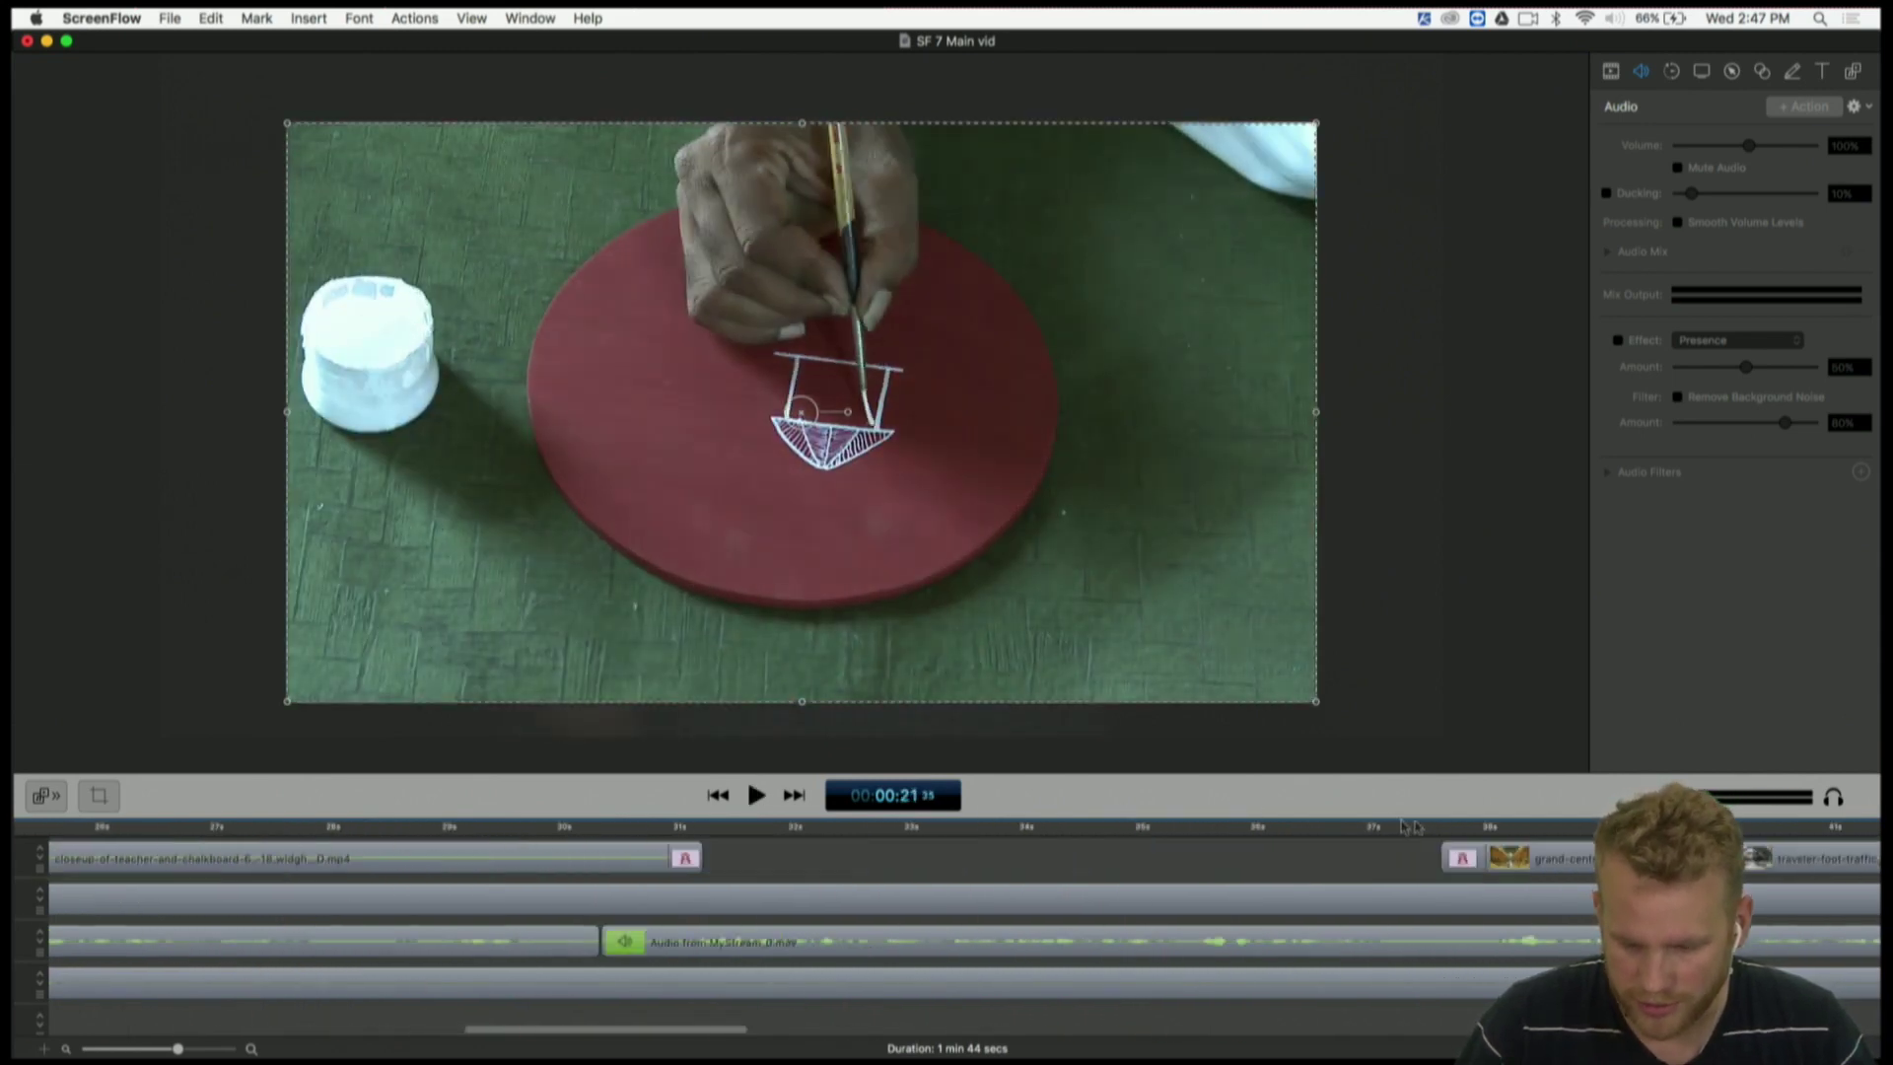
pyautogui.click(1573, 832)
pyautogui.press('space')
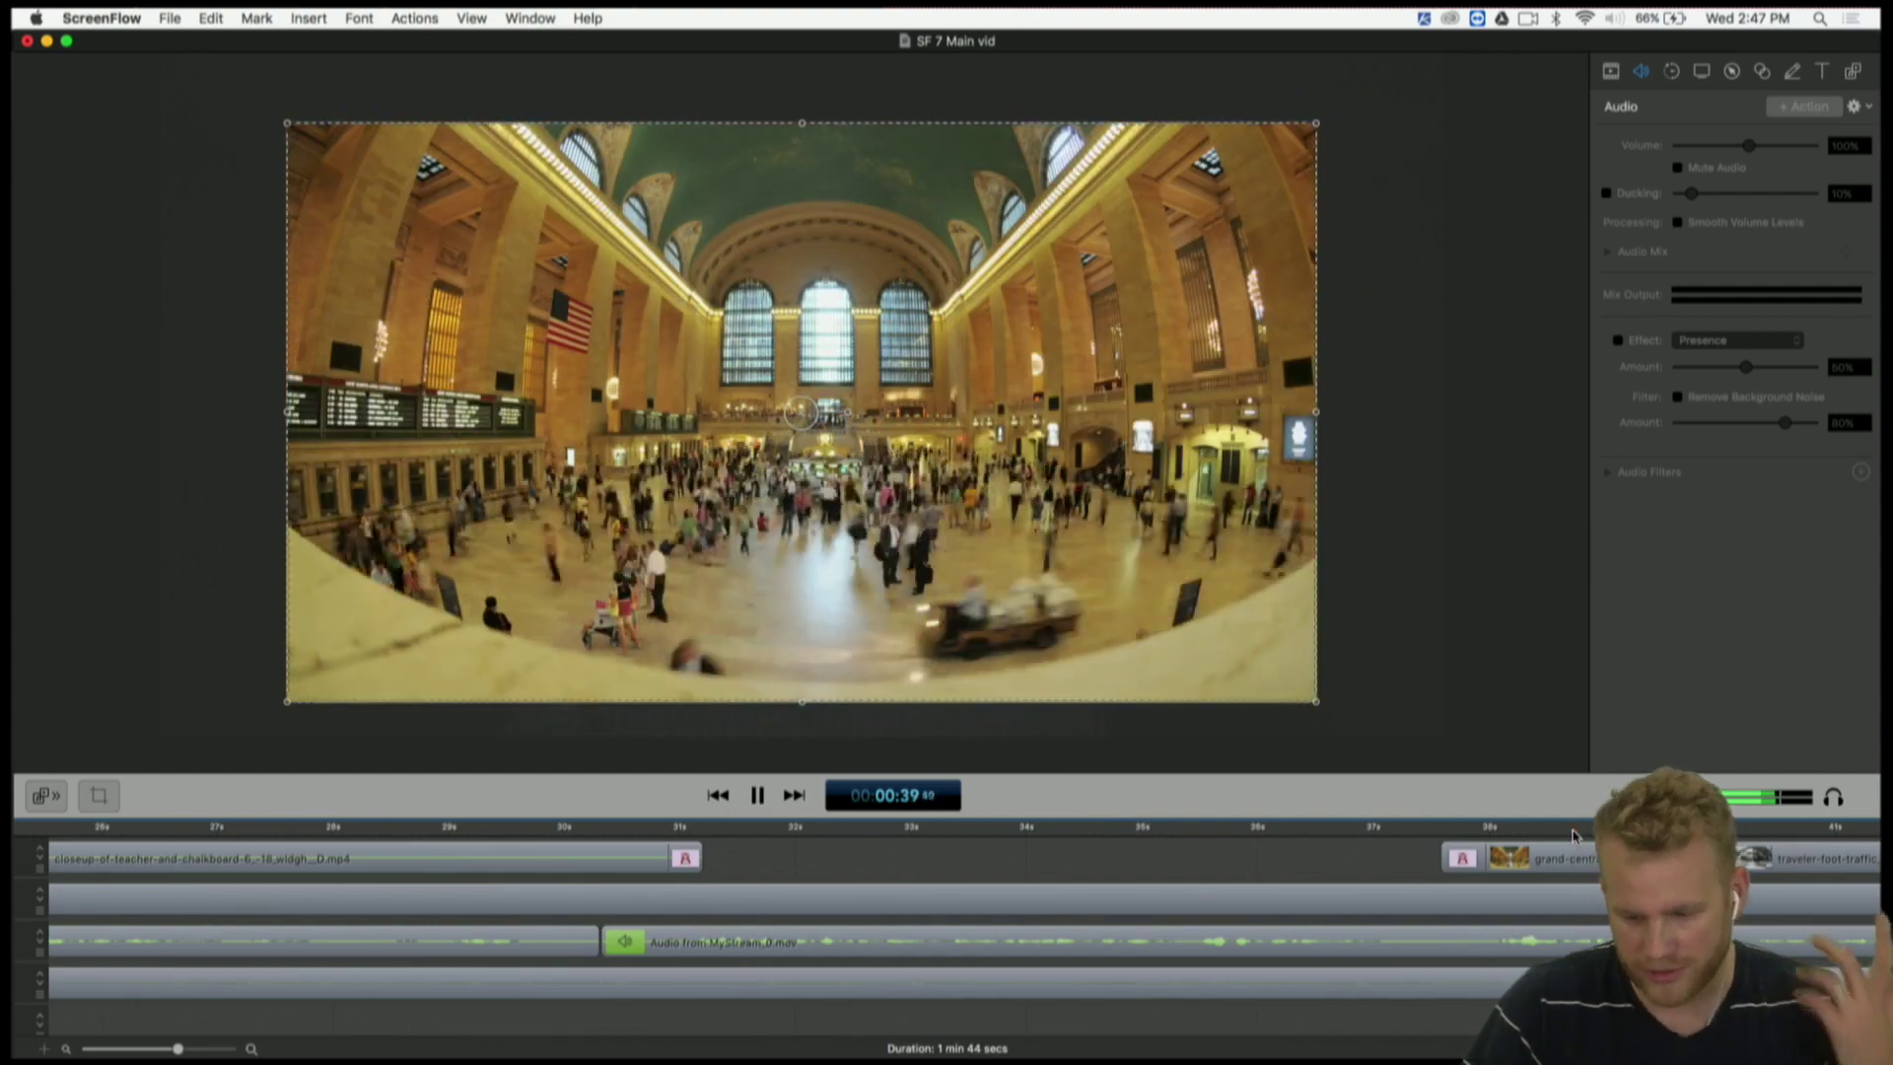
pyautogui.press('space')
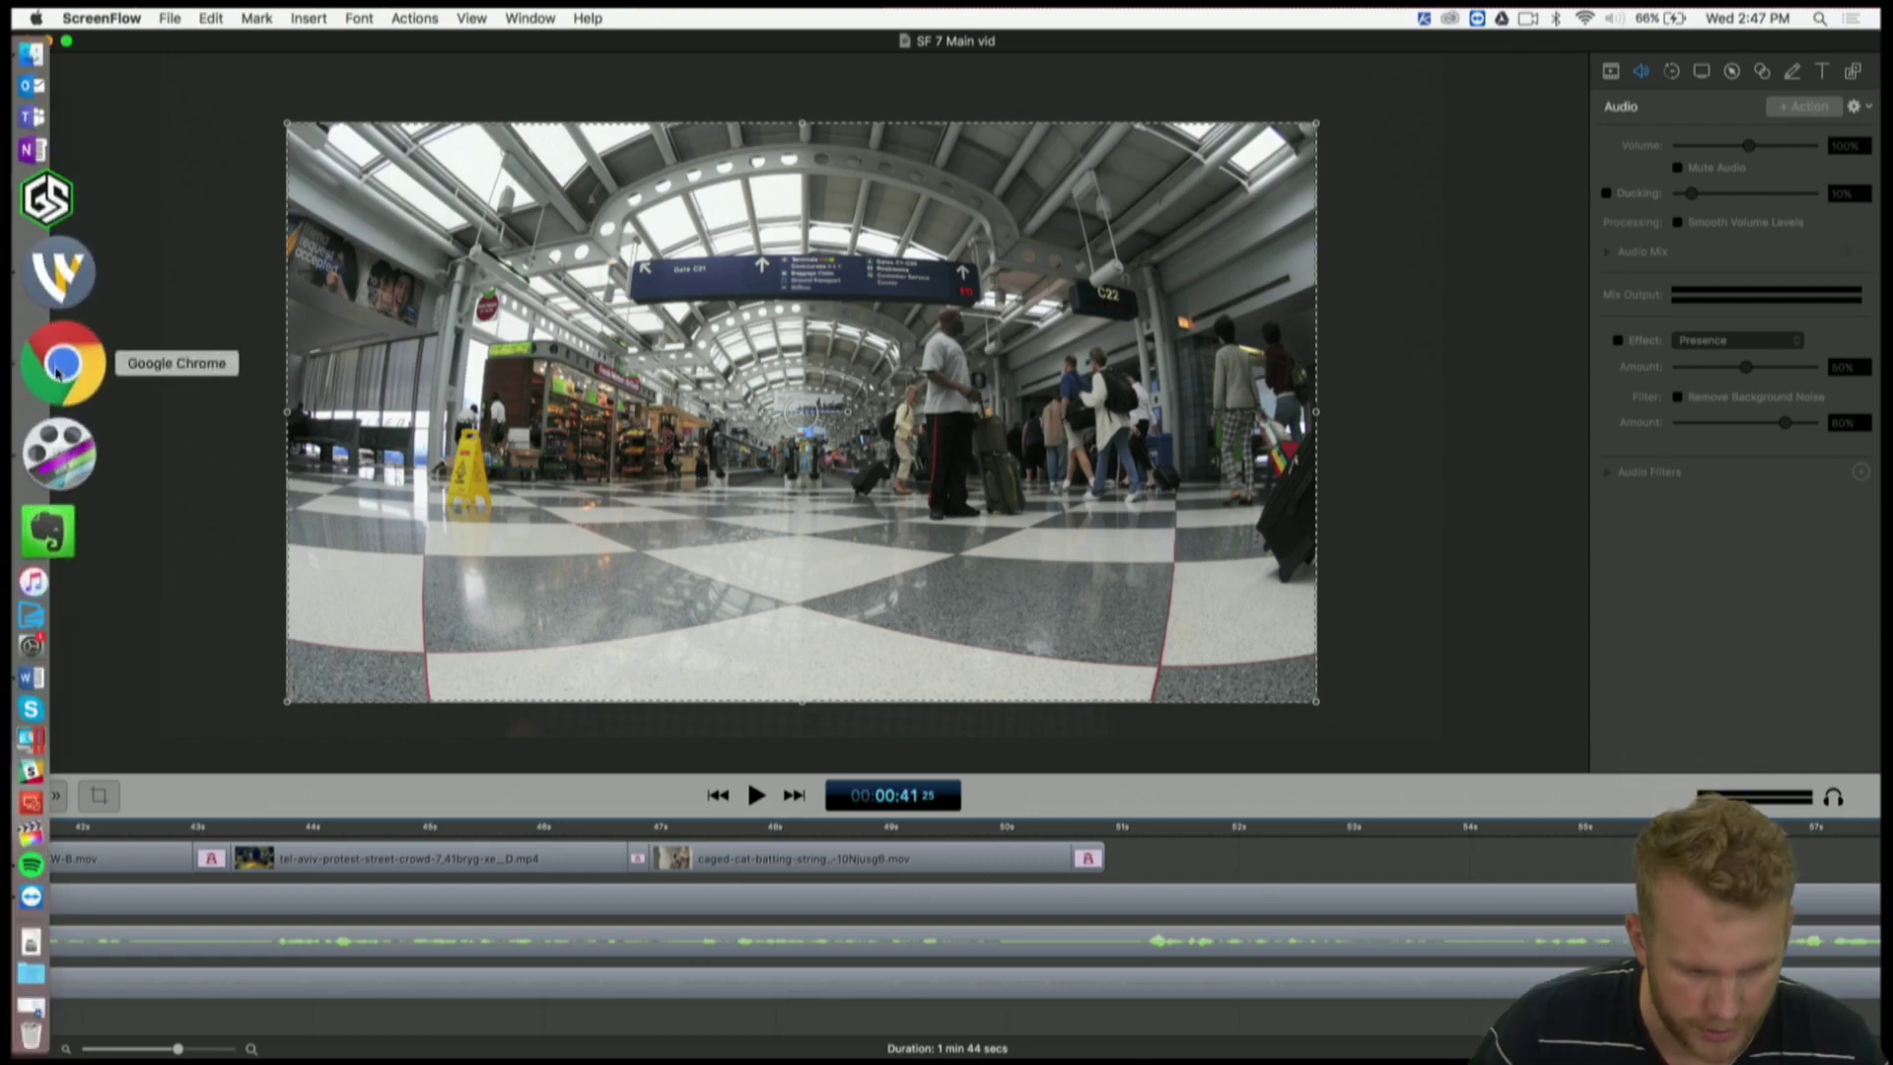
# - Switch to Google Chrome, find the VideoBlocks stock footage page in a new tab, and turn off the Membership Content filter
pyautogui.click(55, 359)
pyautogui.click(346, 59)
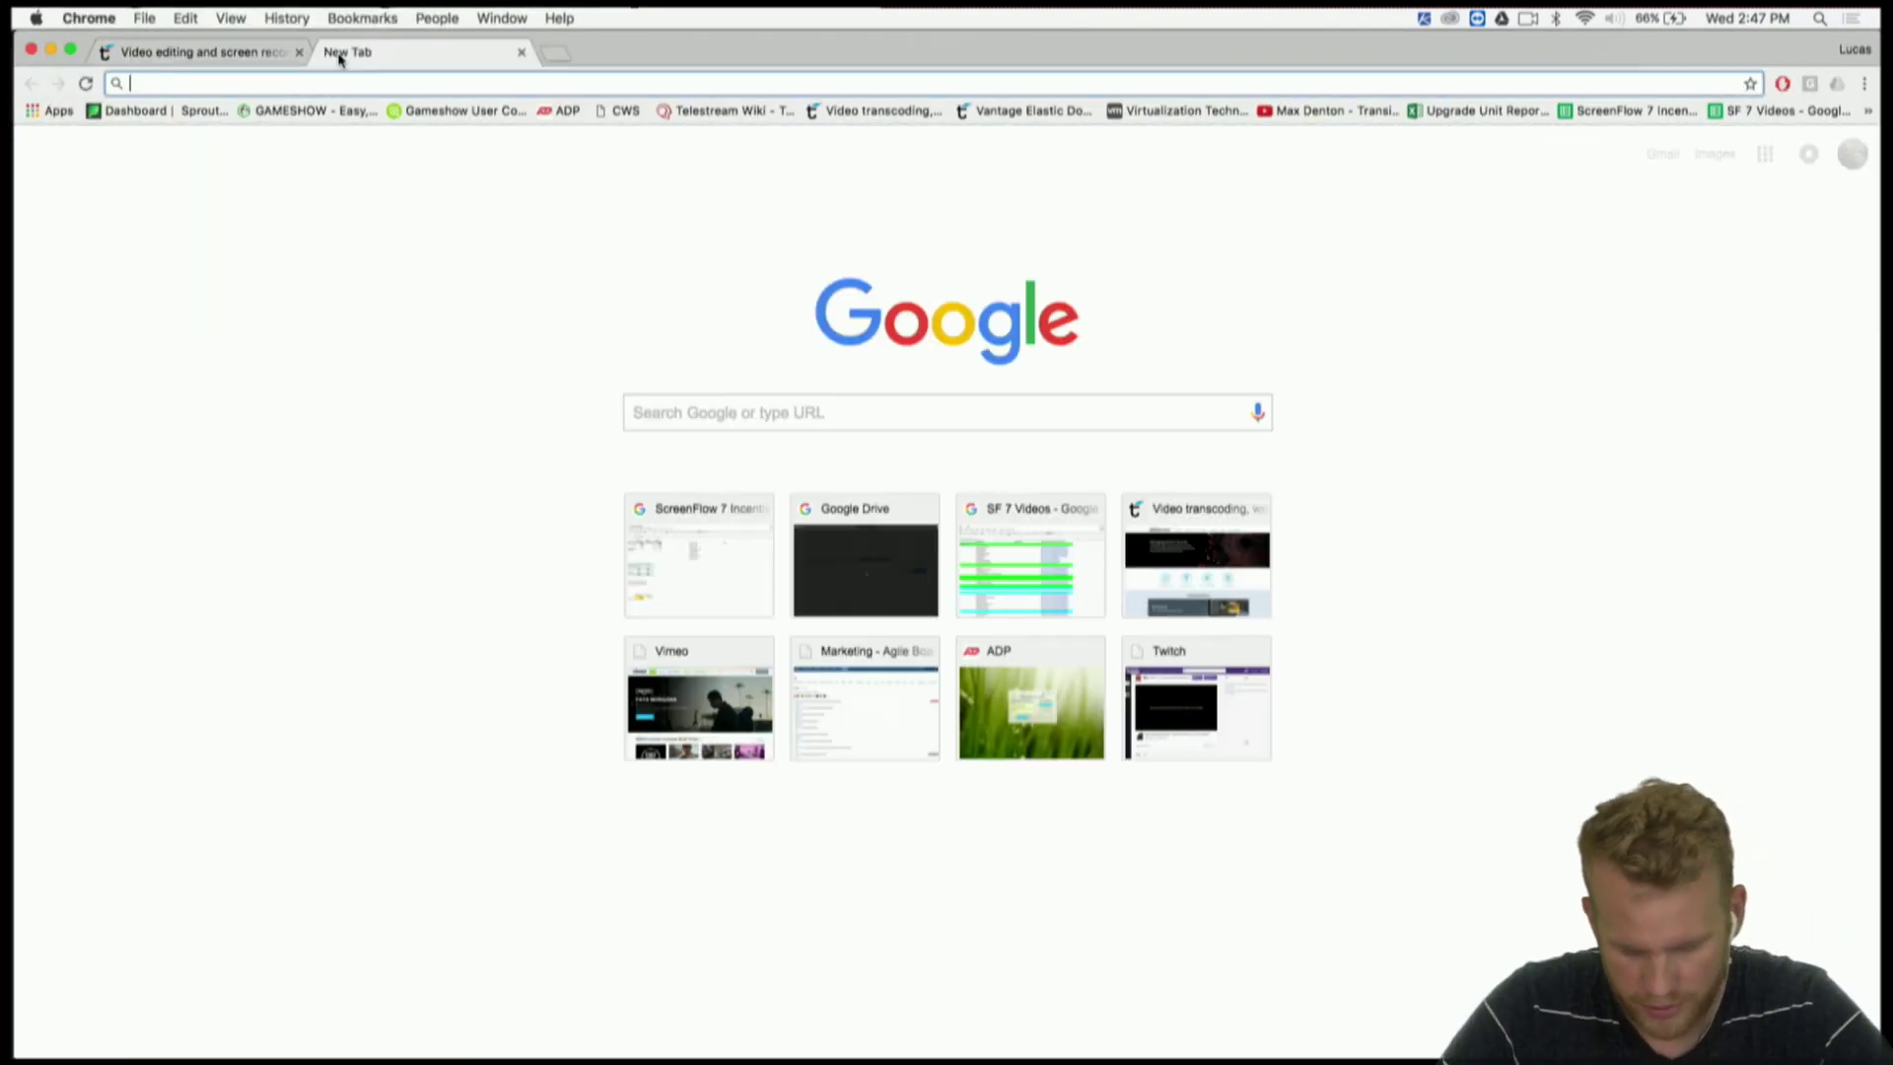
pyautogui.write('video cli')
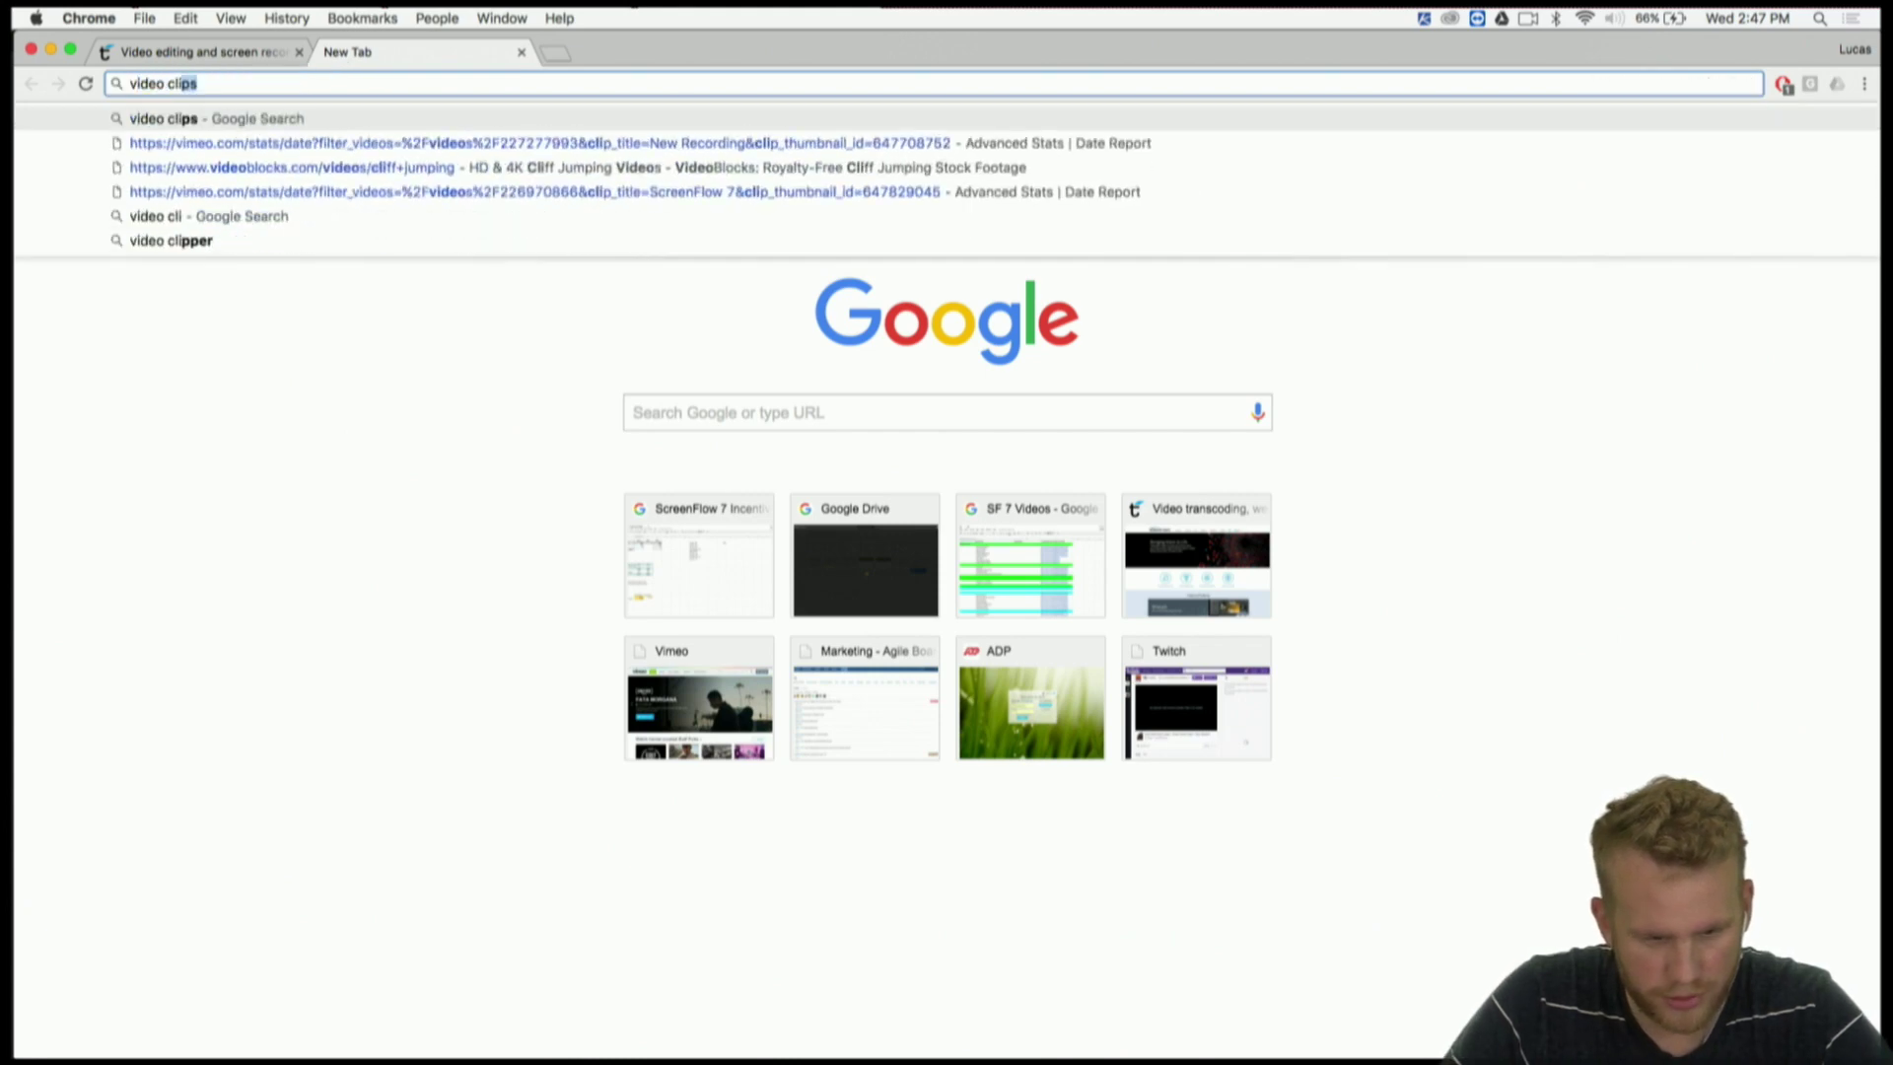
pyautogui.write('\\\\\\')
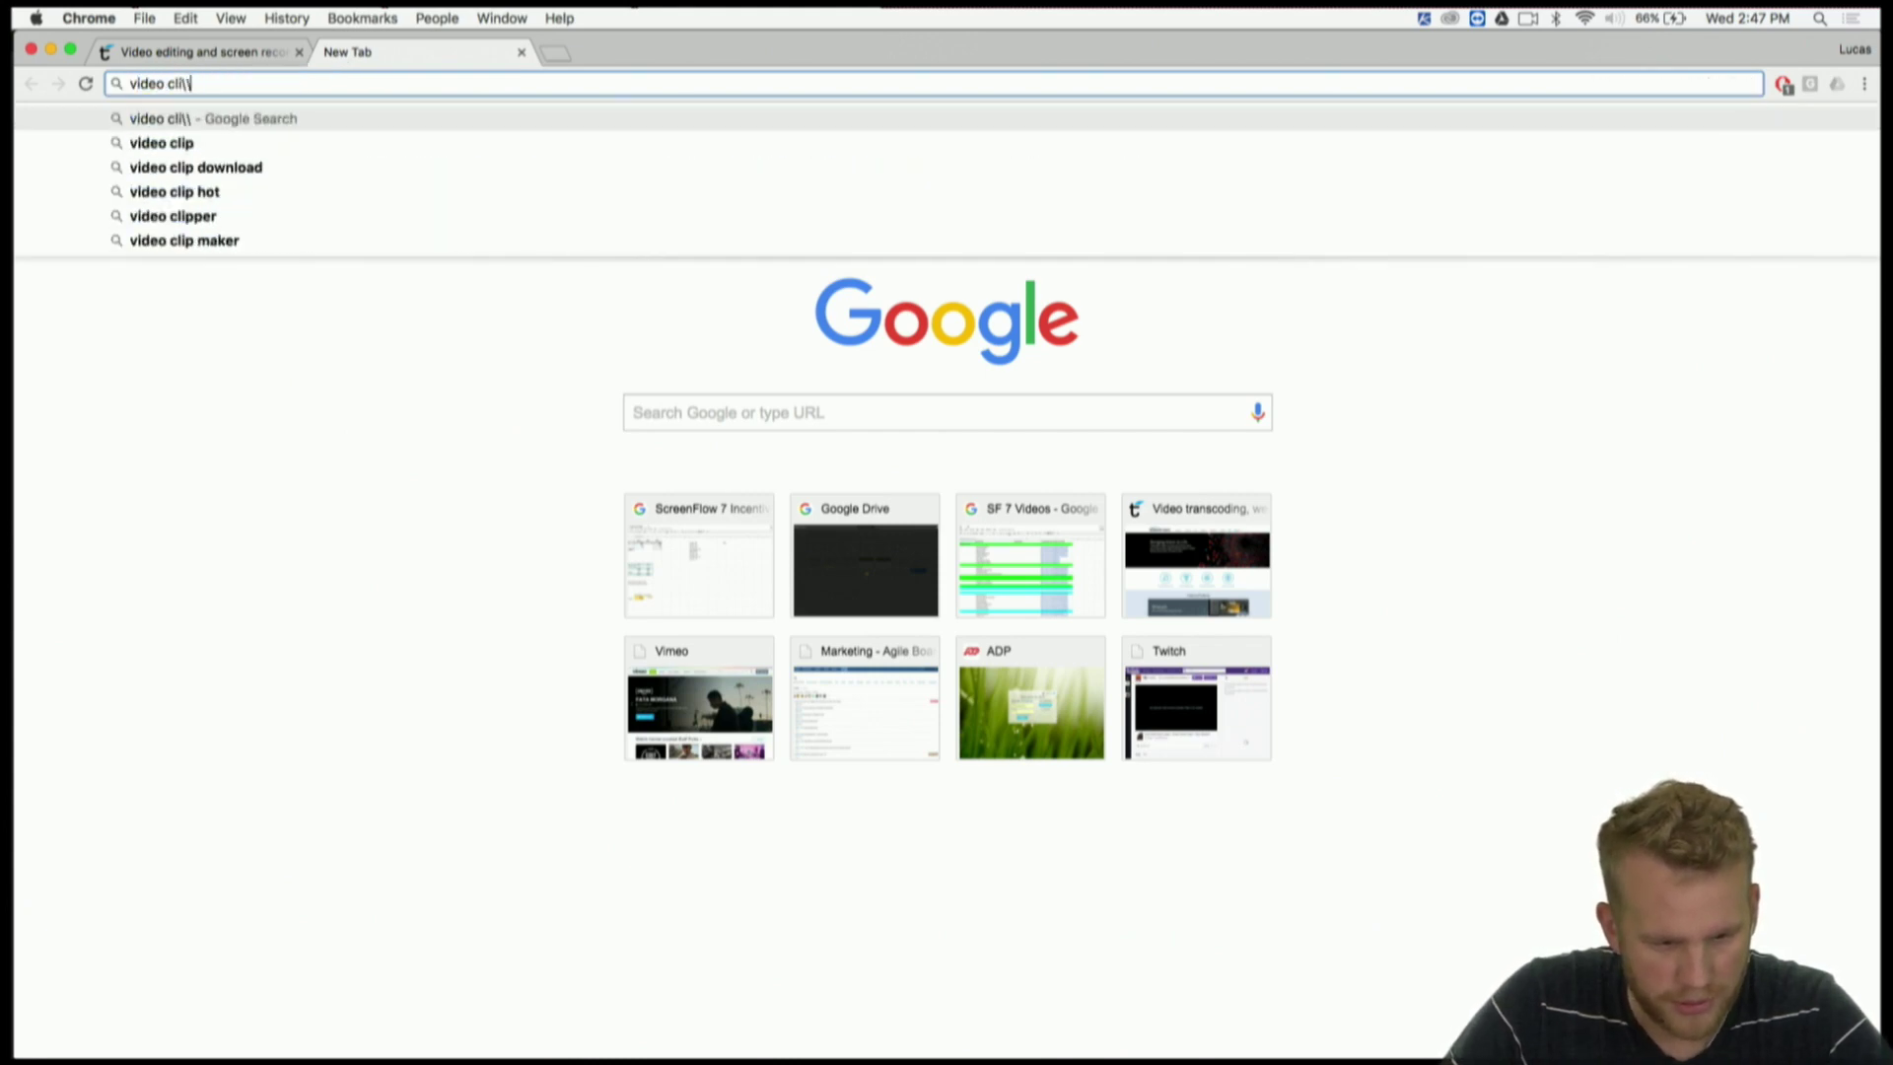
pyautogui.press('BackSpace')
pyautogui.press('BackSpace')
pyautogui.press('BackSpace')
pyautogui.press('BackSpace')
pyautogui.press('BackSpace')
pyautogui.press('BackSpace')
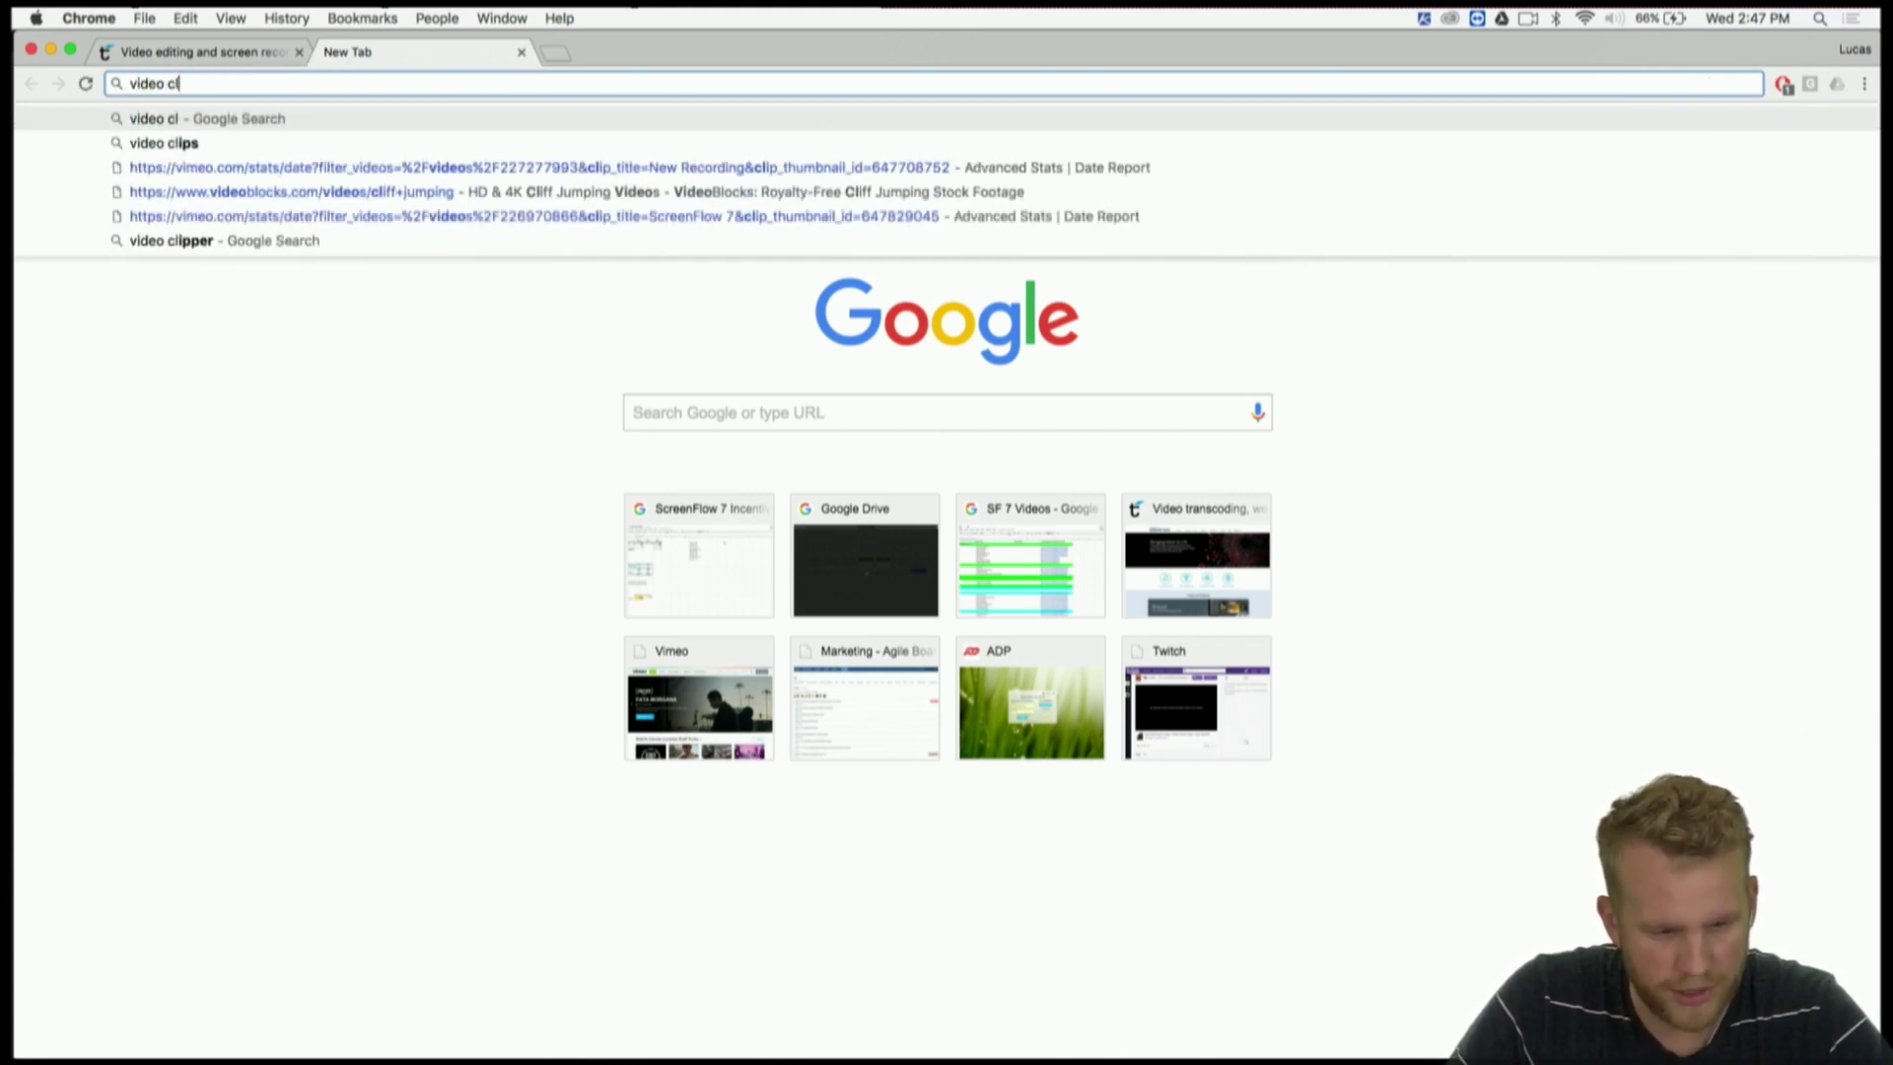
pyautogui.write('block')
pyautogui.press('Return')
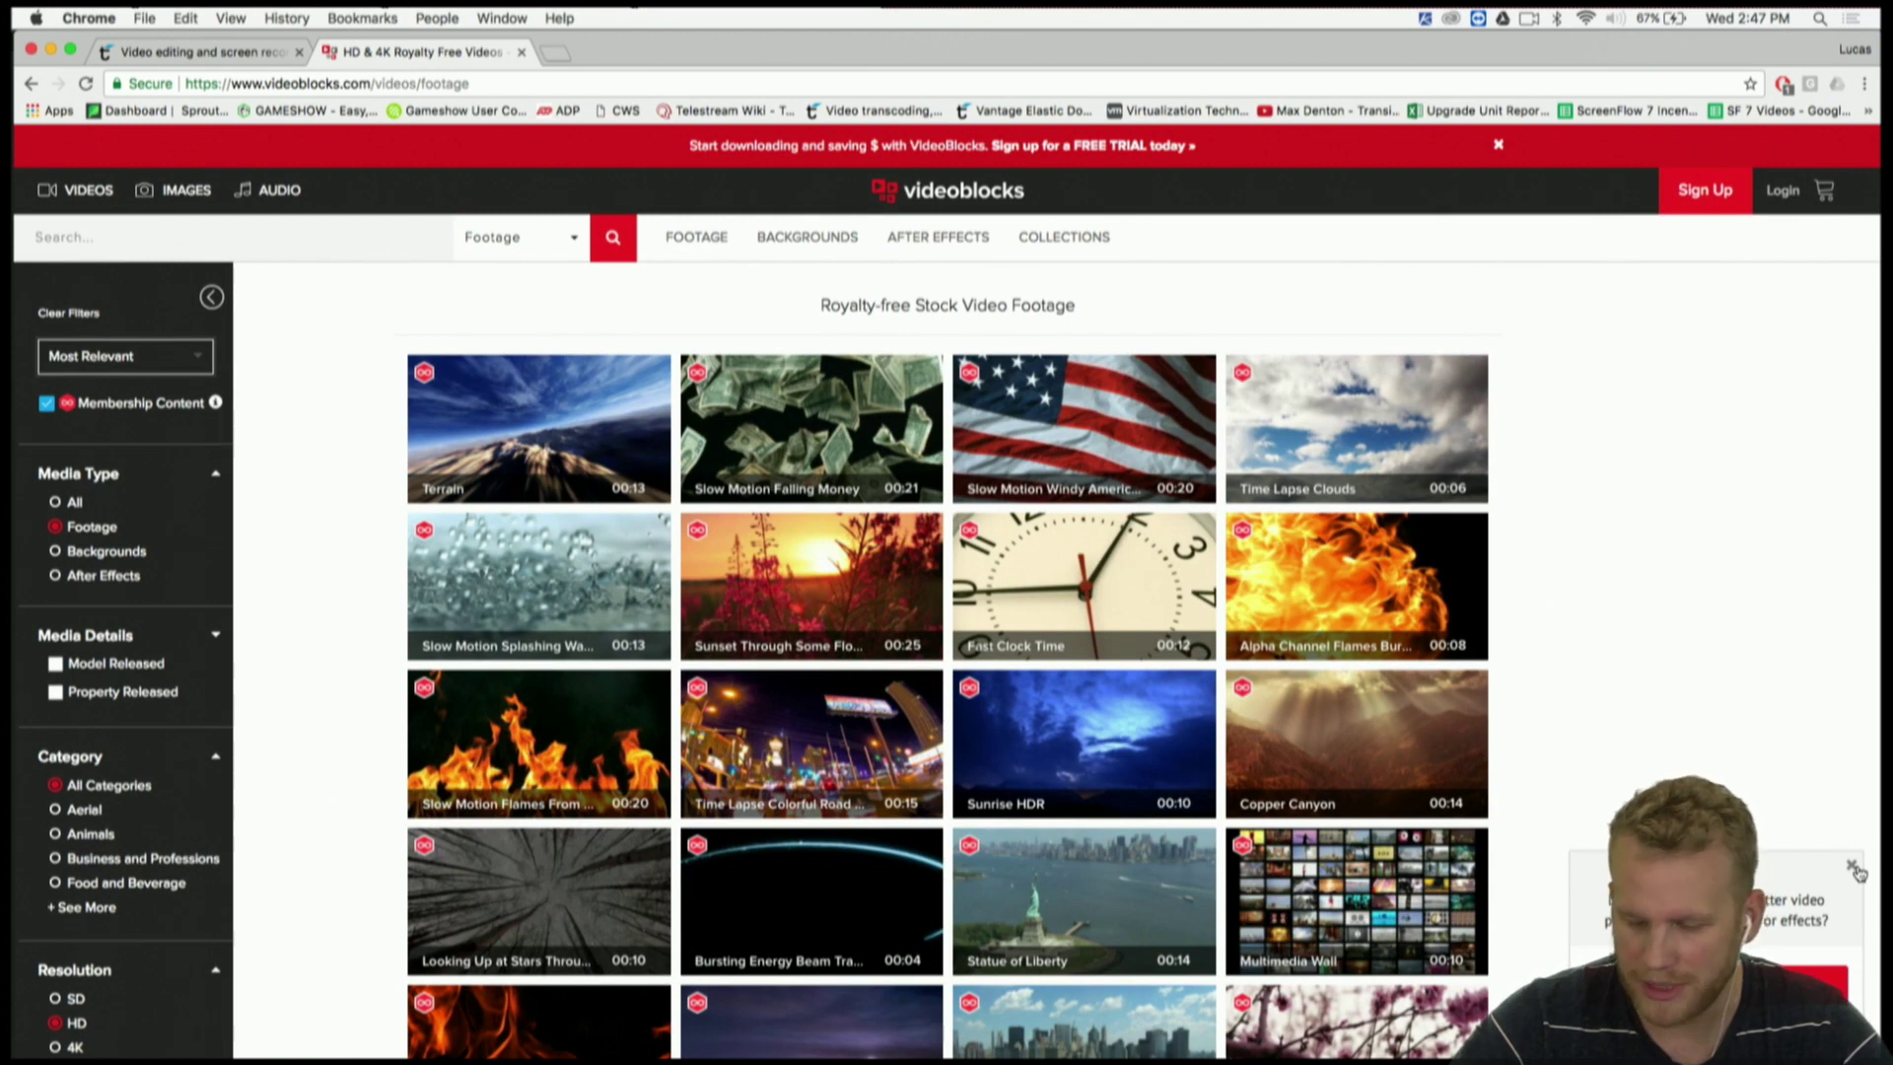
pyautogui.click(1853, 866)
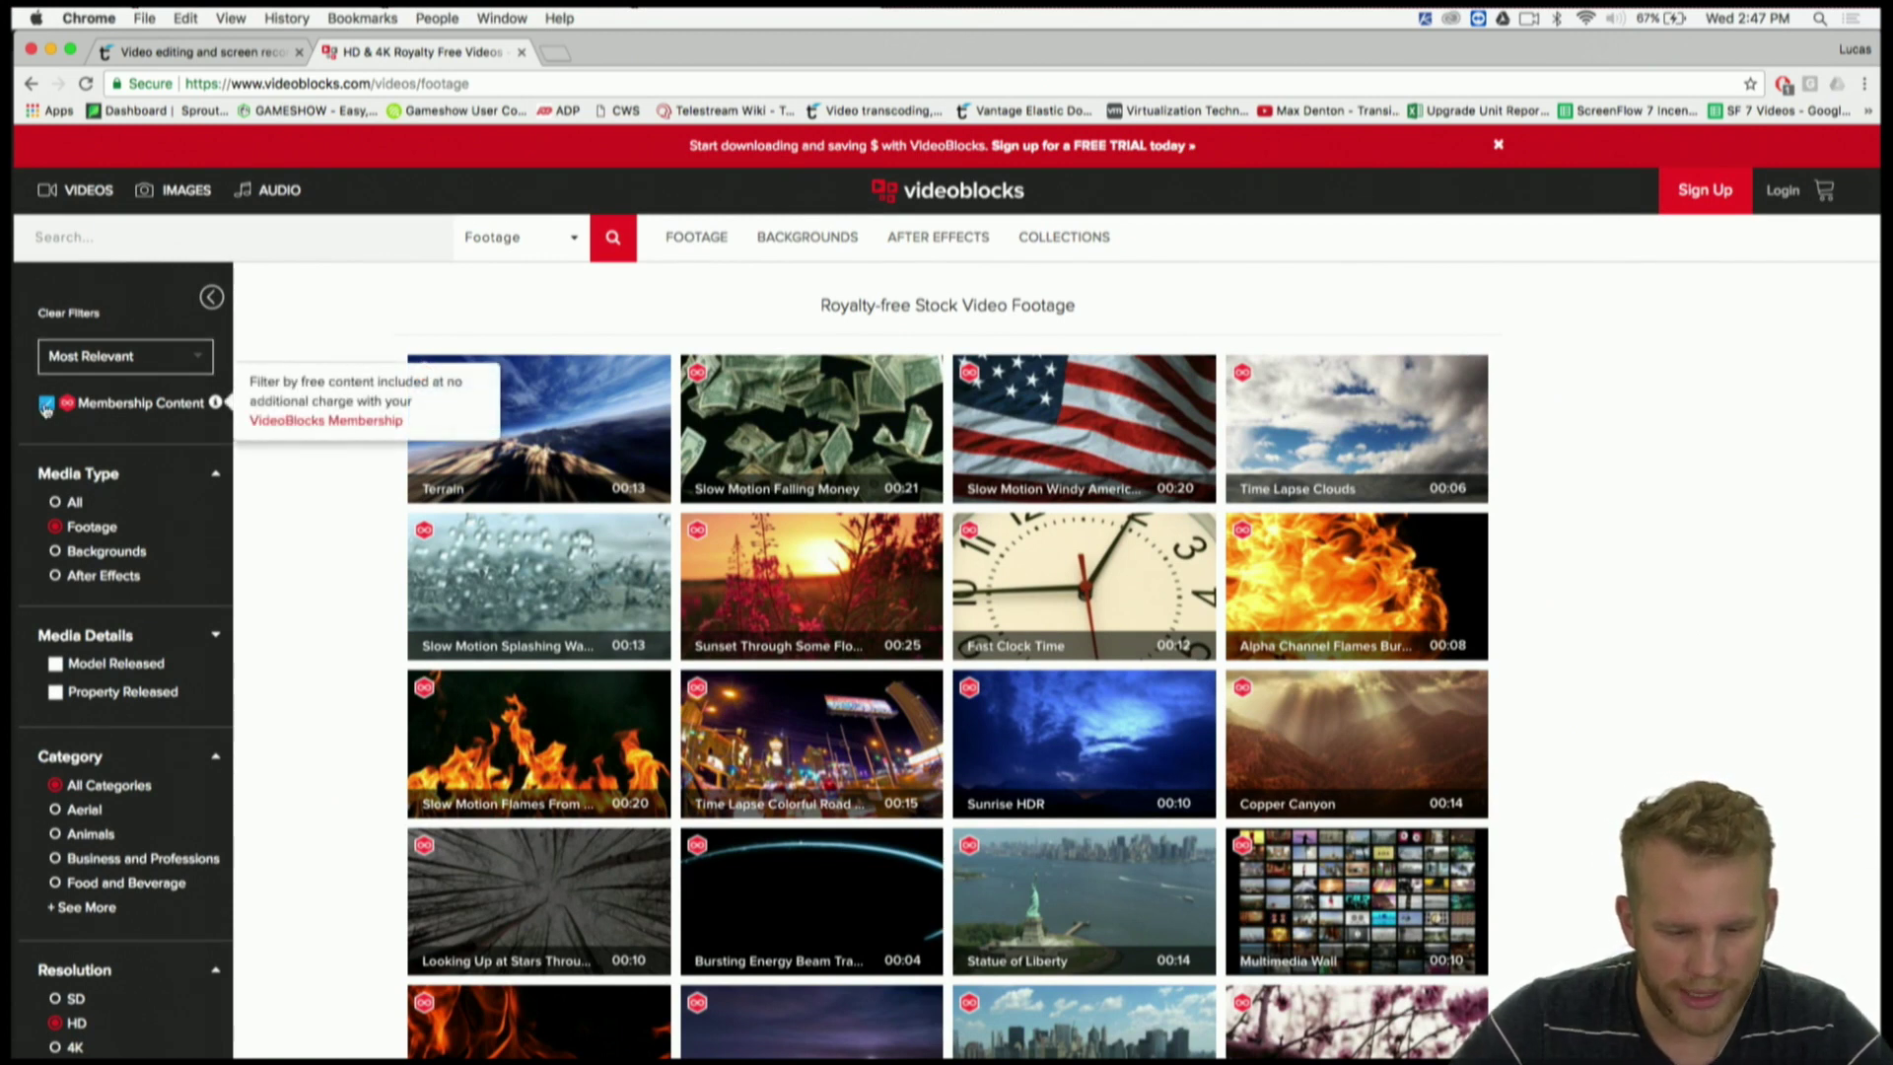
pyautogui.click(45, 407)
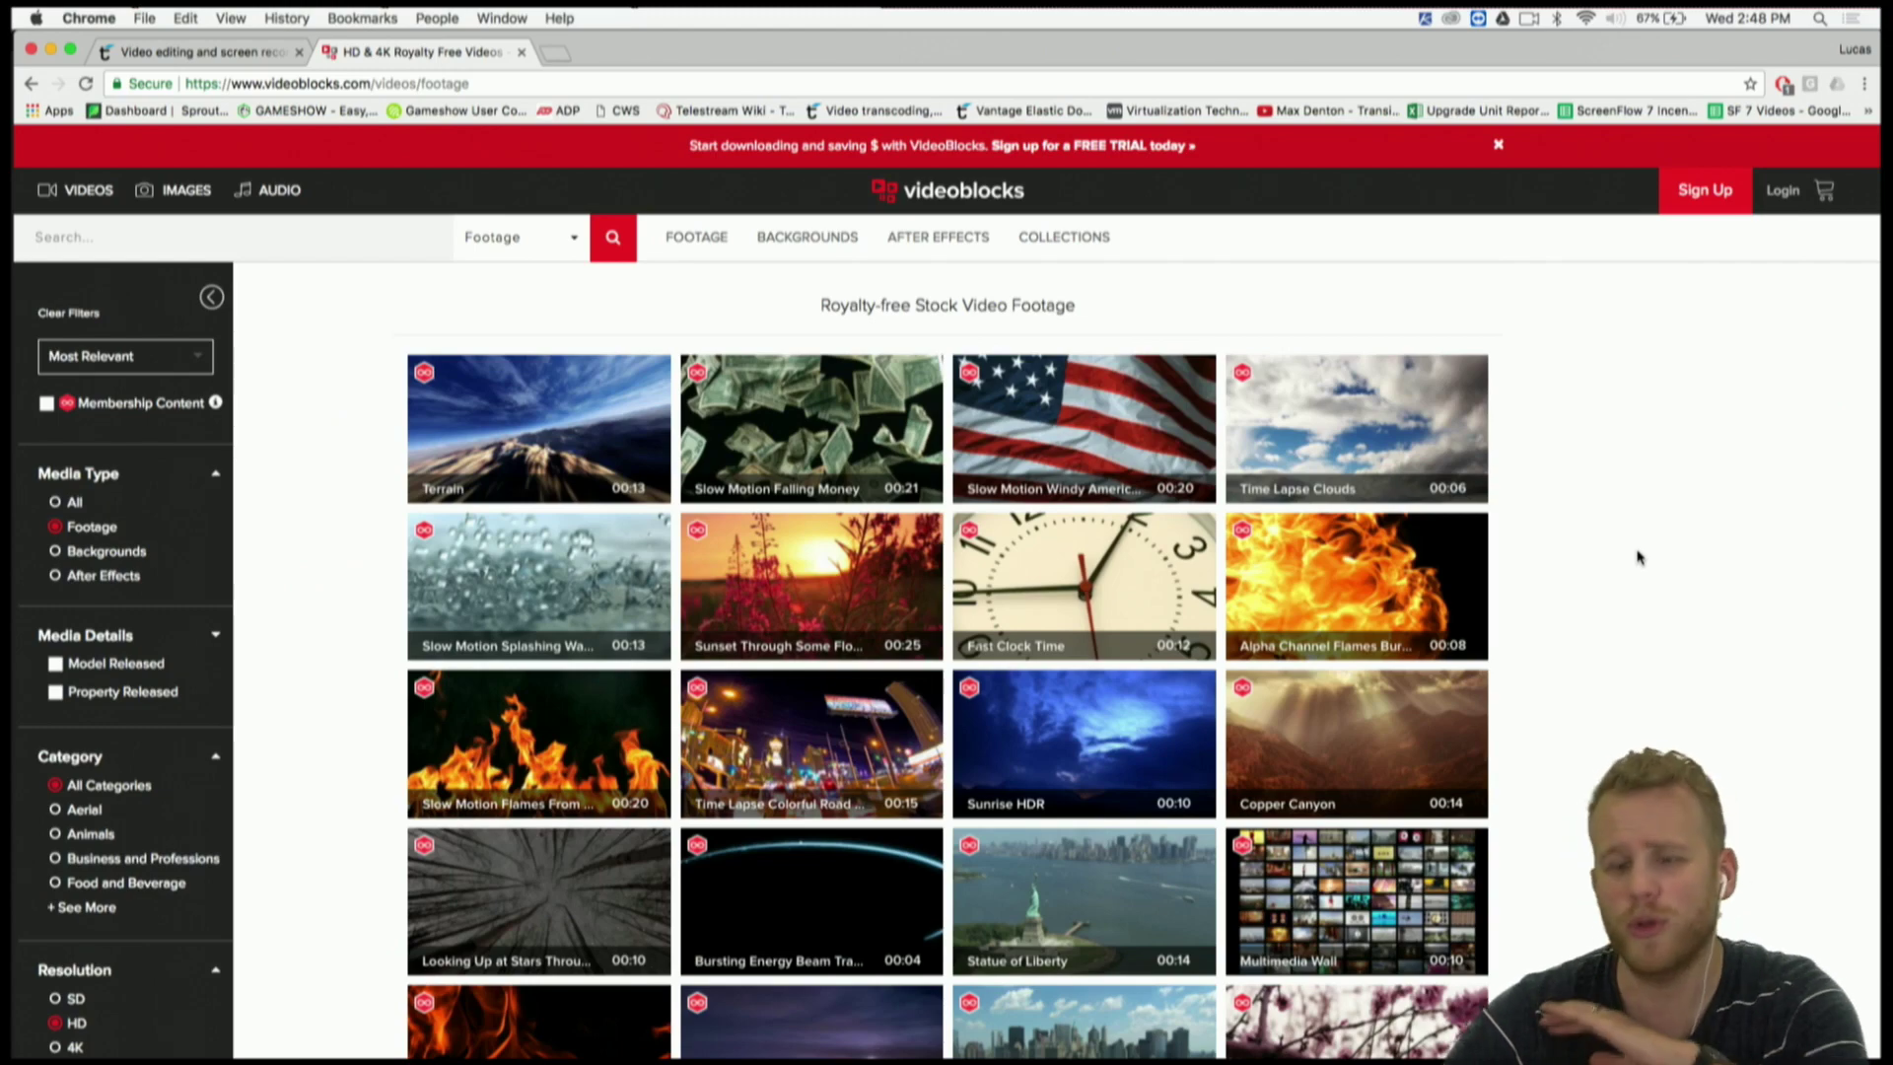
# - Switch to Finder, open the Video Clips folder inside Main SF video, and preview the clips down to grand-central-station-travelers
pyautogui.hotkey('ctrl', 'Up')
pyautogui.click(829, 296)
pyautogui.click(843, 398)
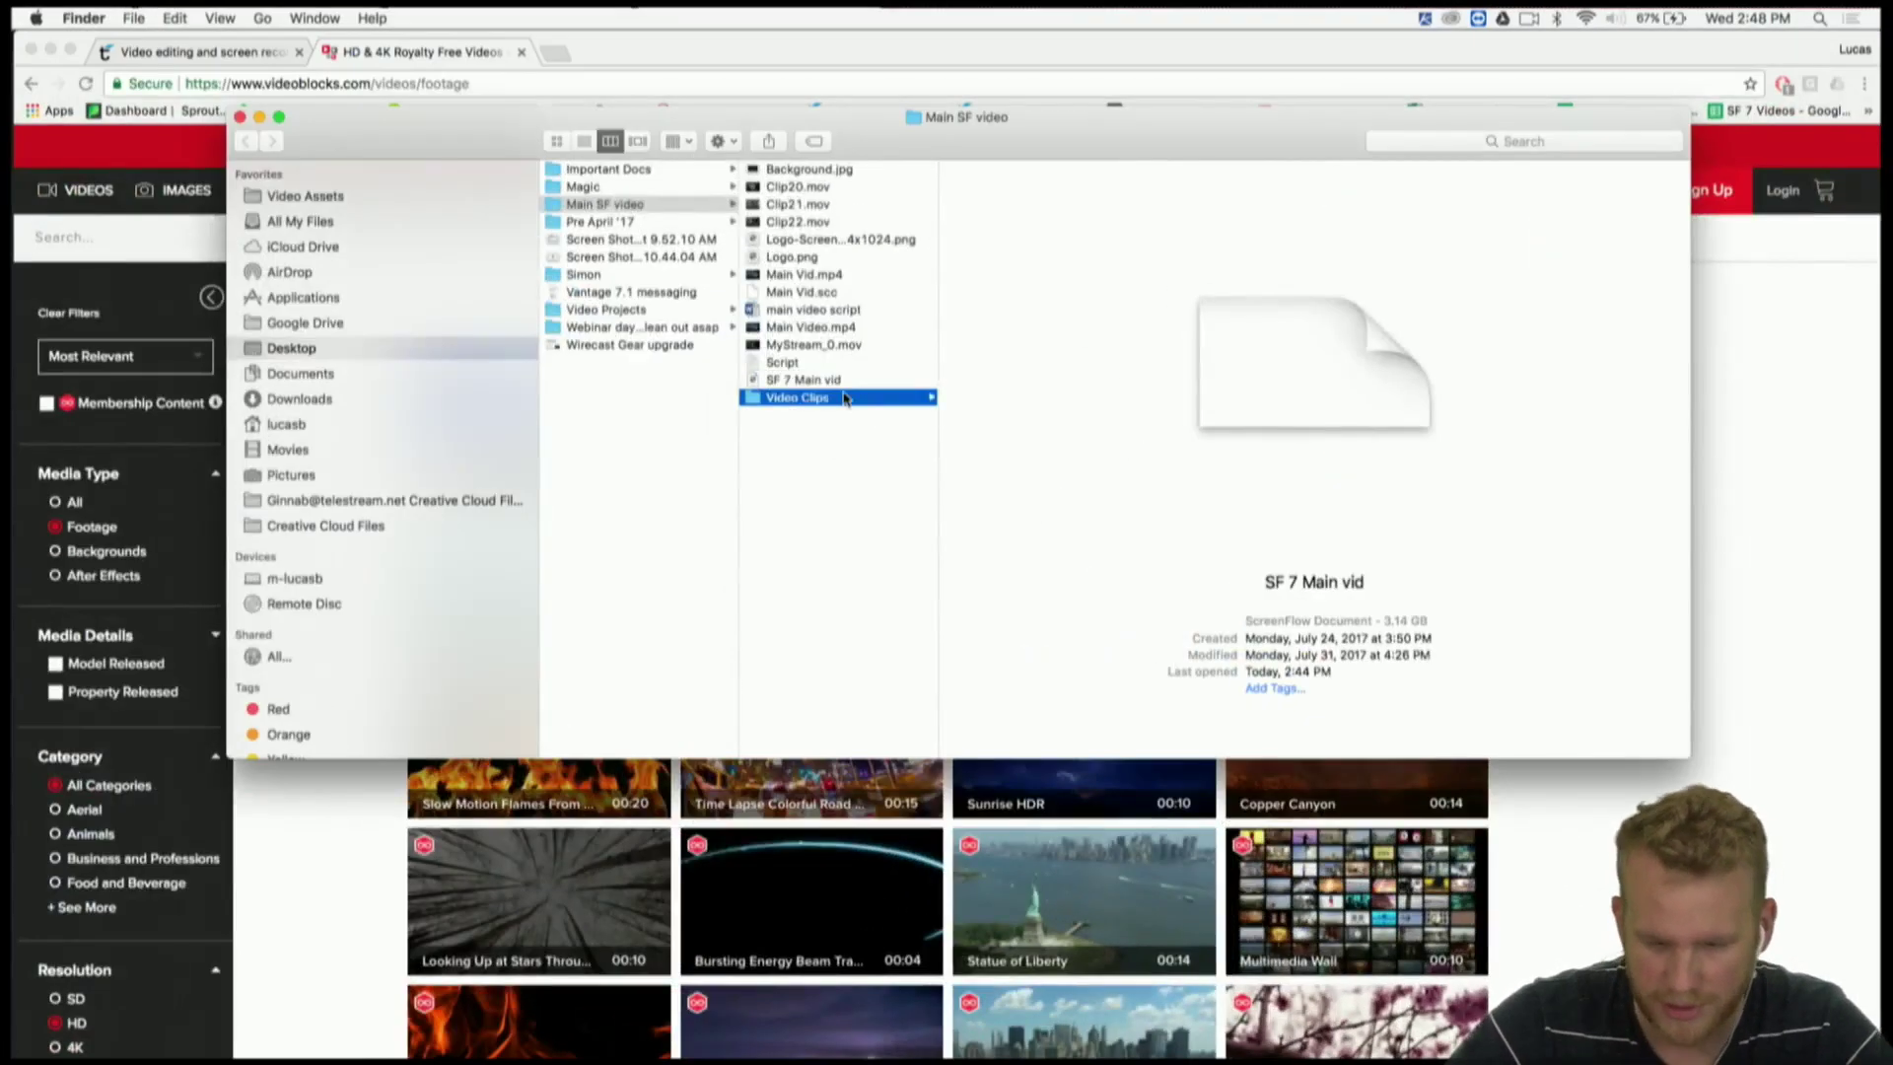
pyautogui.click(1042, 170)
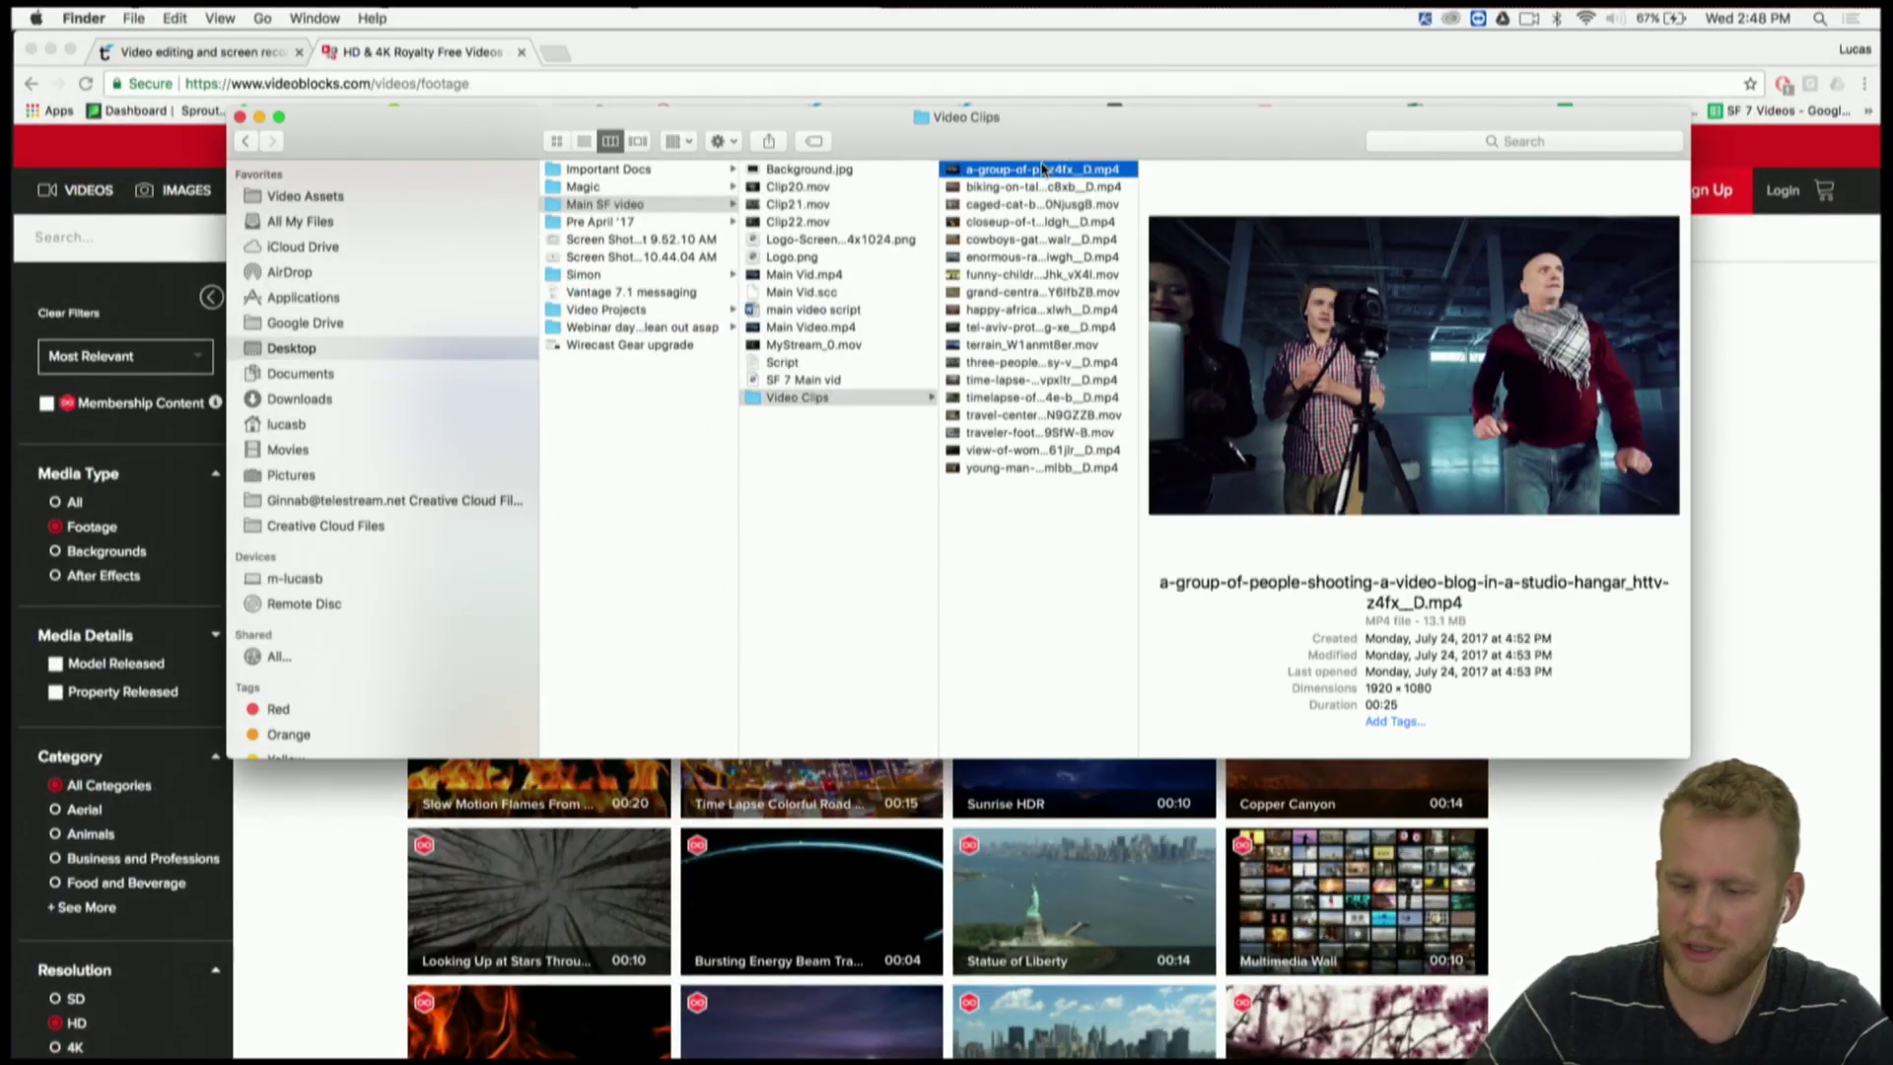
pyautogui.press('Down')
pyautogui.press('Down')
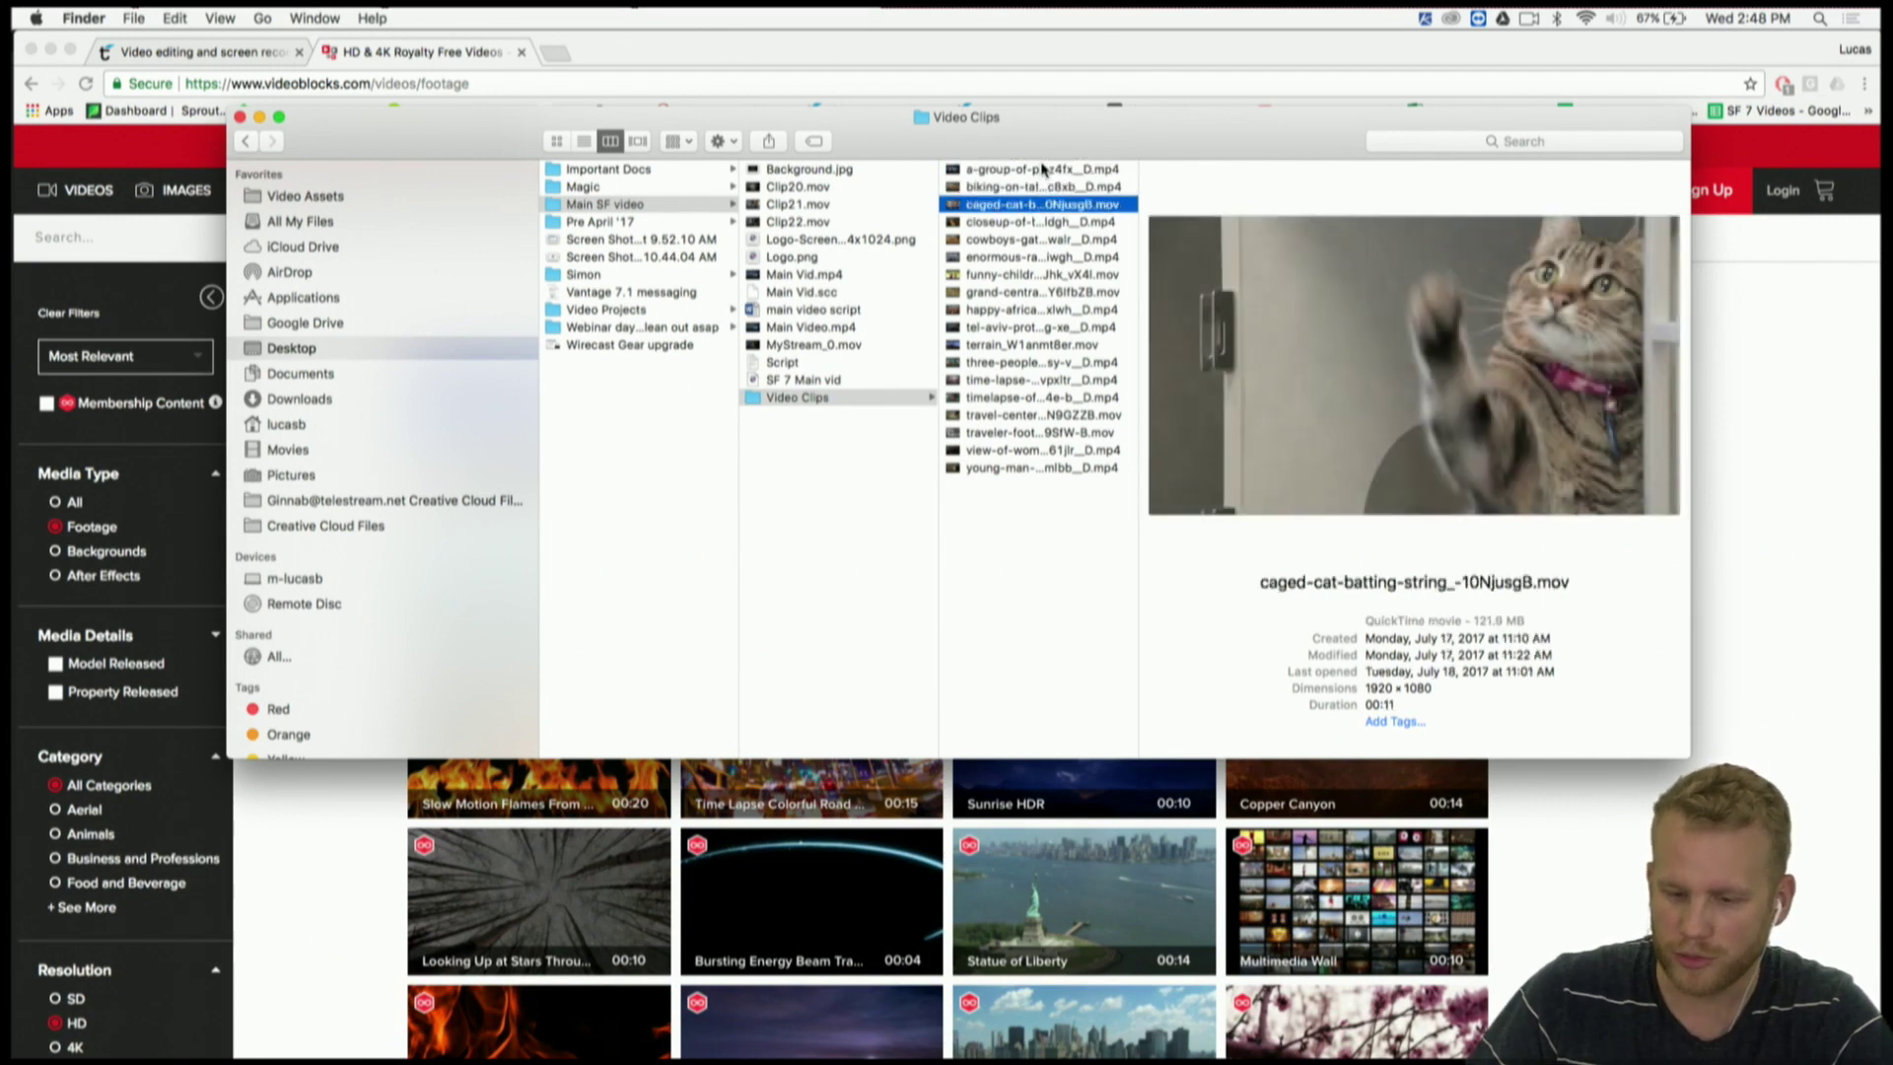
pyautogui.press('Down')
pyautogui.press('Down')
pyautogui.press('Down')
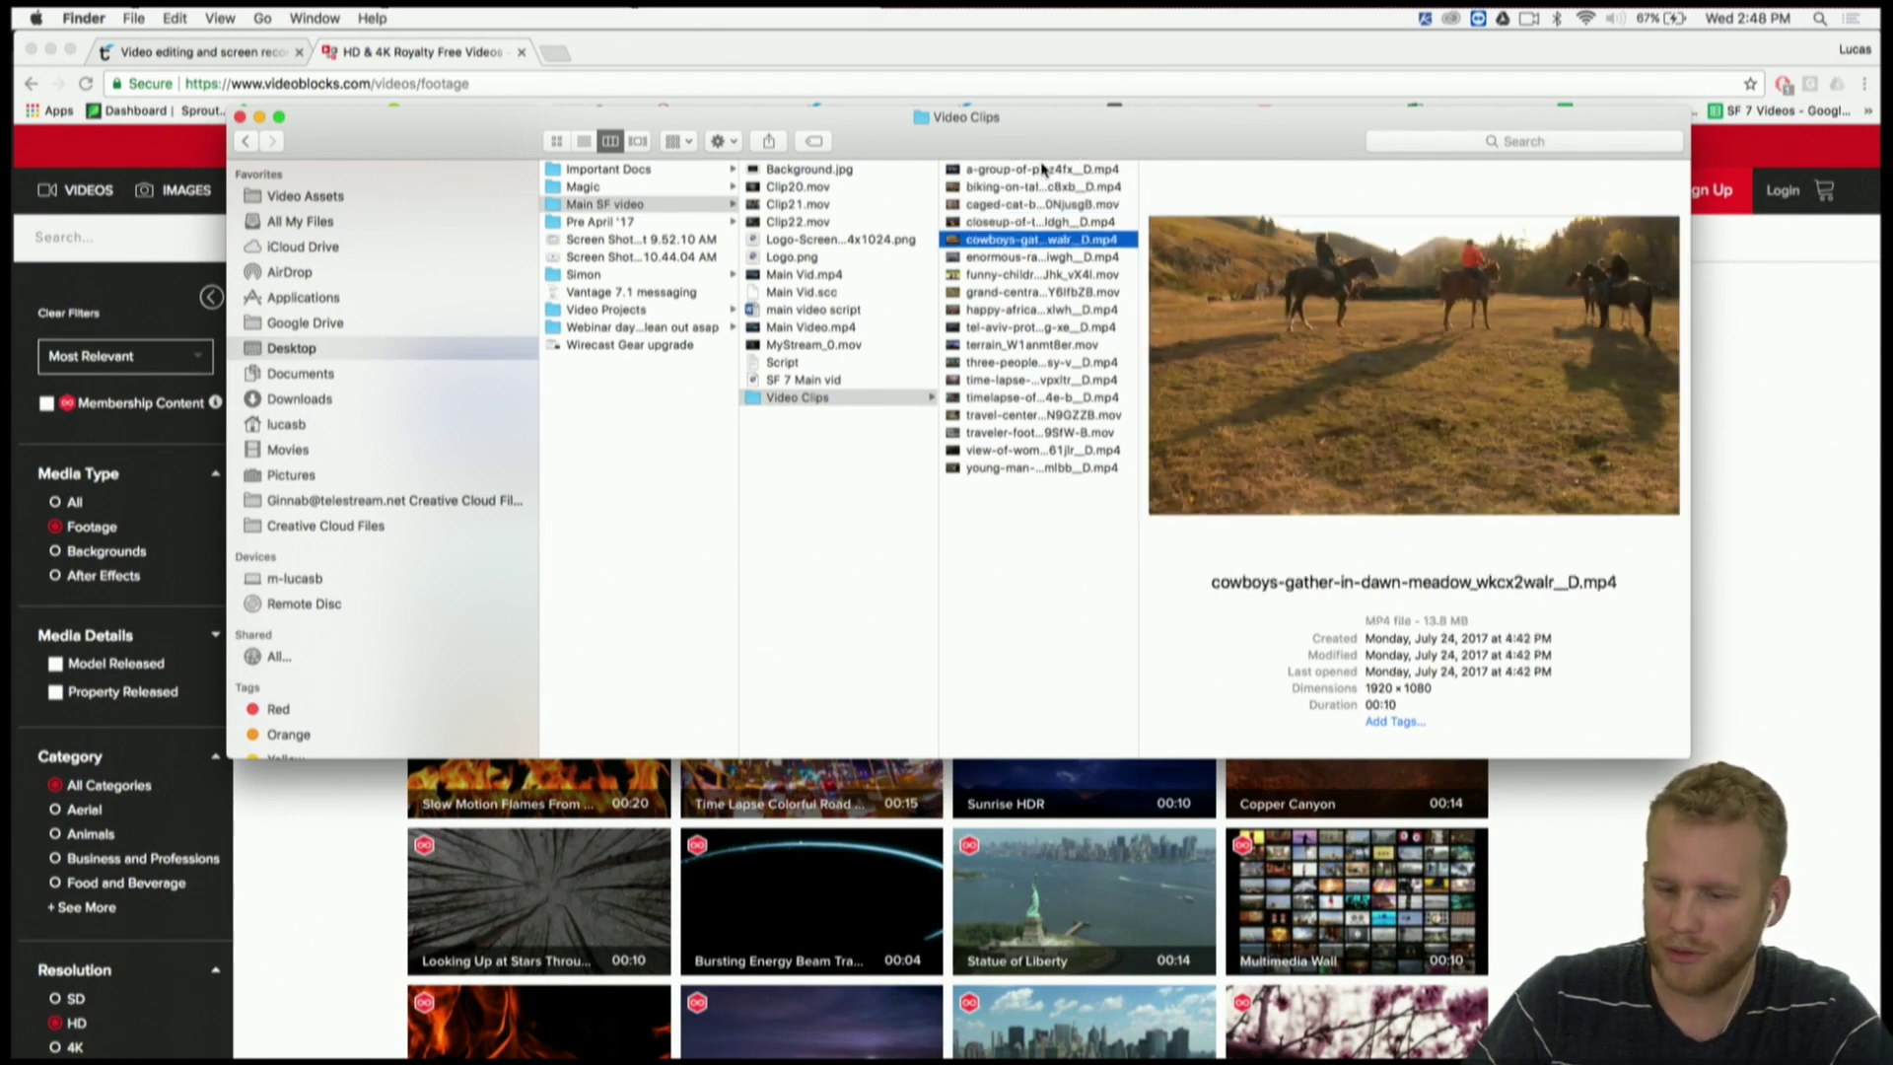
pyautogui.press('Down')
pyautogui.press('Down')
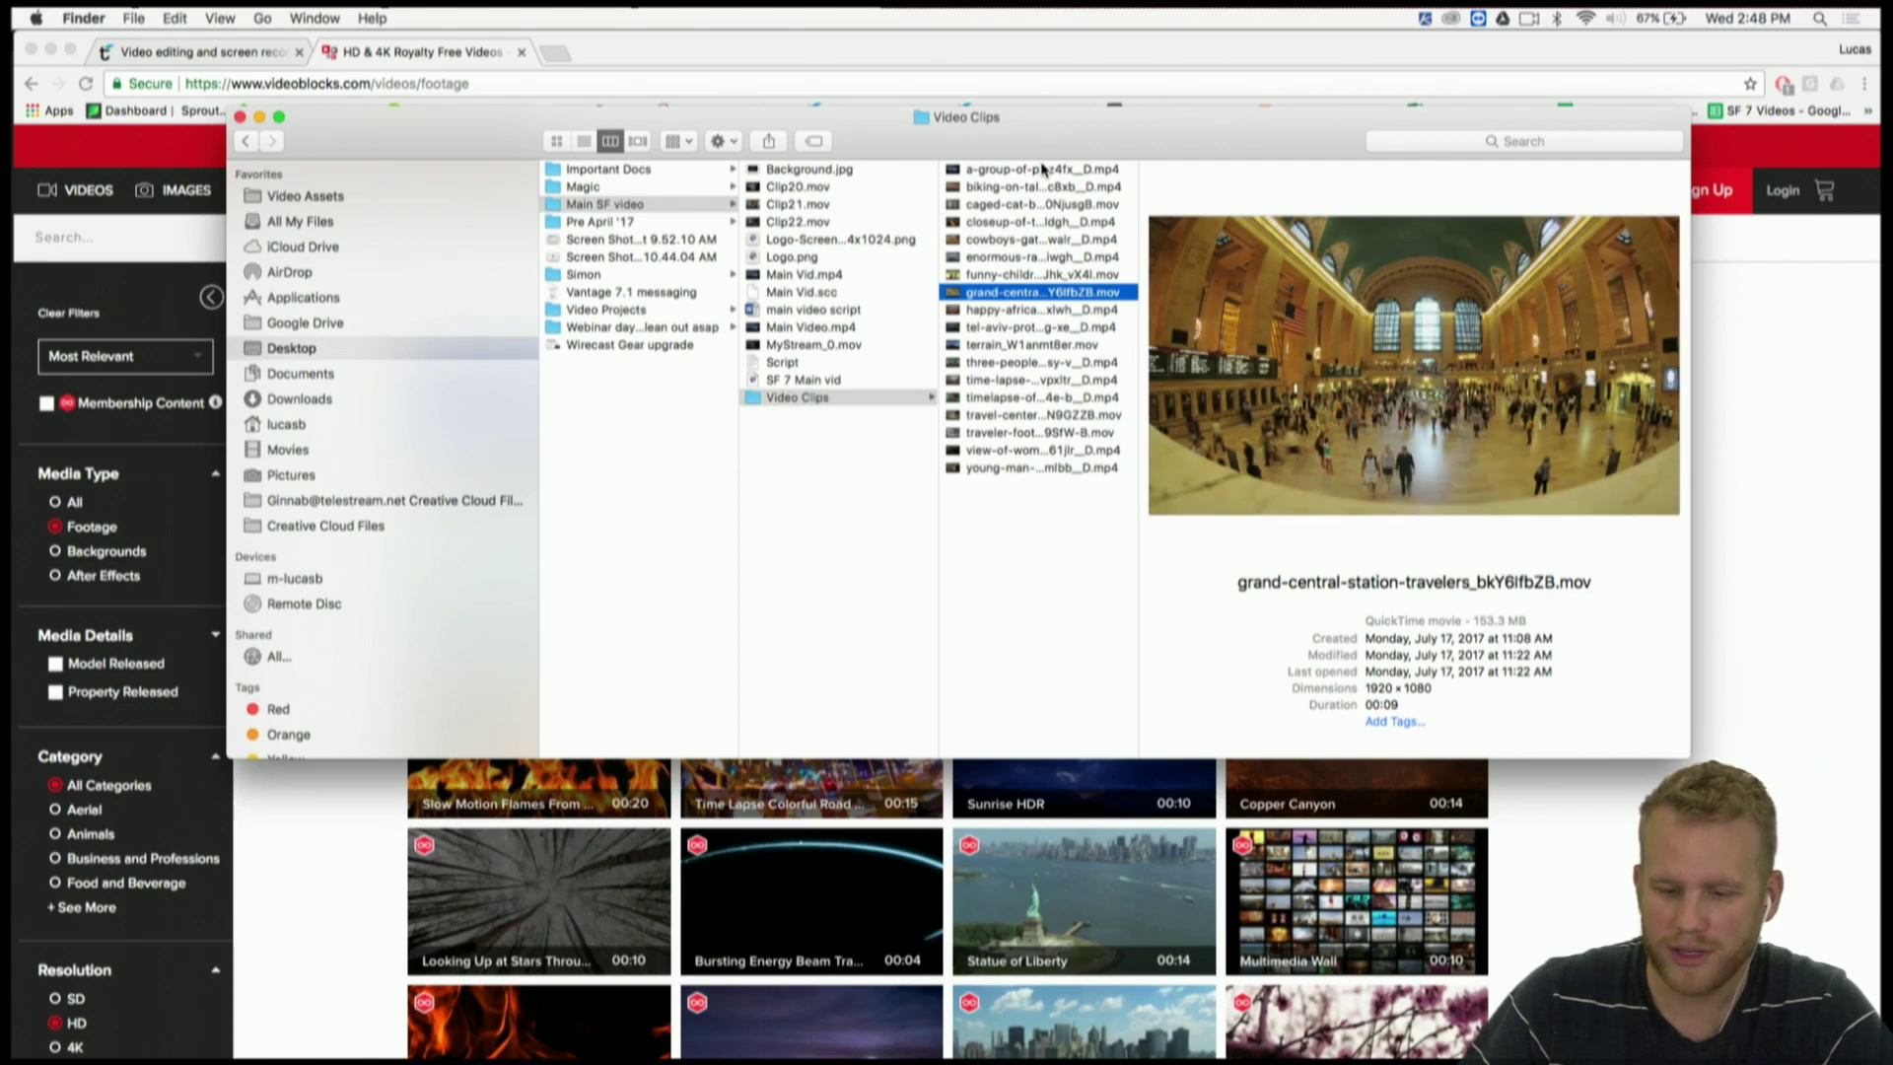
# - Preview the funny-children-girl-eating-strawberries clip with its file details, and clear the clip selection
pyautogui.press('Up')
pyautogui.moveTo(1430, 311)
pyautogui.click(1413, 367)
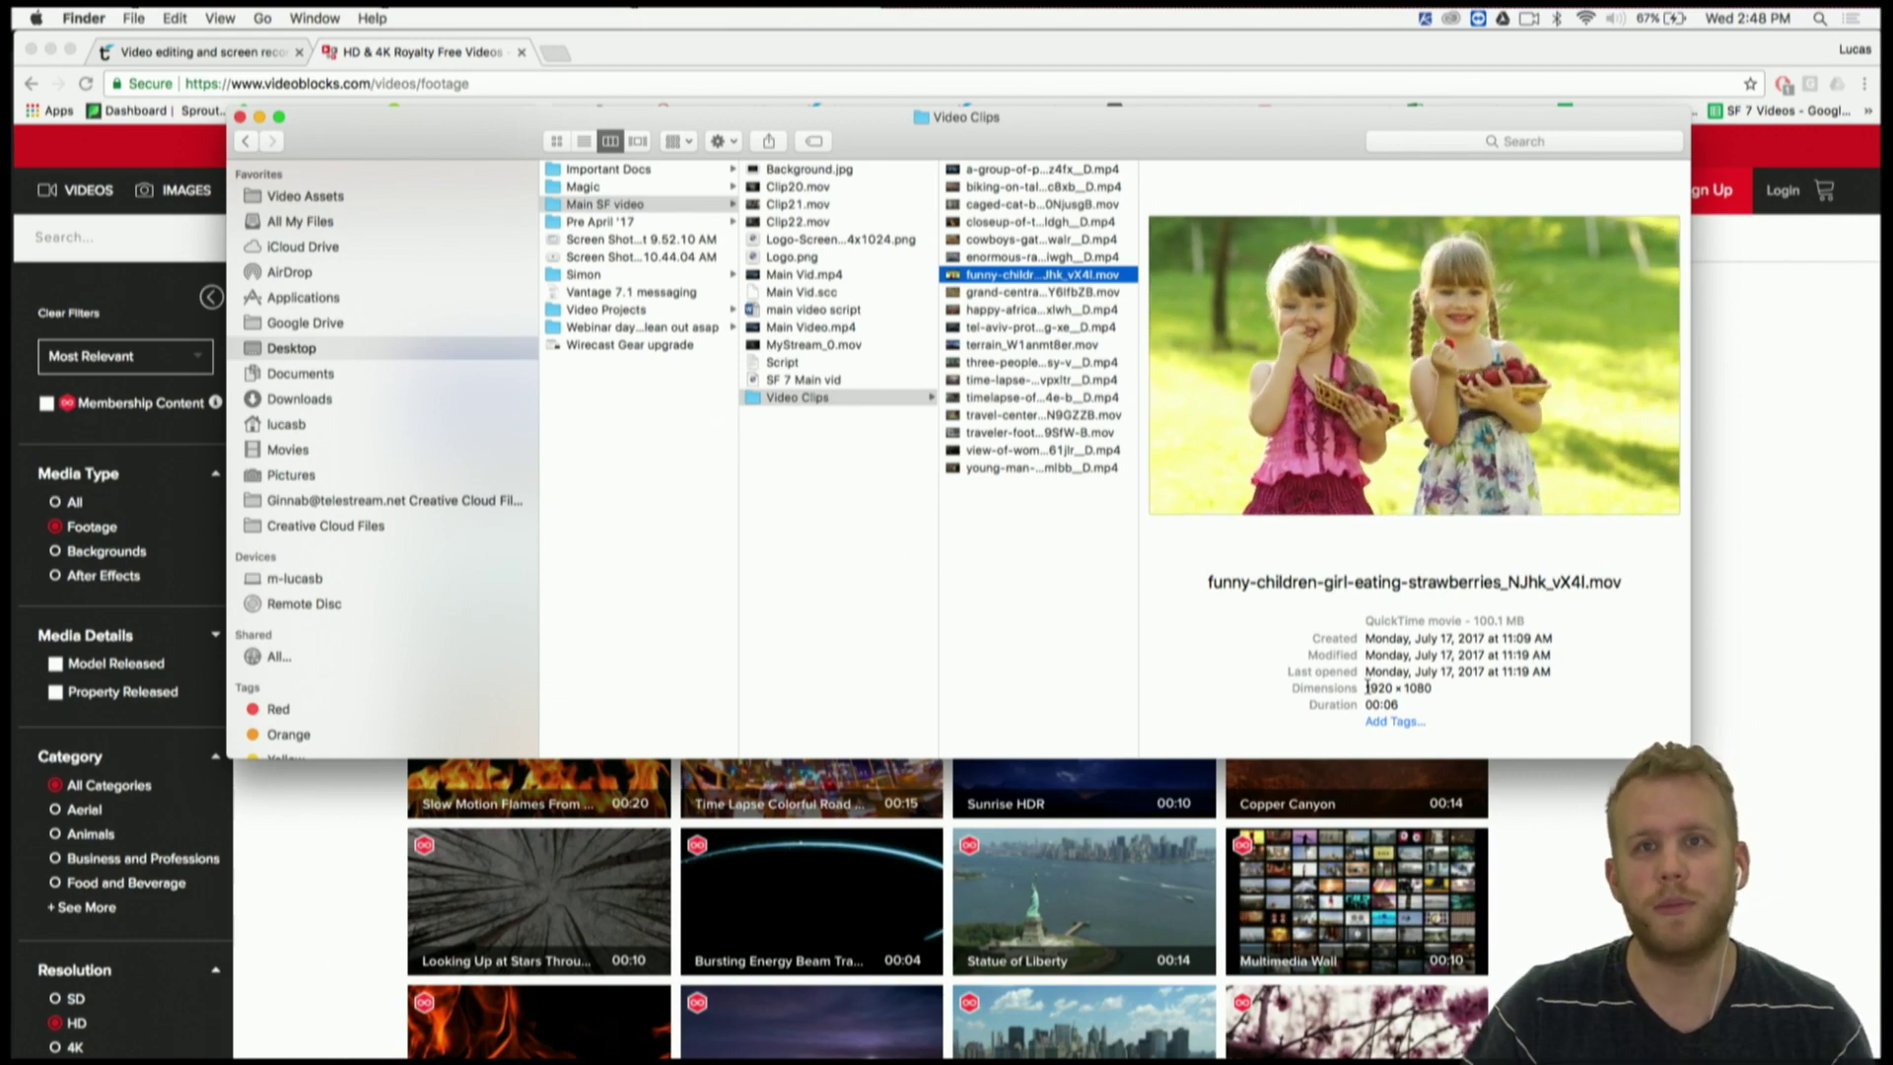
pyautogui.click(1004, 542)
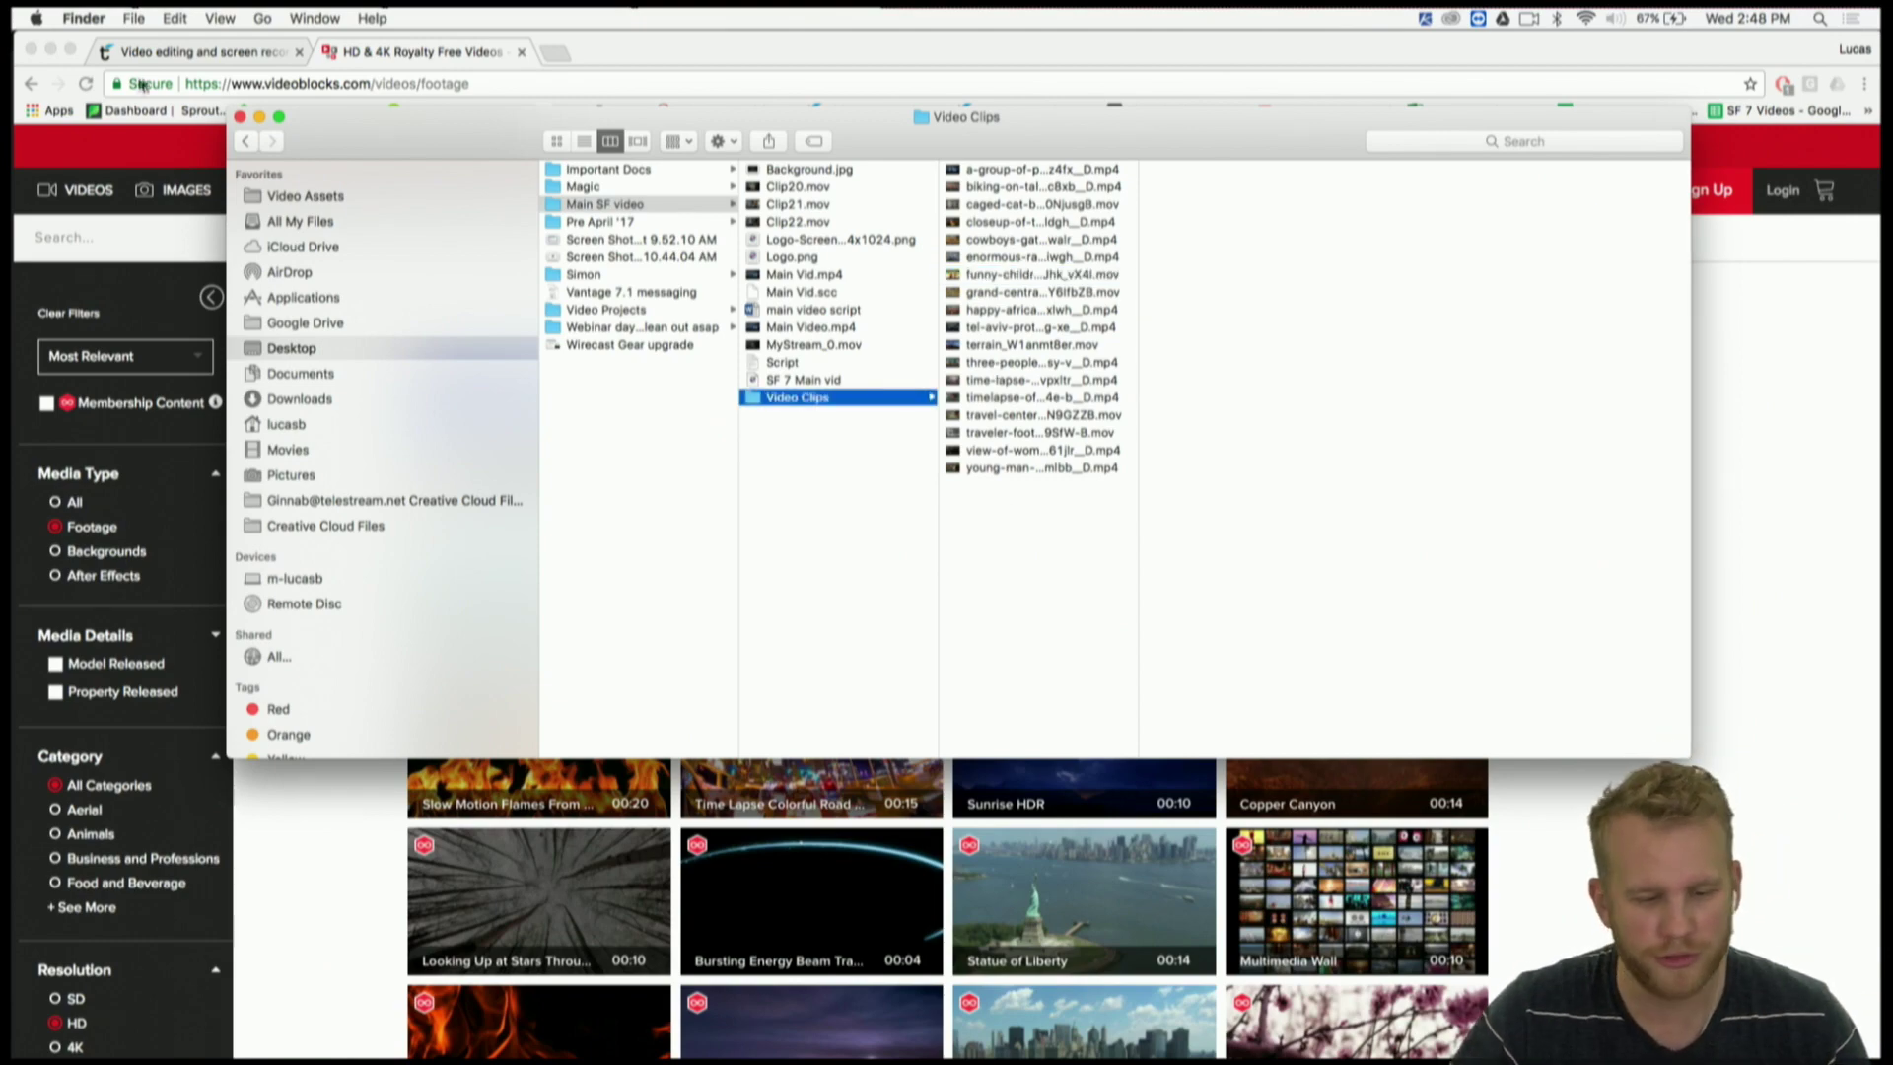
# - Close the Video Clips folder window and the VideoBlocks page, and return to the SF 7 Main vid project in ScreenFlow
pyautogui.click(240, 118)
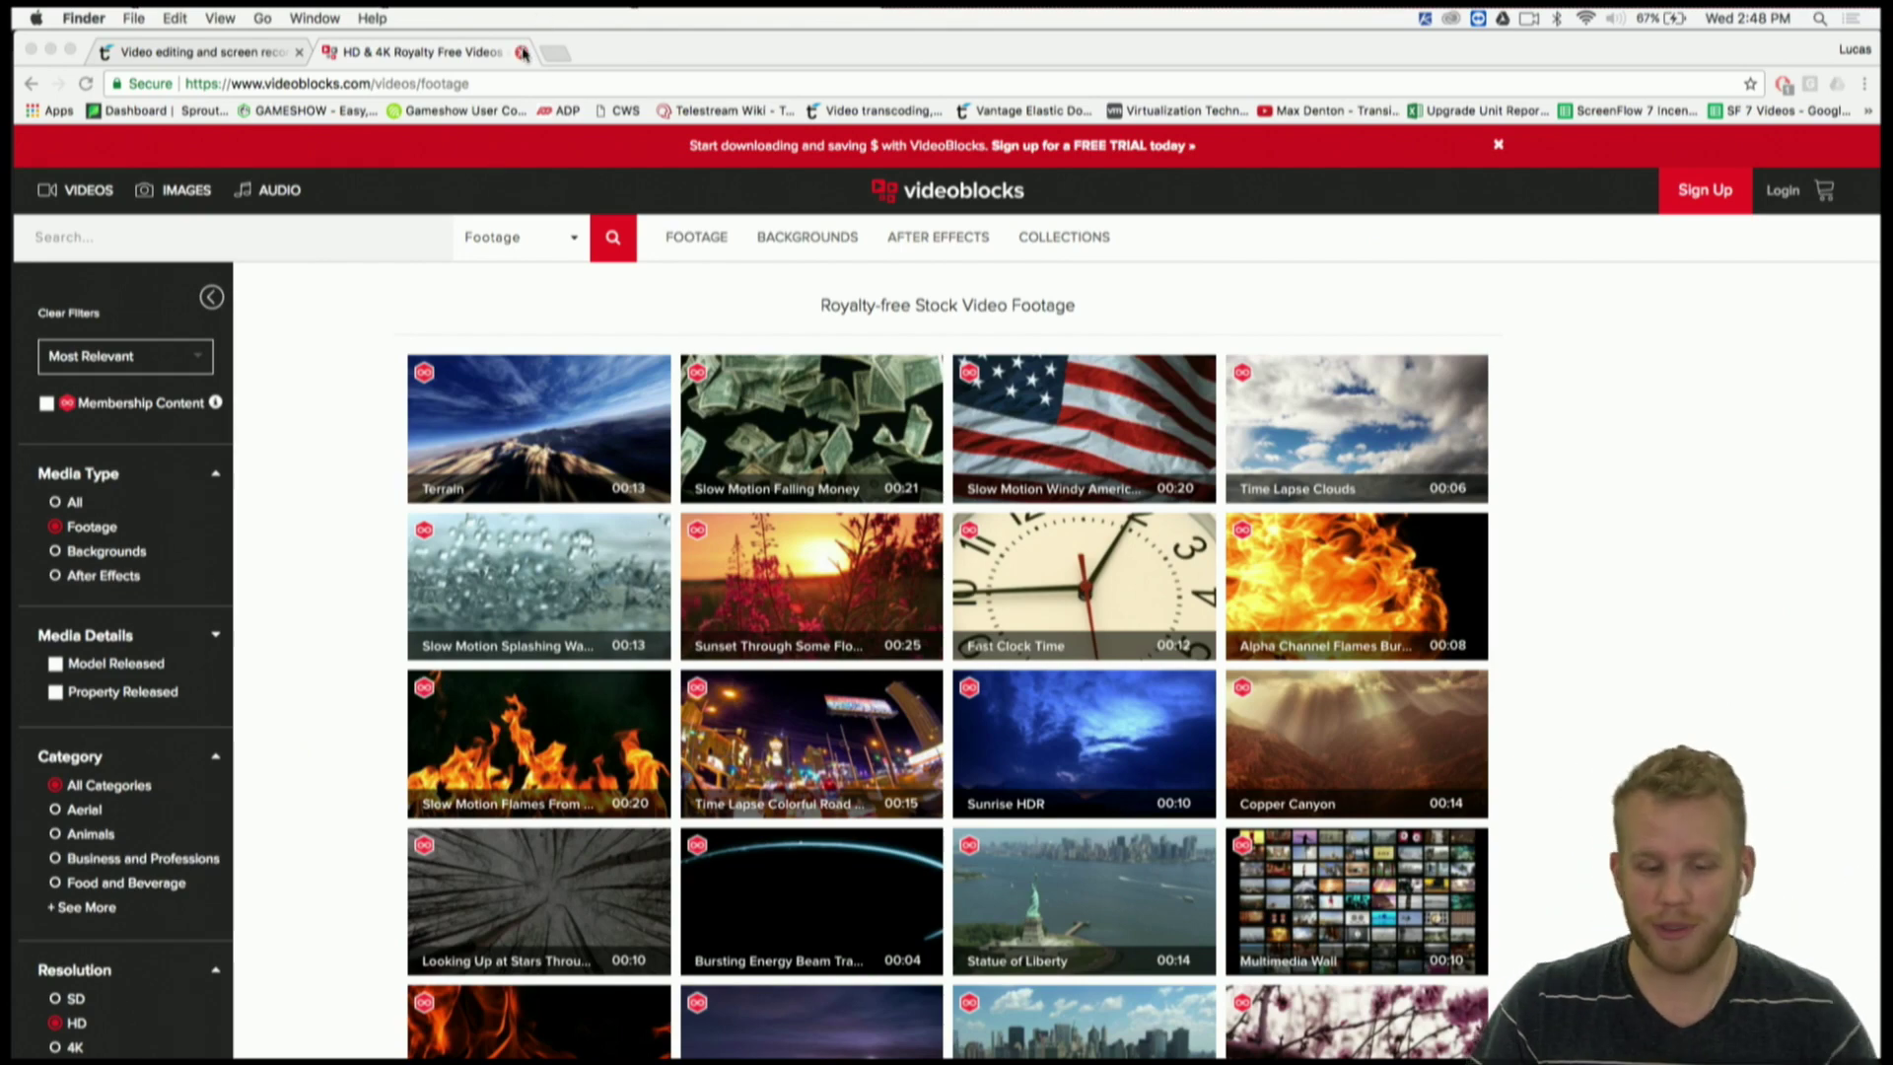
pyautogui.click(523, 52)
pyautogui.hotkey('ctrl', 'Up')
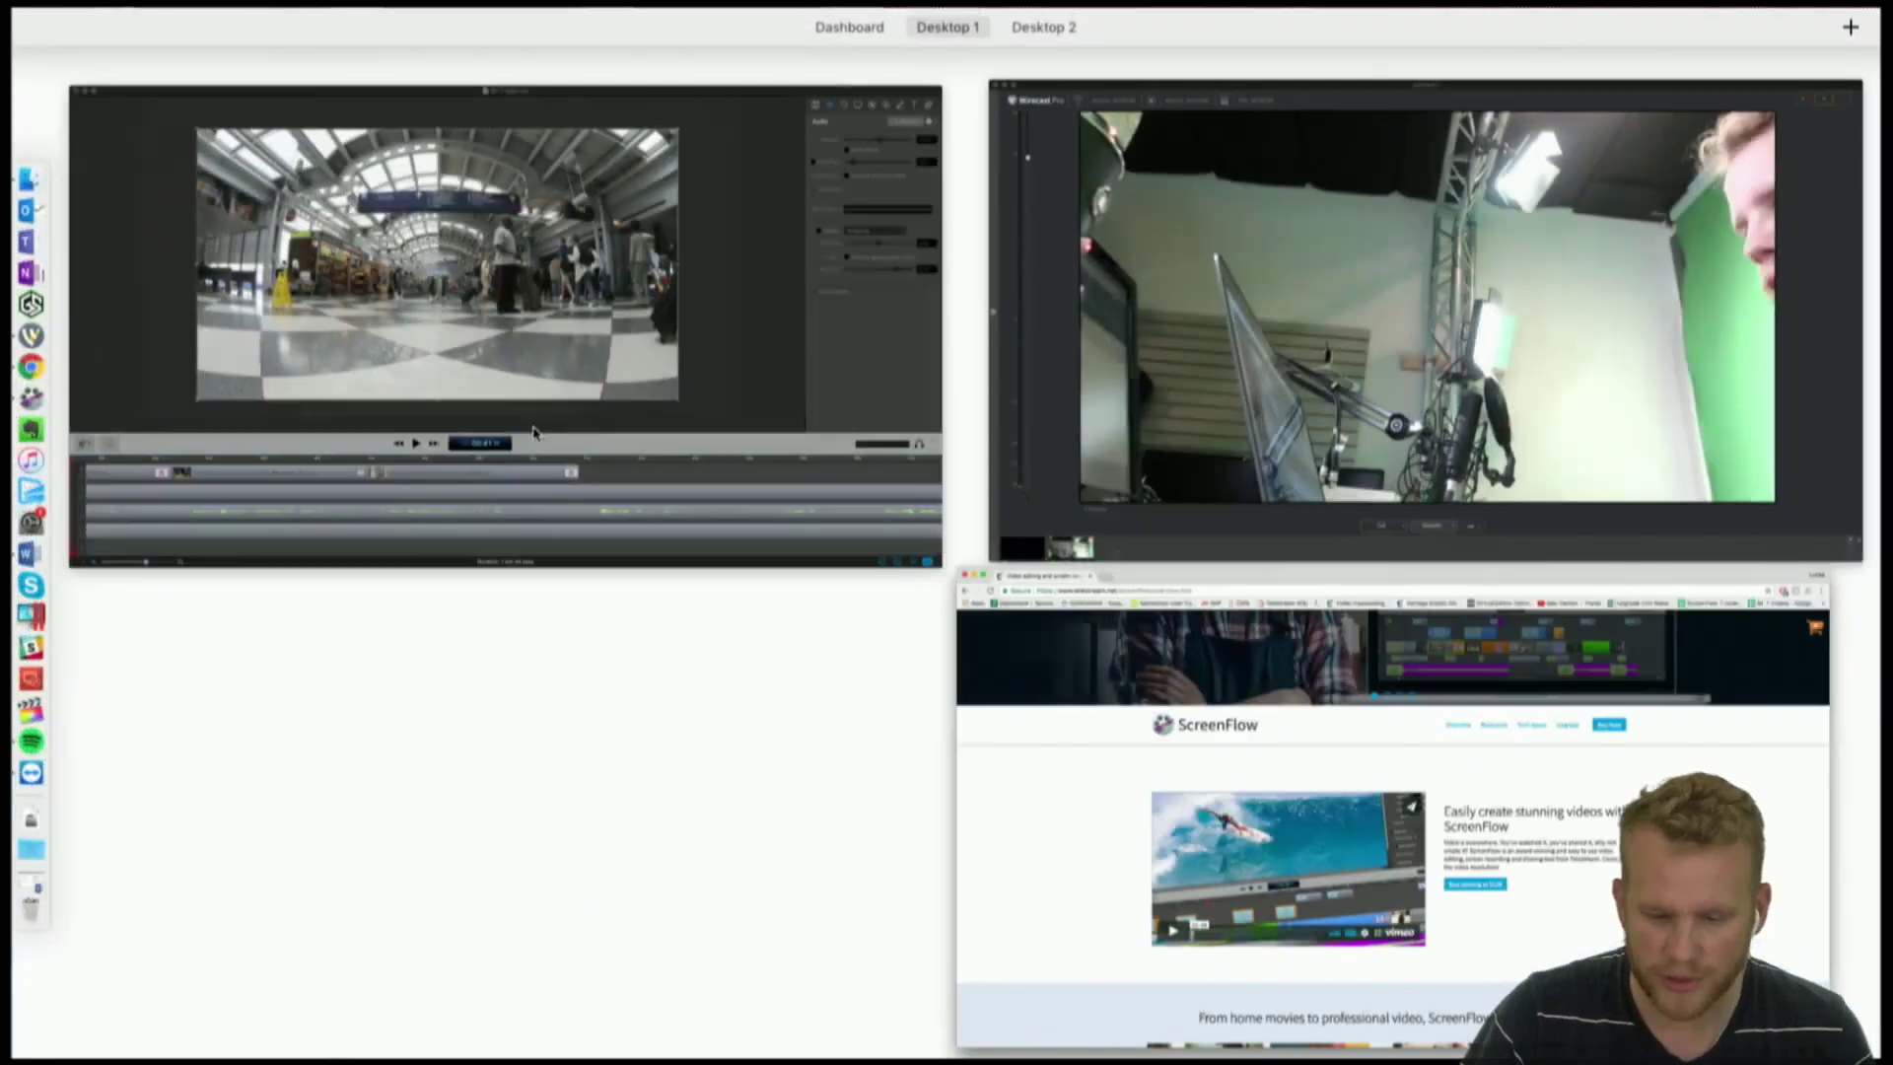
pyautogui.click(435, 373)
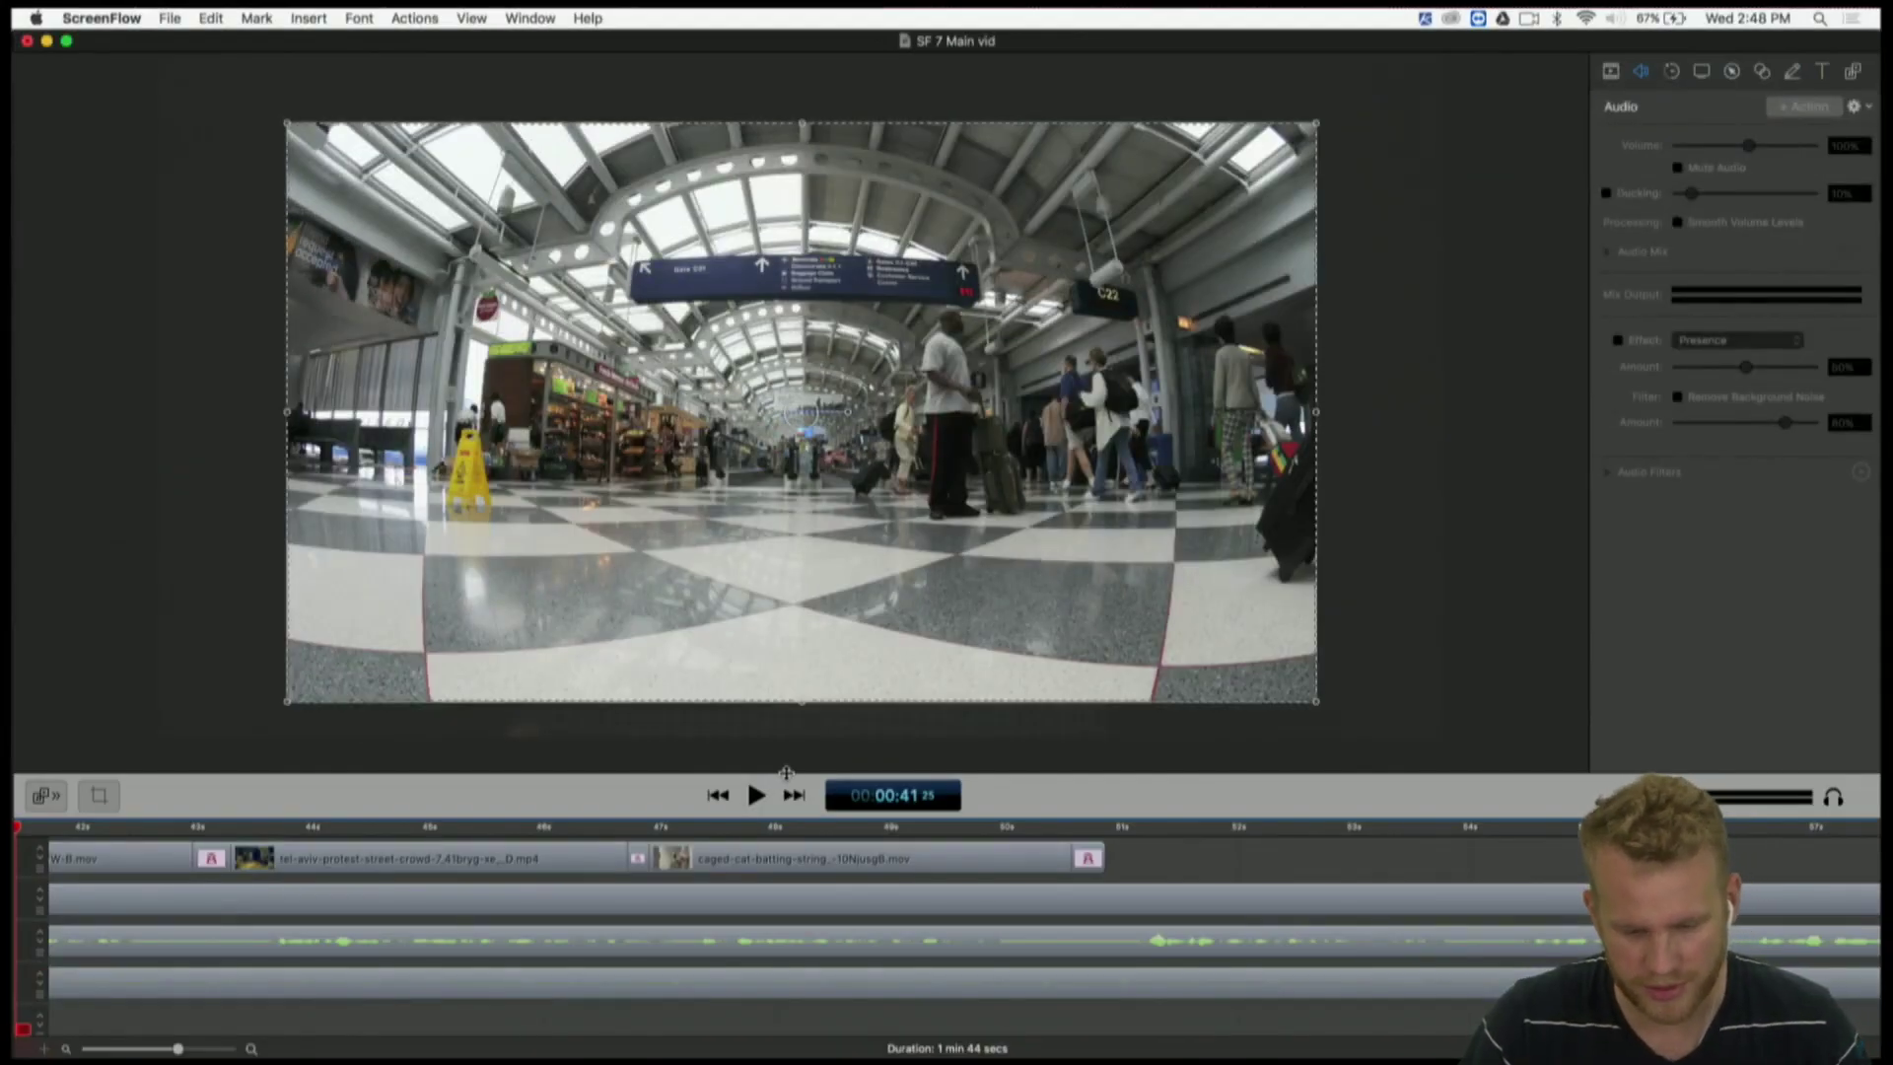
# - Zoom the timeline out to fit the whole project and deselect the biking clip
pyautogui.moveTo(801, 831); pyautogui.dragTo(801, 753)
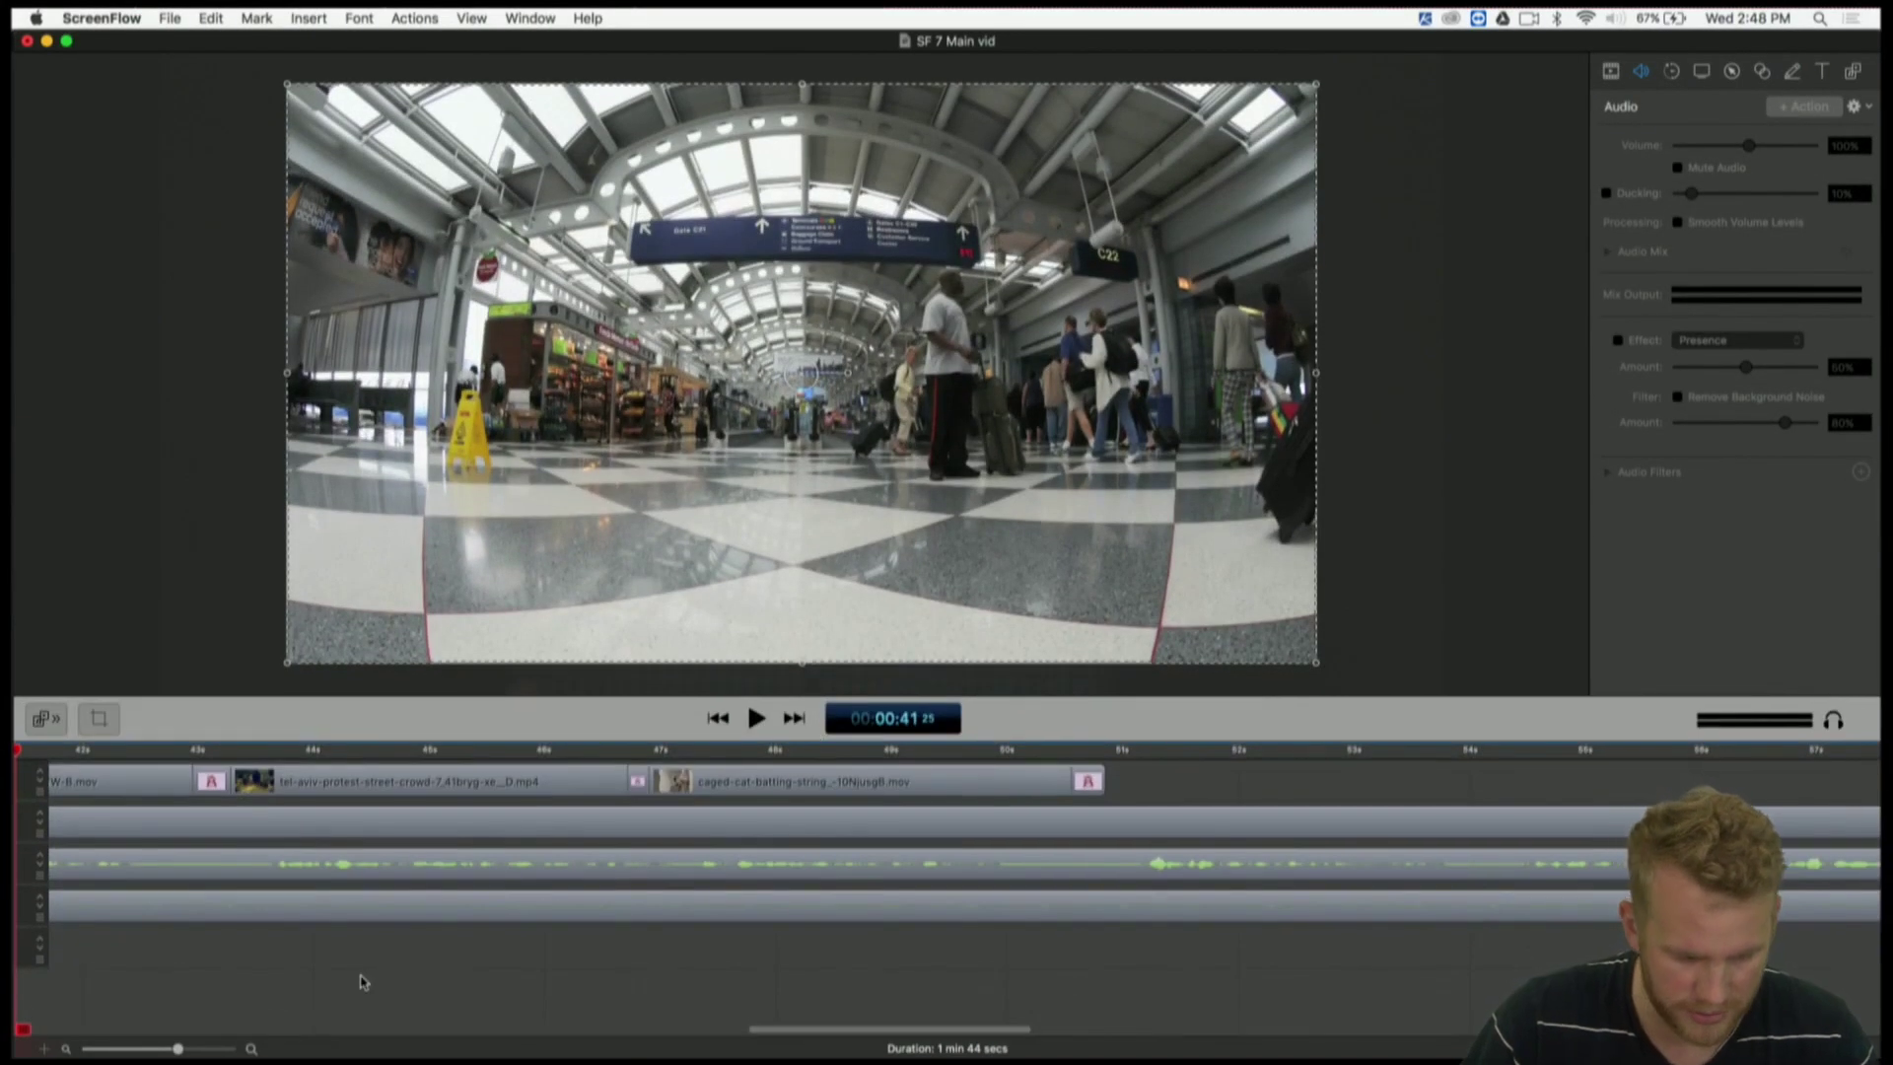
pyautogui.moveTo(541, 742); pyautogui.dragTo(528, 819)
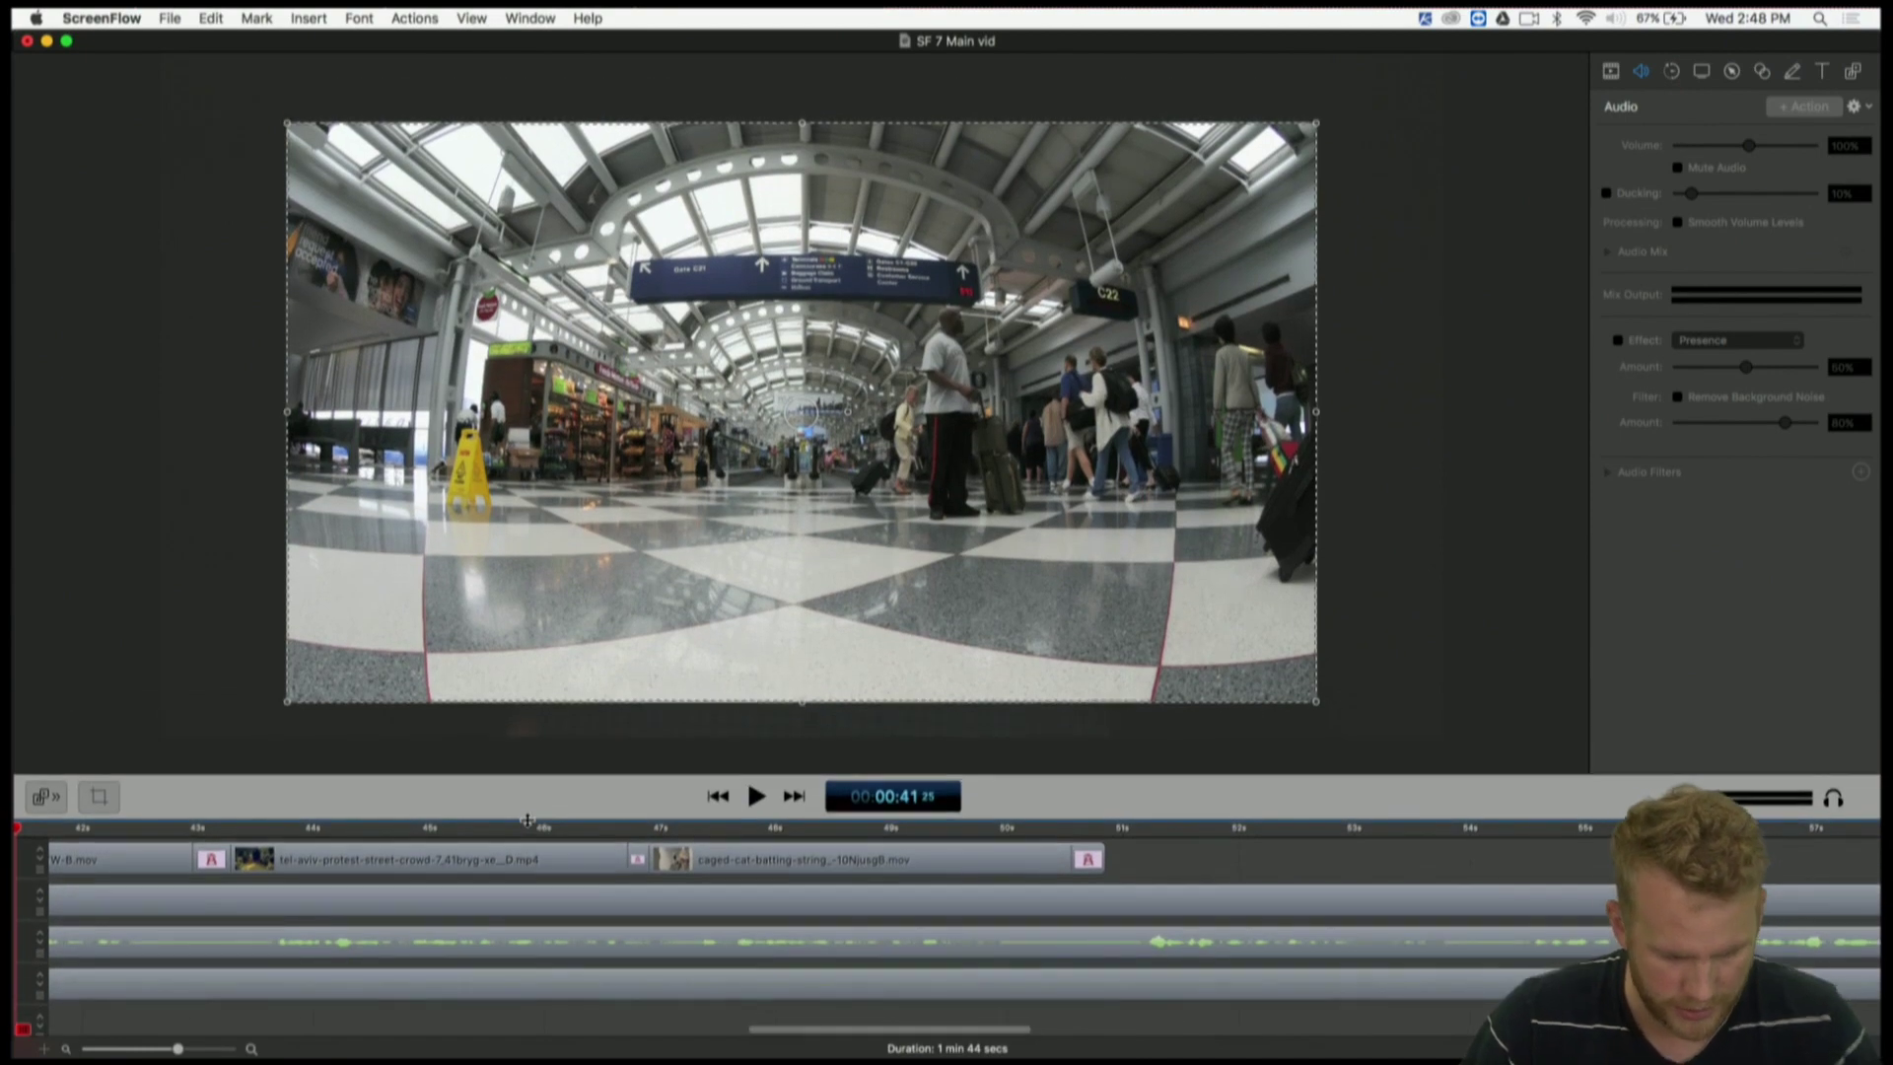
pyautogui.scroll(-5, 527, 821)
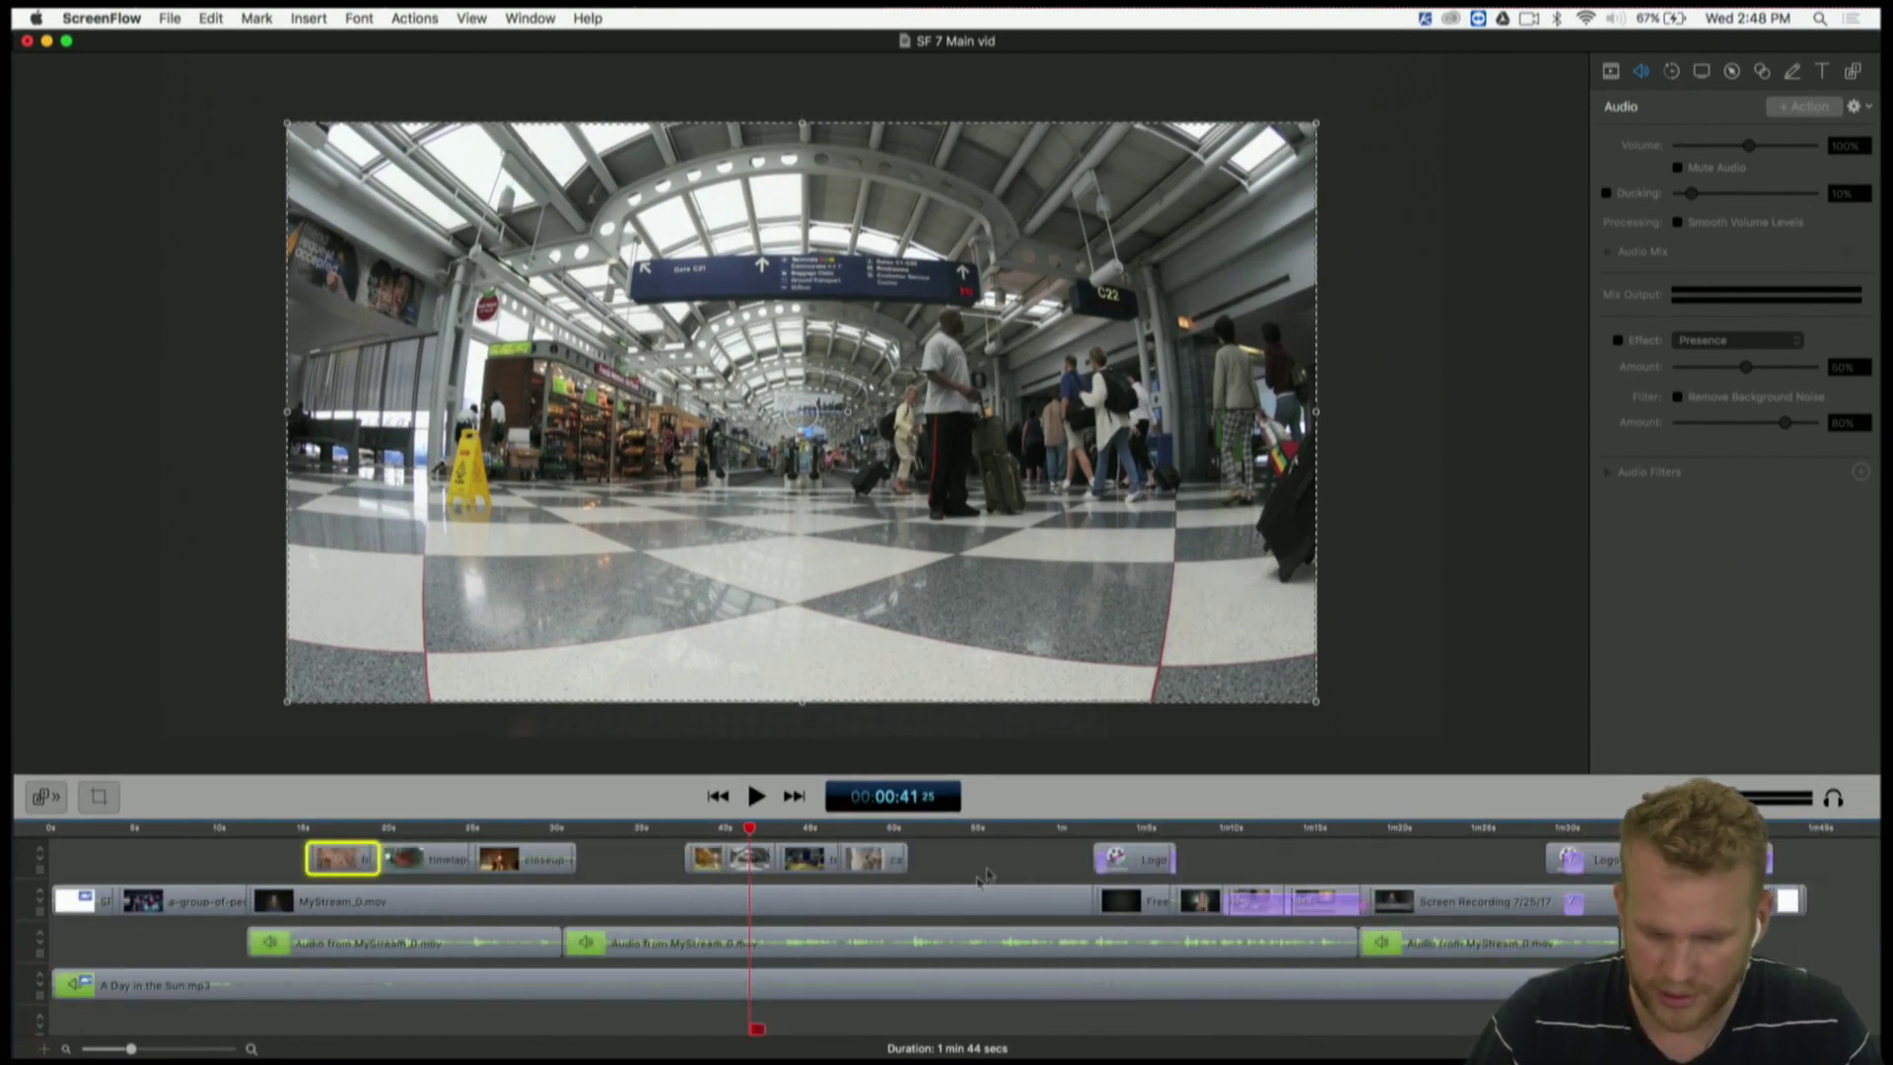
pyautogui.click(1022, 861)
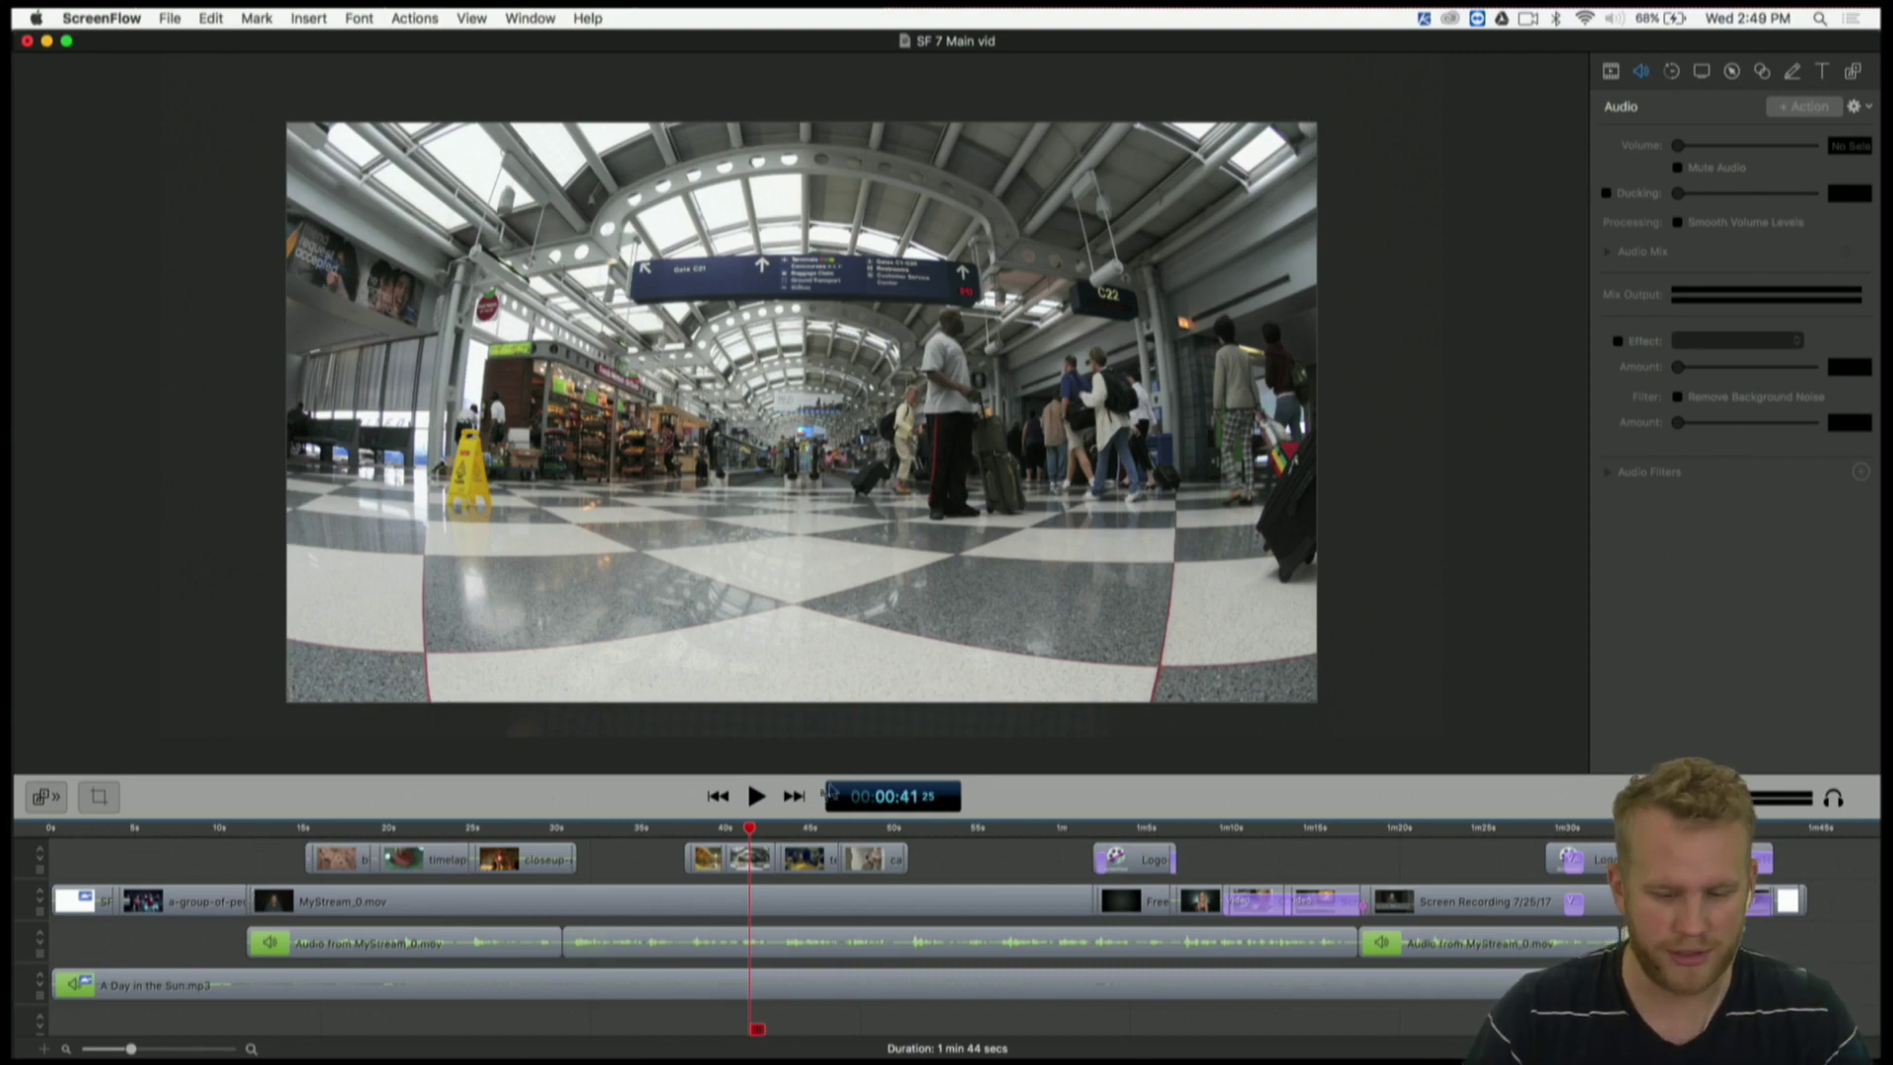
# - Scrub the project to preview the cat clip at about 0:48, the woman at 1:09 and the cliff footage at 0:16
pyautogui.moveTo(789, 831); pyautogui.dragTo(874, 831)
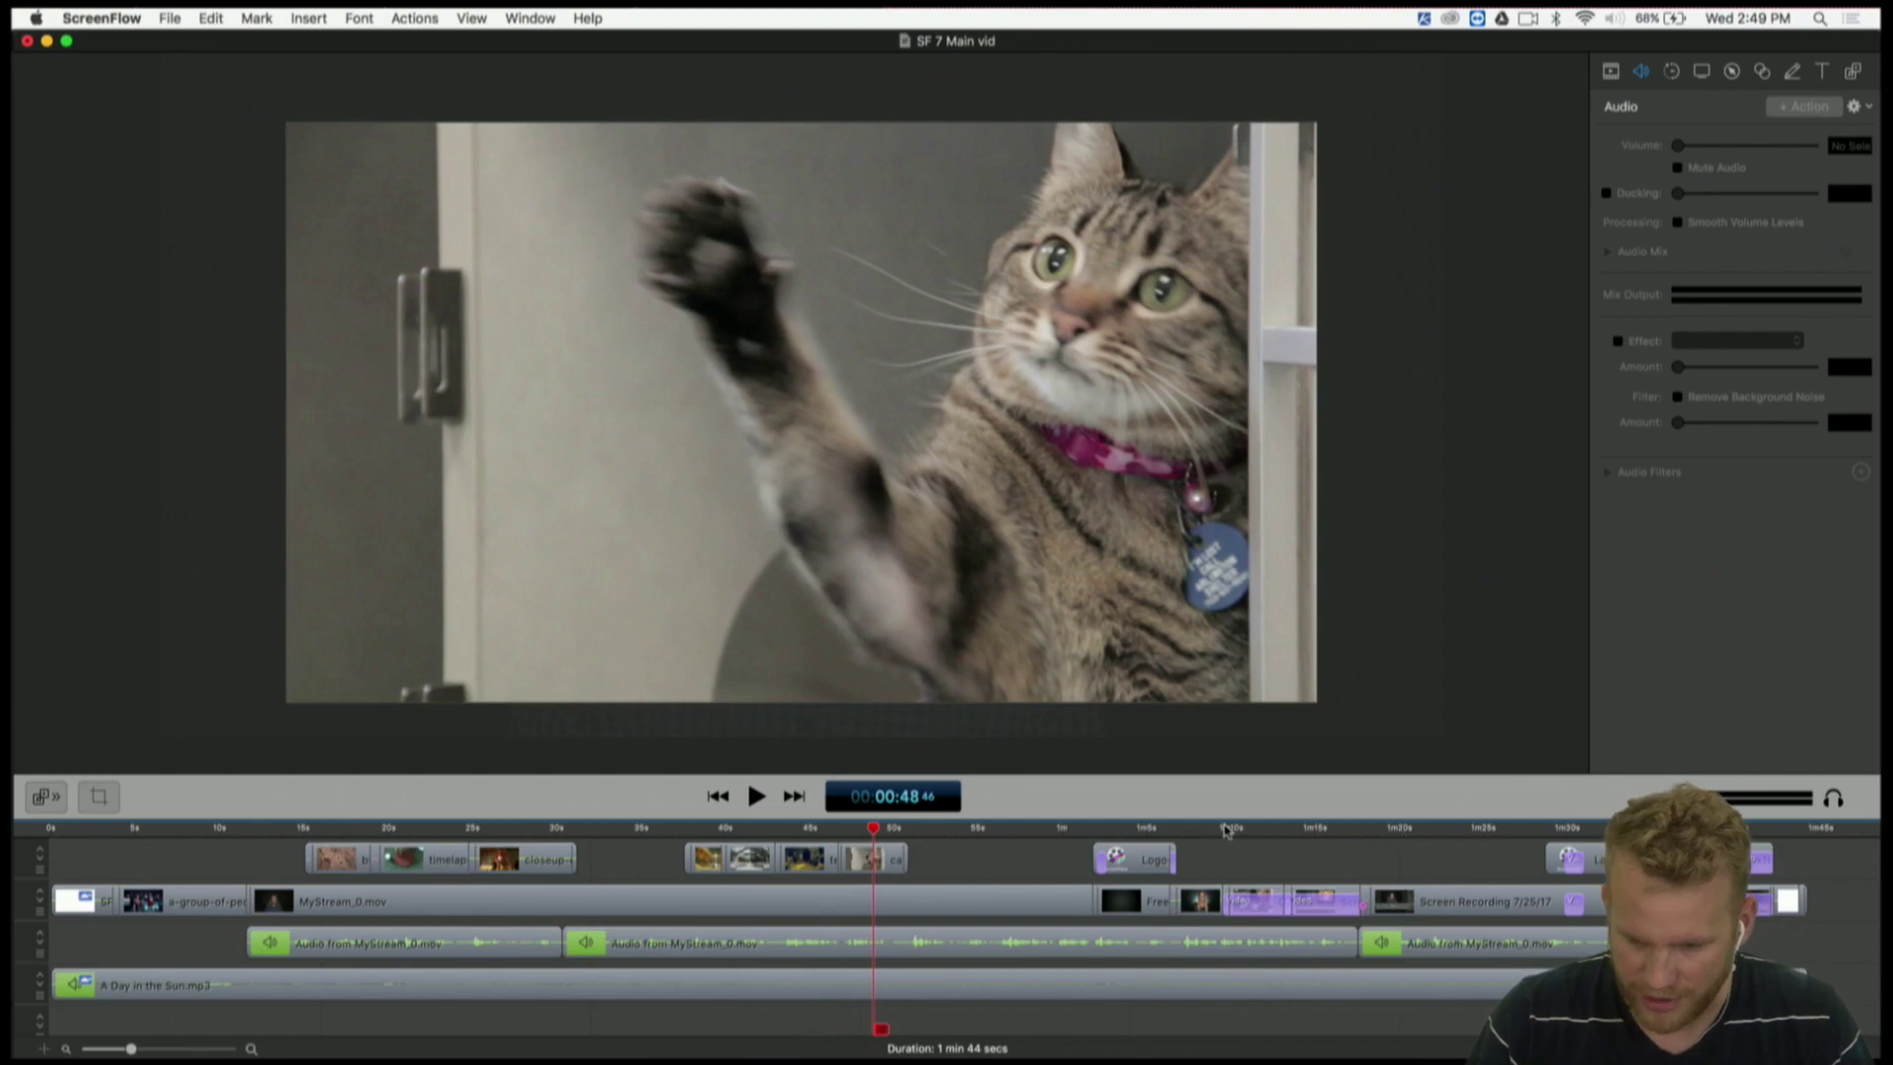
pyautogui.moveTo(1231, 829)
pyautogui.mouseDown()
pyautogui.moveTo(1316, 828)
pyautogui.moveTo(1223, 826)
pyautogui.mouseUp()
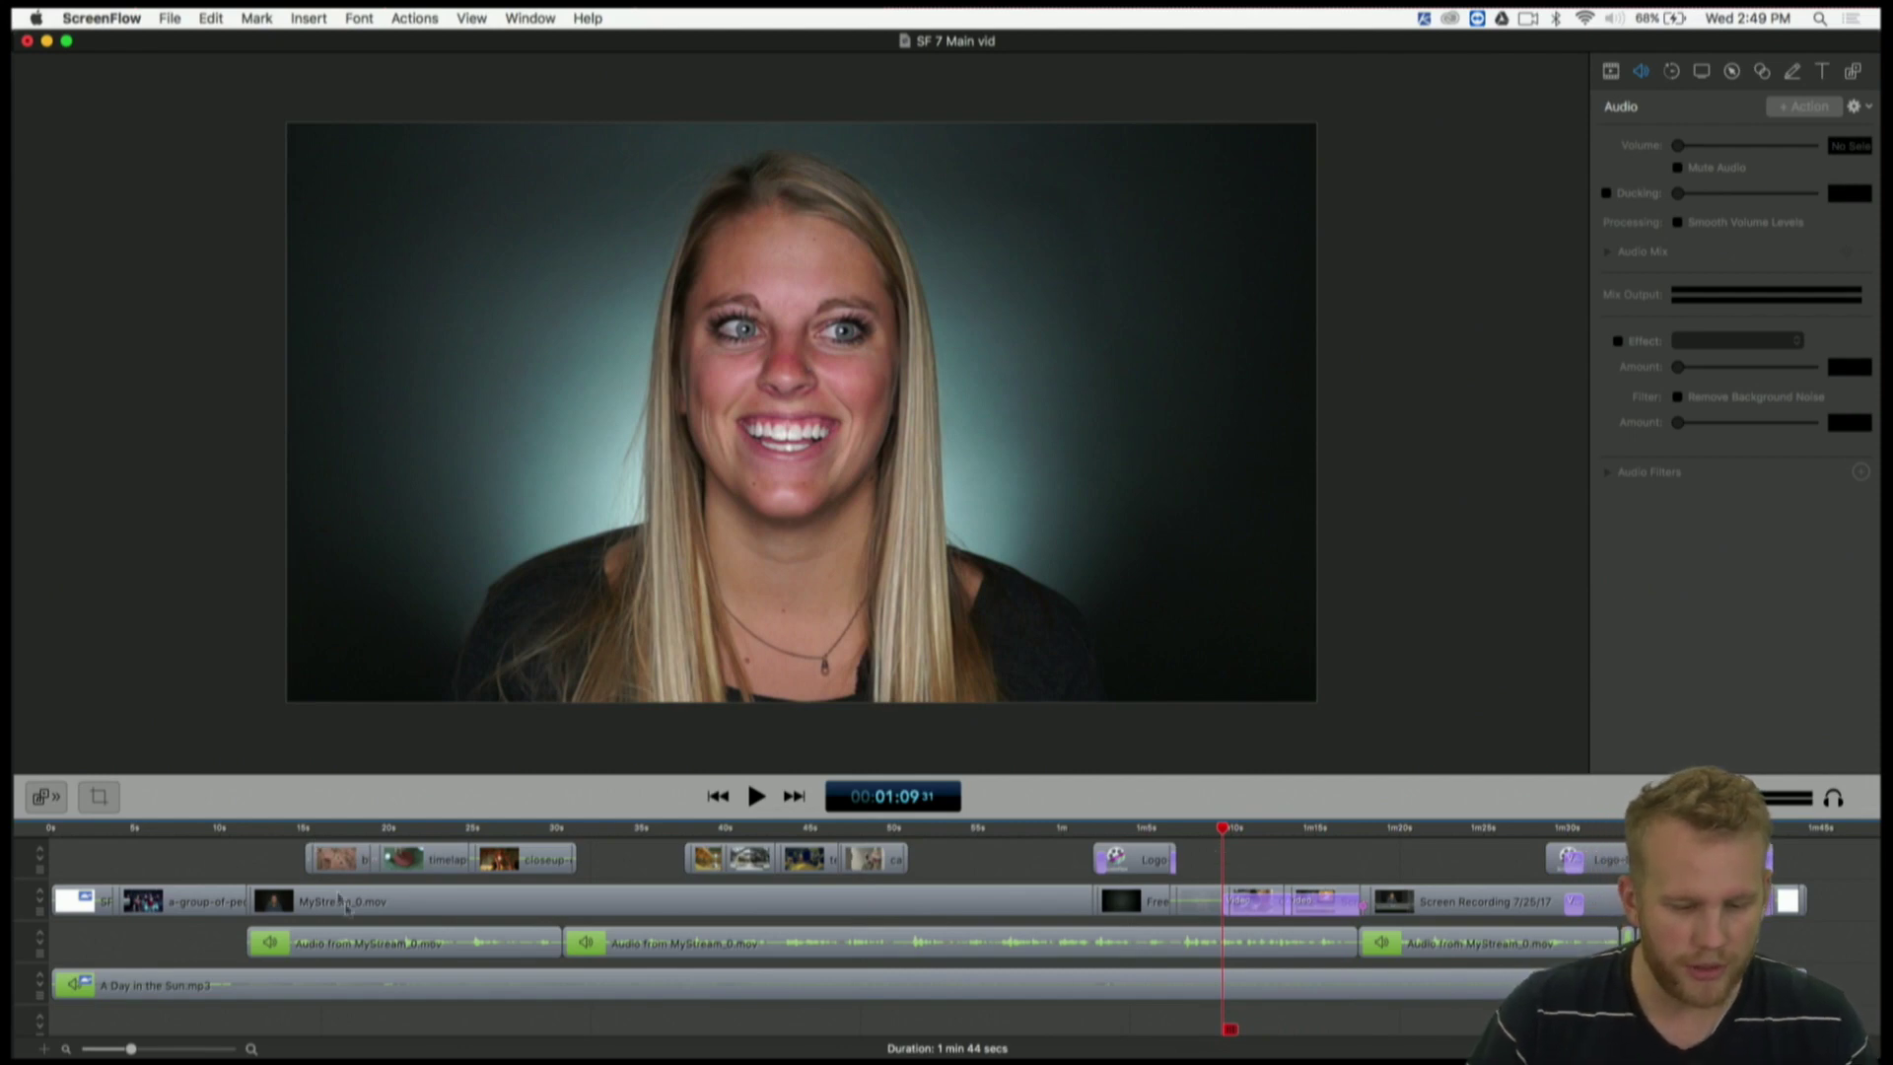
pyautogui.moveTo(312, 828); pyautogui.dragTo(330, 828)
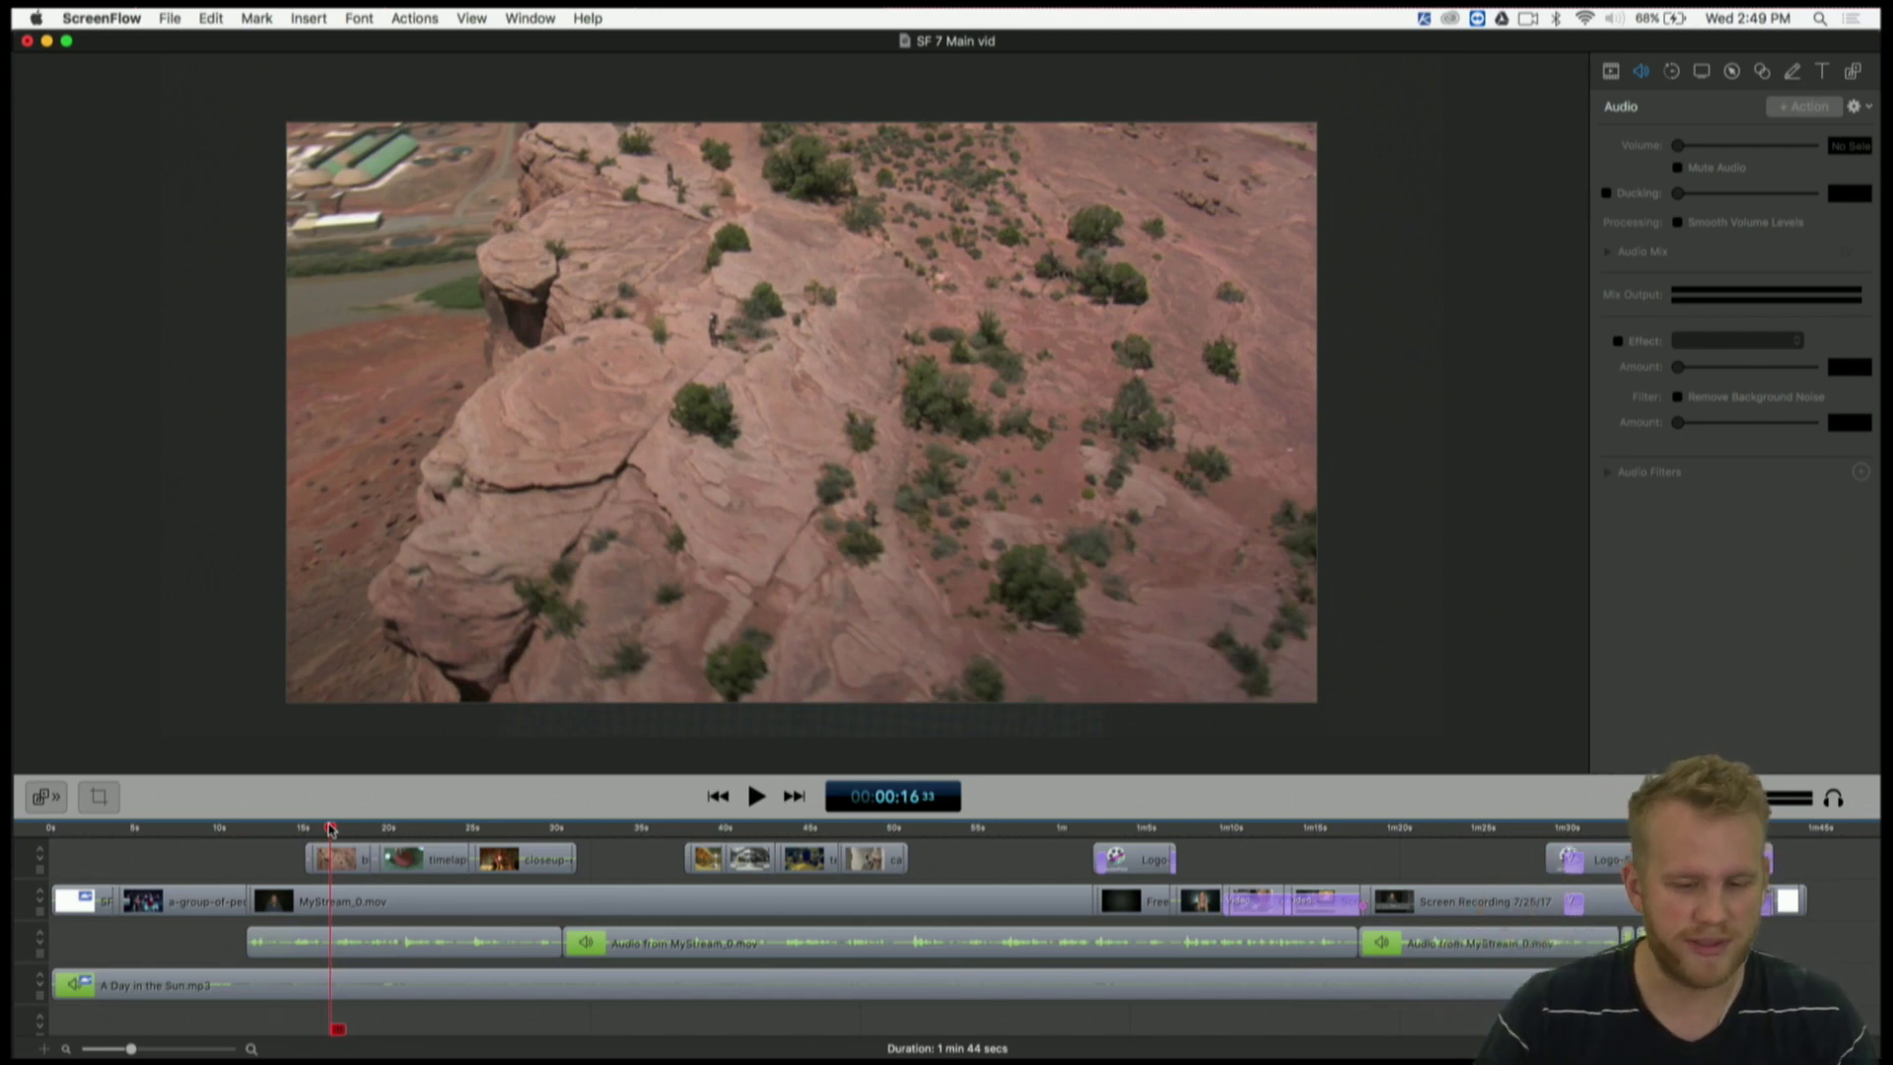
# - Switch to the ScreenFlow overview page in Chrome and play its marketing video in full screen
pyautogui.hotkey('ctrl', 'Up')
pyautogui.click(513, 483)
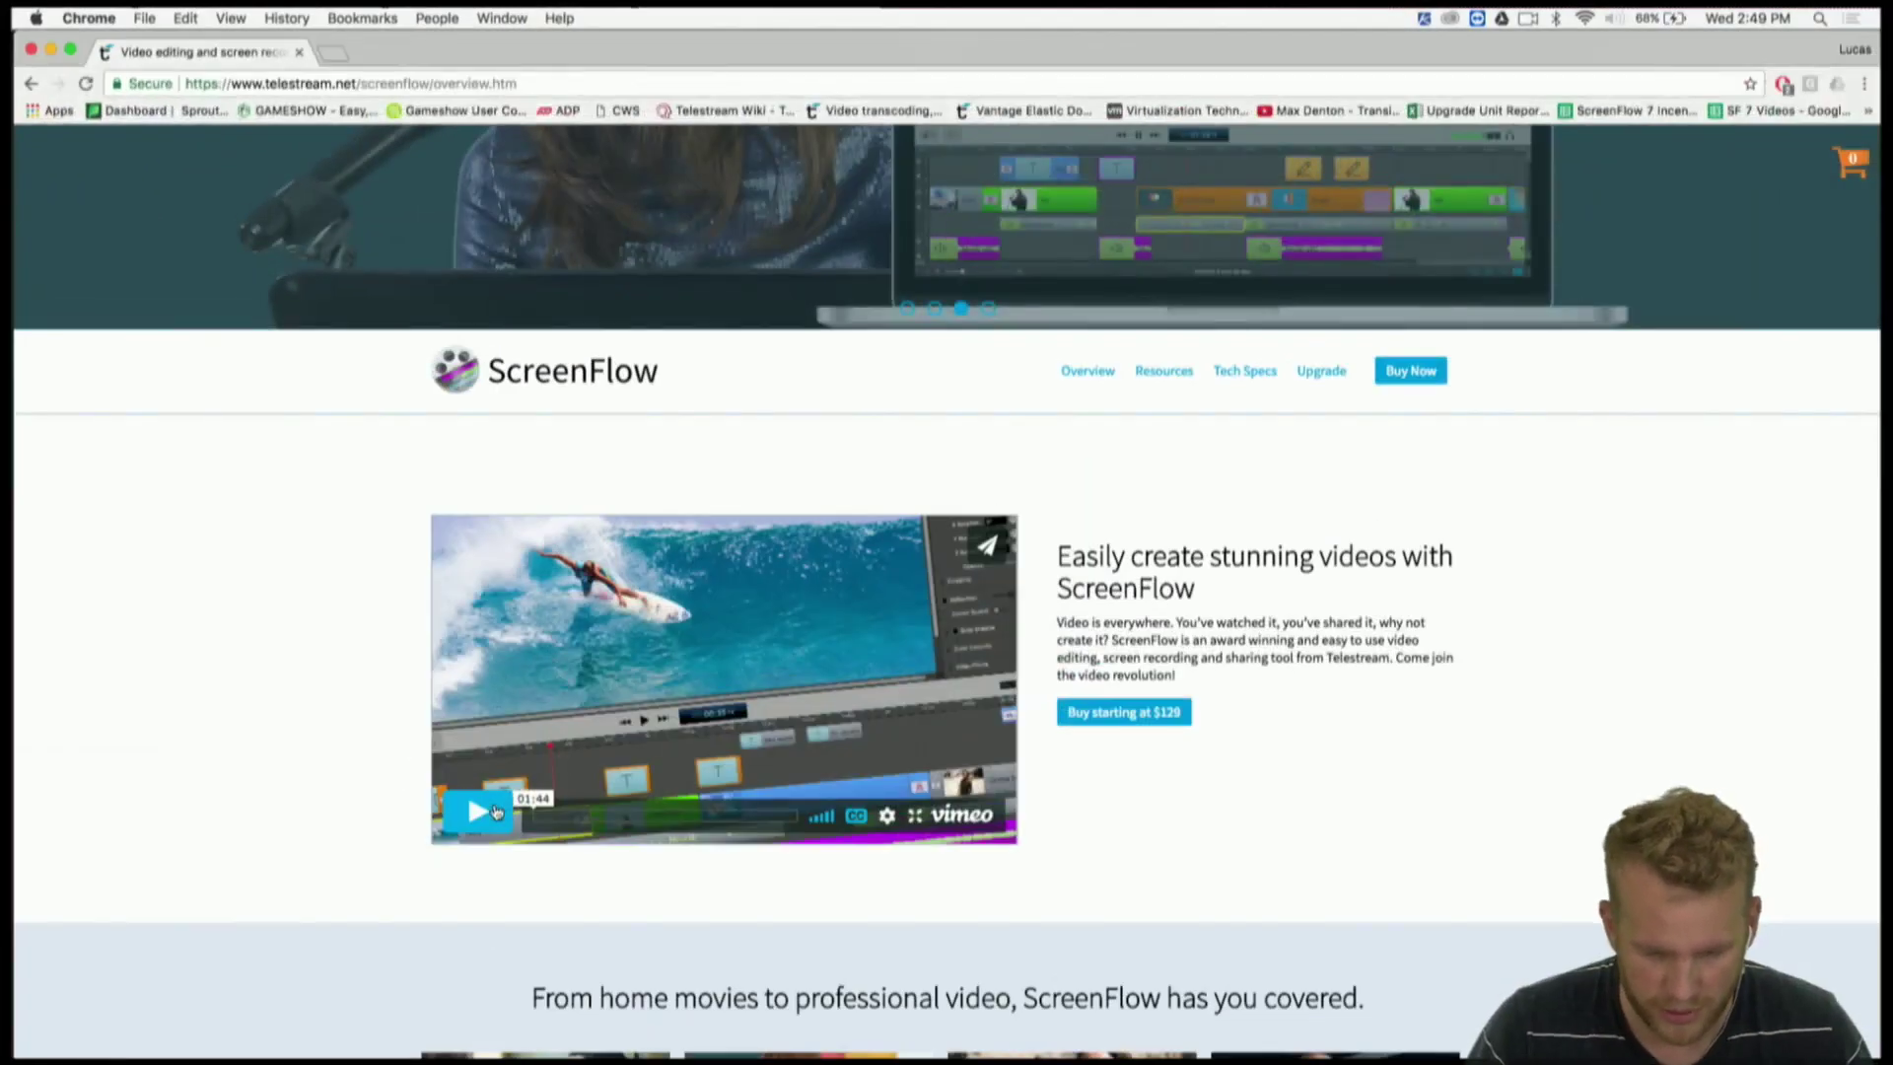
pyautogui.click(477, 810)
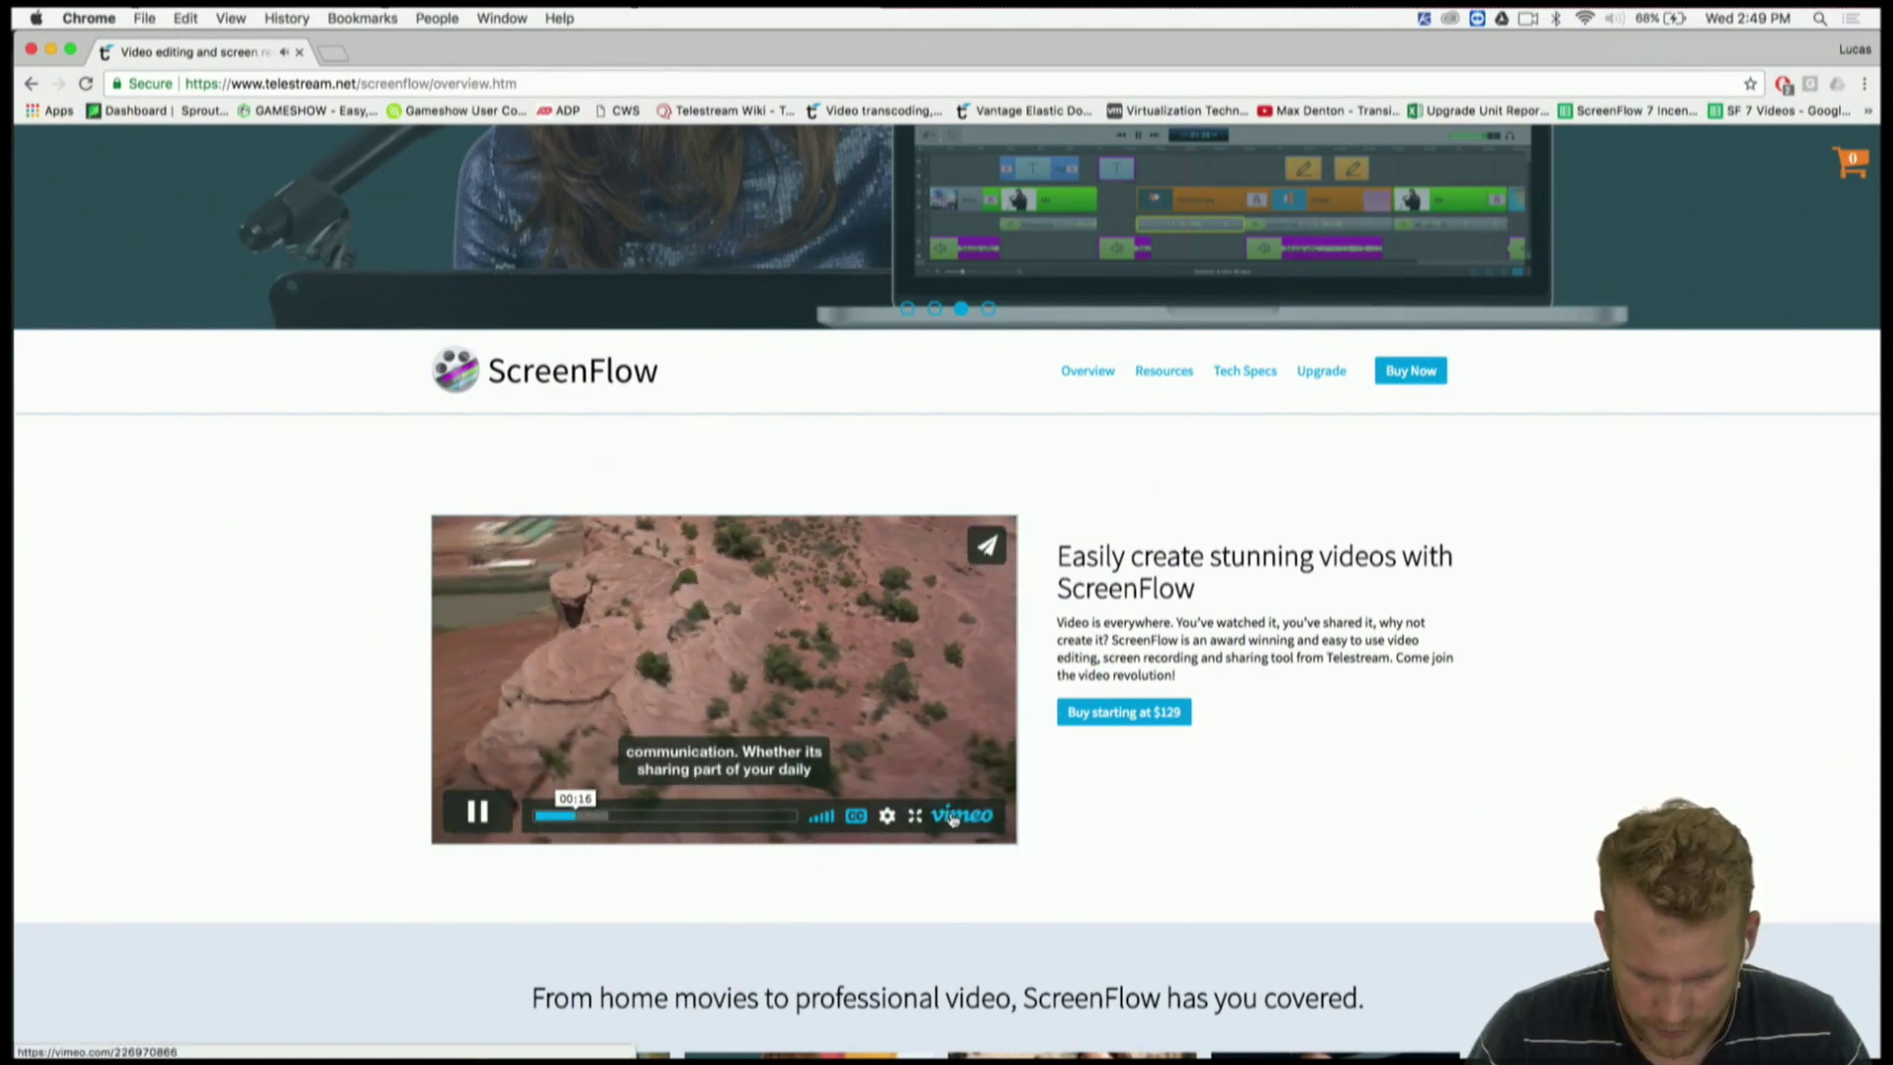
pyautogui.click(952, 819)
pyautogui.press('super+w')
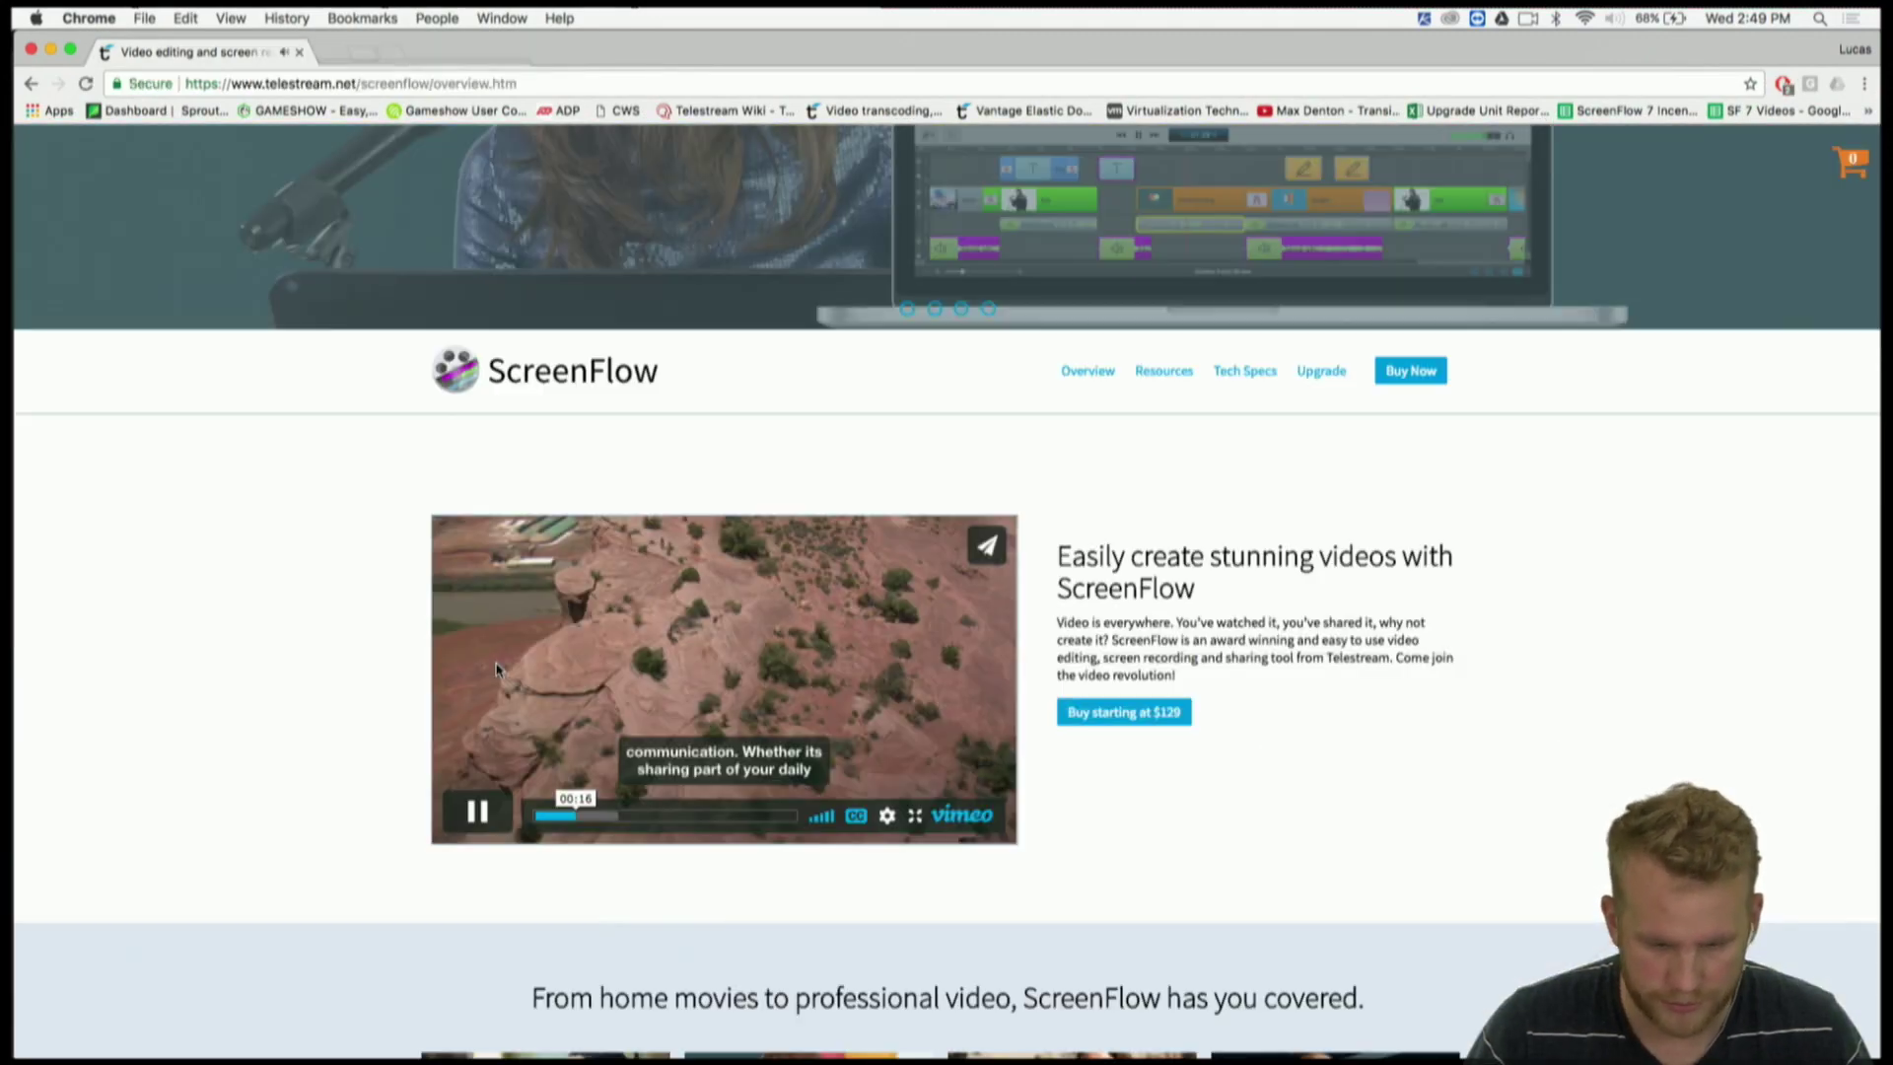
pyautogui.doubleClick(700, 600)
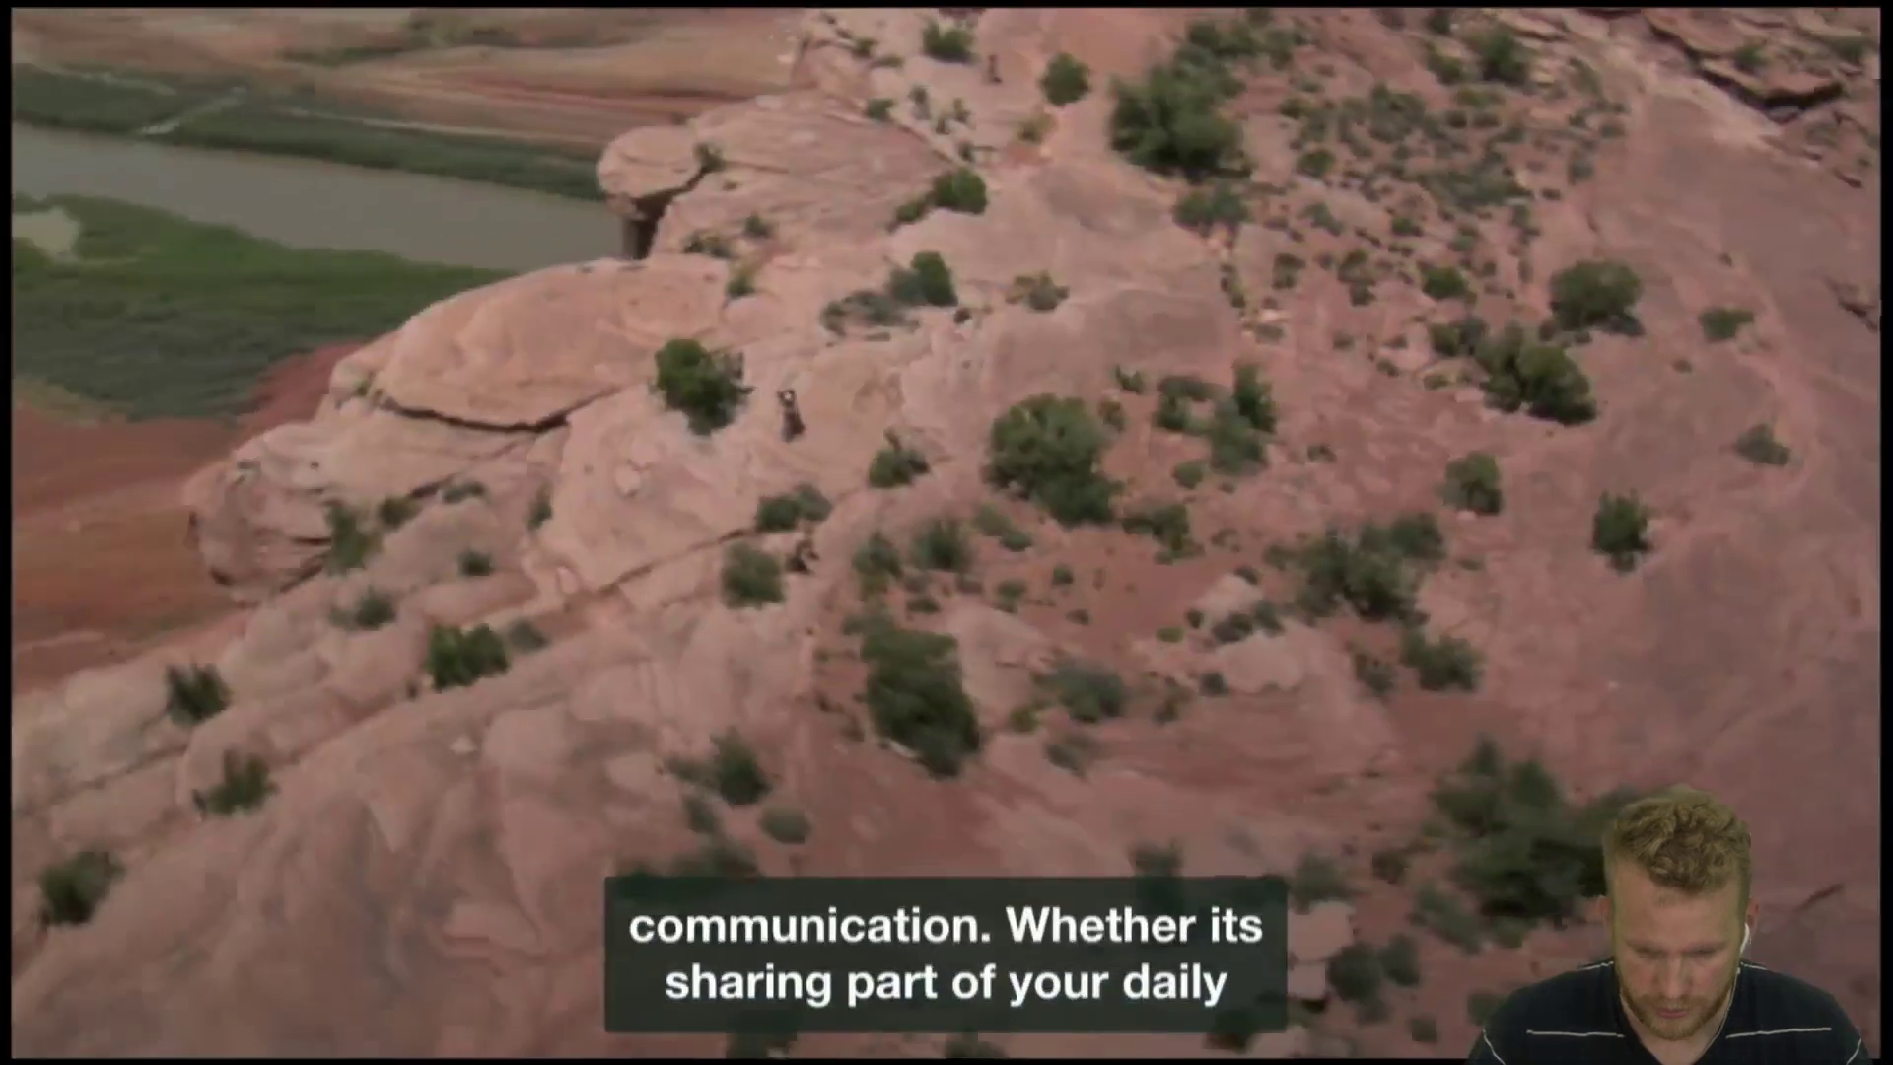
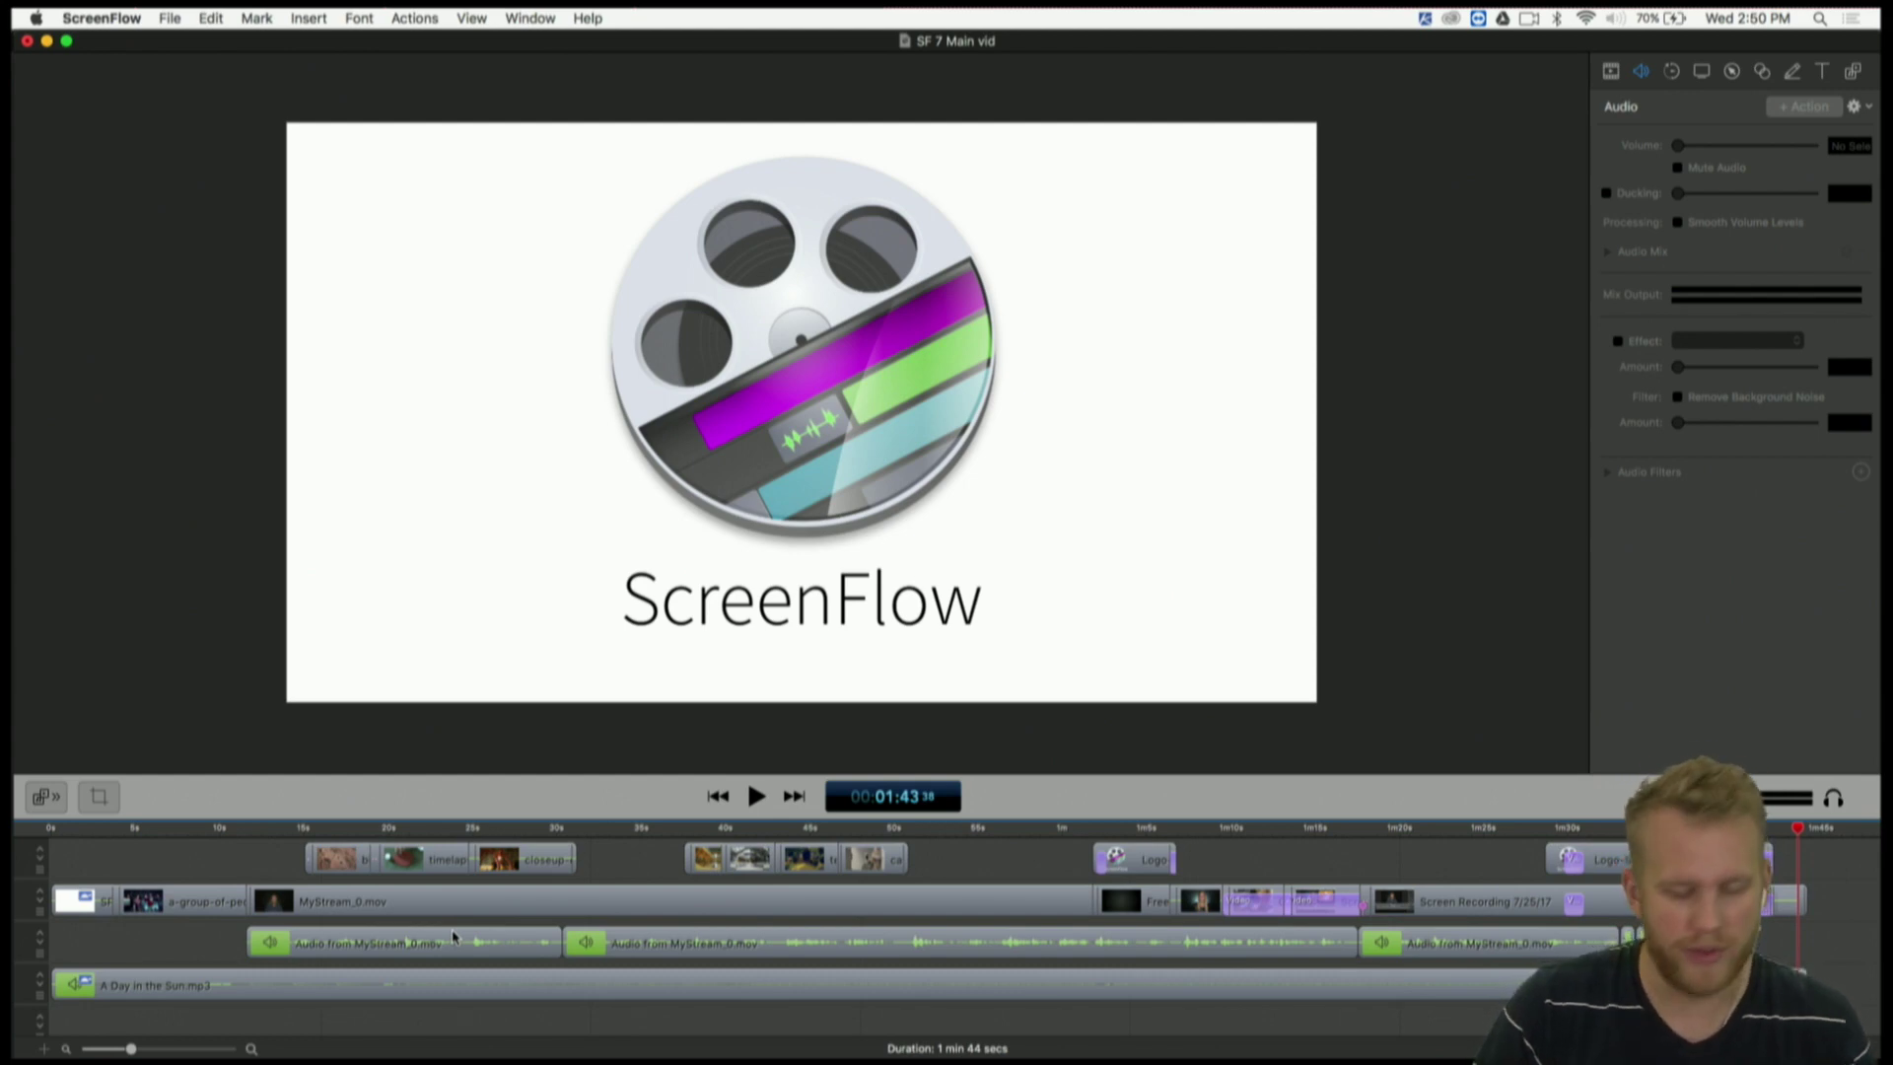
# - Play the ScreenFlow project from about 1:00 into the logo section, and stop playback
pyautogui.moveTo(14, 740)
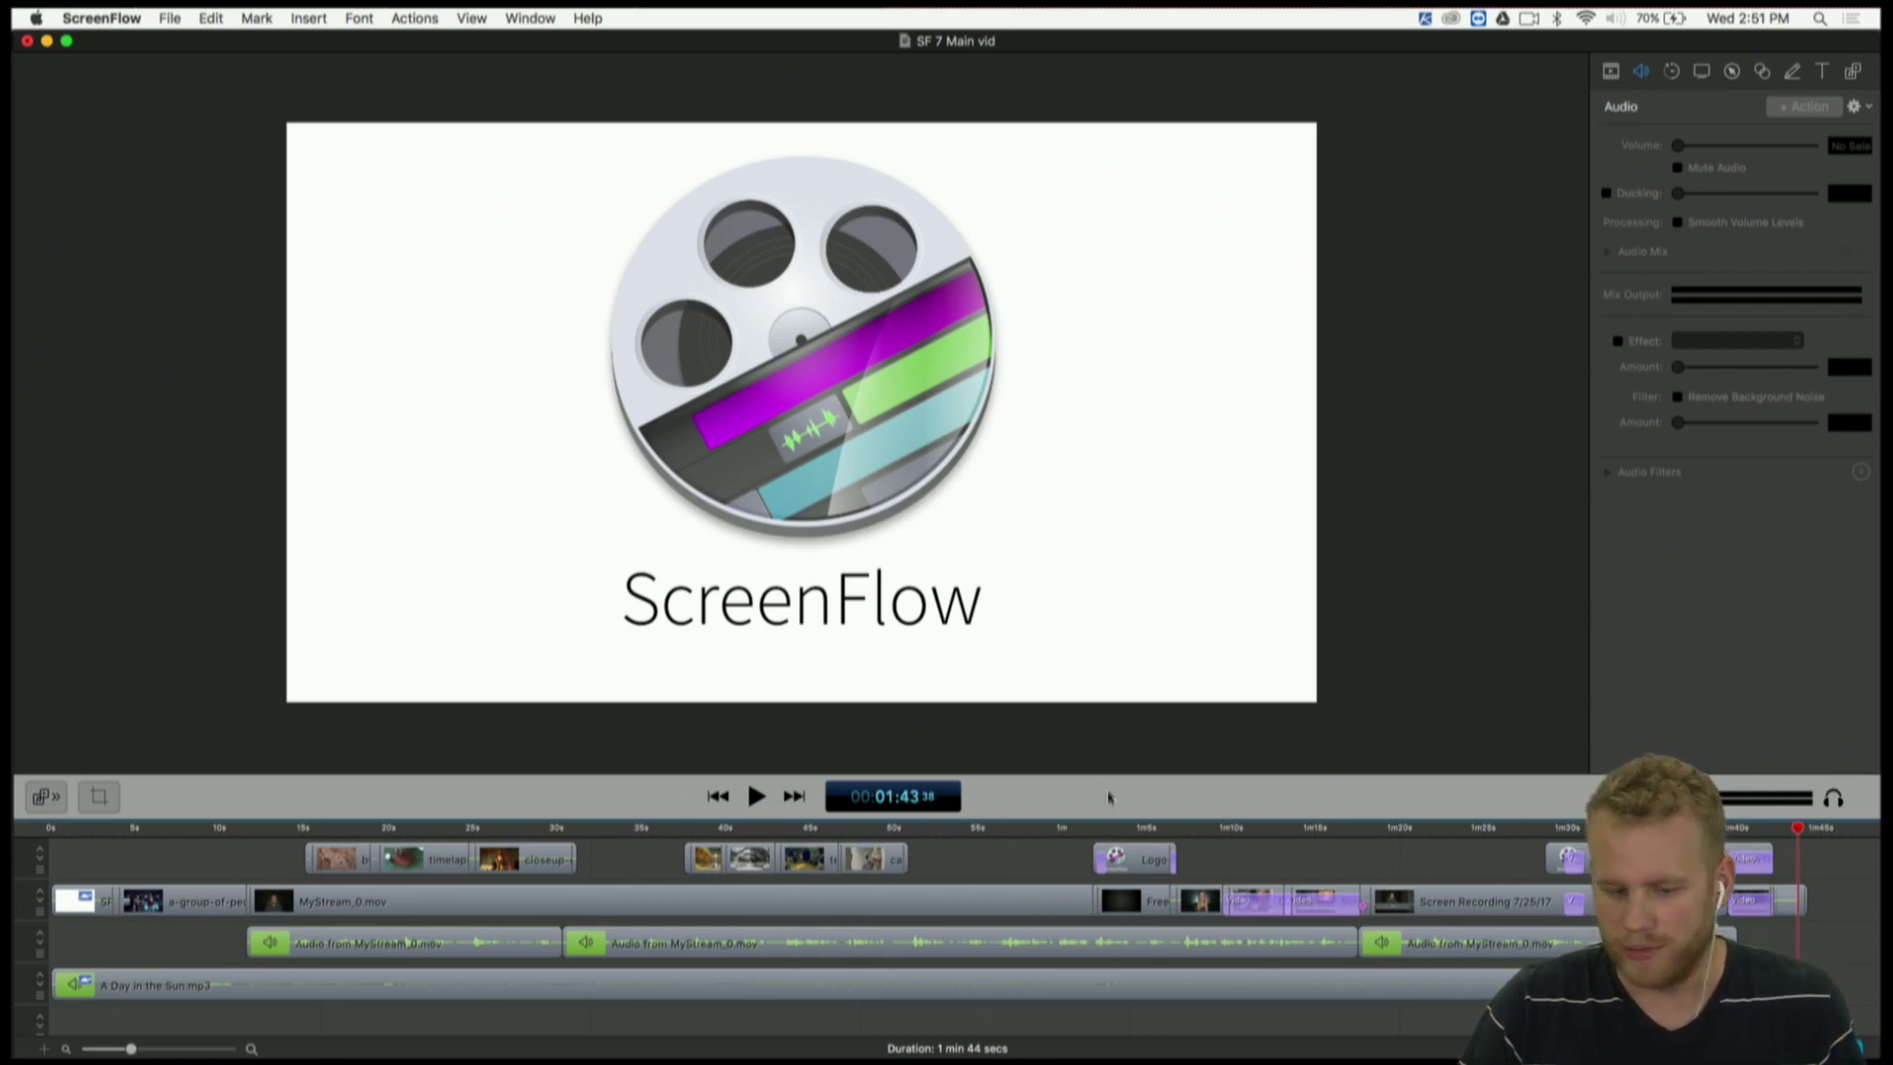
pyautogui.click(1080, 829)
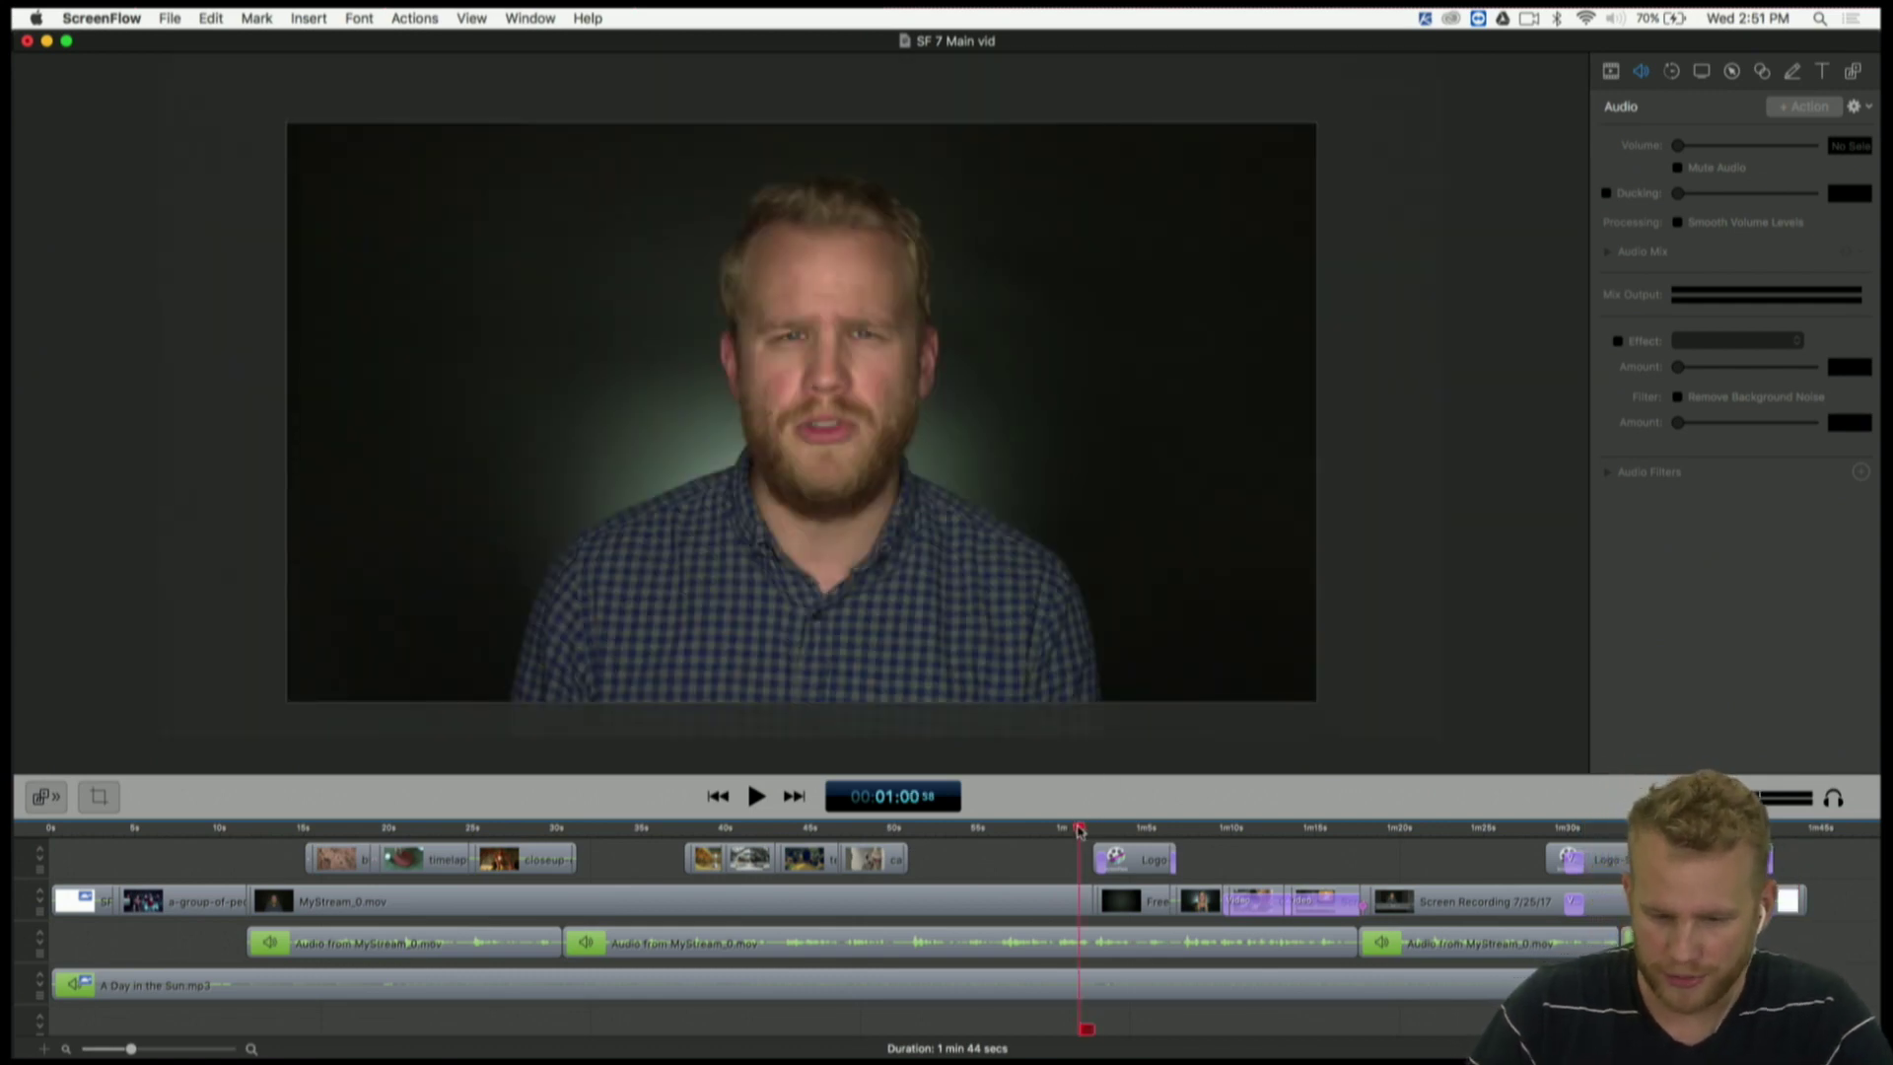
pyautogui.press('space')
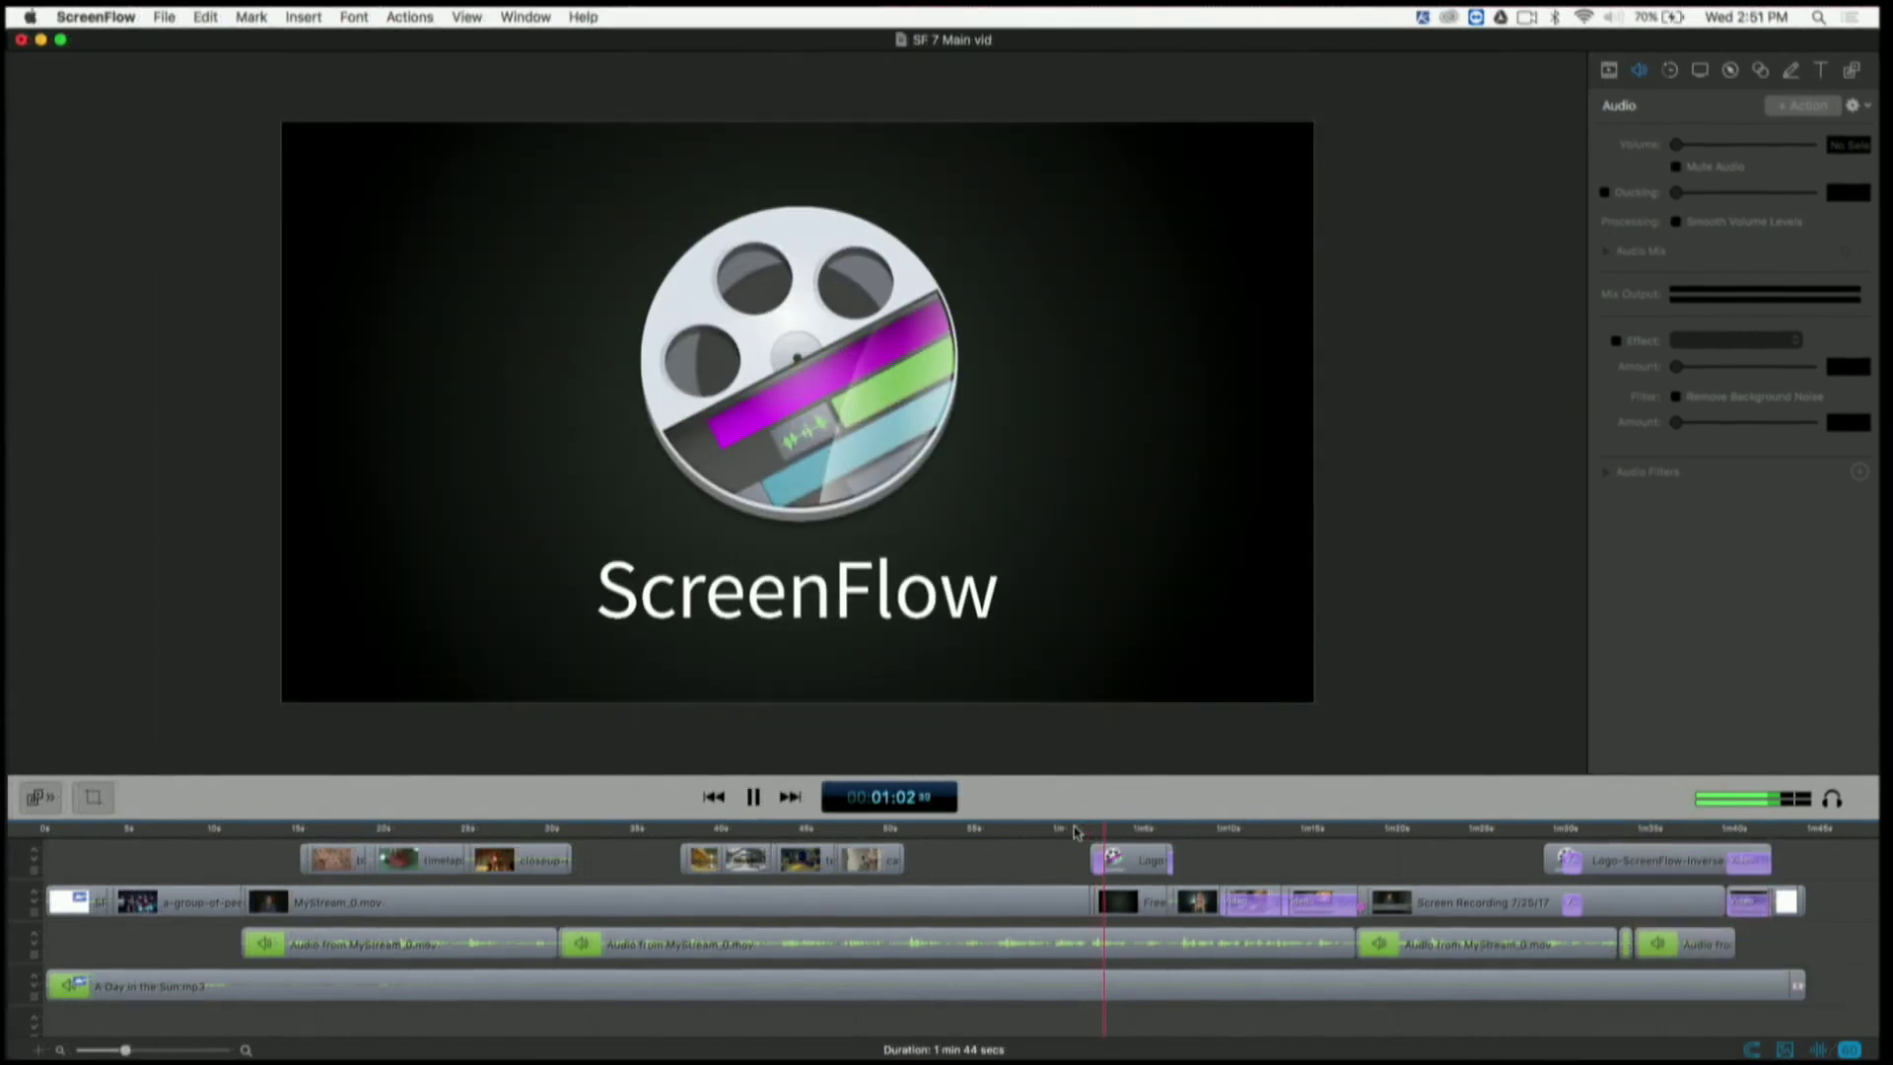
pyautogui.press('space')
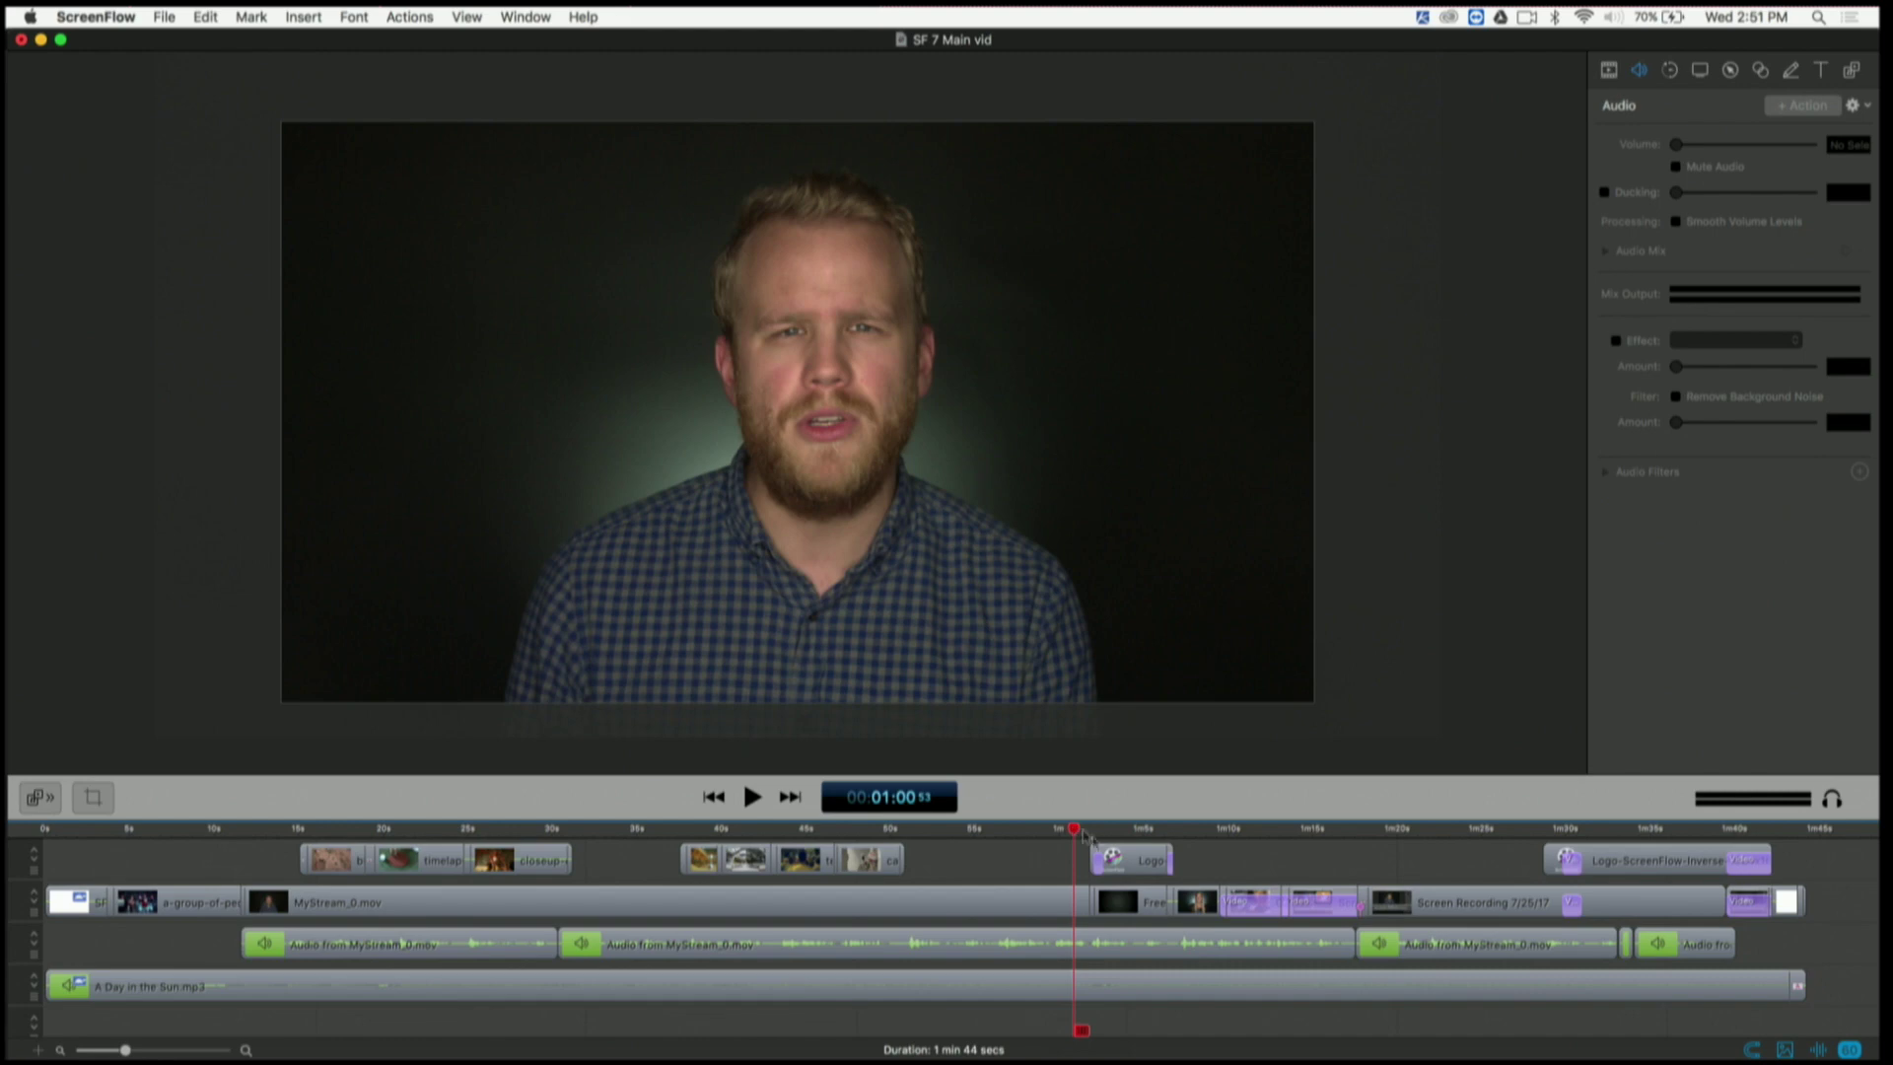
# - Paste a copy of the freeze-frame background clip under the logo at the end of the timeline and preview it at about 1:46
pyautogui.click(1124, 898)
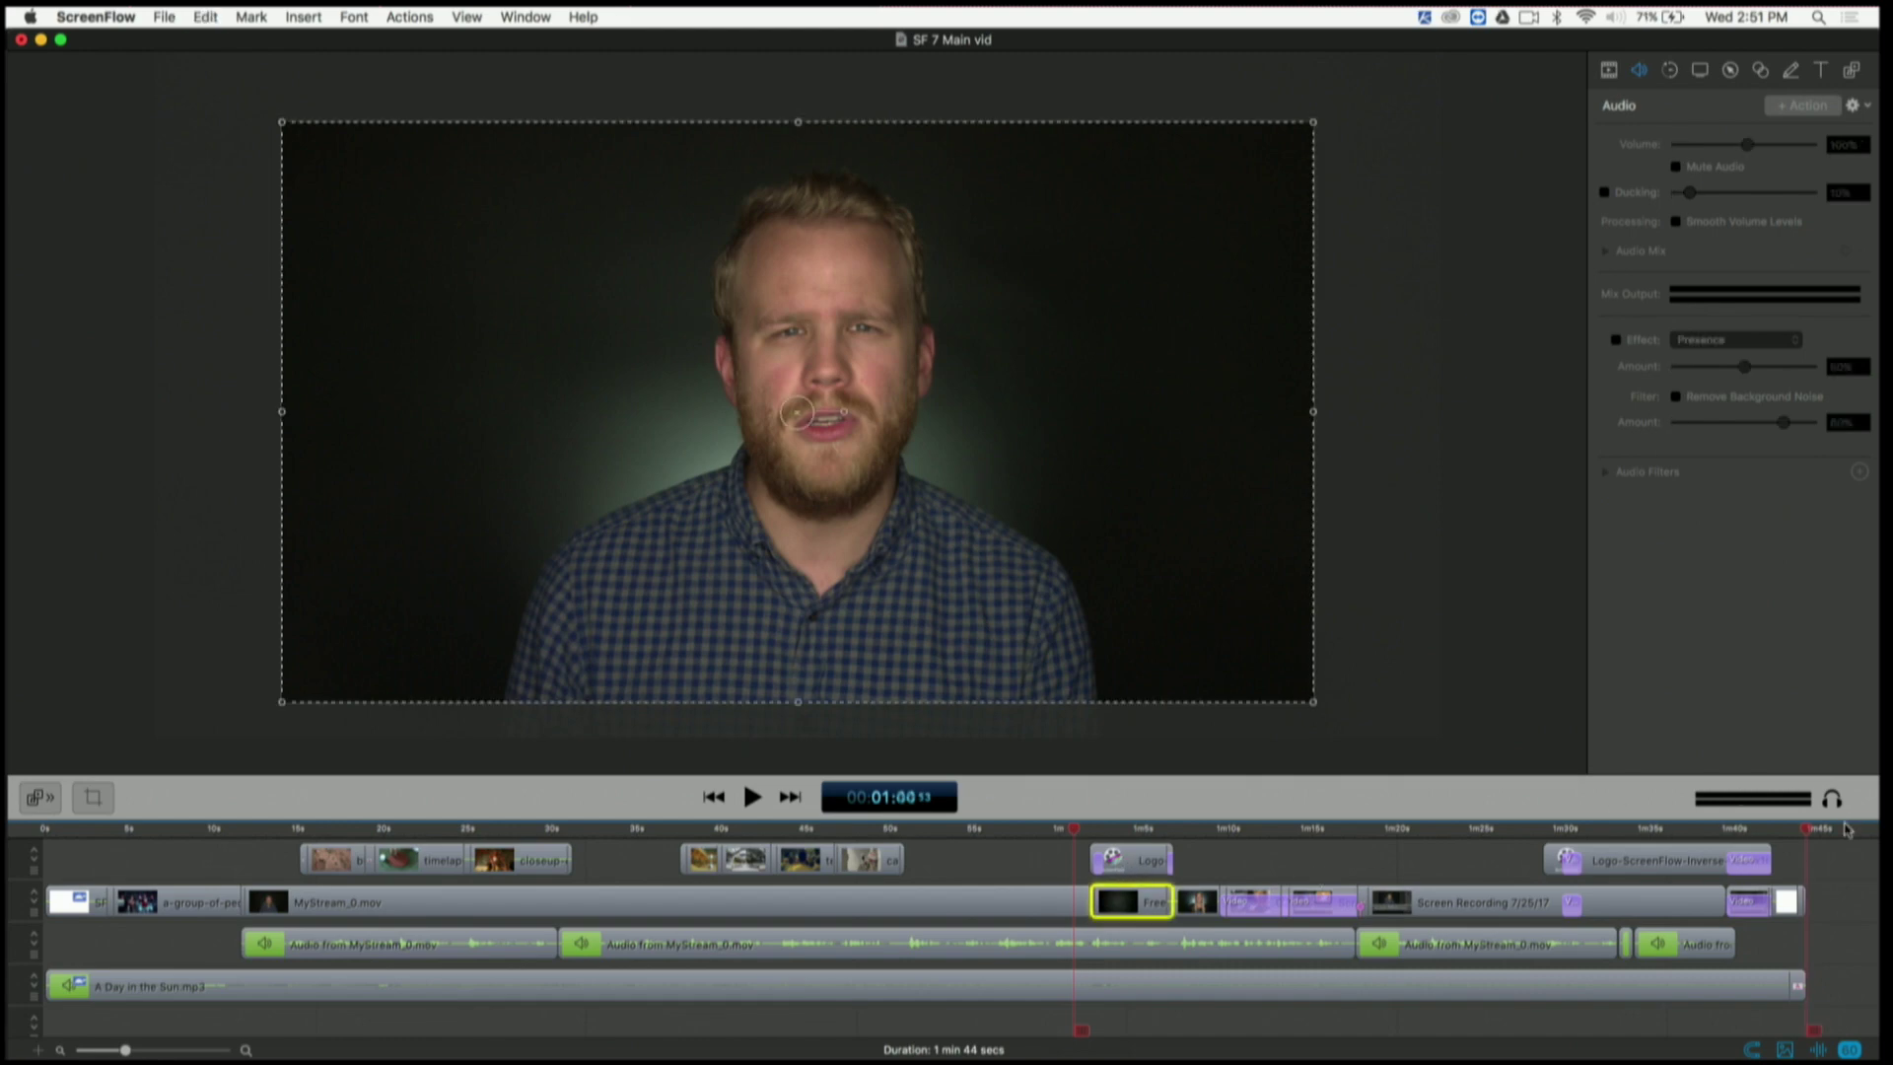
pyautogui.press('super+v')
pyautogui.click(1649, 832)
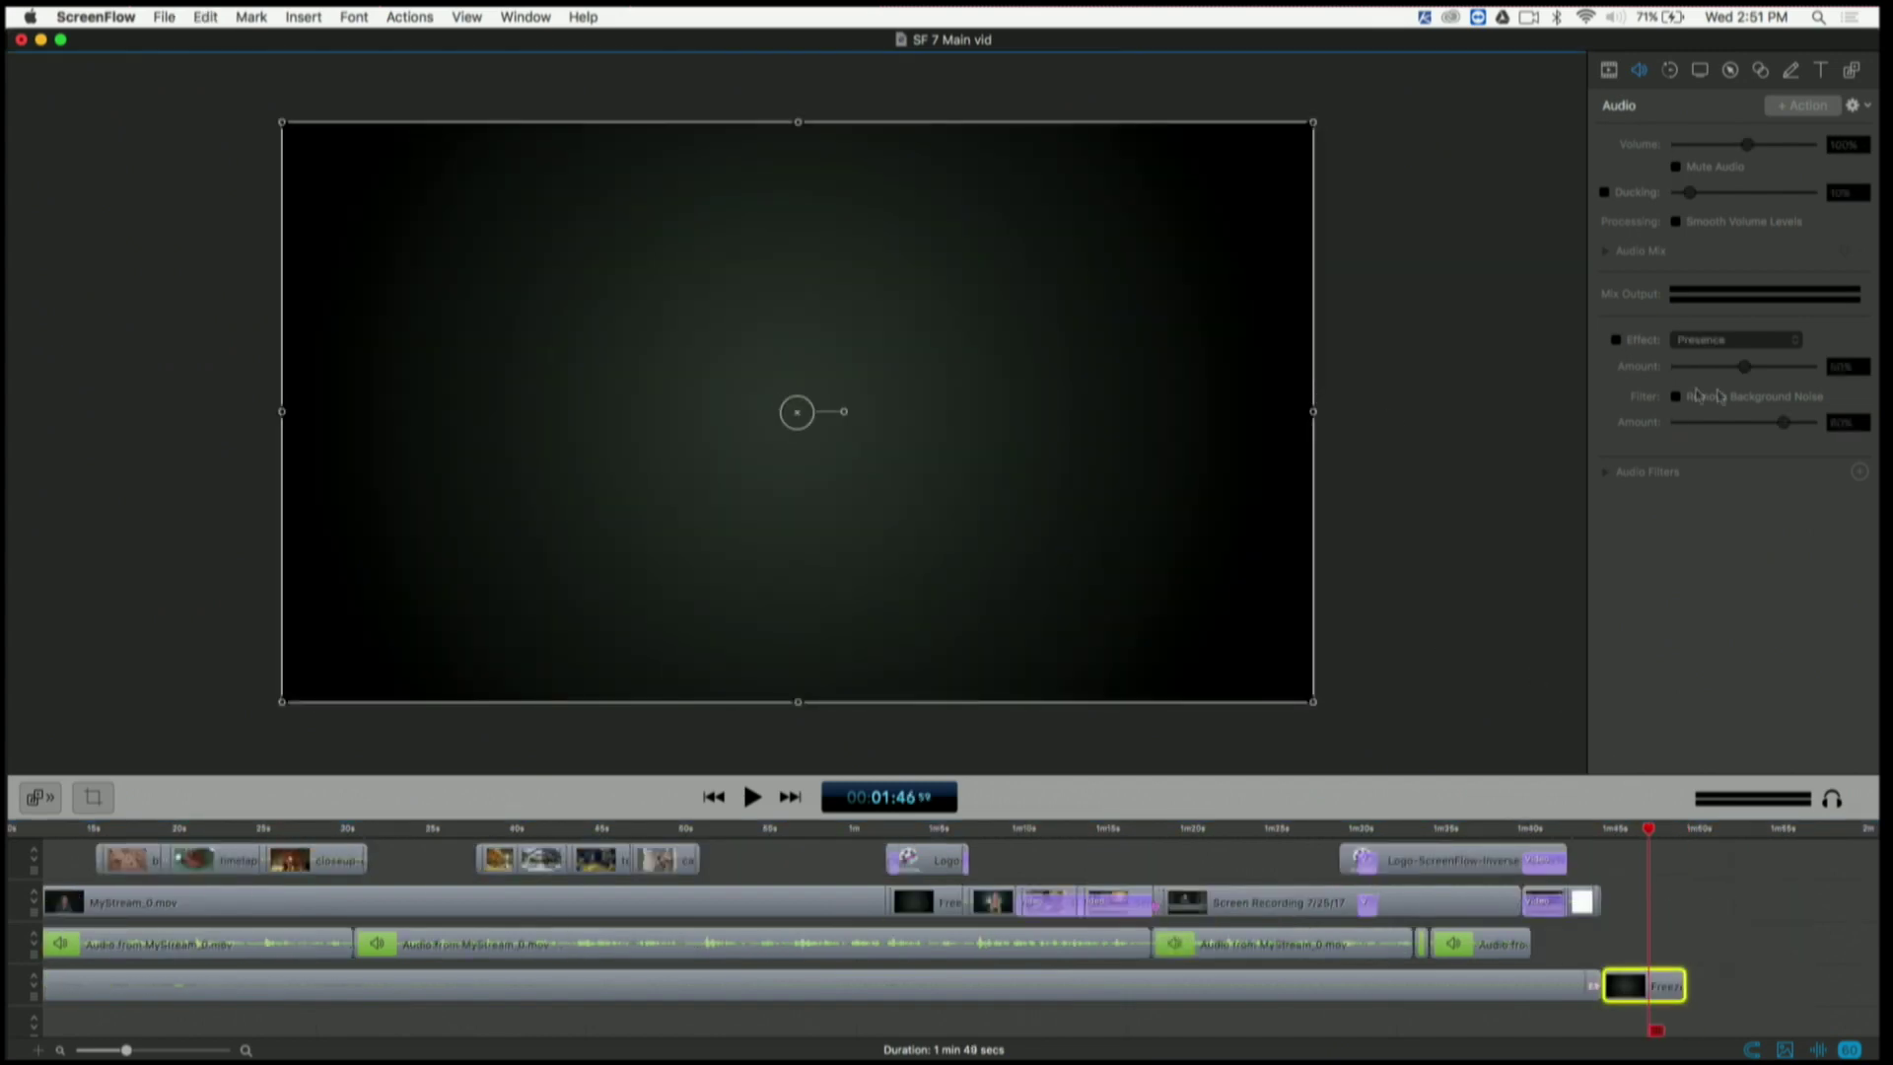
# - Raise the brightness of the pasted freeze-frame background clip at the end of the timeline to 244%
pyautogui.click(1609, 71)
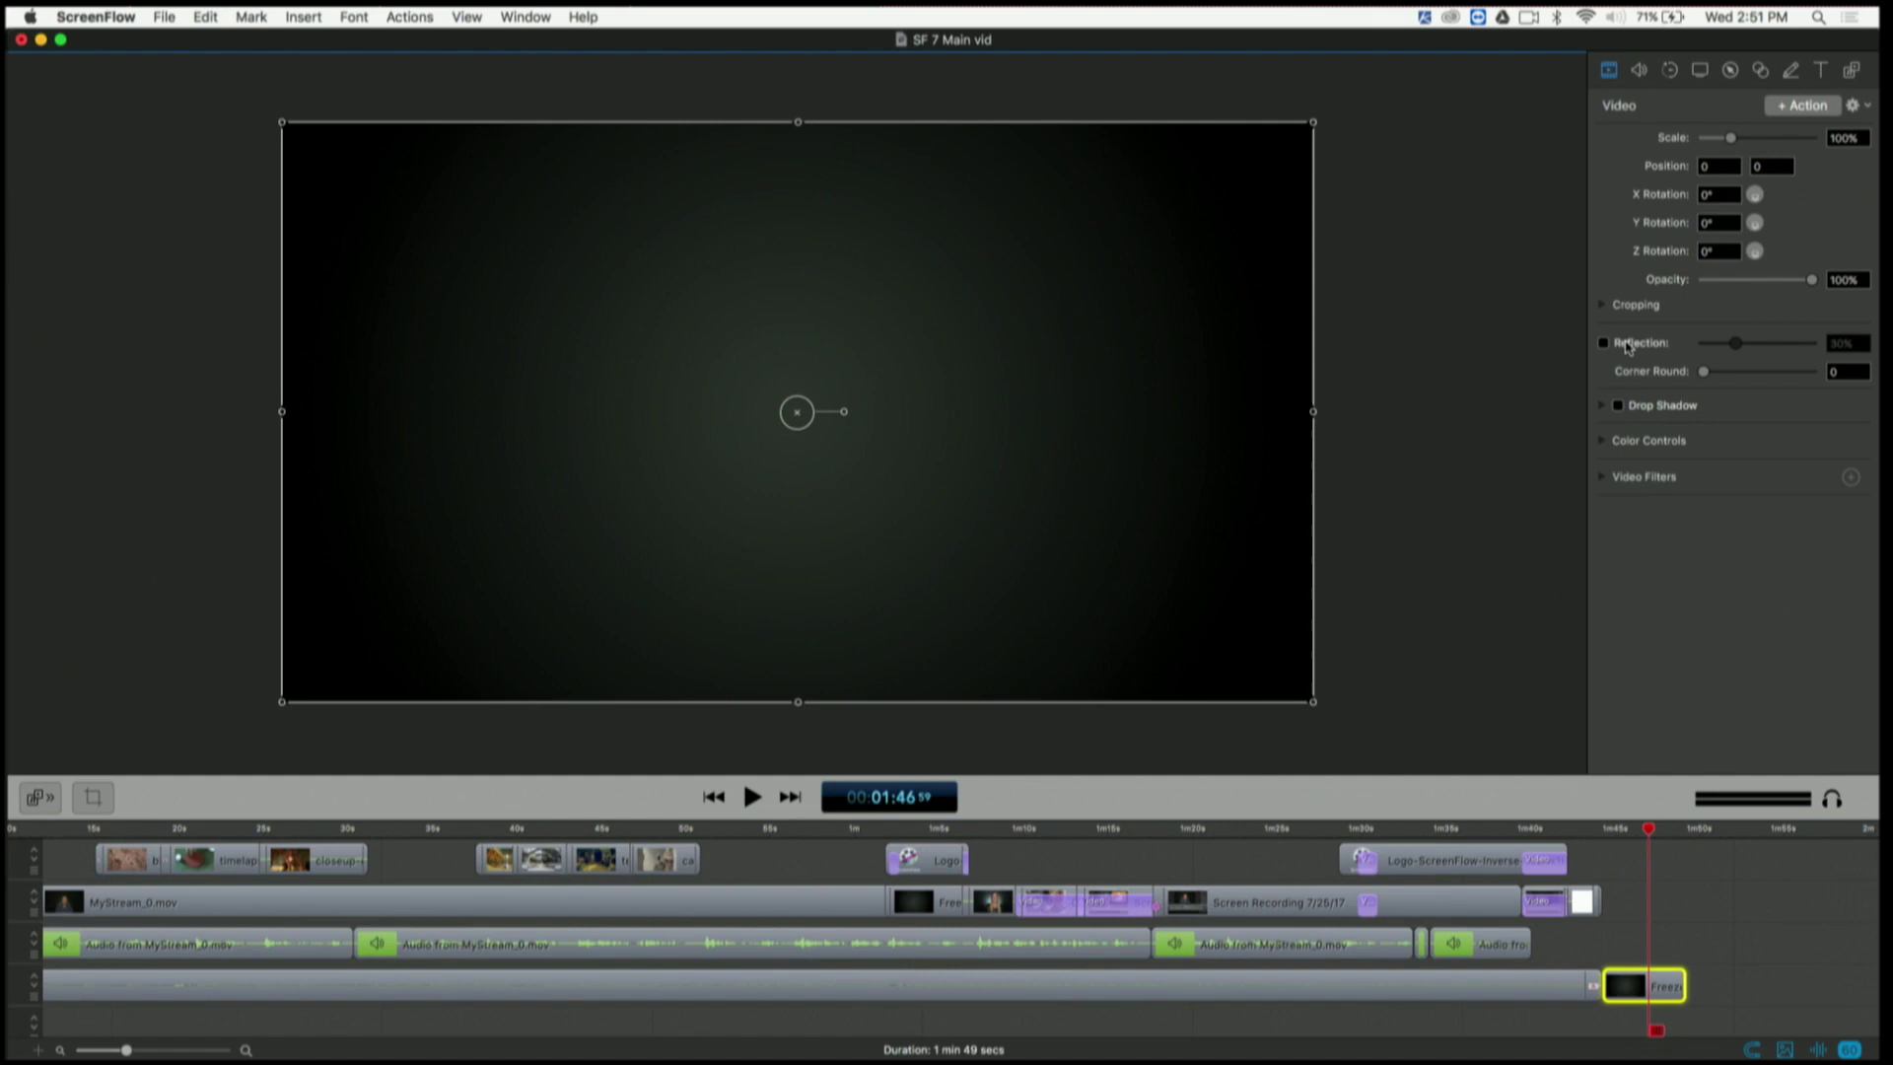
pyautogui.click(1603, 441)
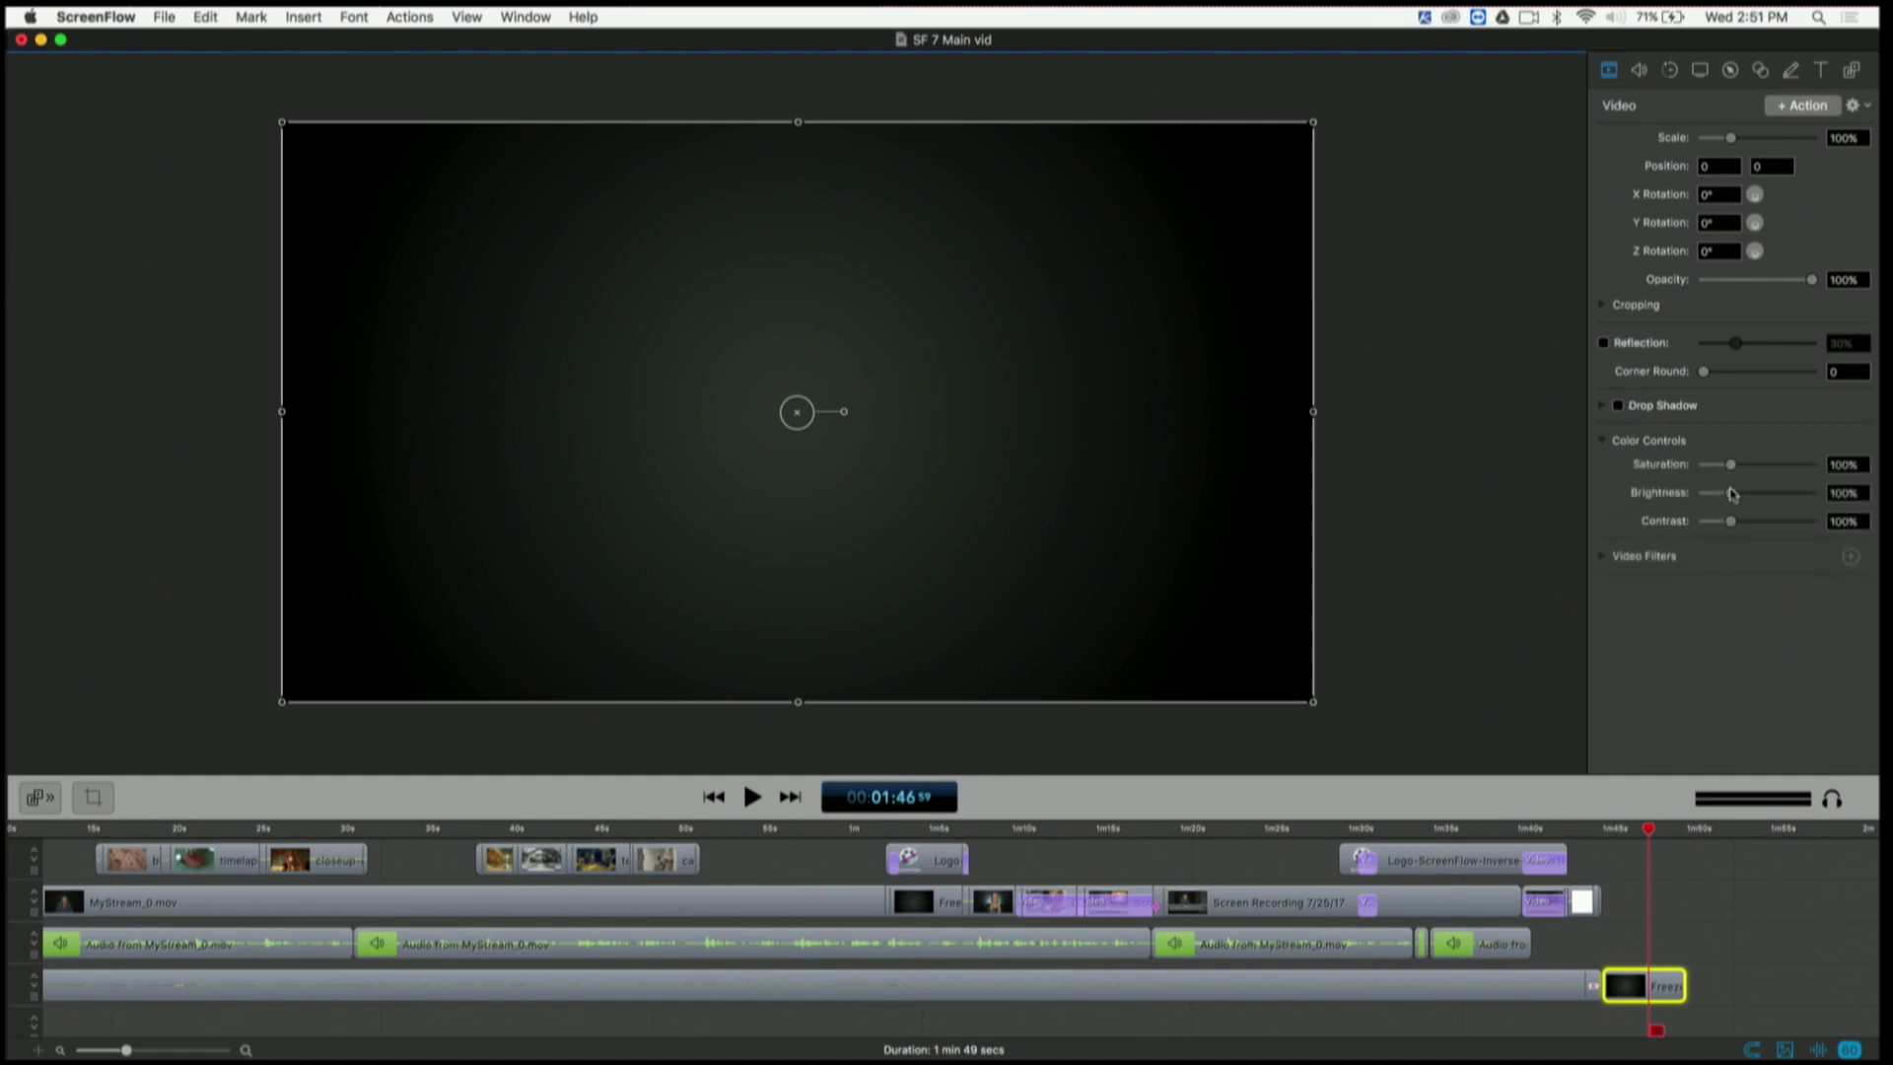
pyautogui.moveTo(1731, 492); pyautogui.dragTo(1772, 490)
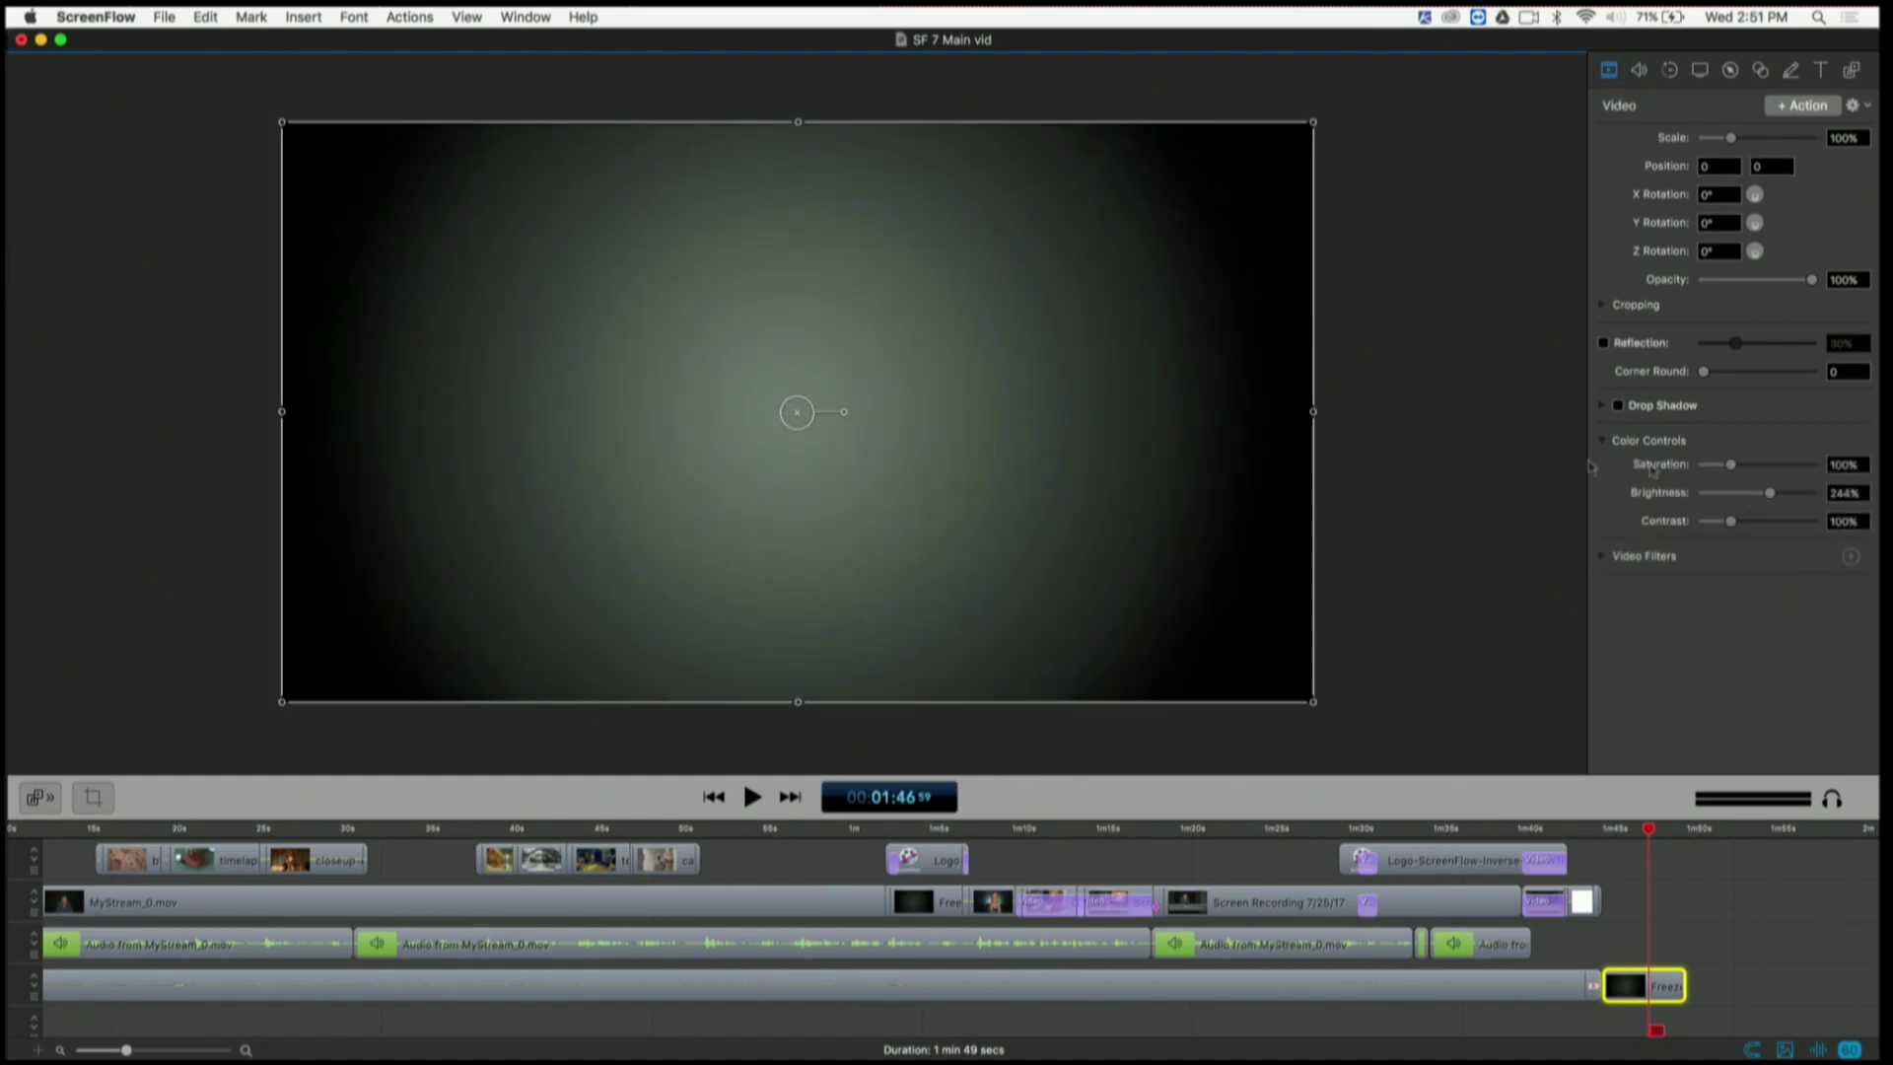
pyautogui.click(1395, 428)
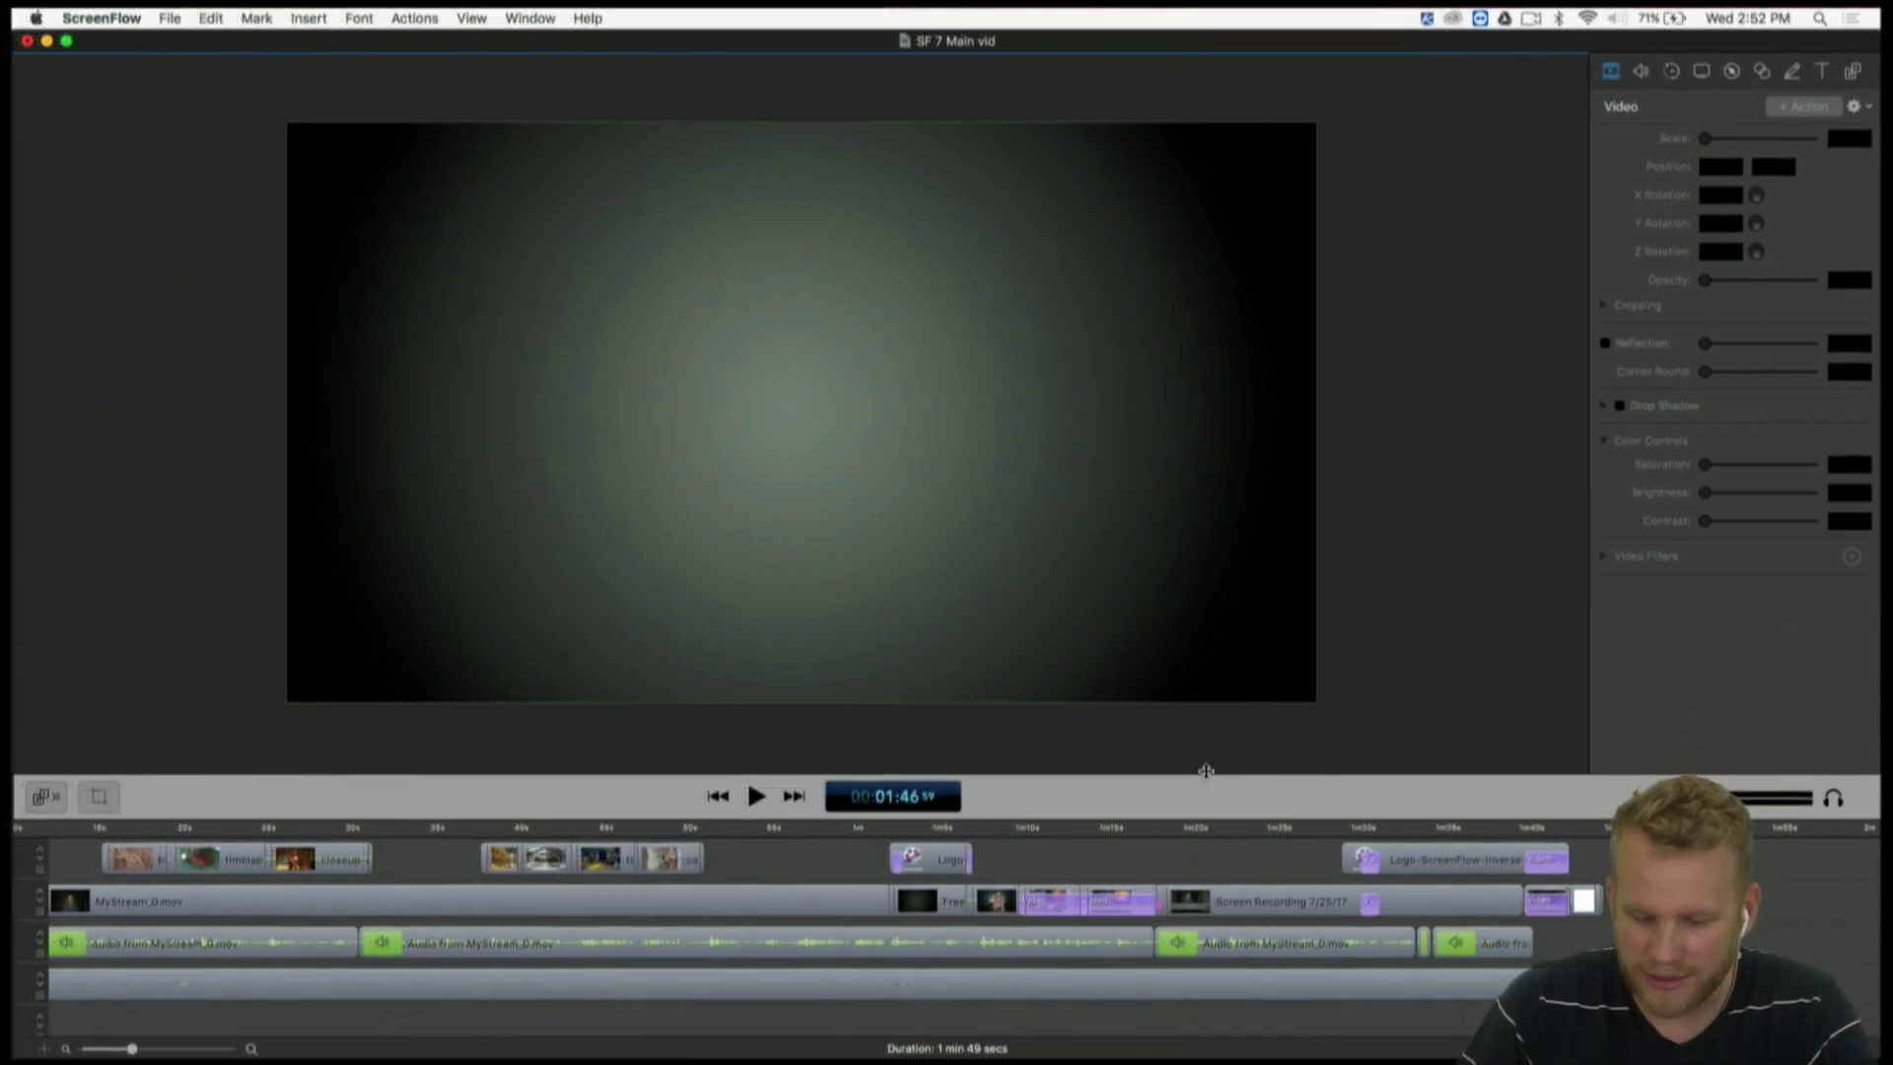
# - Set the brightness of the freeze-frame background clip under the logo at about 1:03 to 154%
pyautogui.click(813, 833)
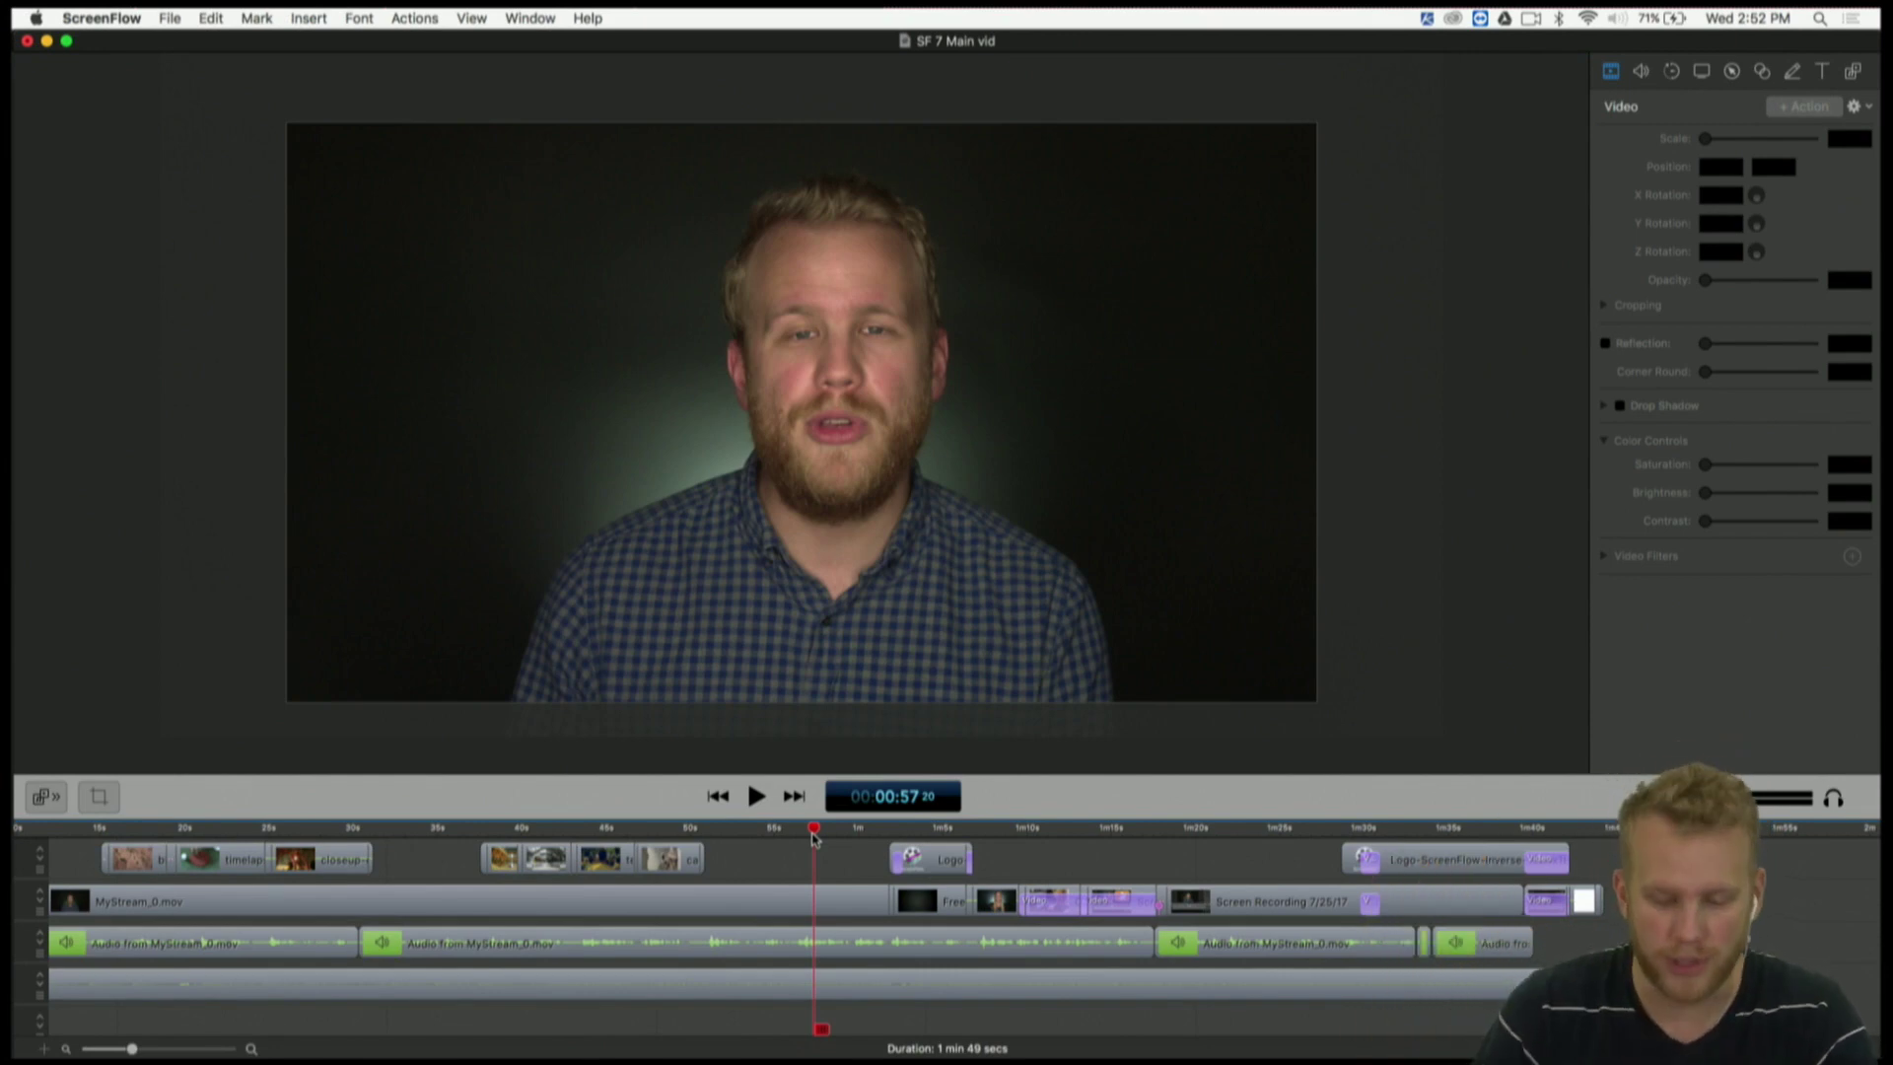
pyautogui.click(880, 835)
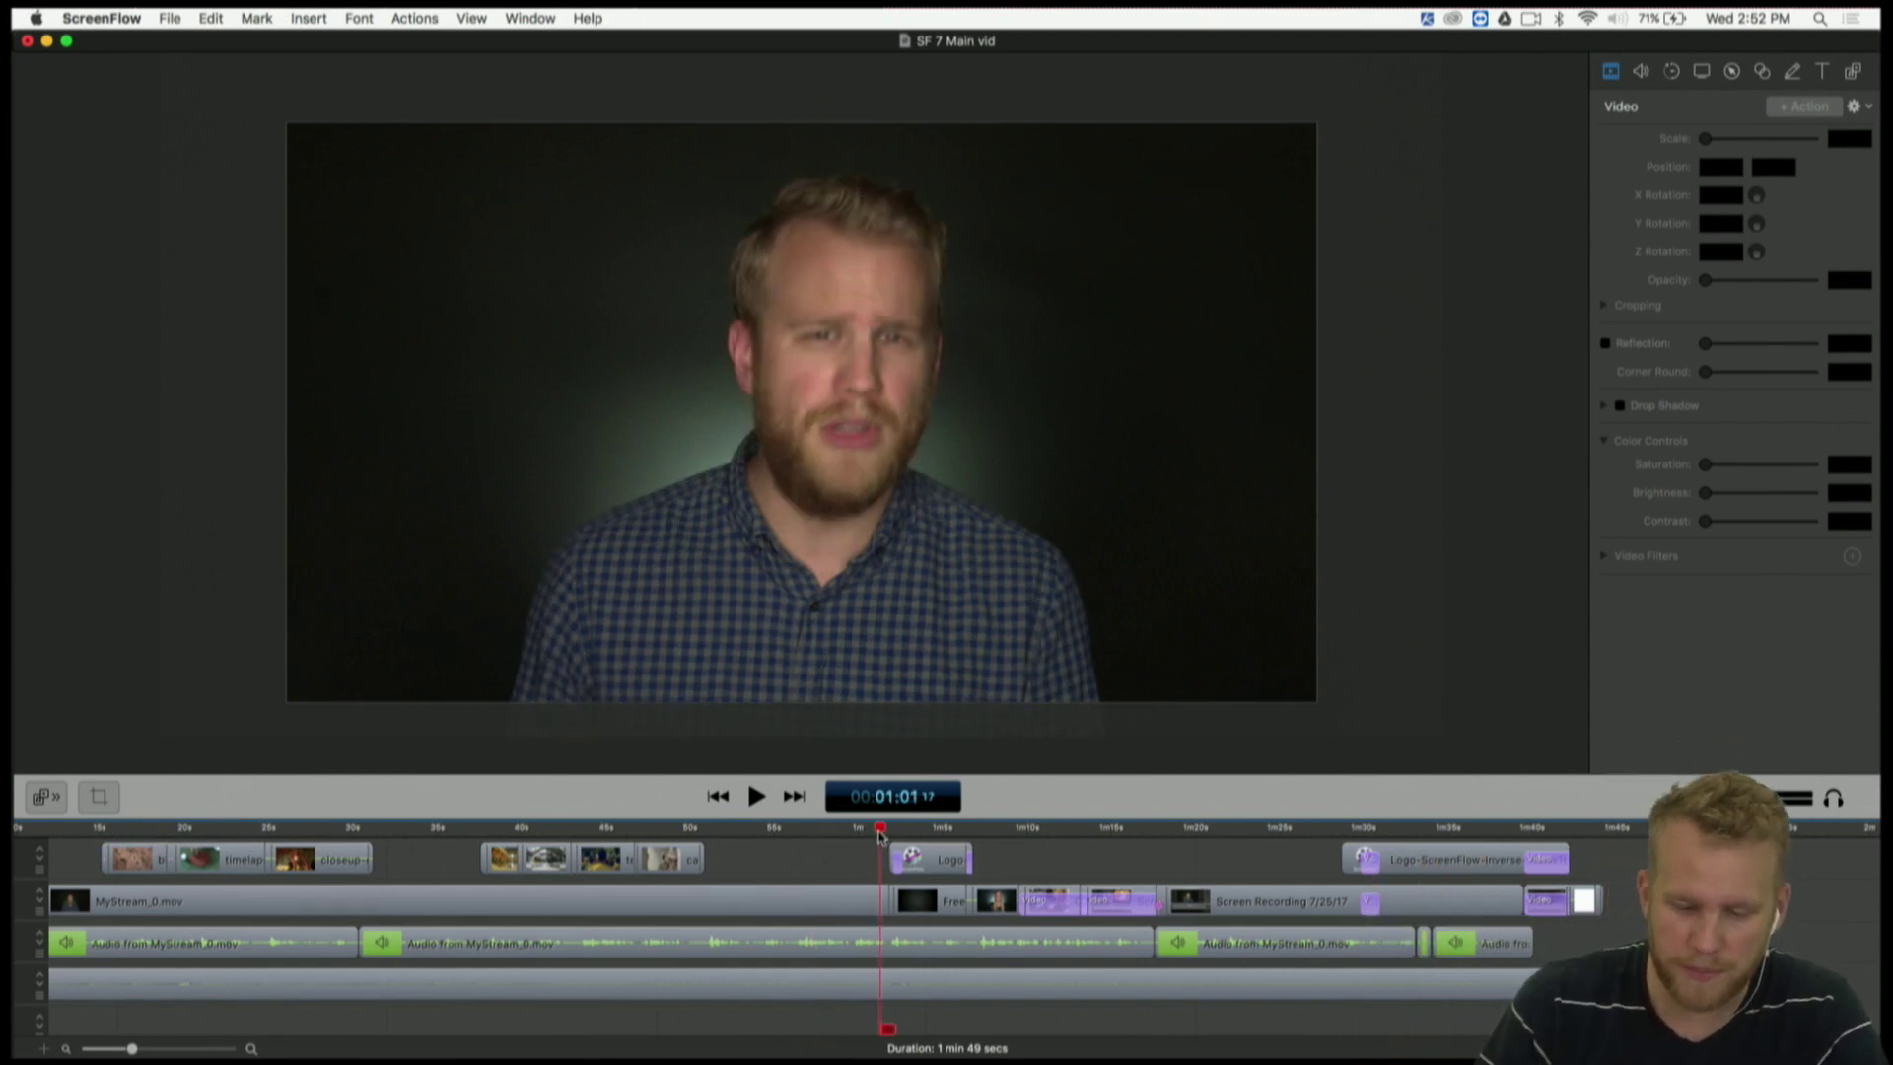
pyautogui.press('space')
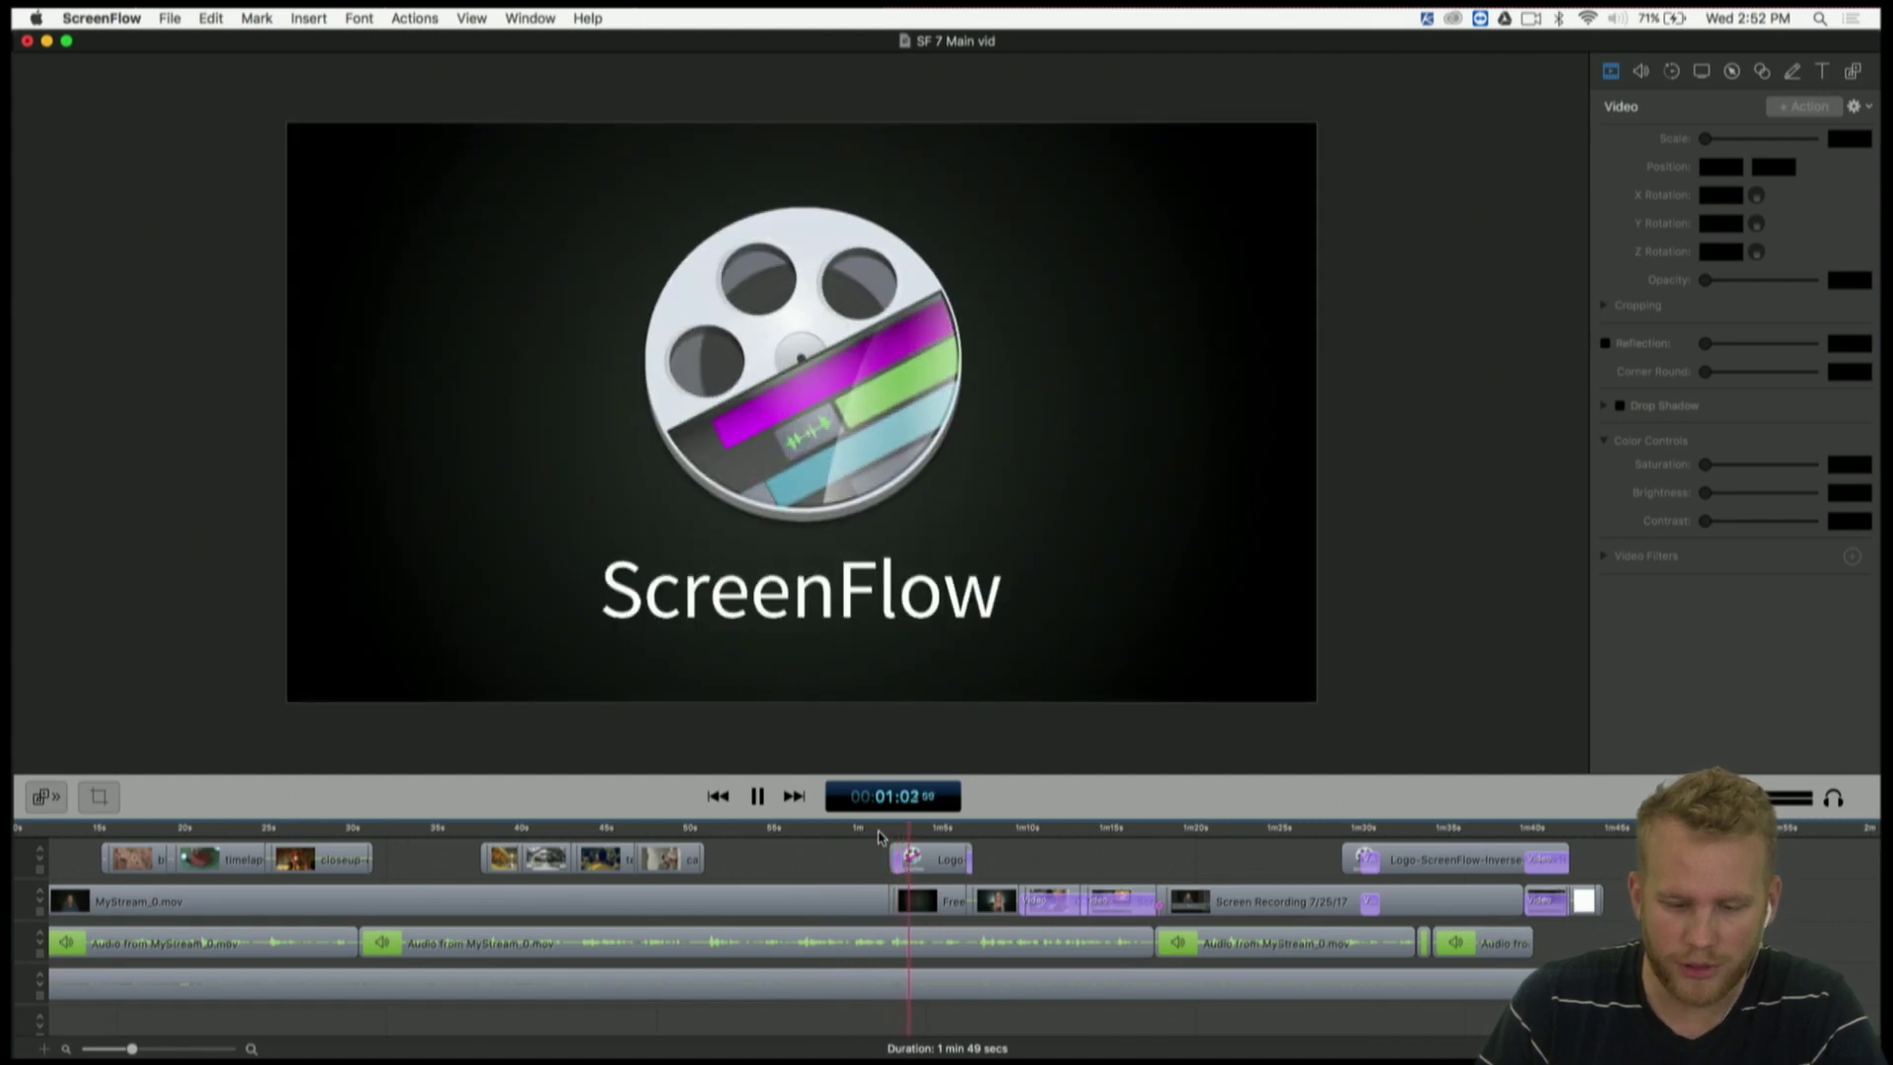
pyautogui.press('space')
pyautogui.click(937, 902)
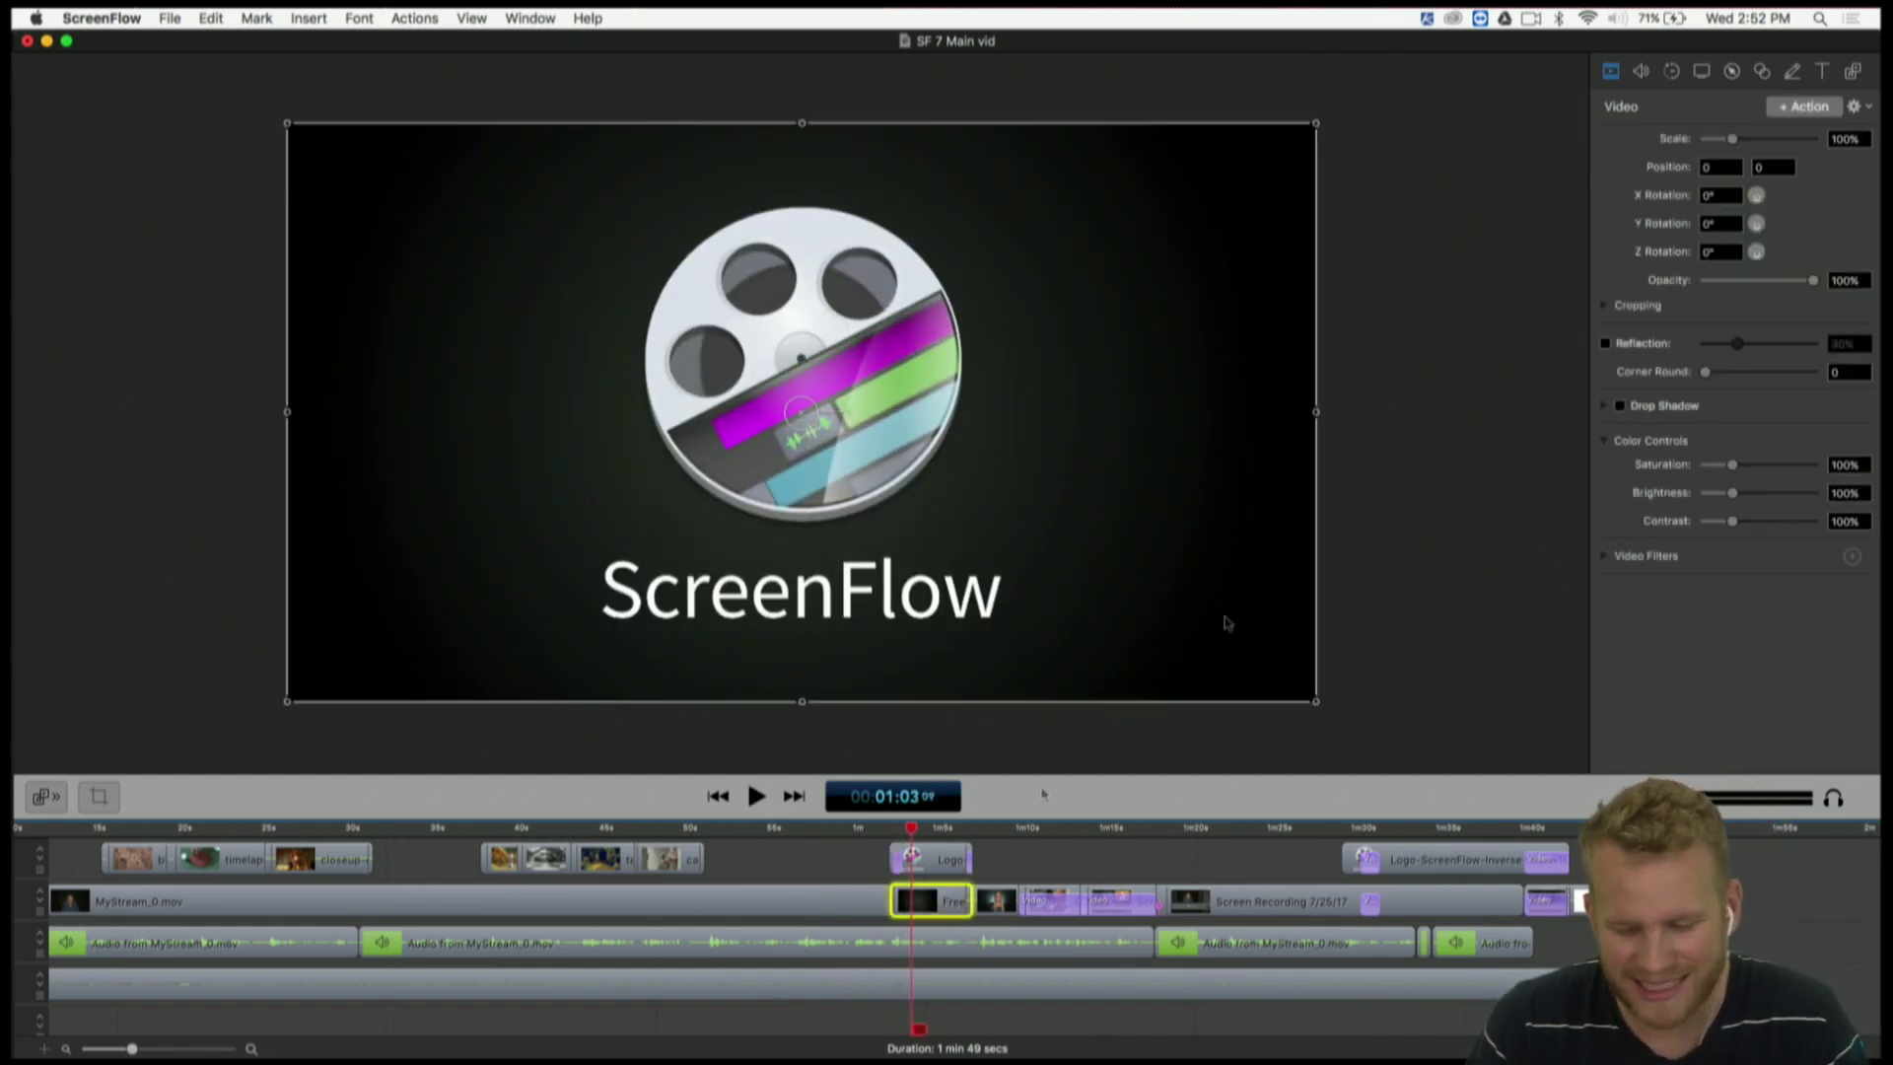
pyautogui.moveTo(1733, 494); pyautogui.dragTo(1748, 495)
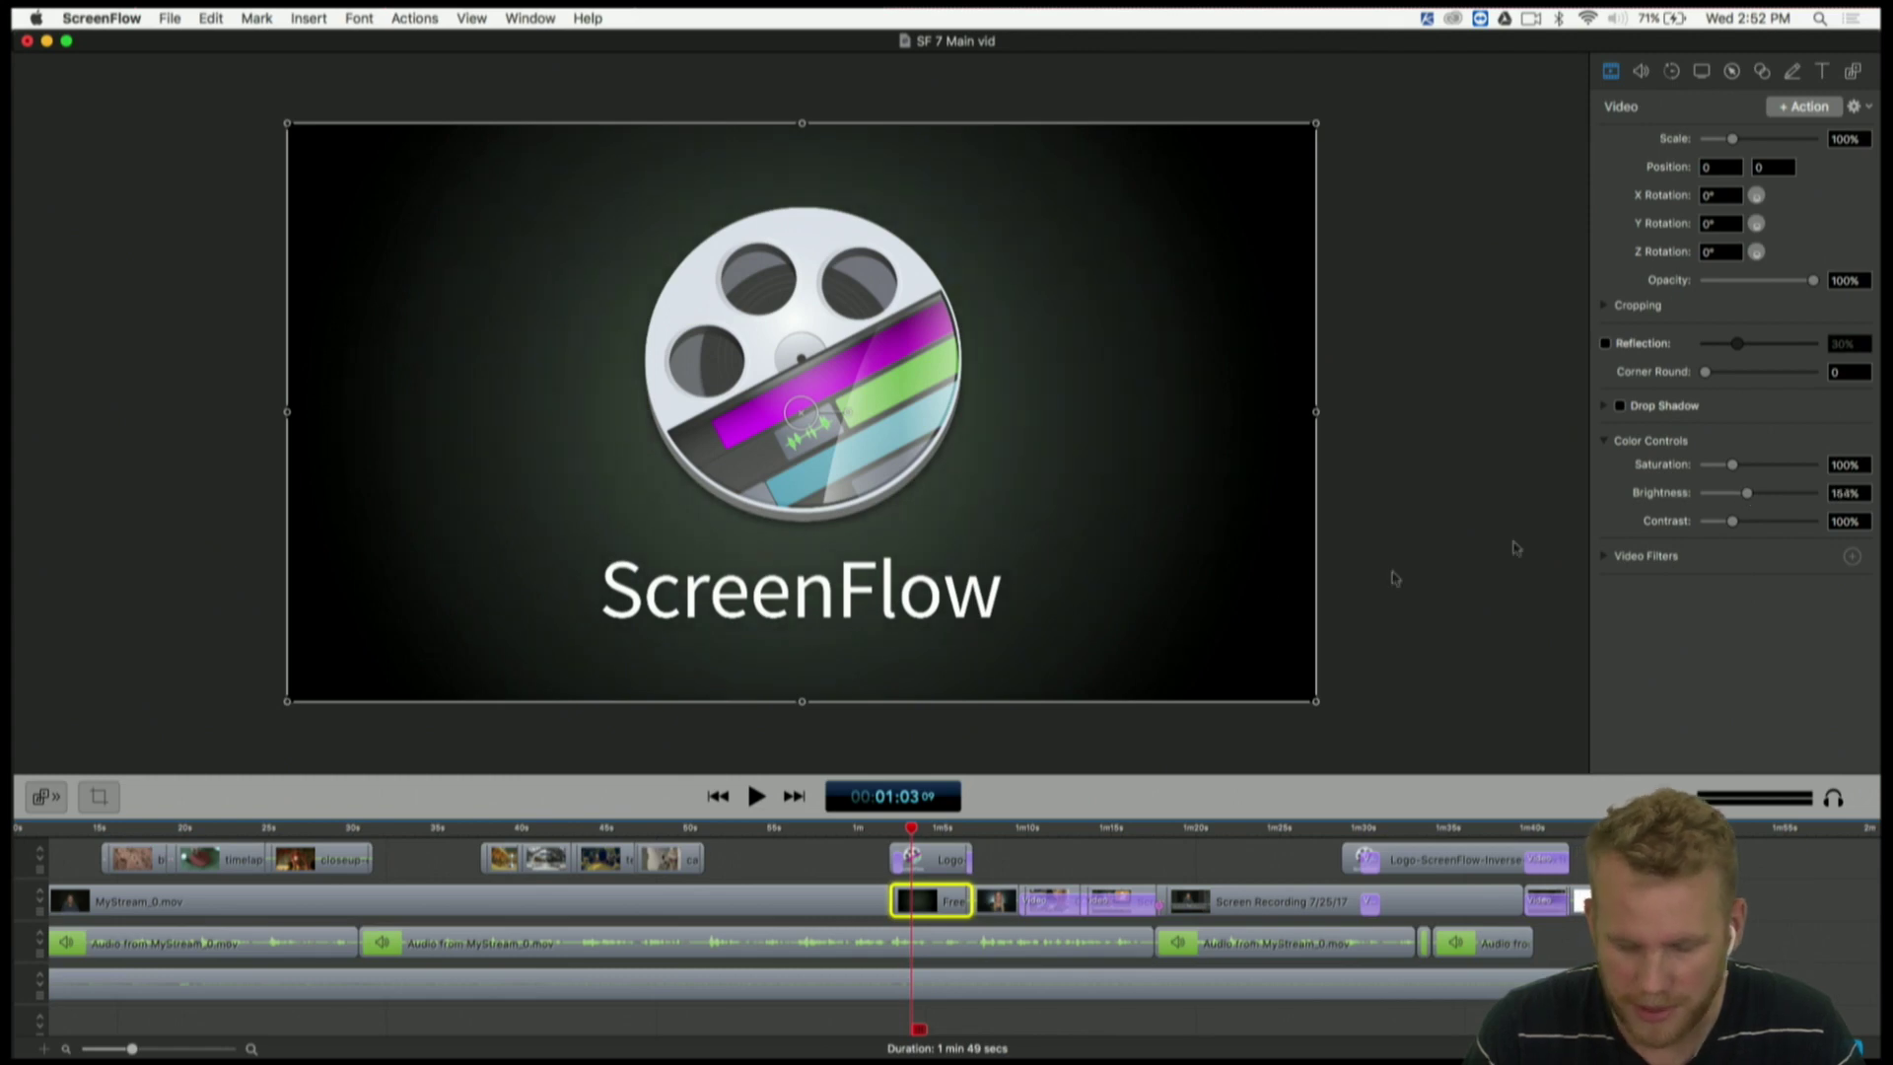
# - Play the brightened logo section from about 0:59 to 1:06
pyautogui.click(842, 829)
pyautogui.press('space')
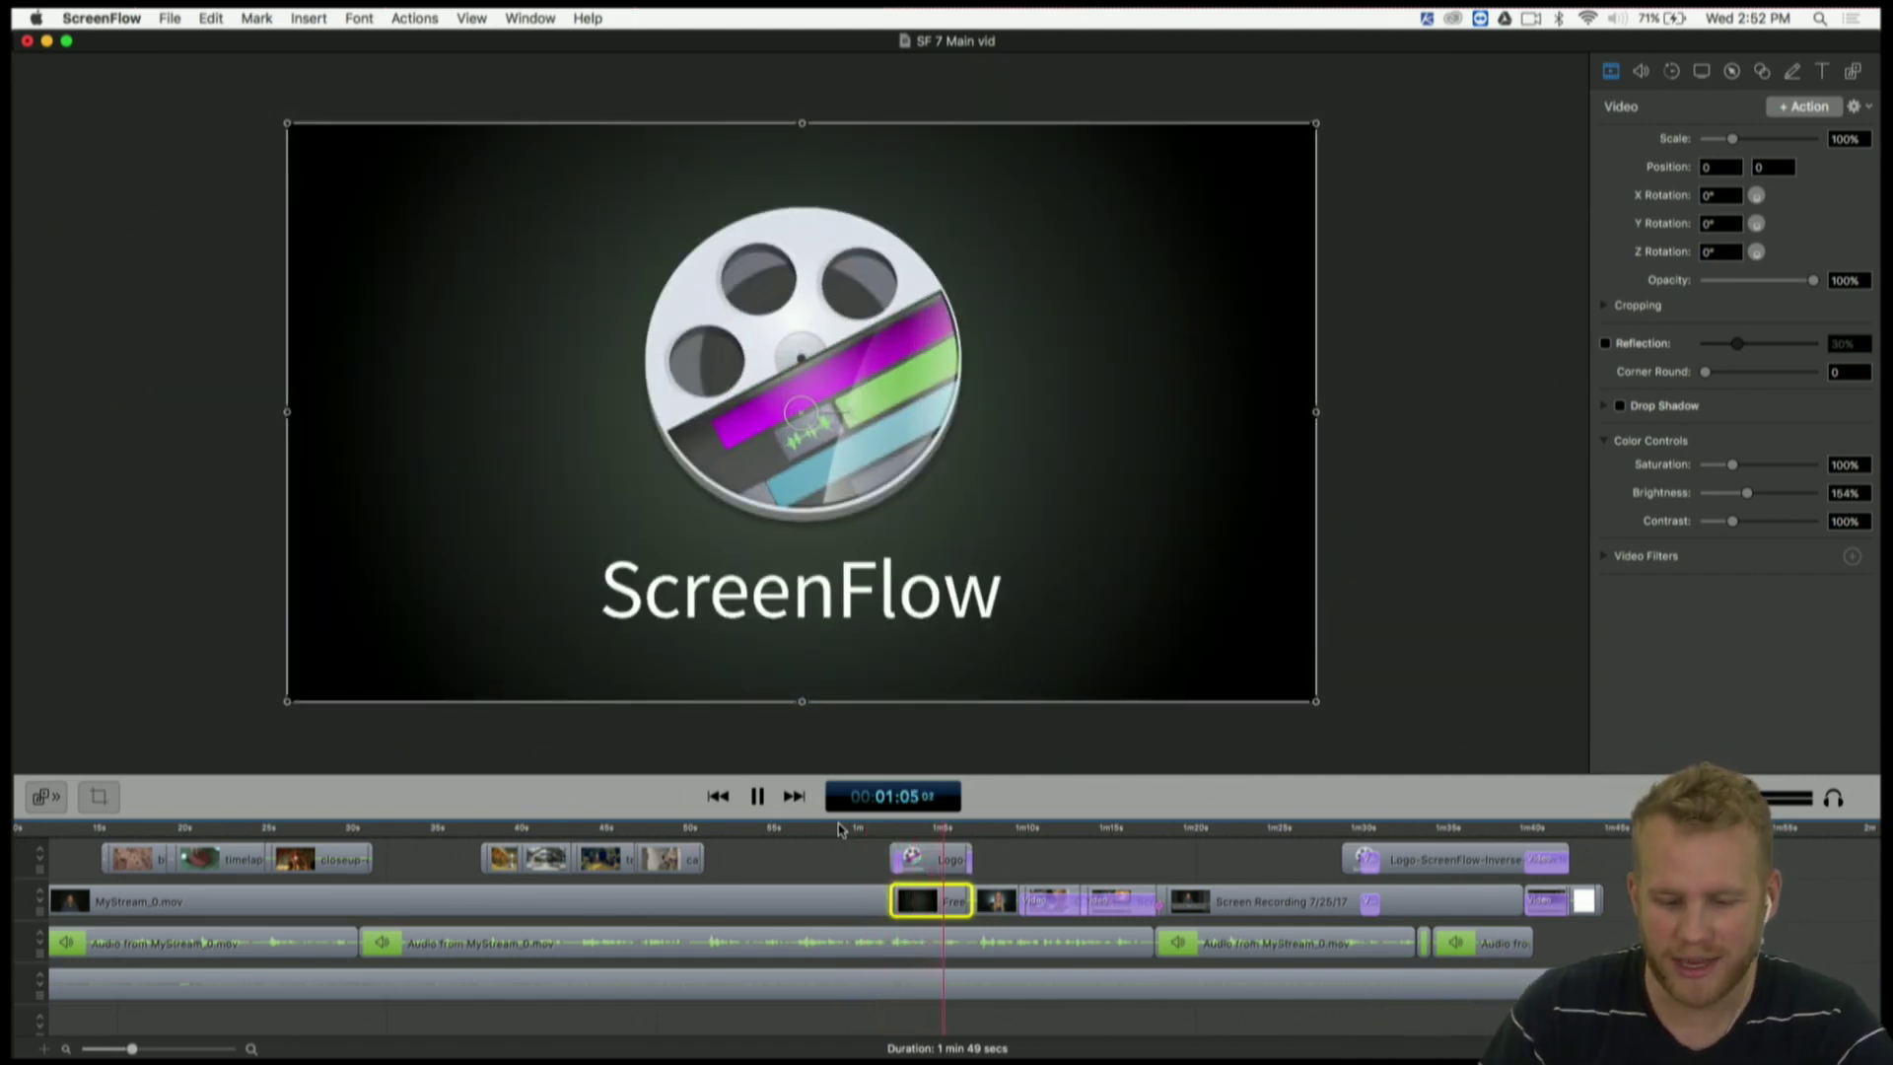
pyautogui.press('space')
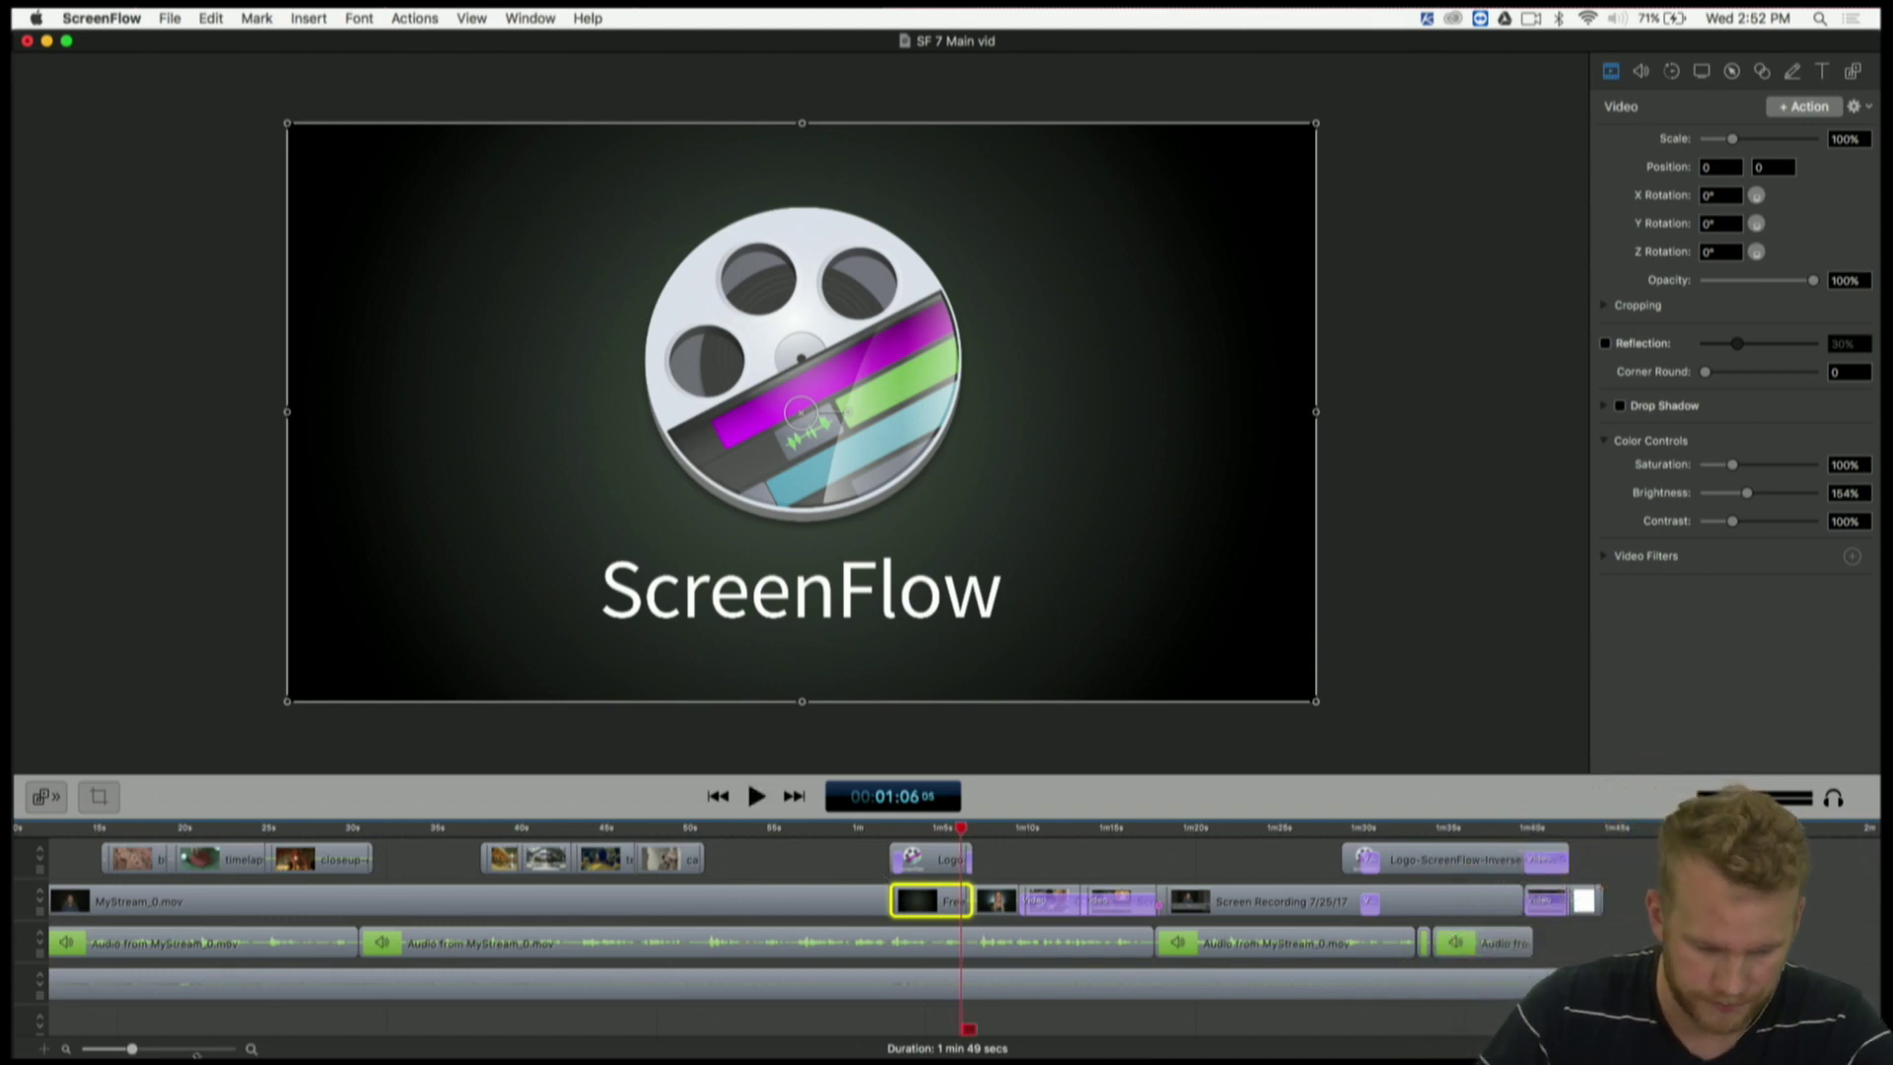
# - Examine the logo clip's scale-up video action at 1:02 close up and play it through to about 1:07
pyautogui.press('super+equal')
pyautogui.hscroll(-10, 1036, 903)
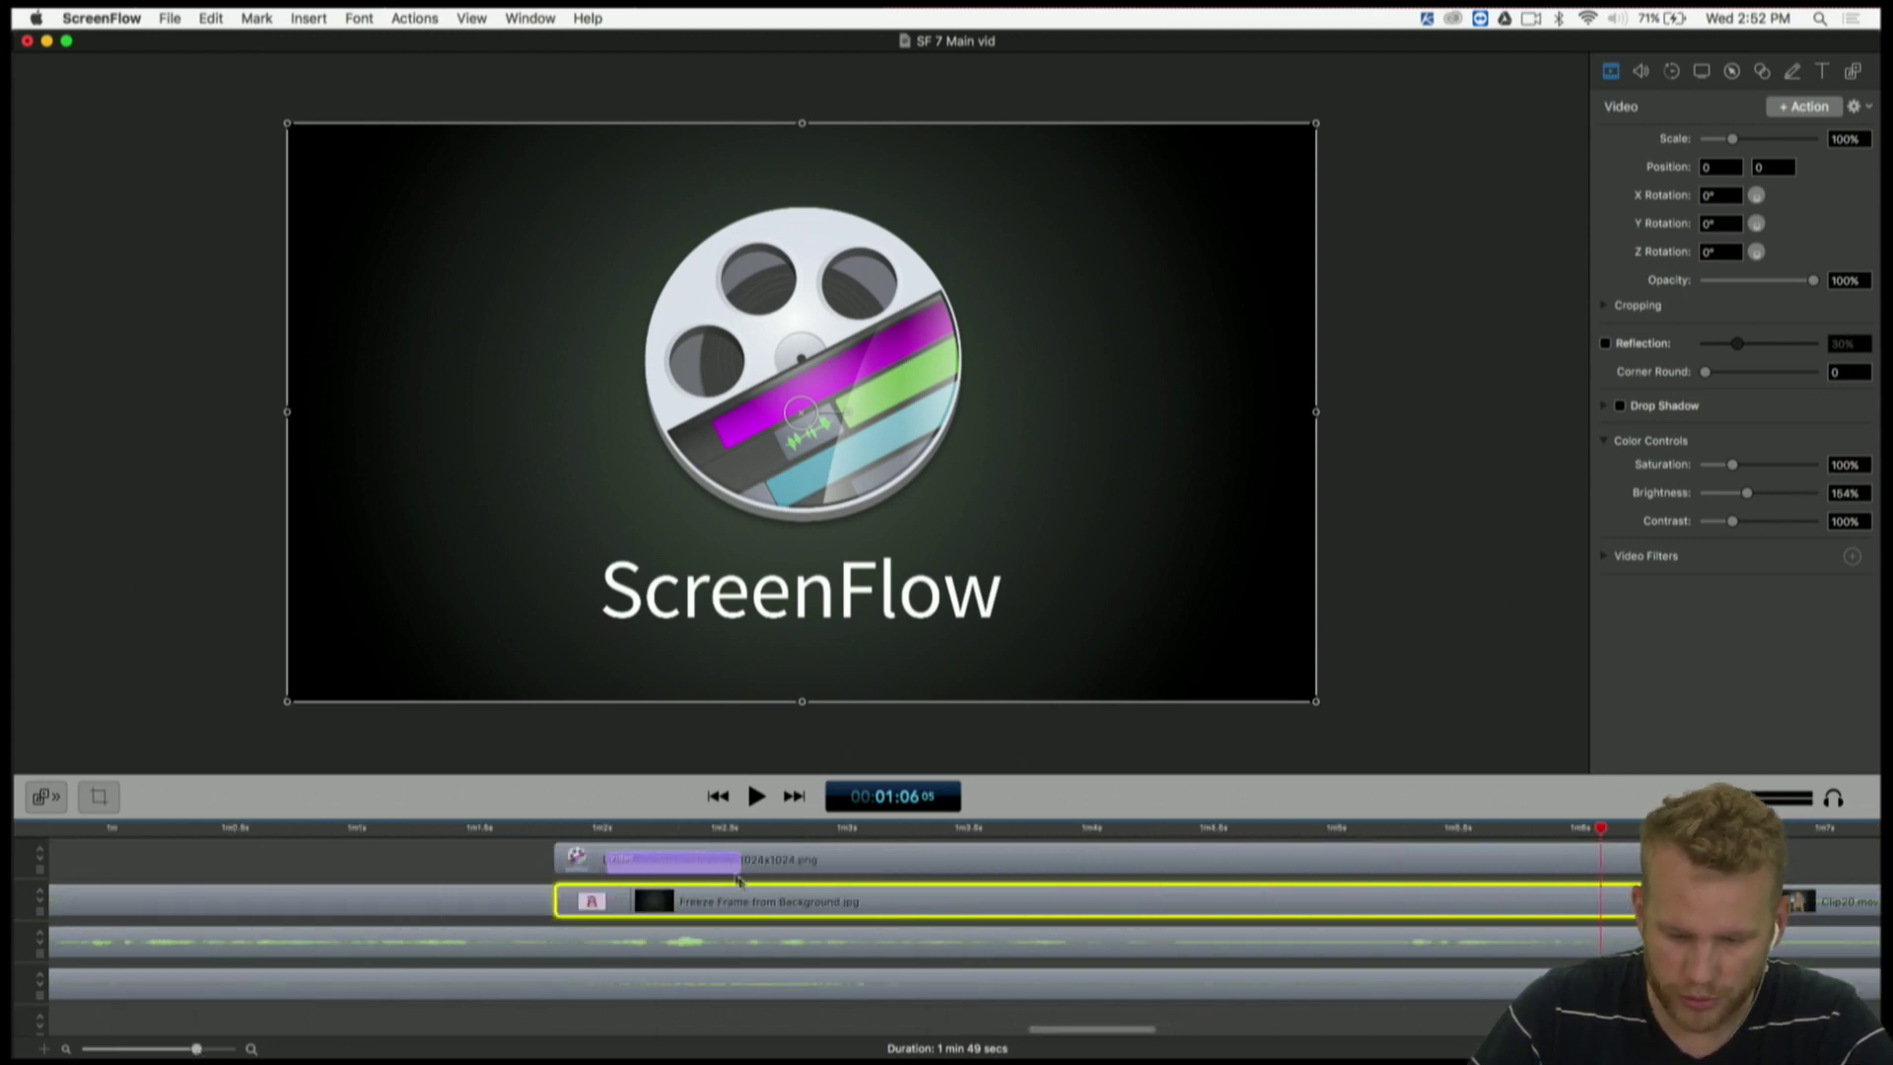
pyautogui.click(671, 860)
pyautogui.moveTo(715, 836); pyautogui.dragTo(609, 835)
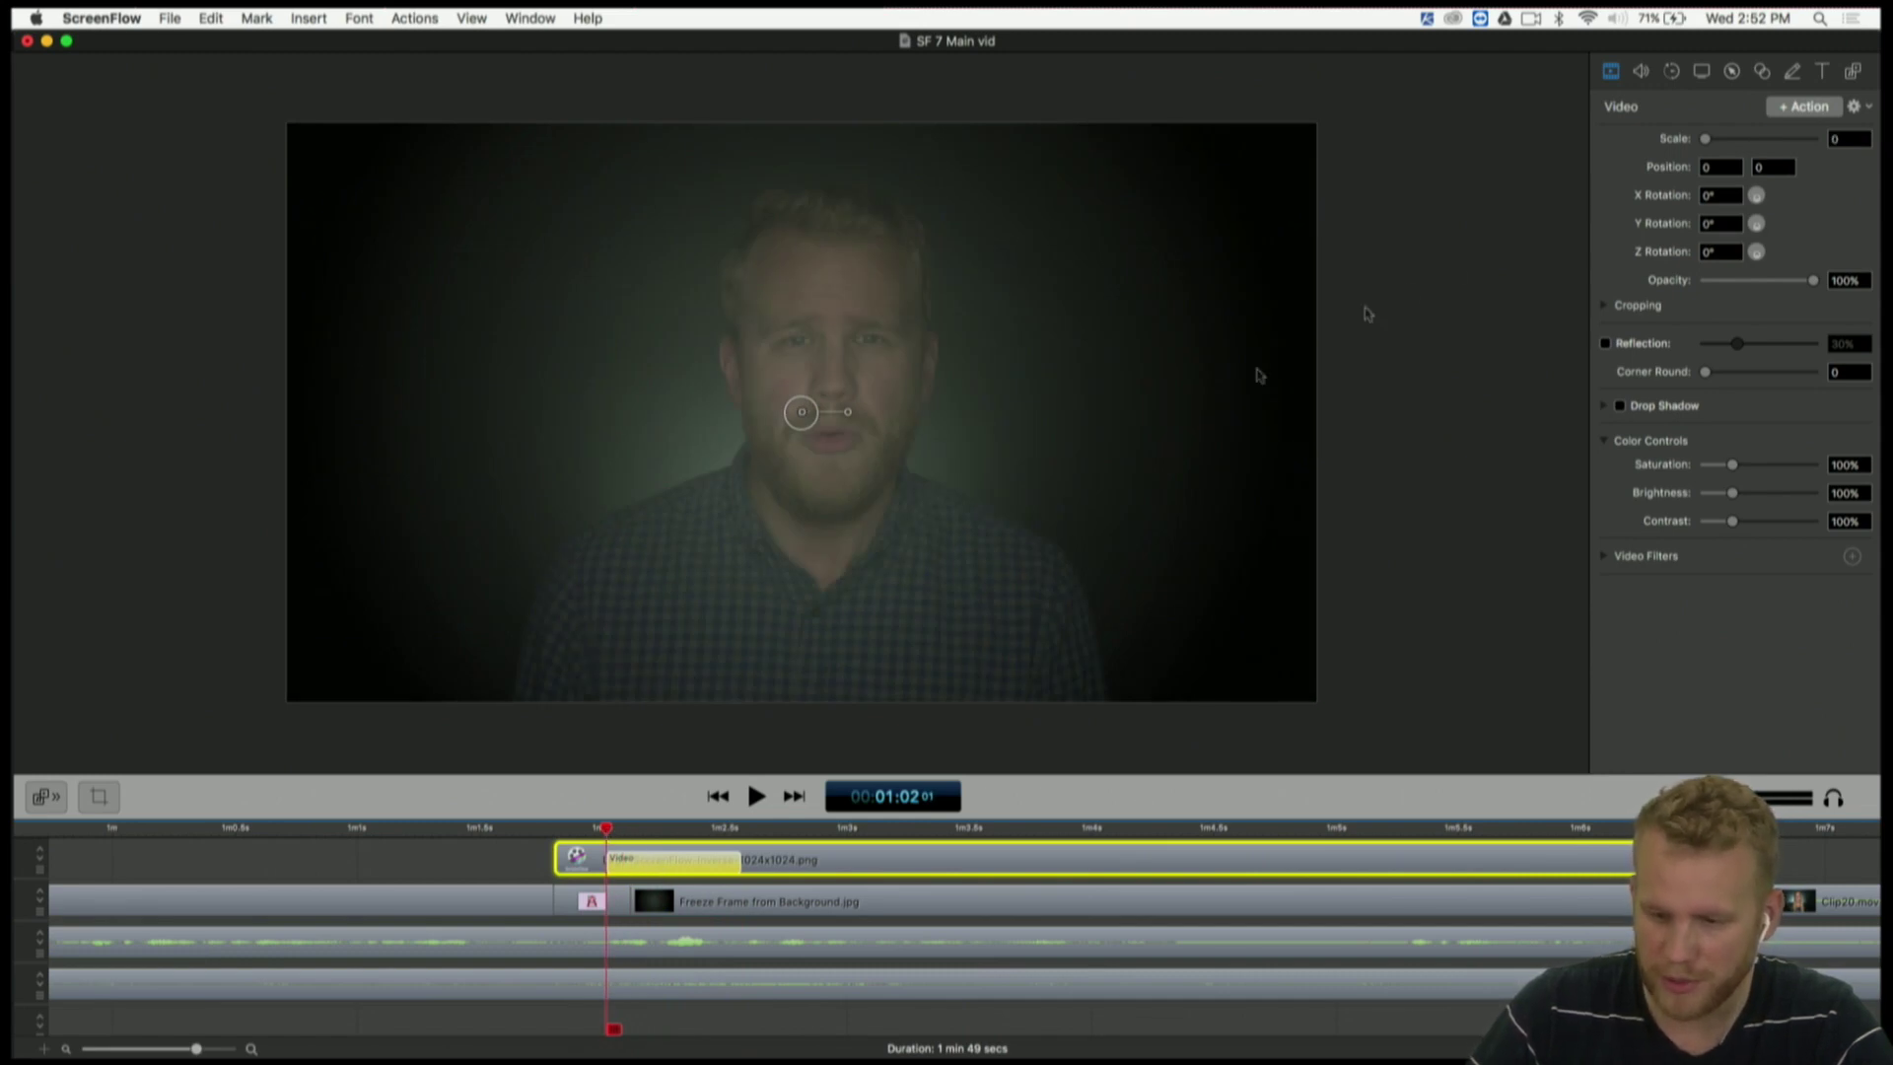
pyautogui.press('space')
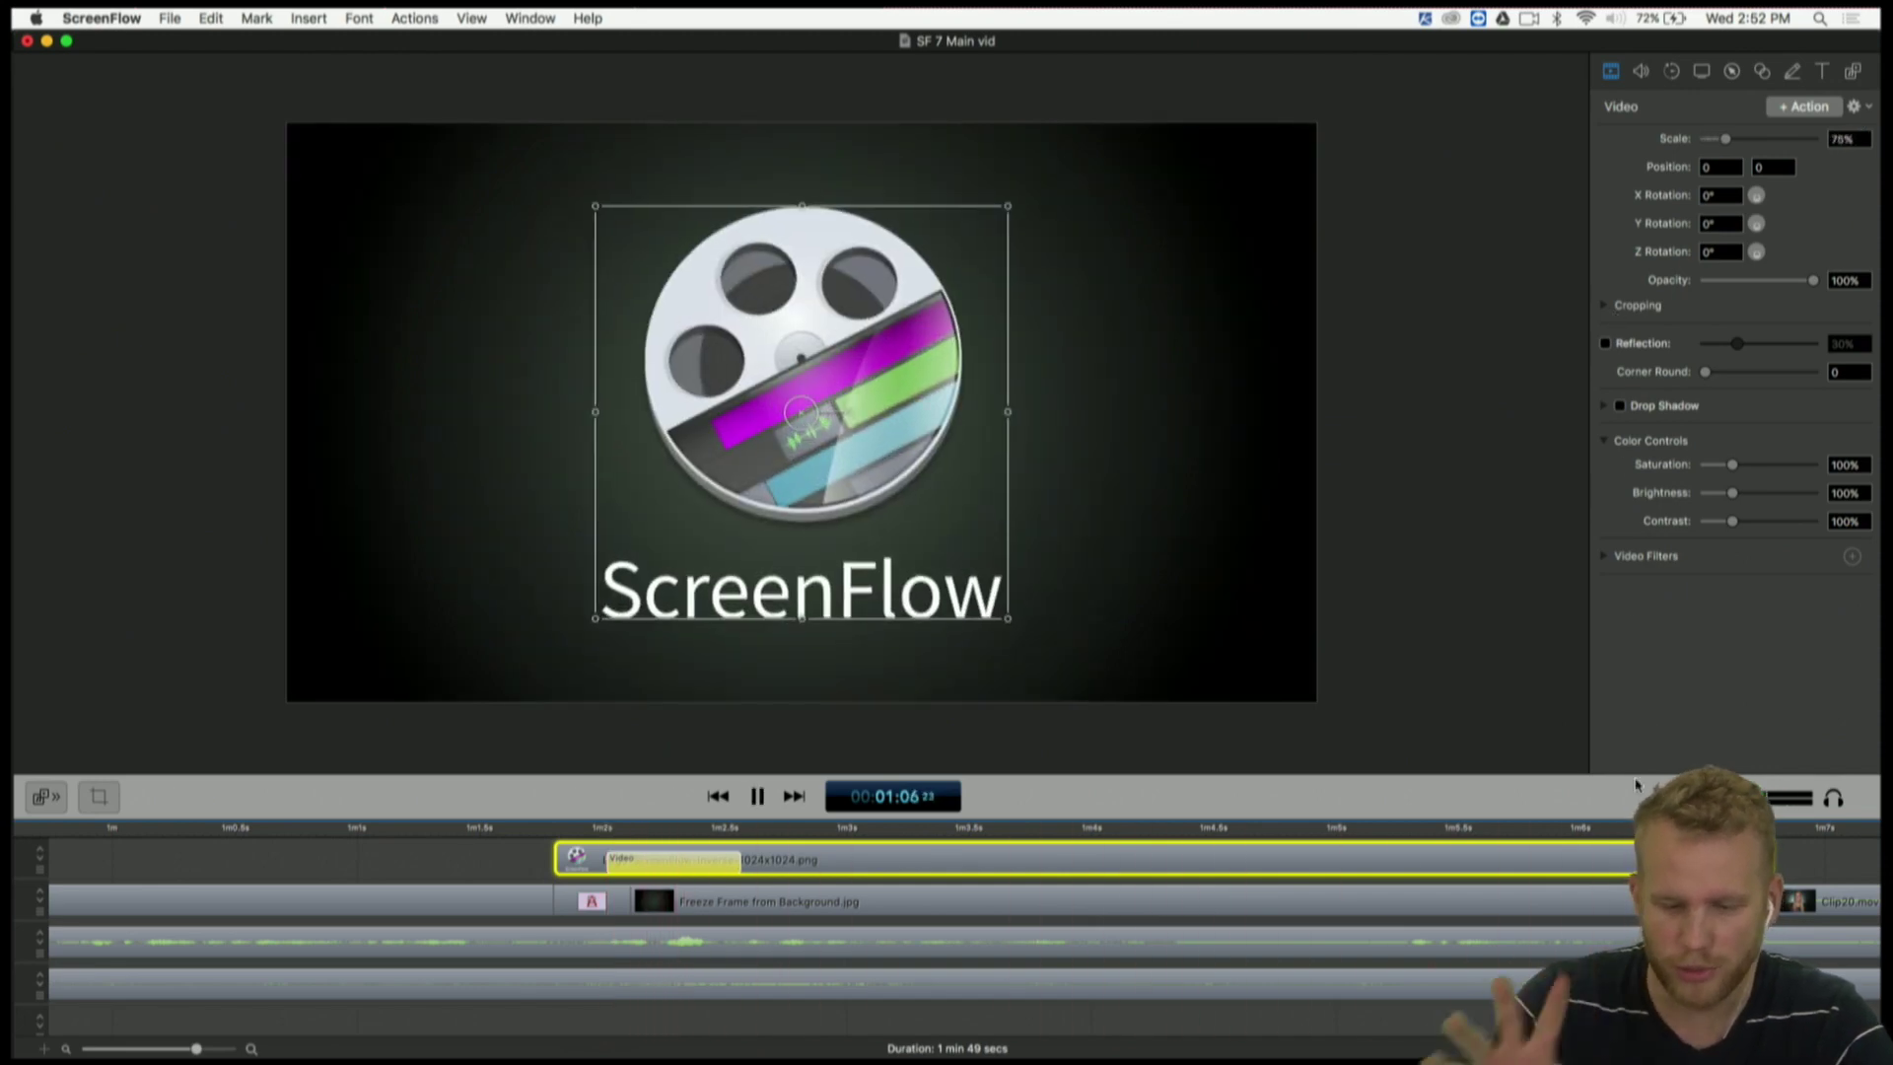
pyautogui.press('space')
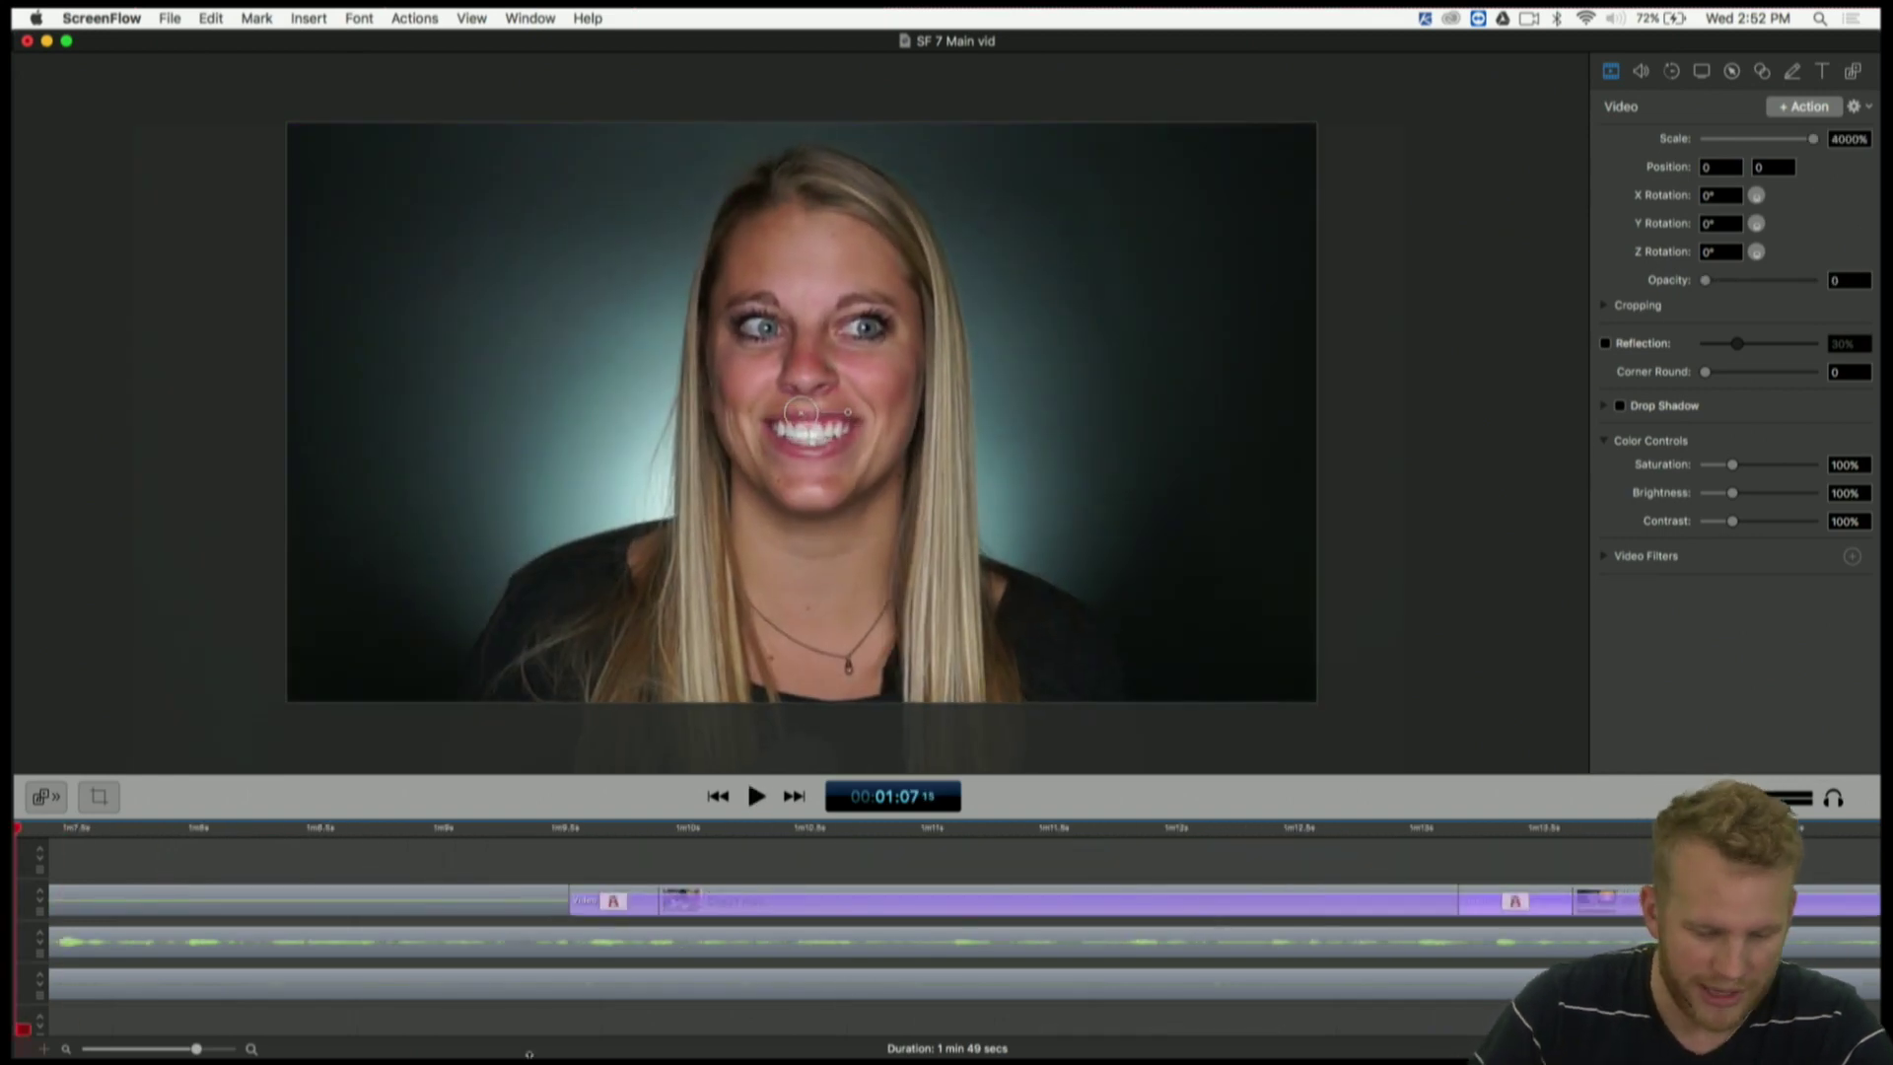
# - Play the end of the logo section from 1:06 and the woman's clips through to about 1:17
pyautogui.press('super+minus')
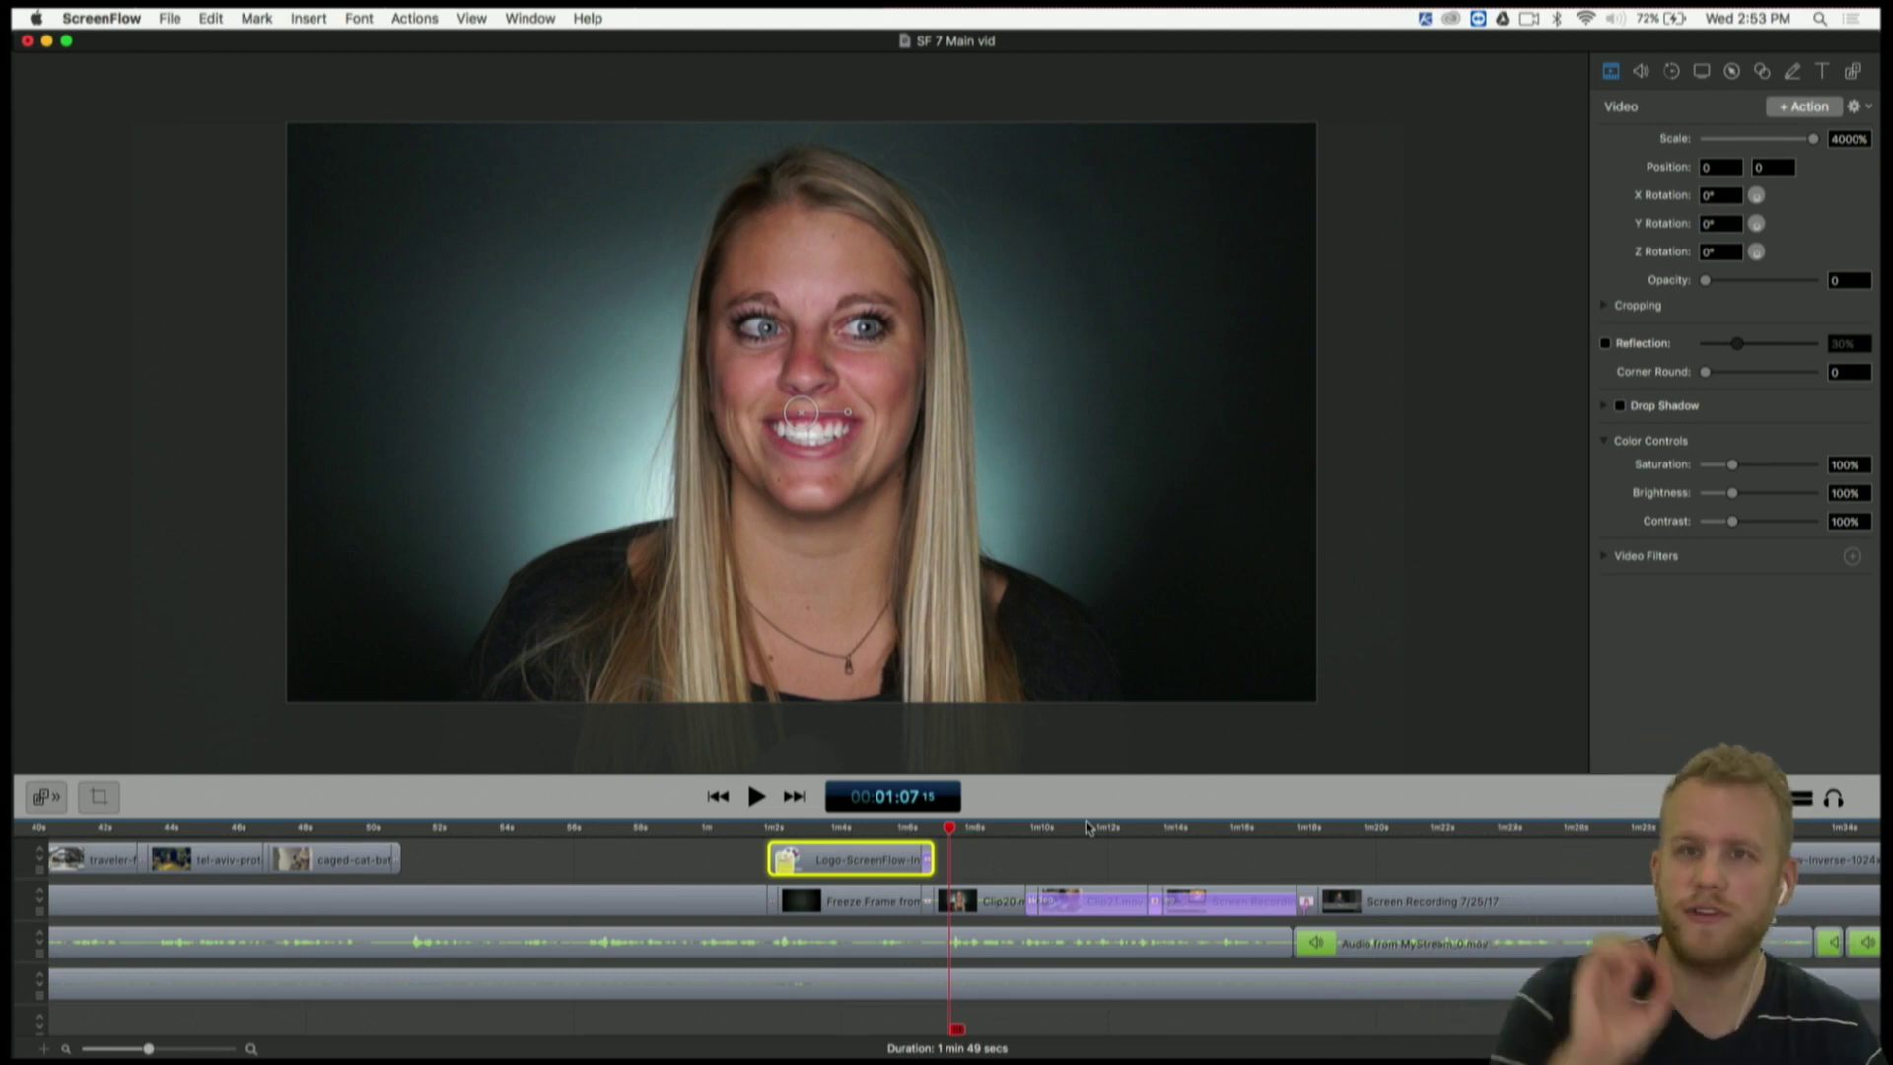
pyautogui.click(923, 829)
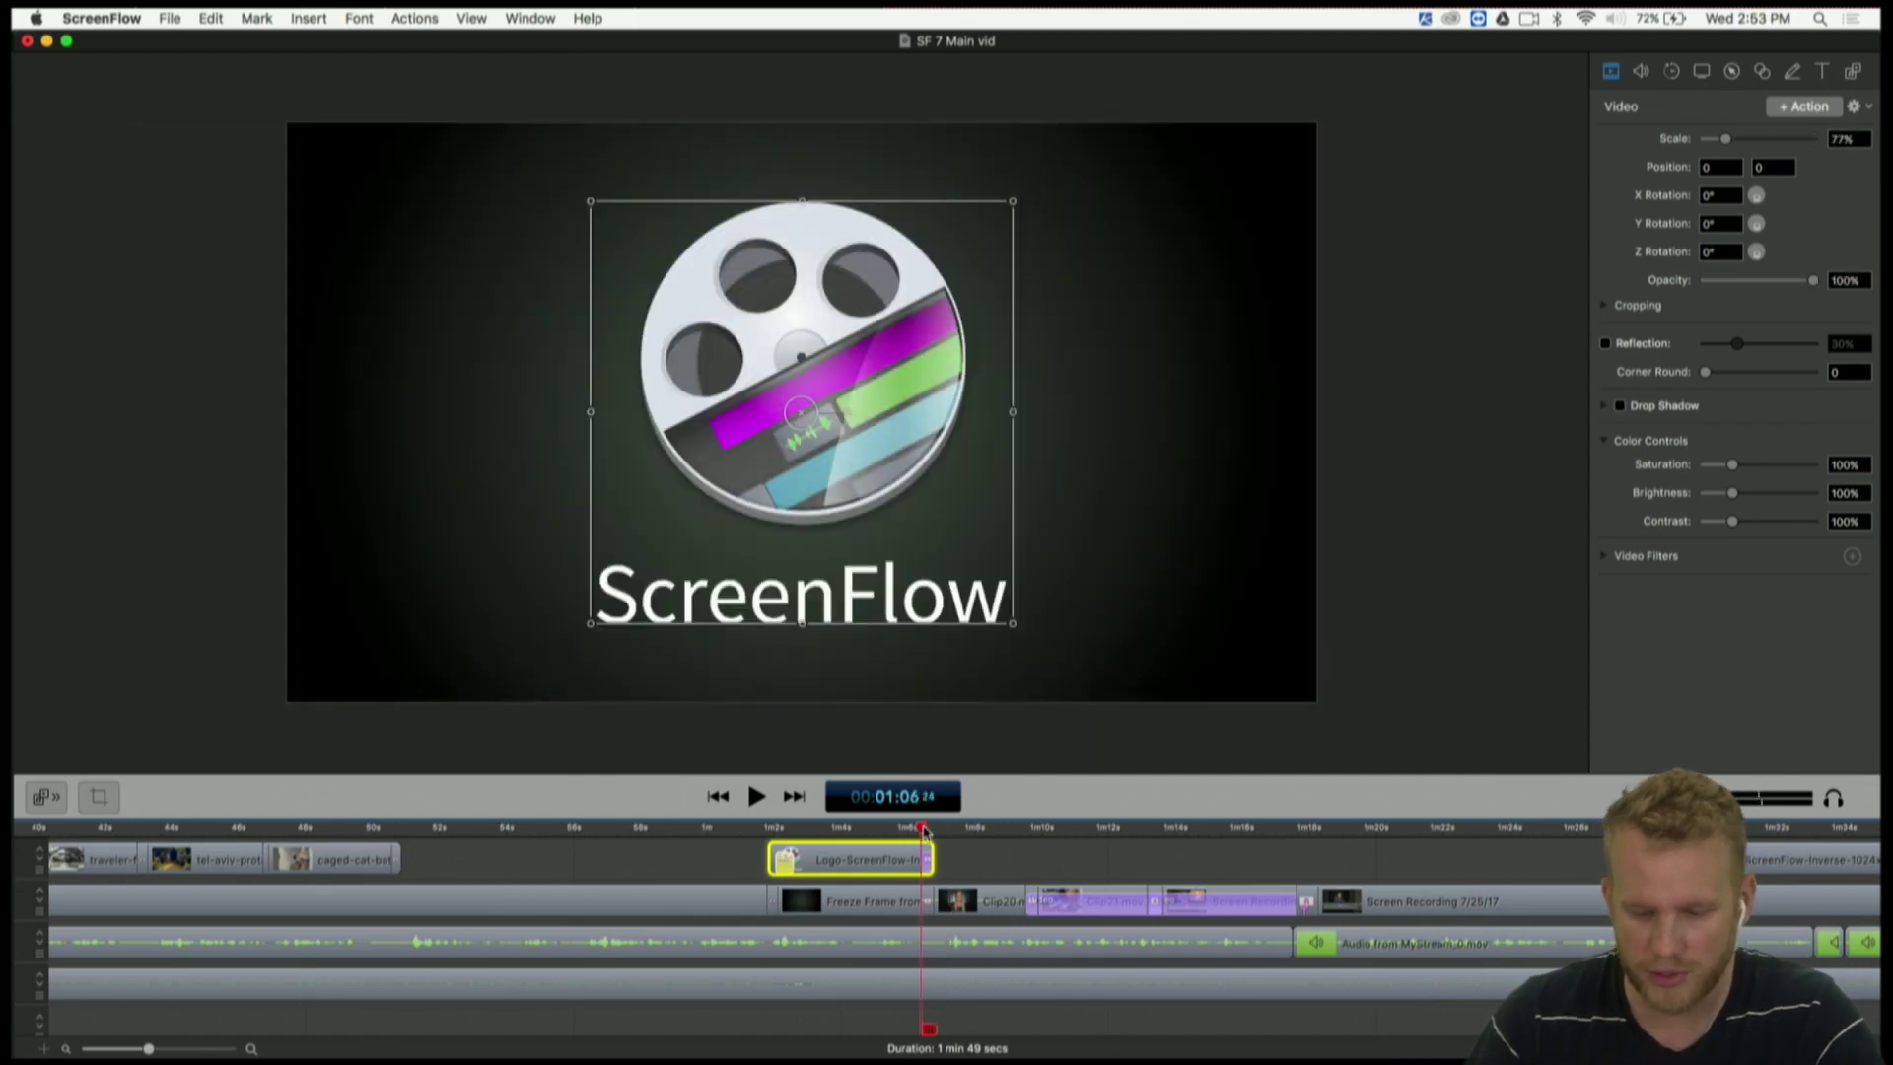
pyautogui.press('space')
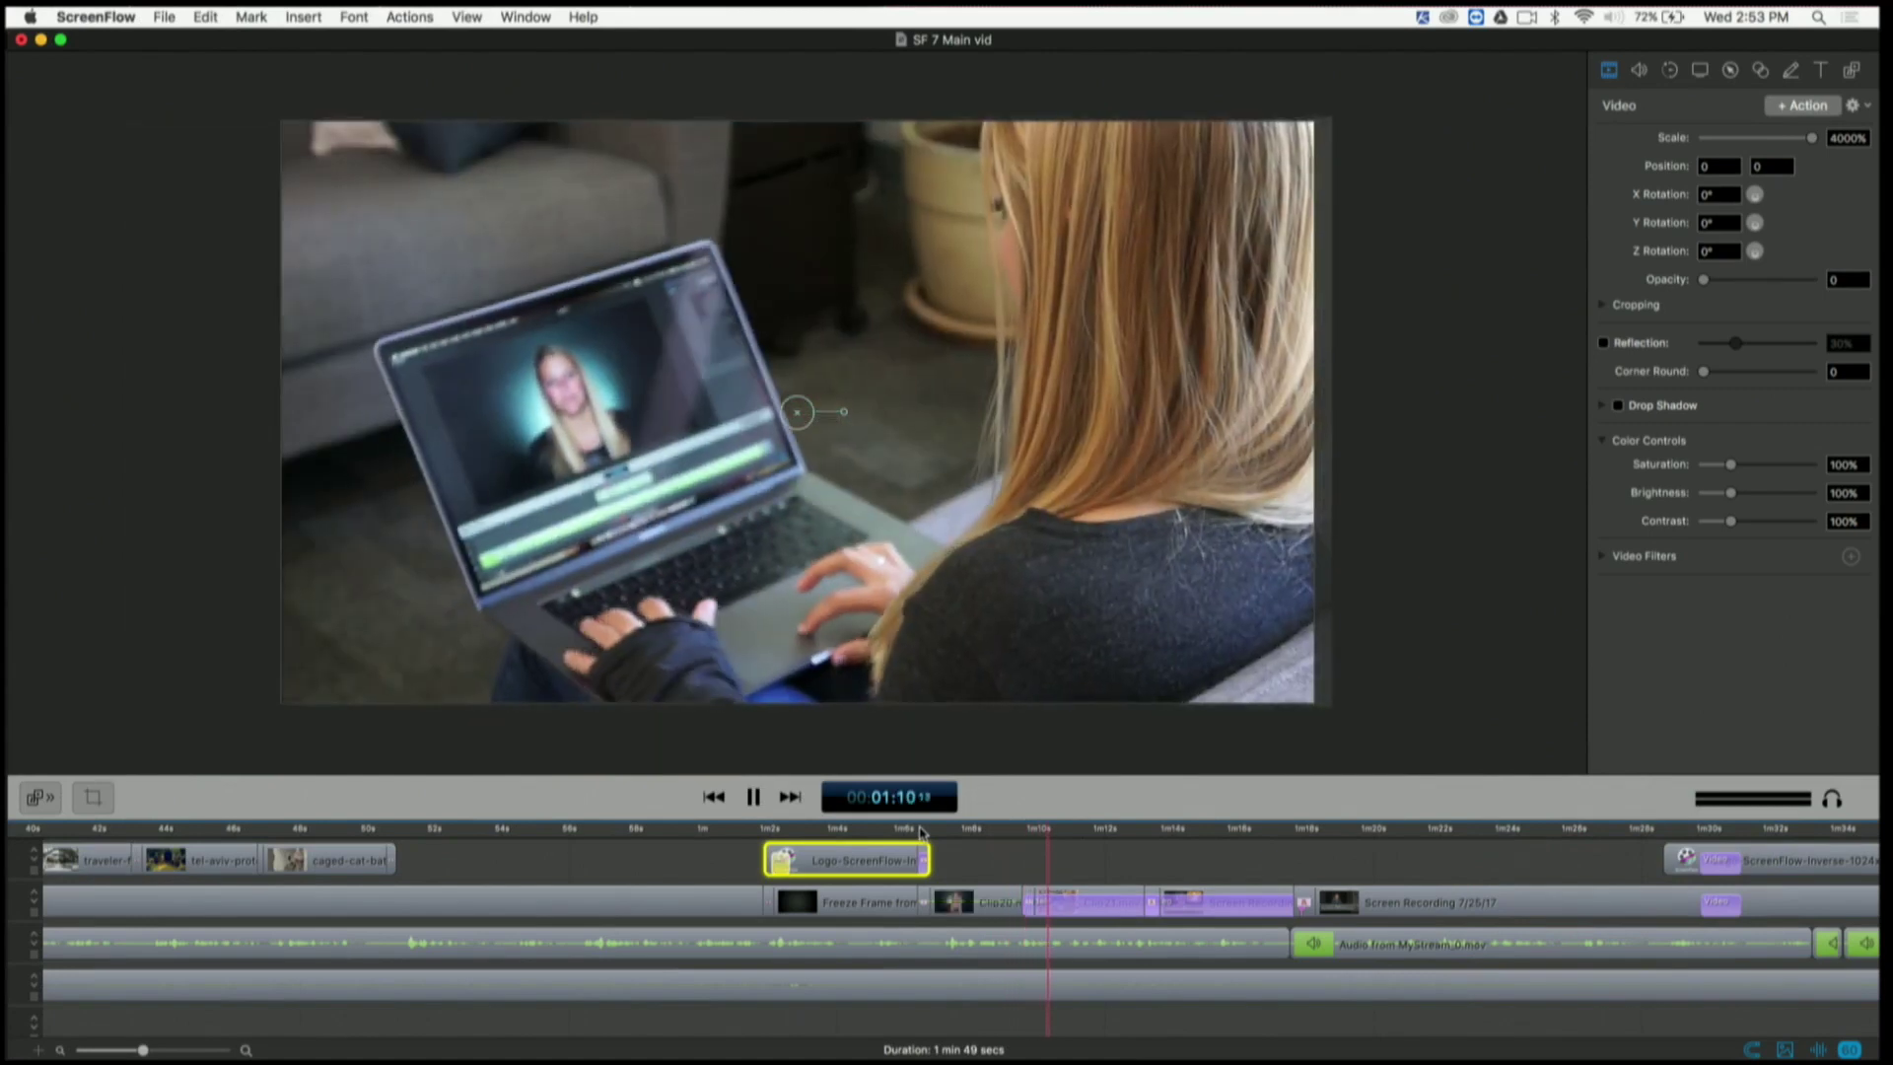
pyautogui.press('space')
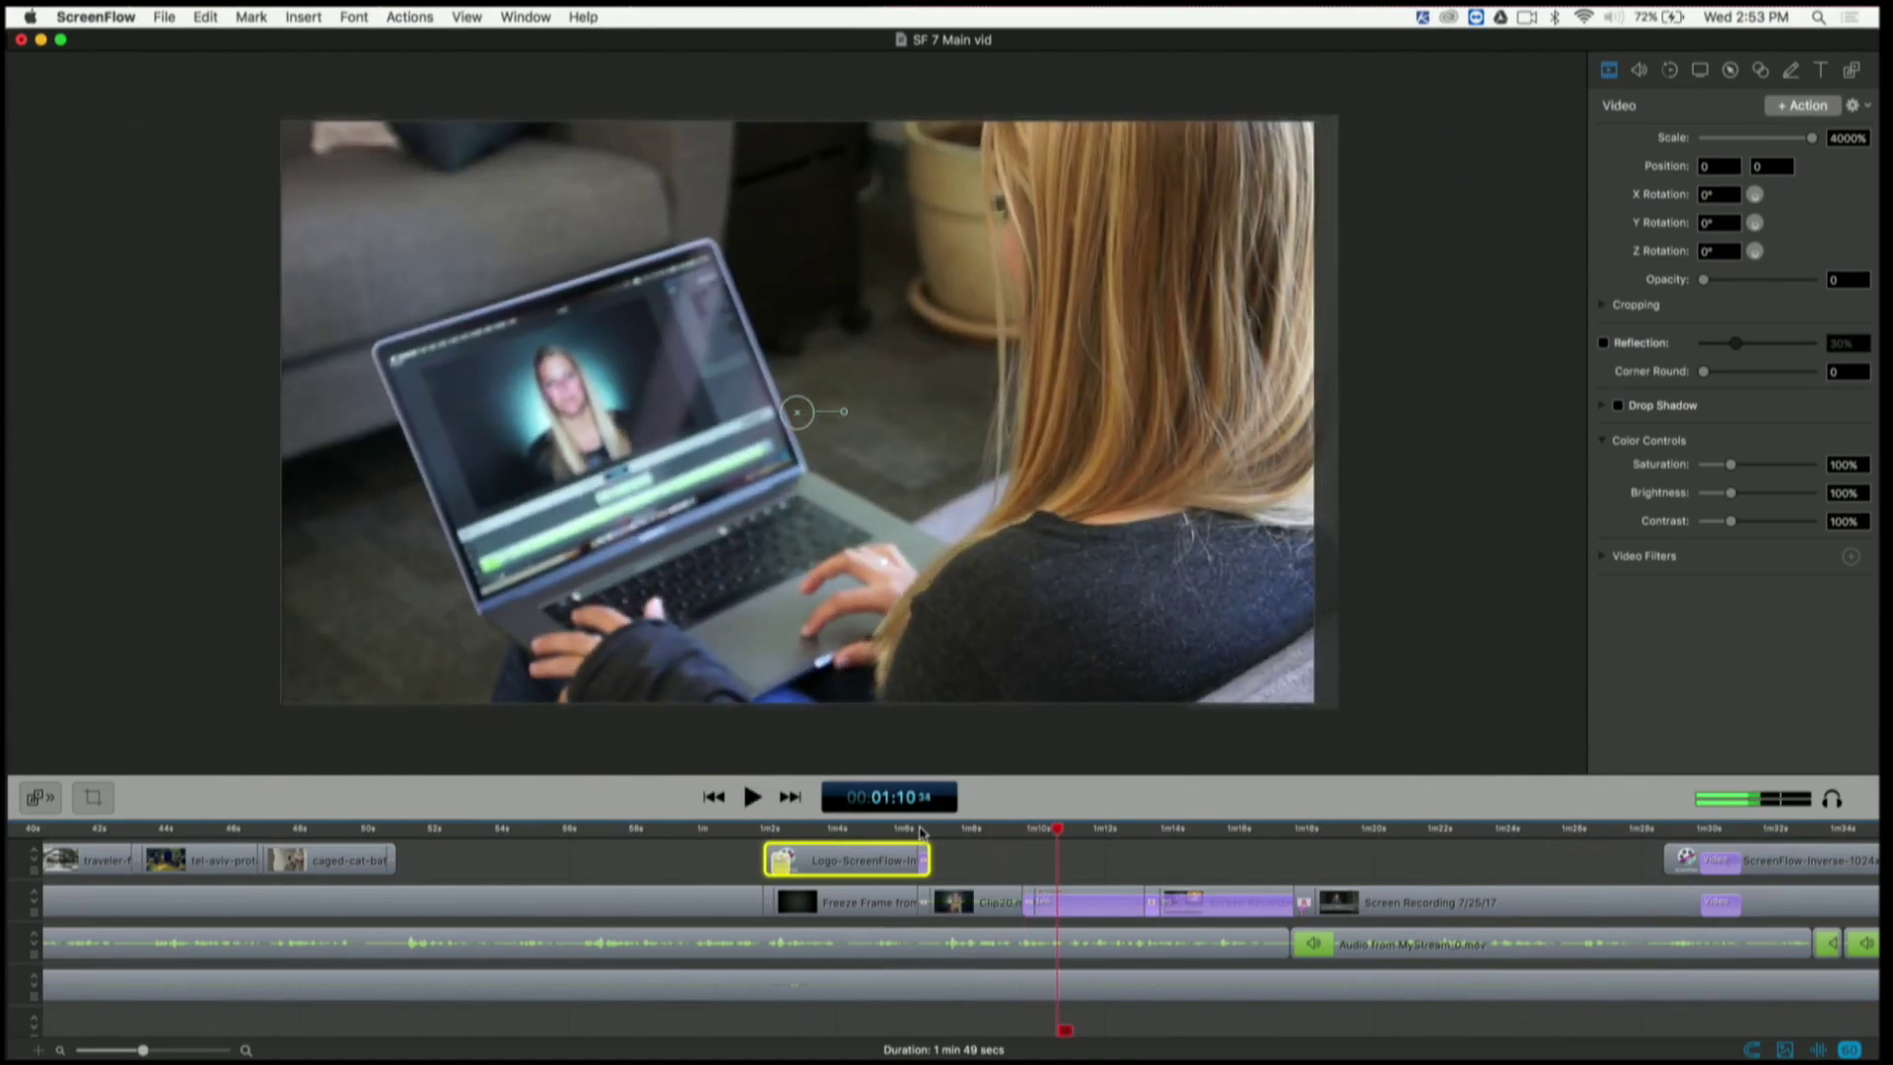
pyautogui.click(998, 832)
pyautogui.press('space')
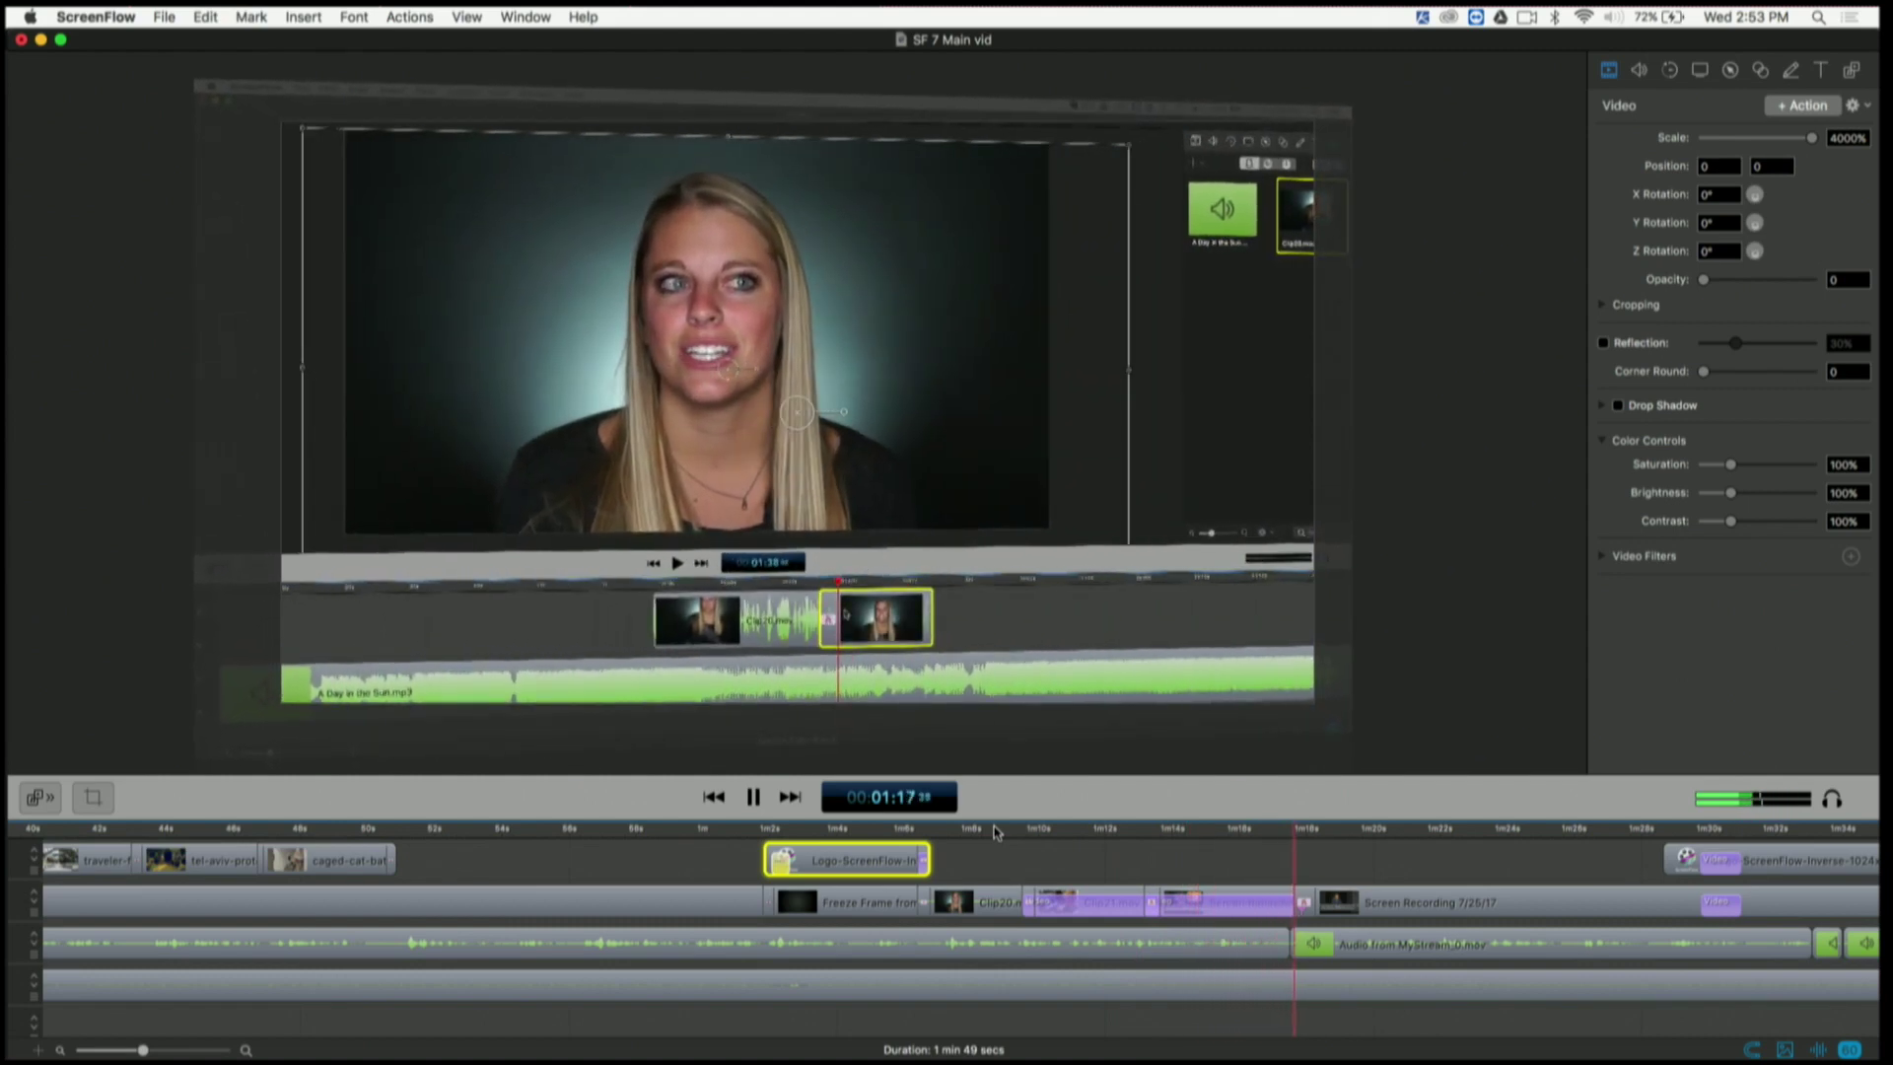
pyautogui.press('space')
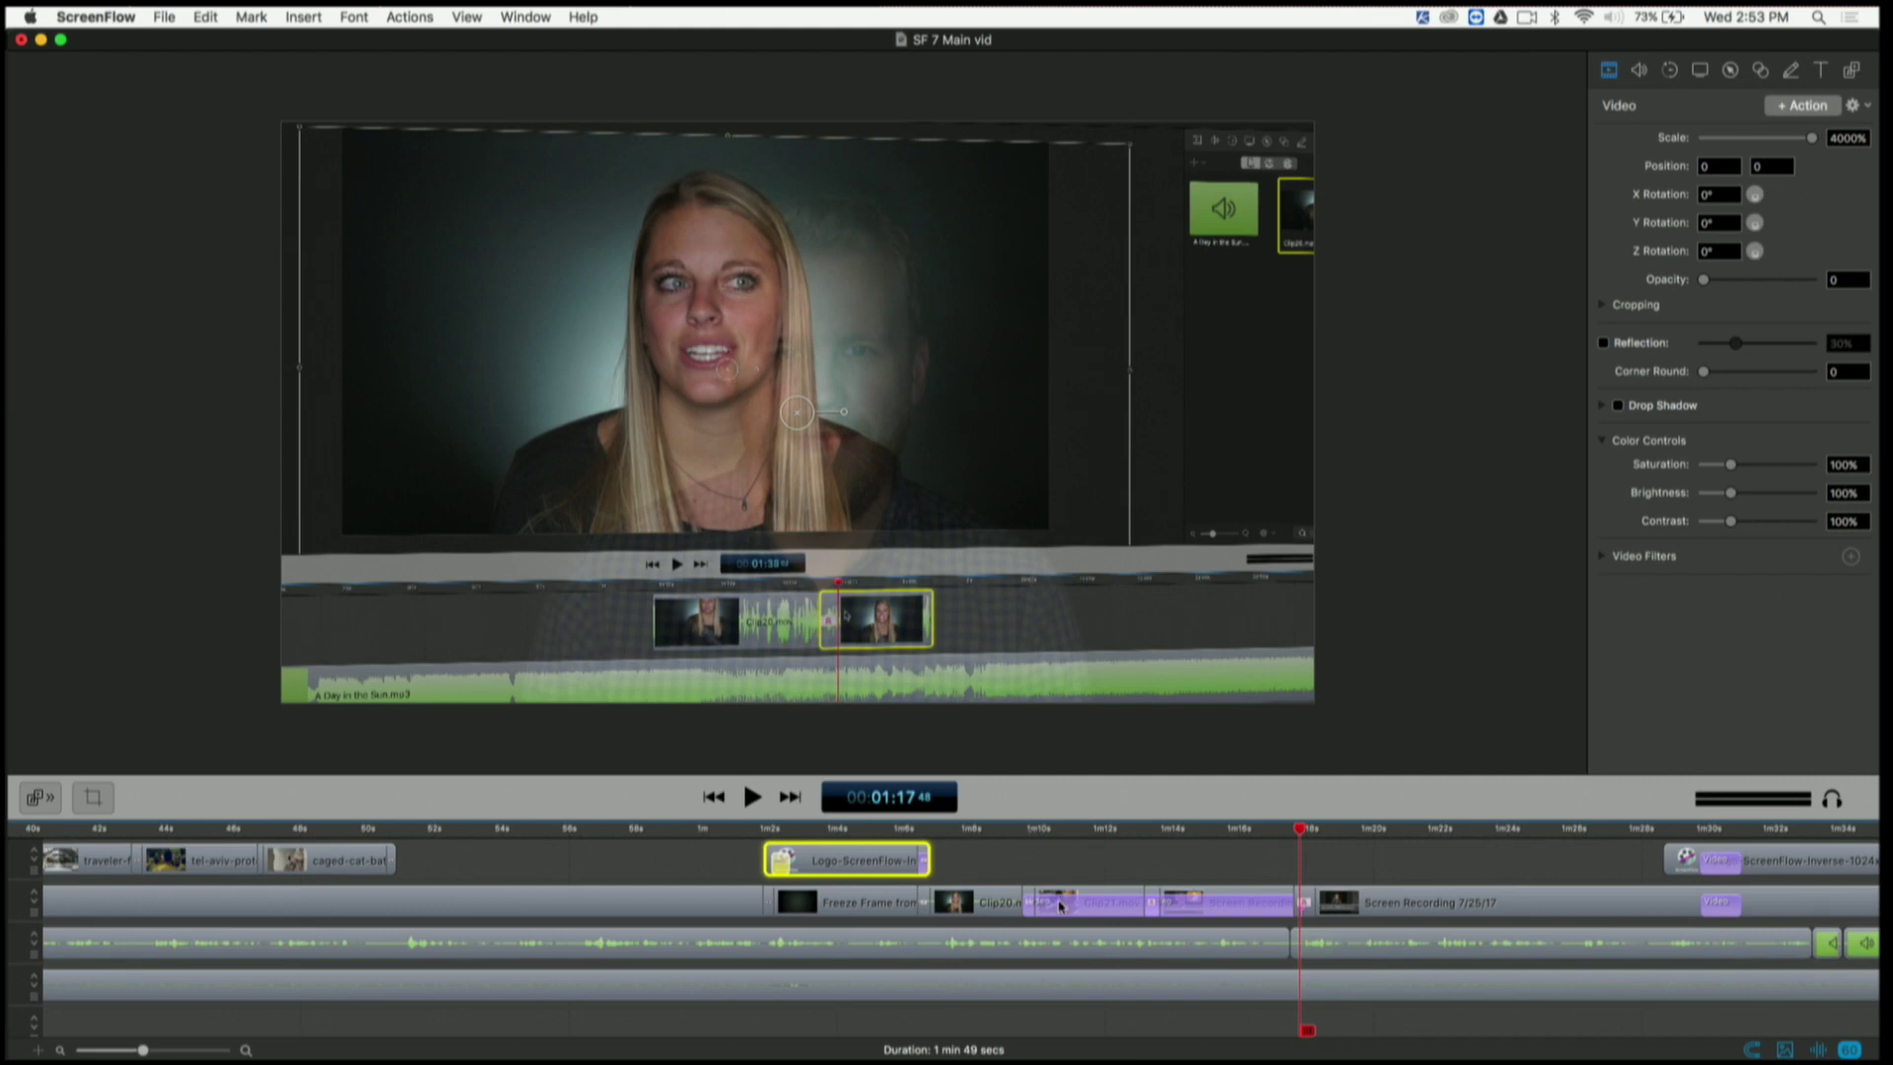
# - Replay the project from 1:09 to 1:20, and preview the screen recording section from about 1:29 to 1:31
pyautogui.click(1026, 836)
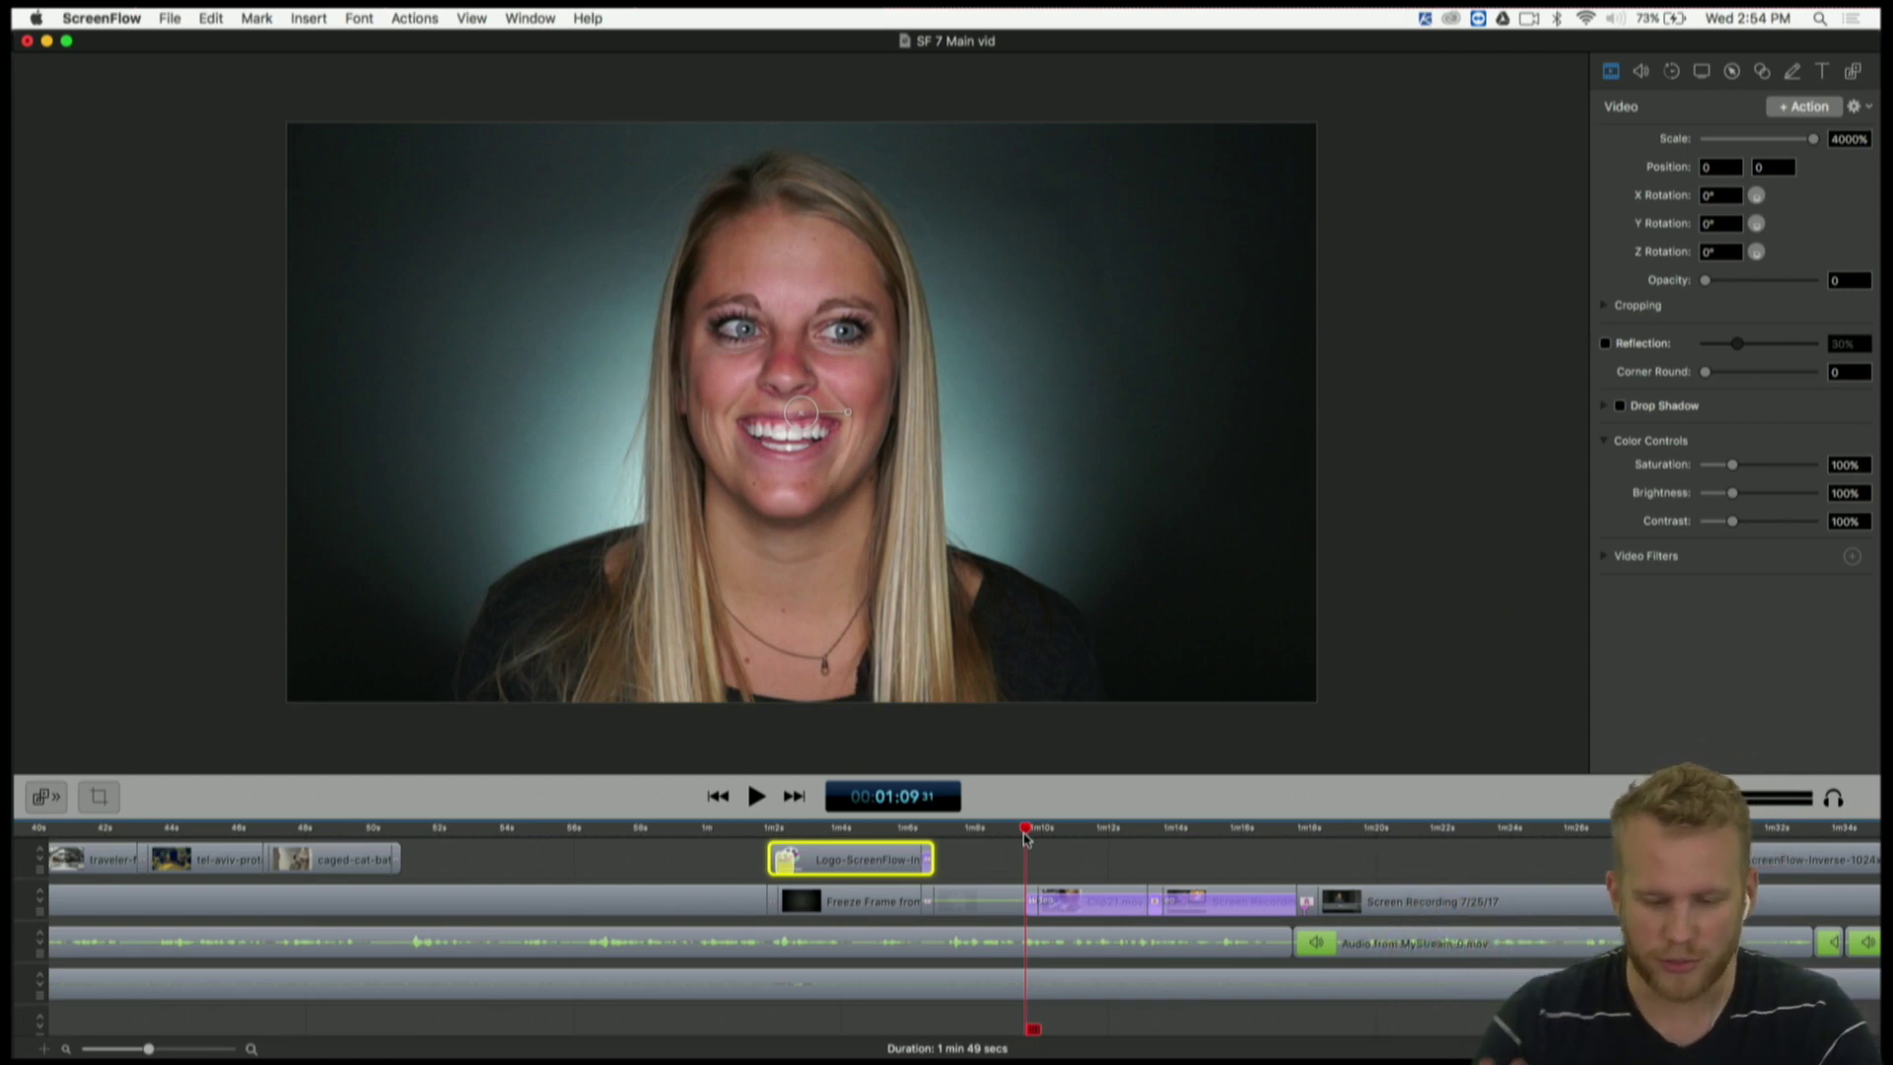
pyautogui.press('space')
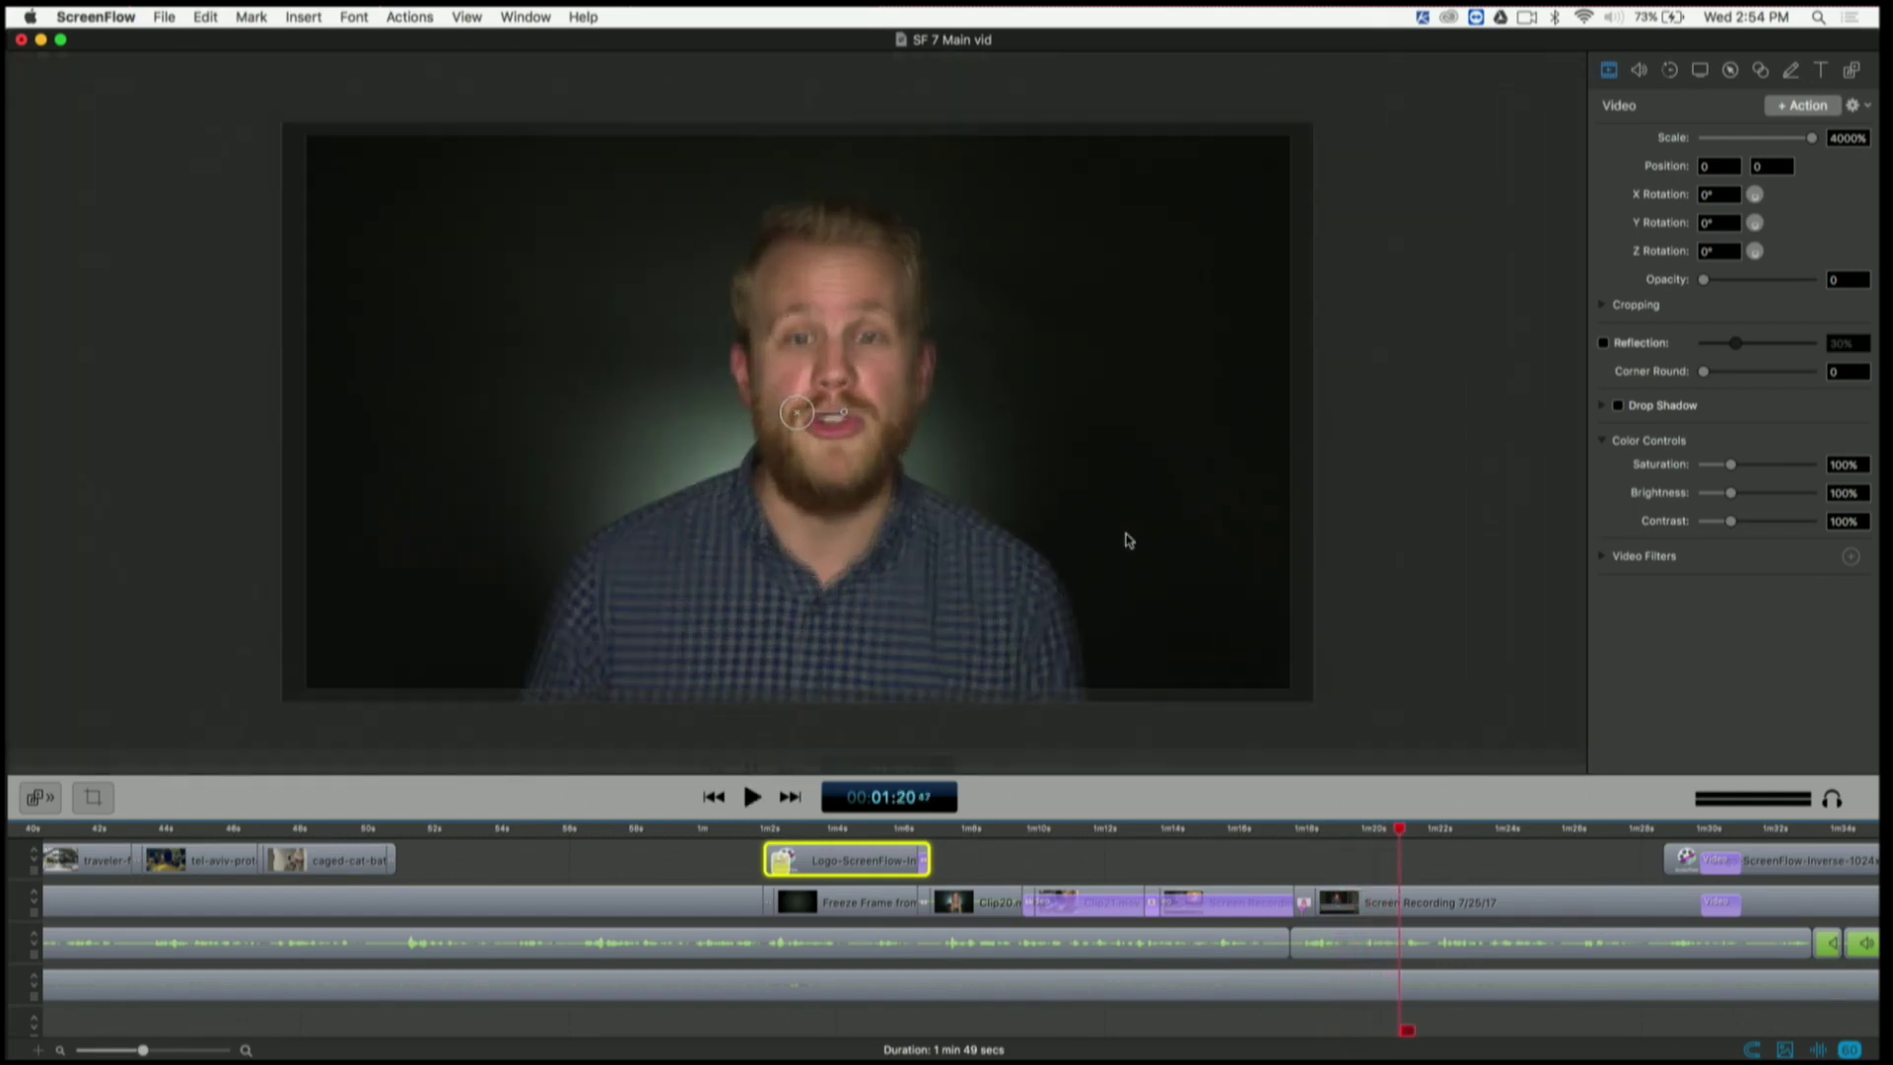
pyautogui.press('space')
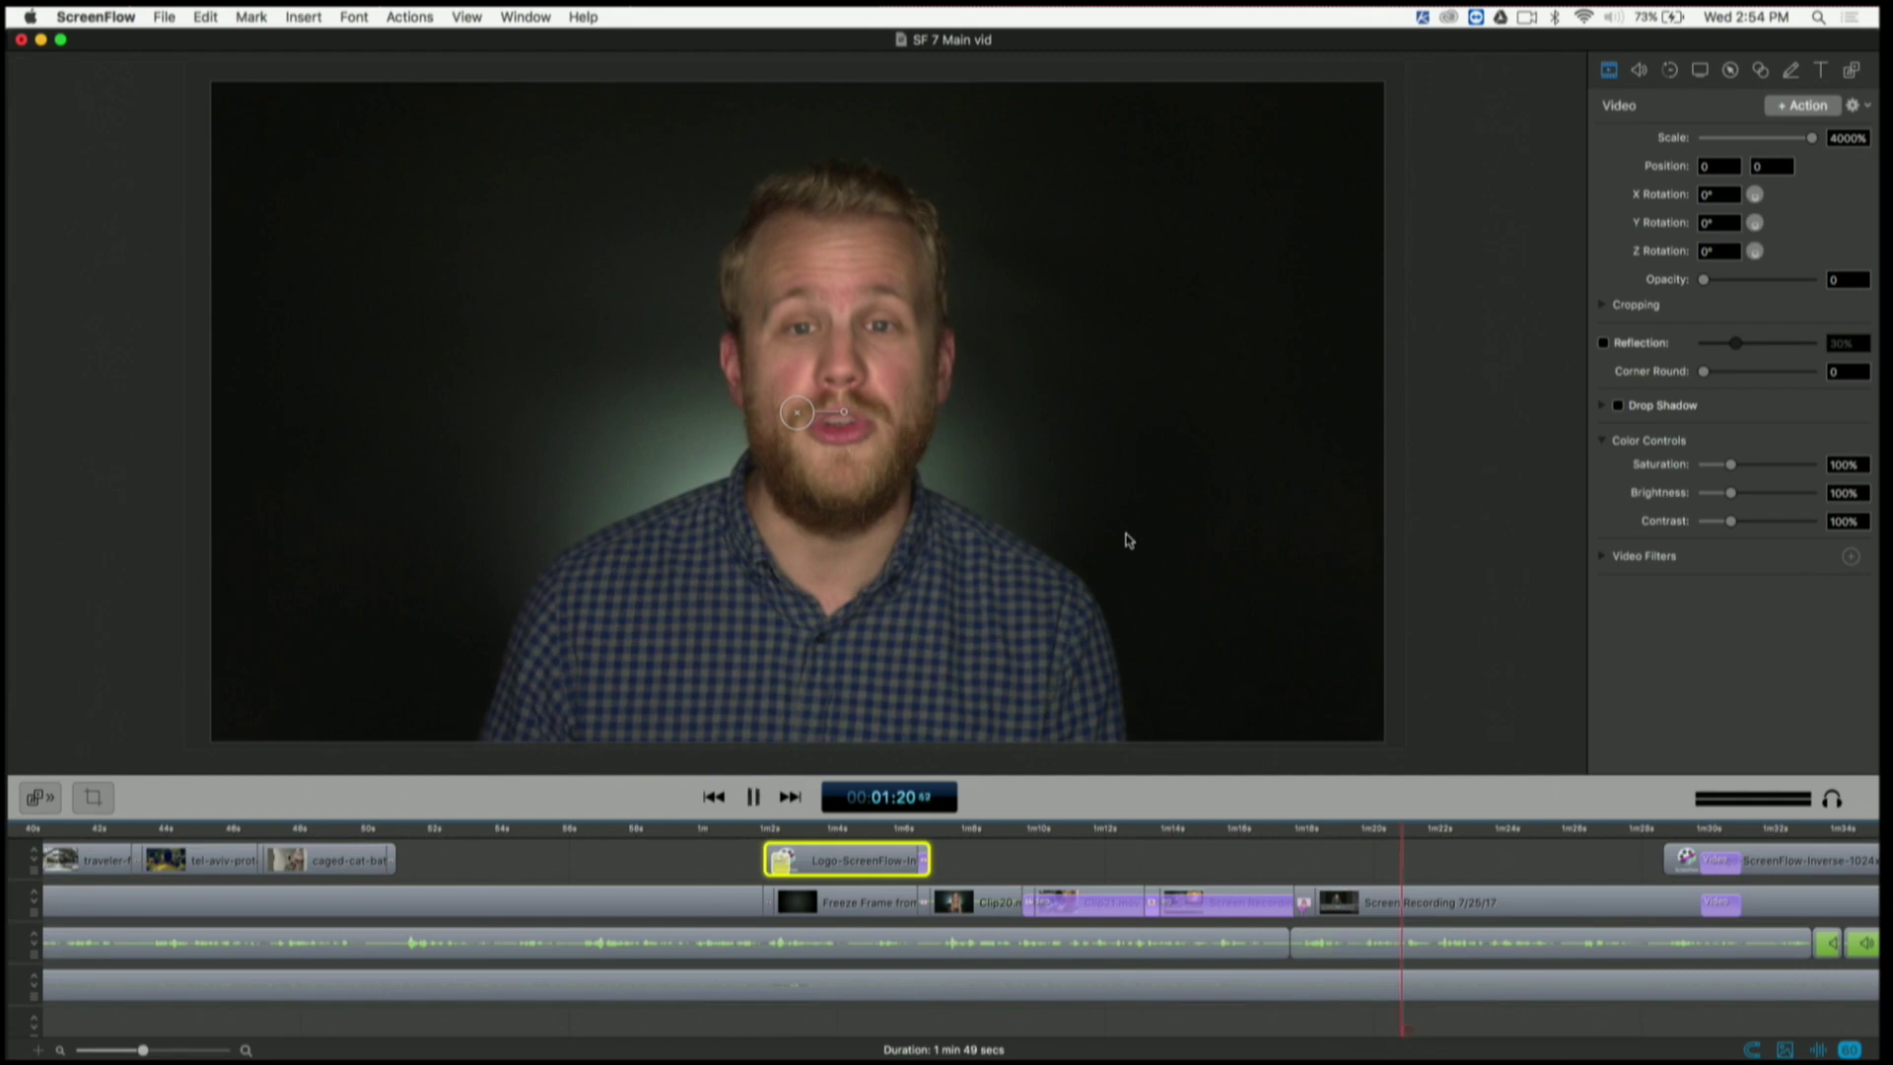
pyautogui.click(1664, 835)
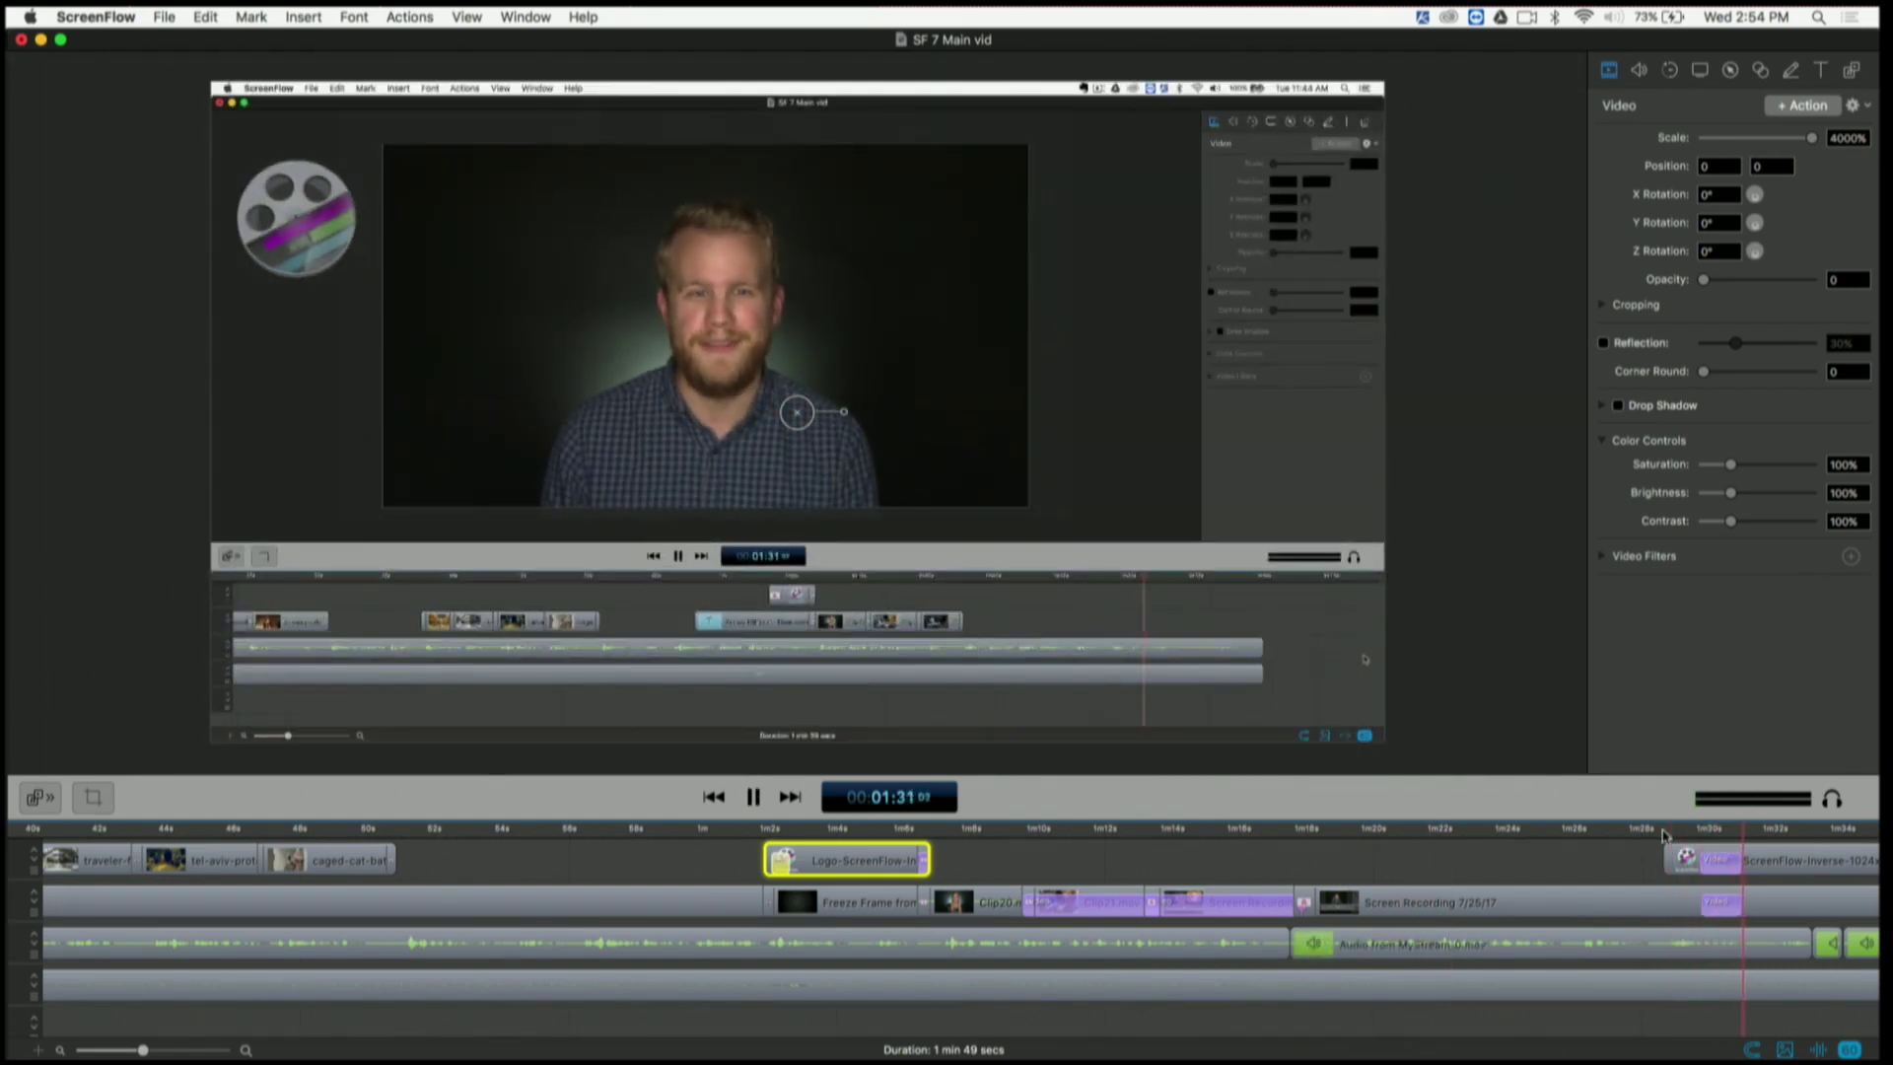
pyautogui.press('space')
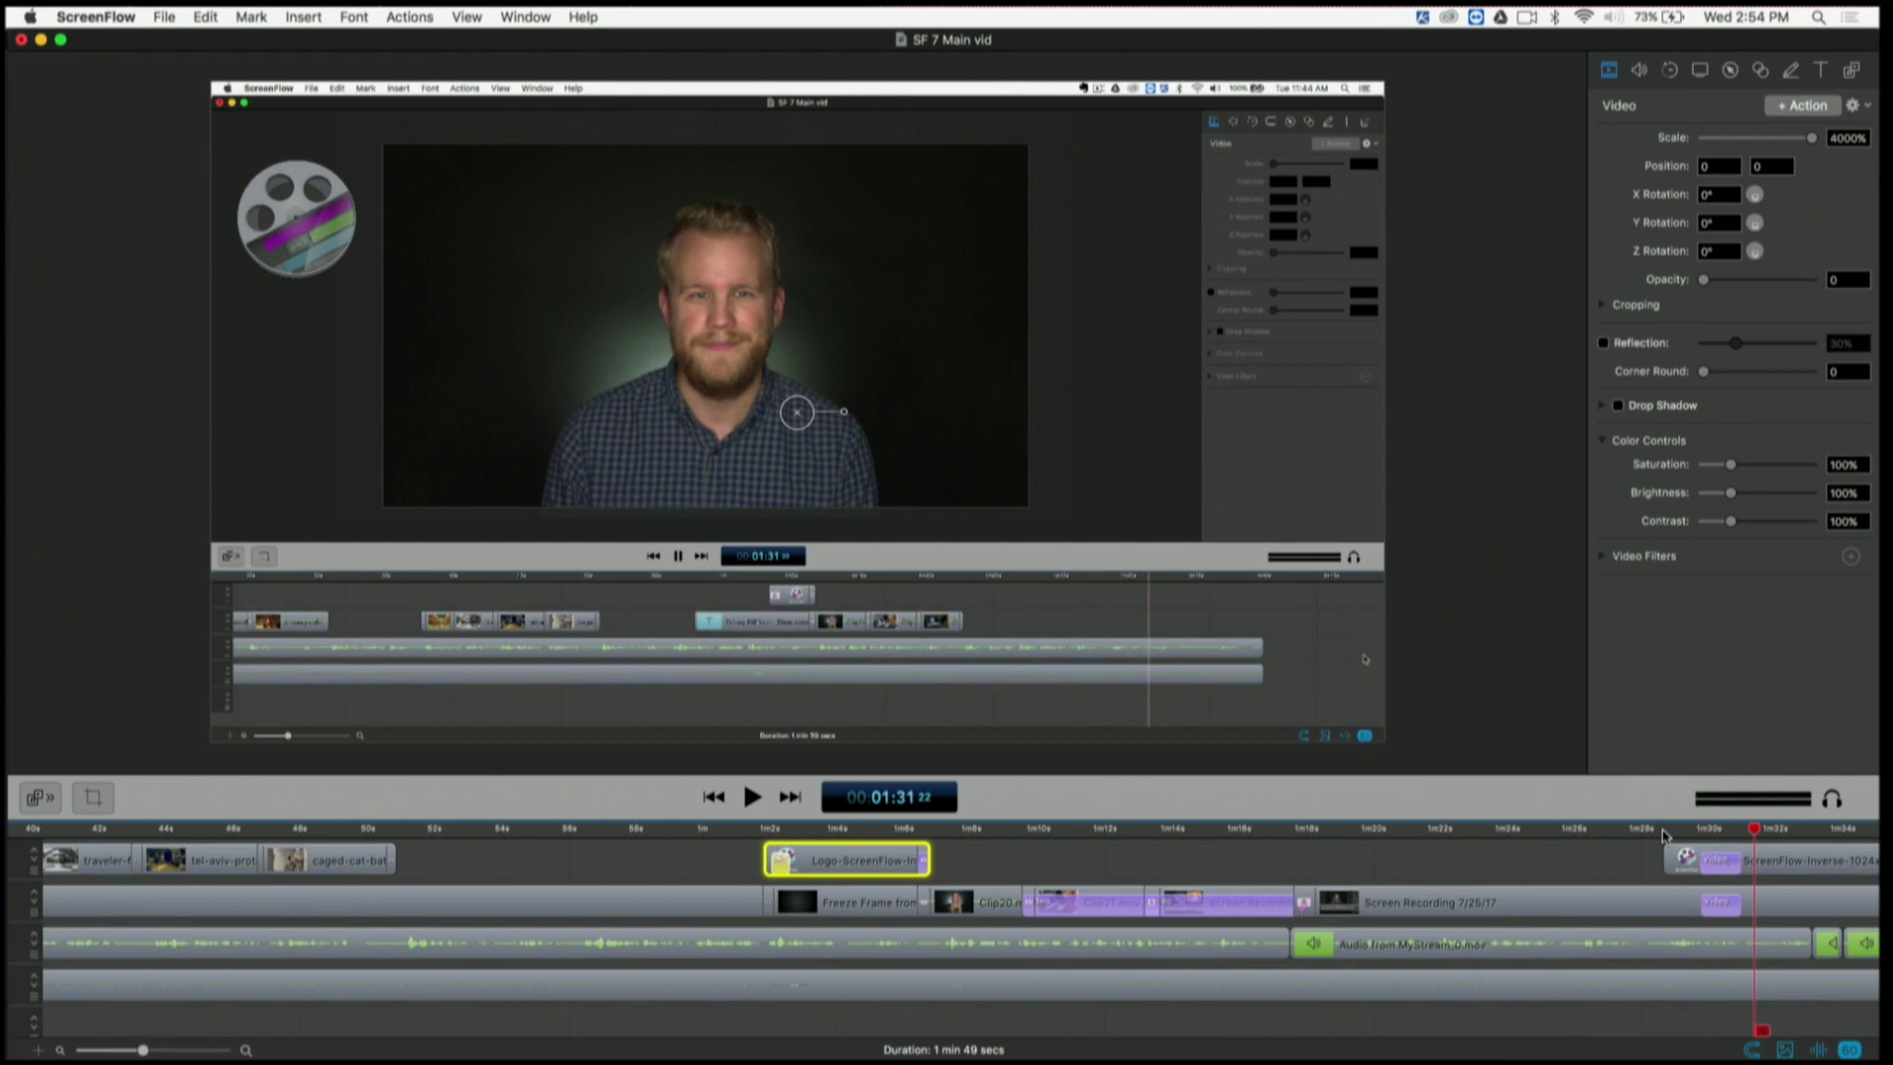
# - Try scaling the main presenter clip at 0:56 down to 83% and repositioning it, and undo both changes
pyautogui.click(574, 835)
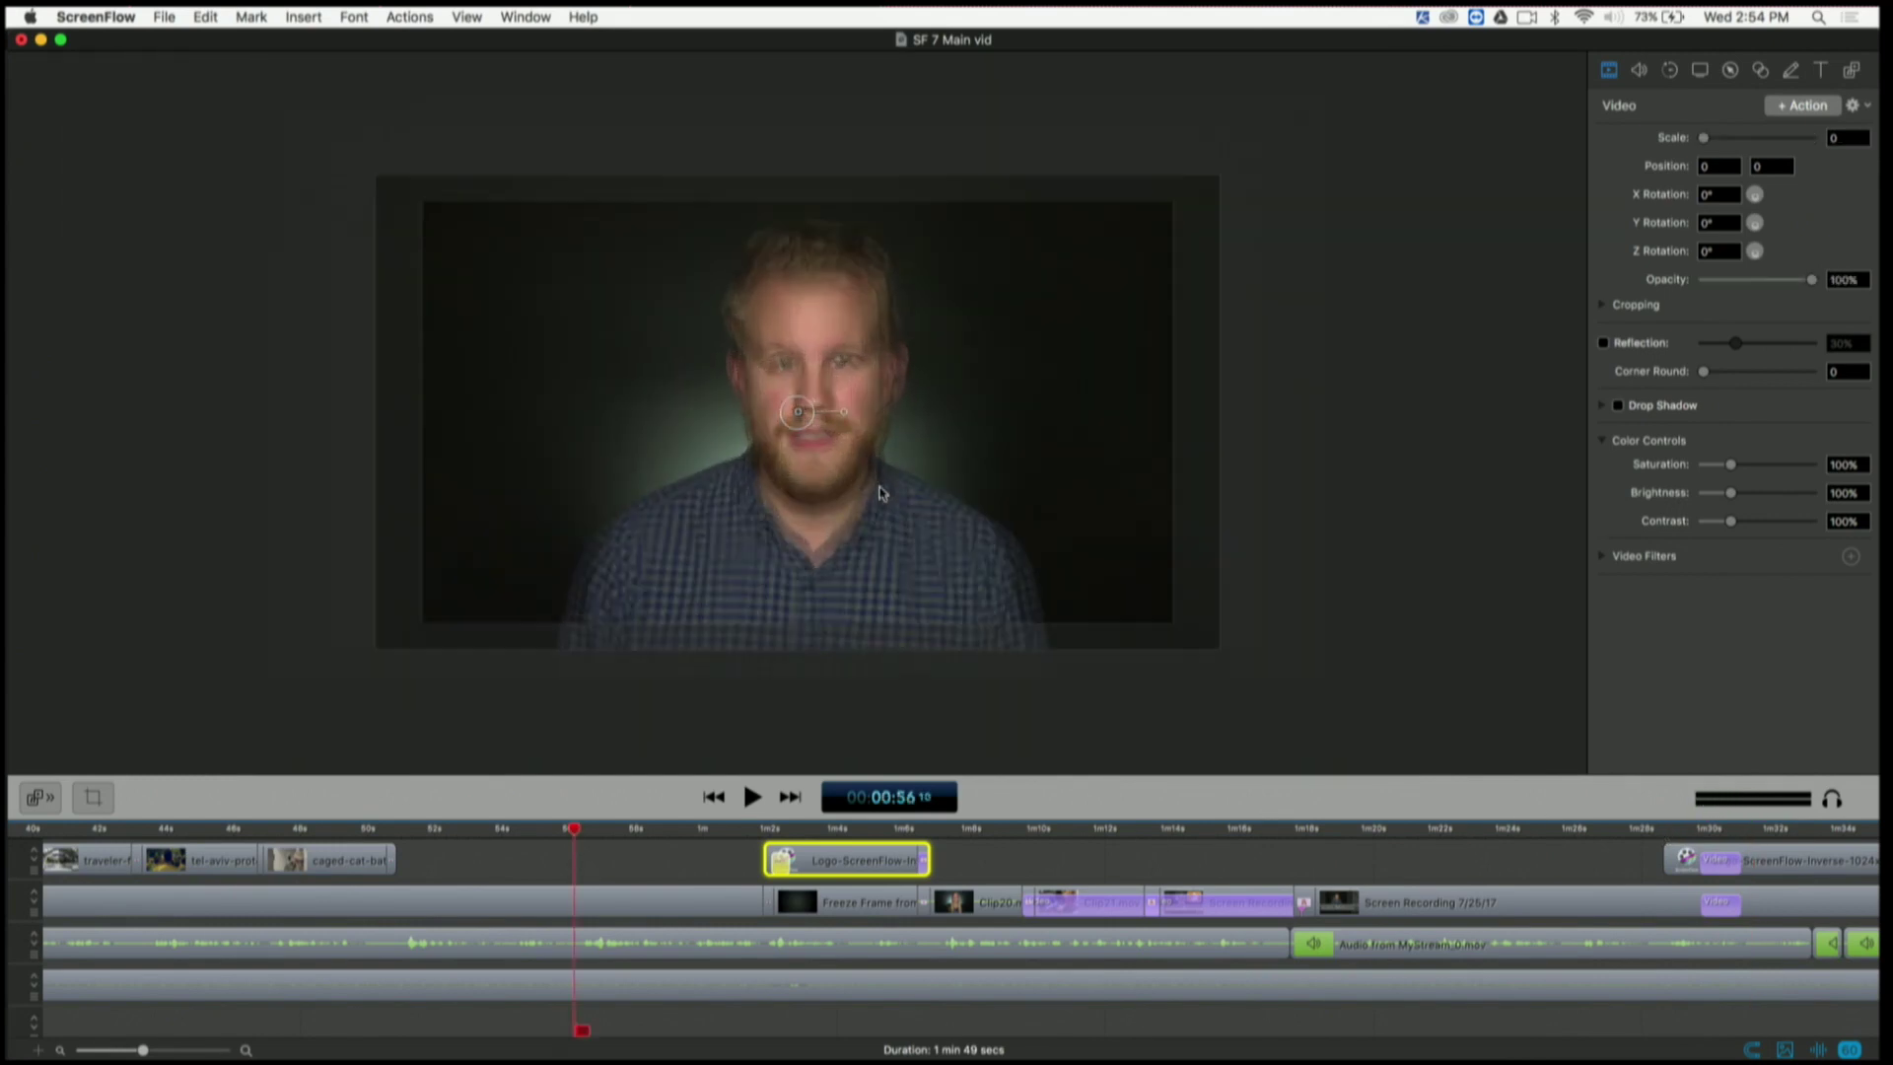
pyautogui.click(1249, 589)
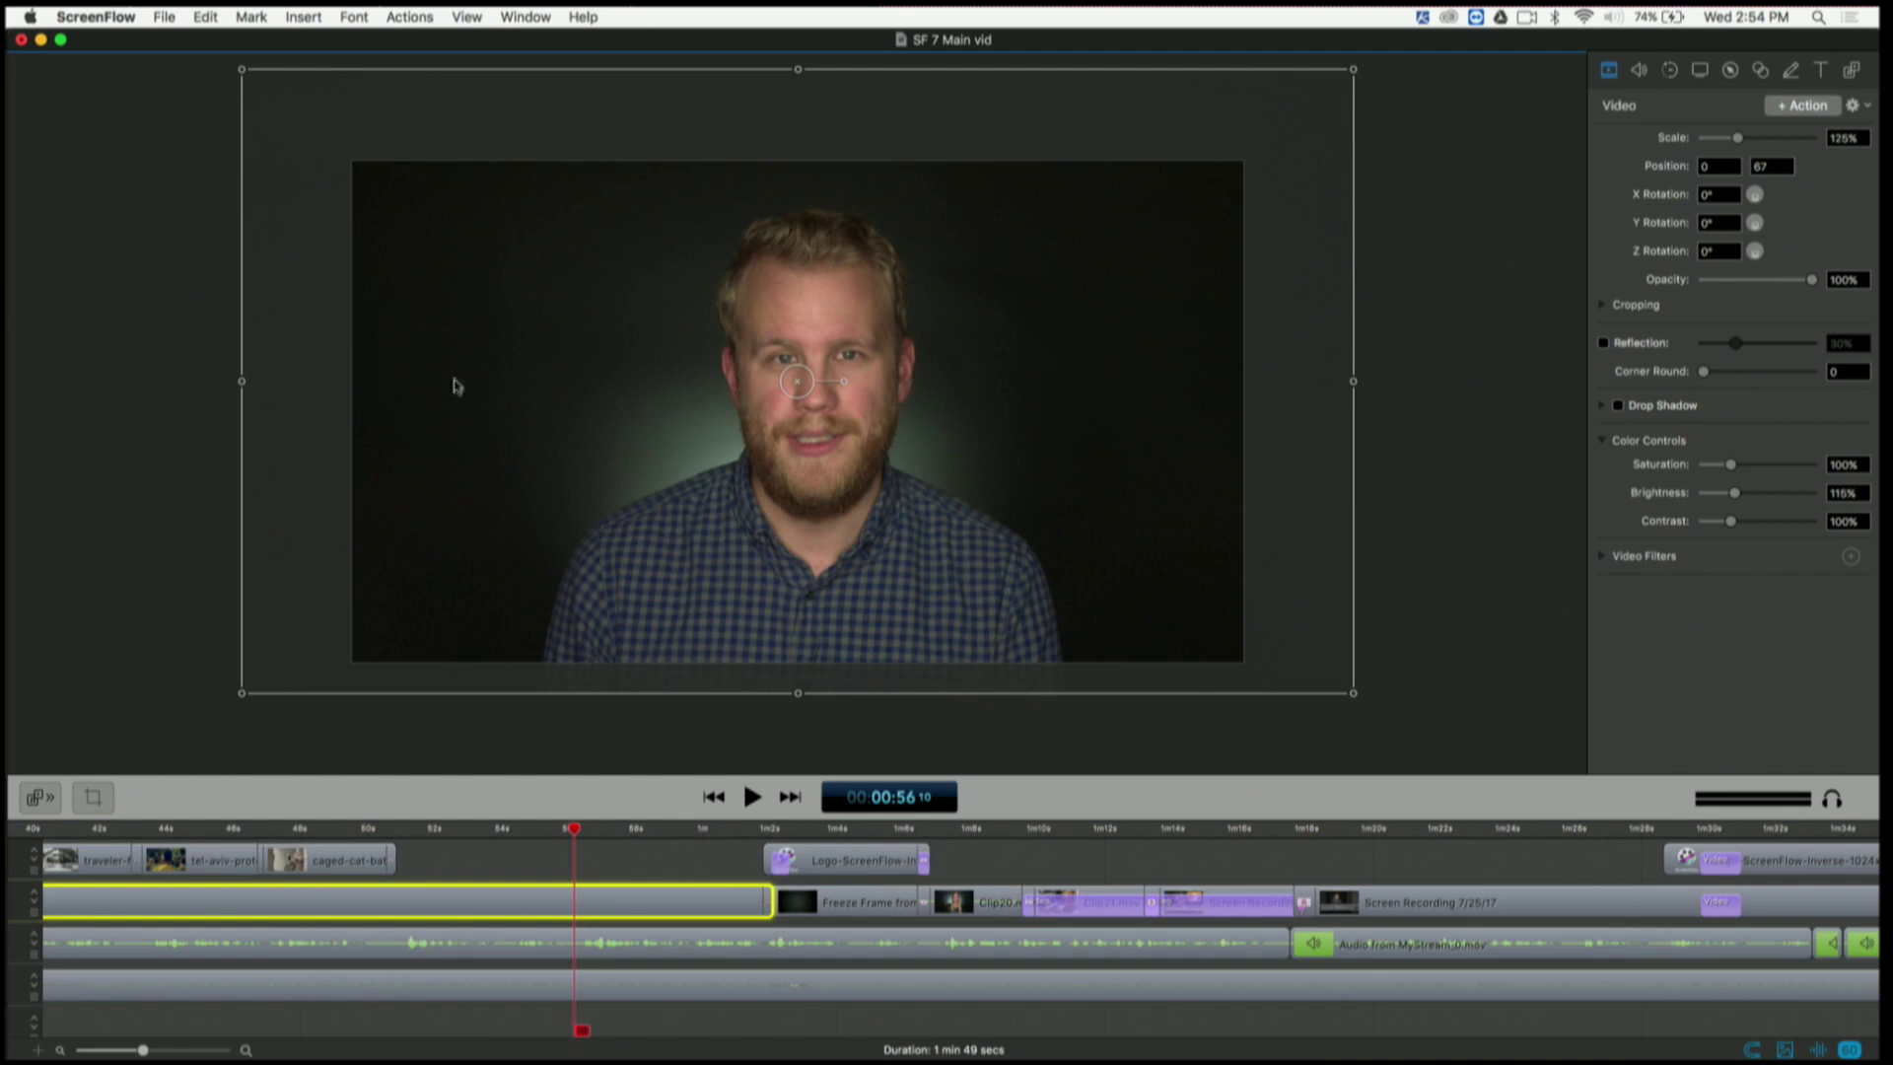
pyautogui.moveTo(242, 70); pyautogui.dragTo(600, 287)
pyautogui.moveTo(807, 412); pyautogui.dragTo(662, 357)
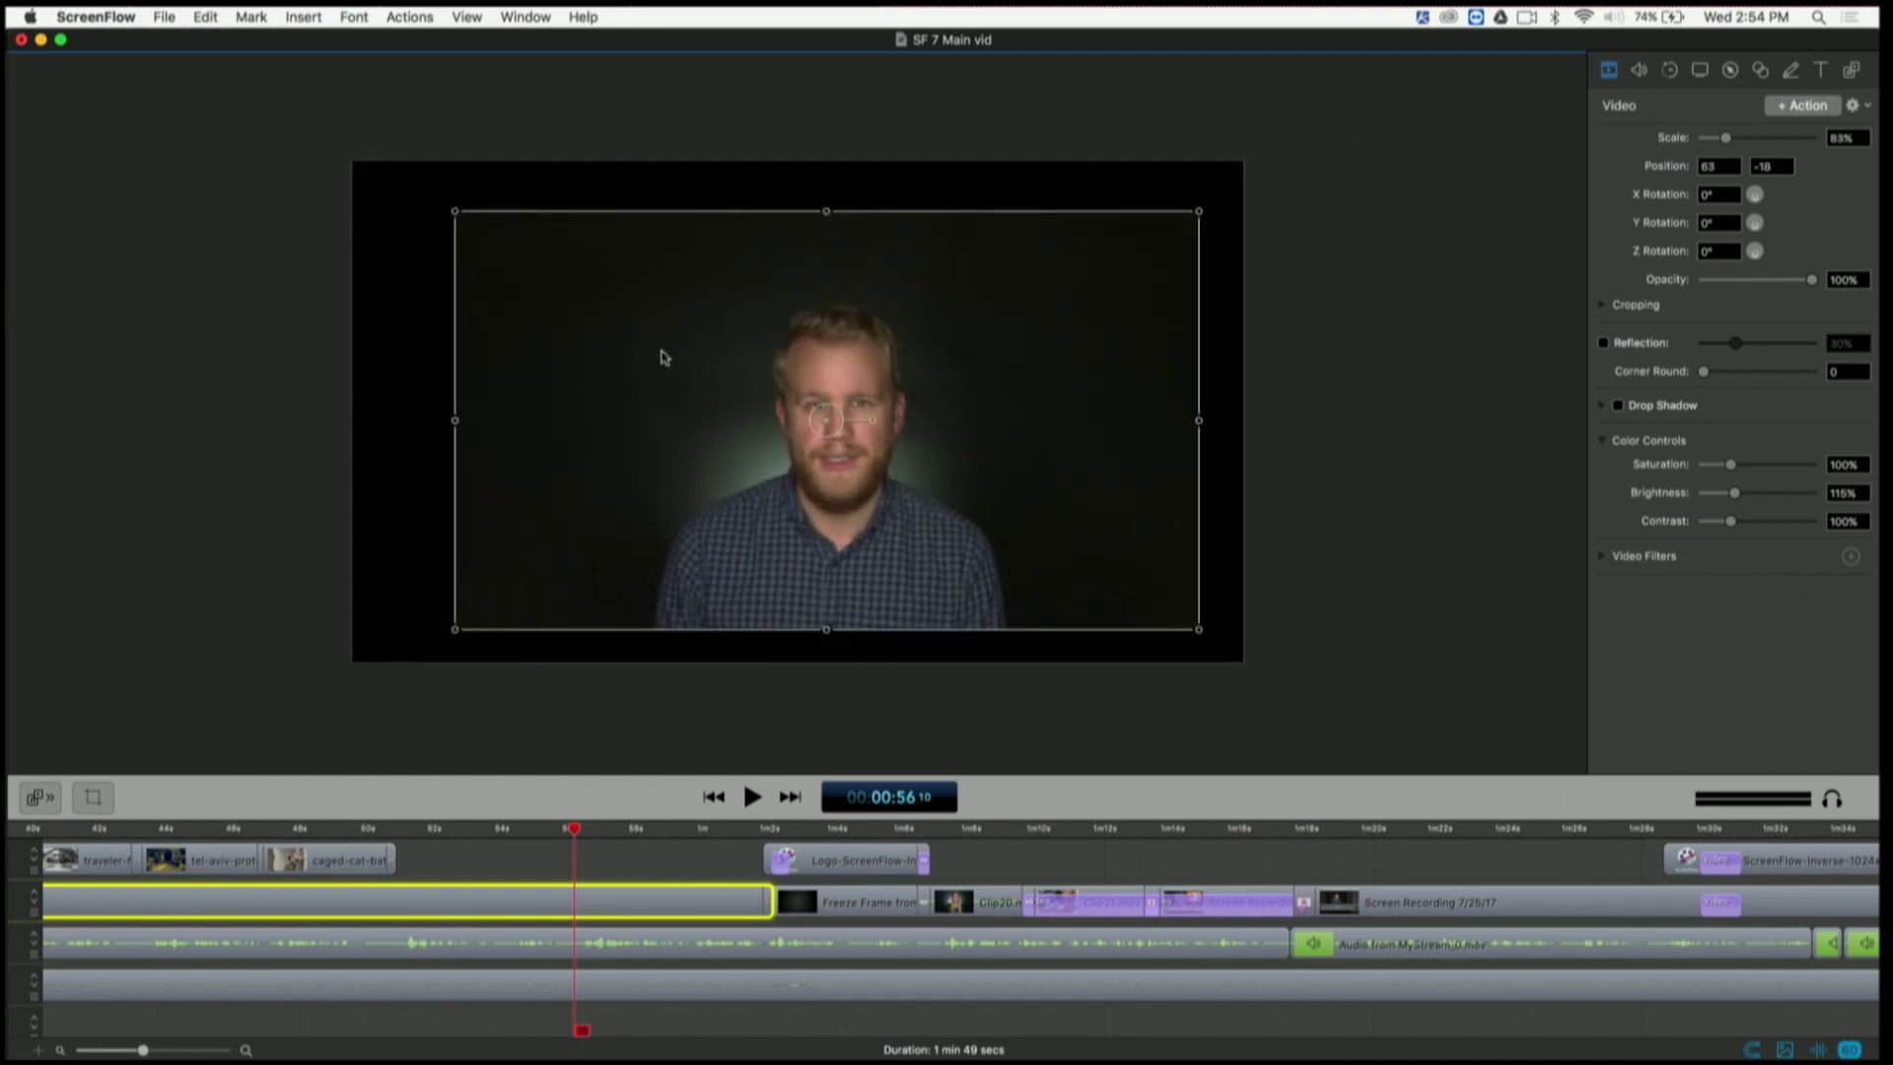
pyautogui.press('super+z')
pyautogui.press('super+z')
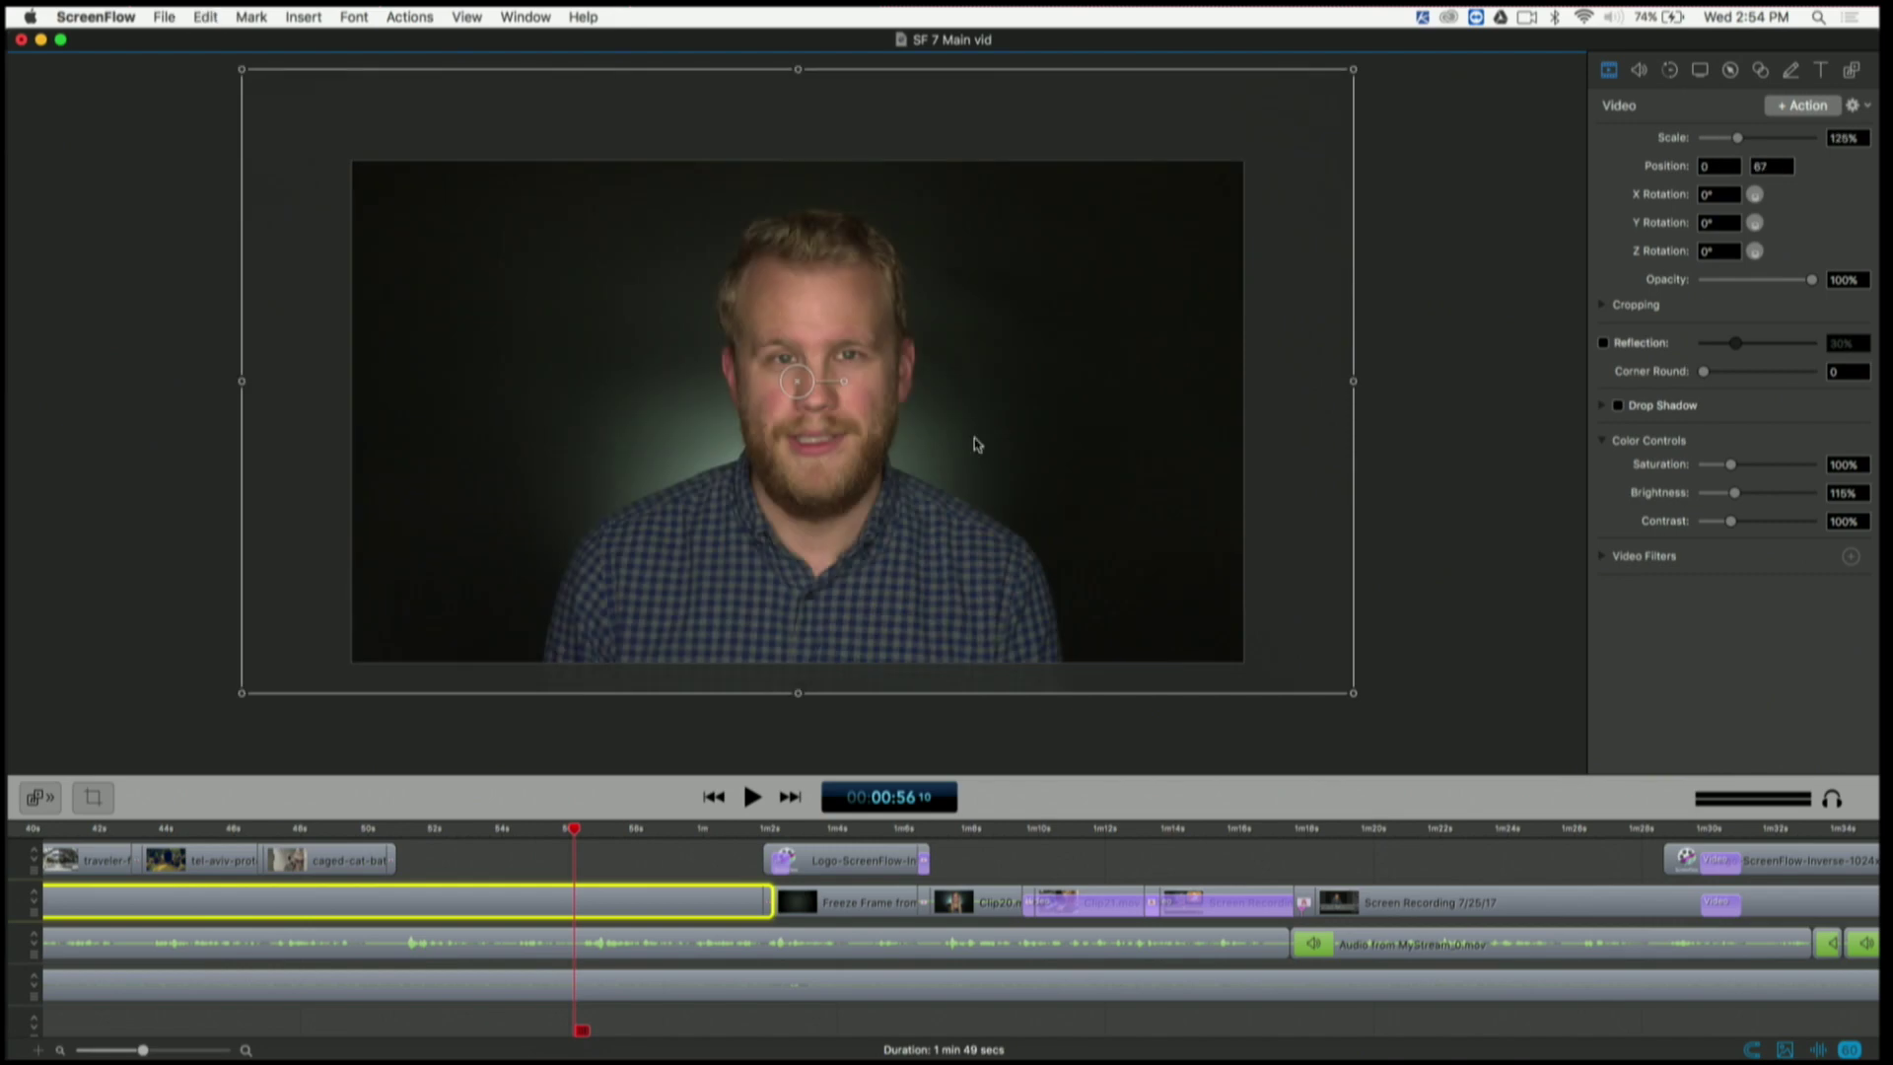
# - Scale the Screen Recording clip at about 1:22 down to 48% so the whole recorded screen fits the canvas
pyautogui.hscroll(5, 966, 862)
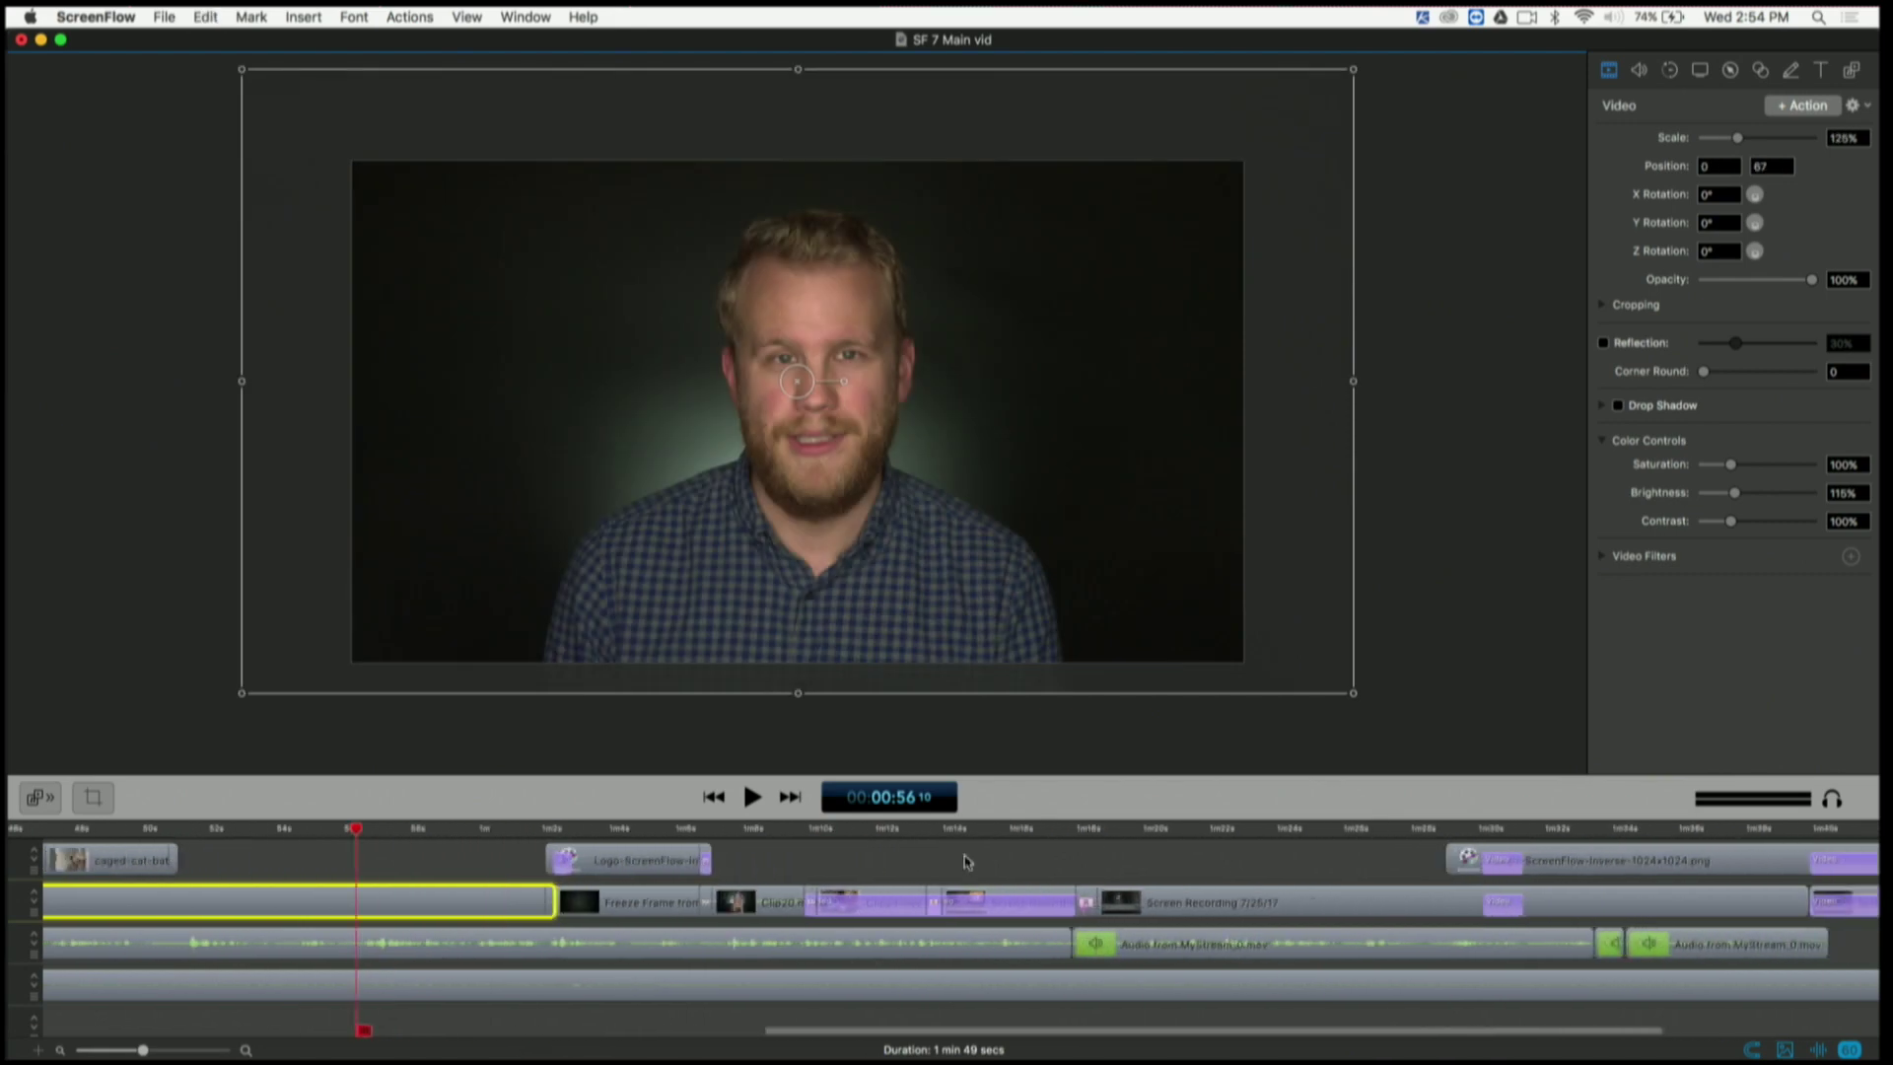
pyautogui.click(1254, 831)
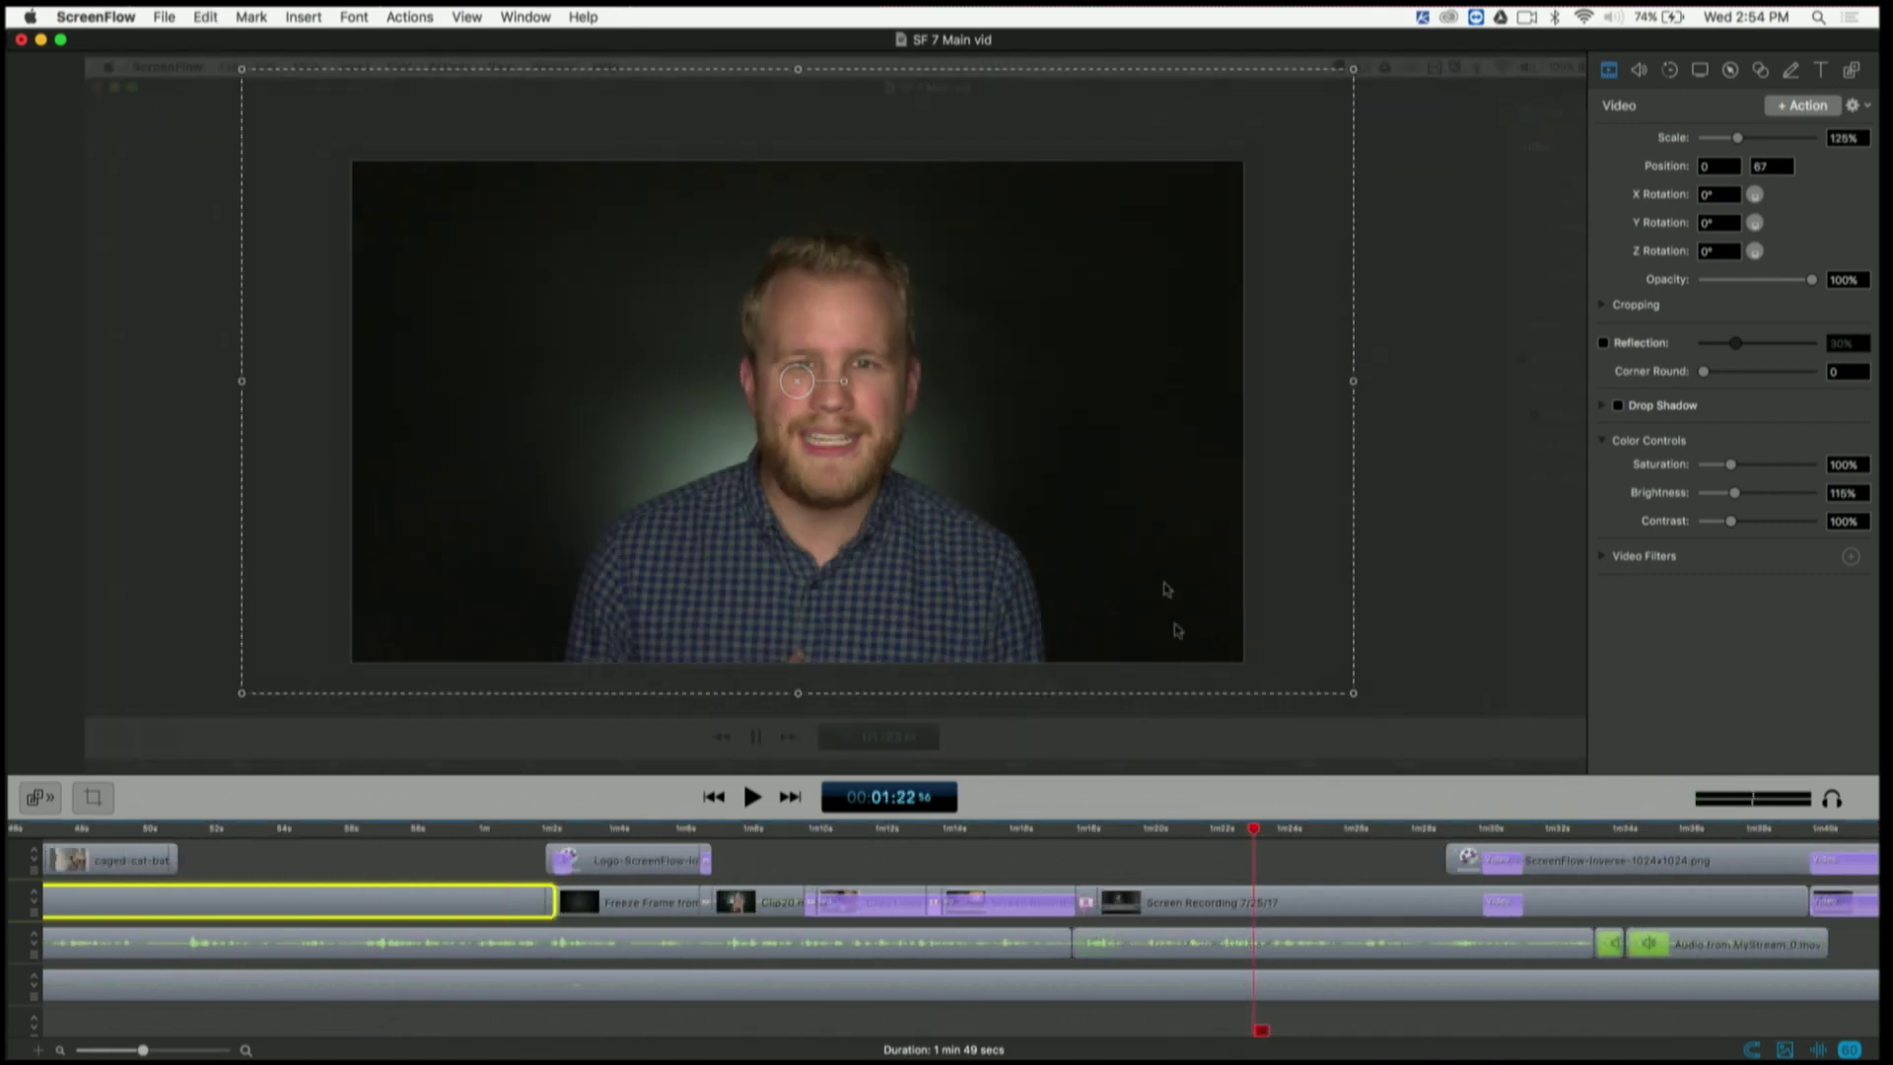
pyautogui.click(1269, 897)
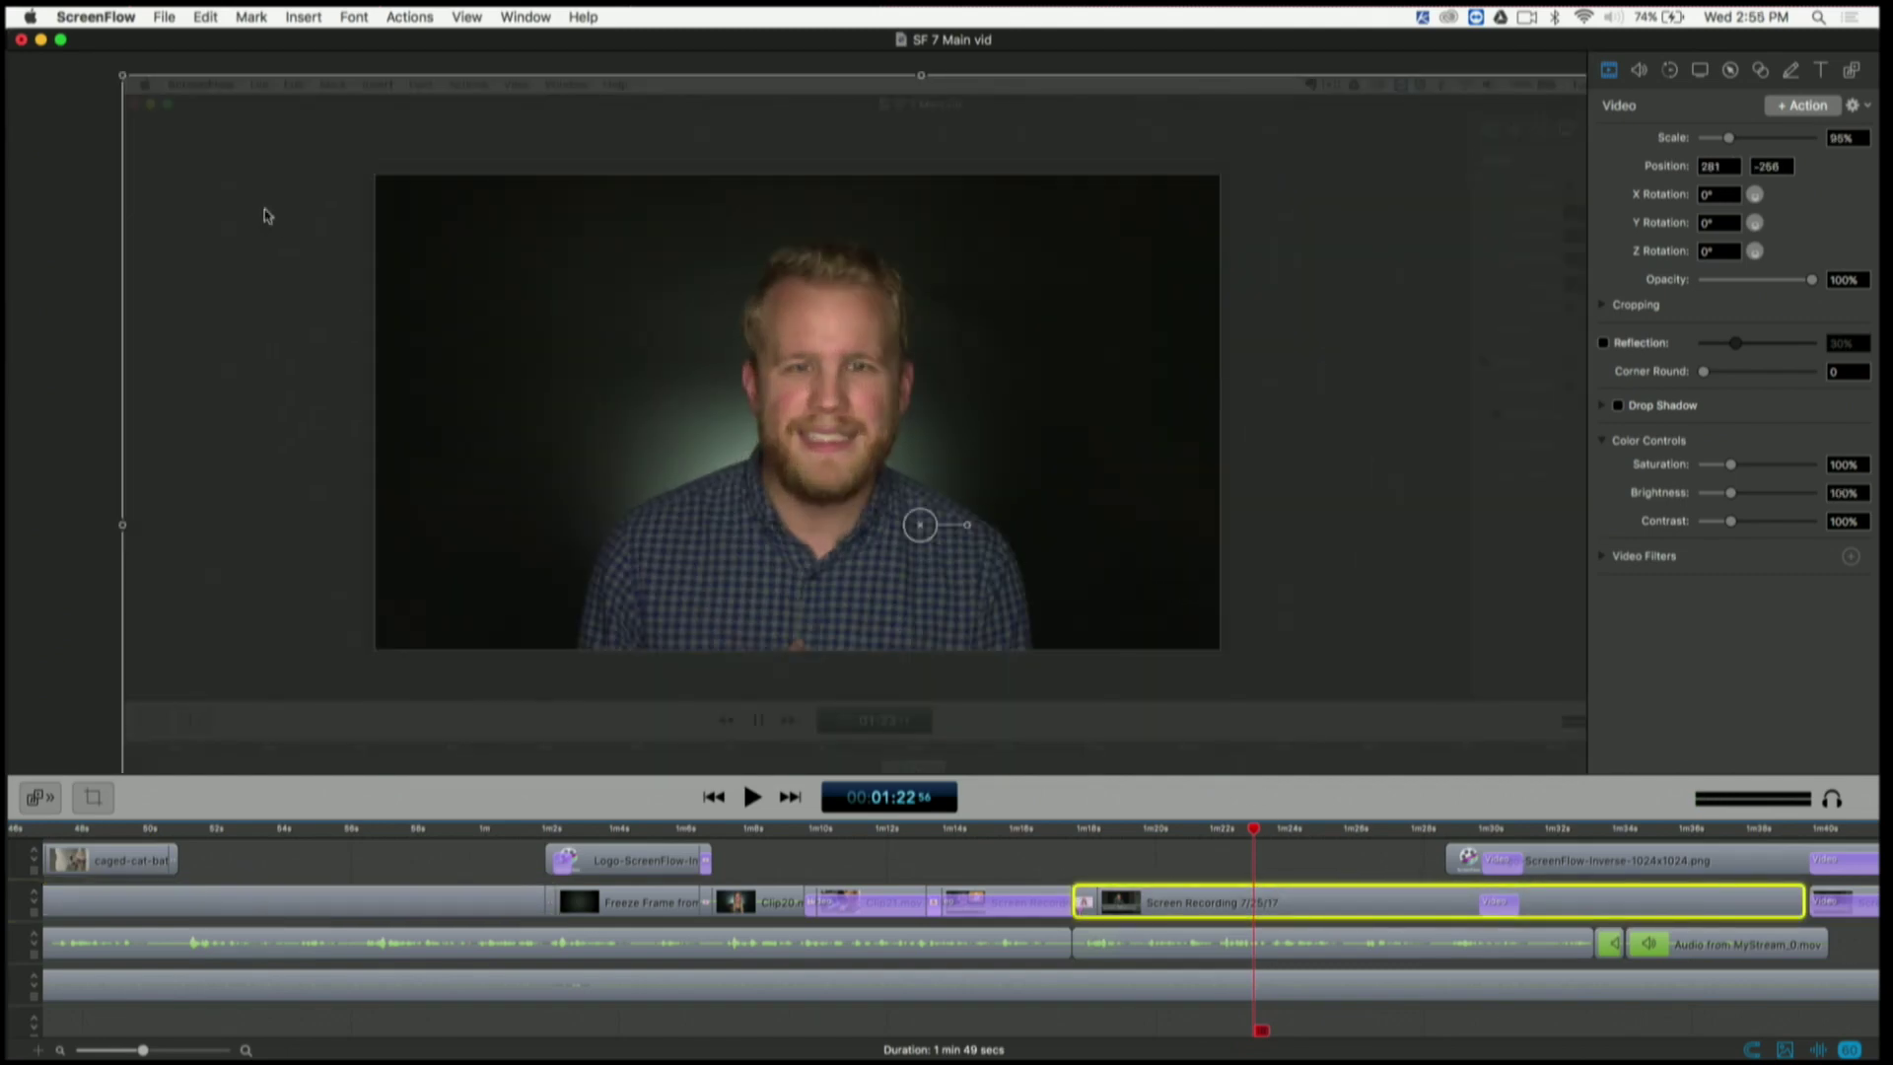
pyautogui.press('super+minus')
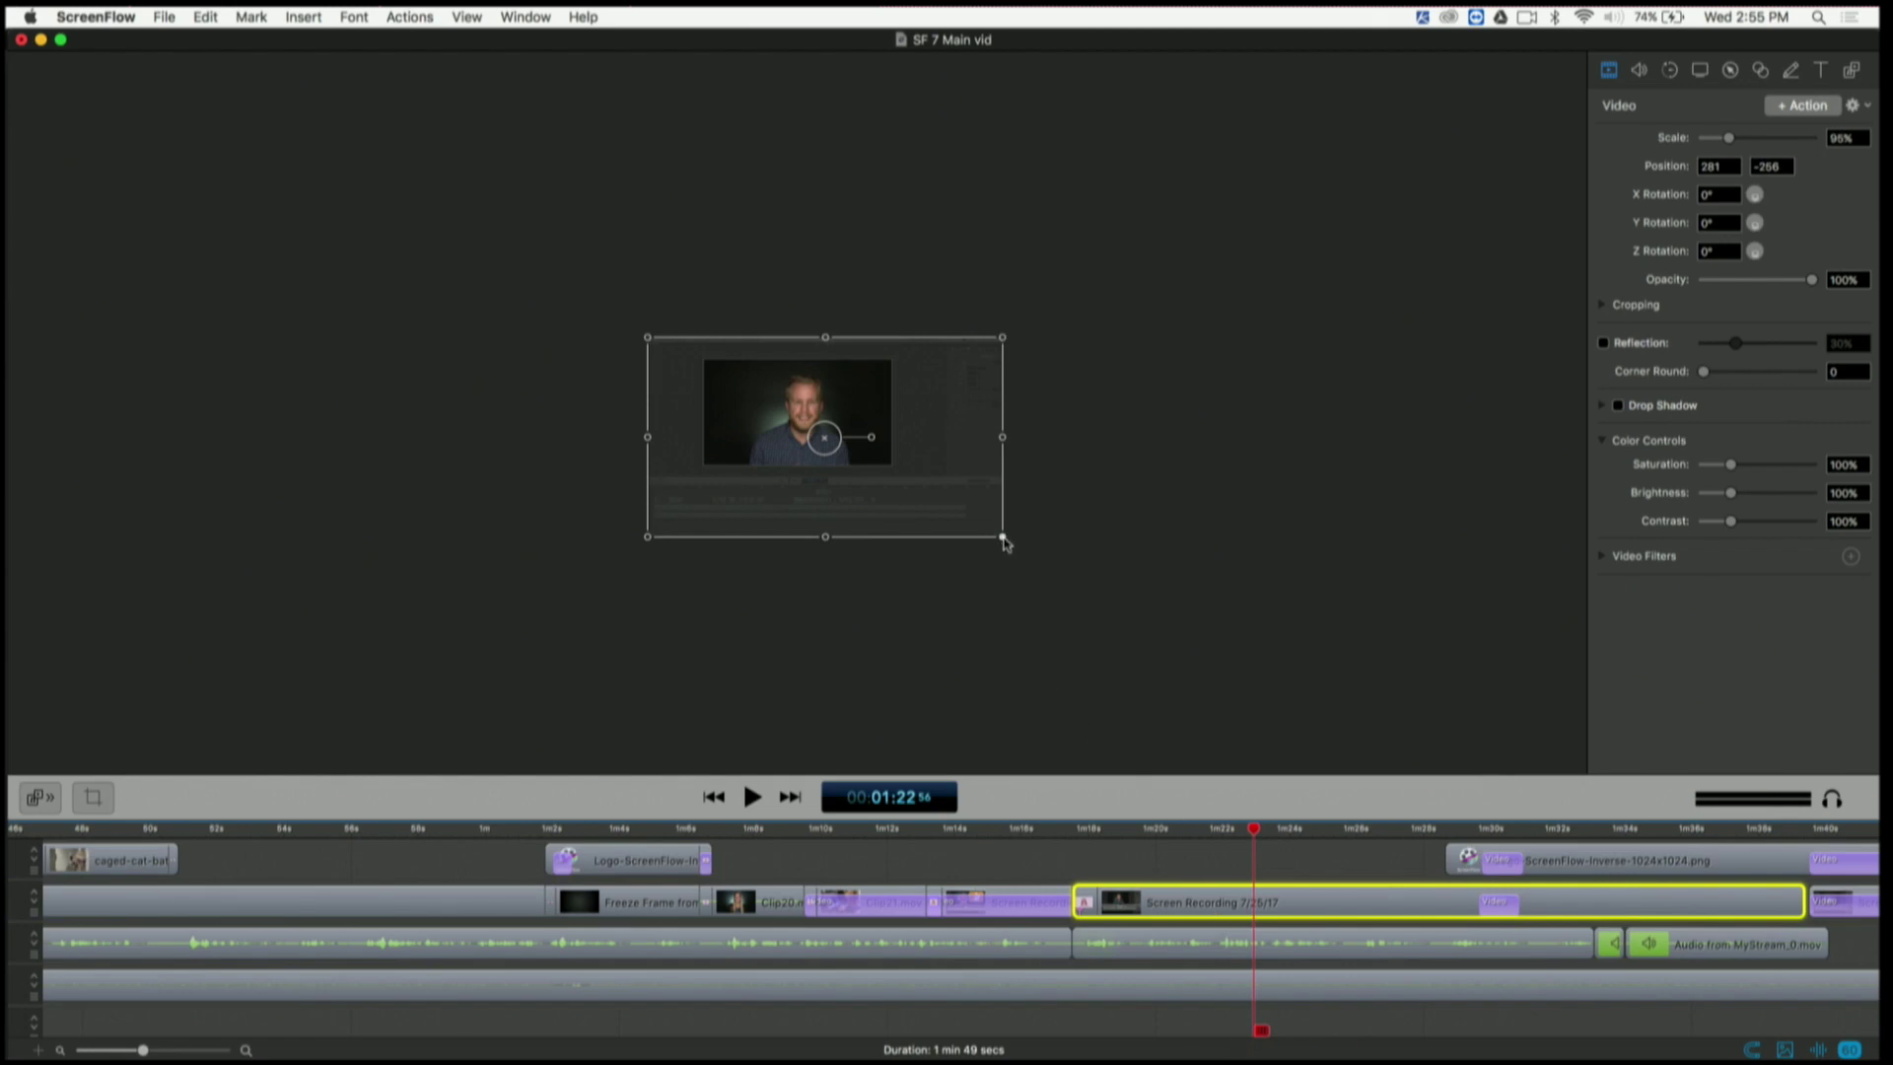
pyautogui.moveTo(1002, 539); pyautogui.dragTo(858, 431)
pyautogui.press('super+plus')
pyautogui.press('super+minus')
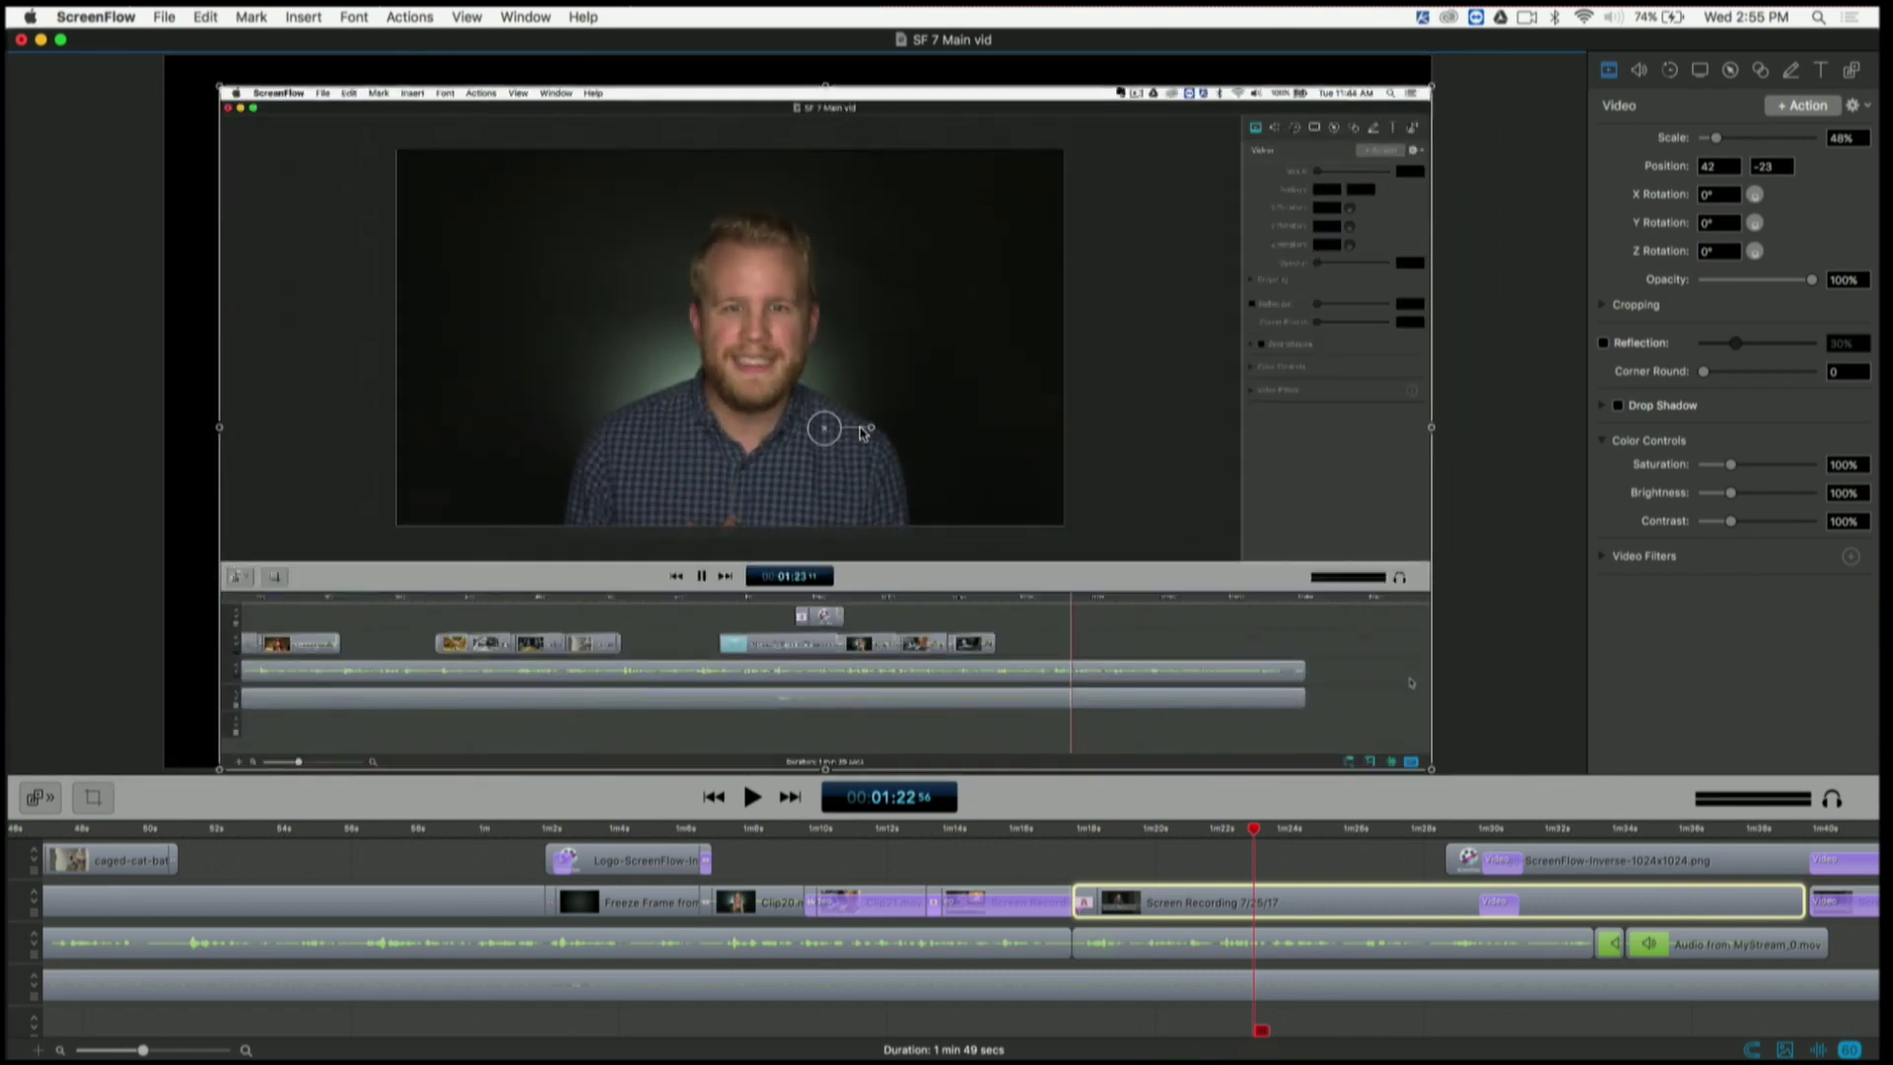
# - Try centring the Screen Recording clip on the canvas at position 0, 0, and undo the last few changes
pyautogui.moveTo(1200, 593); pyautogui.dragTo(1162, 582)
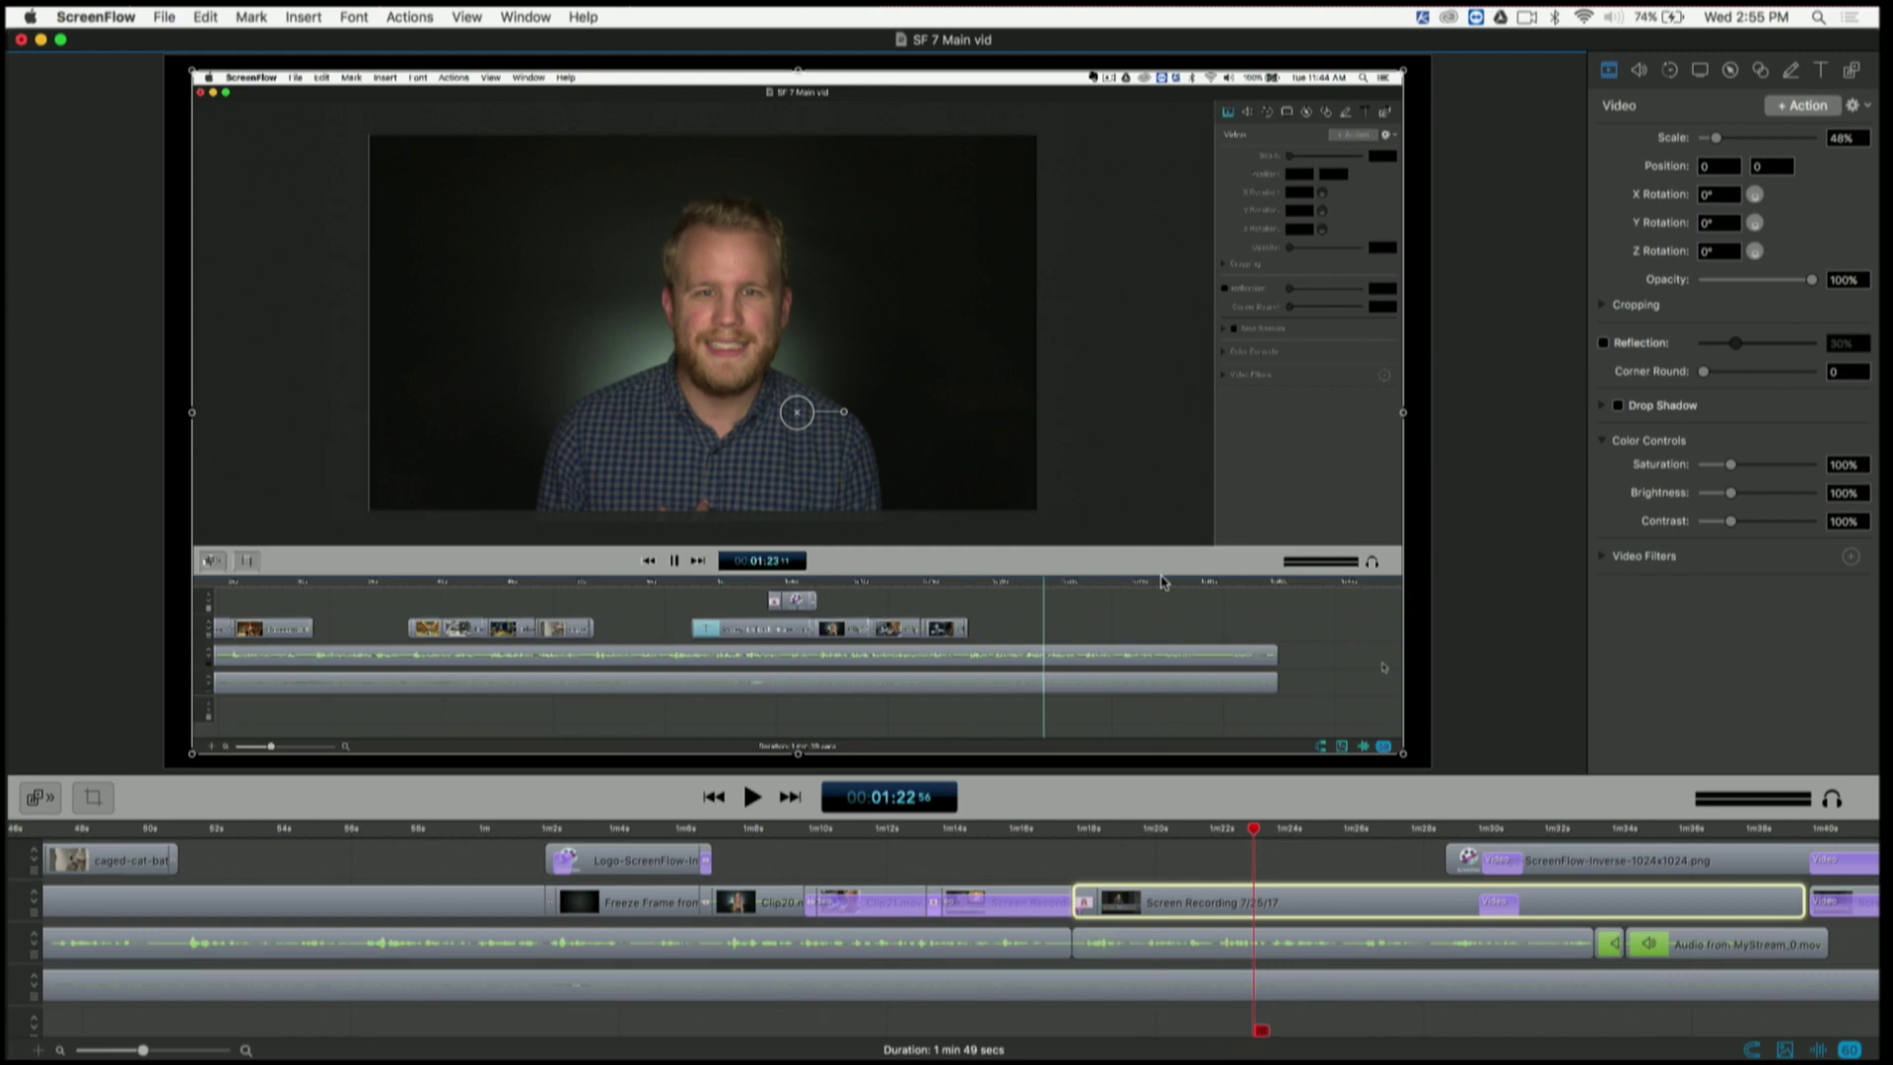
pyautogui.press('super+z')
pyautogui.press('super+z')
pyautogui.press('super+z')
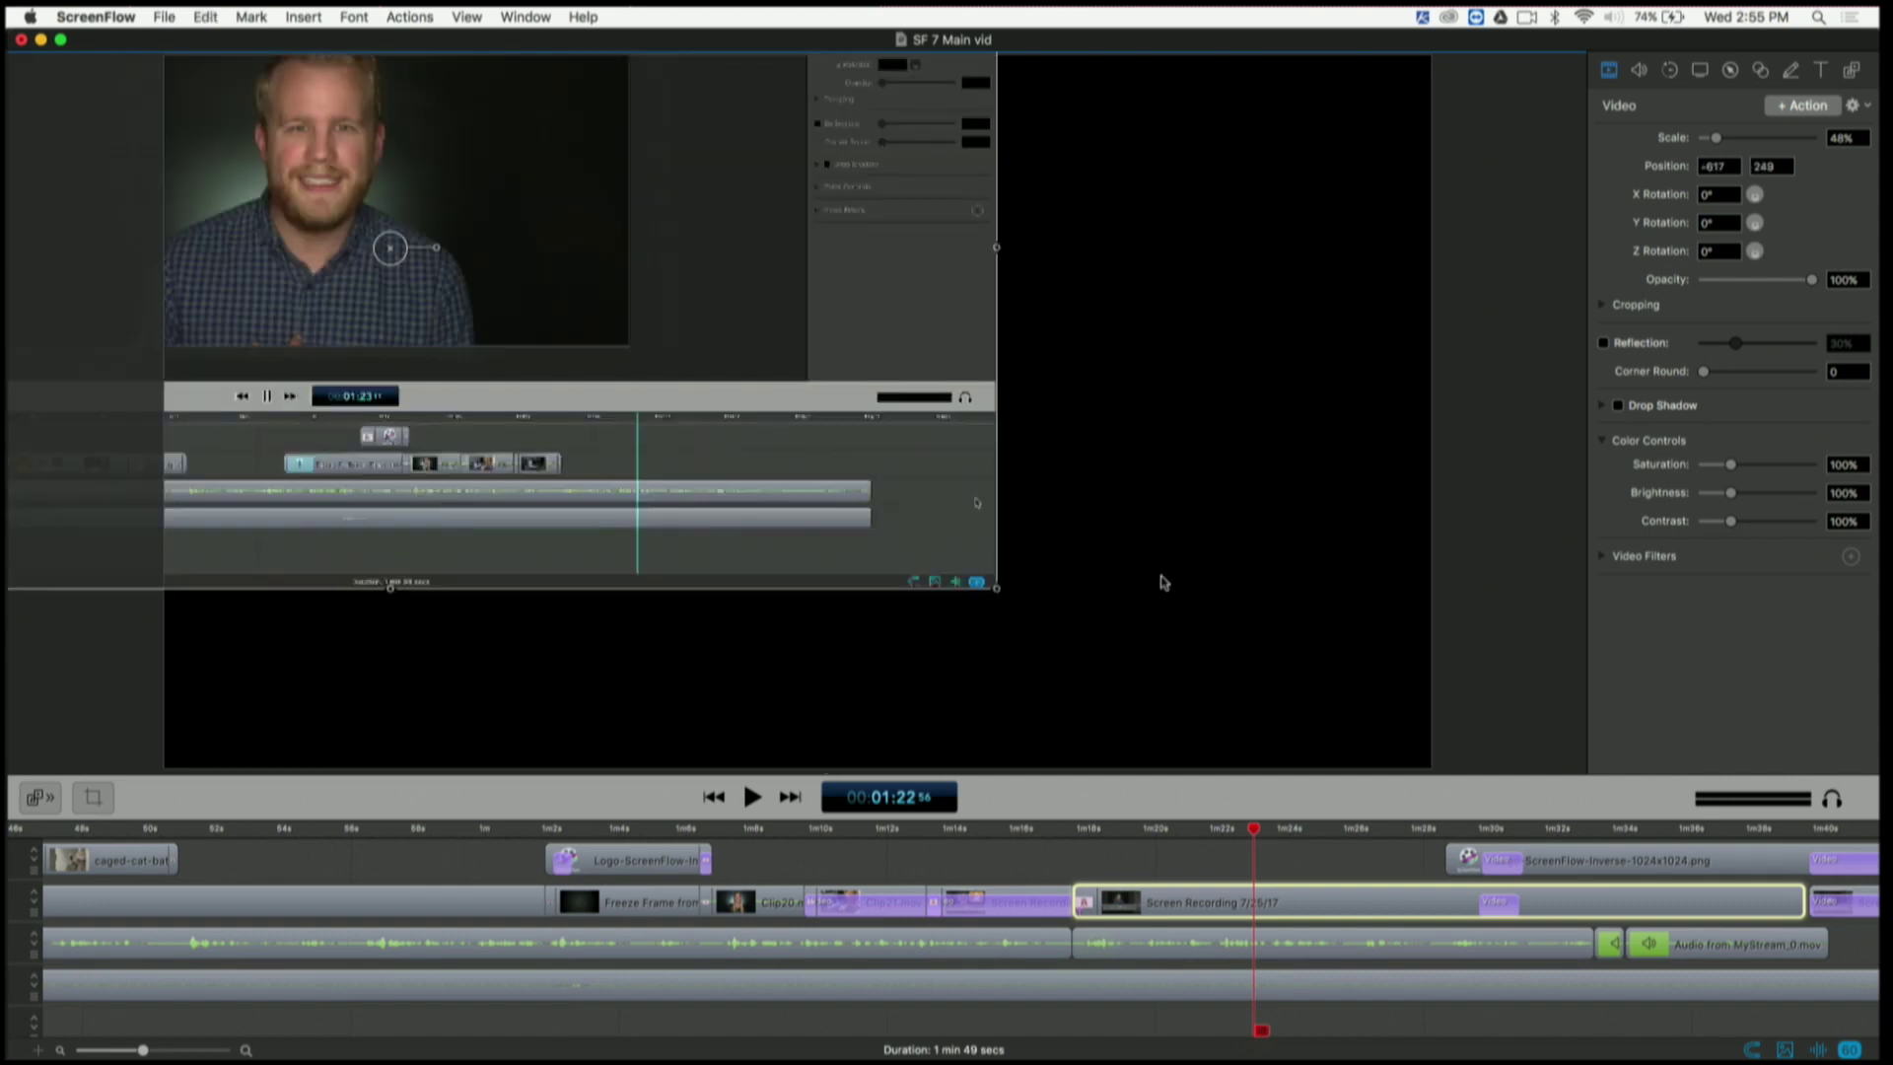
# - Preview the screen recording's zoom-out from about 1:28 to 1:32, and undo the last remaining change to the Screen Recording clip
pyautogui.click(1417, 831)
pyautogui.press('space')
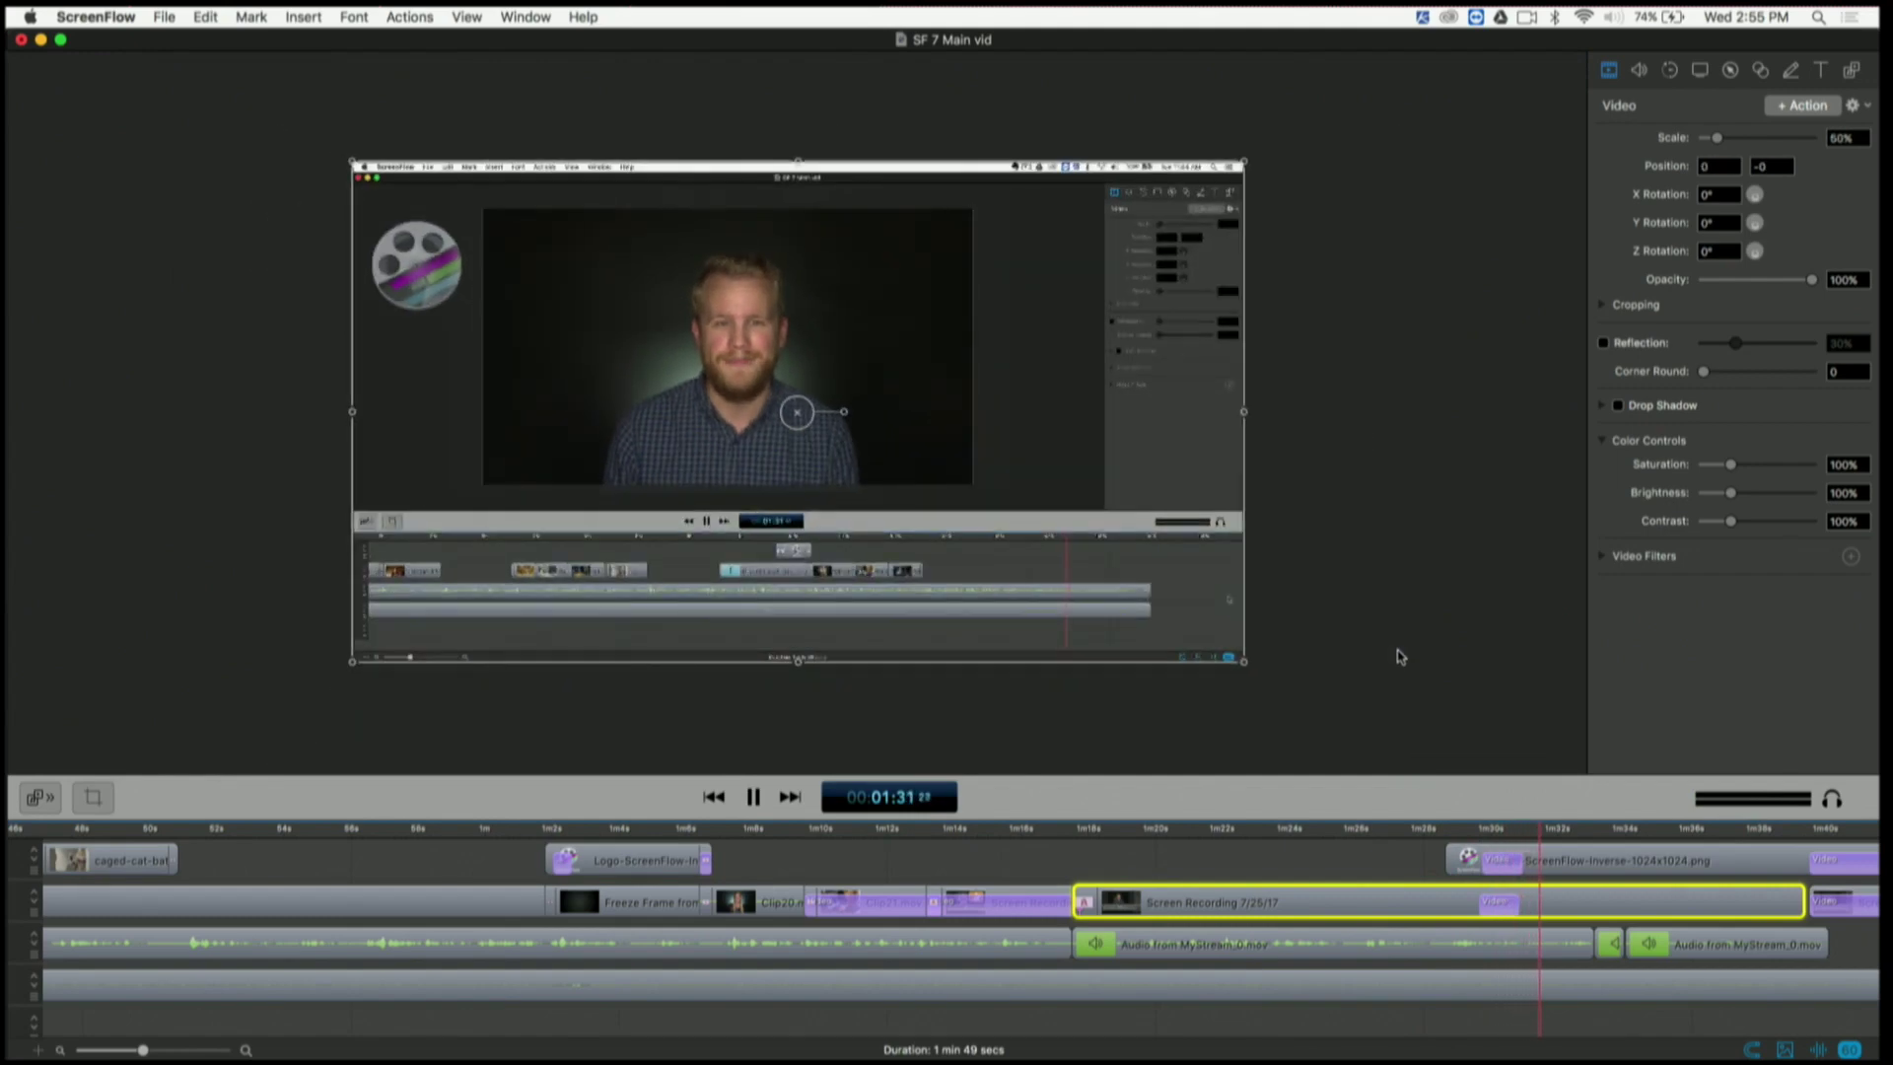
pyautogui.press('space')
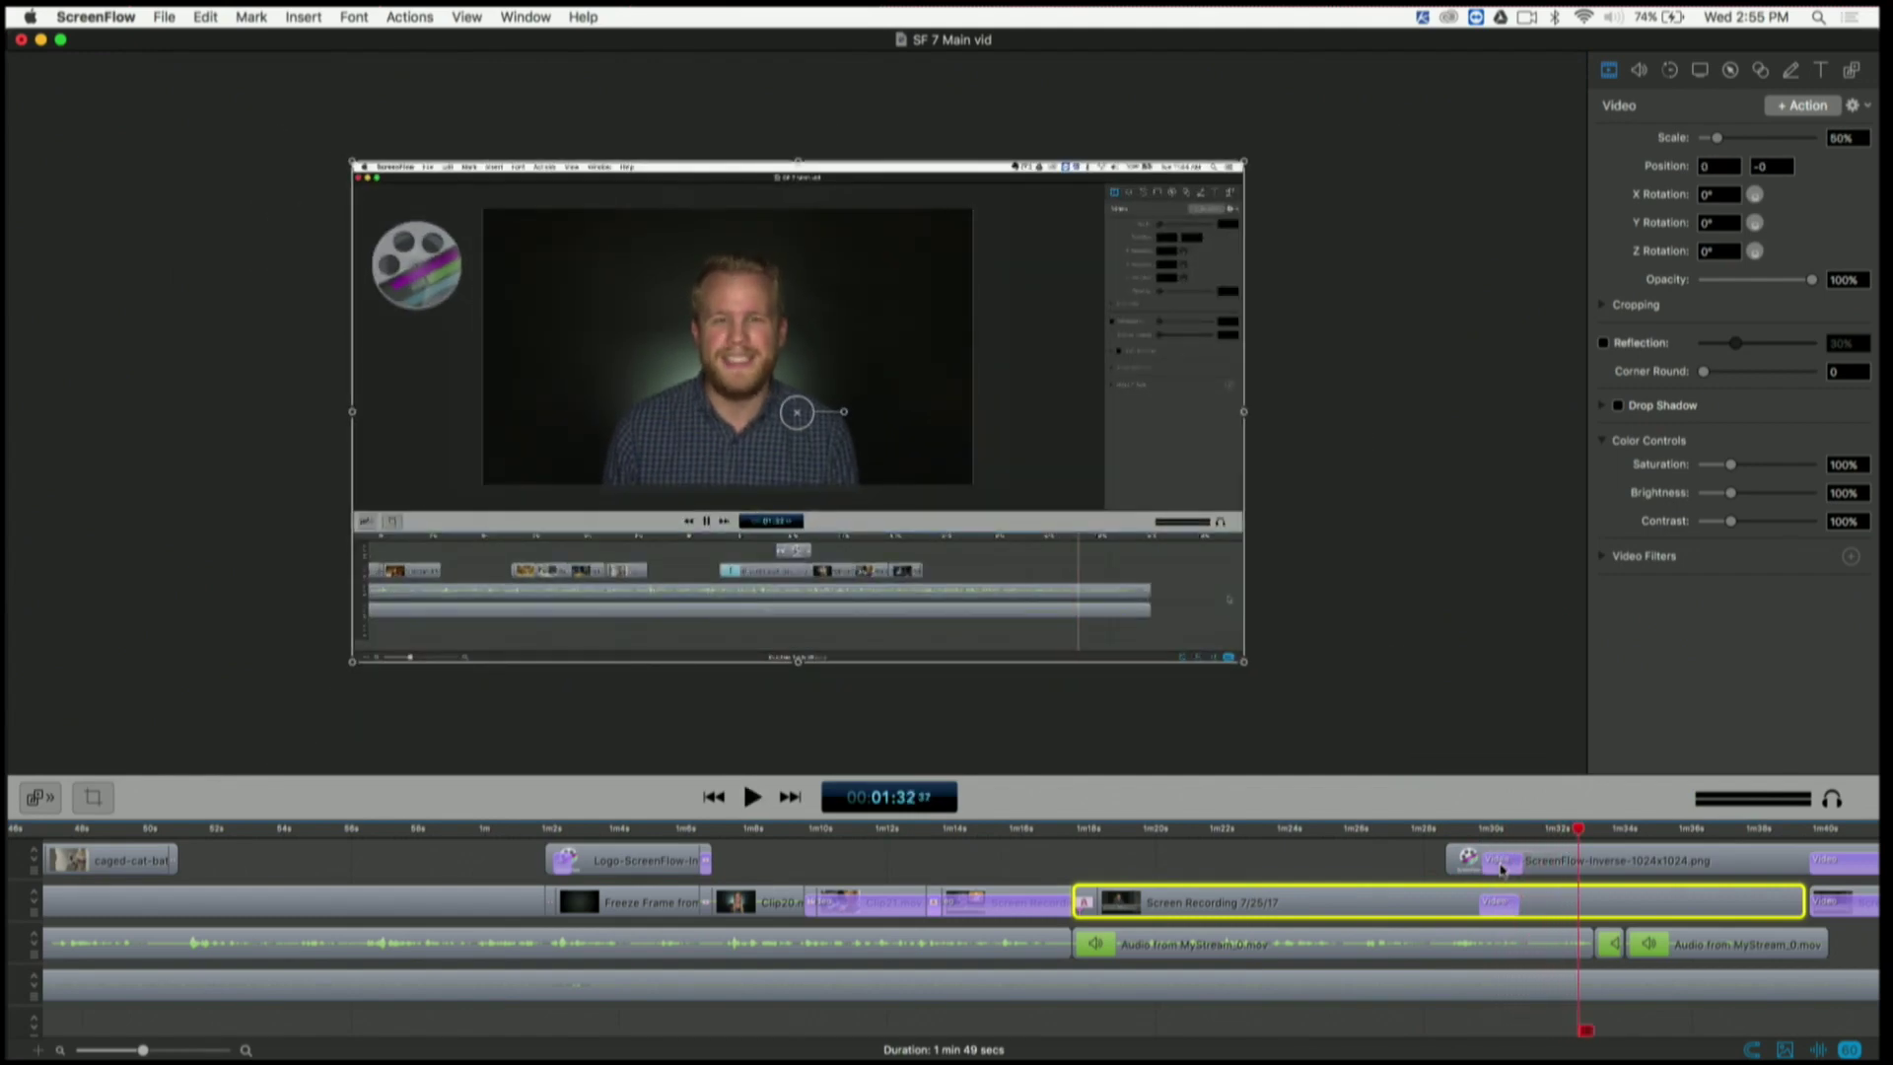
pyautogui.press('super+z')
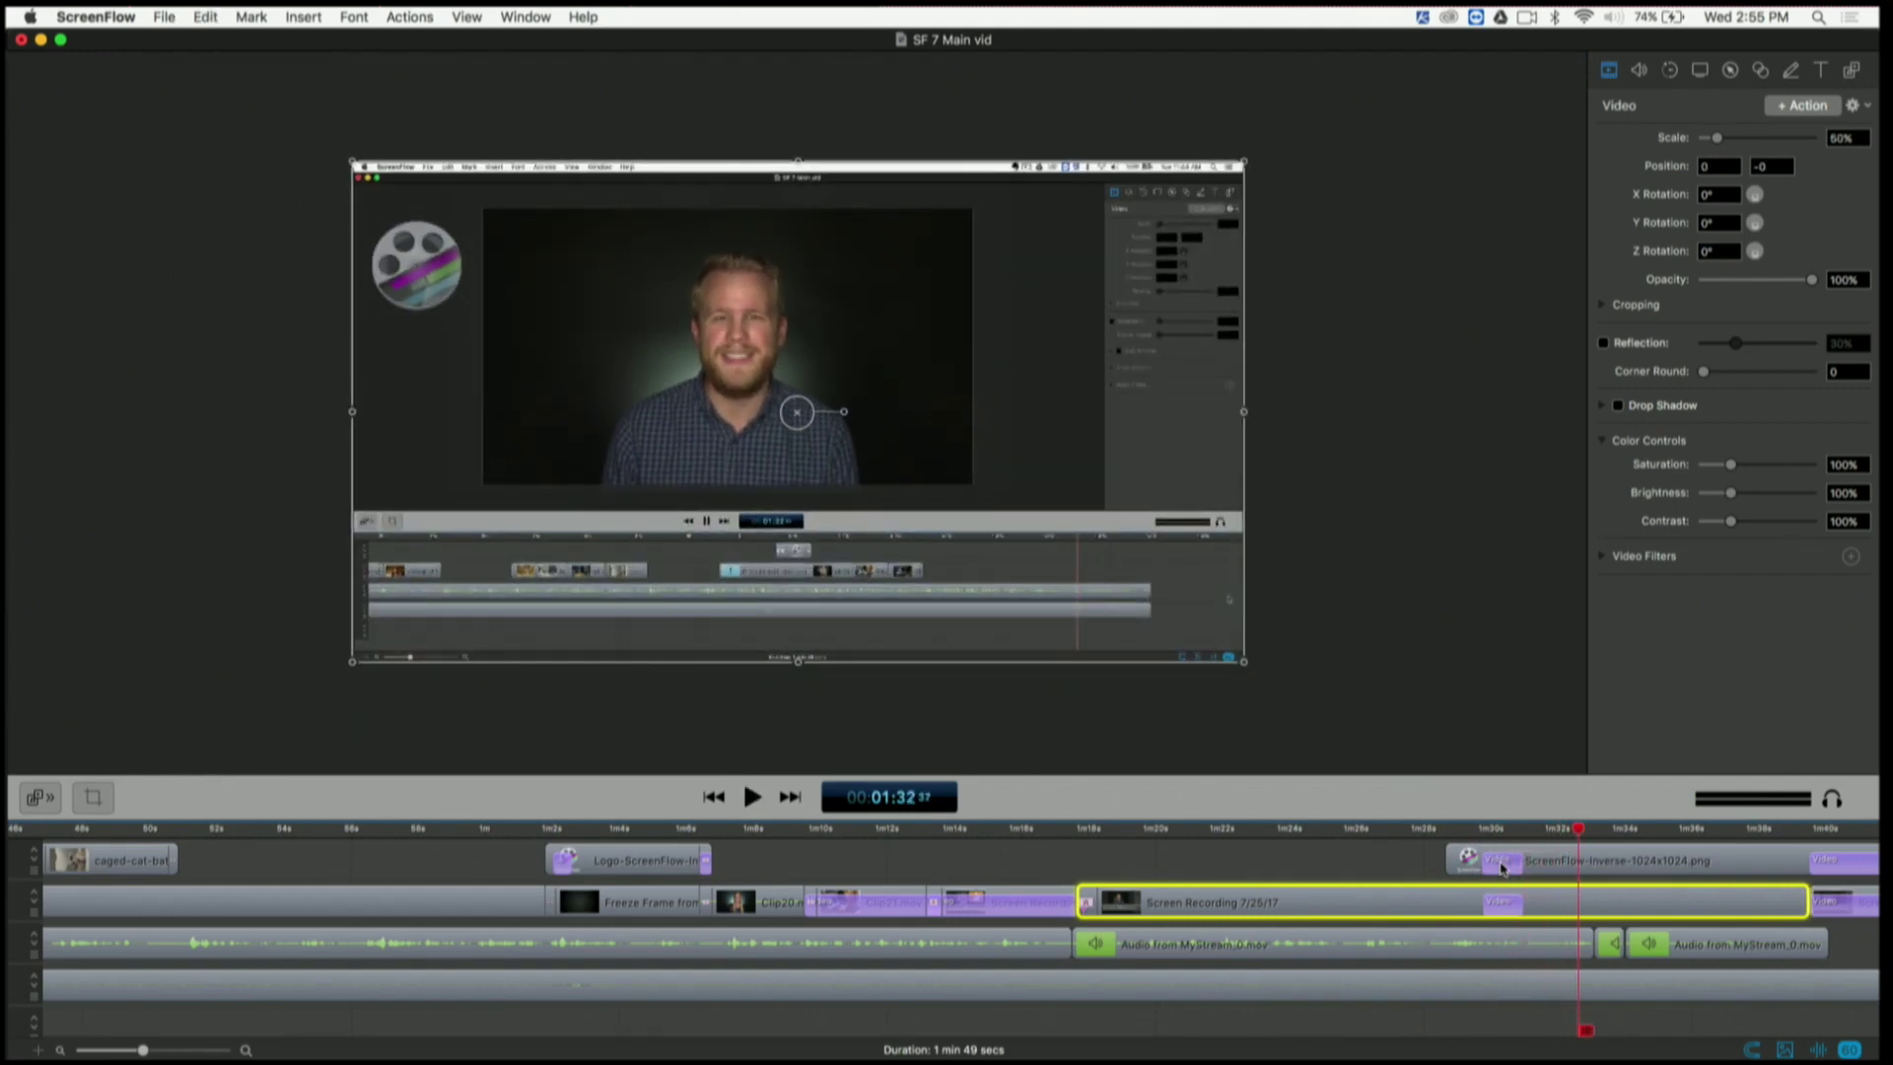
# - Replay the screen recording's zoom-out from about 1:29 to 1:31
pyautogui.click(1459, 836)
pyautogui.press('space')
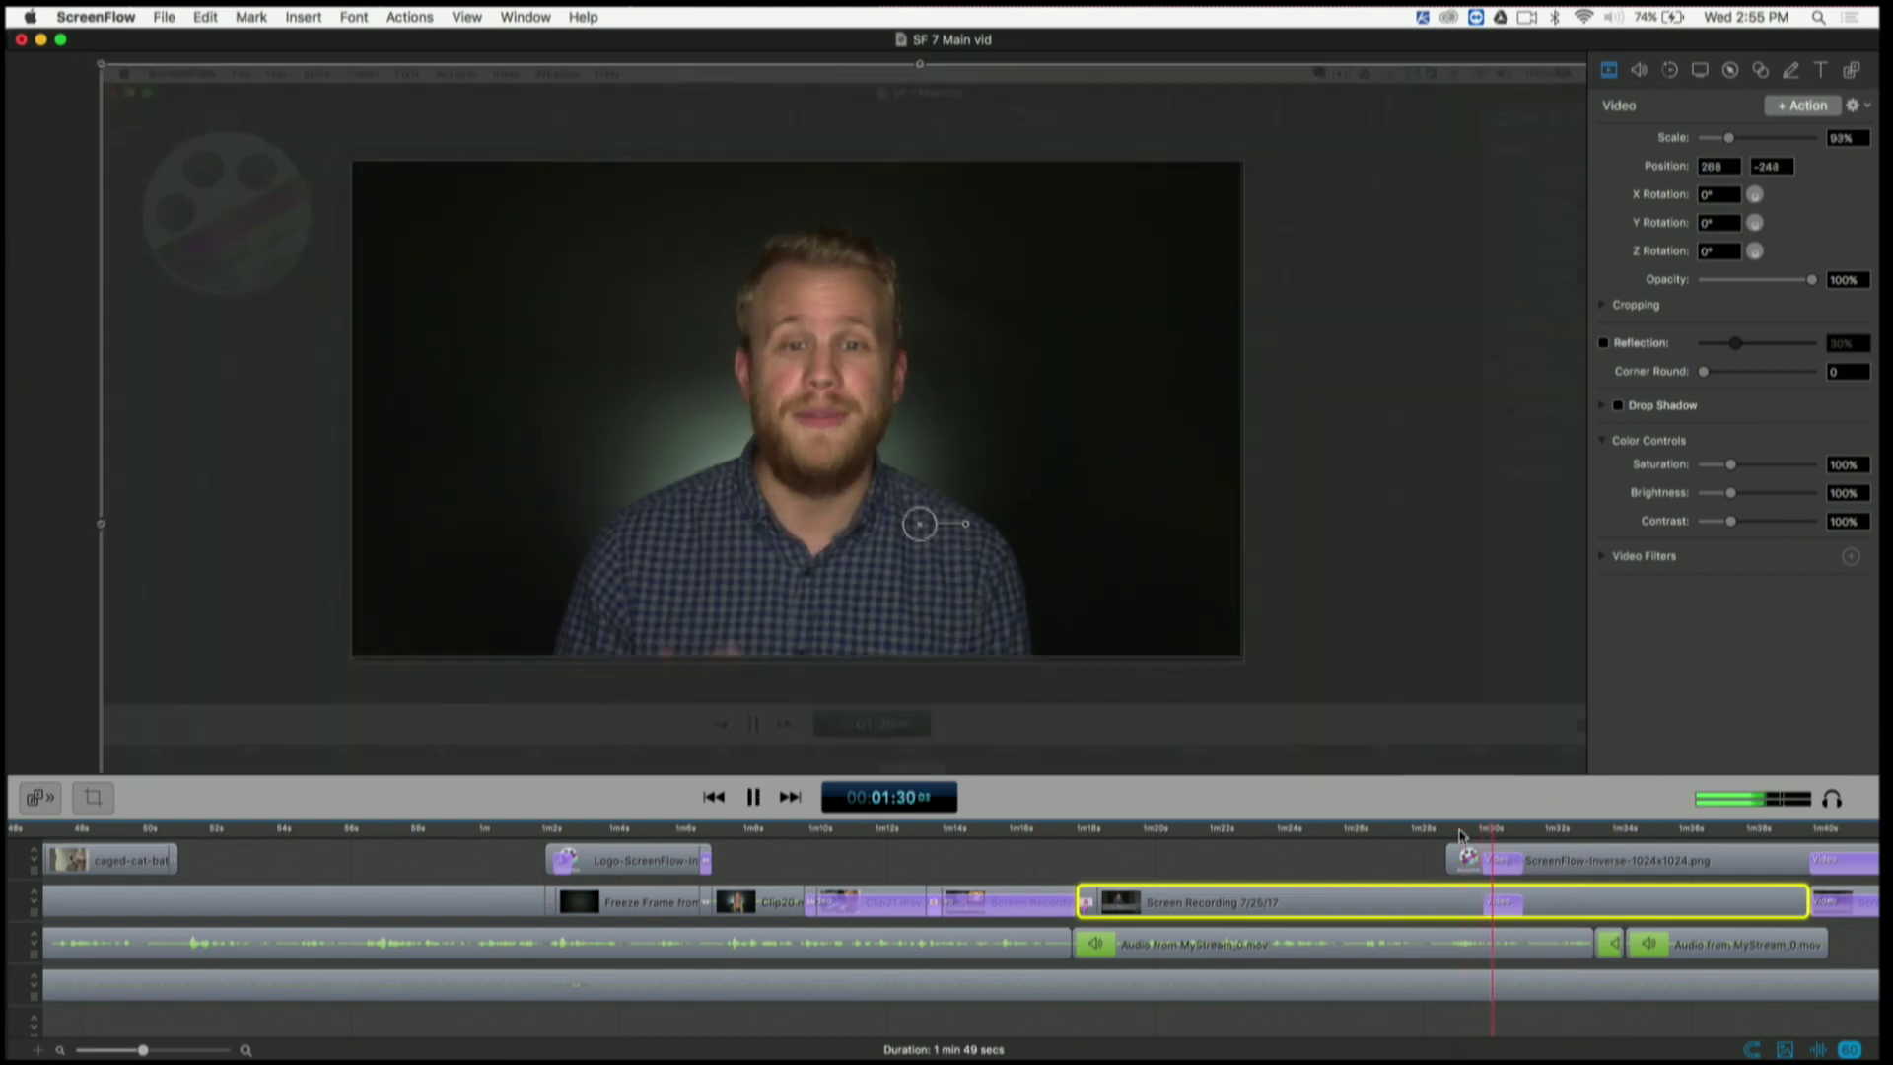
pyautogui.press('space')
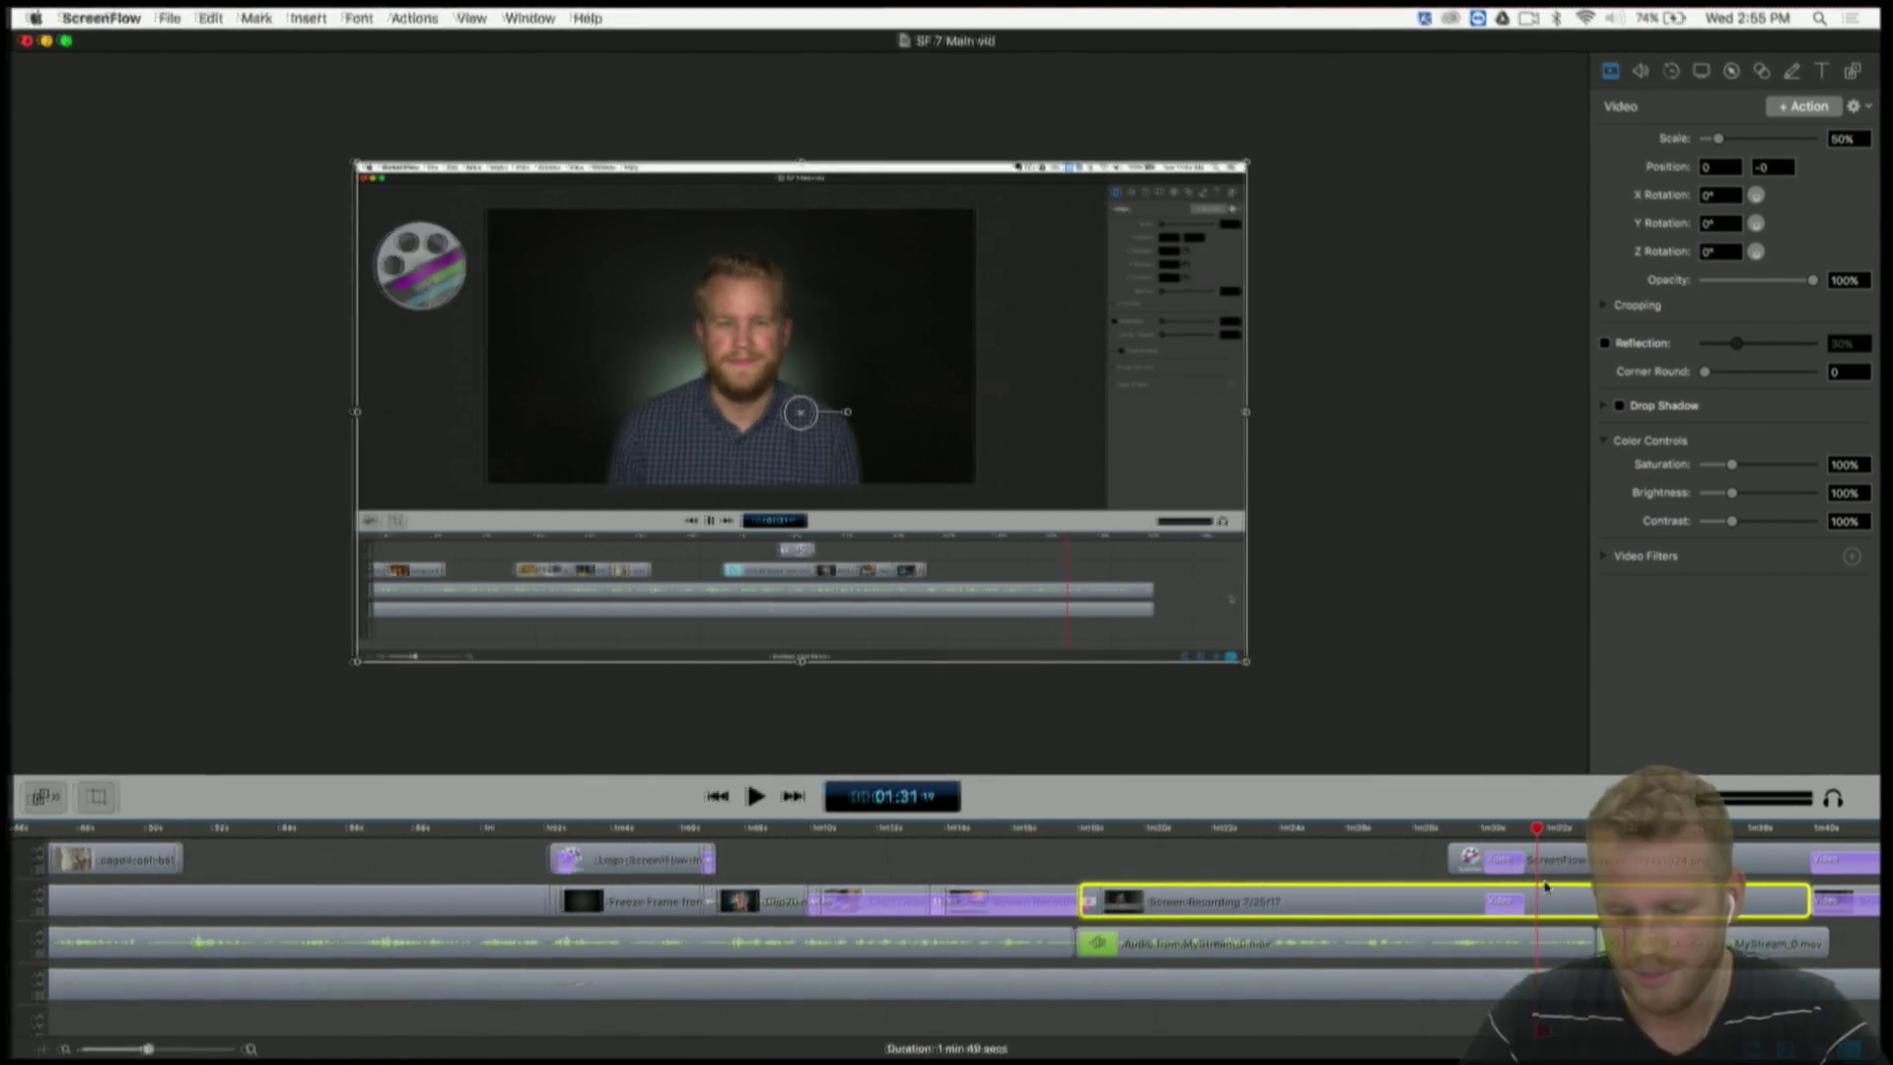
# - Select the ScreenFlow-Inverse logo clip and play its video action from 1:28 to 1:31
pyautogui.hscroll(2, 1602, 886)
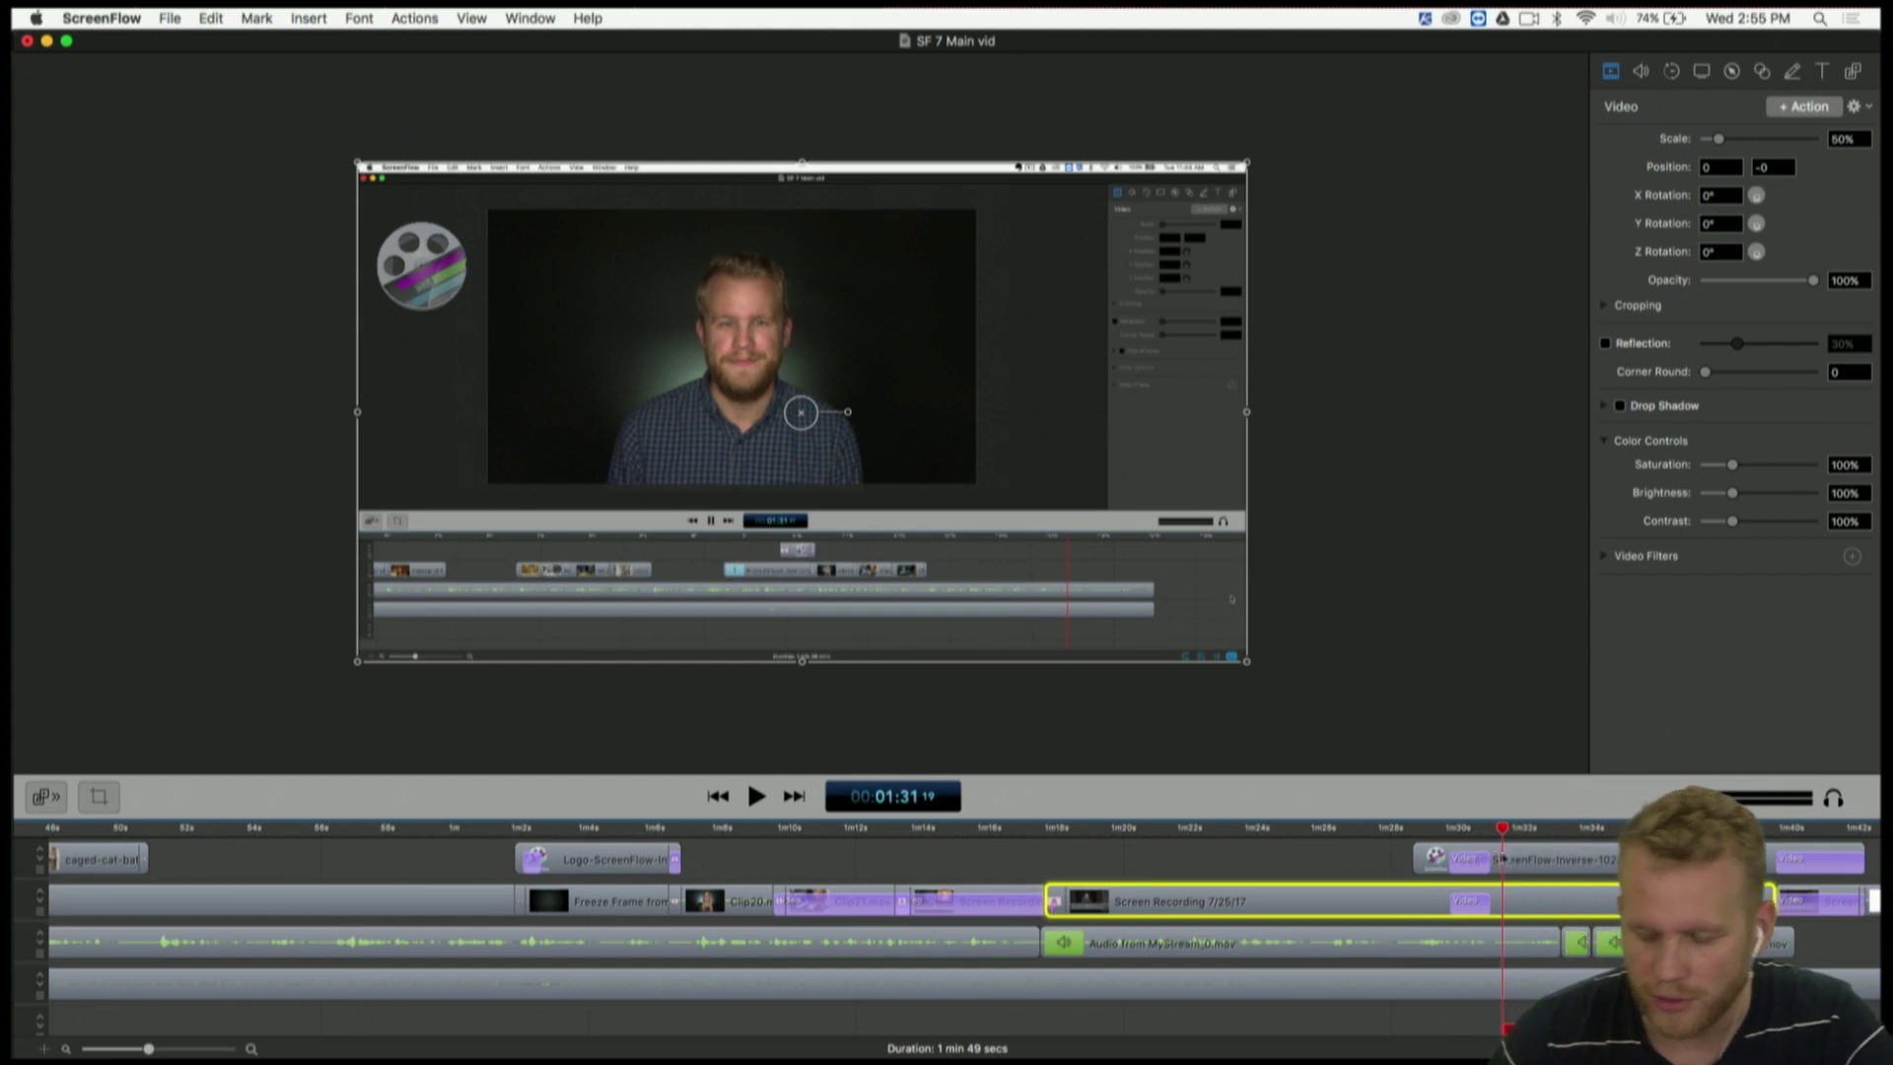
pyautogui.click(1509, 860)
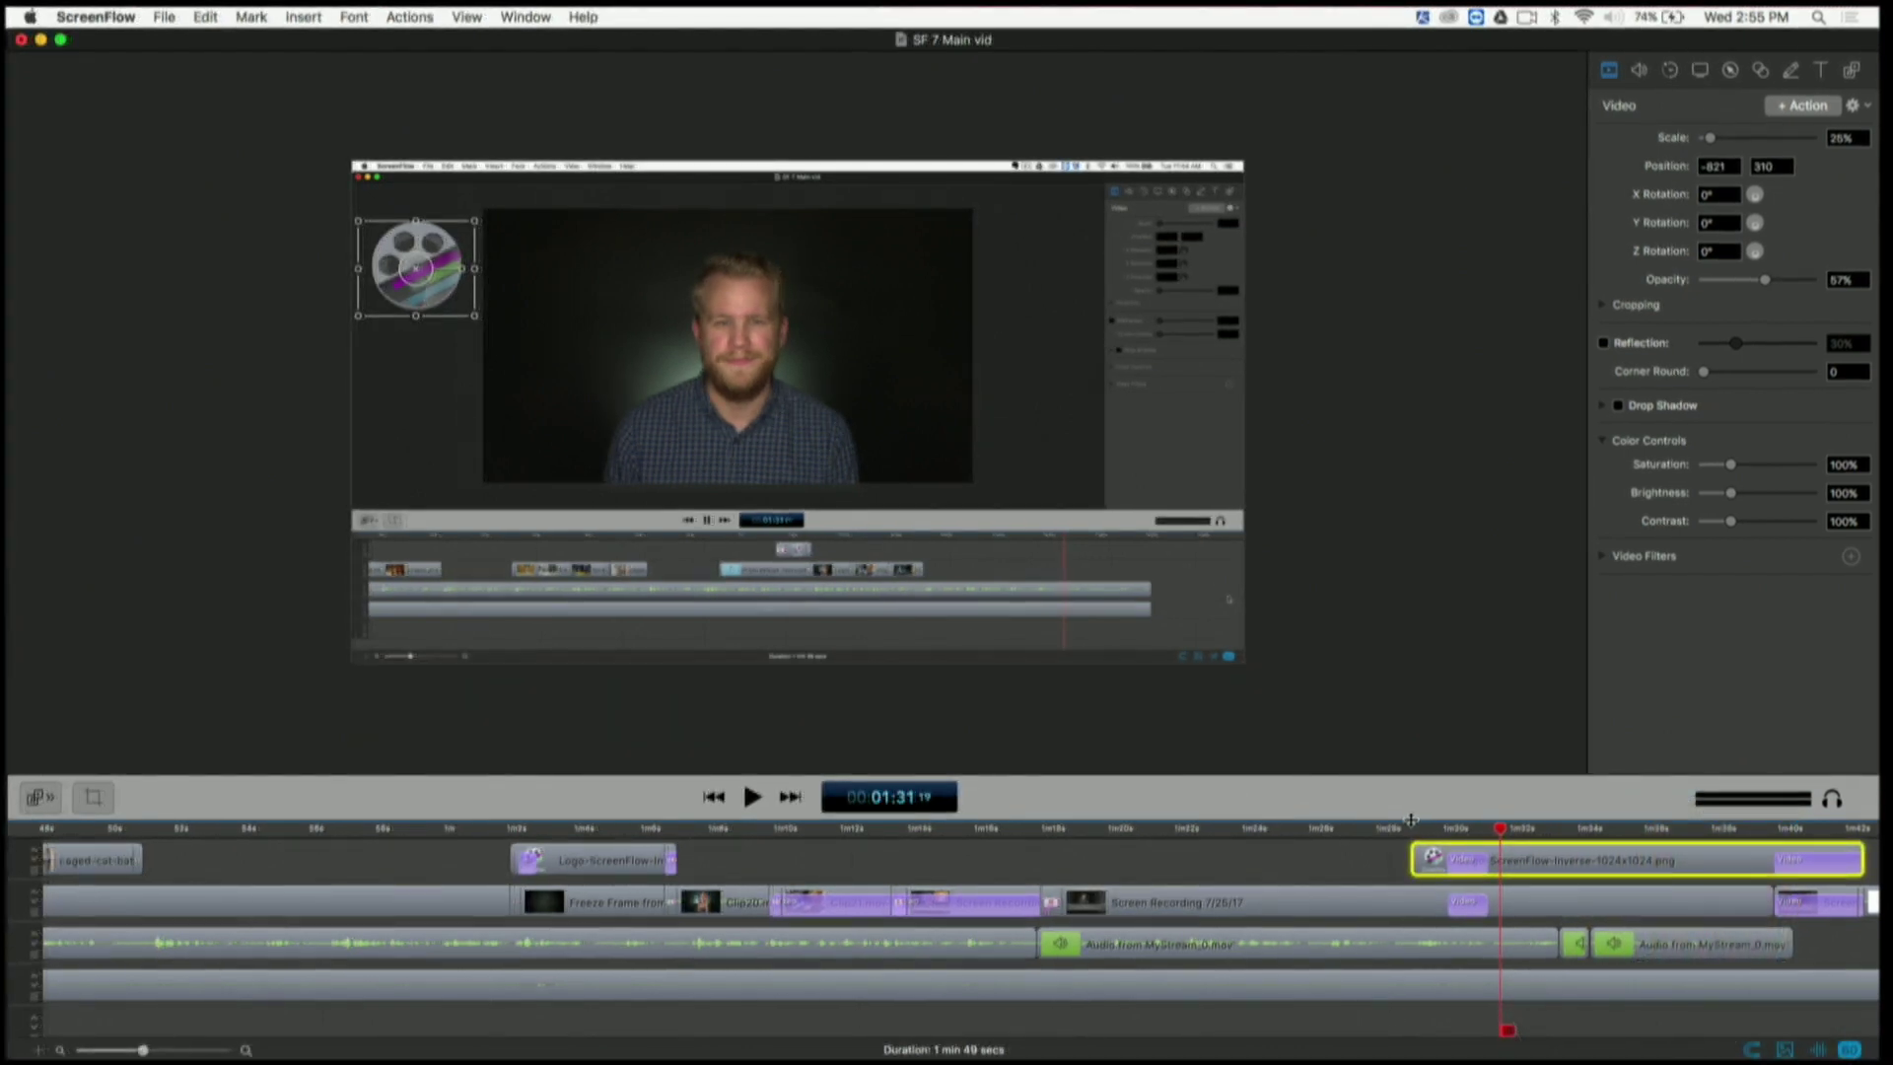
pyautogui.click(1411, 828)
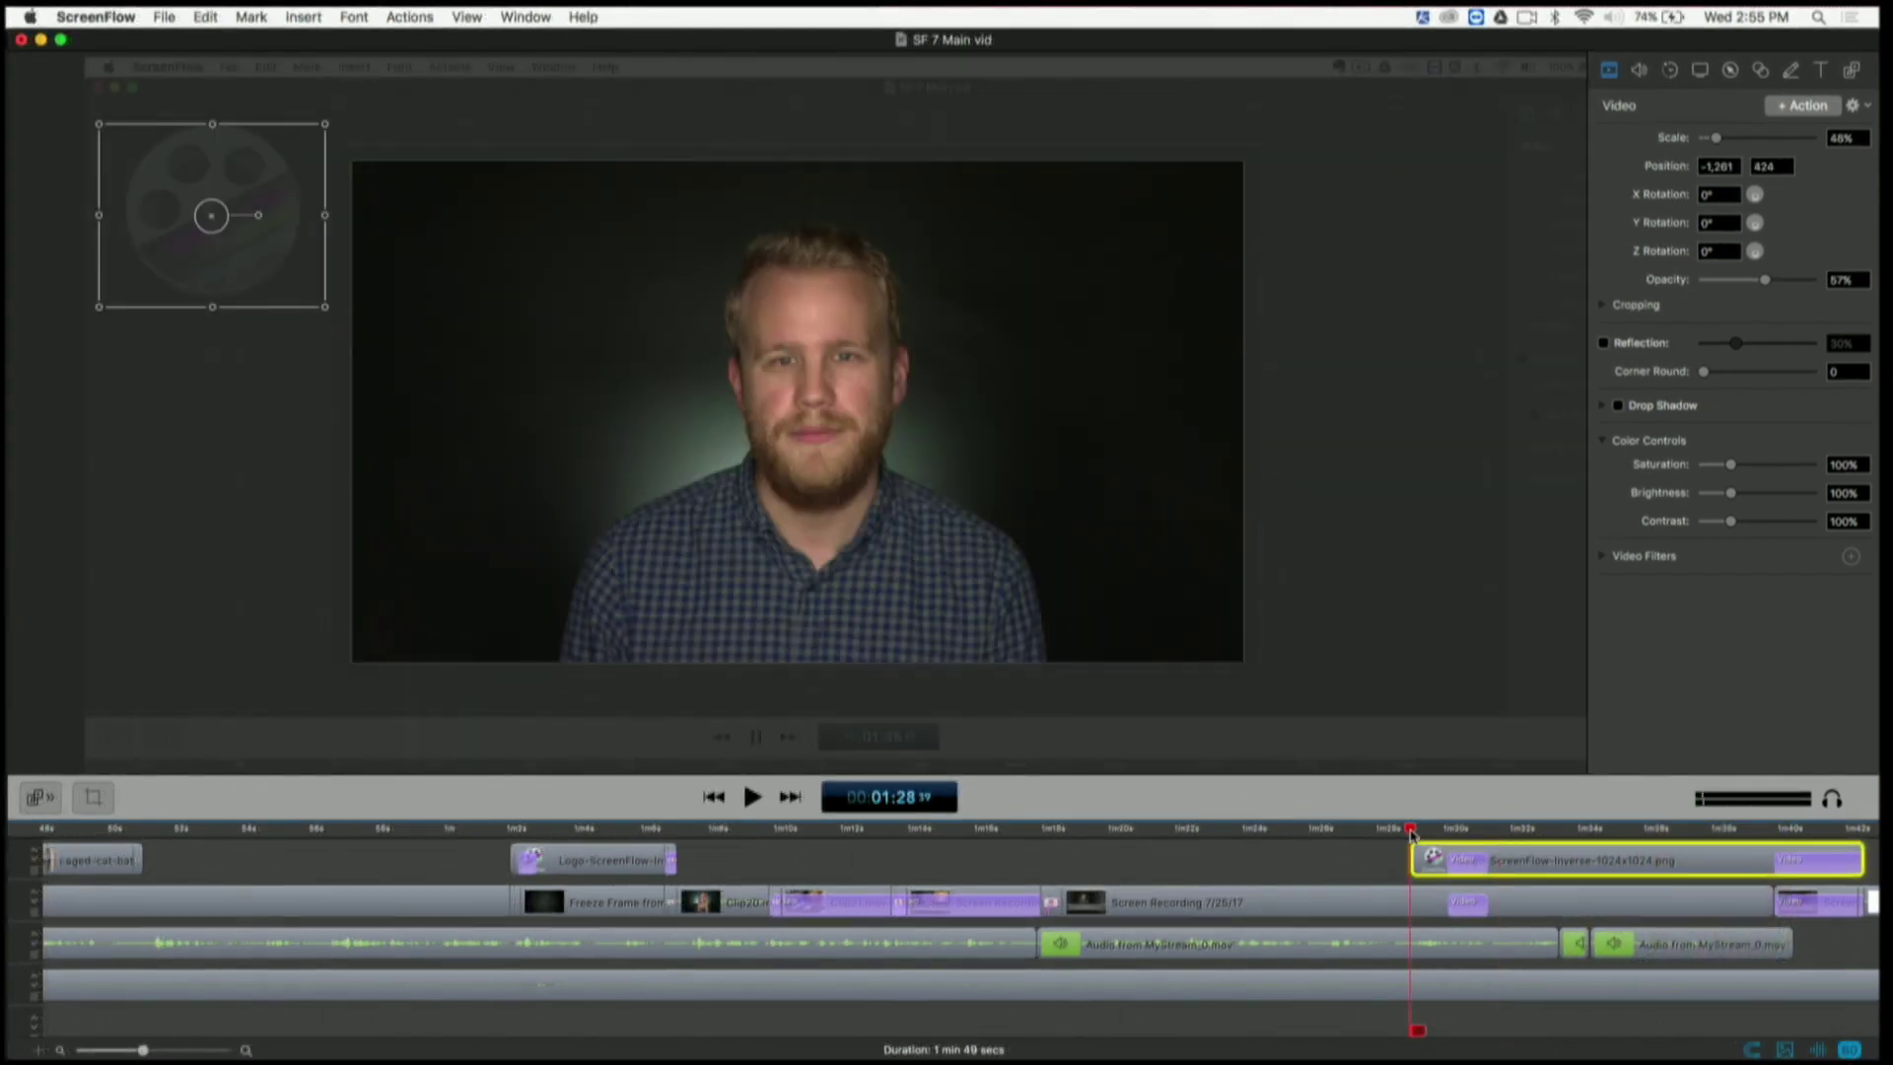
pyautogui.press('space')
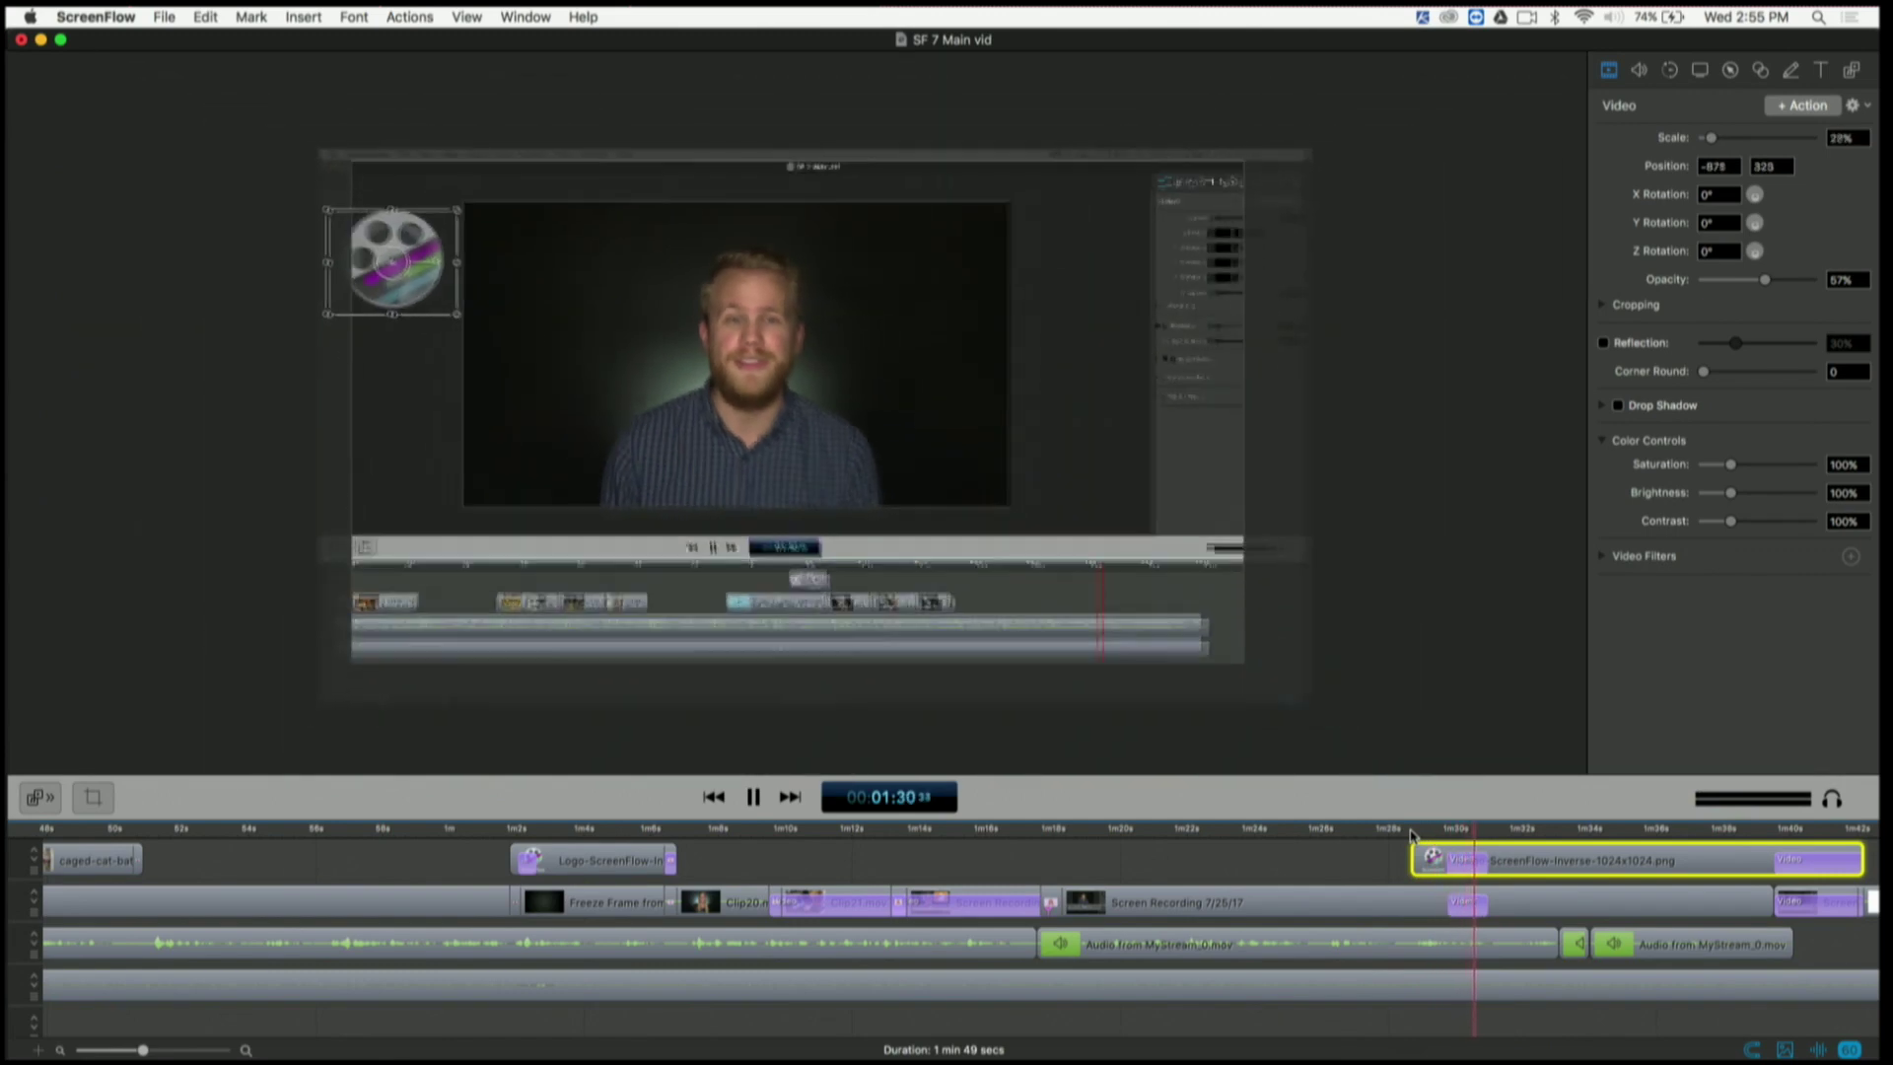
pyautogui.press('space')
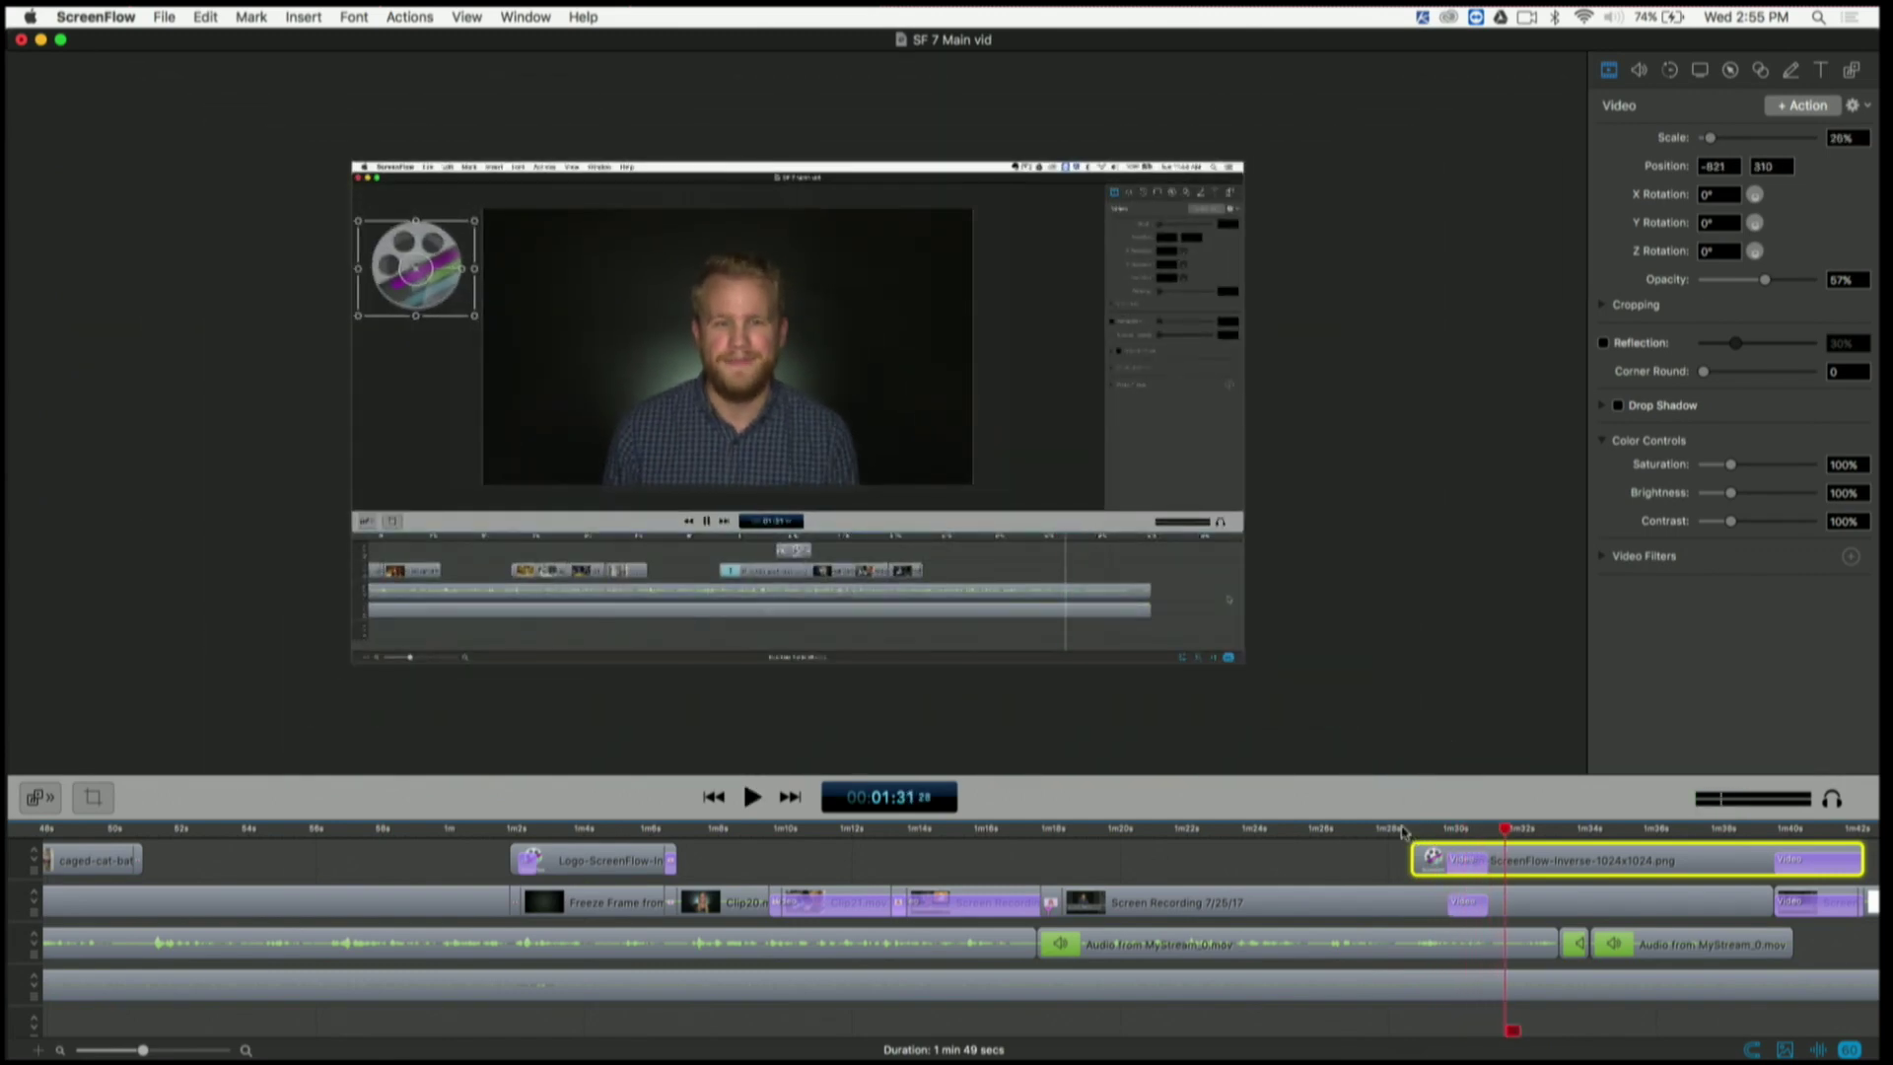
# - Replay the logo shrinking together with the screen recording from about 1:28, and reselect the logo clip
pyautogui.click(1404, 831)
pyautogui.press('space')
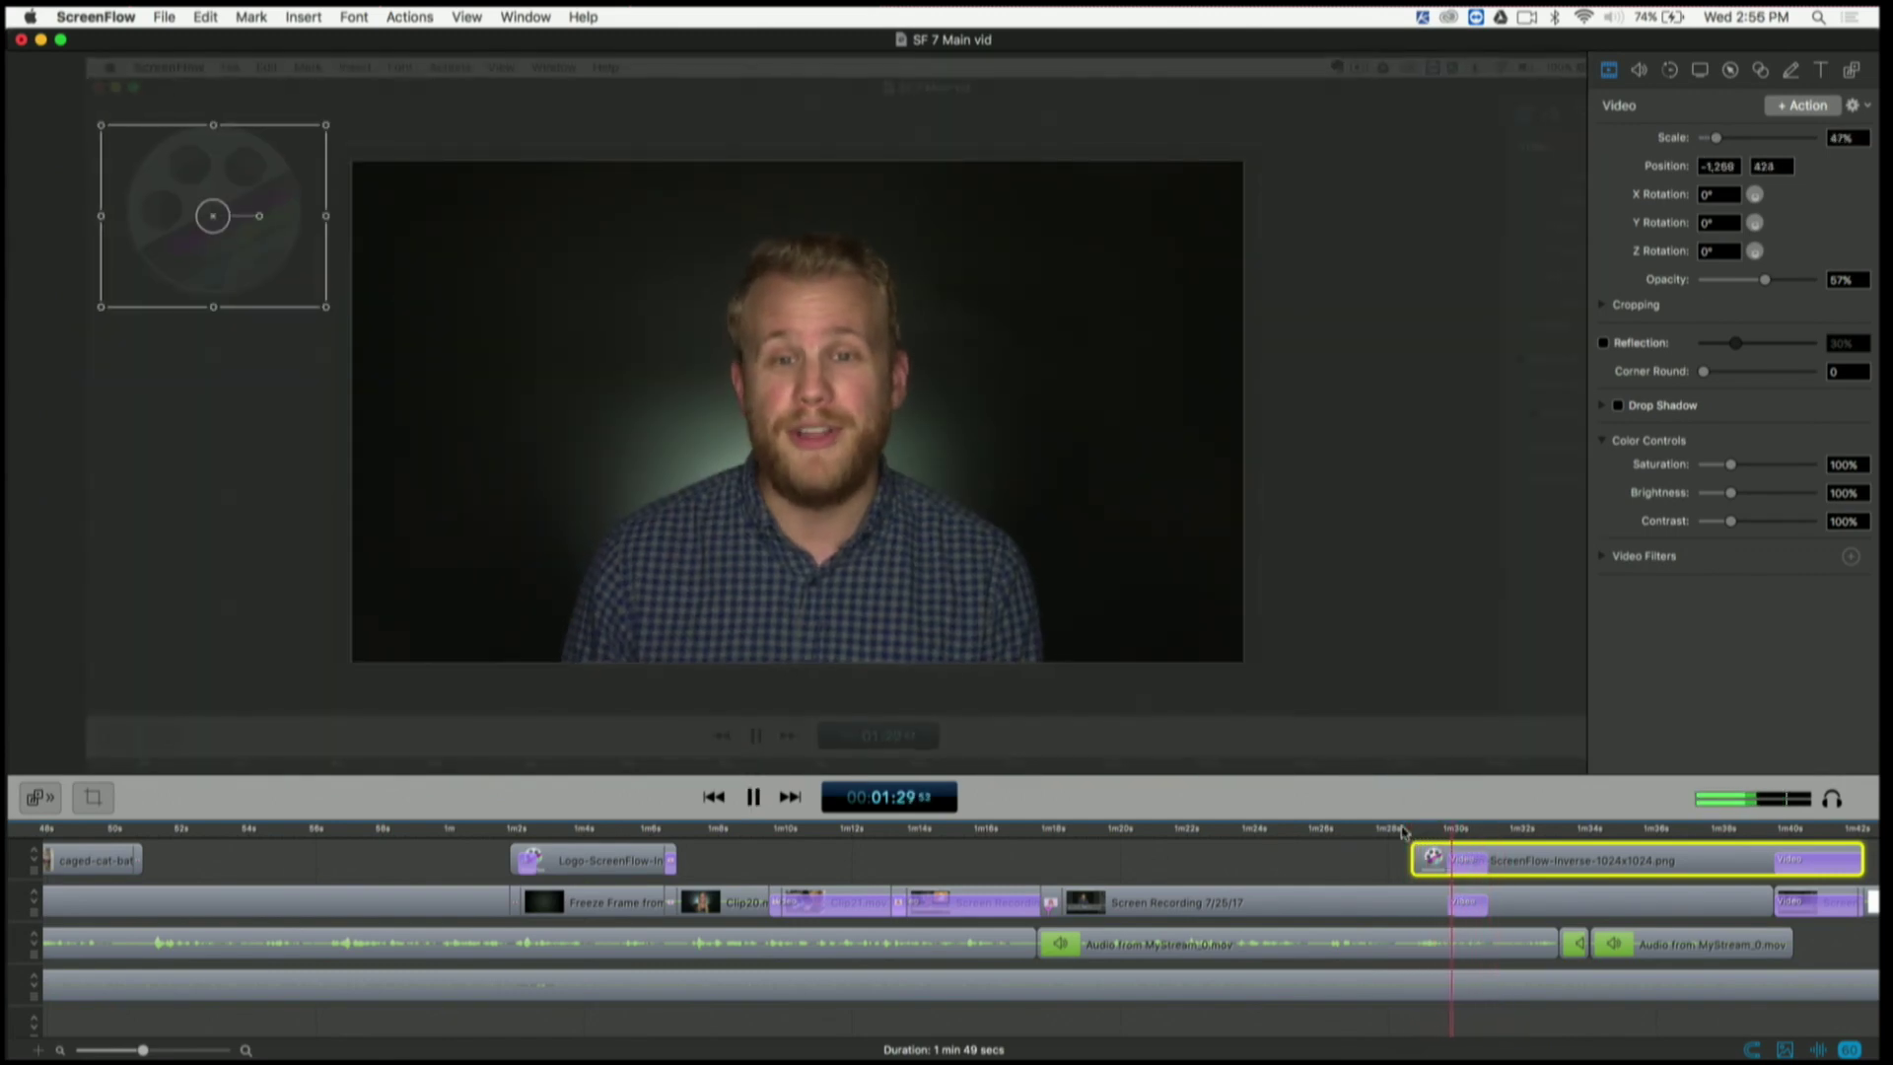
pyautogui.click(1342, 851)
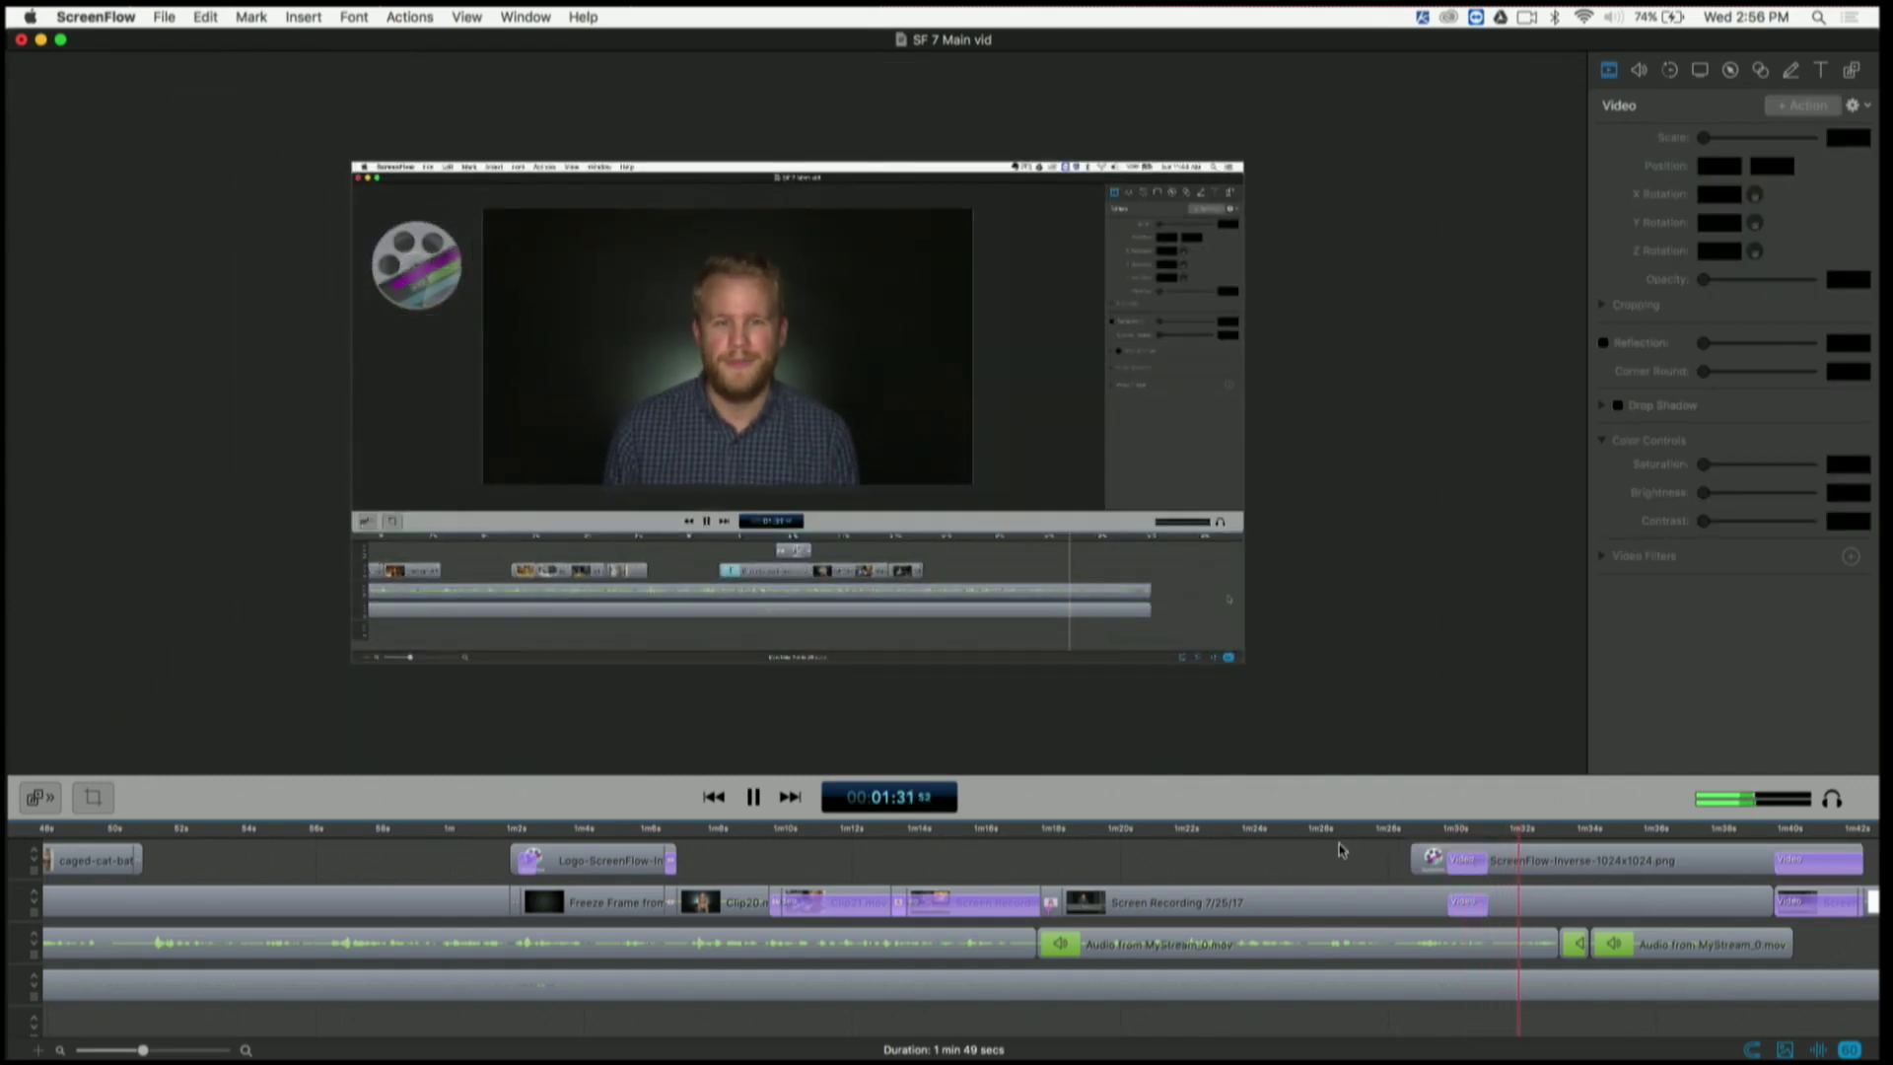
pyautogui.press('space')
pyautogui.click(1523, 872)
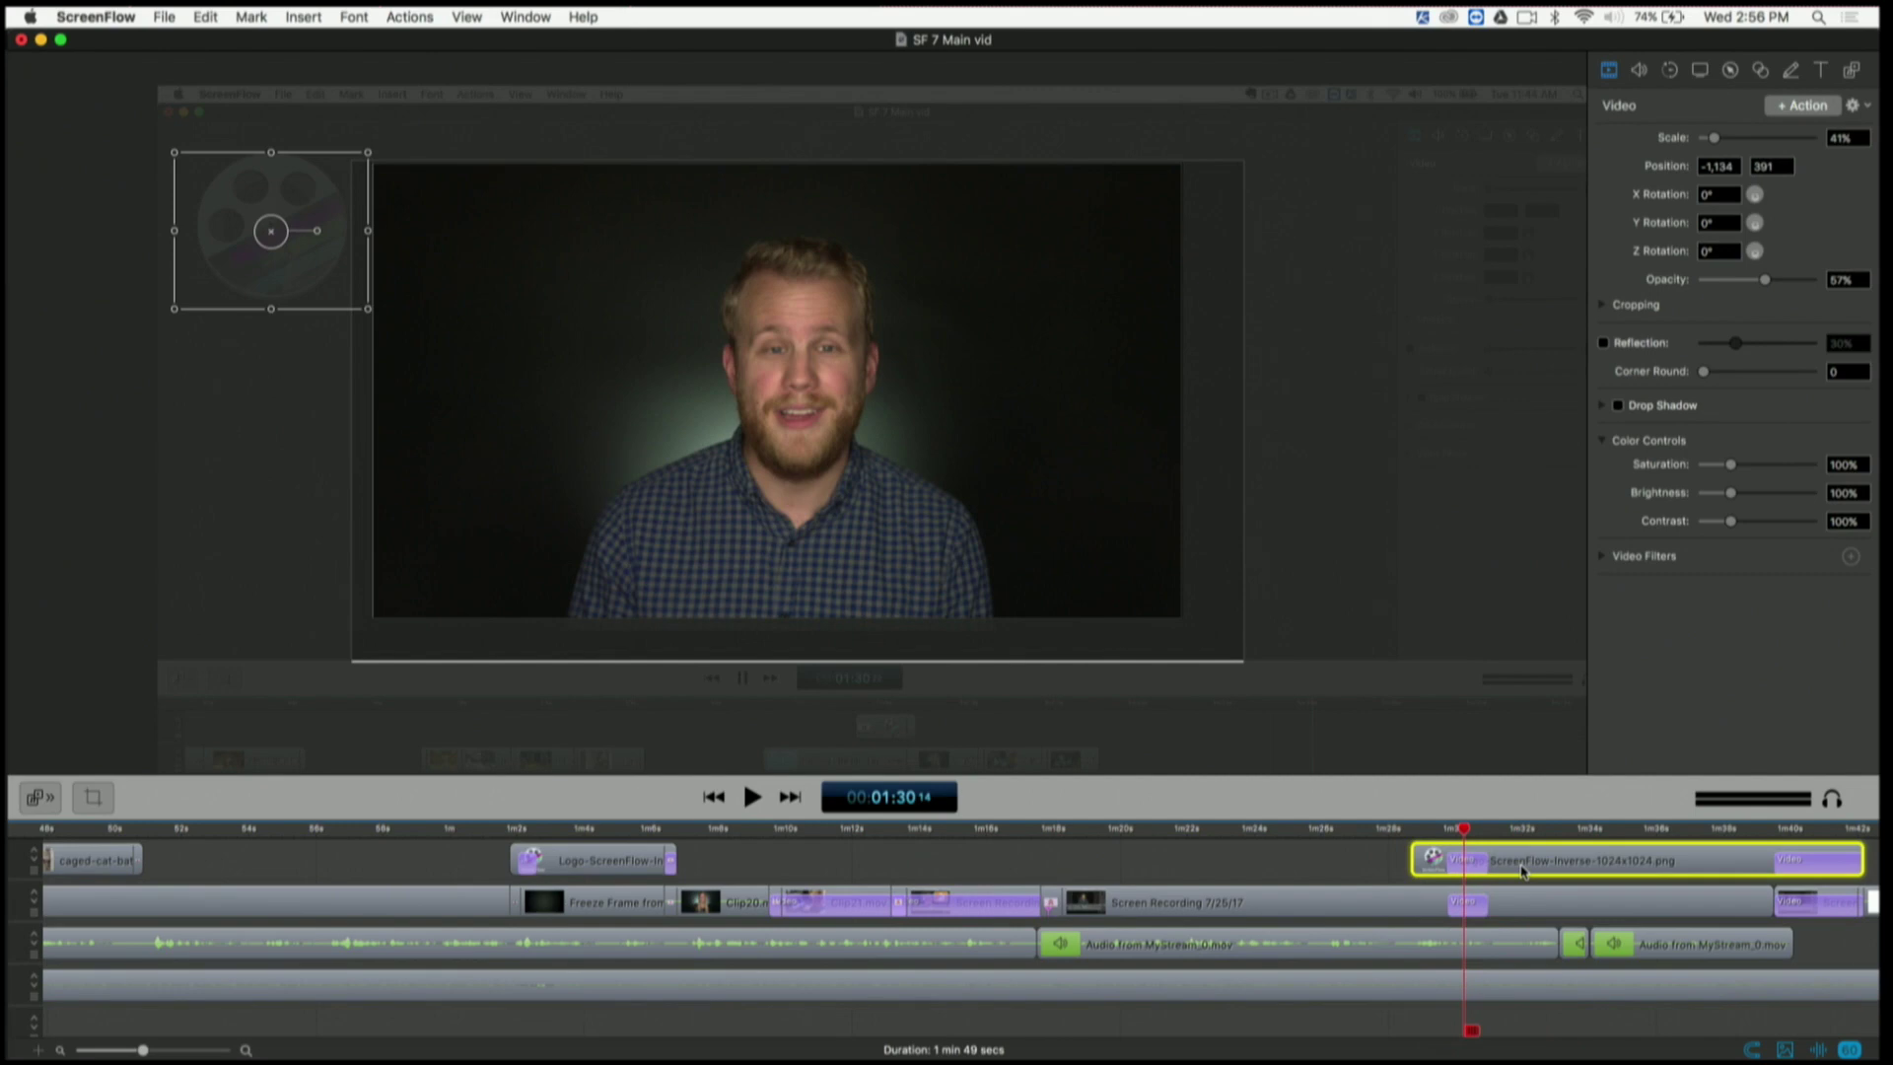
# - Continue playback from 1:30, skip ahead to about 1:38, and stop at 1:40 during the closing video action
pyautogui.press('space')
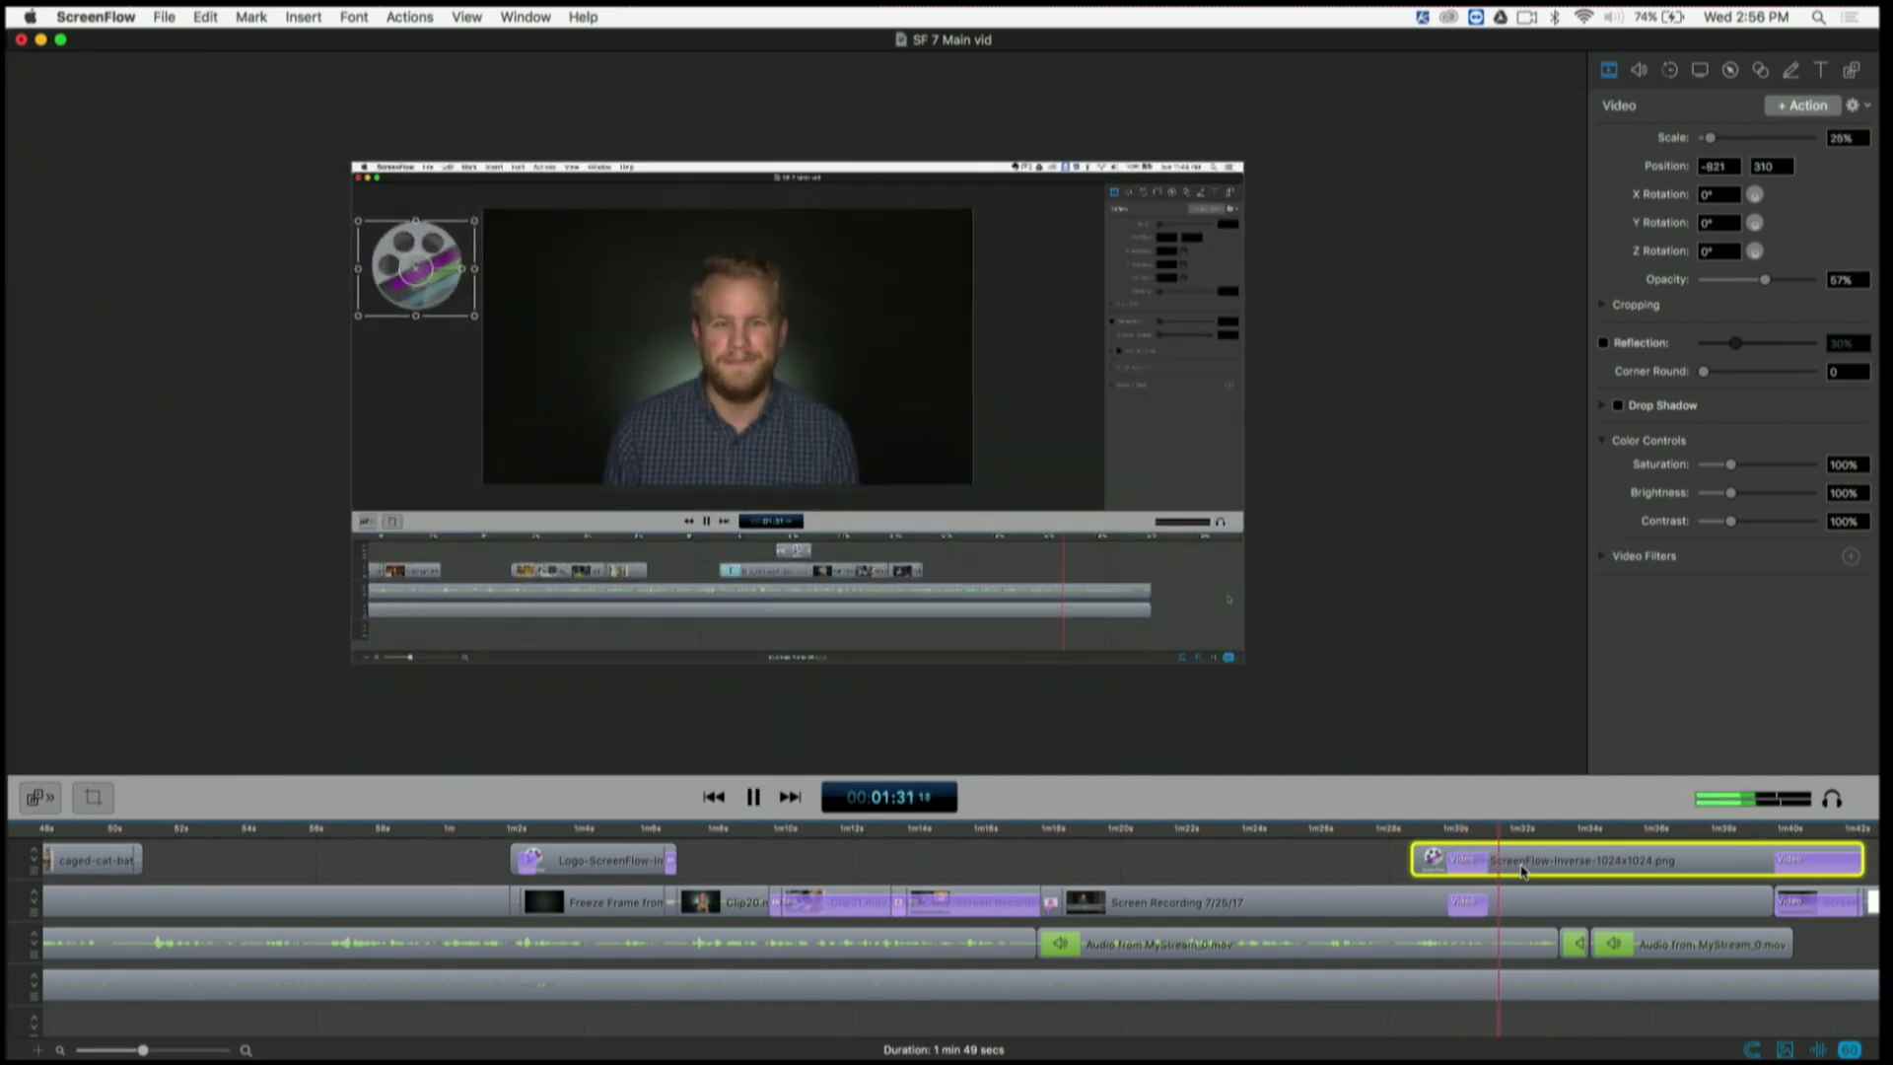
pyautogui.hscroll(5, 1653, 953)
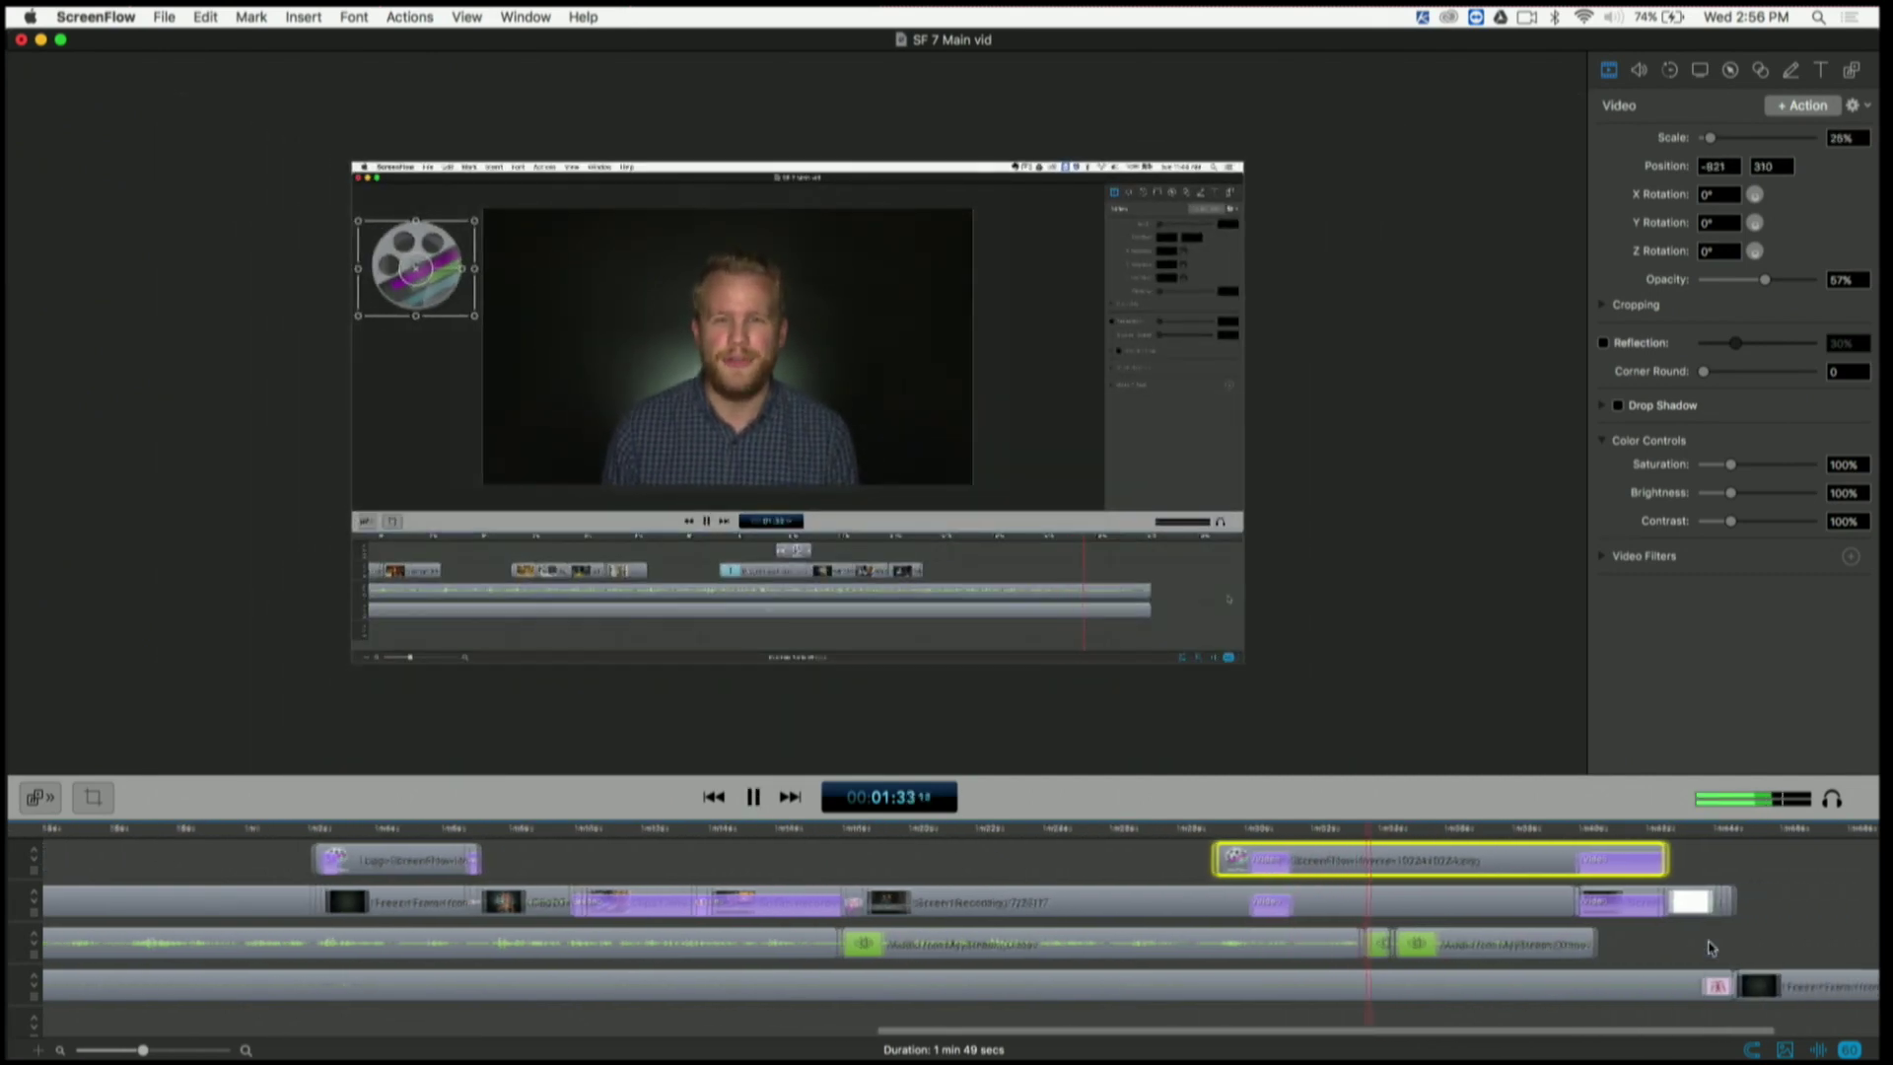
pyautogui.click(1507, 830)
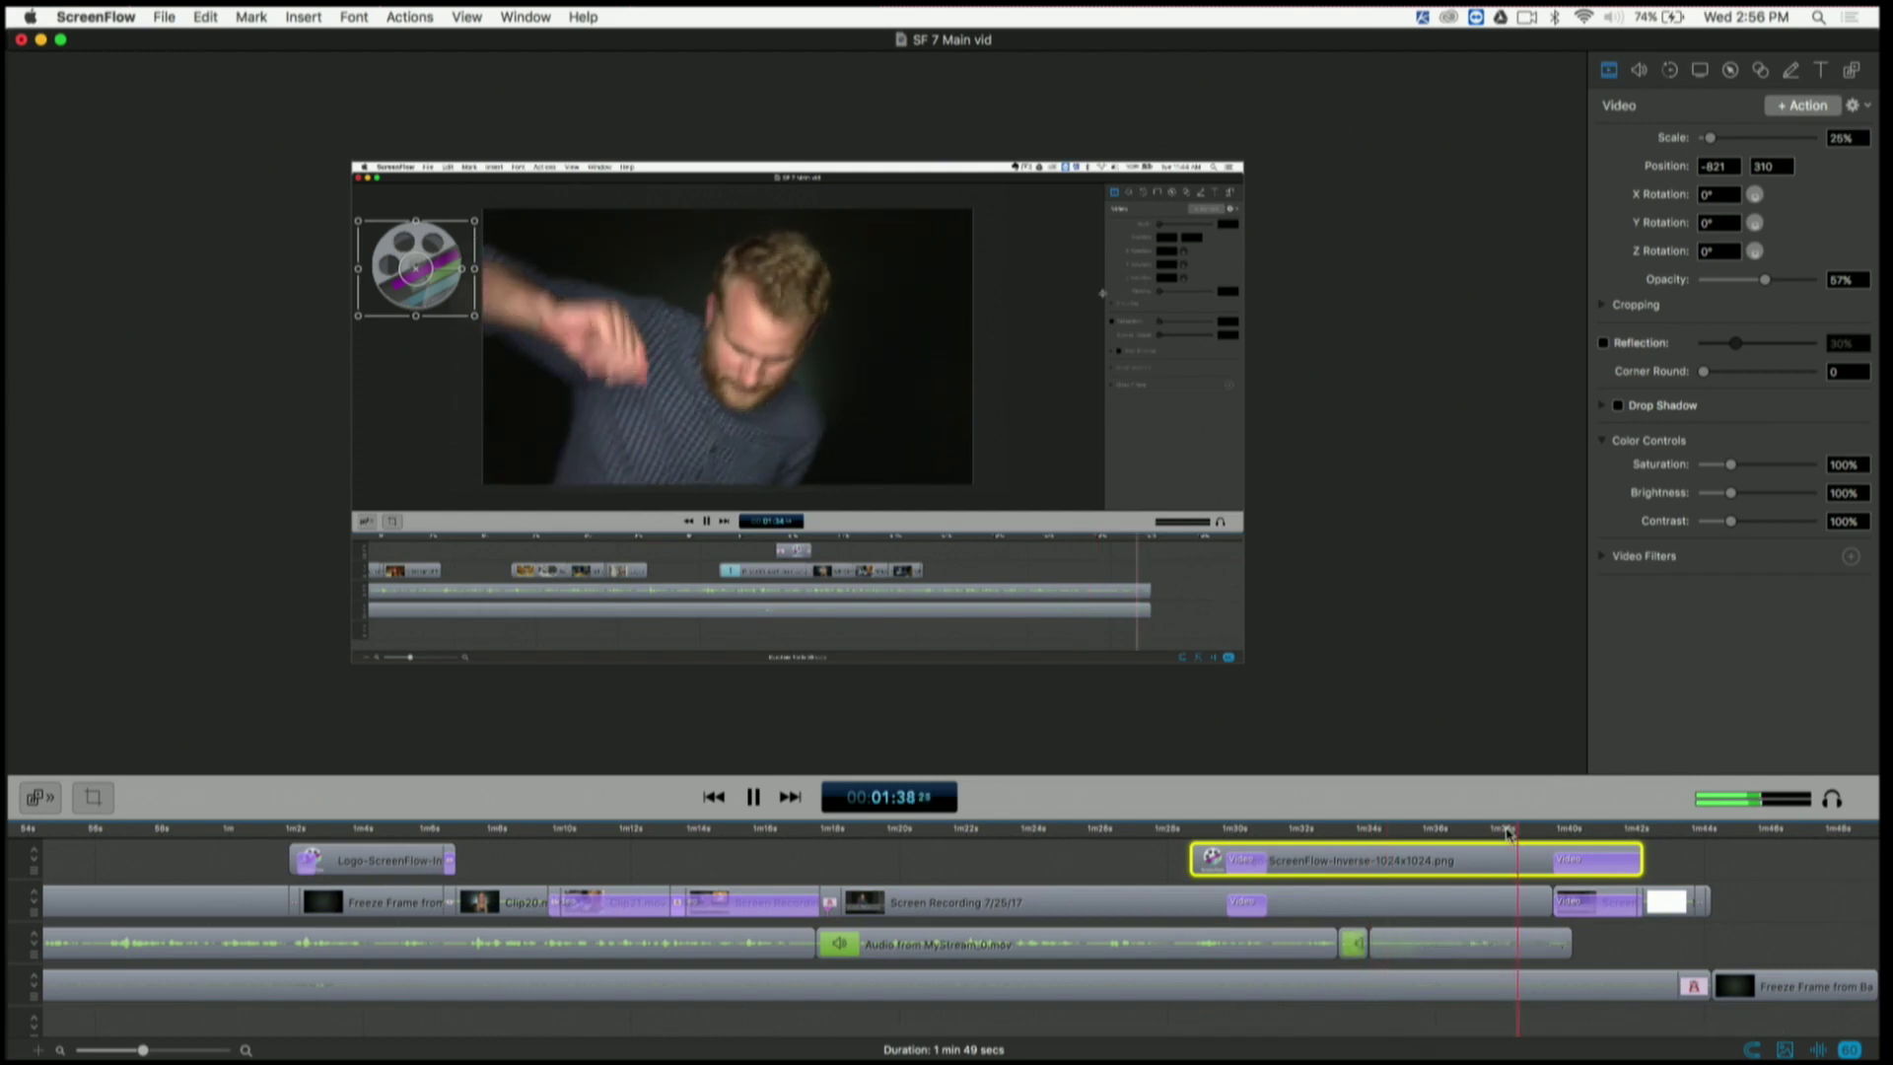
pyautogui.press('space')
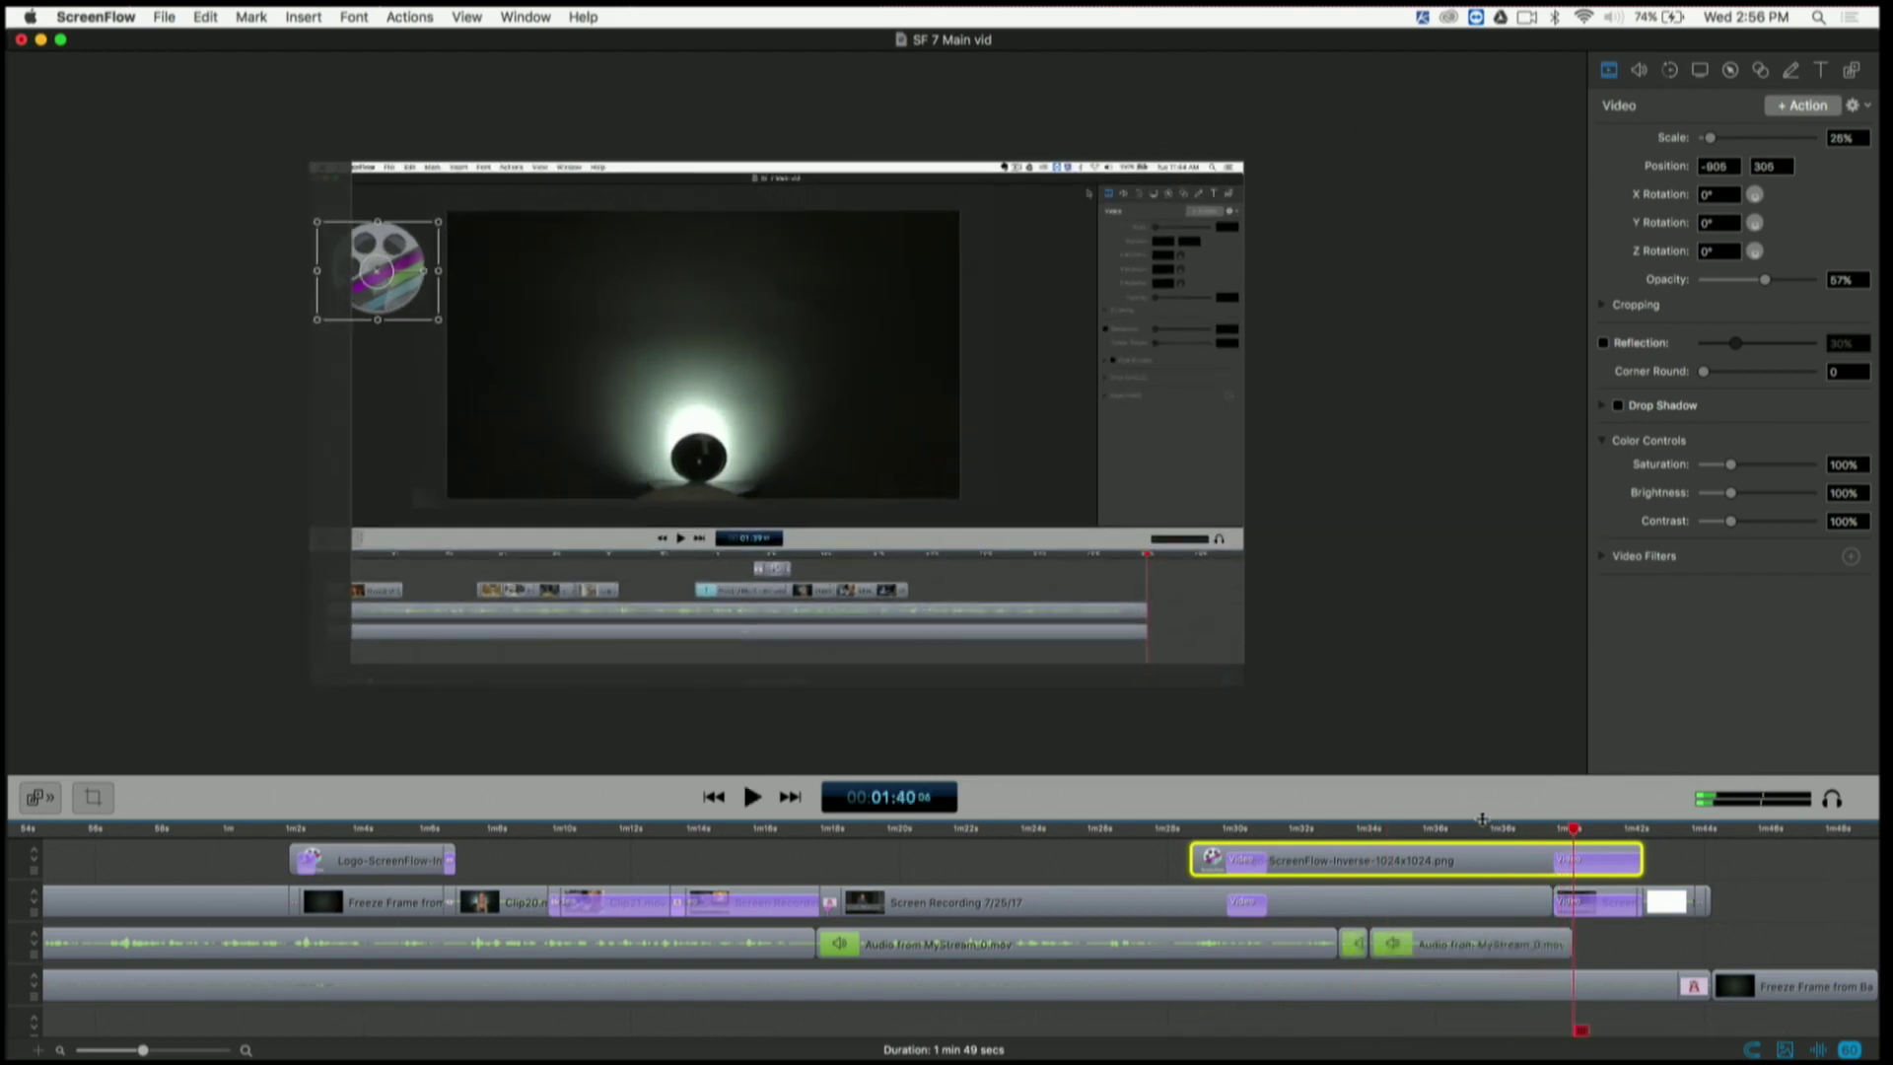
# - Play the ending from 1:37 to the ScreenFlow logo on white at about 1:42
pyautogui.click(1484, 830)
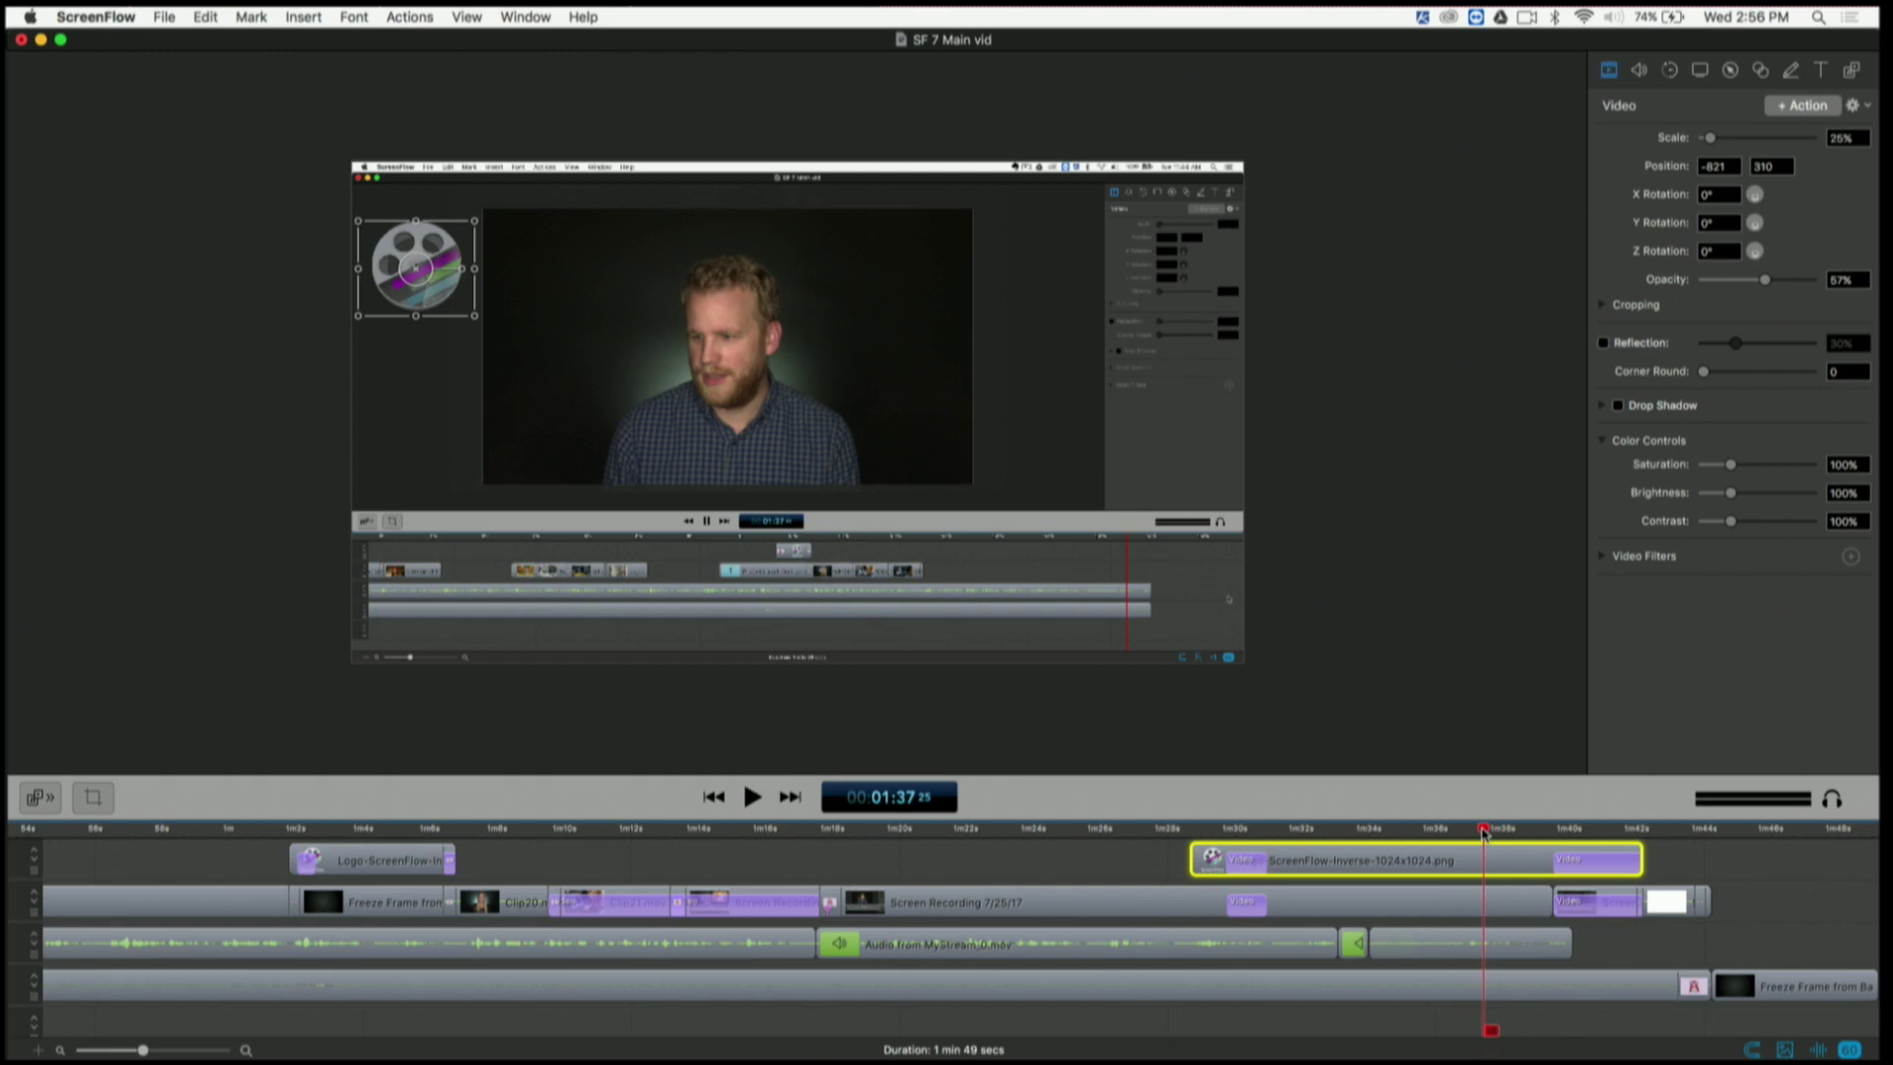
pyautogui.press('space')
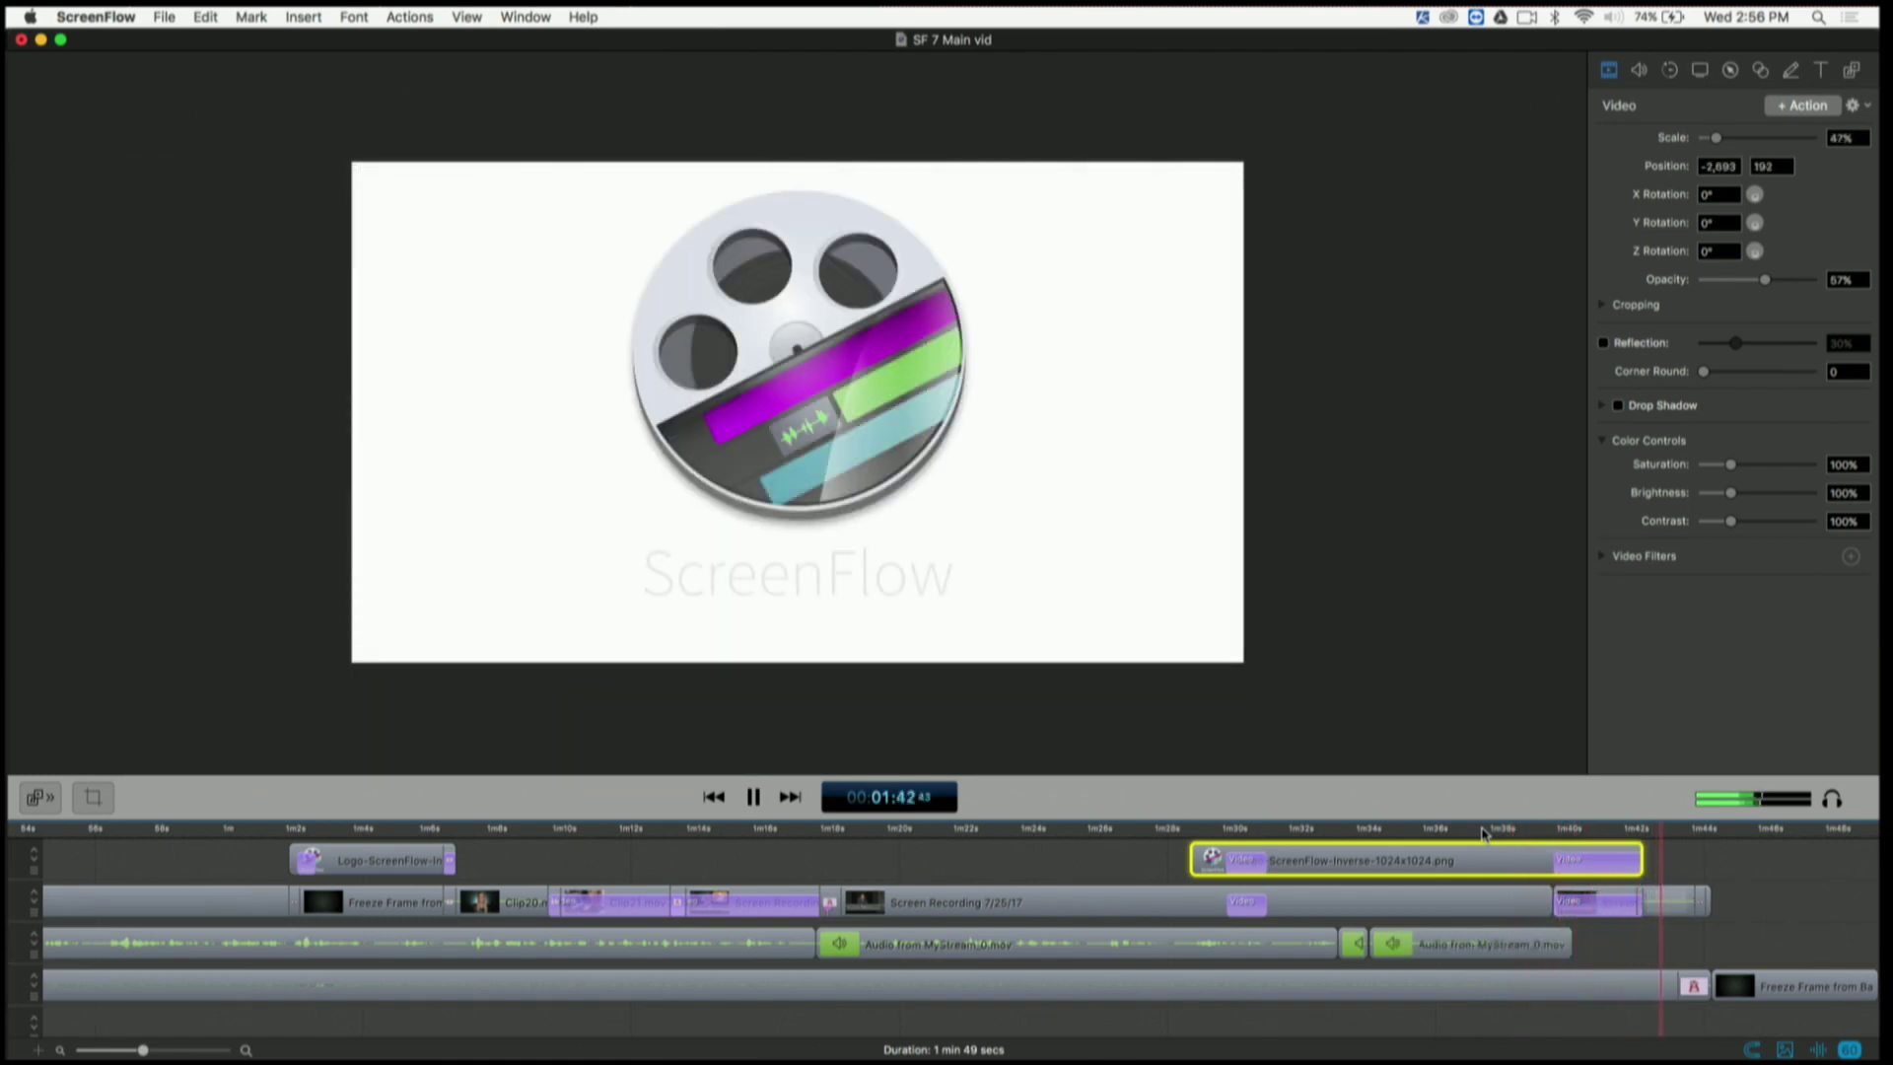
pyautogui.press('space')
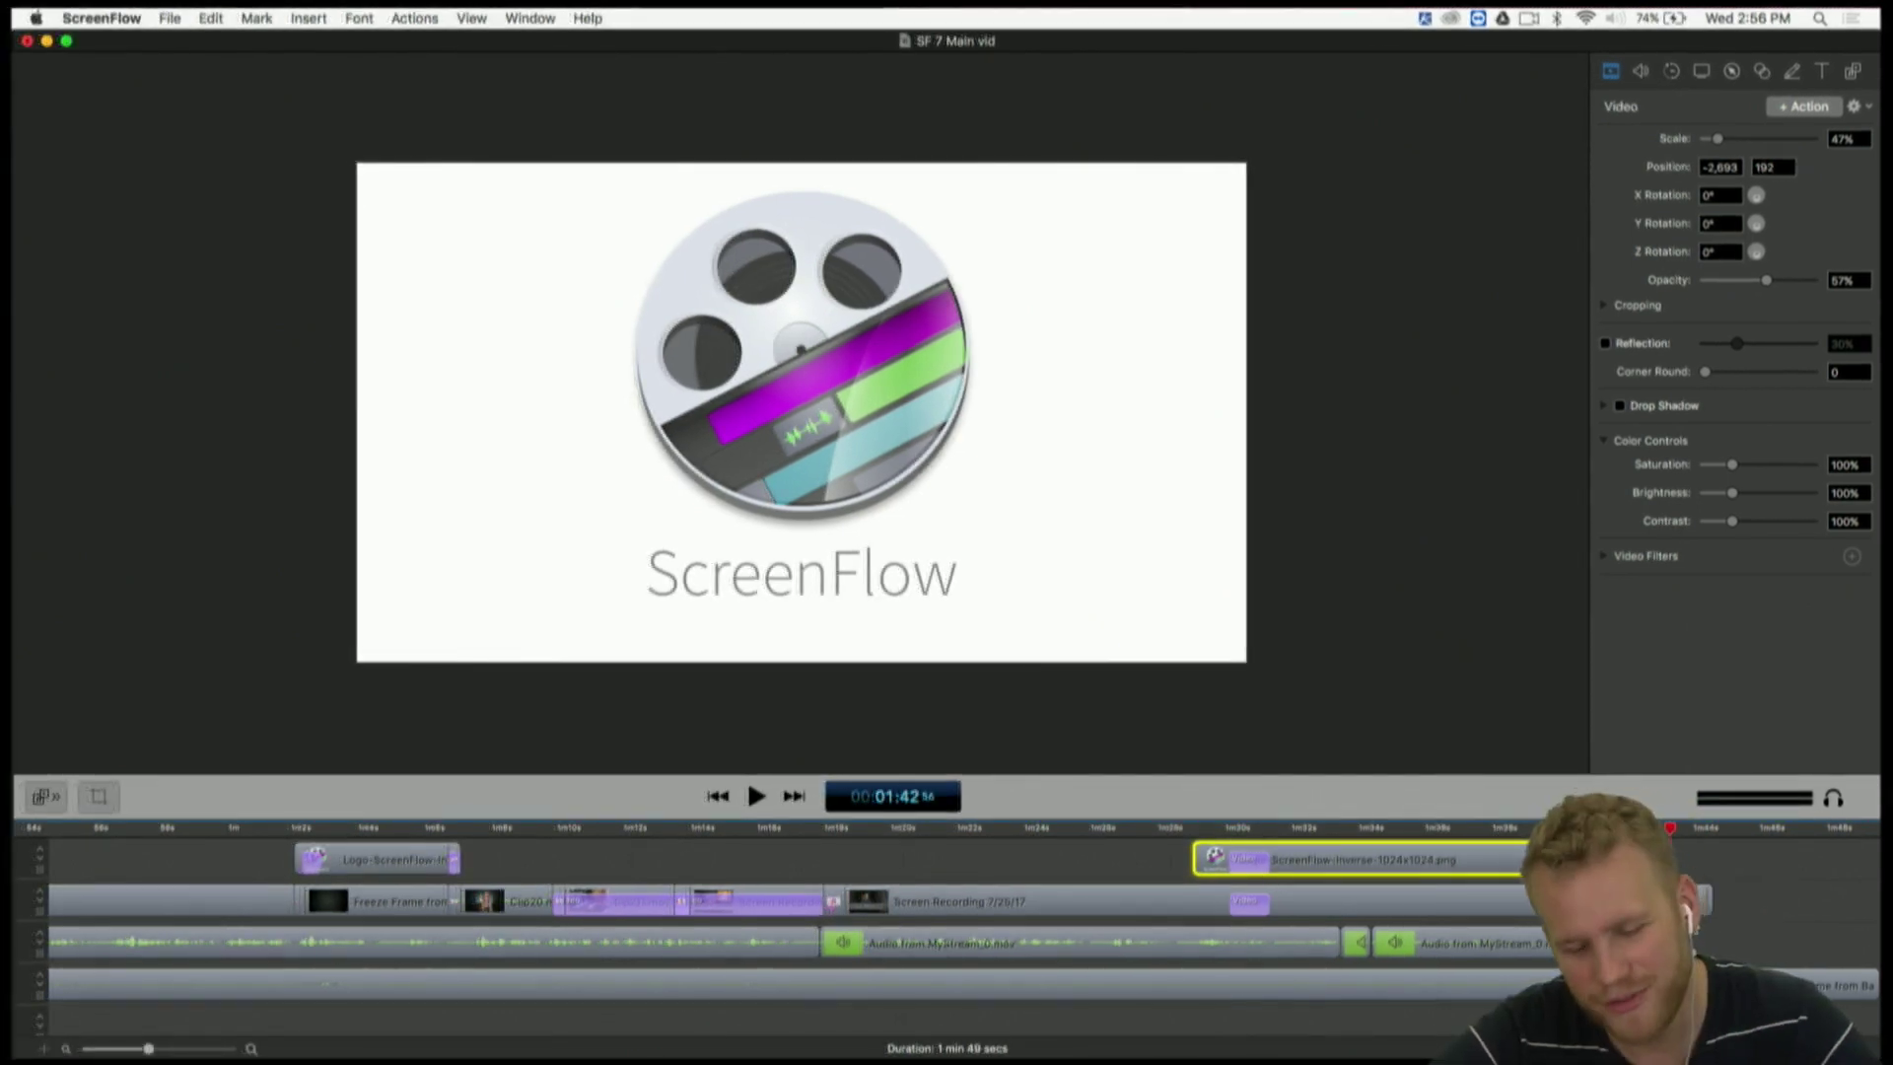
# - Replay the closing zoom onto the Stop Record command from about 1:38 to 1:41
pyautogui.click(1529, 828)
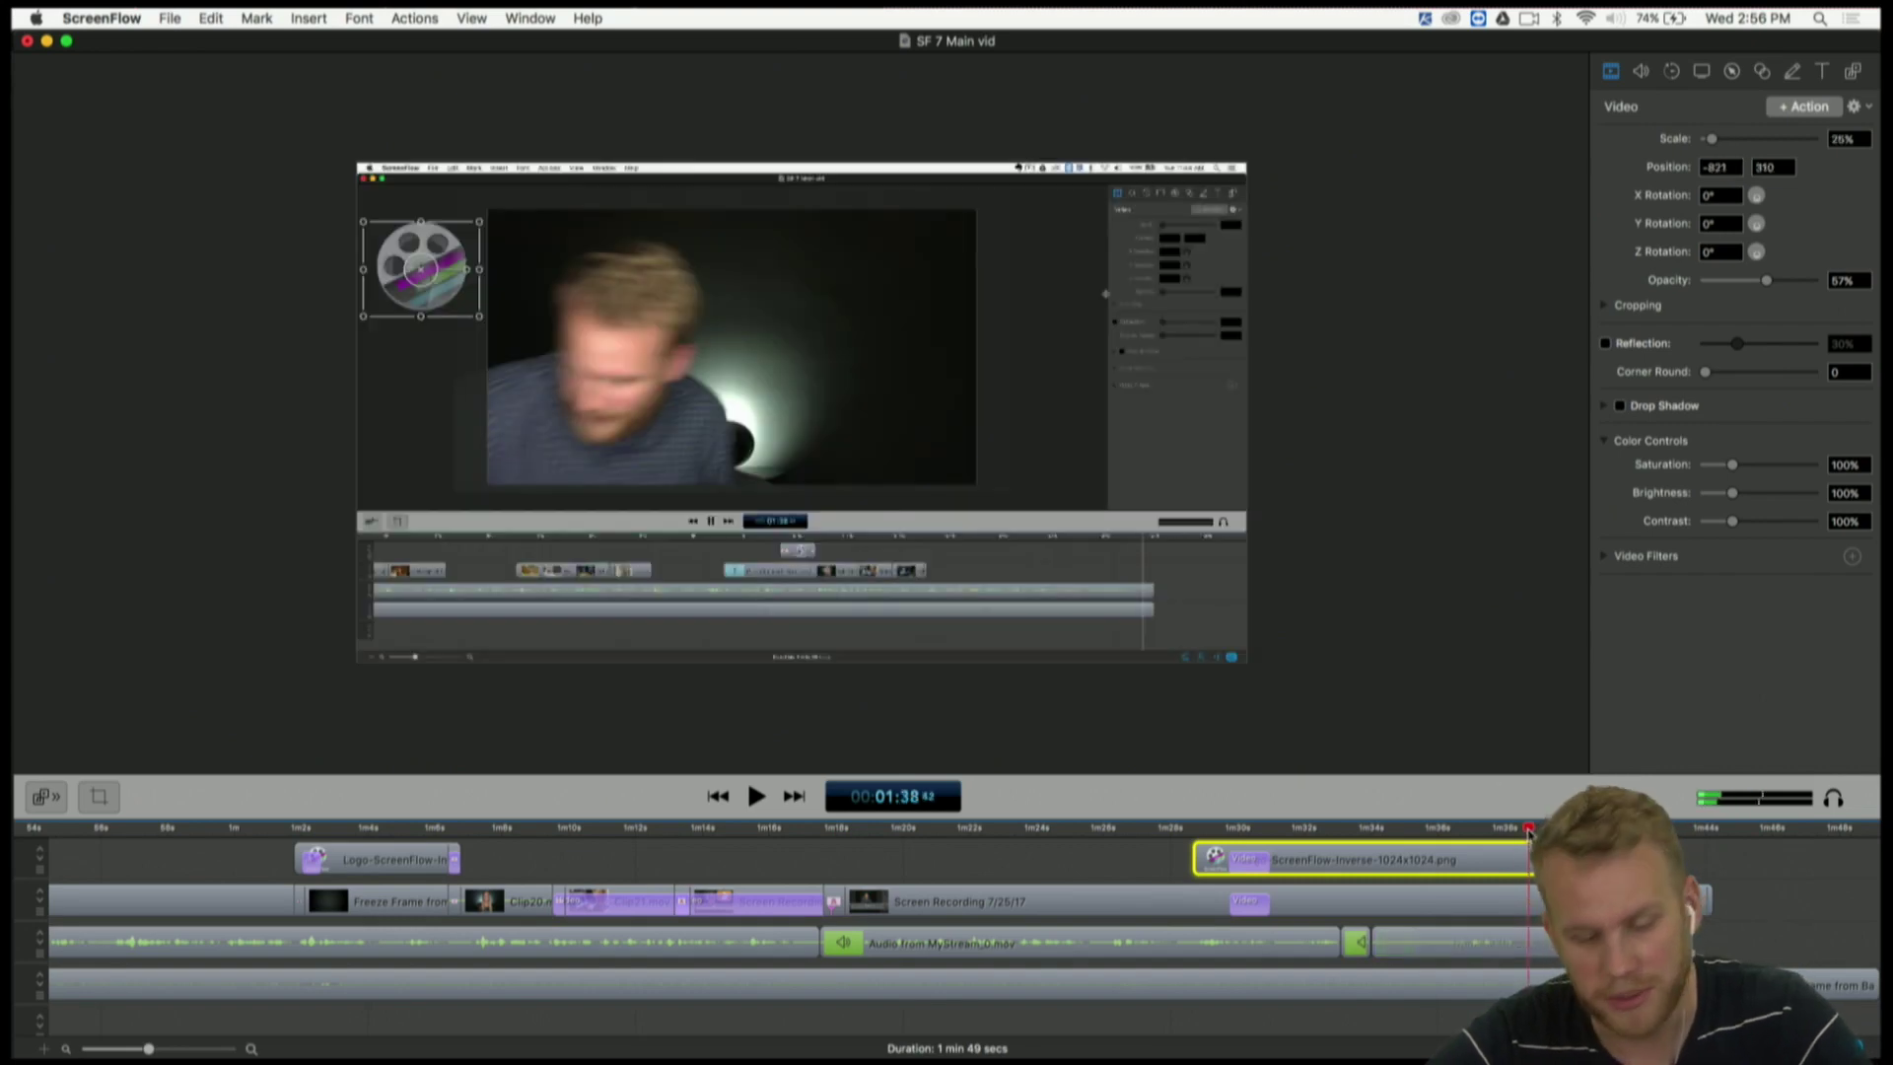
pyautogui.press('space')
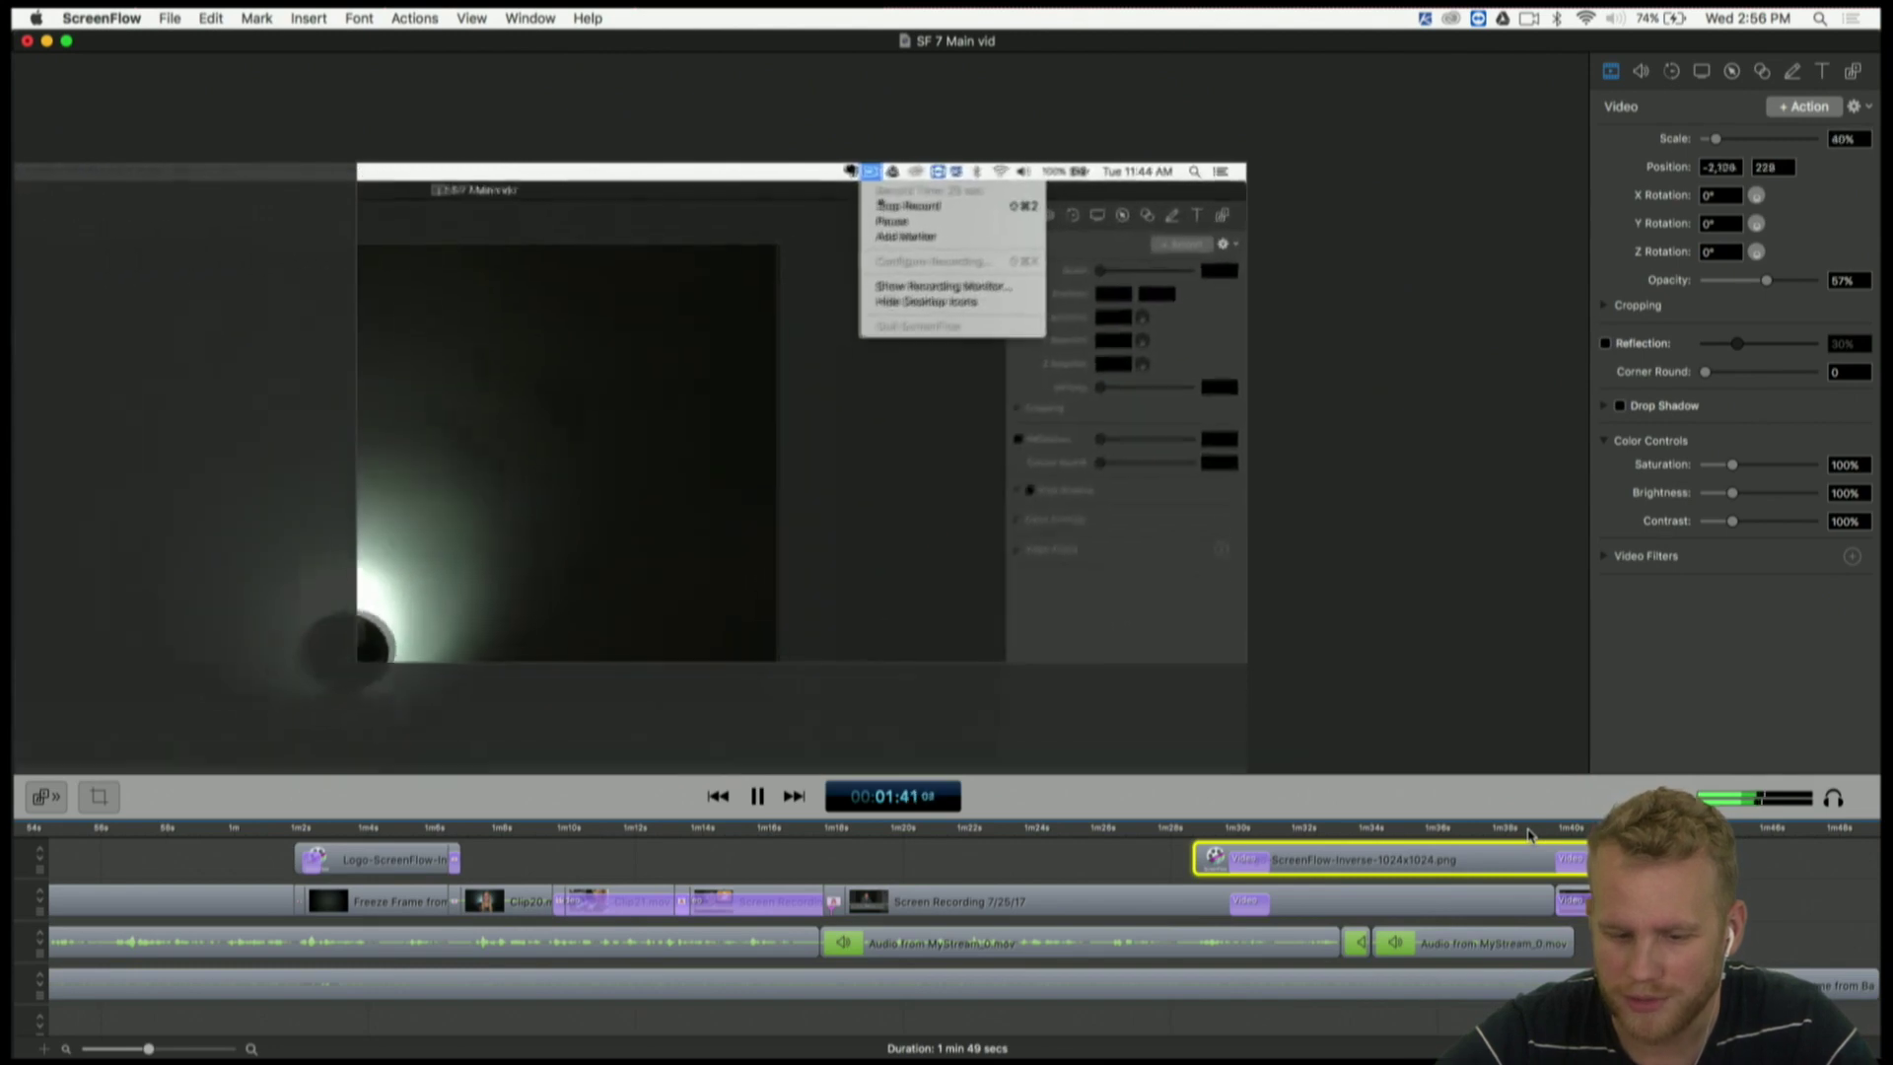
pyautogui.press('space')
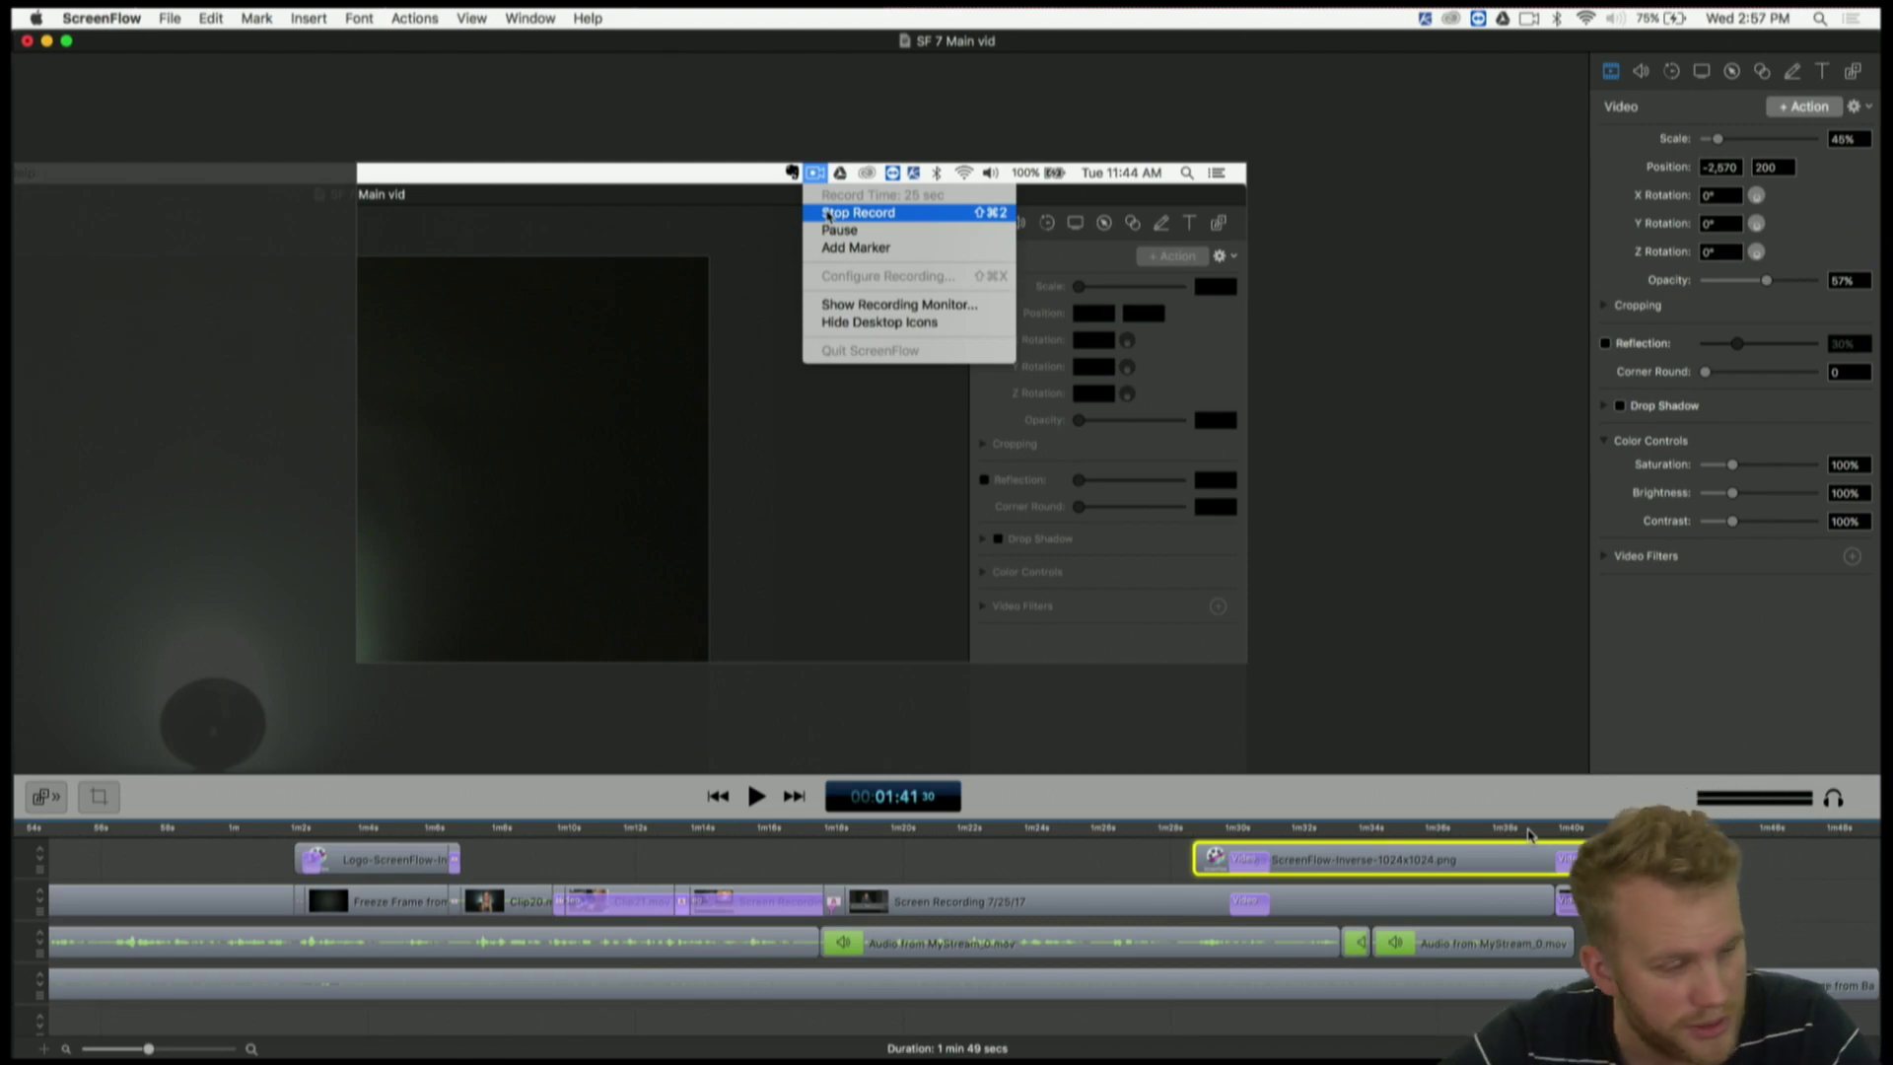
# - Switch to Chrome, open the videoblocks.com stock footage page in the new tab, and open the American flag clip
pyautogui.hotkey('ctrl', 'Up')
pyautogui.click(931, 481)
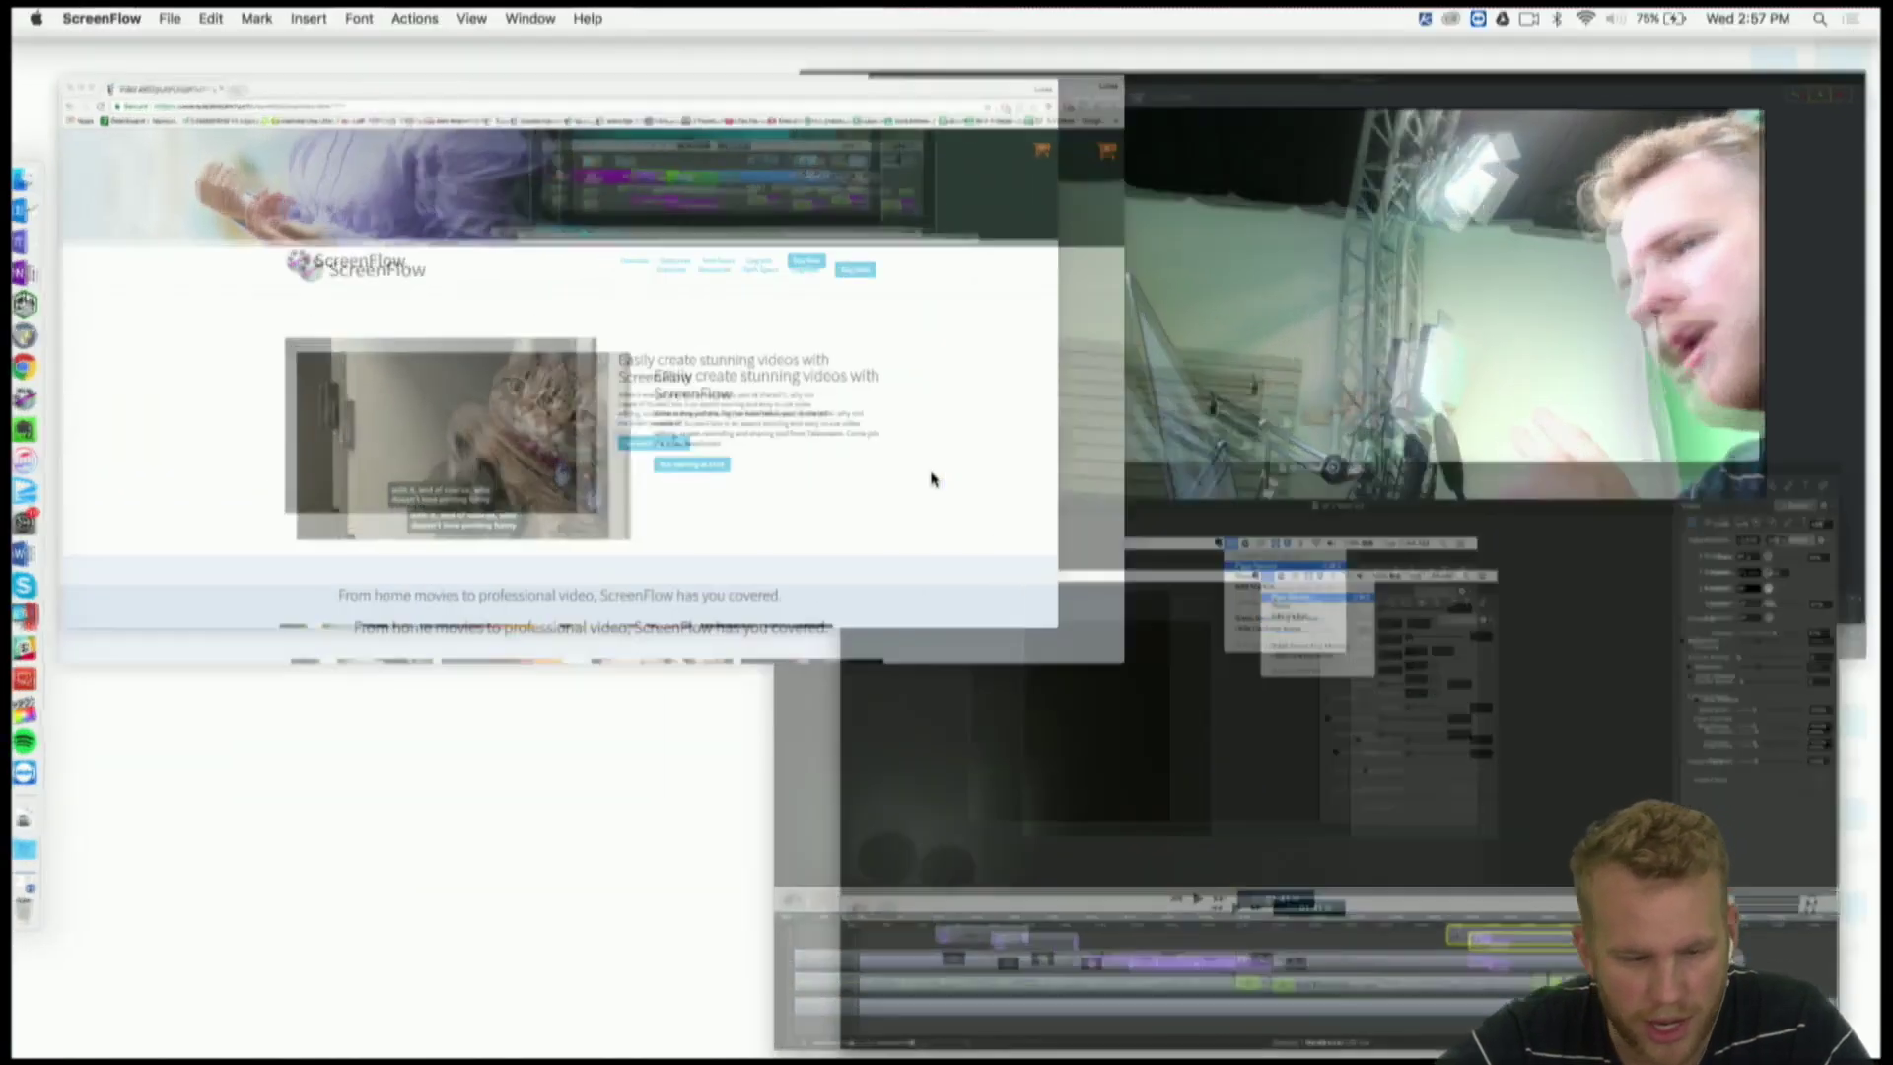
pyautogui.click(336, 54)
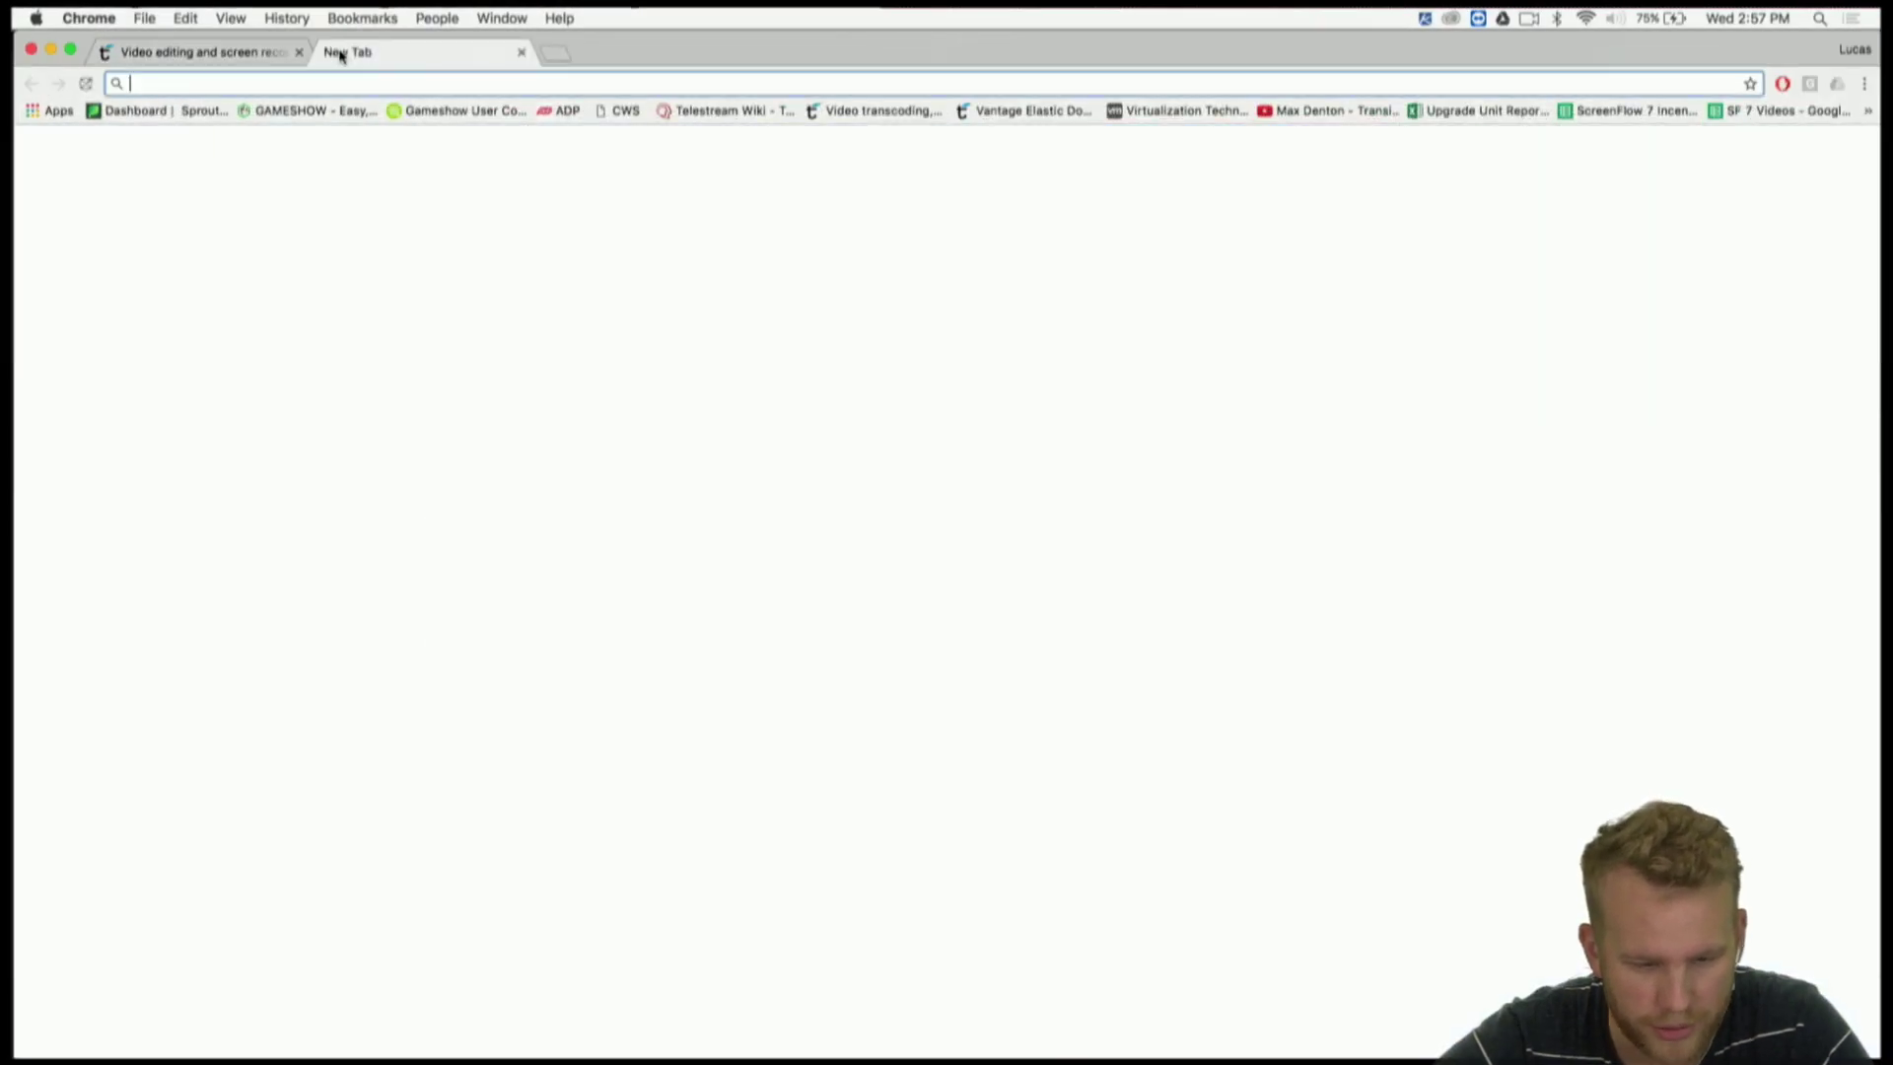
pyautogui.write('video')
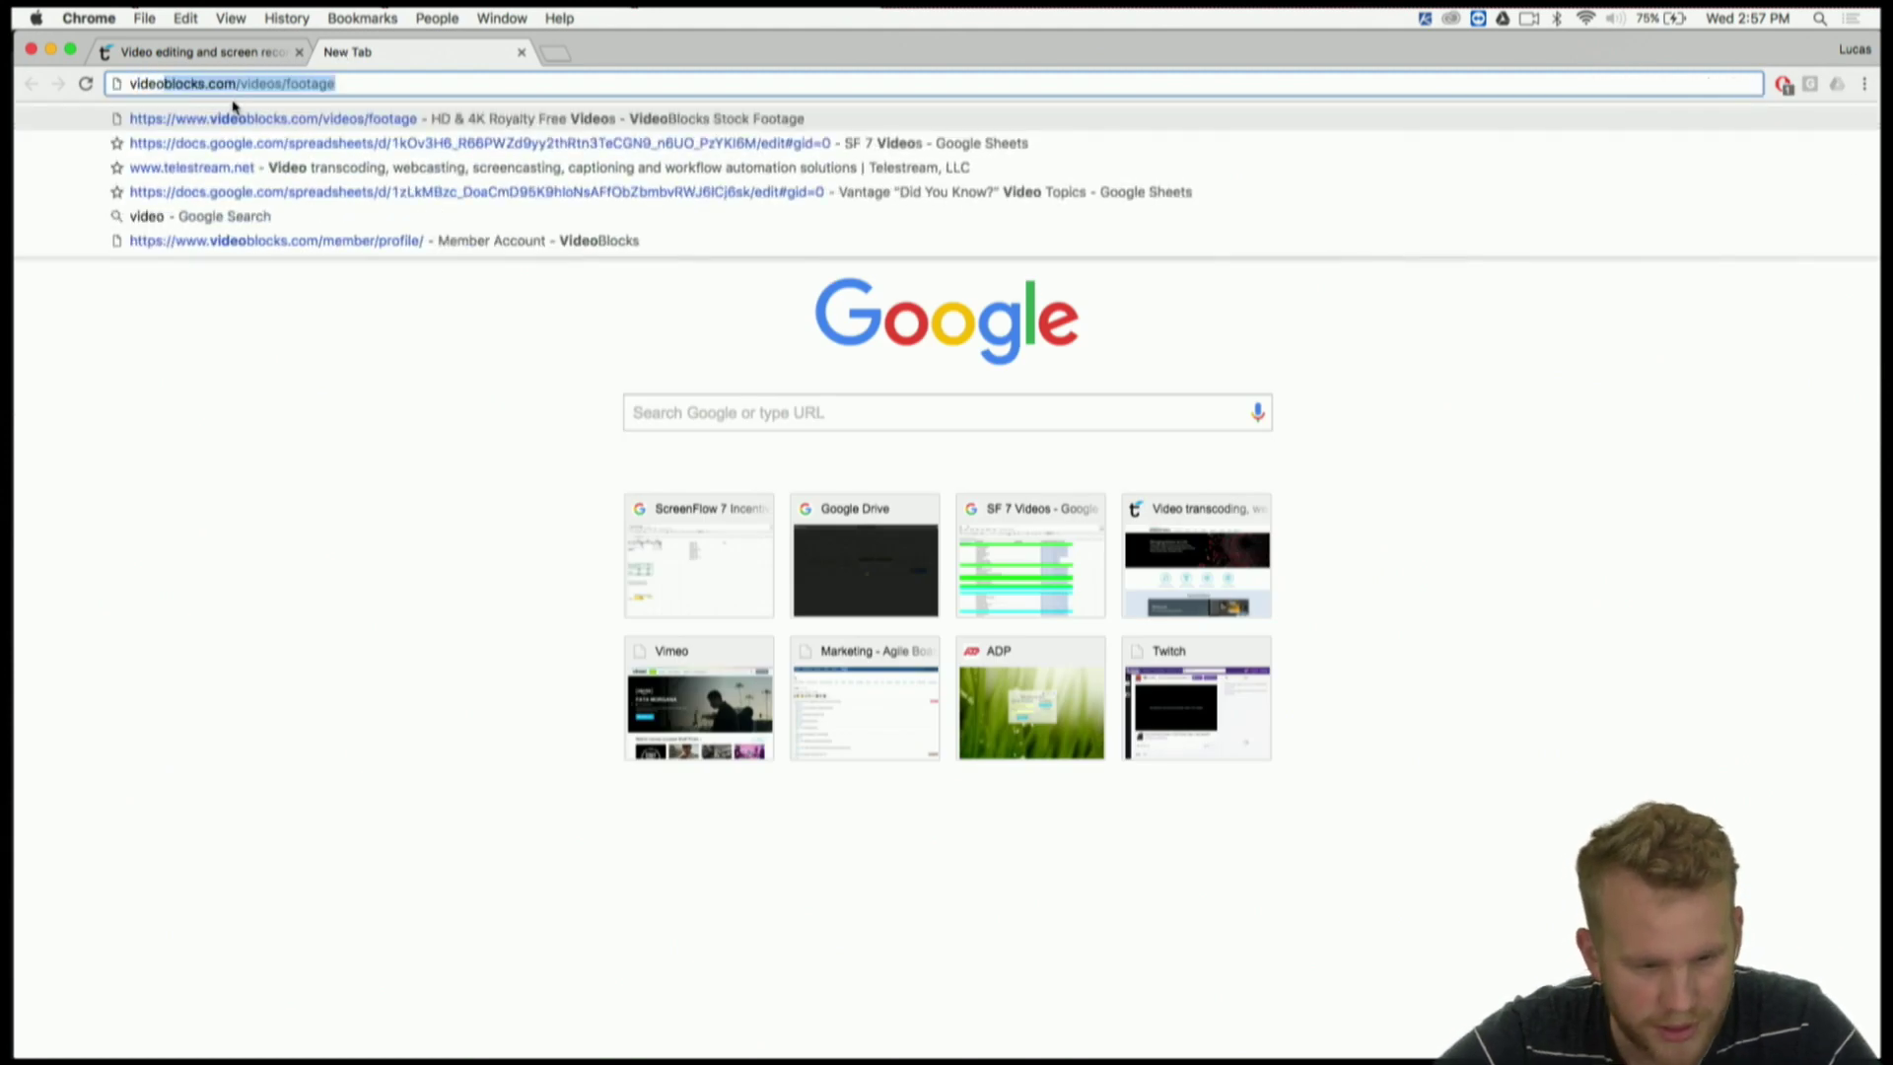
pyautogui.click(244, 116)
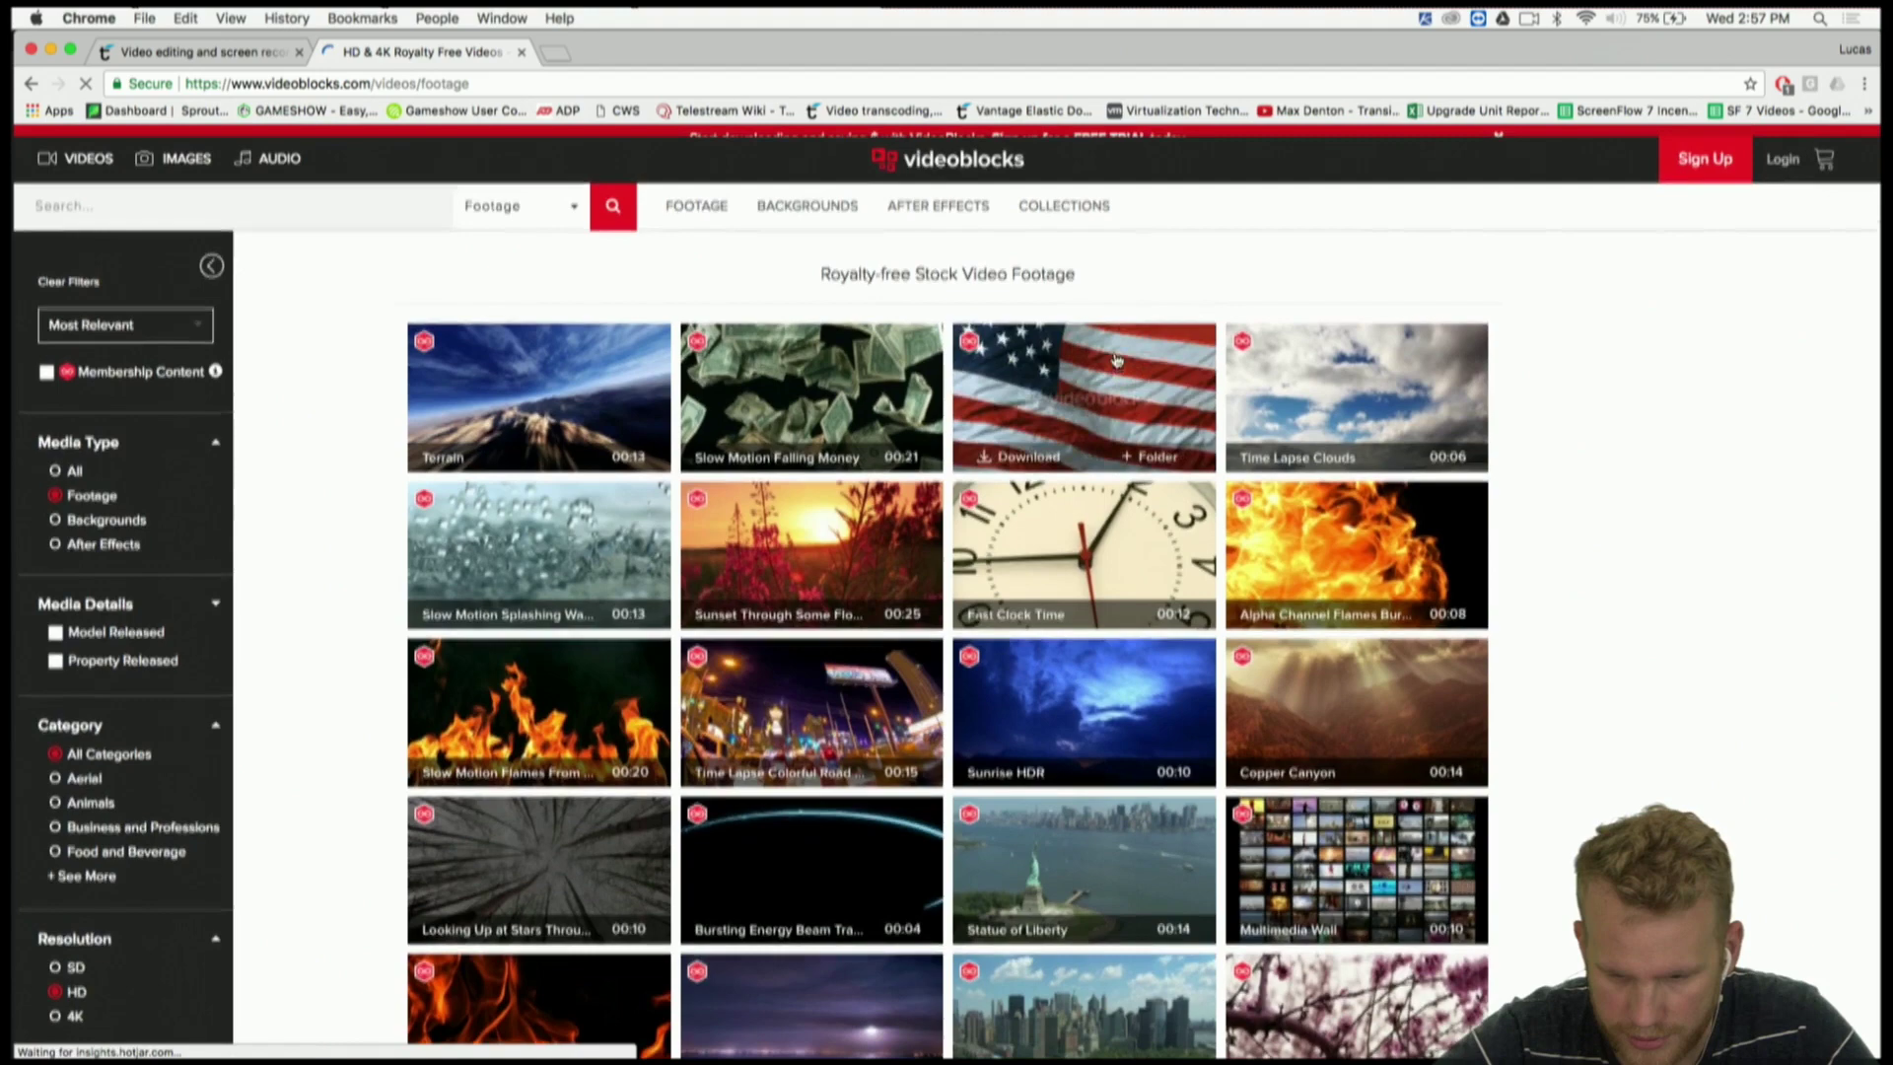
pyautogui.click(1117, 361)
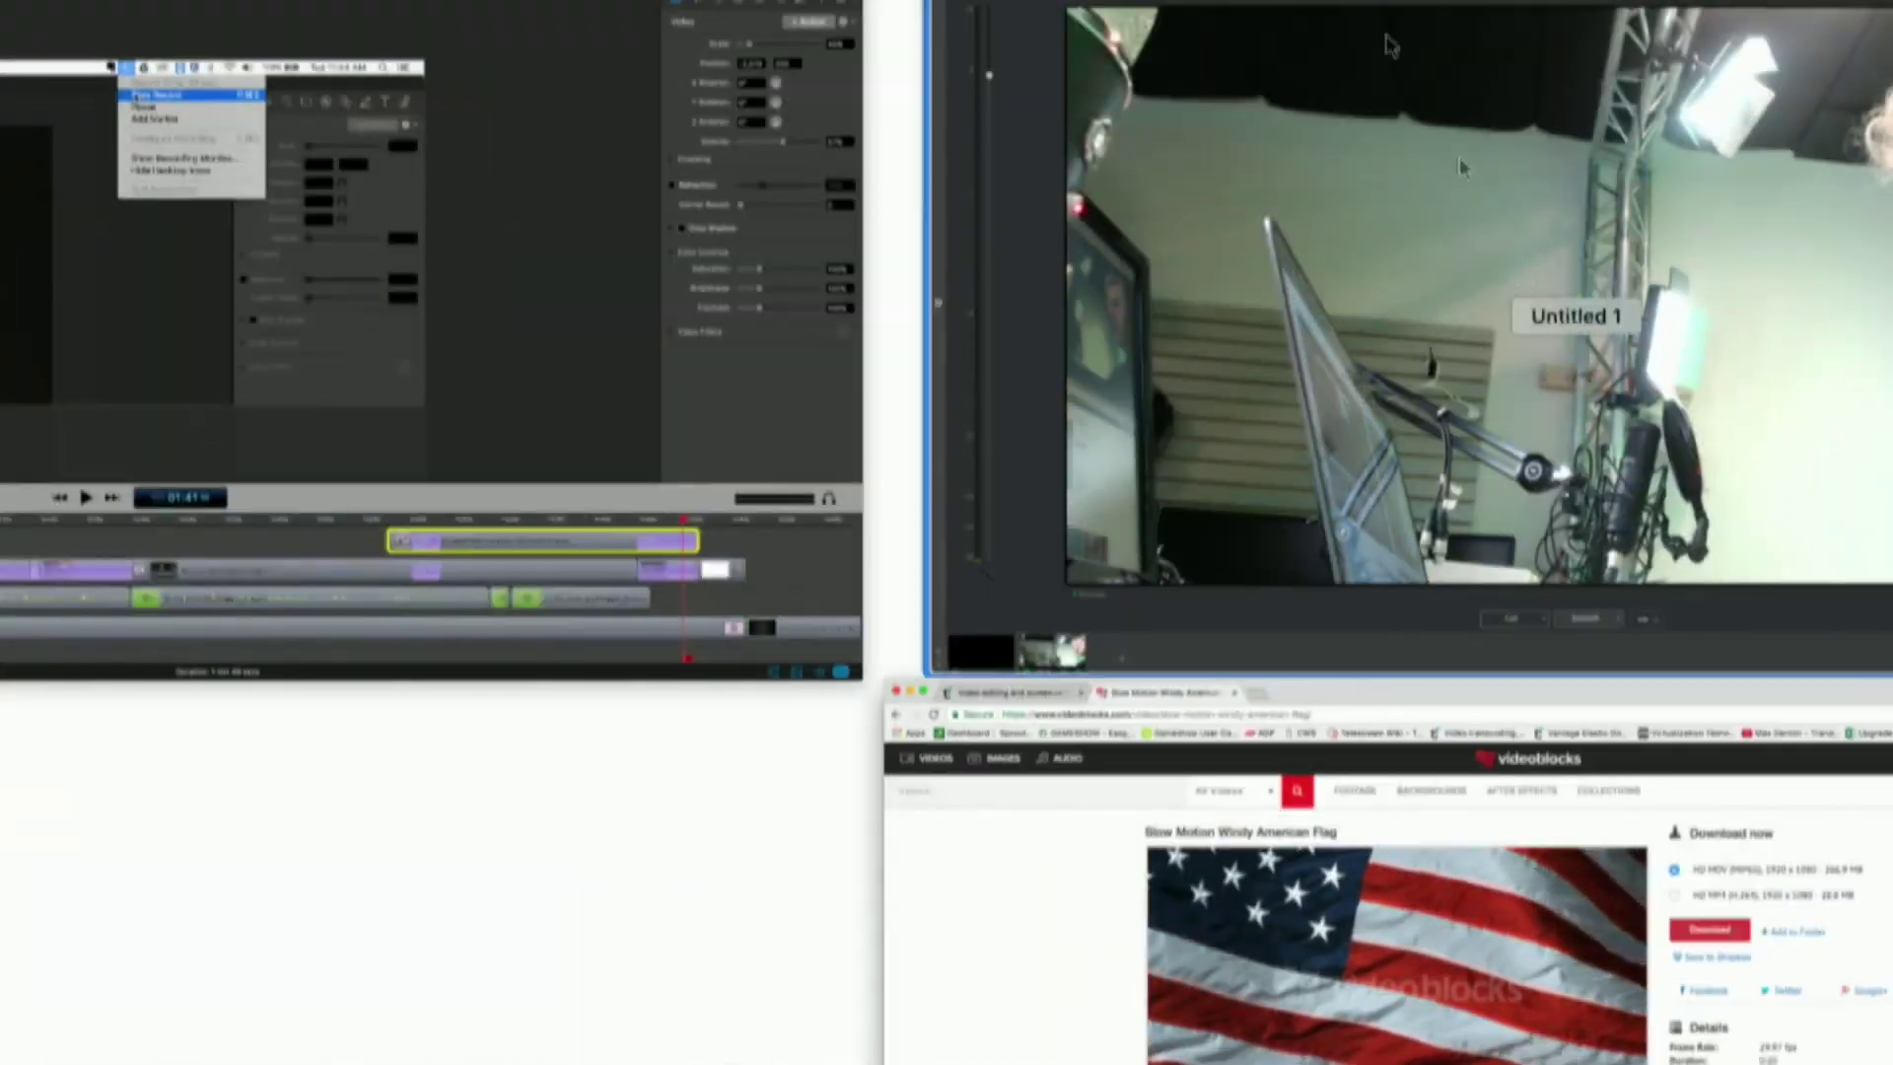
# - Switch back to ScreenFlow and select the caged-cat stock clip among the overlay footage on the timeline
pyautogui.hotkey('ctrl', 'Up')
pyautogui.click(628, 219)
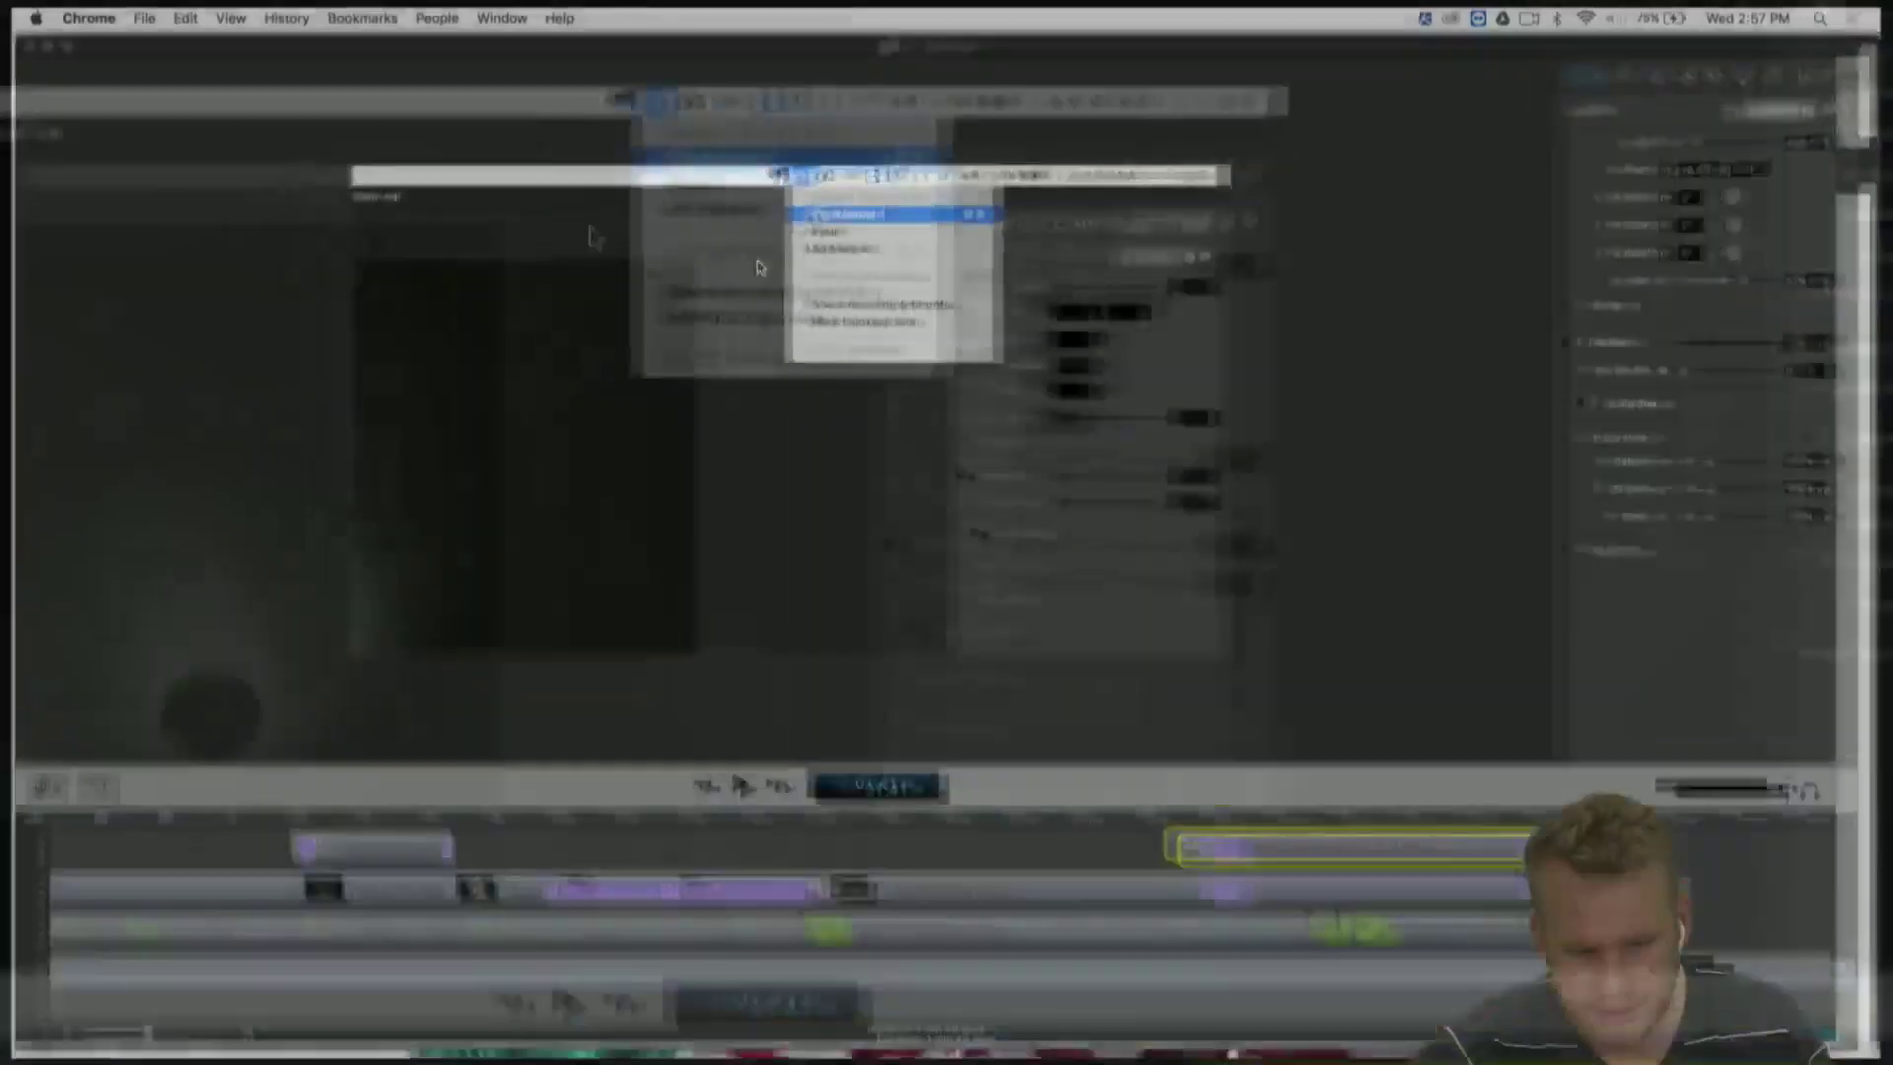
pyautogui.hscroll(-10, 1107, 854)
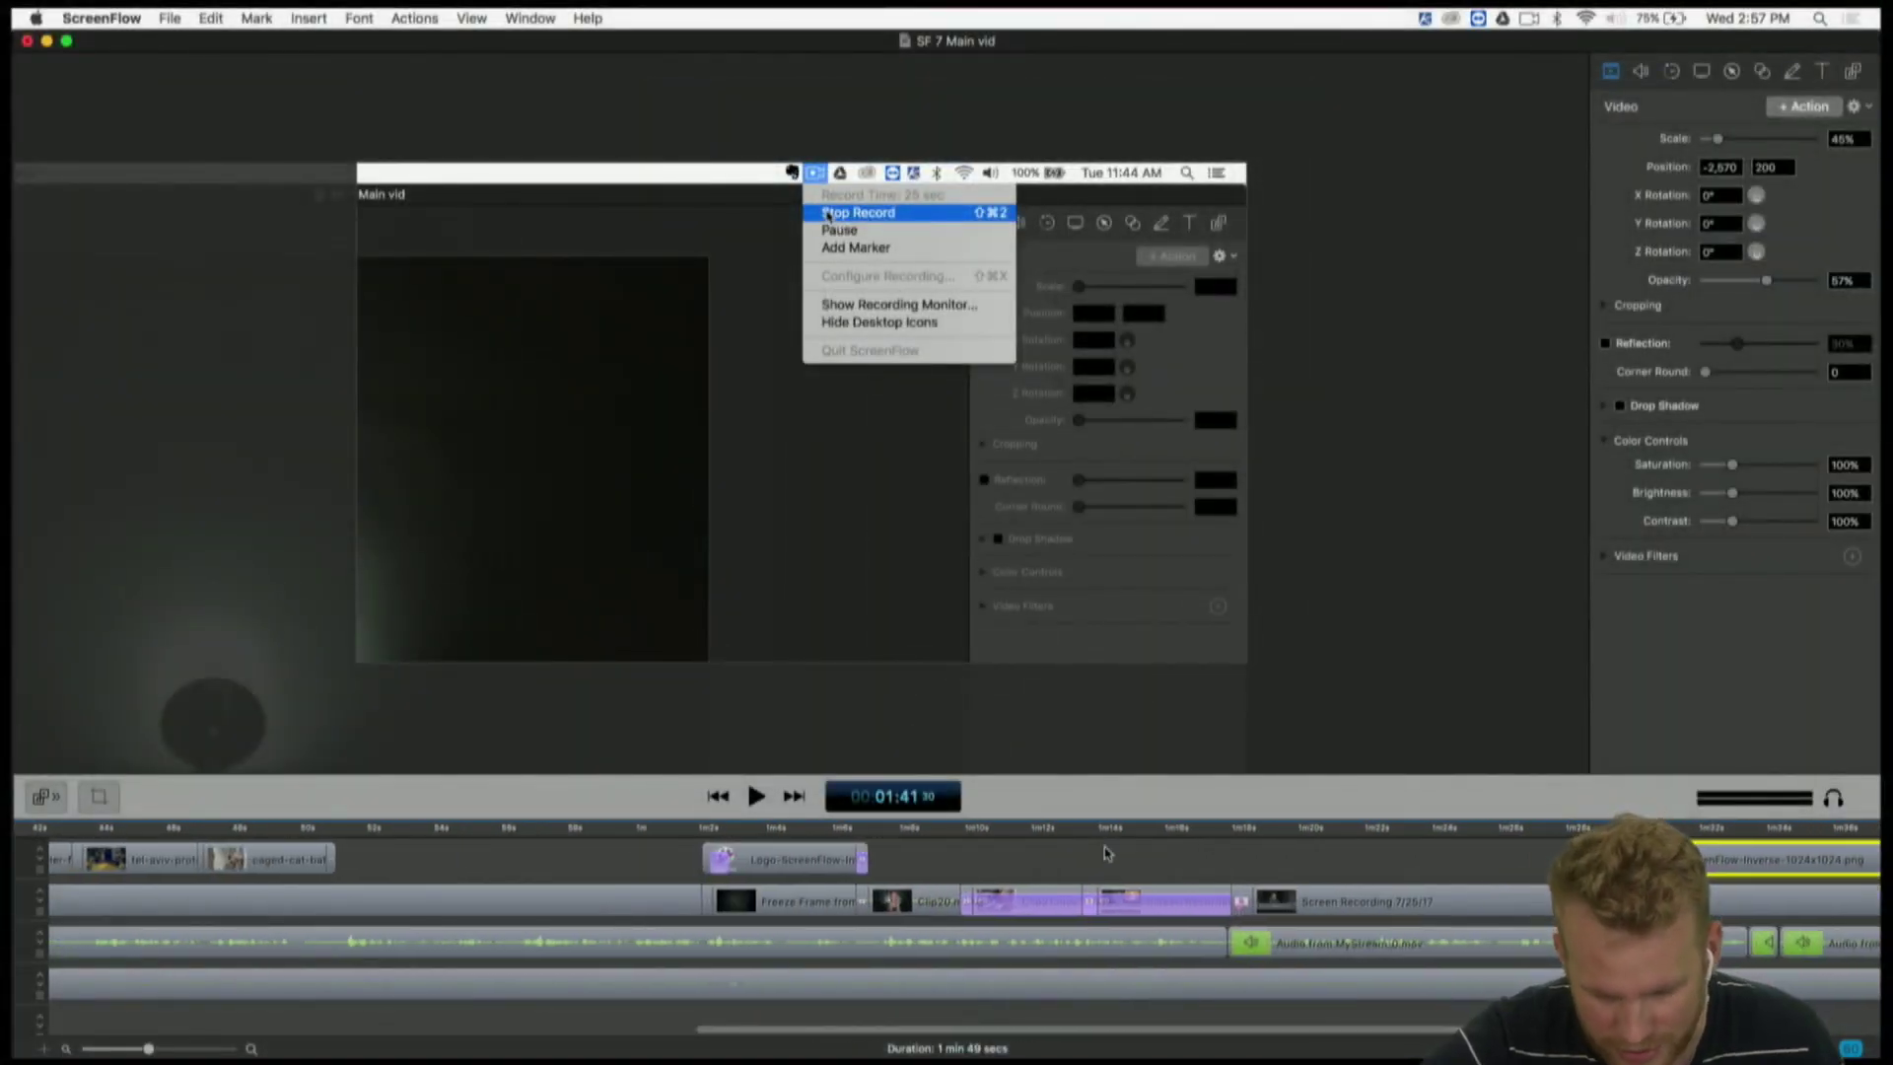
pyautogui.hscroll(-8, 1107, 854)
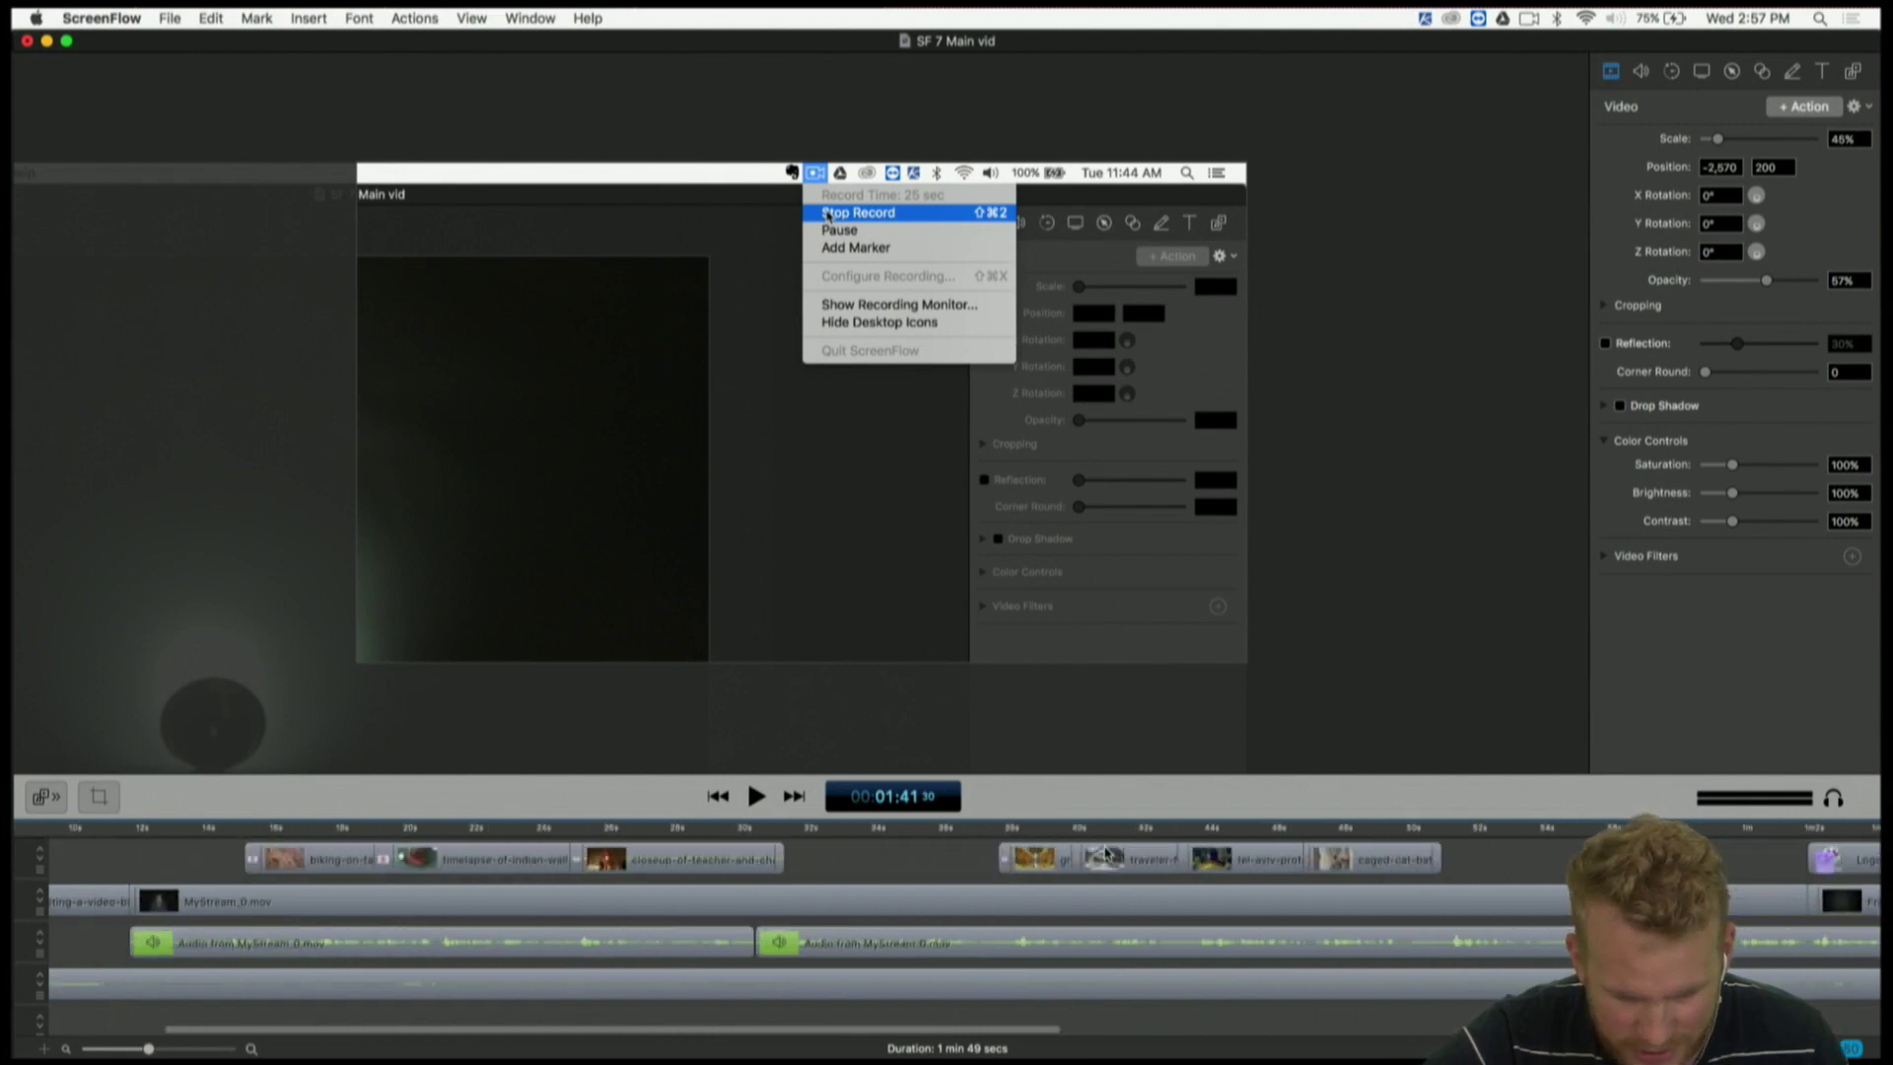
pyautogui.hscroll(-2, 565, 913)
pyautogui.scroll(-10, 565, 913)
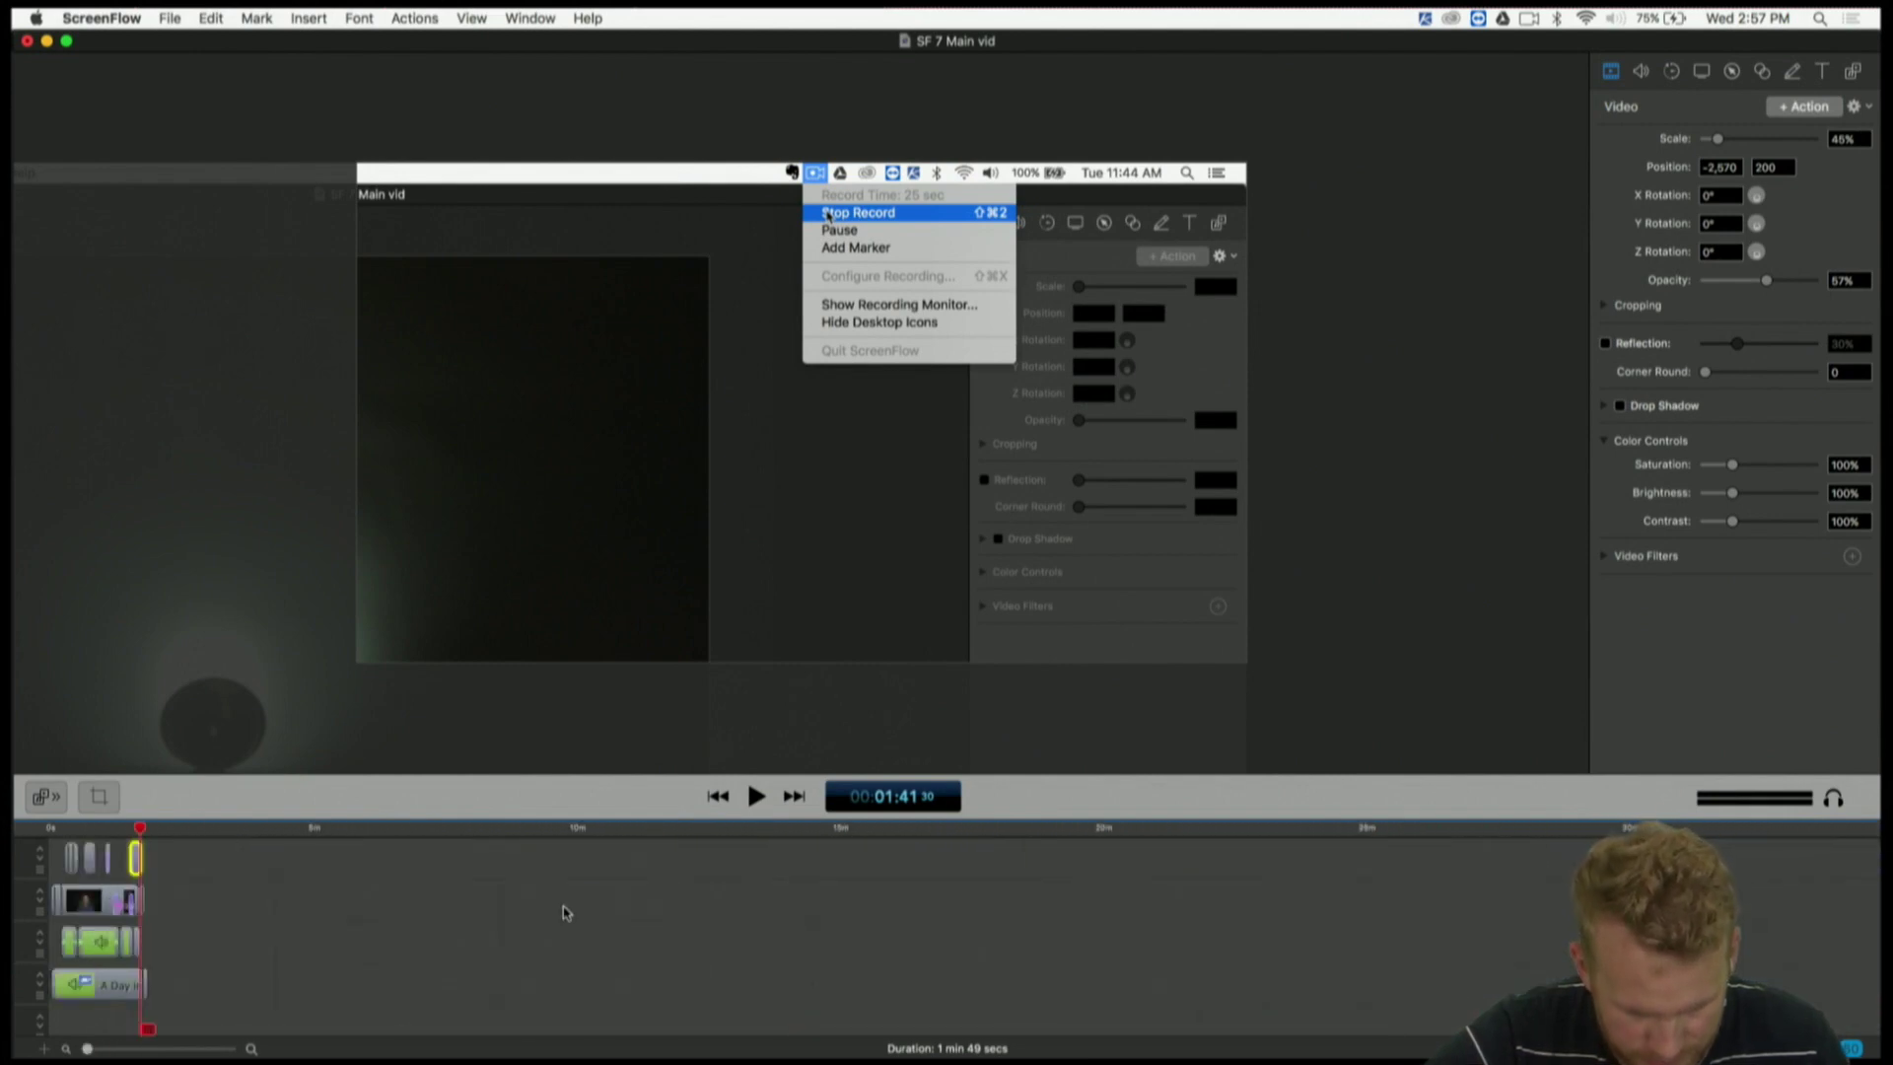
pyautogui.scroll(10, 565, 913)
pyautogui.hscroll(-10, 565, 913)
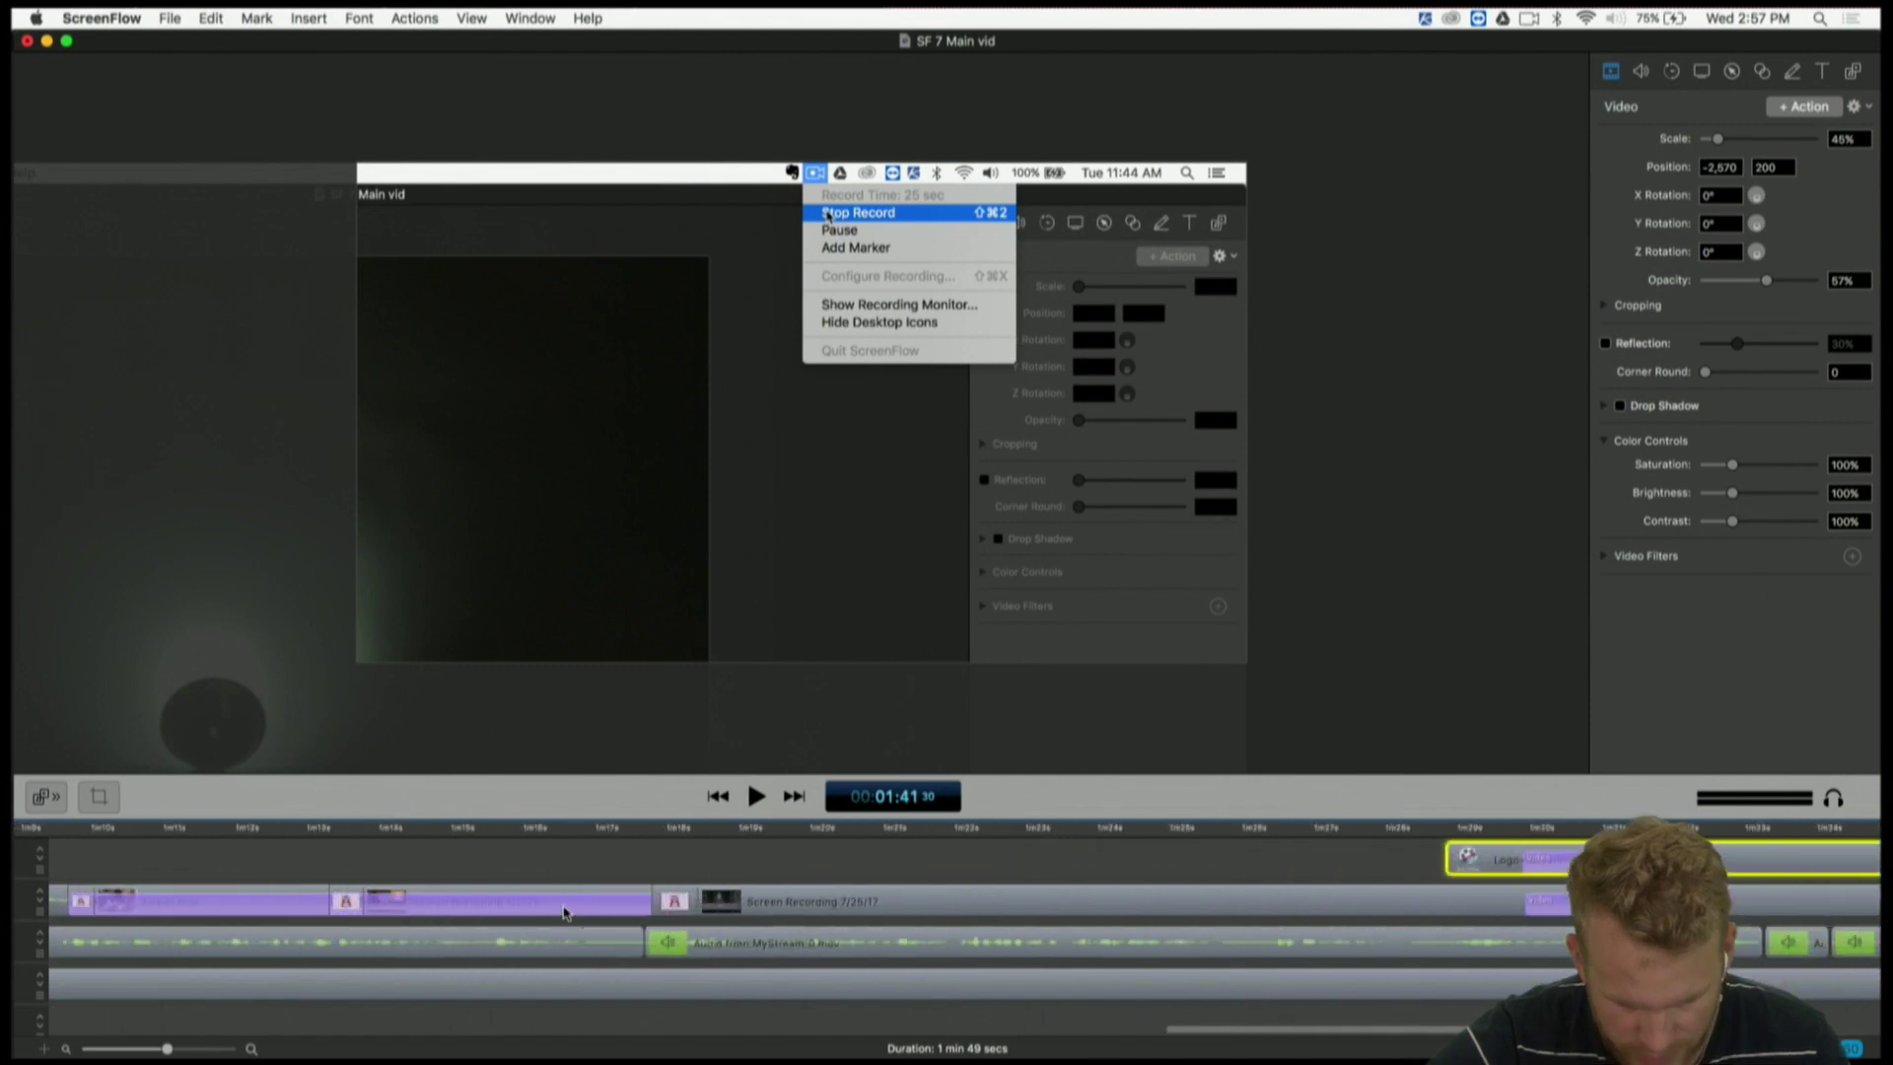
pyautogui.hscroll(-5, 565, 913)
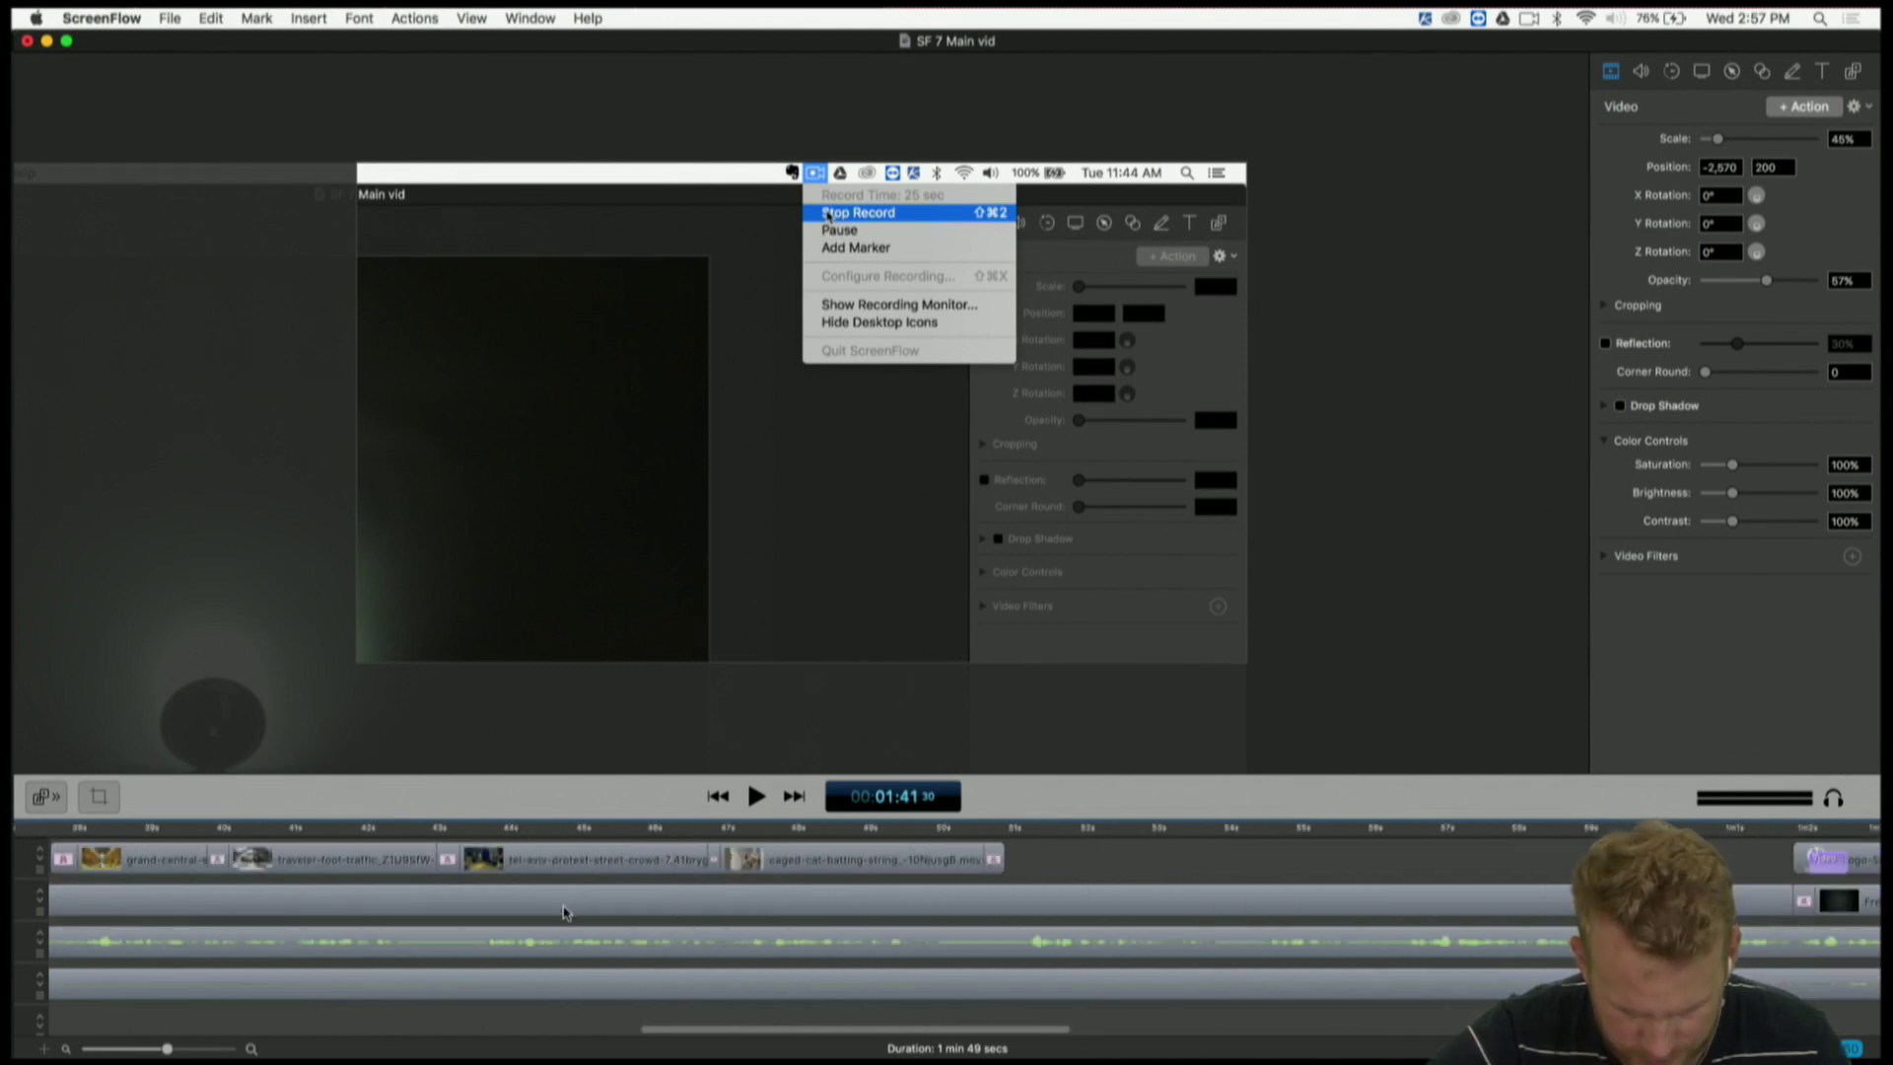
pyautogui.click(858, 859)
pyautogui.hscroll(-5, 597, 881)
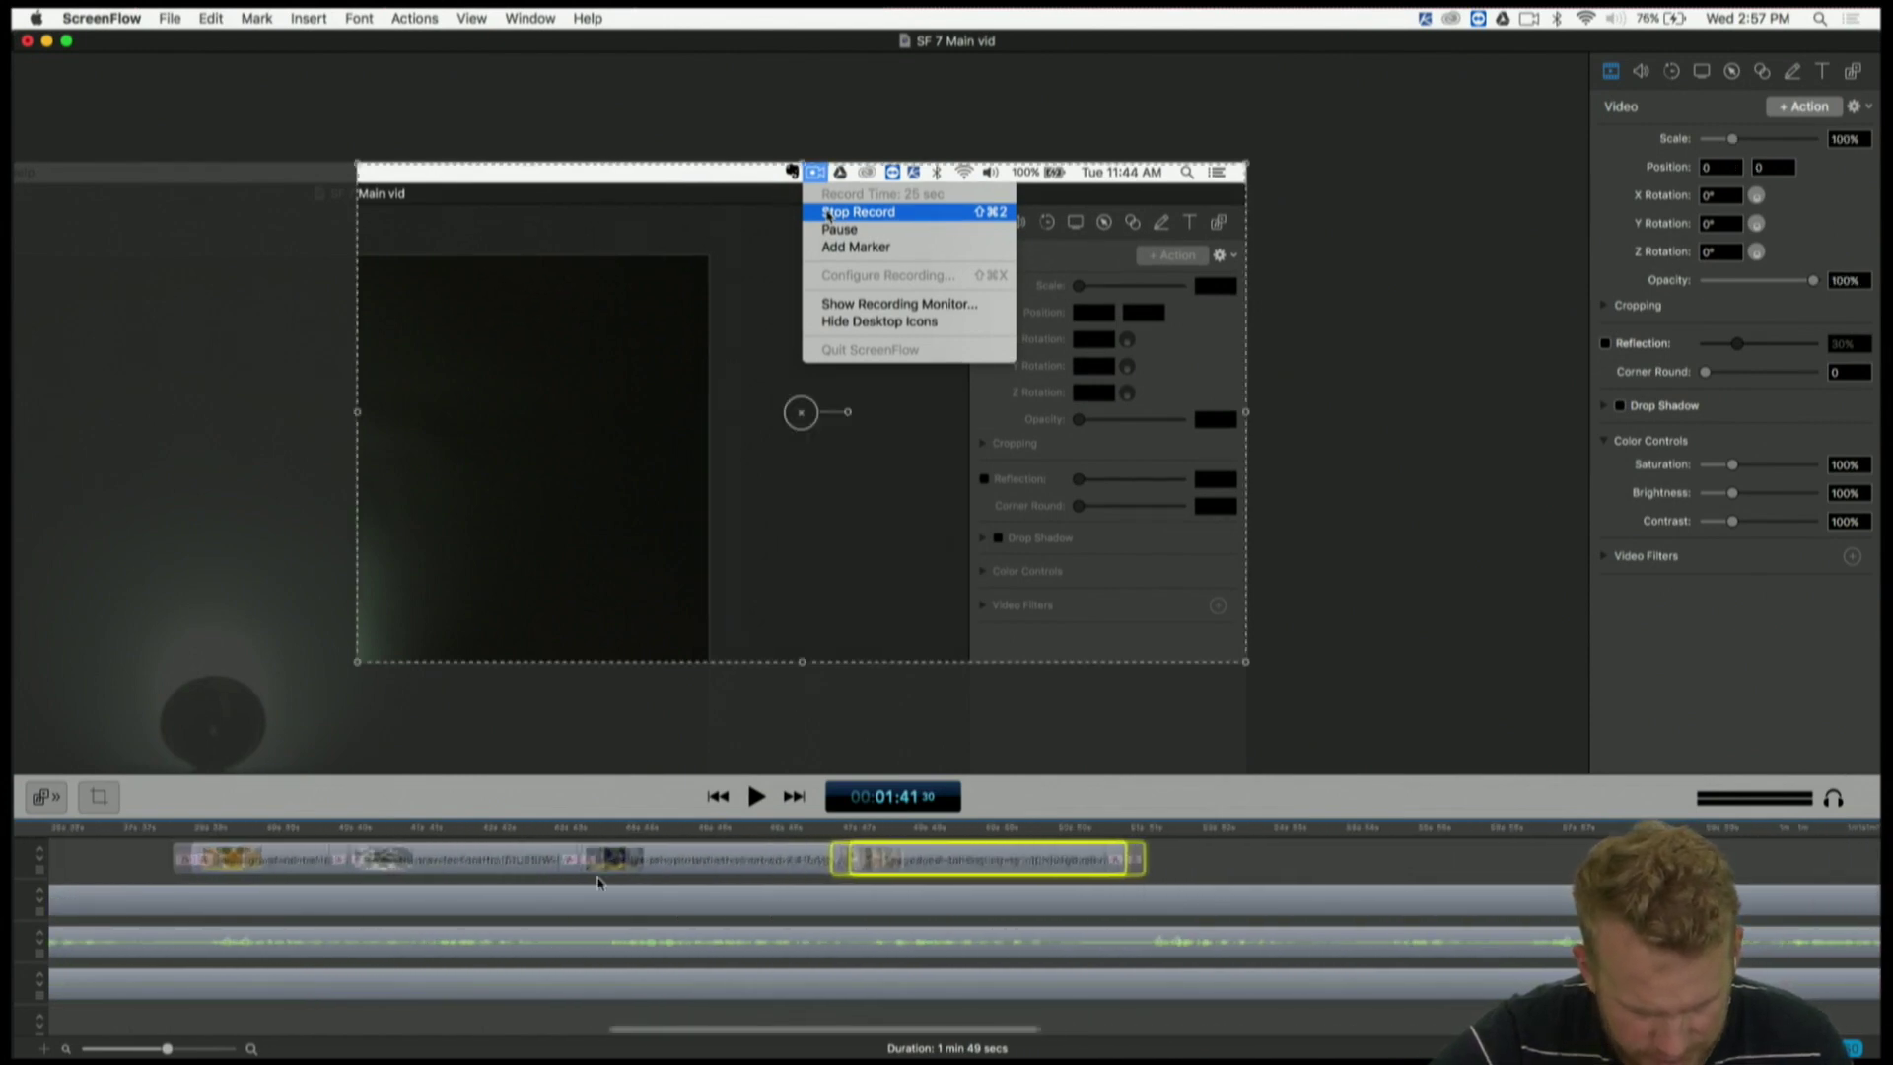
# - Select the Tel Aviv protest and traveler foot-traffic clips, and preview the chalkboard classroom clip at about 0:26
pyautogui.hscroll(10, 598, 880)
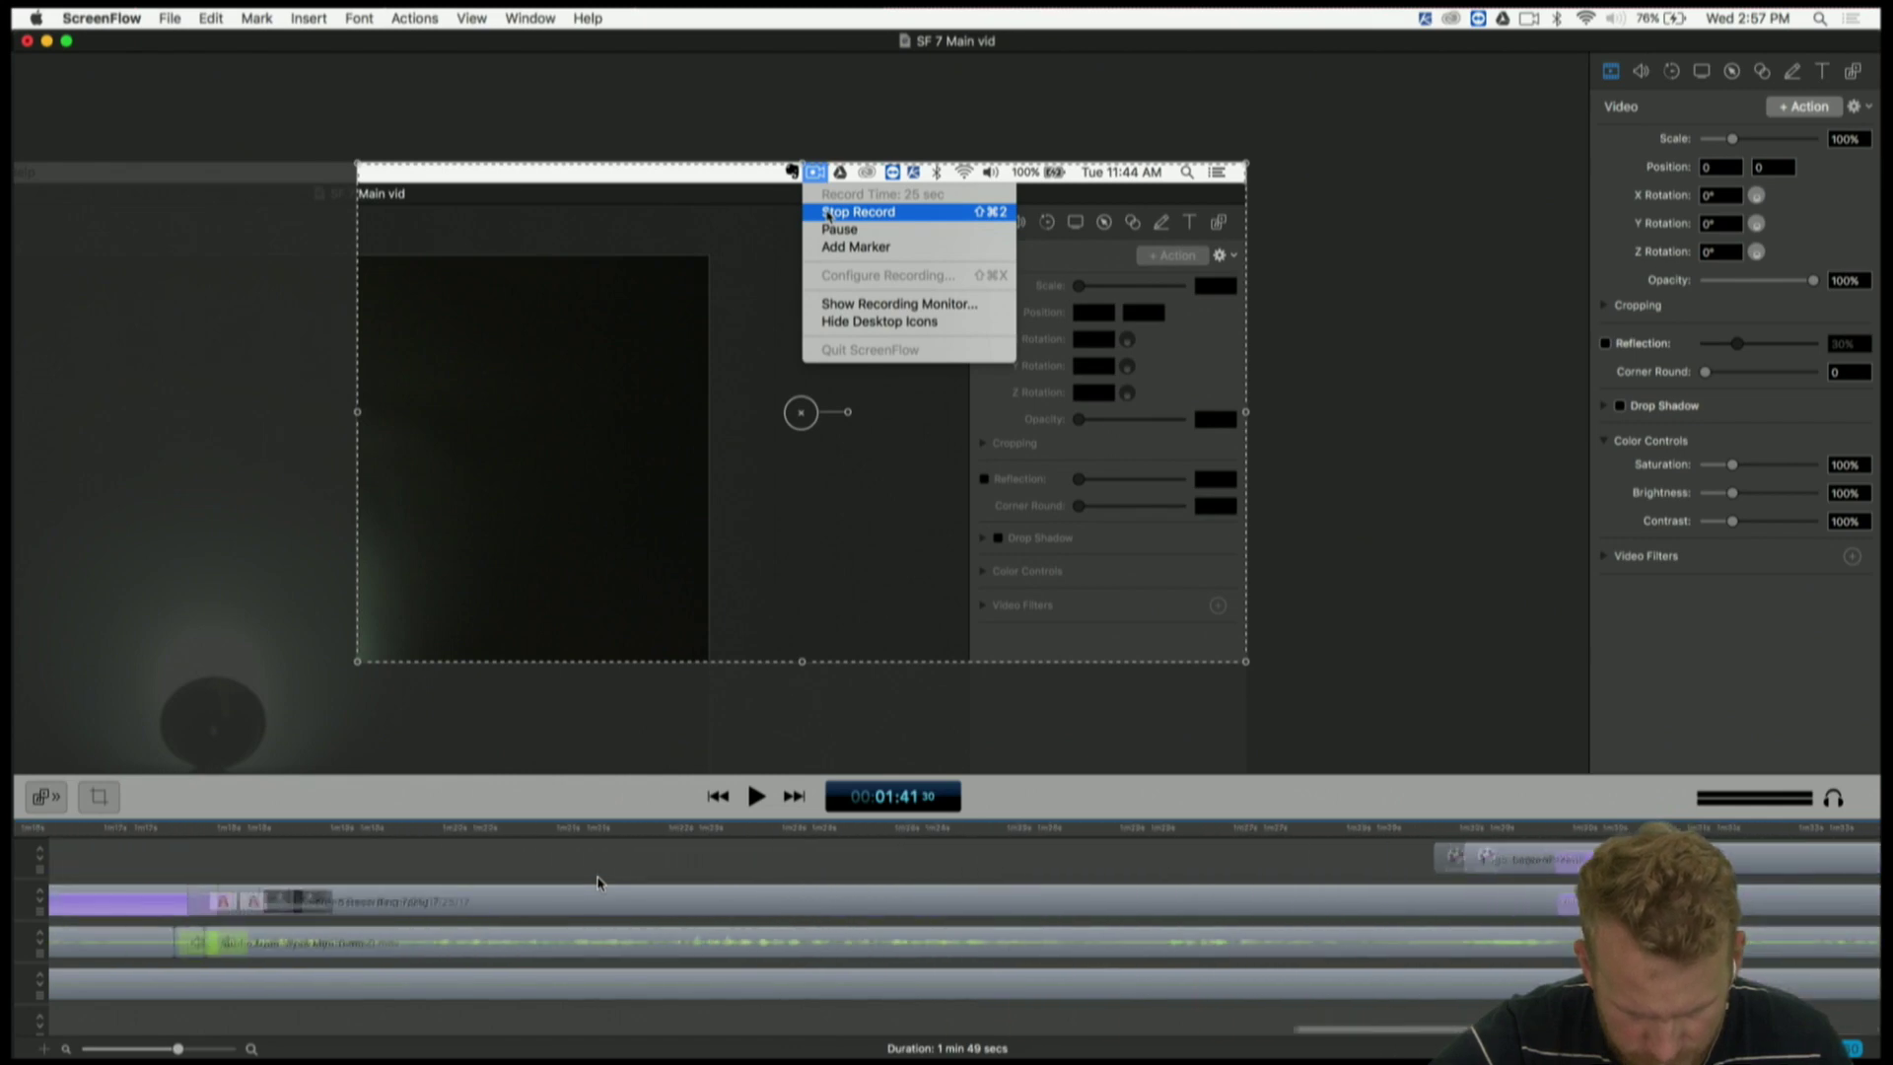
pyautogui.click(597, 881)
pyautogui.hscroll(-5, 691, 868)
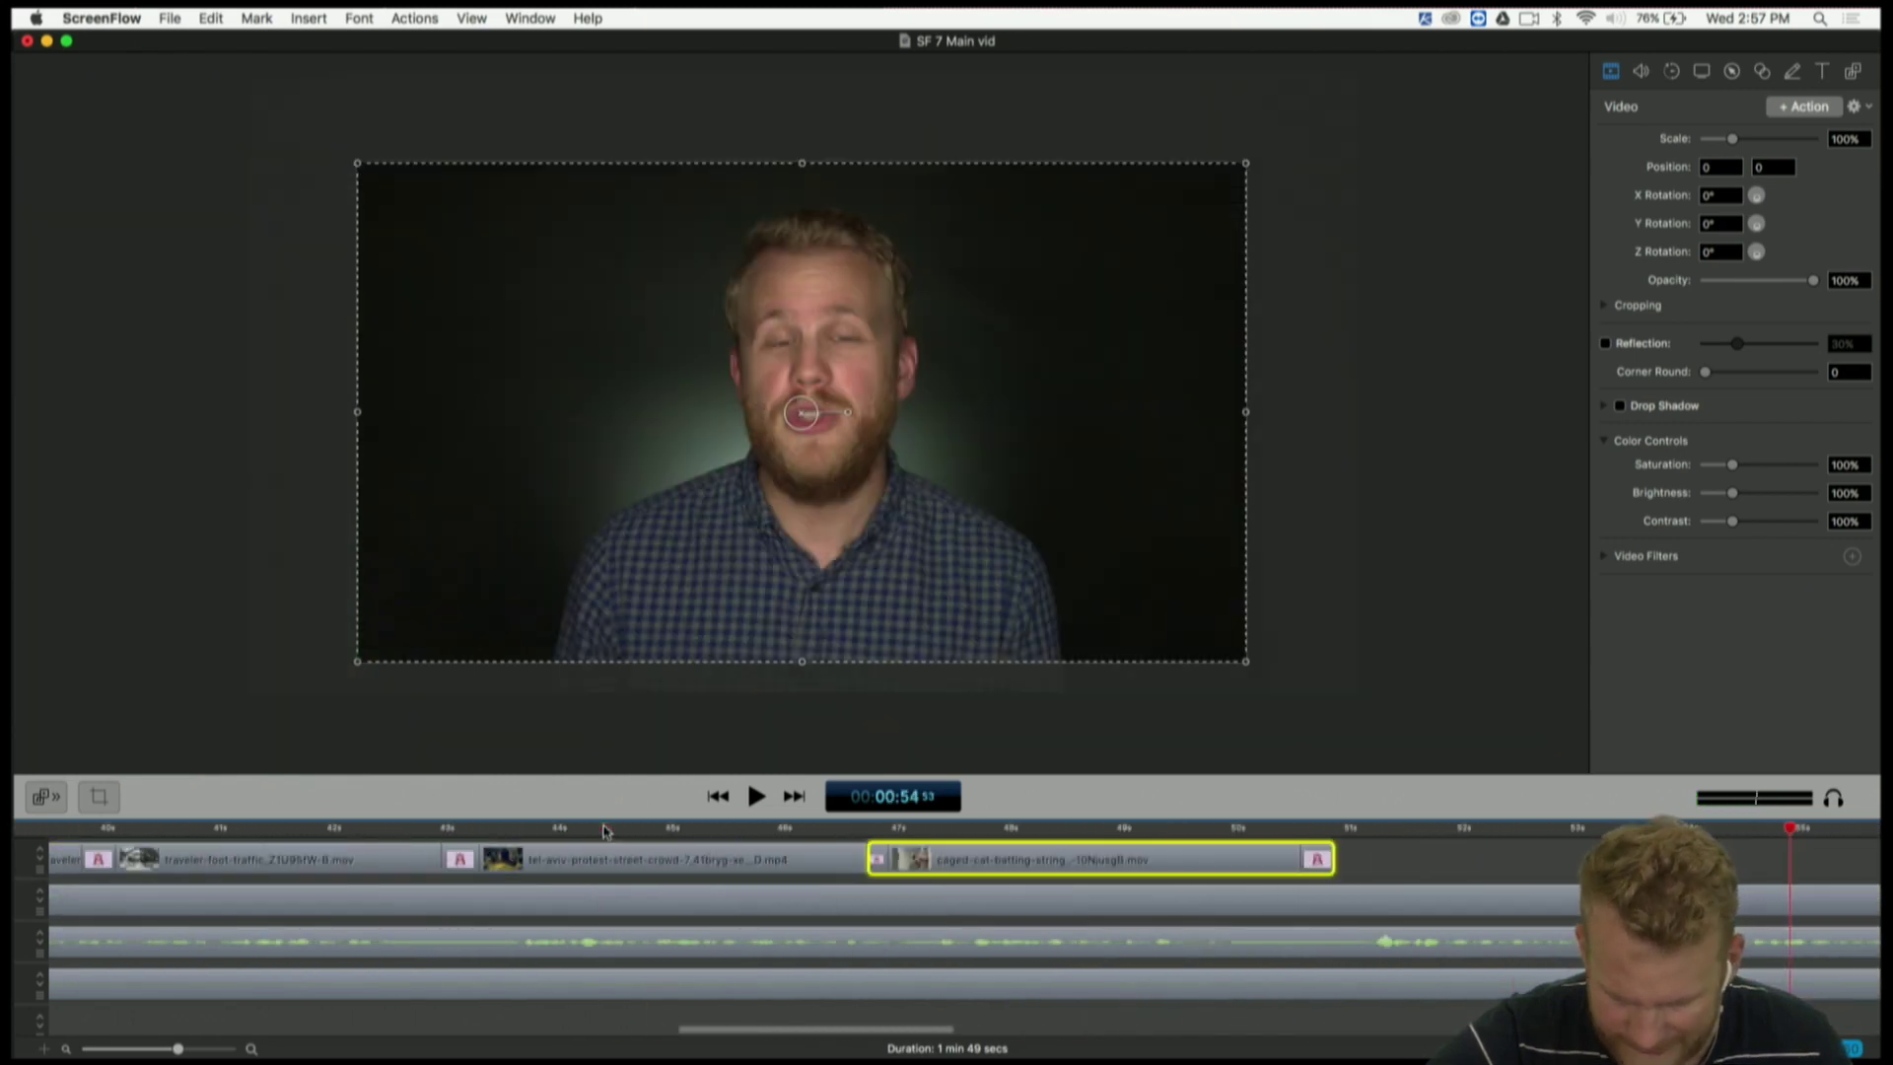
pyautogui.click(817, 860)
pyautogui.hscroll(-5, 423, 885)
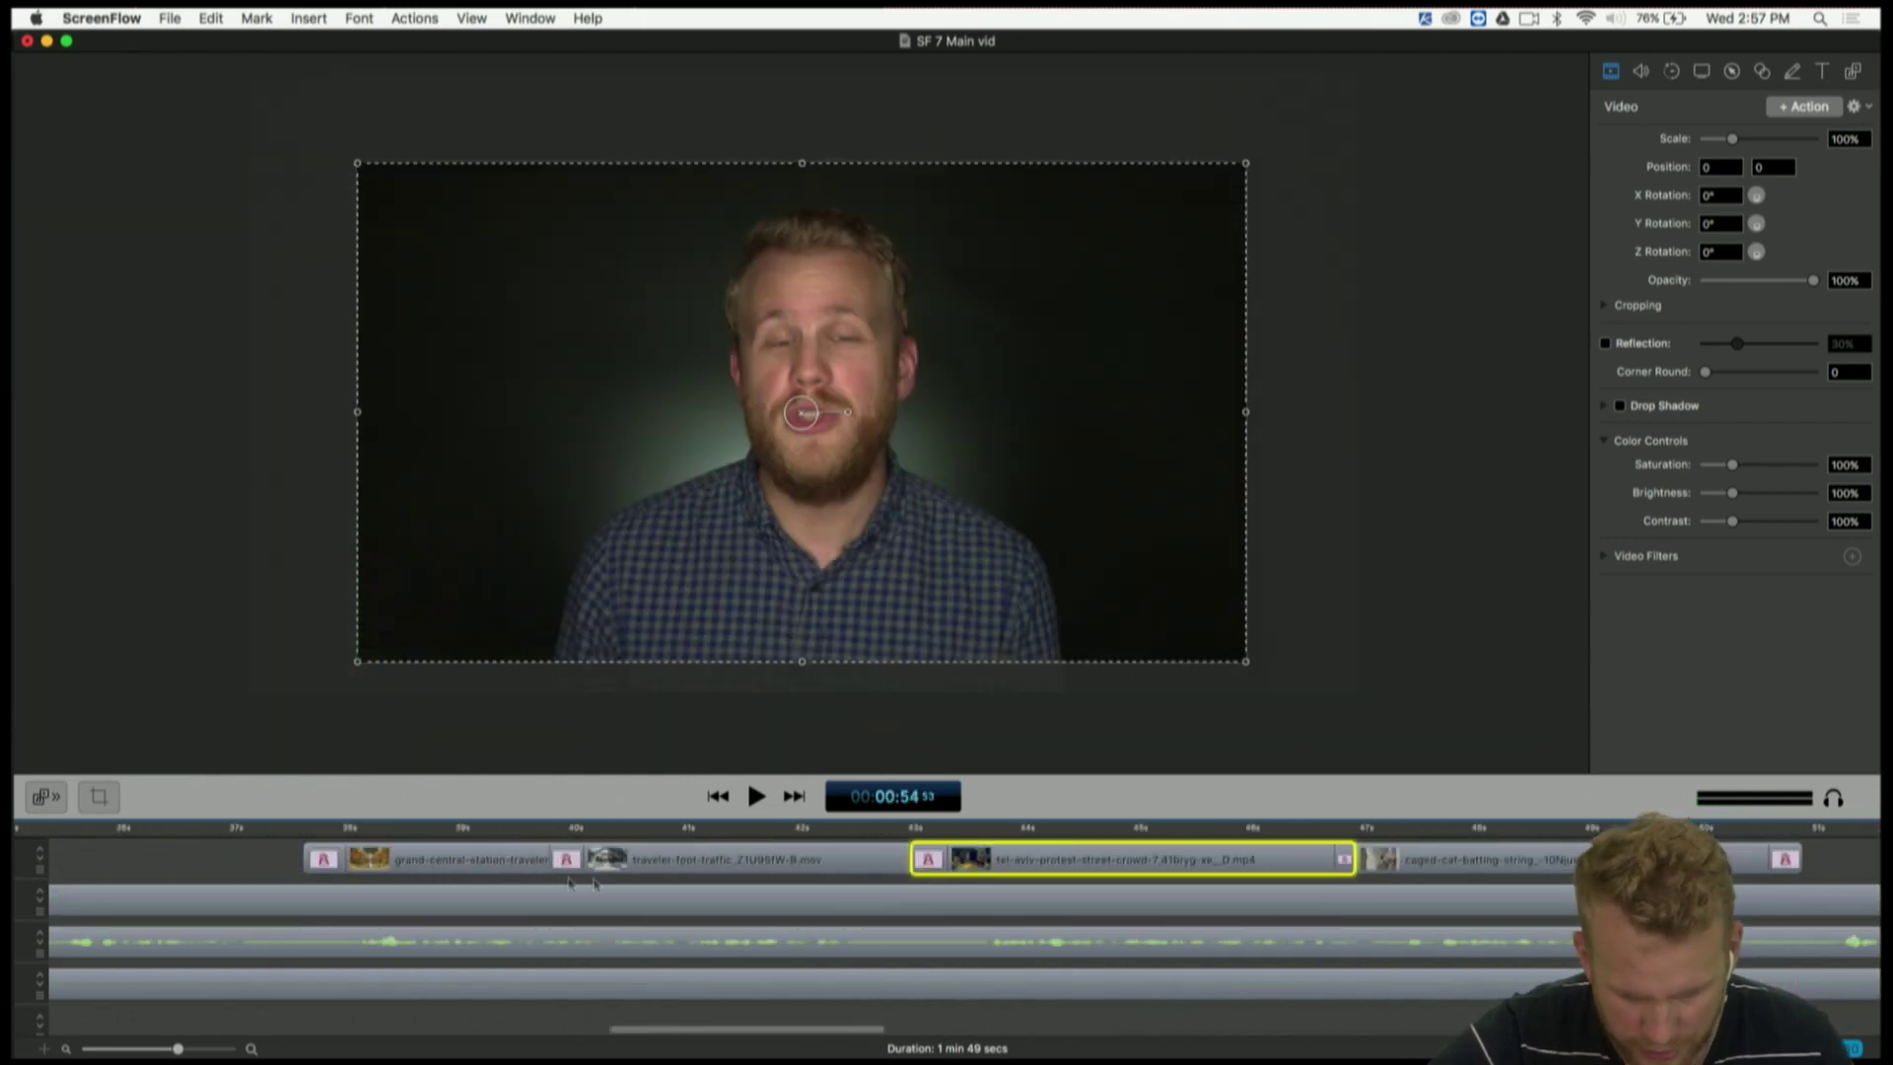
pyautogui.click(656, 875)
pyautogui.hscroll(-5, 488, 857)
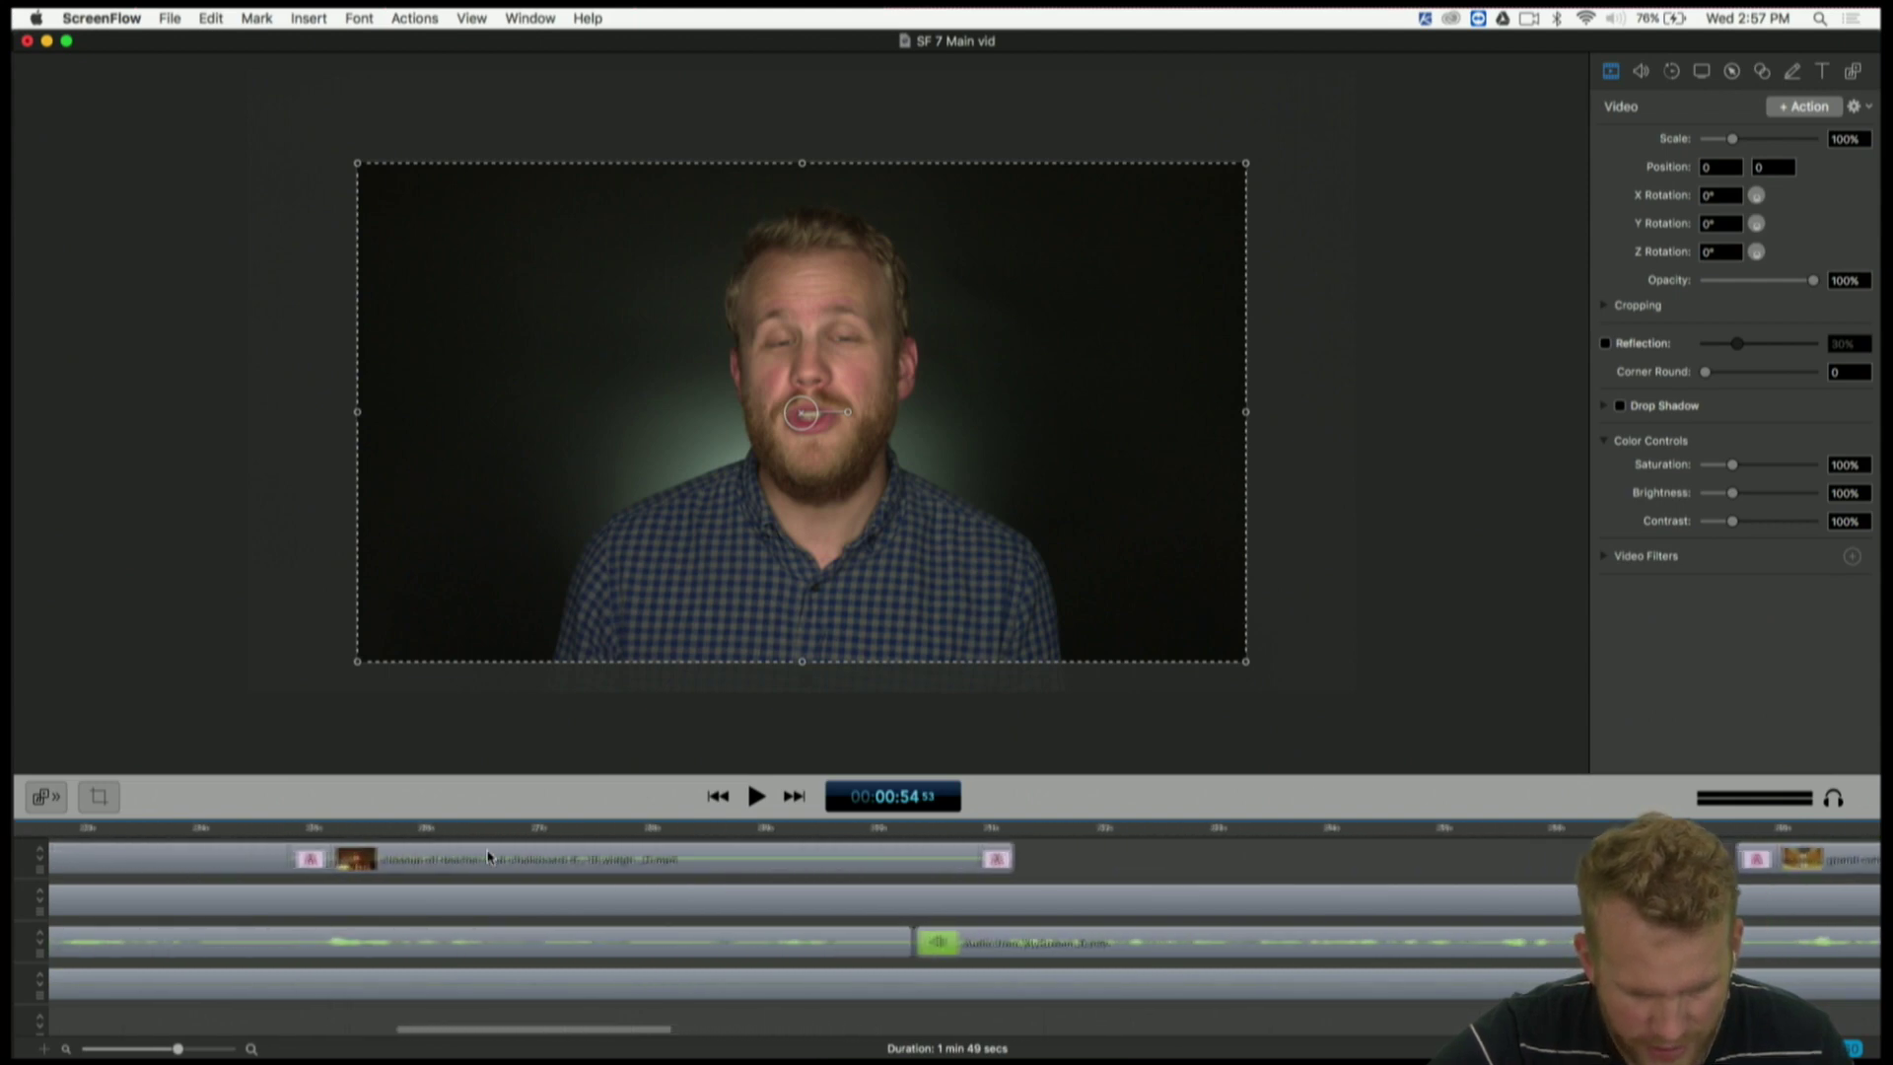
pyautogui.click(488, 857)
pyautogui.click(486, 828)
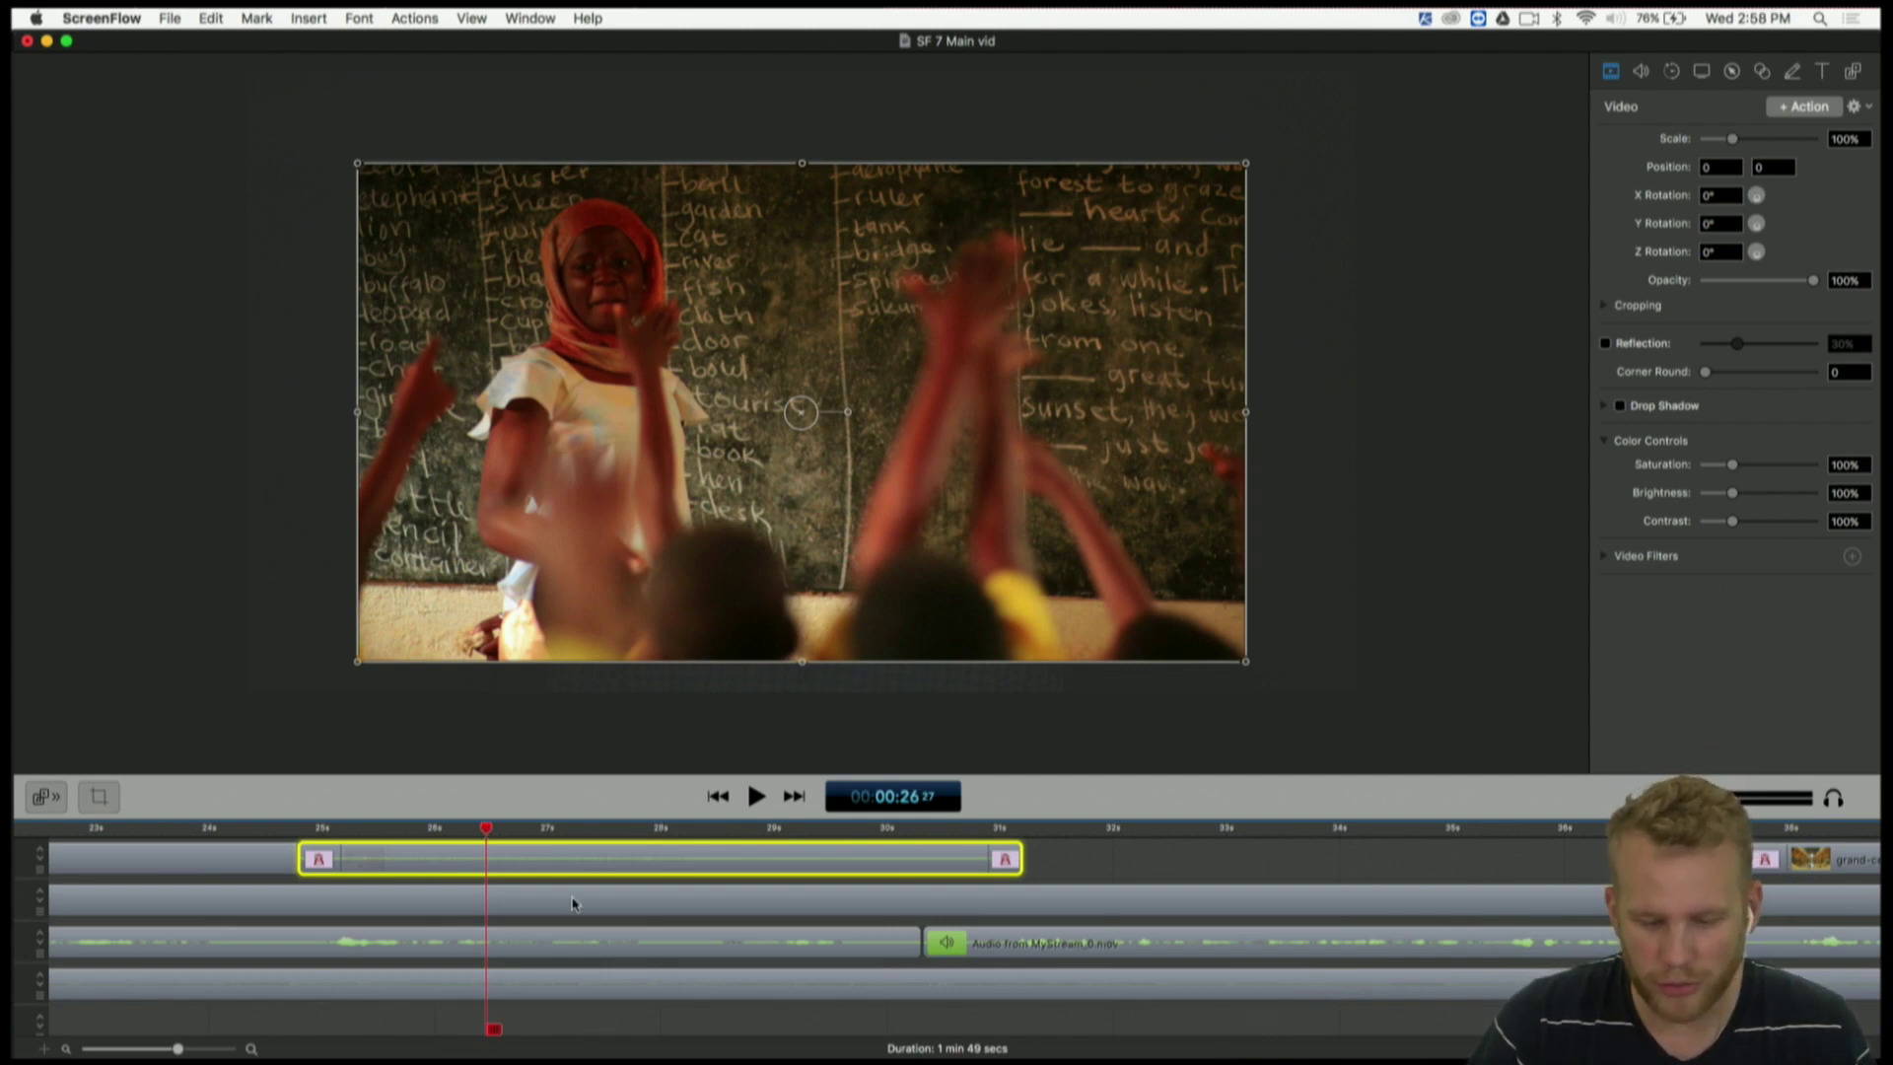
# - Fit the whole project on the timeline with nothing selected and scrub through it from about 0:46 to the white ending at 1:42
pyautogui.hscroll(5, 1129, 907)
pyautogui.hscroll(3, 1129, 907)
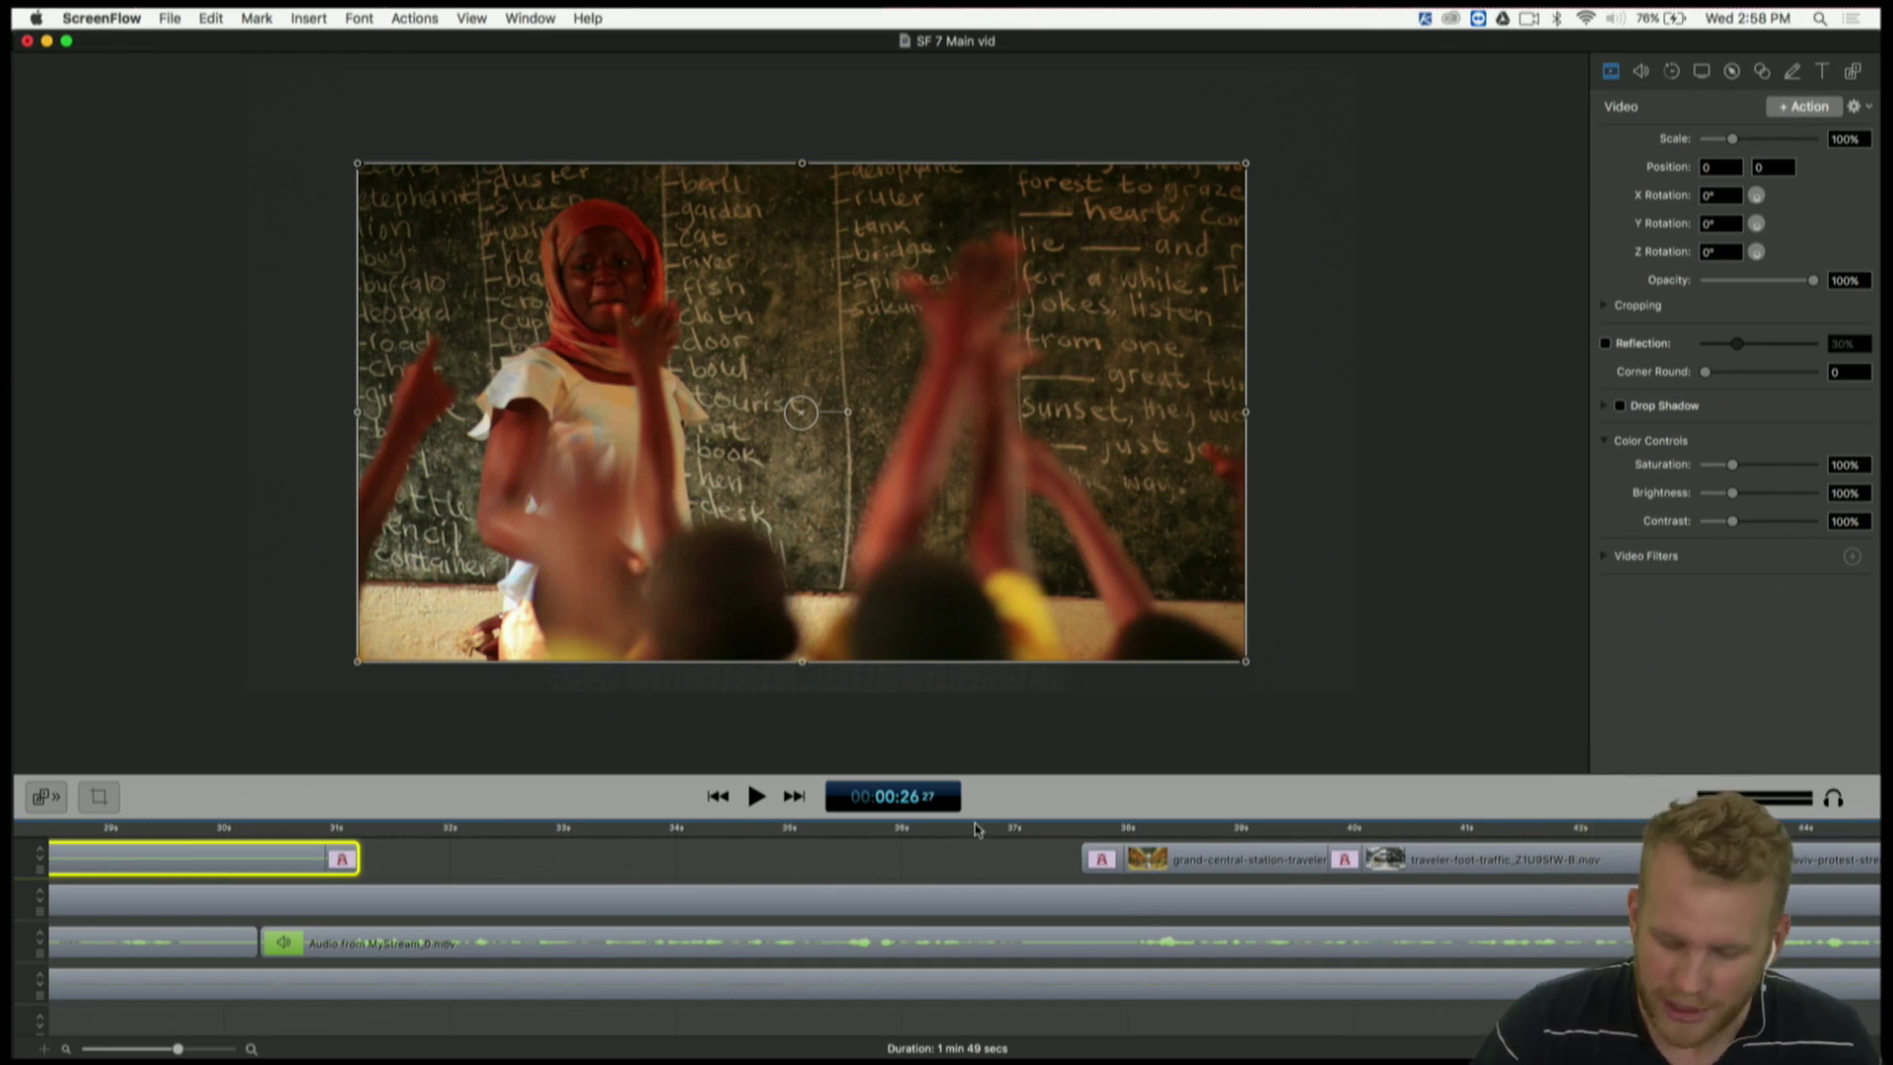
pyautogui.click(961, 852)
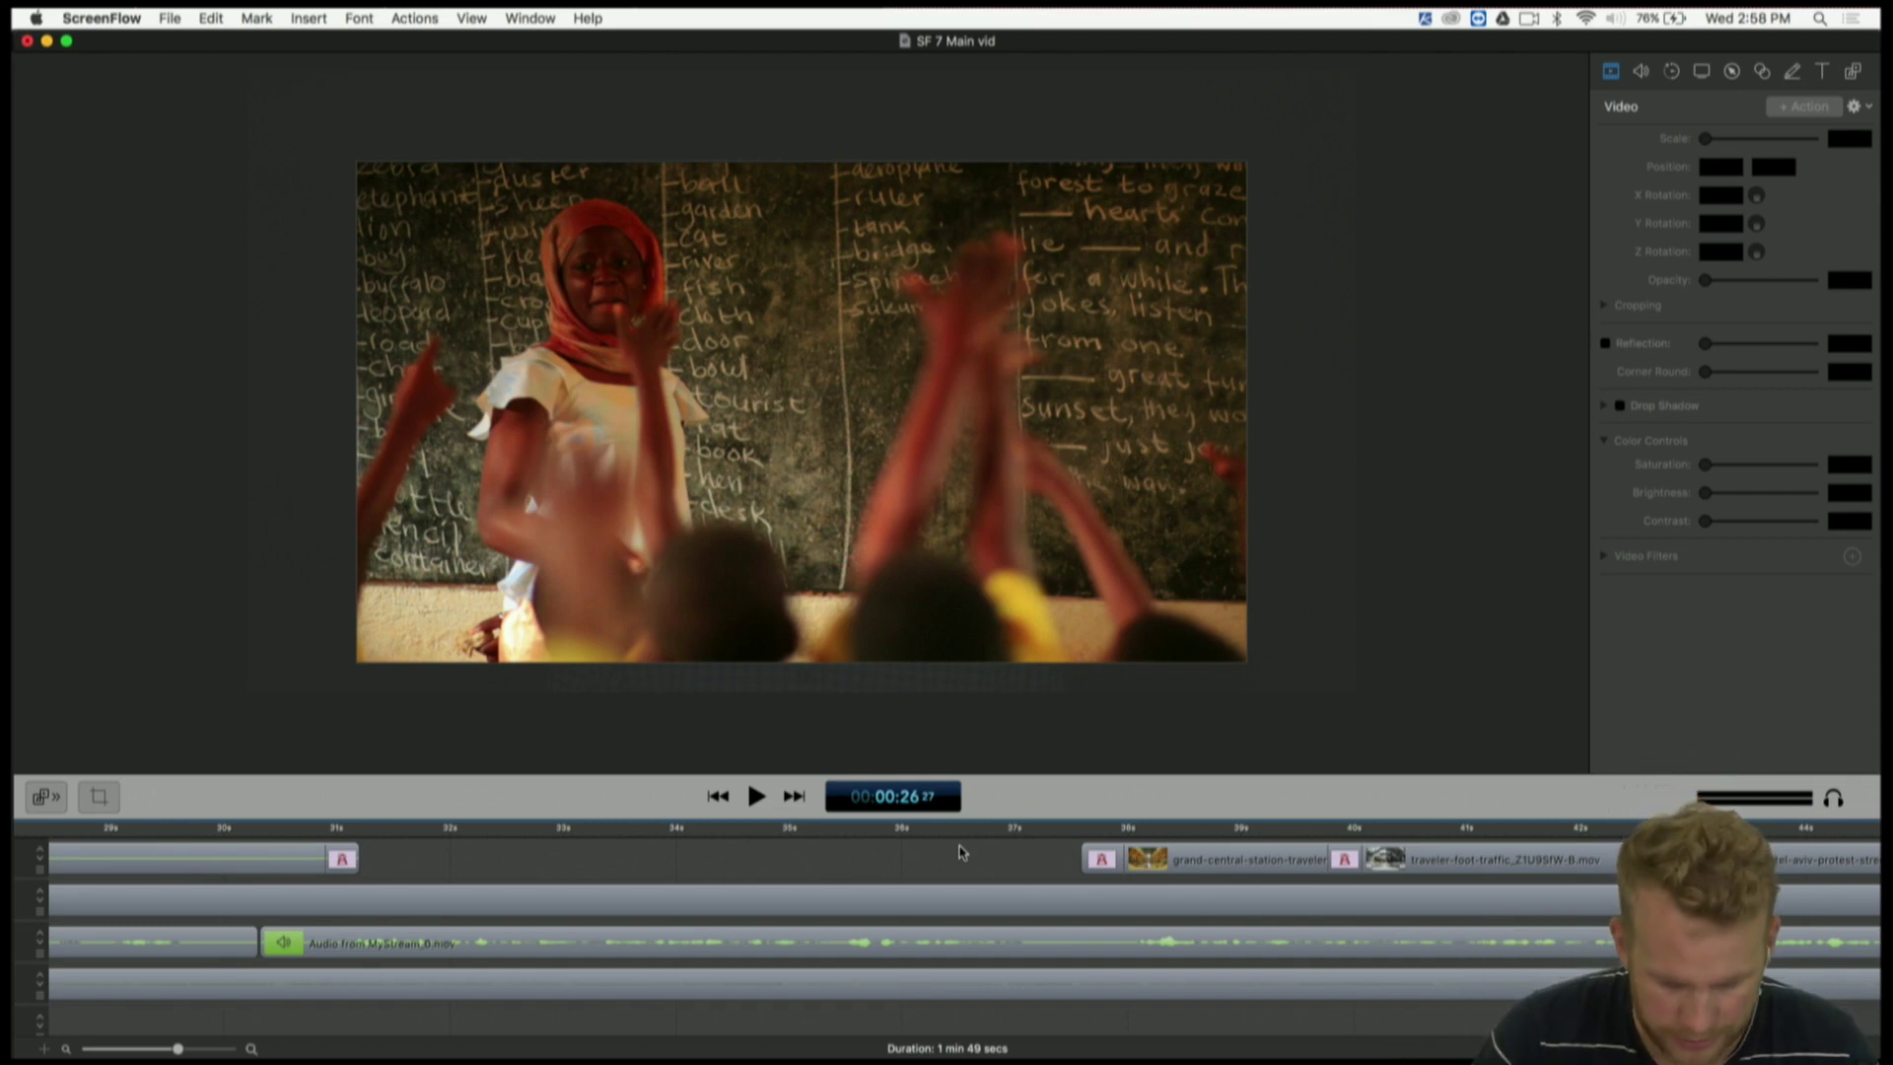
pyautogui.scroll(-10, 1099, 896)
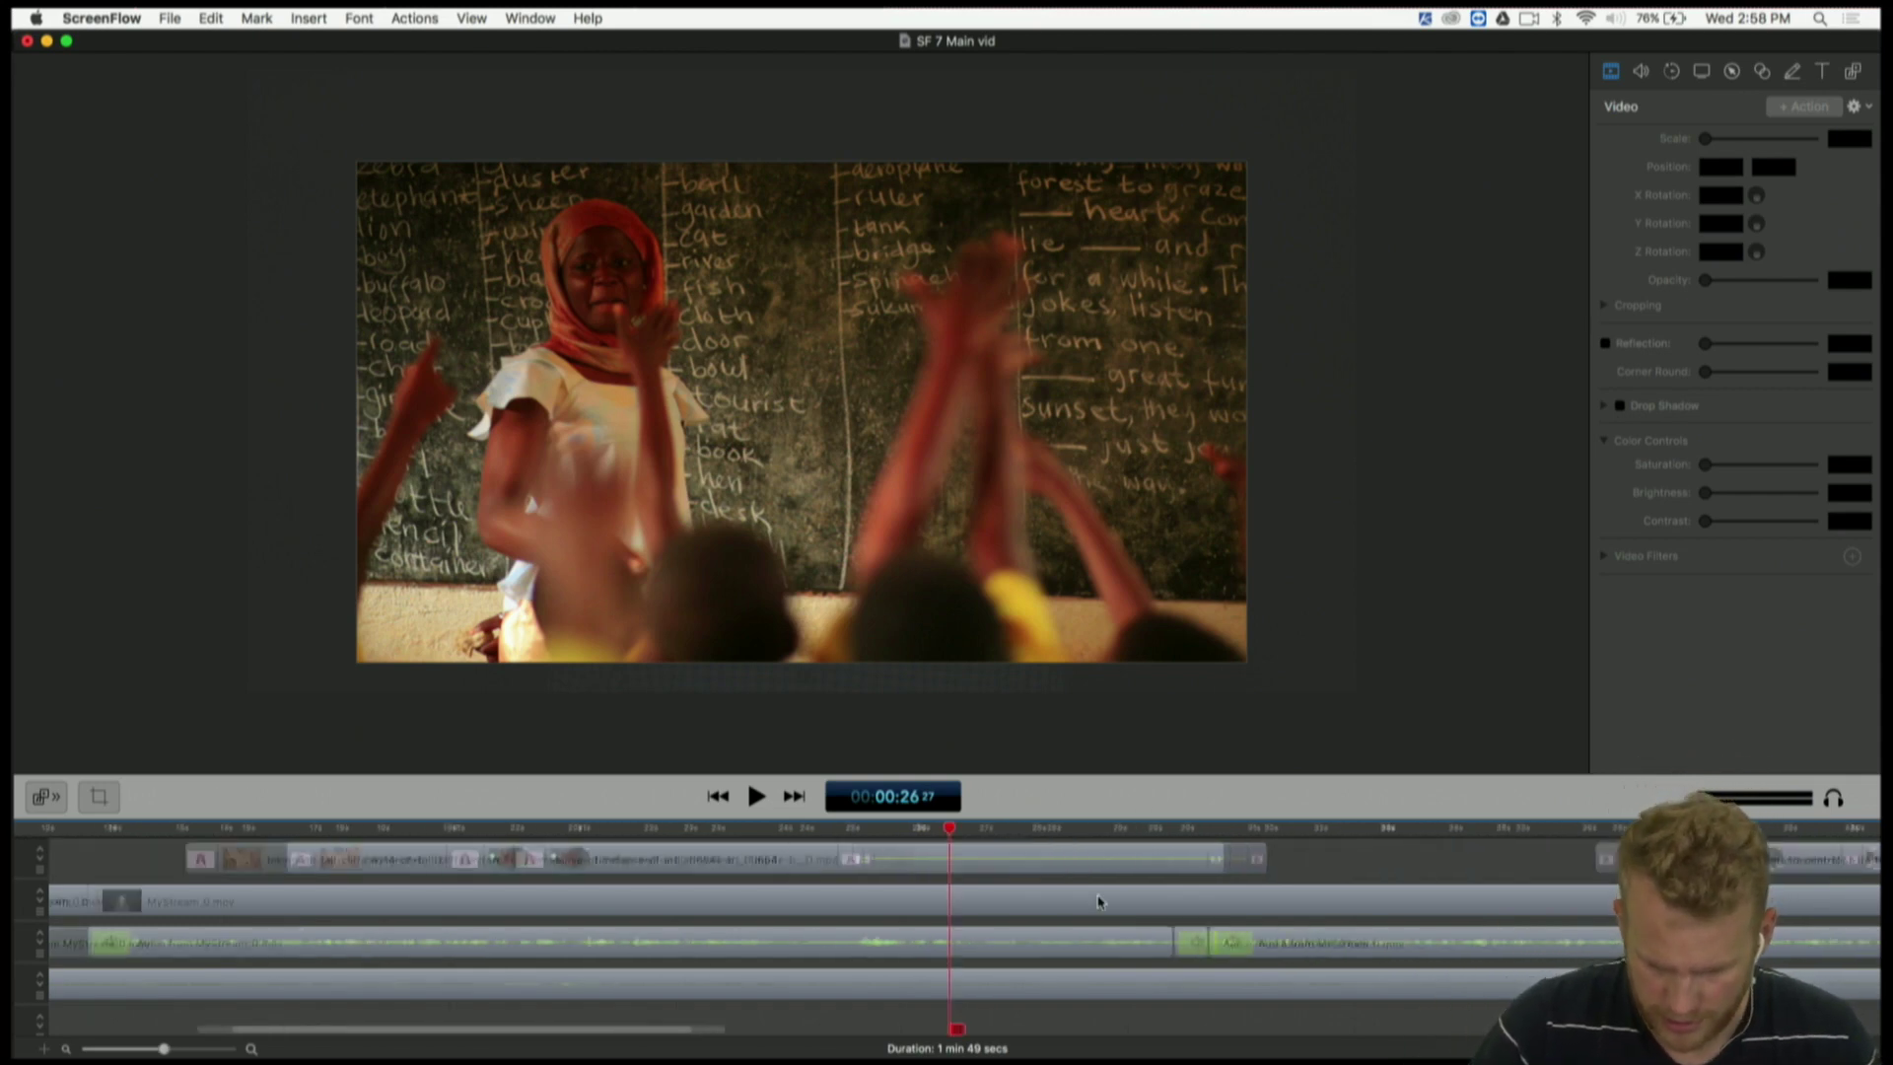
pyautogui.scroll(10, 1101, 902)
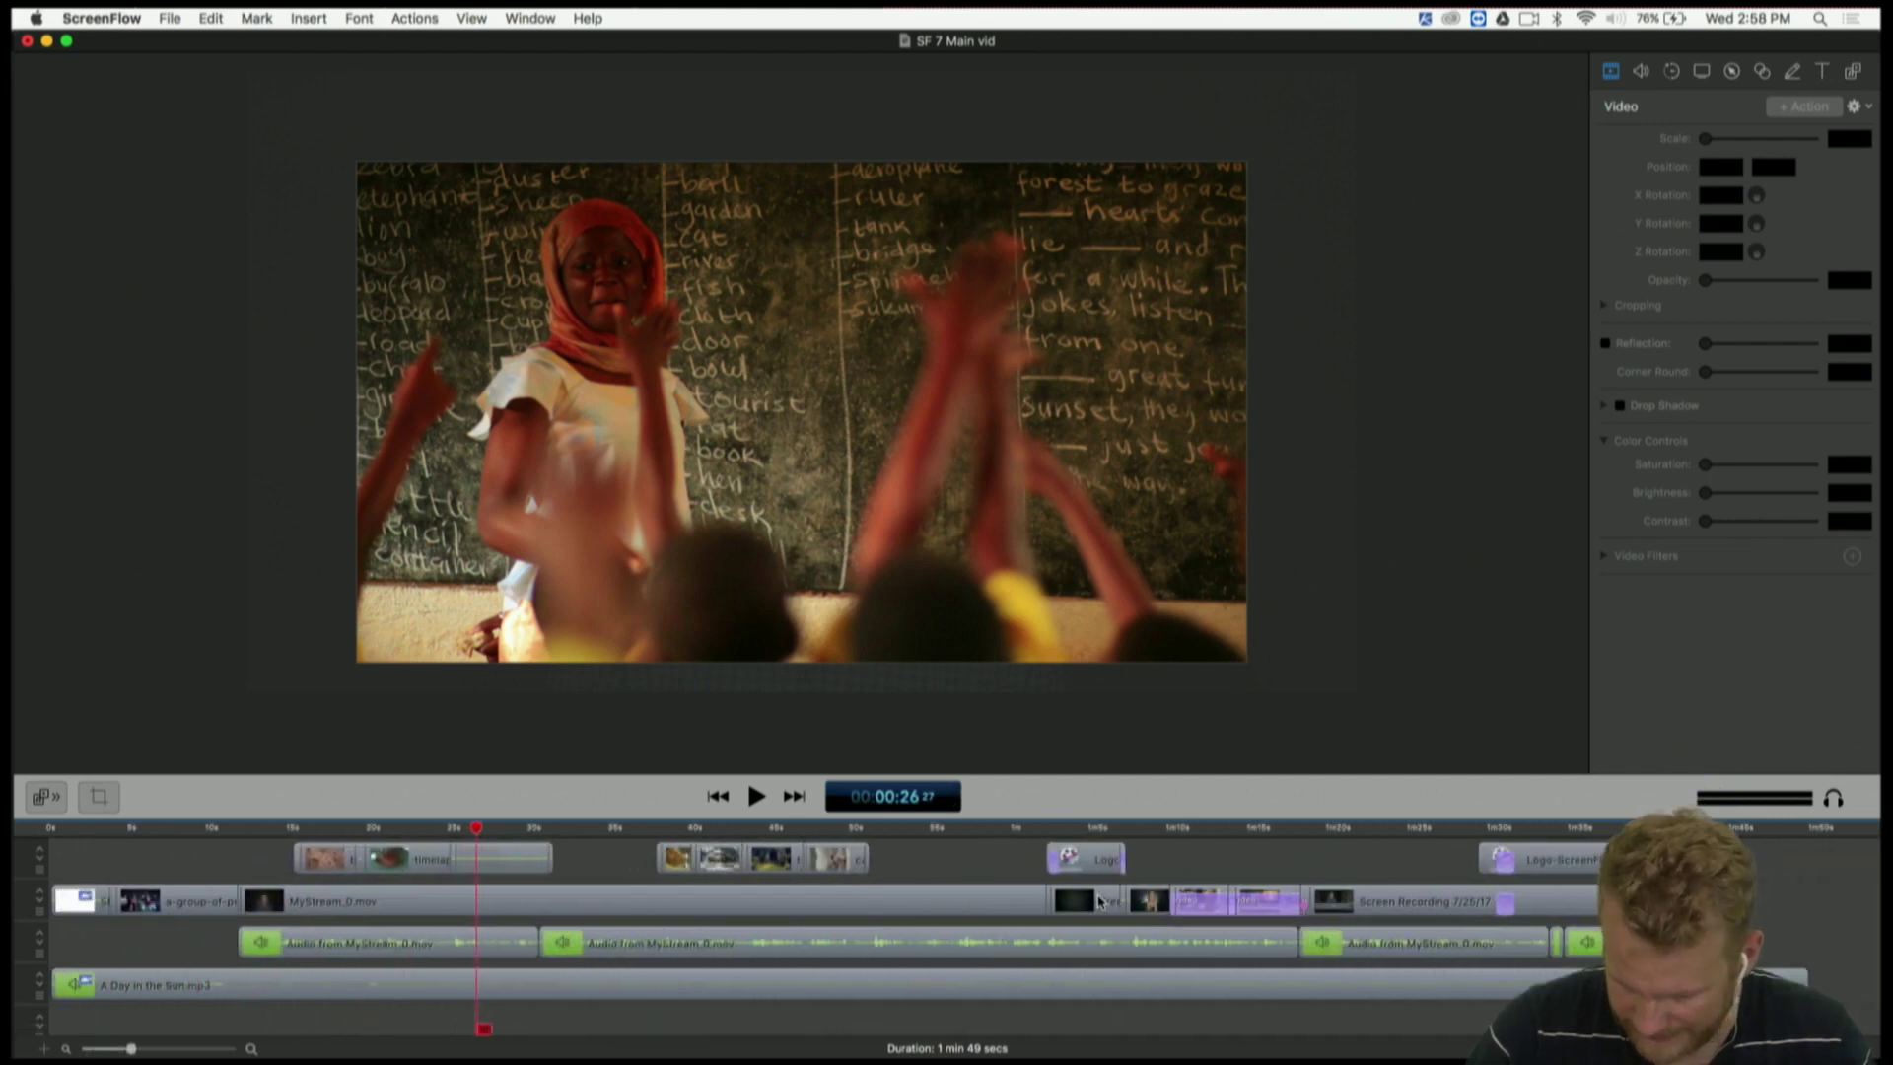
pyautogui.scroll(-3, 1099, 899)
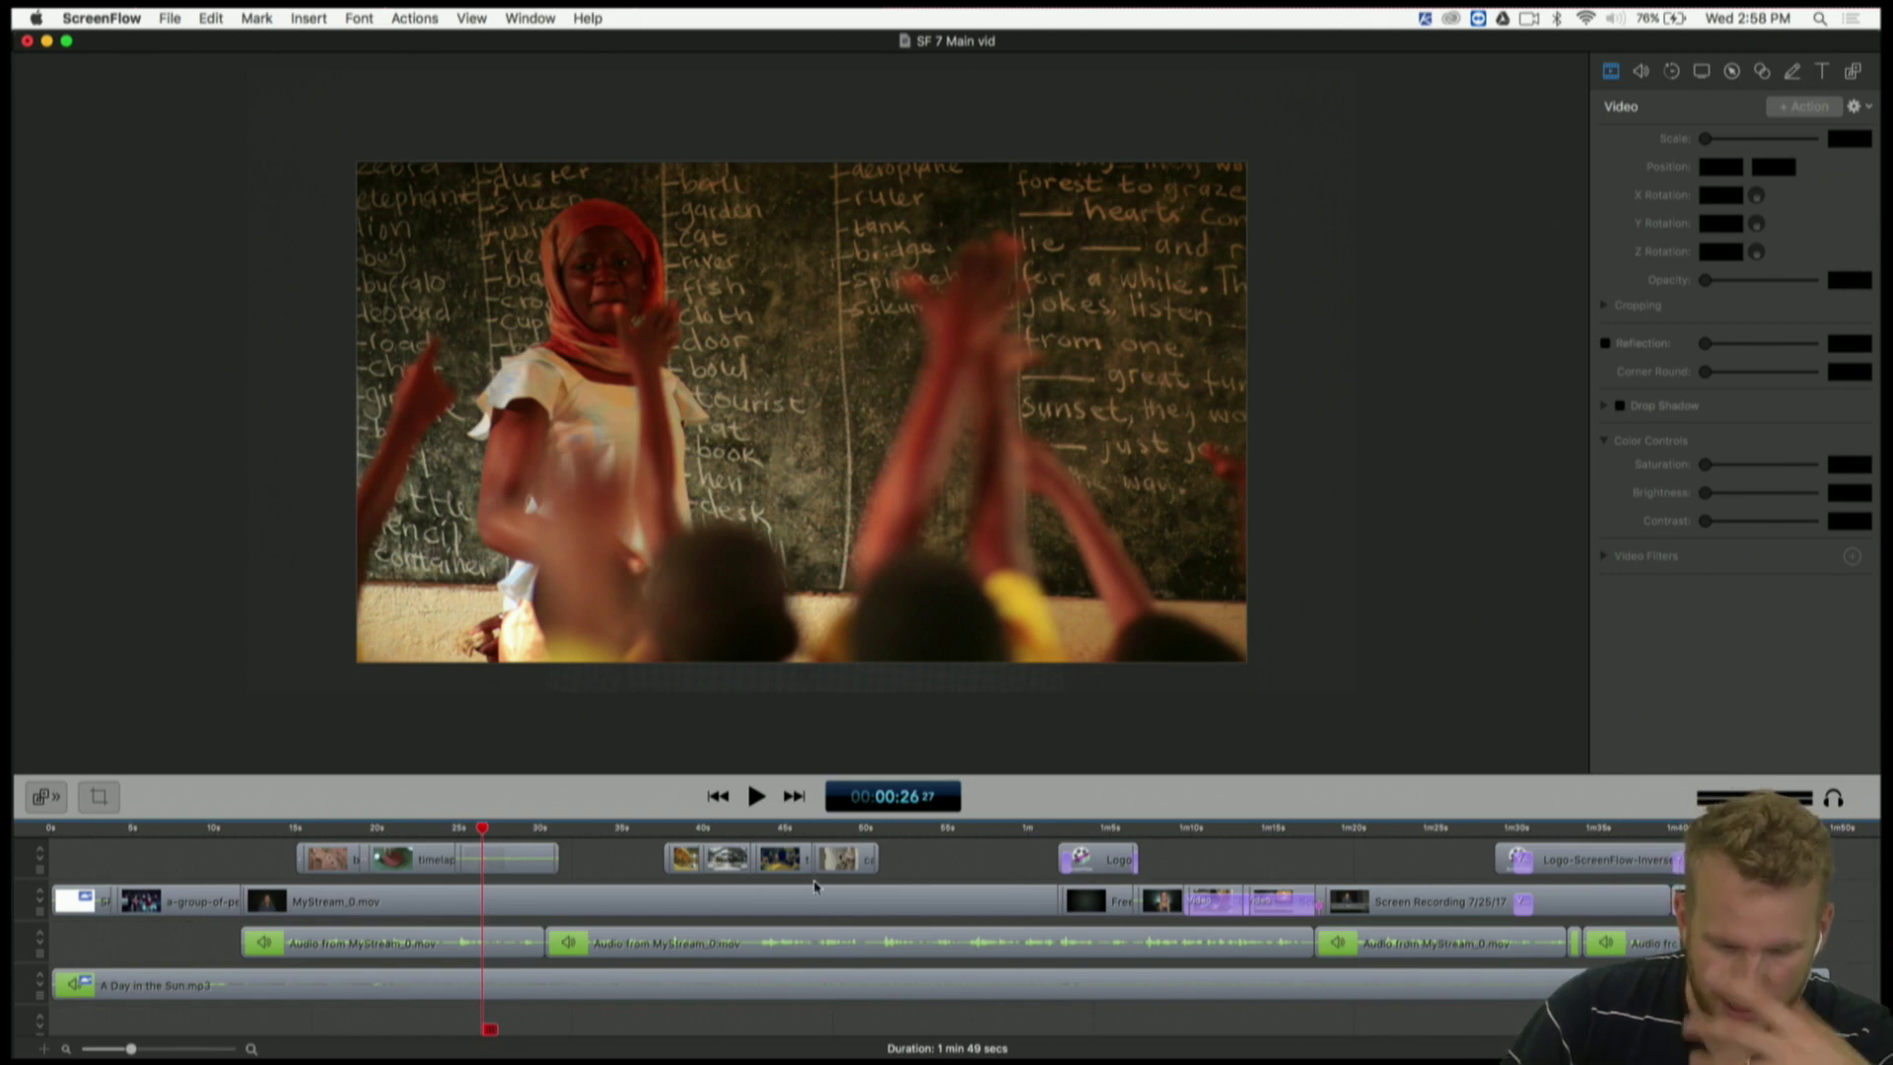
pyautogui.moveTo(760, 829); pyautogui.dragTo(808, 832)
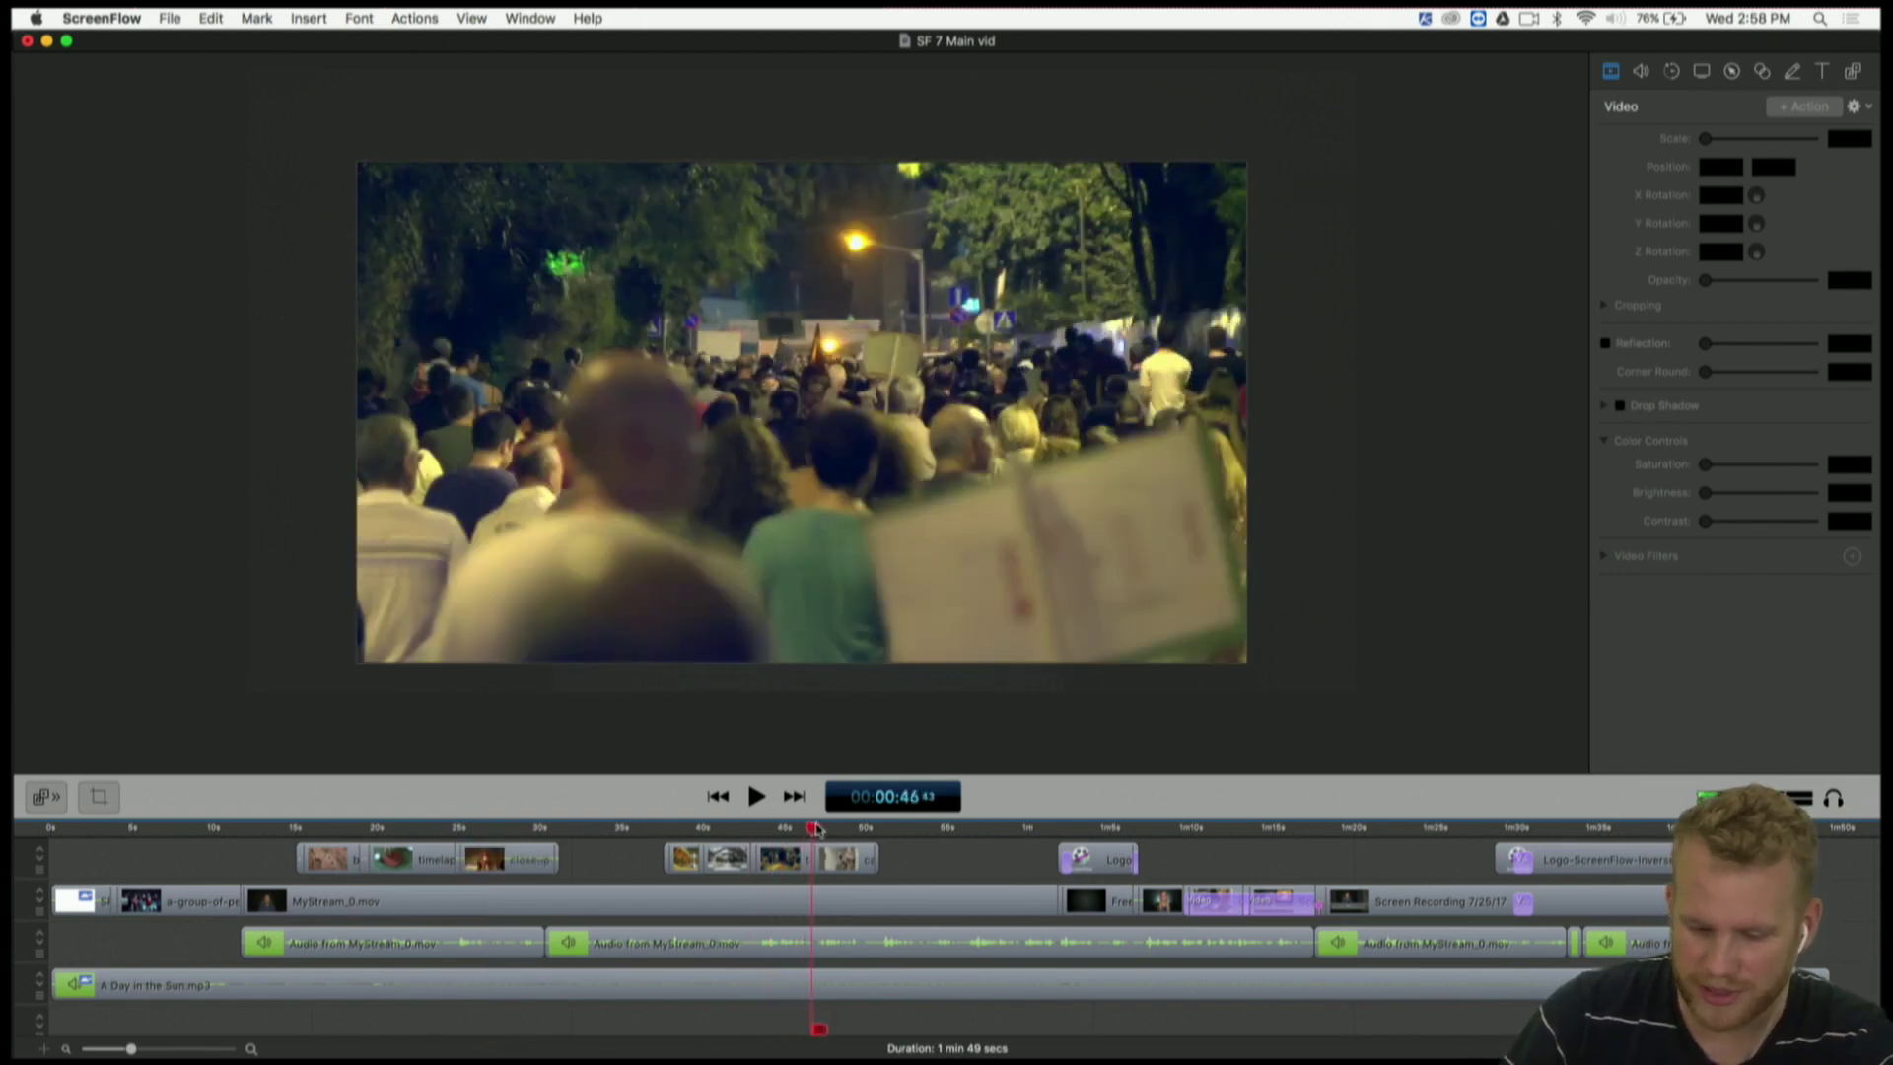
pyautogui.click(1106, 828)
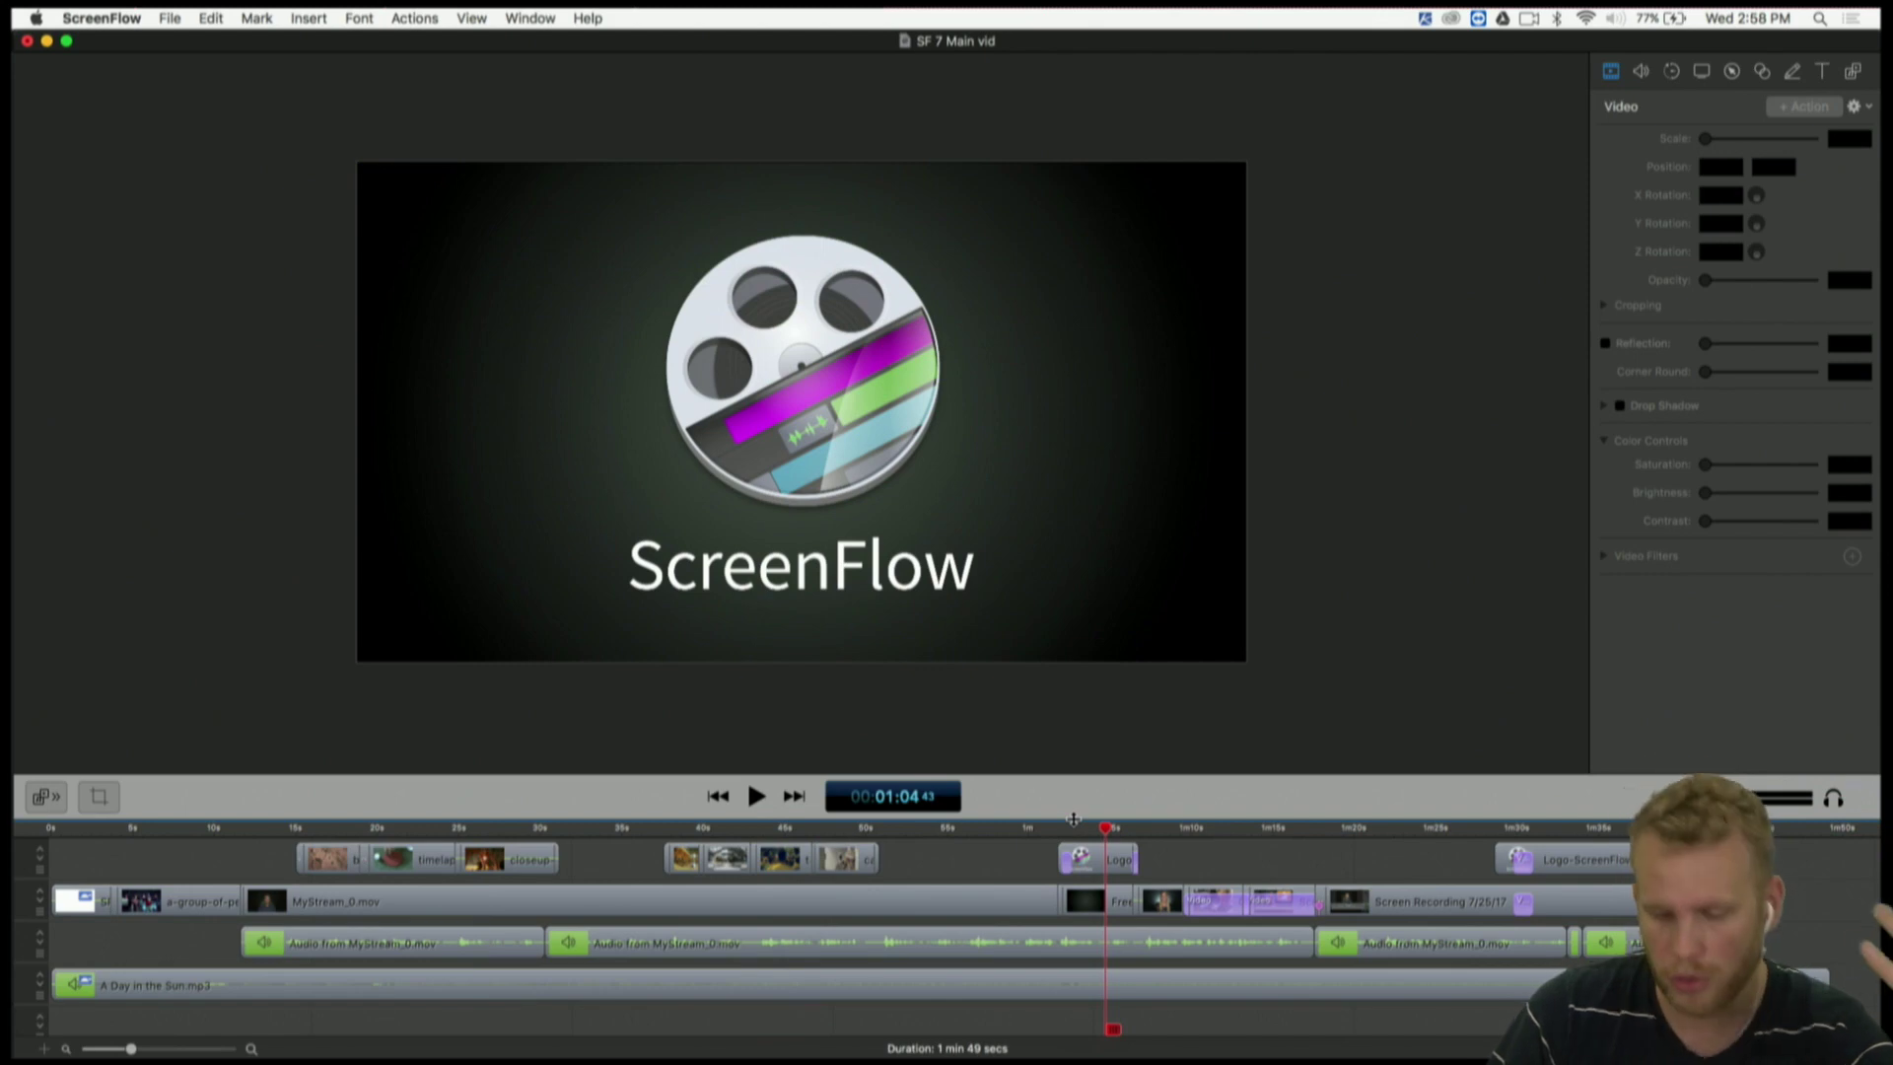
pyautogui.moveTo(1207, 827); pyautogui.dragTo(1292, 824)
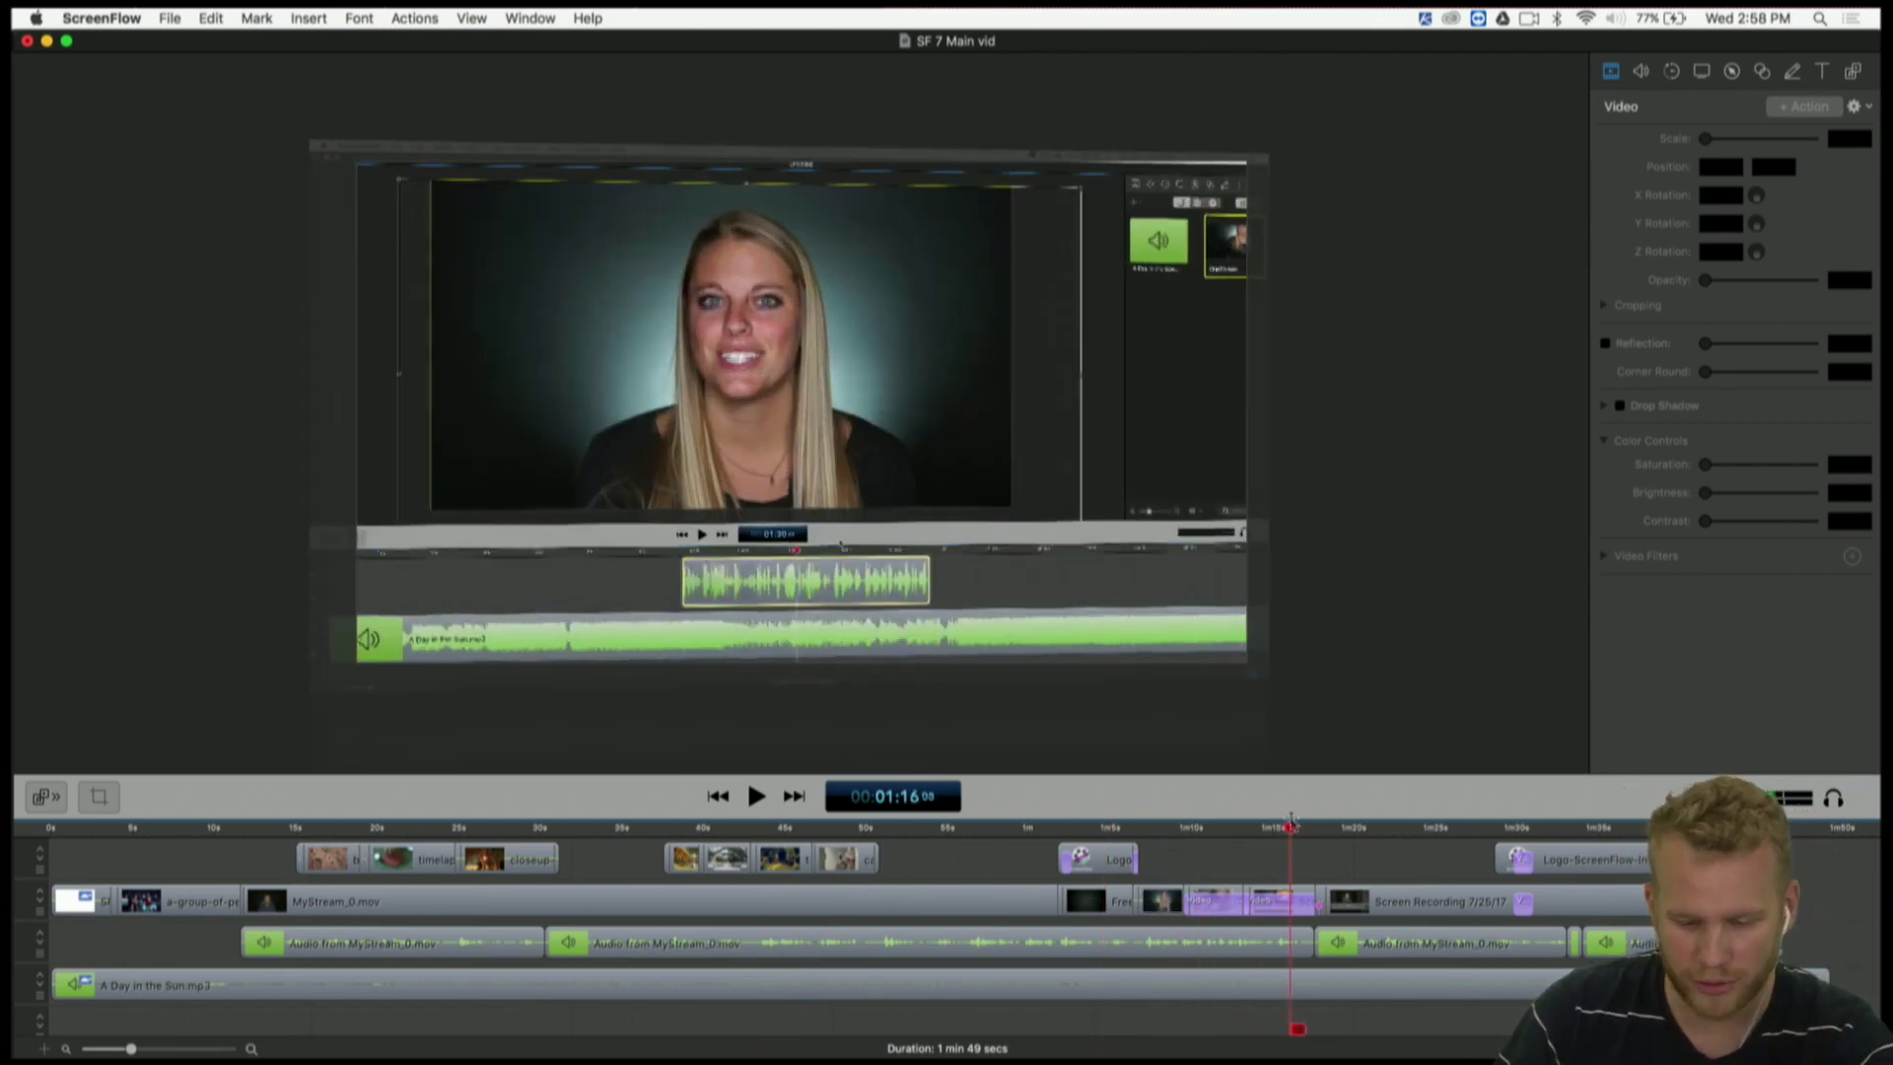
pyautogui.click(1360, 828)
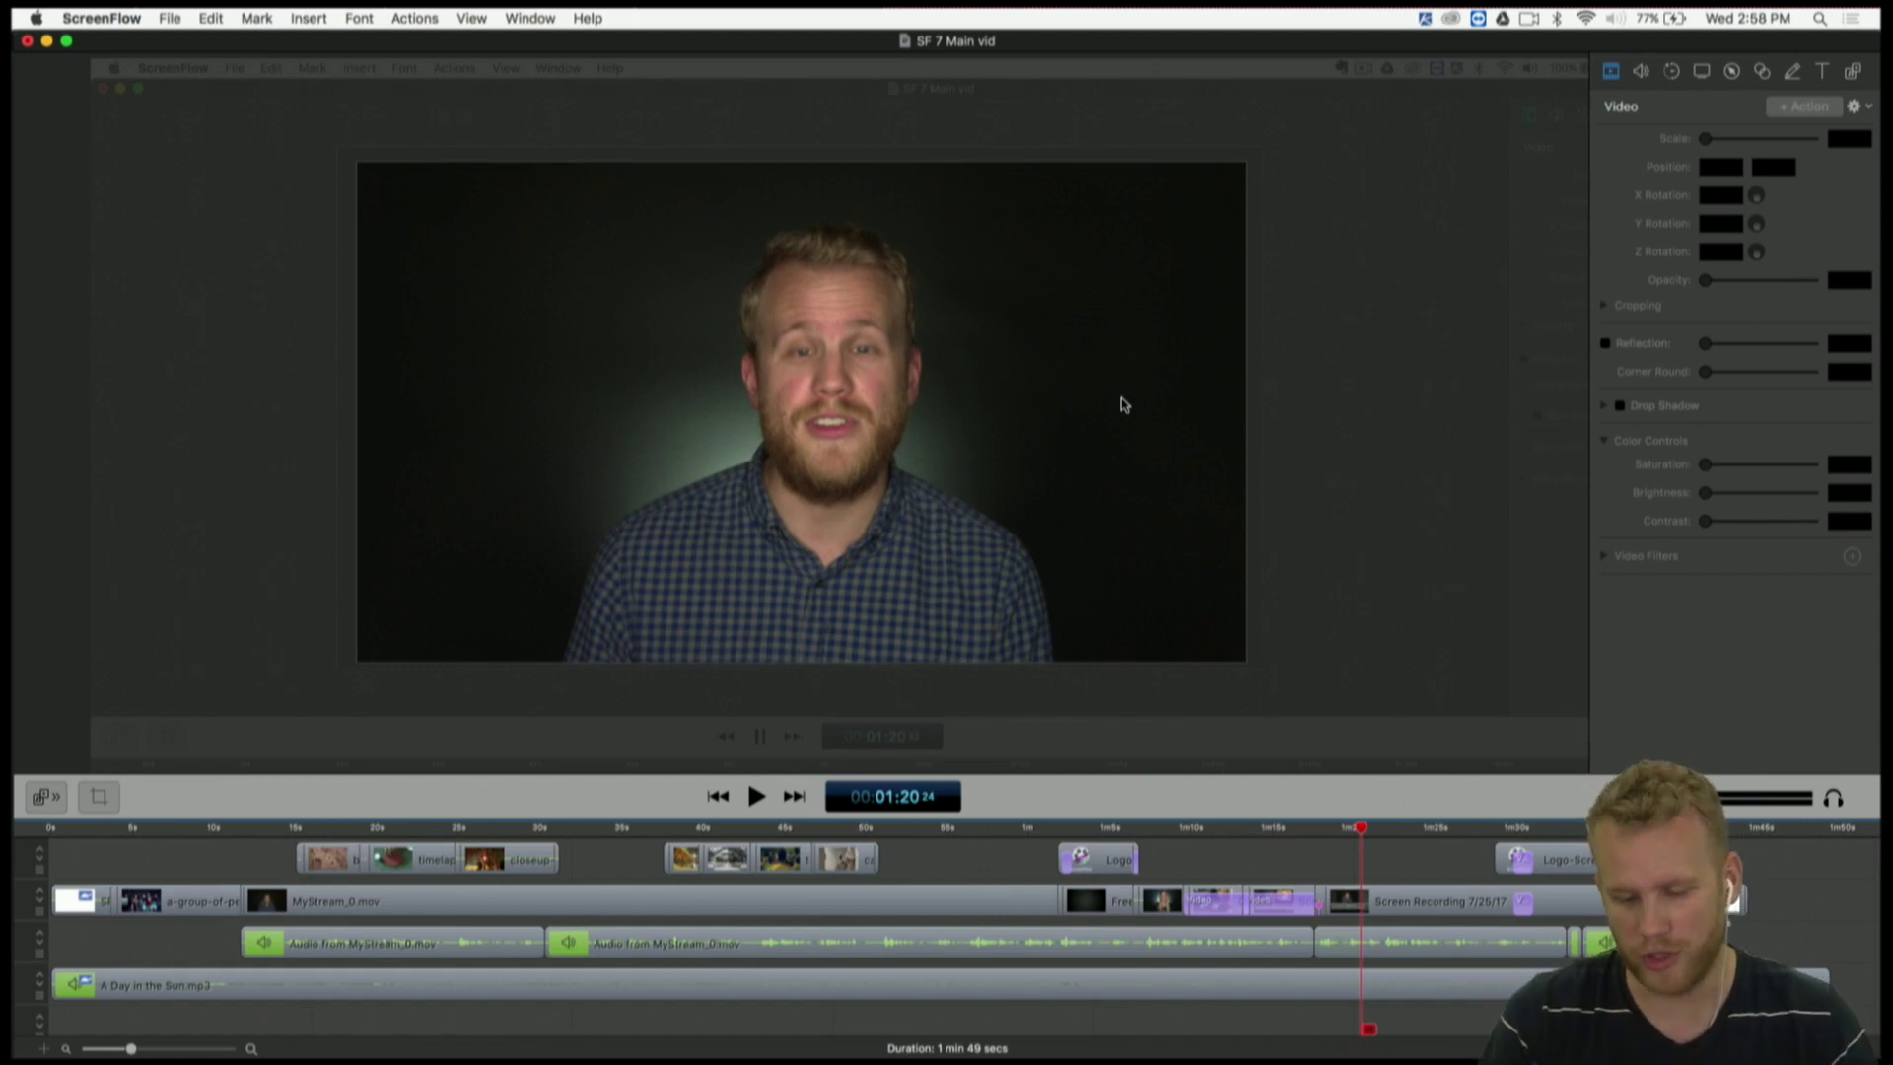
pyautogui.click(1523, 829)
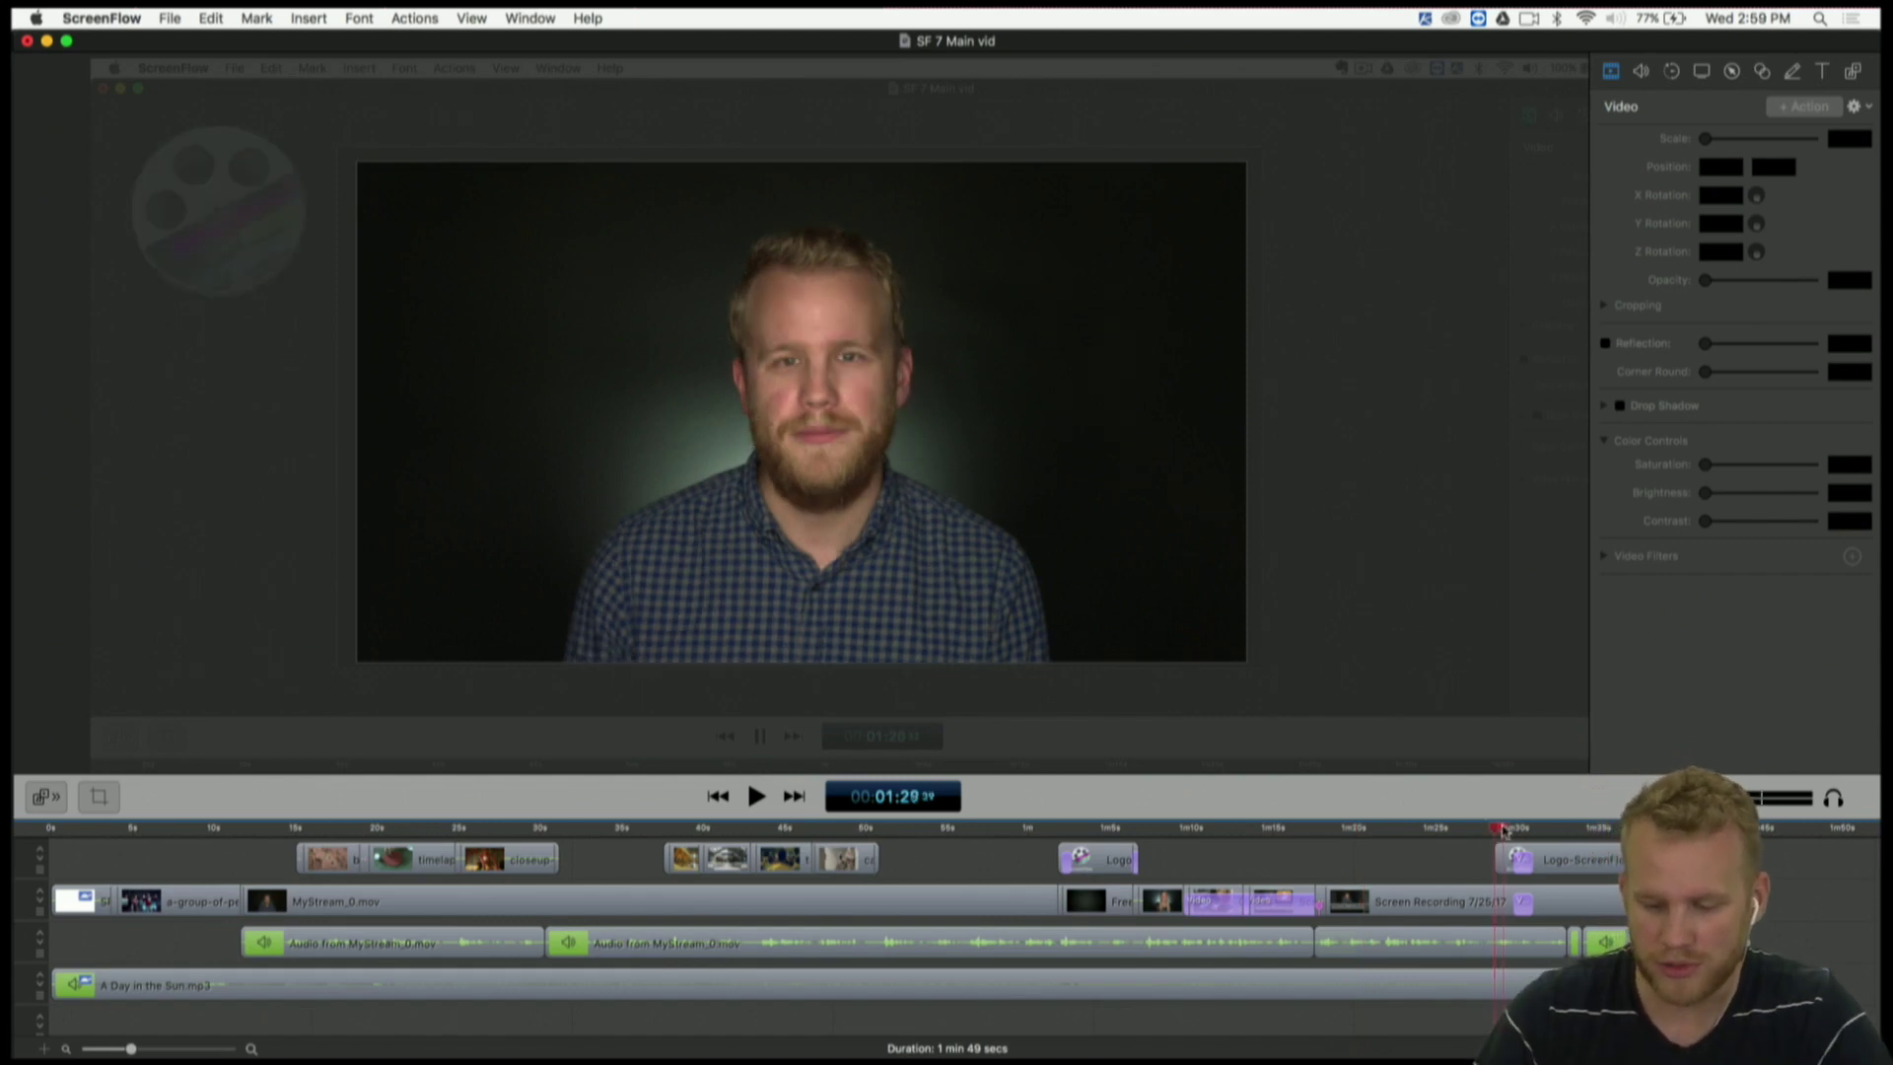
pyautogui.moveTo(1523, 828); pyautogui.dragTo(1723, 828)
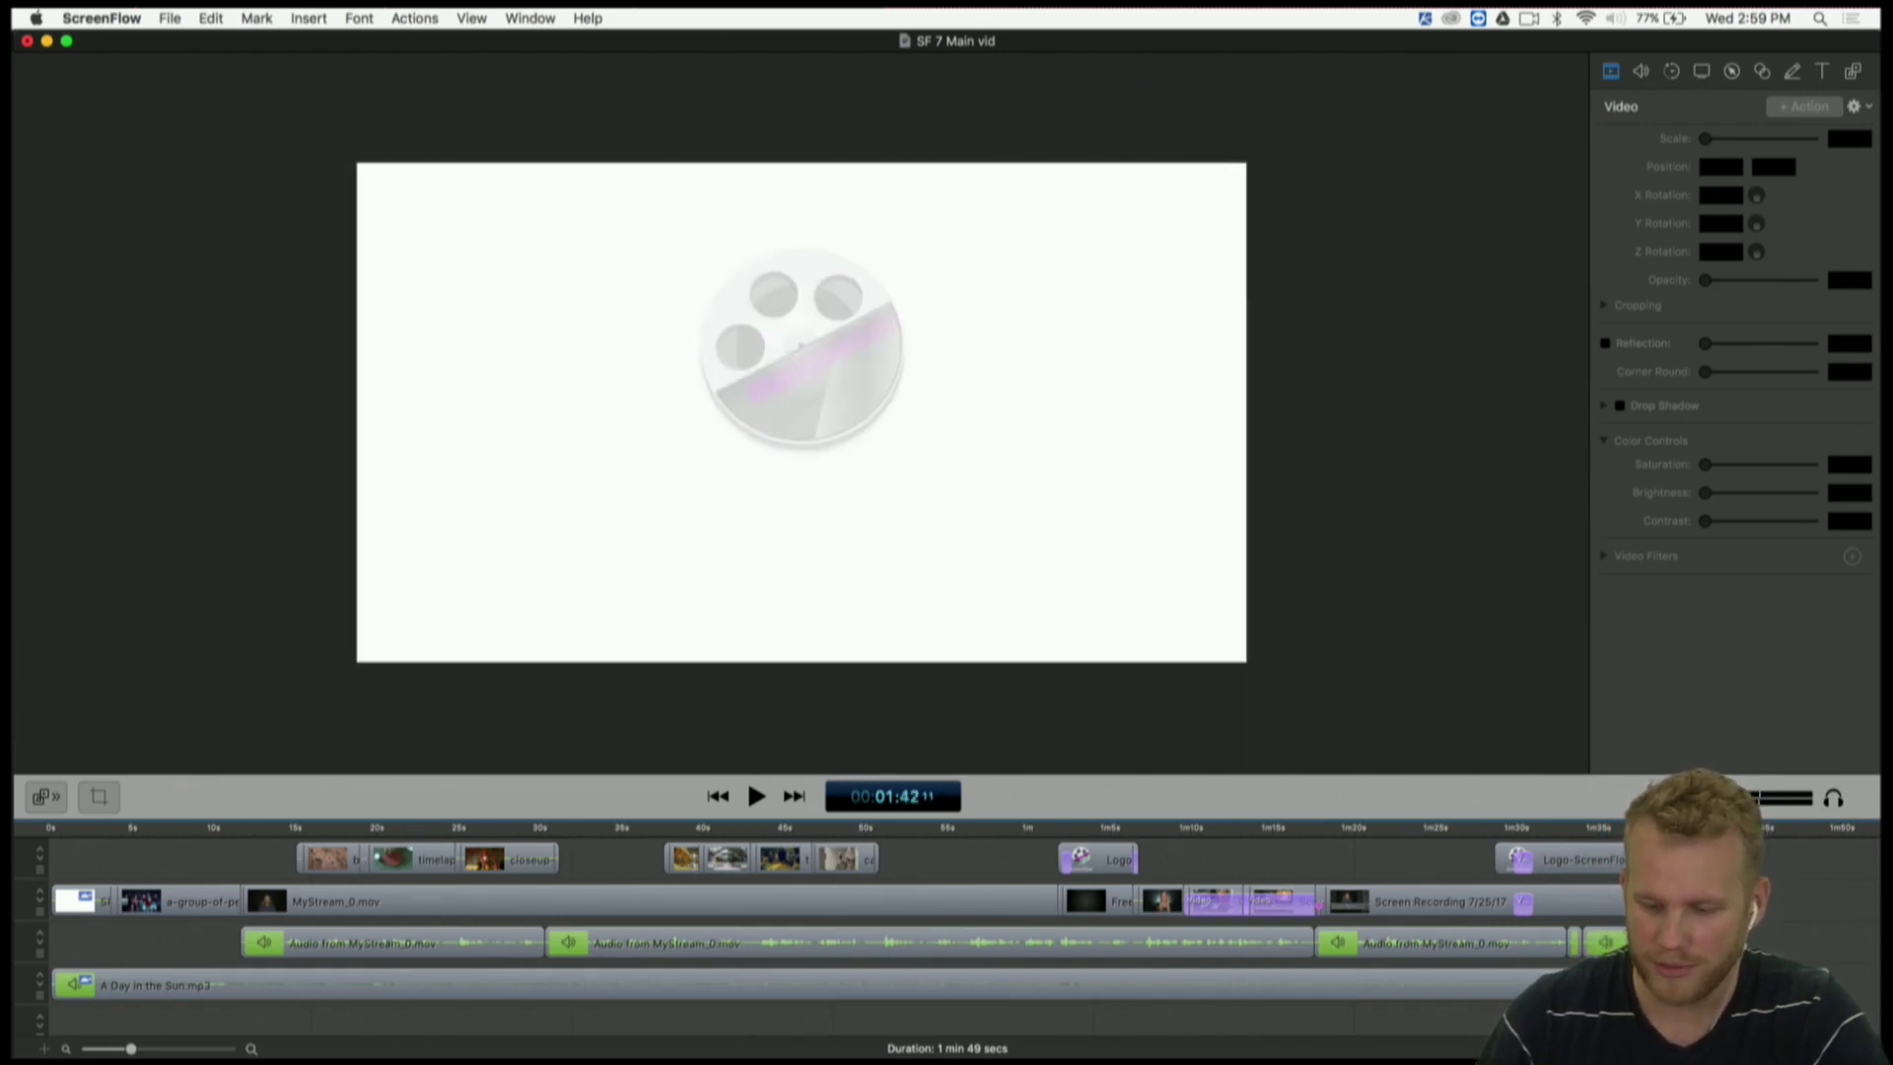
# - Play the closing logo, delete the surplus section at the end of the timeline, and finish playback at about 1:44
pyautogui.press('space')
pyautogui.press('space')
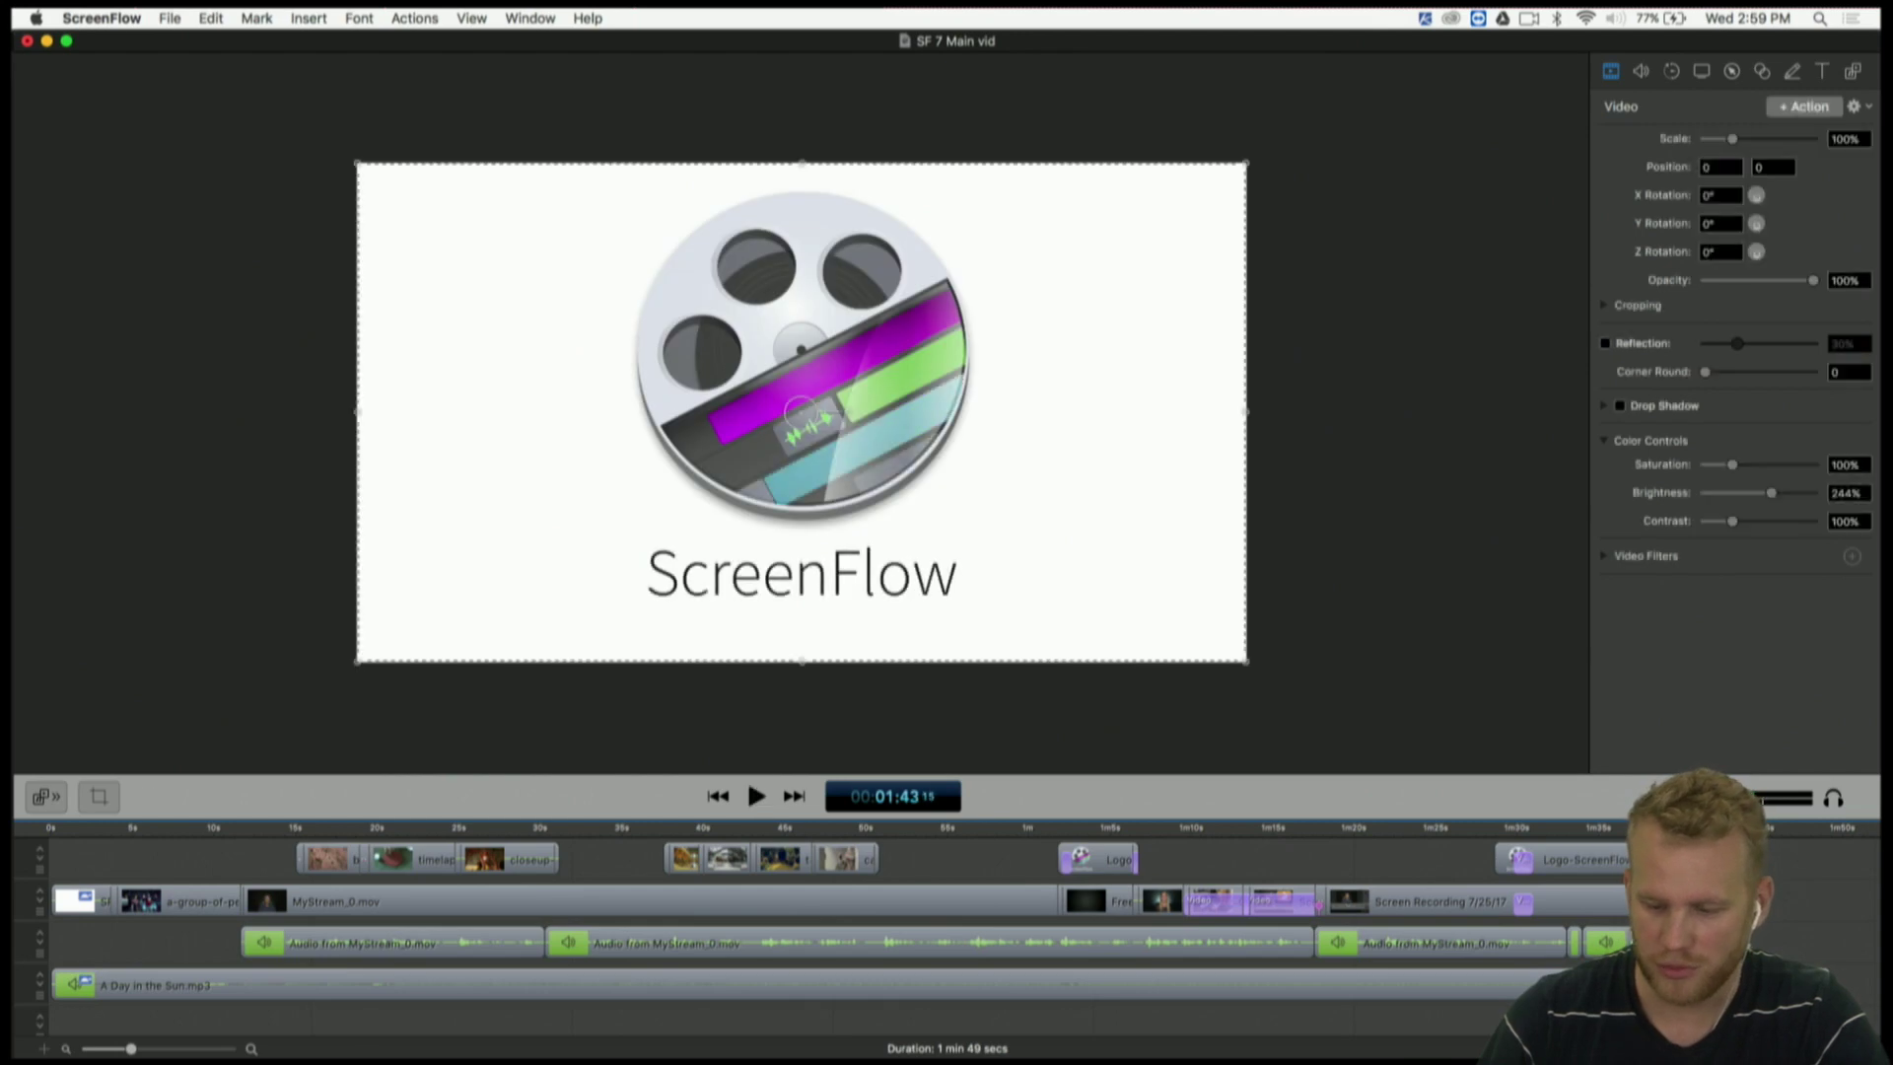
pyautogui.press('Delete')
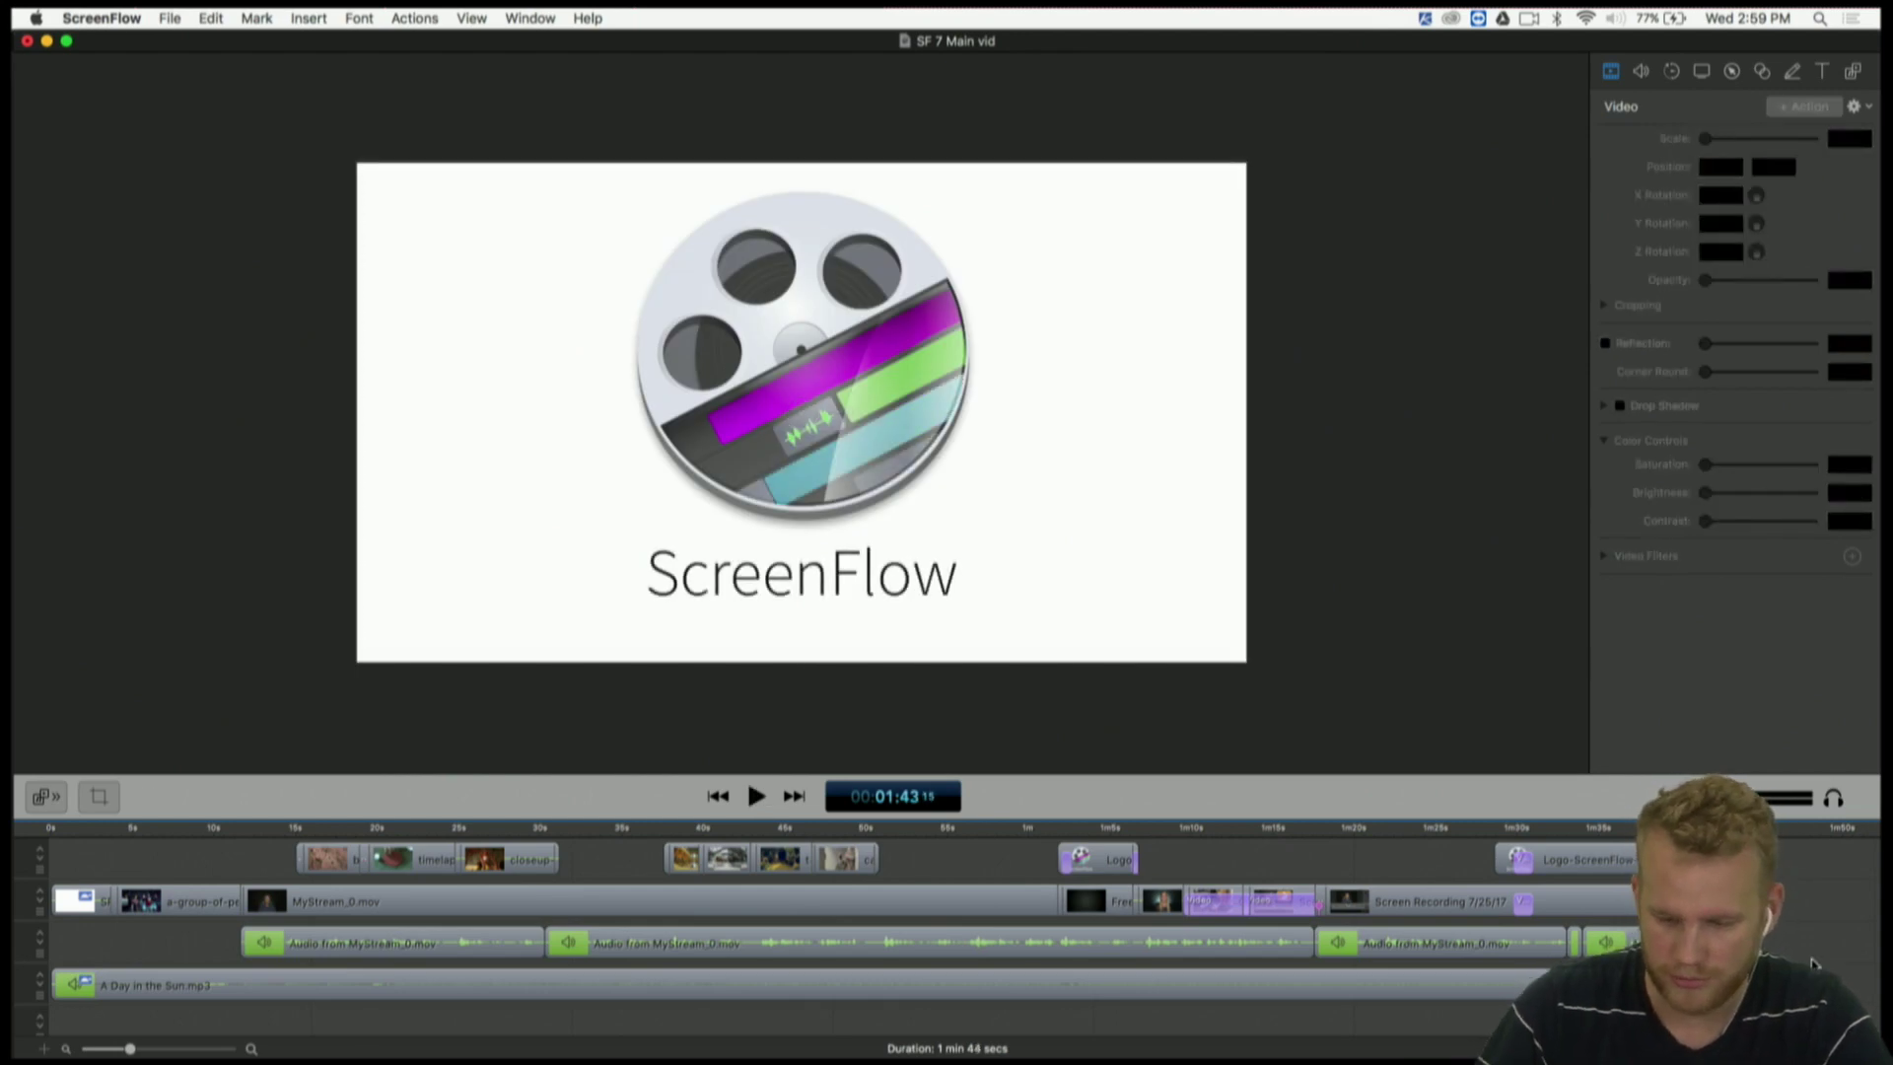
pyautogui.press('space')
pyautogui.press('space')
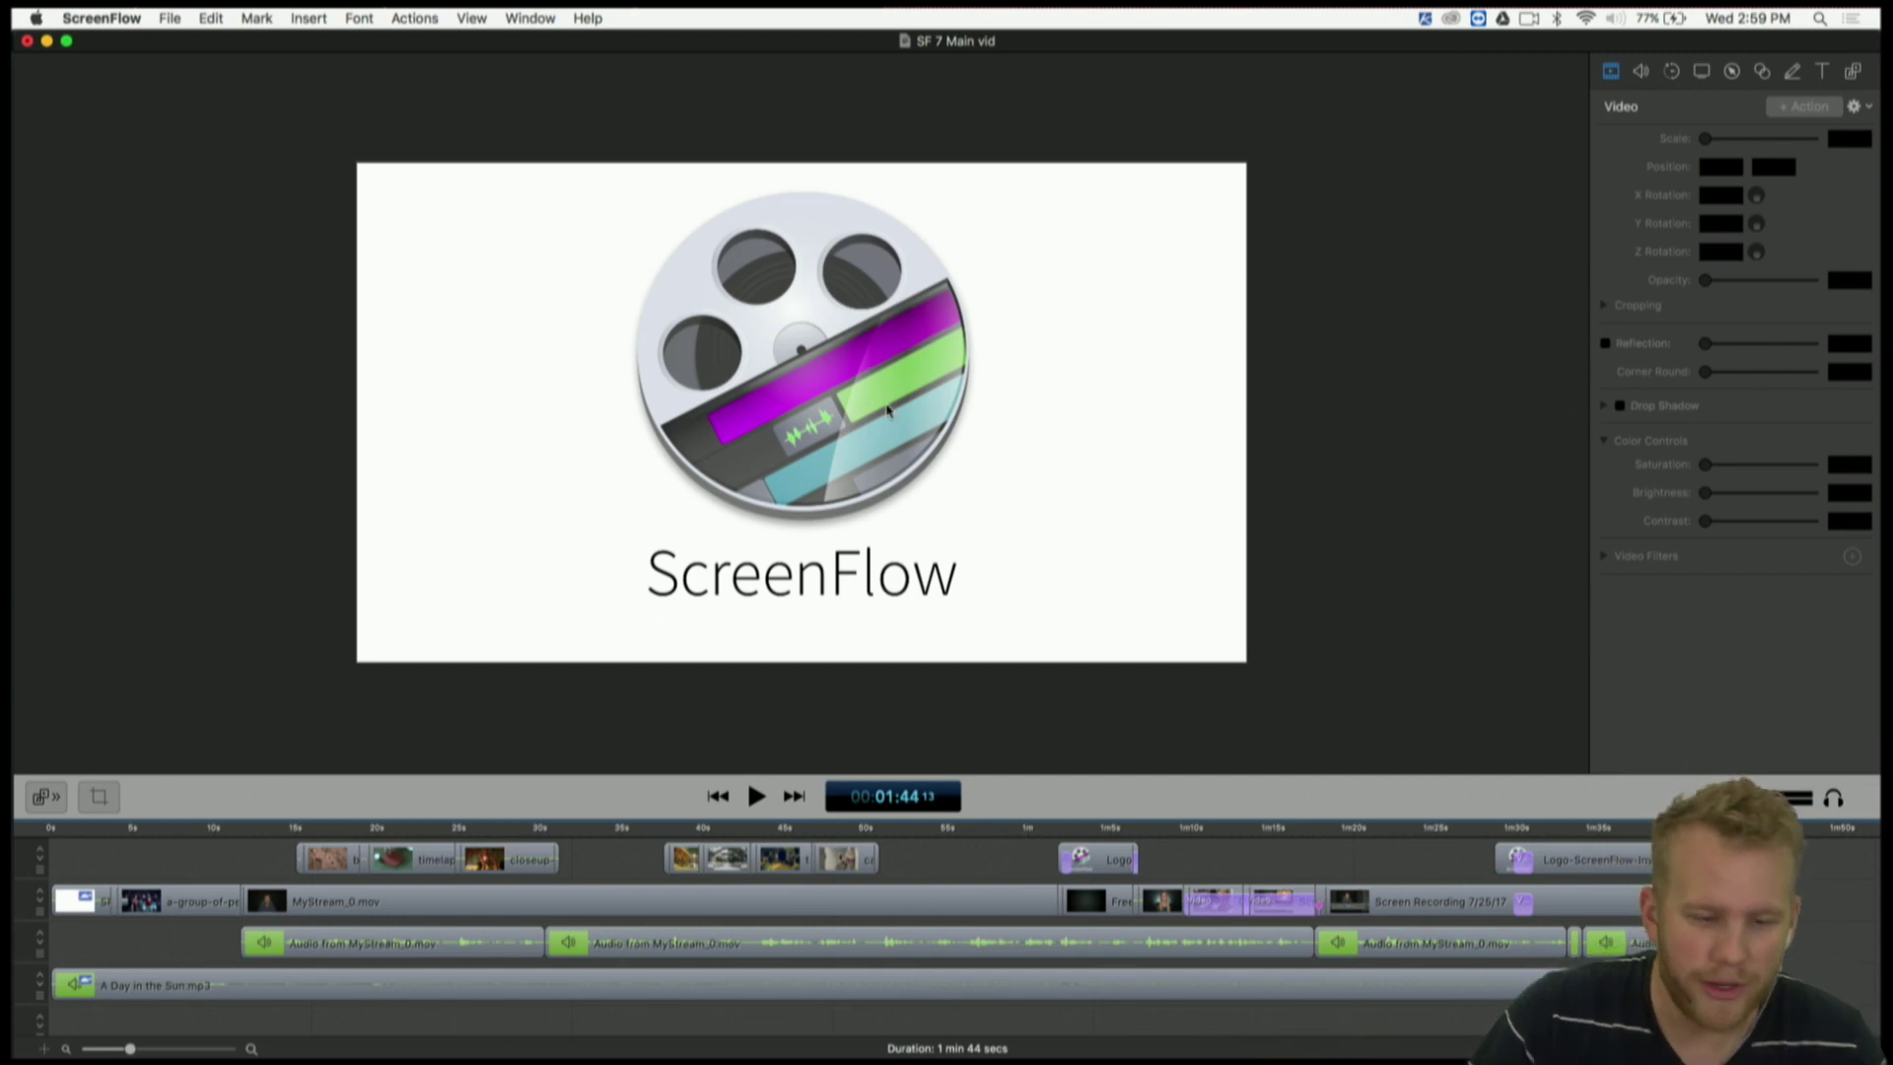
# - Open the export settings for Main Vid.mp4 to review the preset and resolution options, and cancel without exporting
pyautogui.click(169, 17)
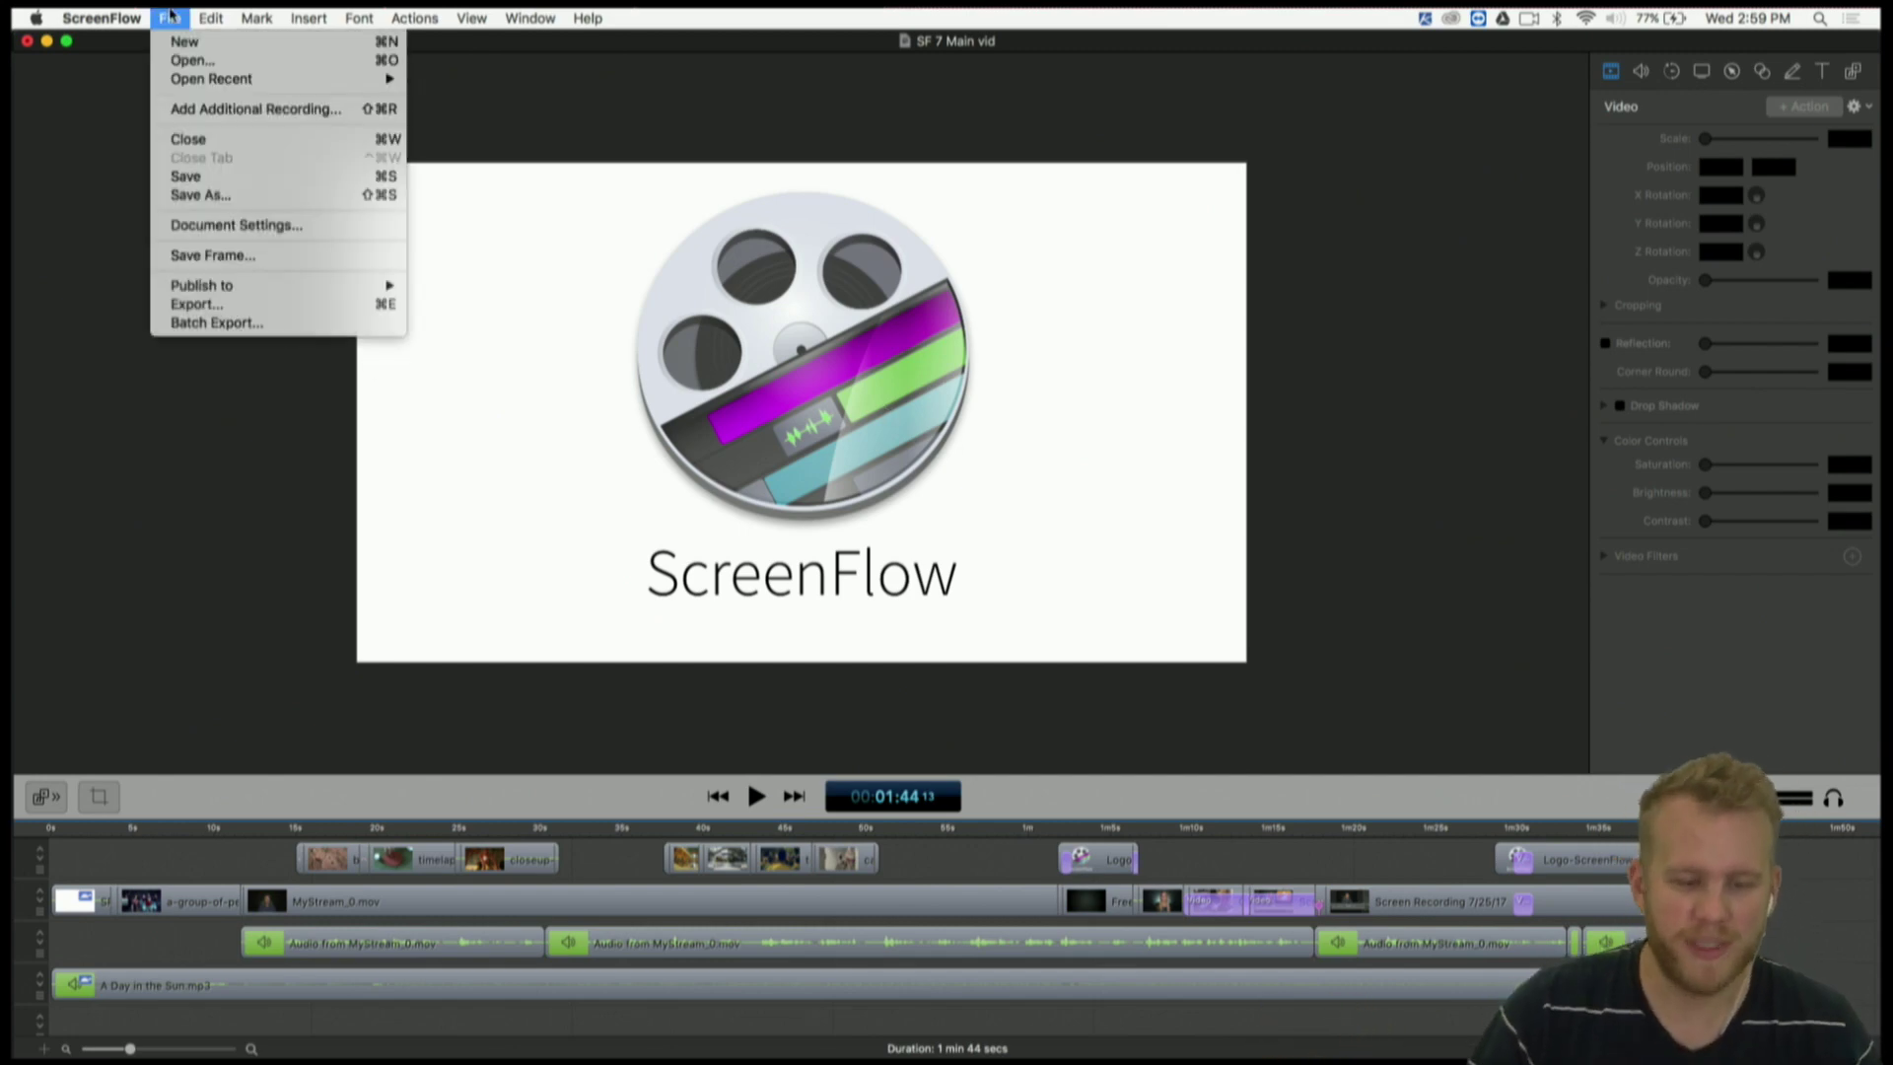
pyautogui.click(256, 303)
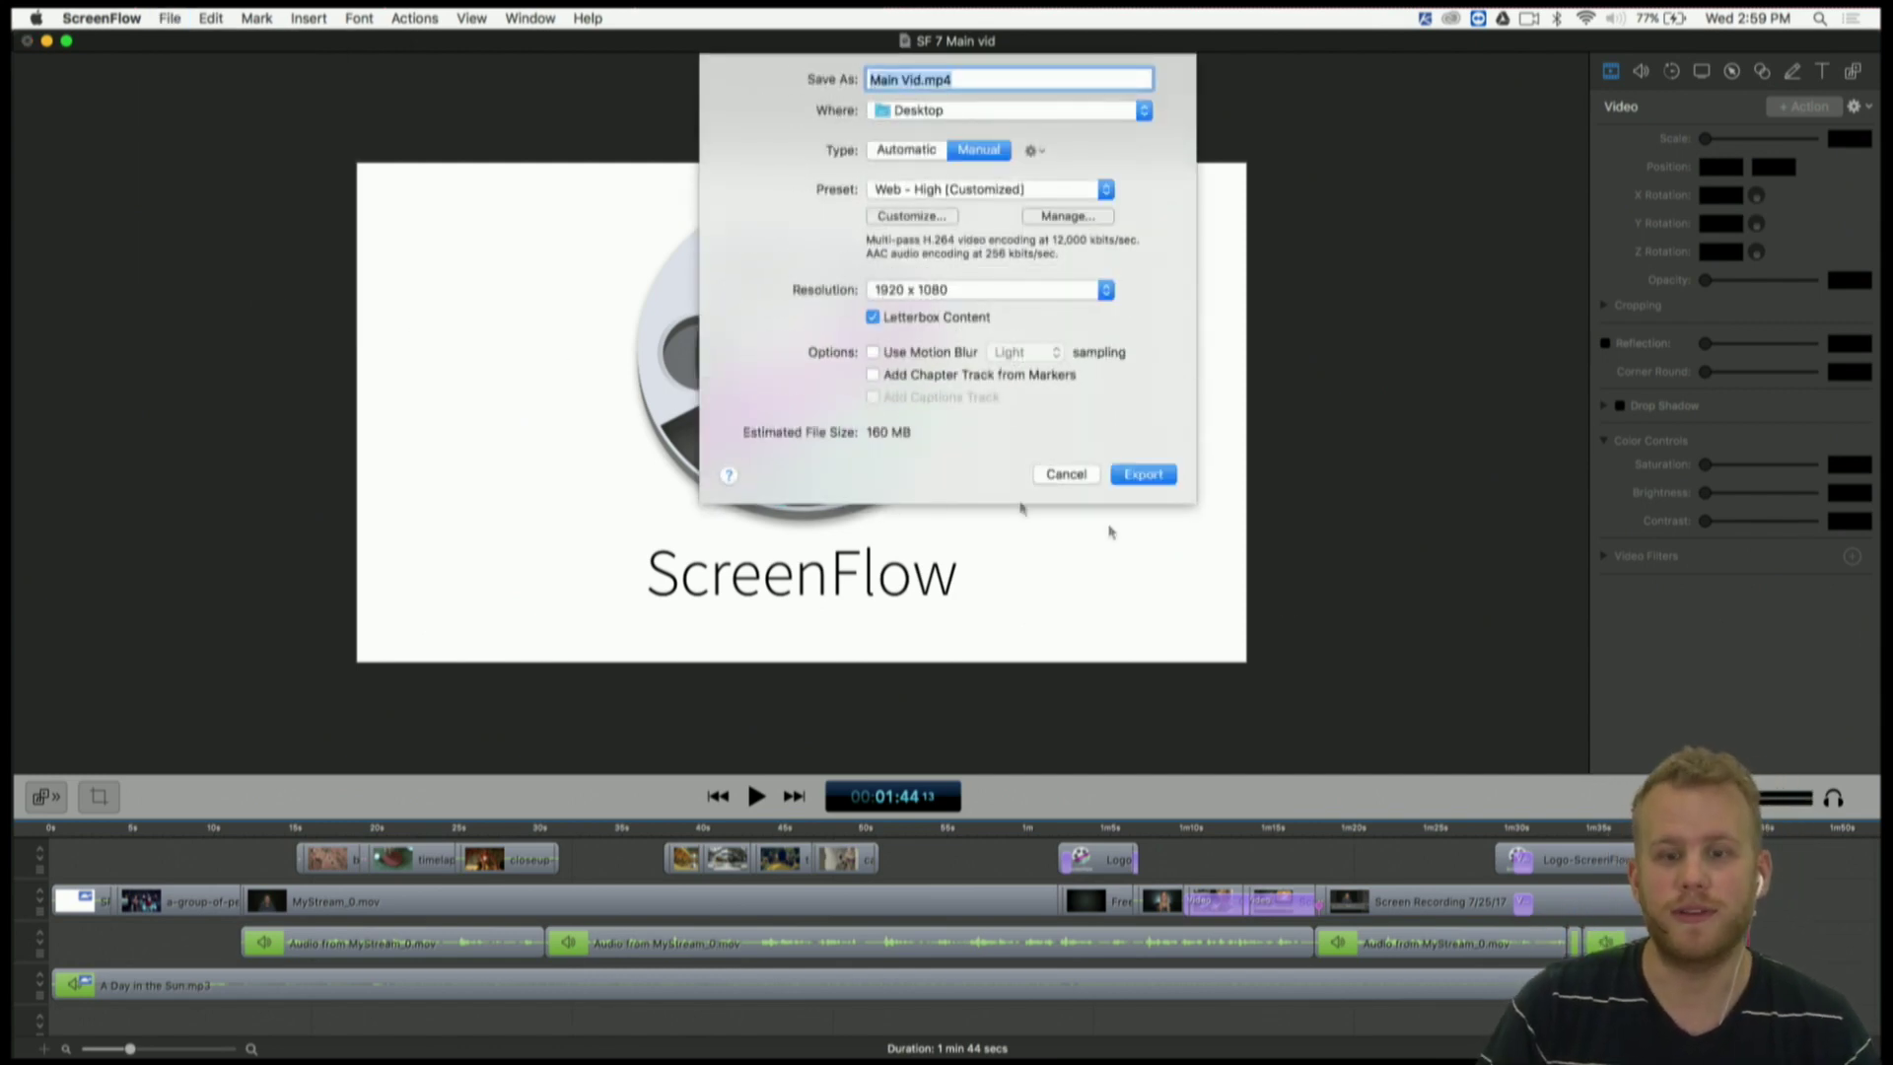
pyautogui.click(1071, 477)
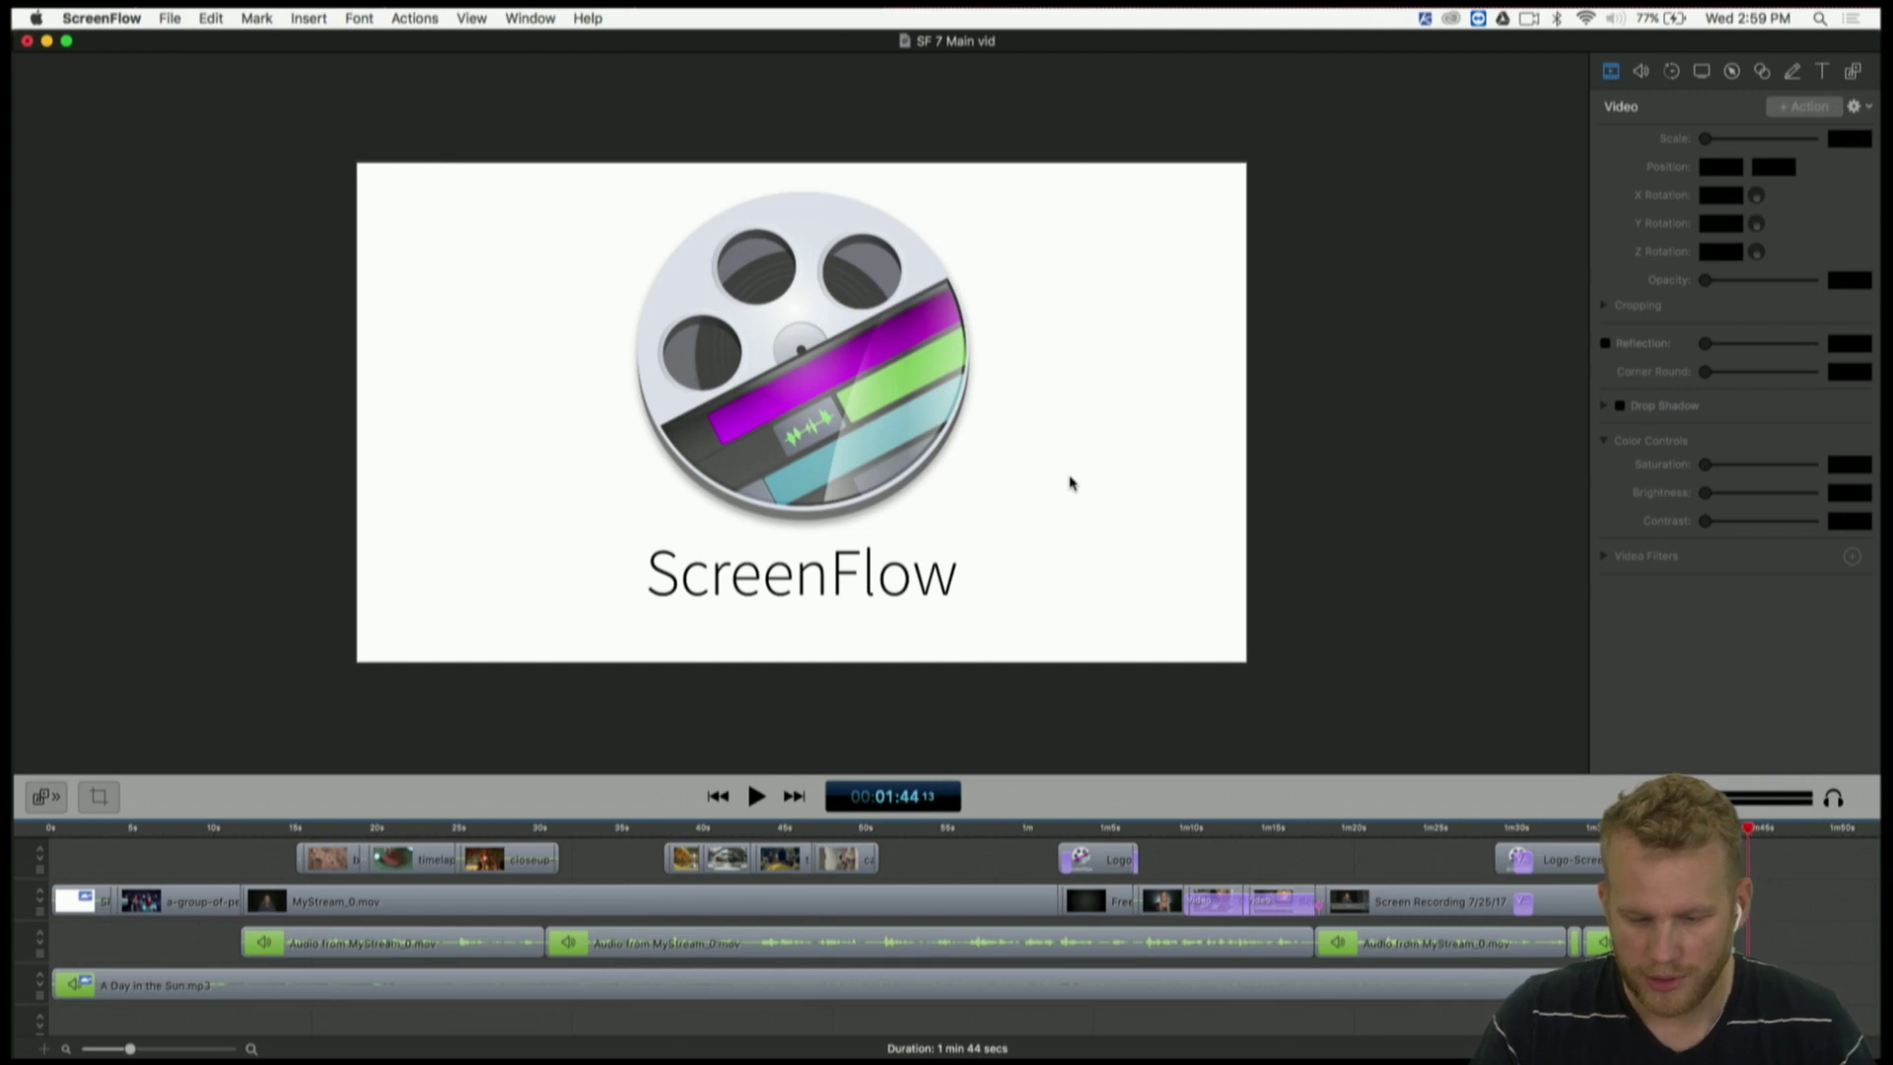
# - Turn off the Noise Reduction video filter on the MyStream_0.mov clip and examine the presenter's face enlarged at about 0:35
pyautogui.click(632, 826)
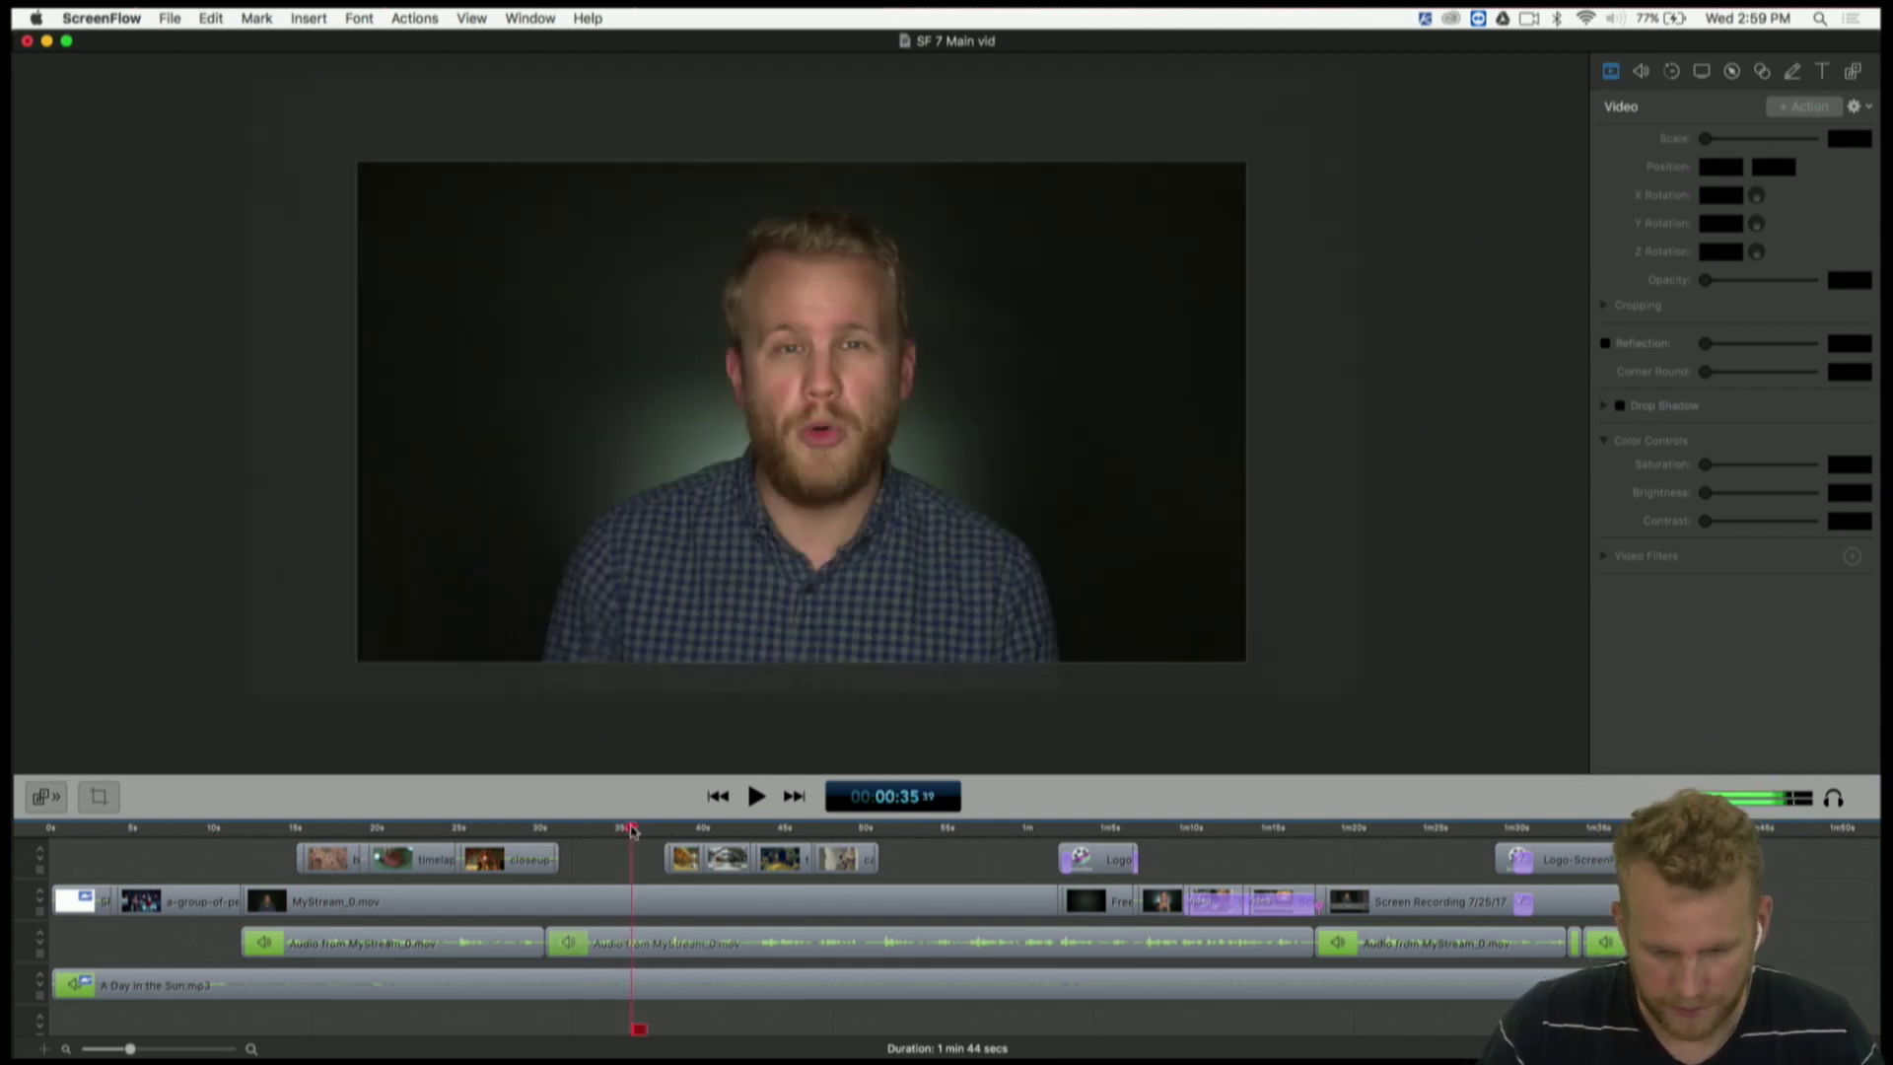
pyautogui.scroll(3, 1003, 440)
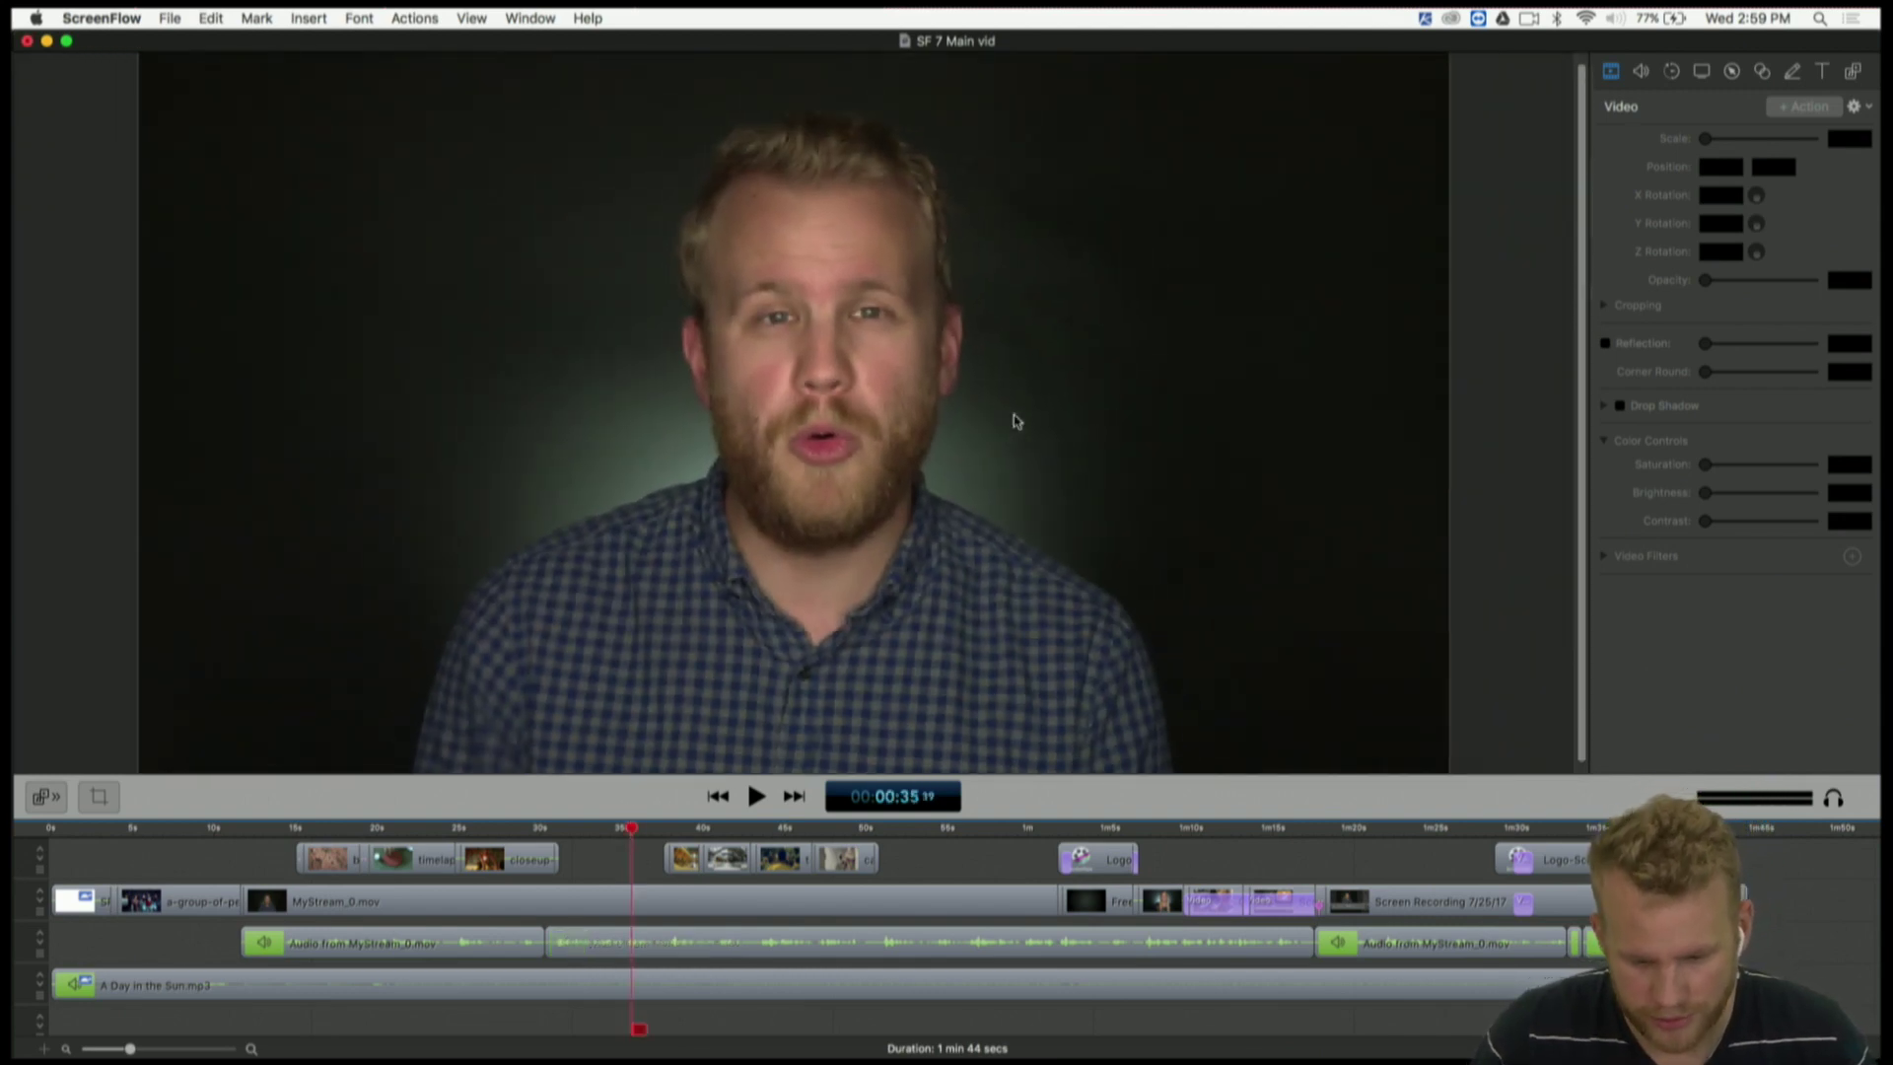
pyautogui.click(620, 895)
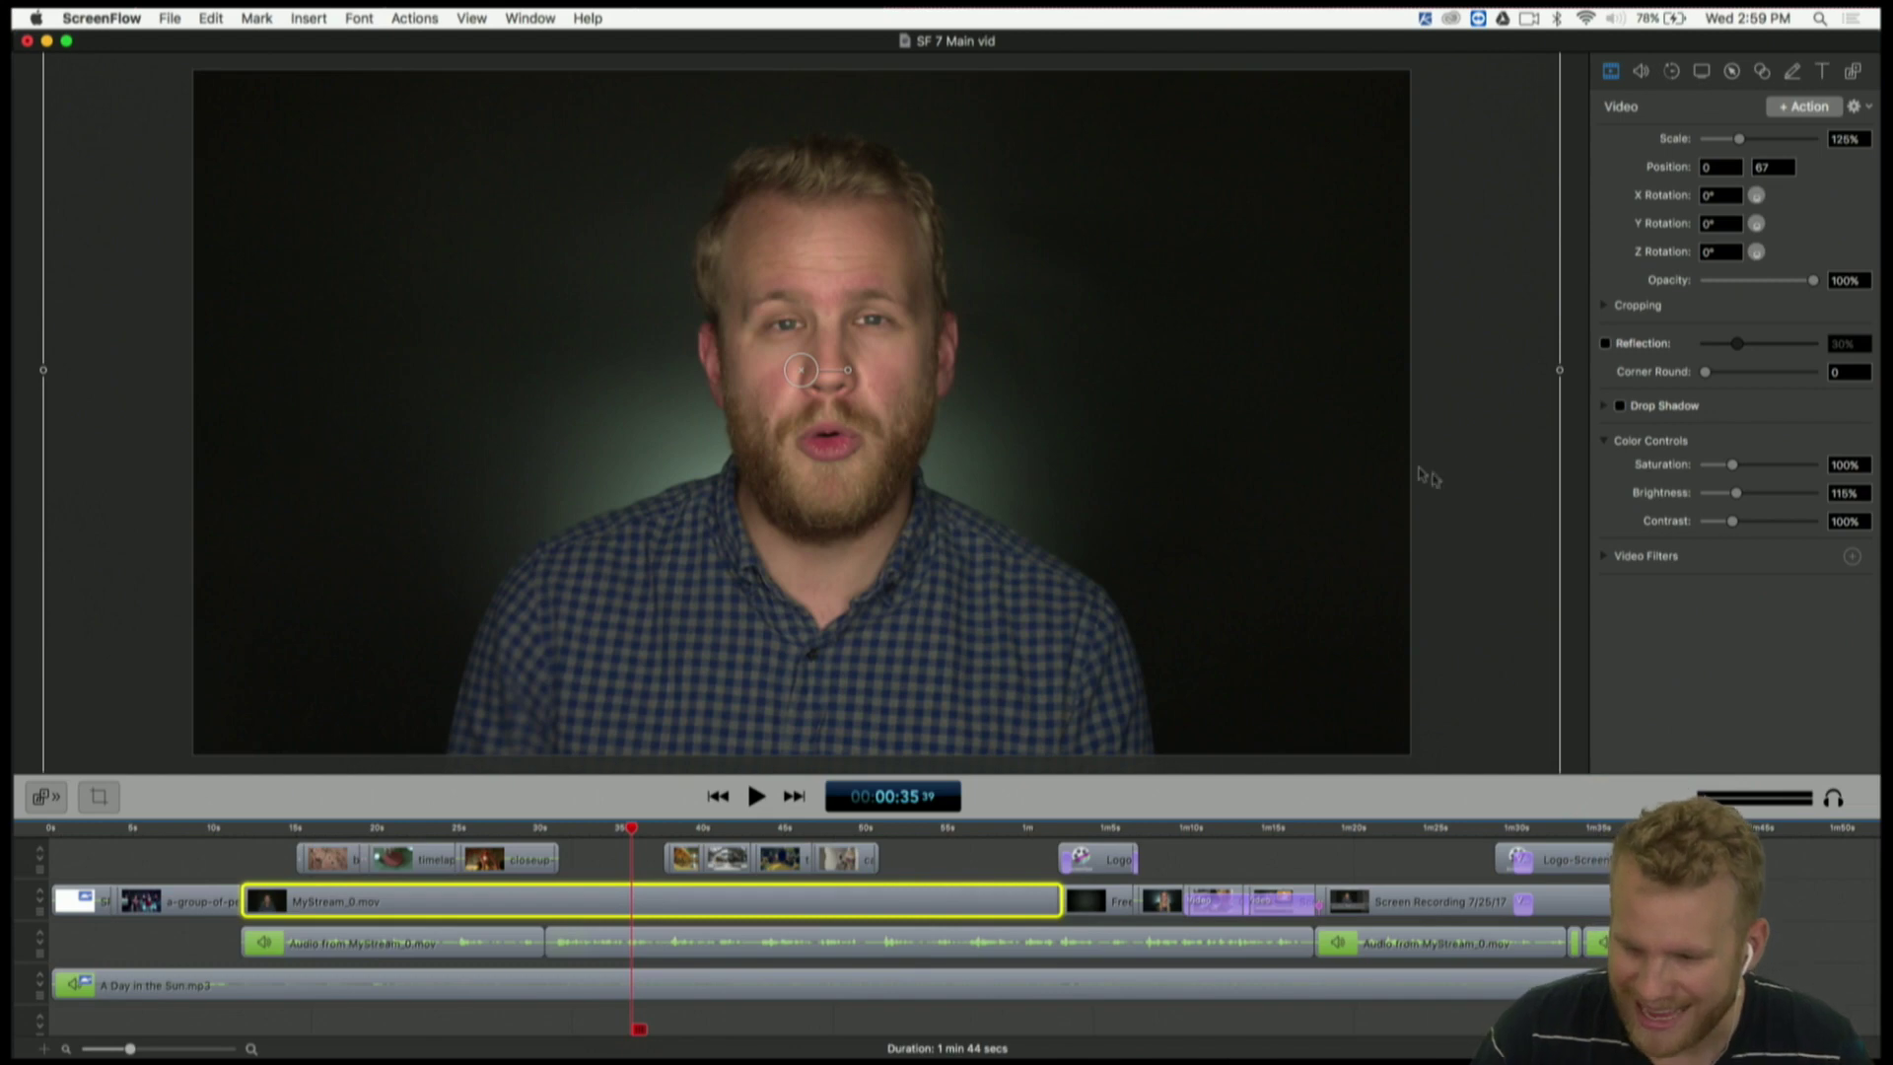
pyautogui.click(1604, 558)
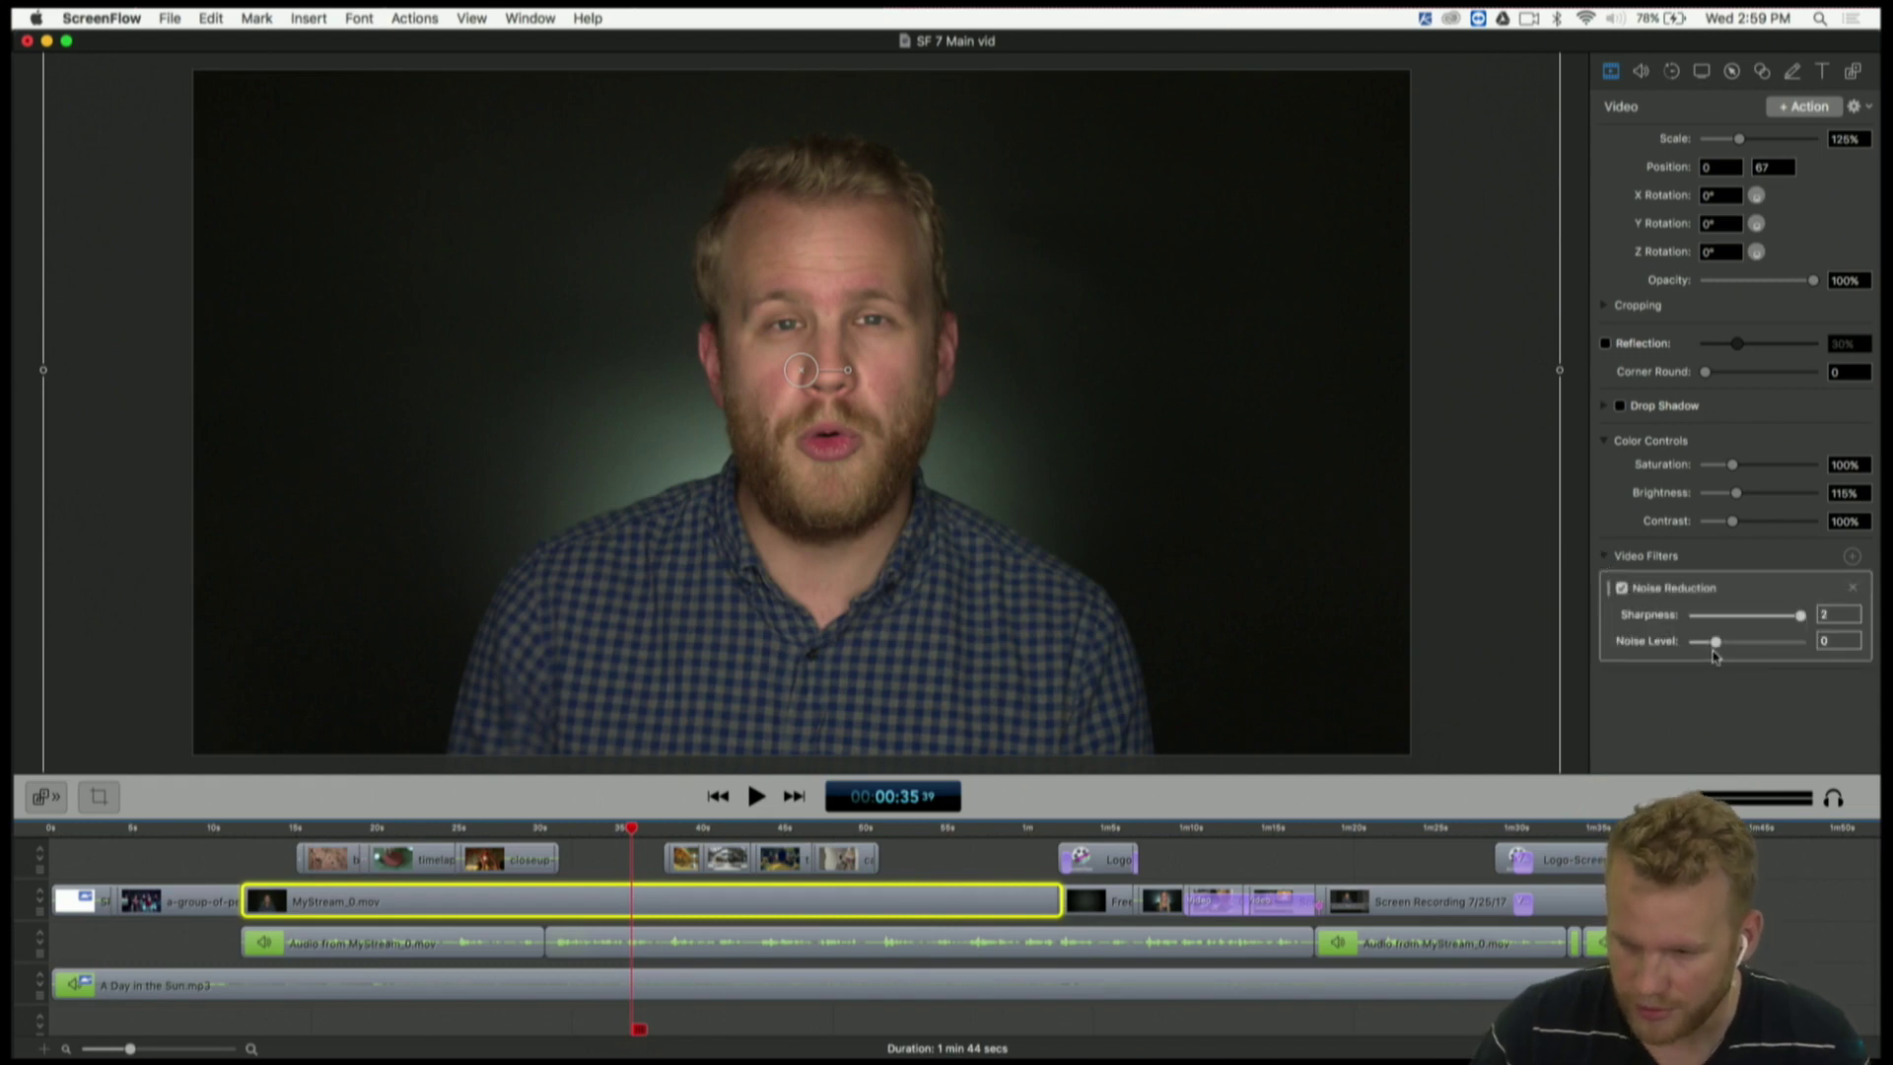
pyautogui.click(1622, 589)
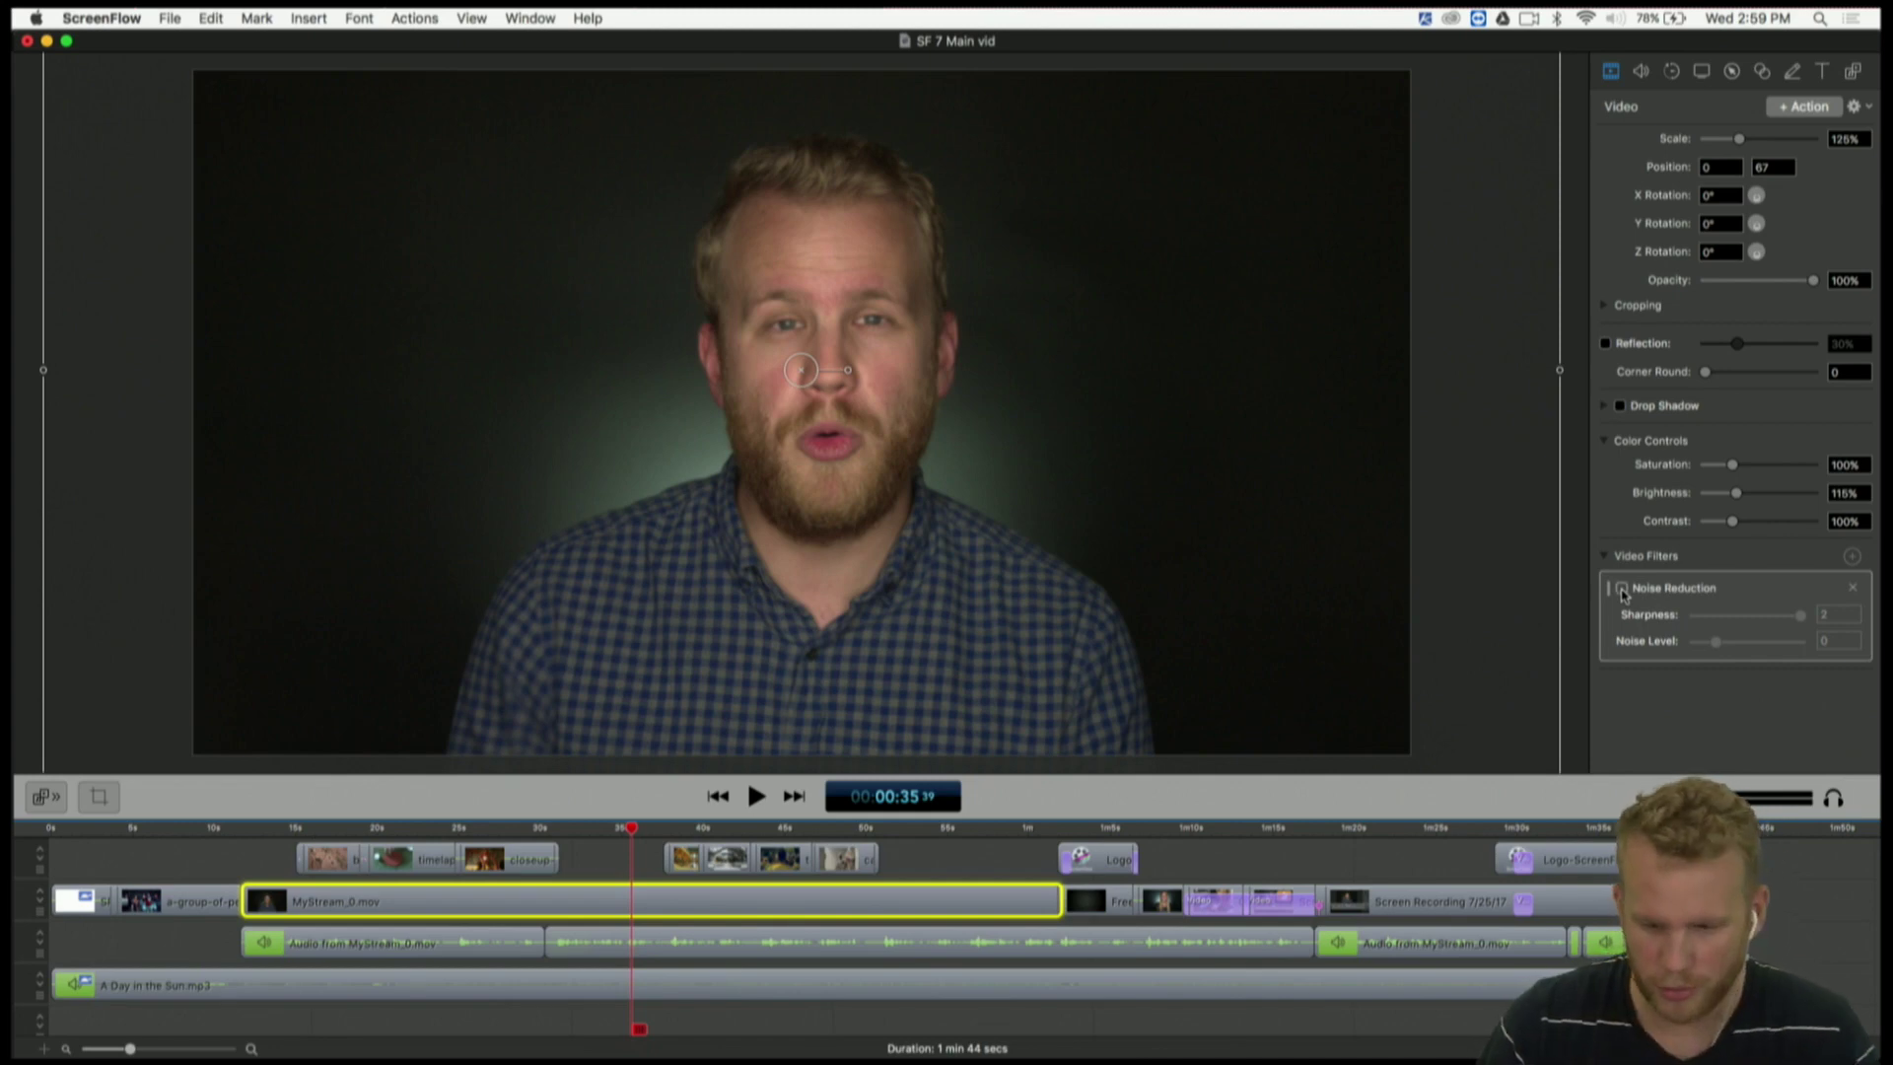
pyautogui.scroll(5, 1324, 445)
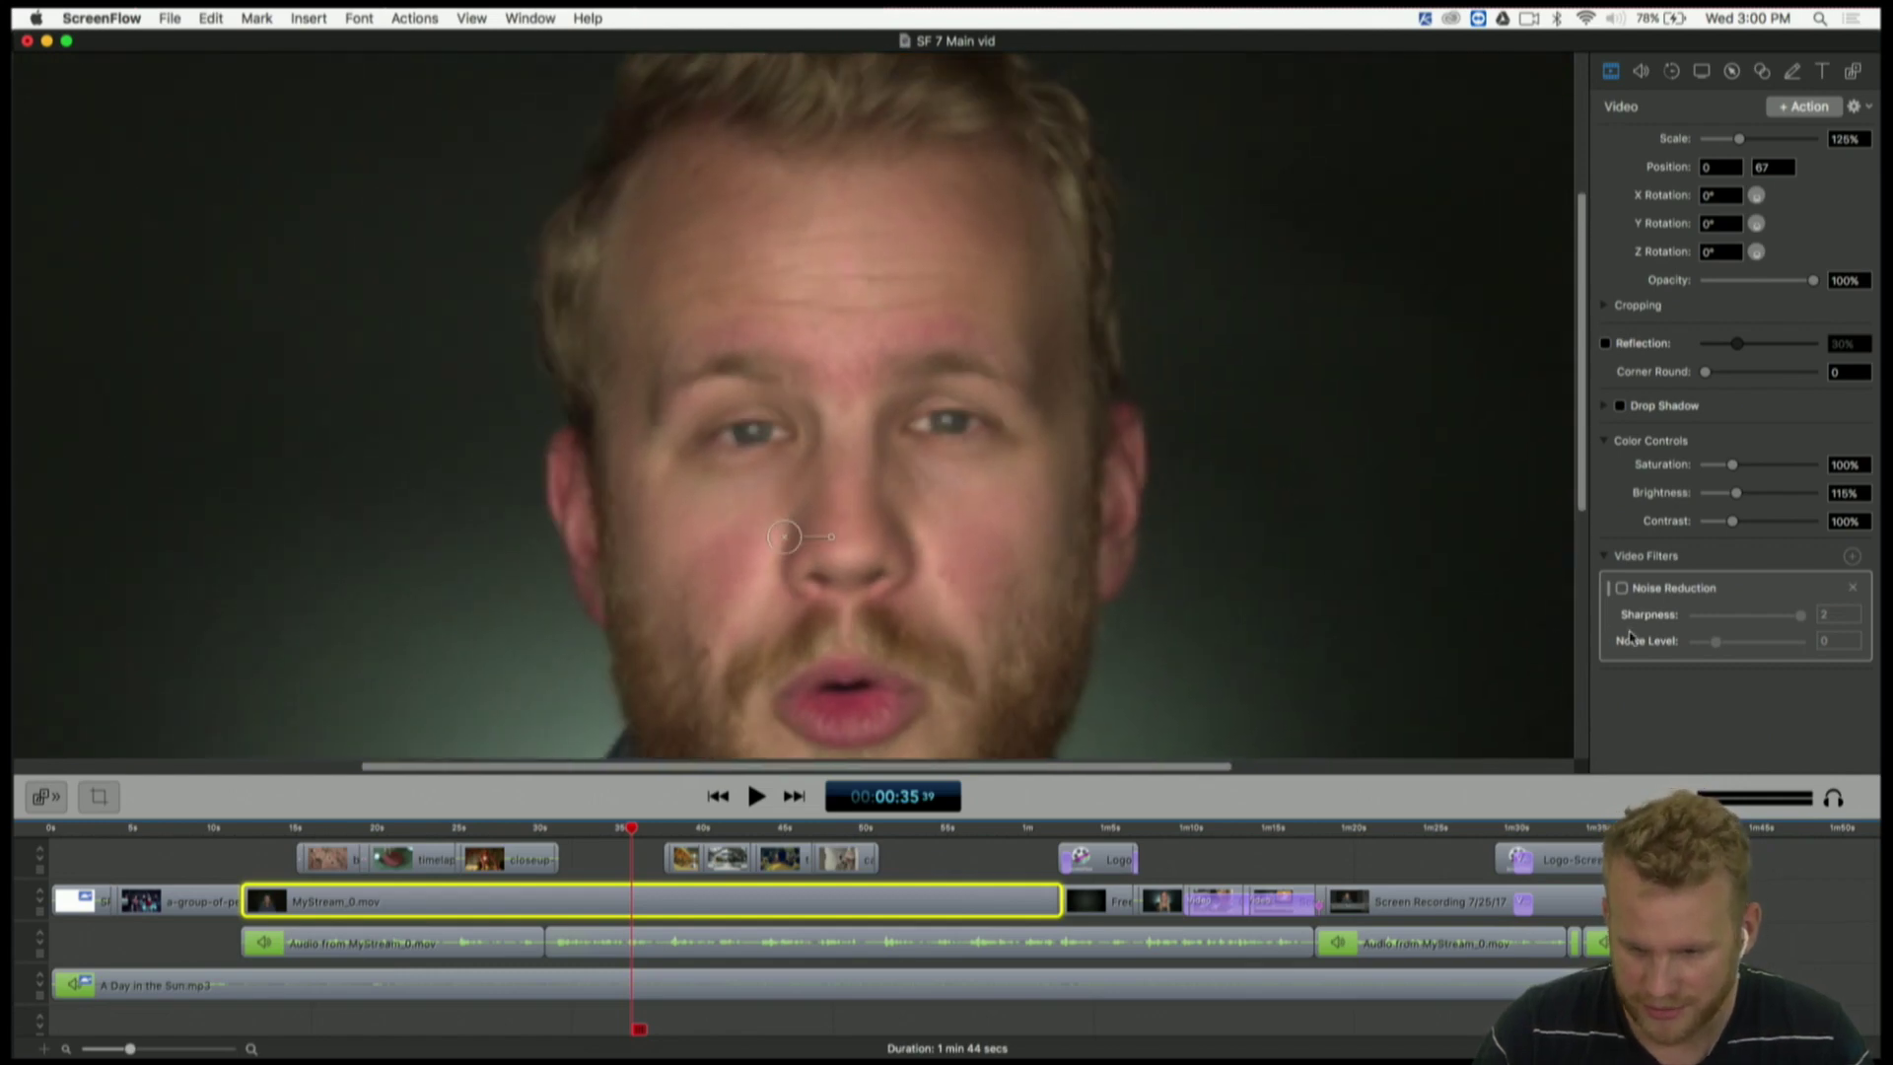
# - Toggle the Noise Reduction filter on the MyStream_0.mov clip repeatedly to compare the presenter's face at 0:35, and leave the filter on
pyautogui.click(1622, 589)
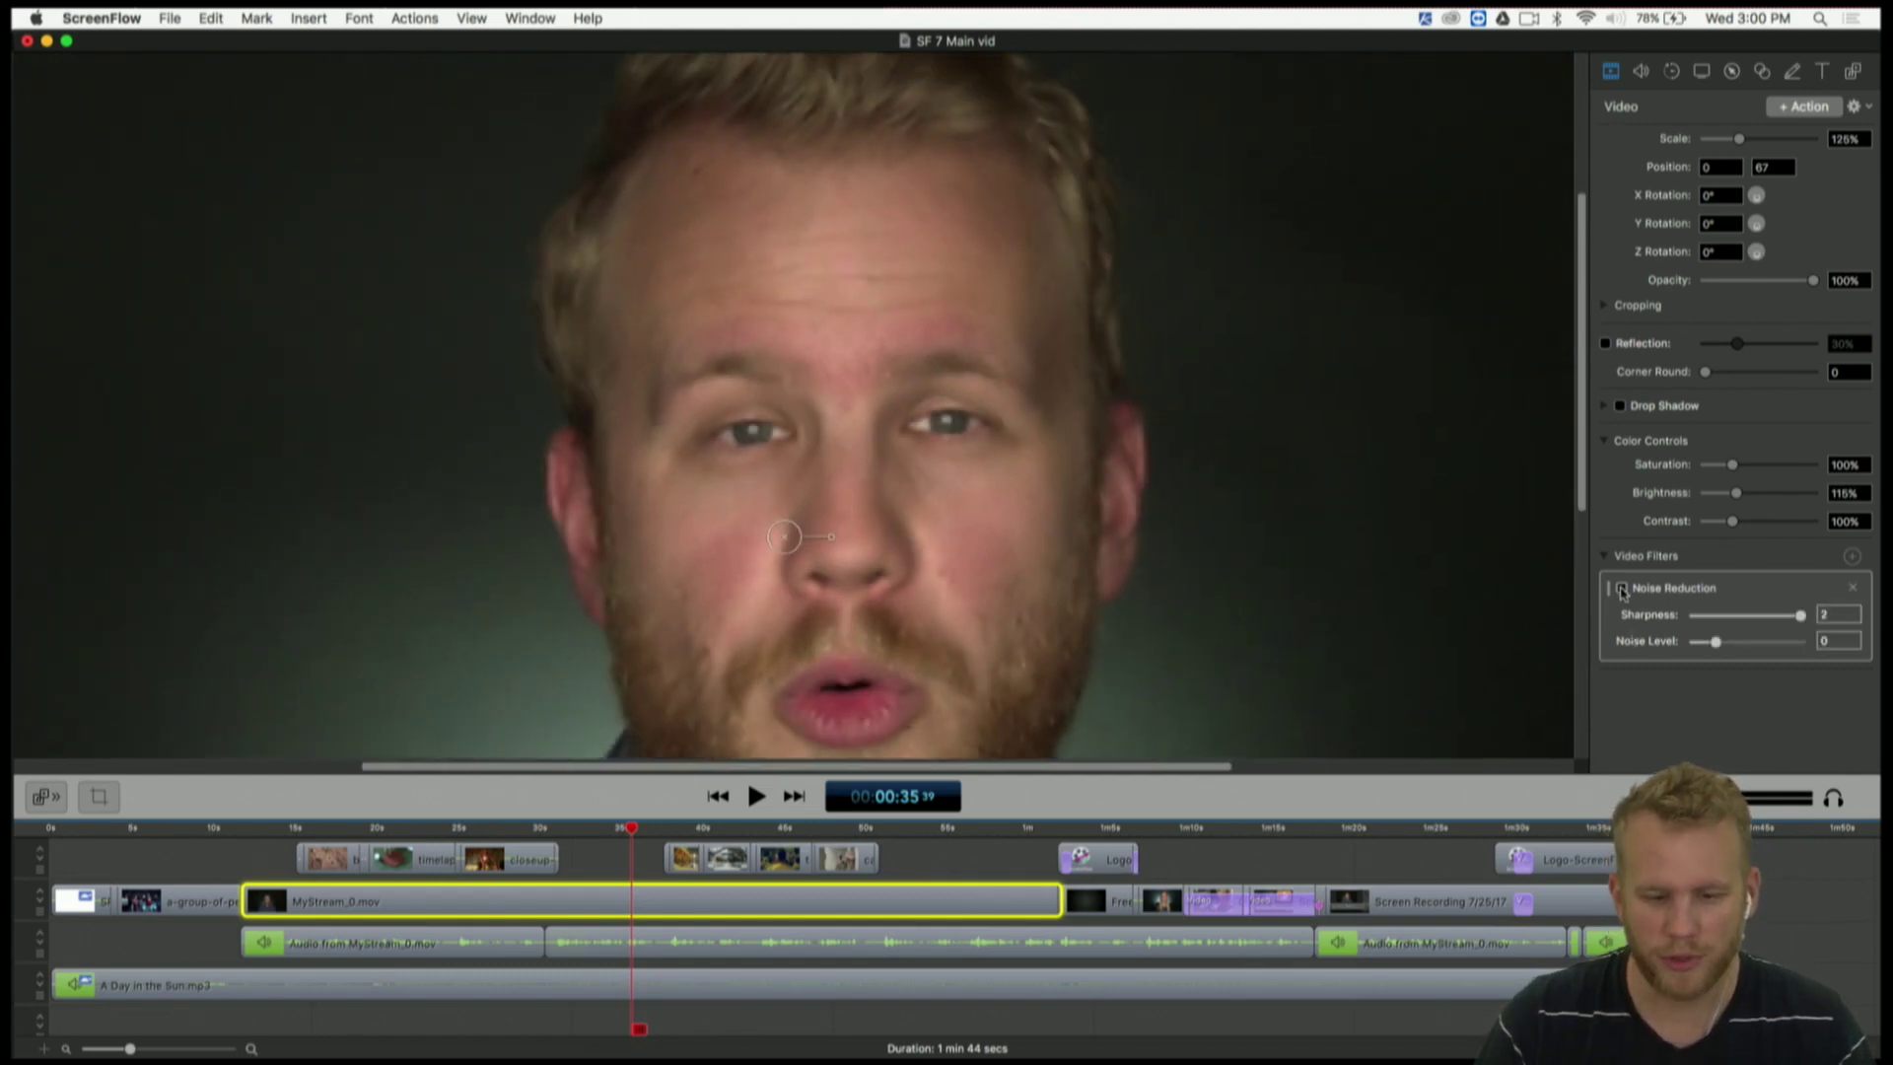
pyautogui.click(1622, 588)
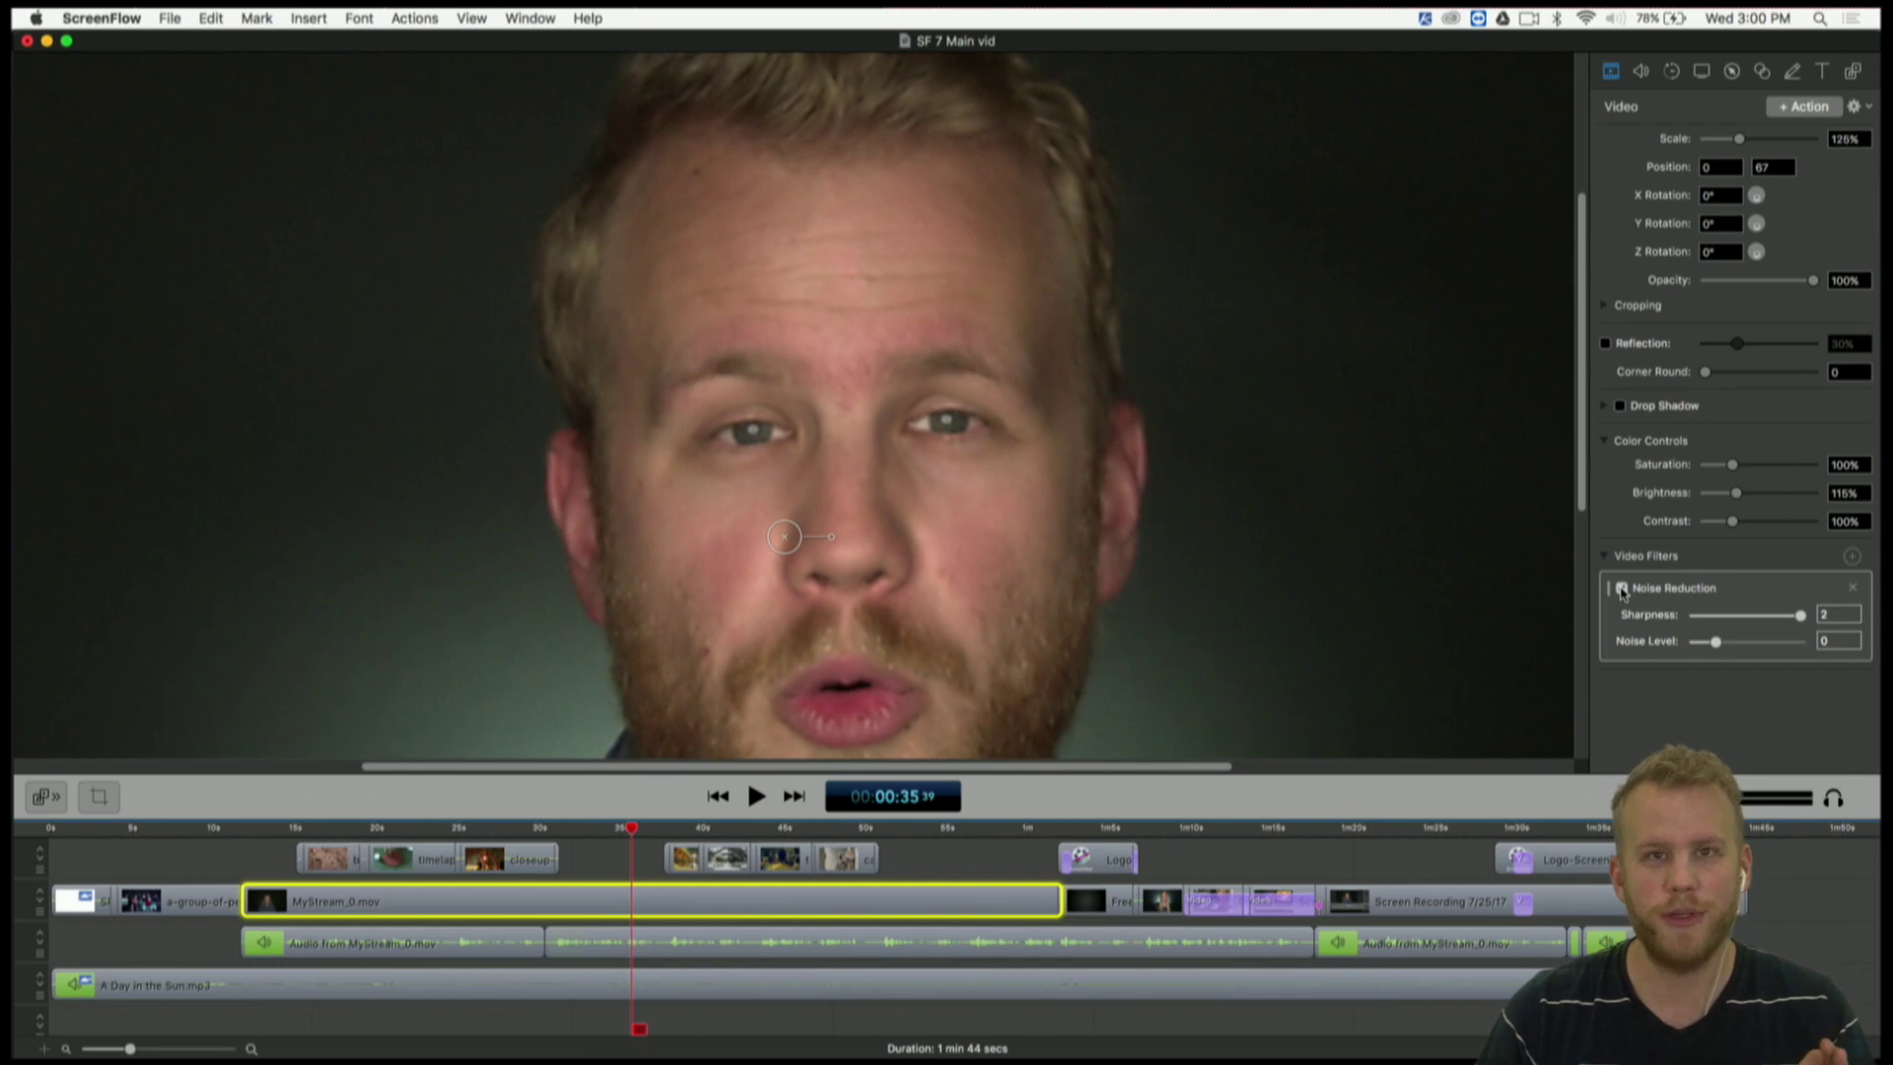
pyautogui.click(1622, 589)
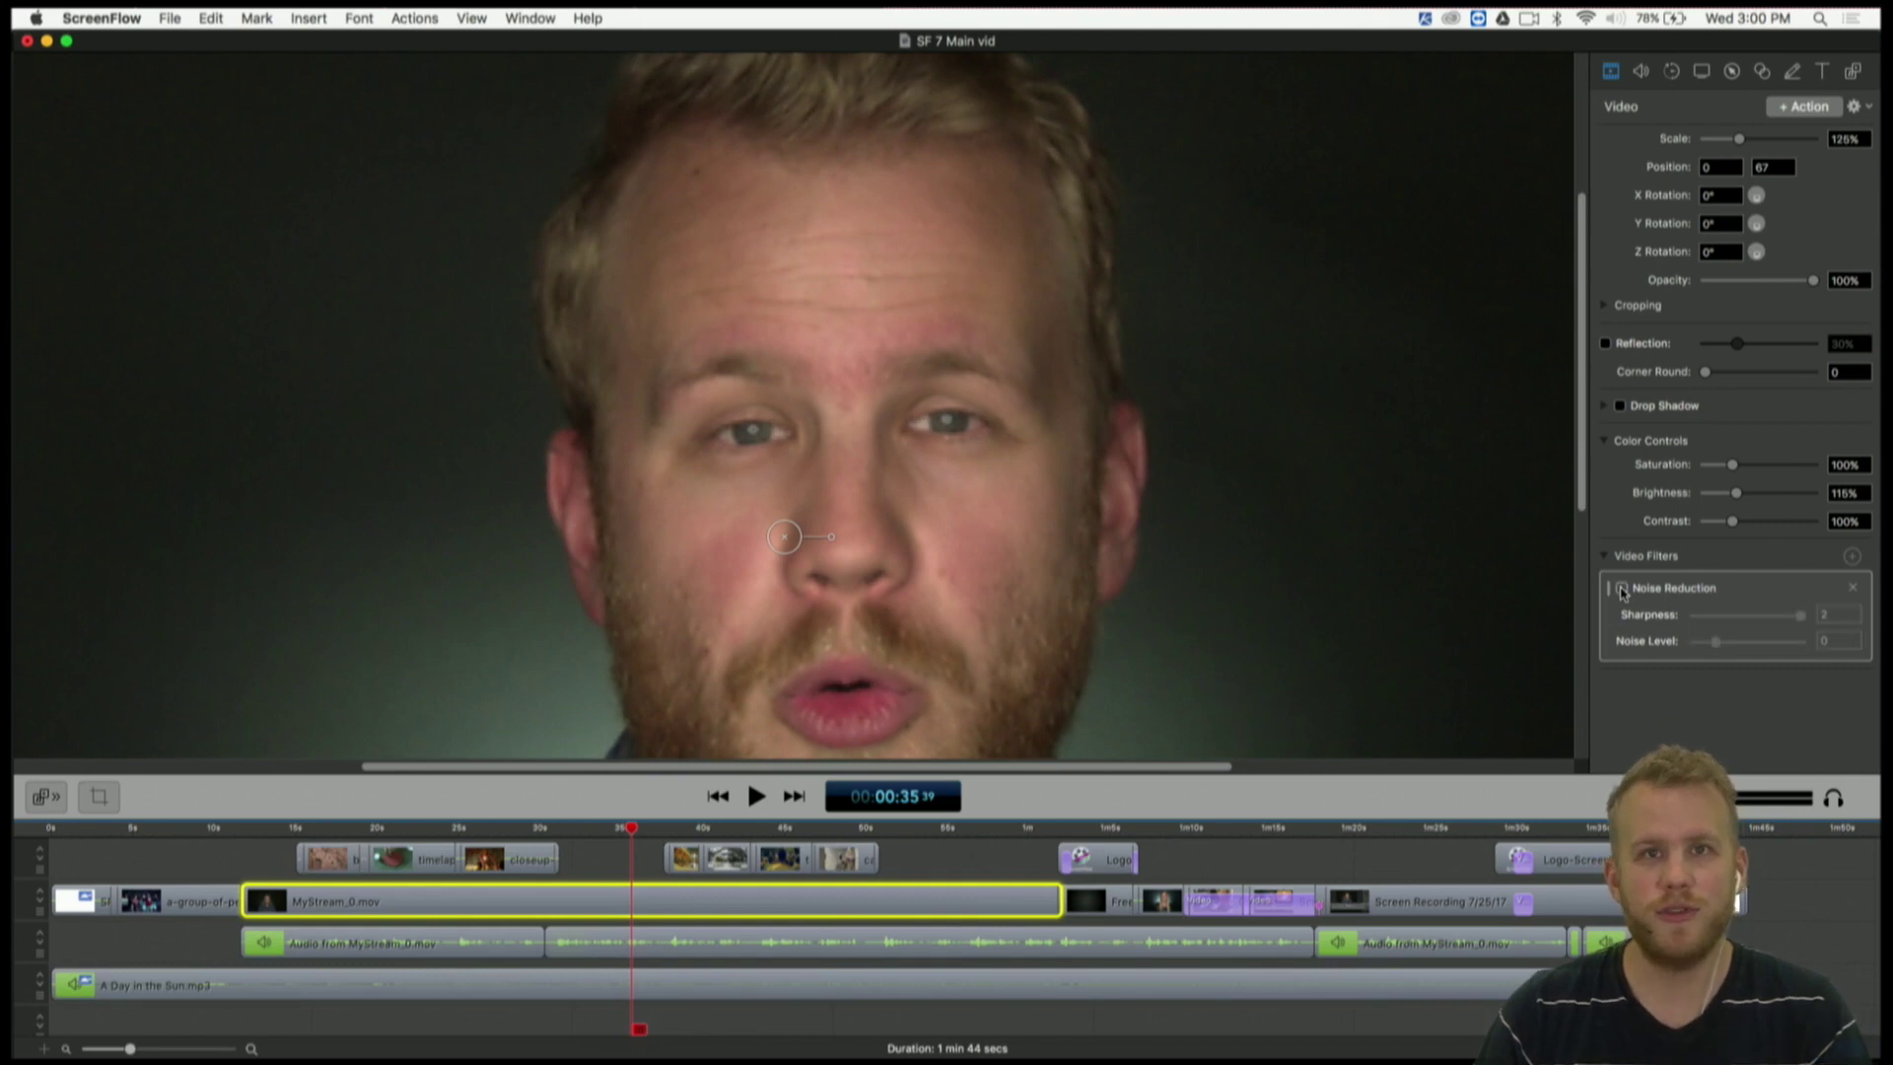
pyautogui.click(1622, 589)
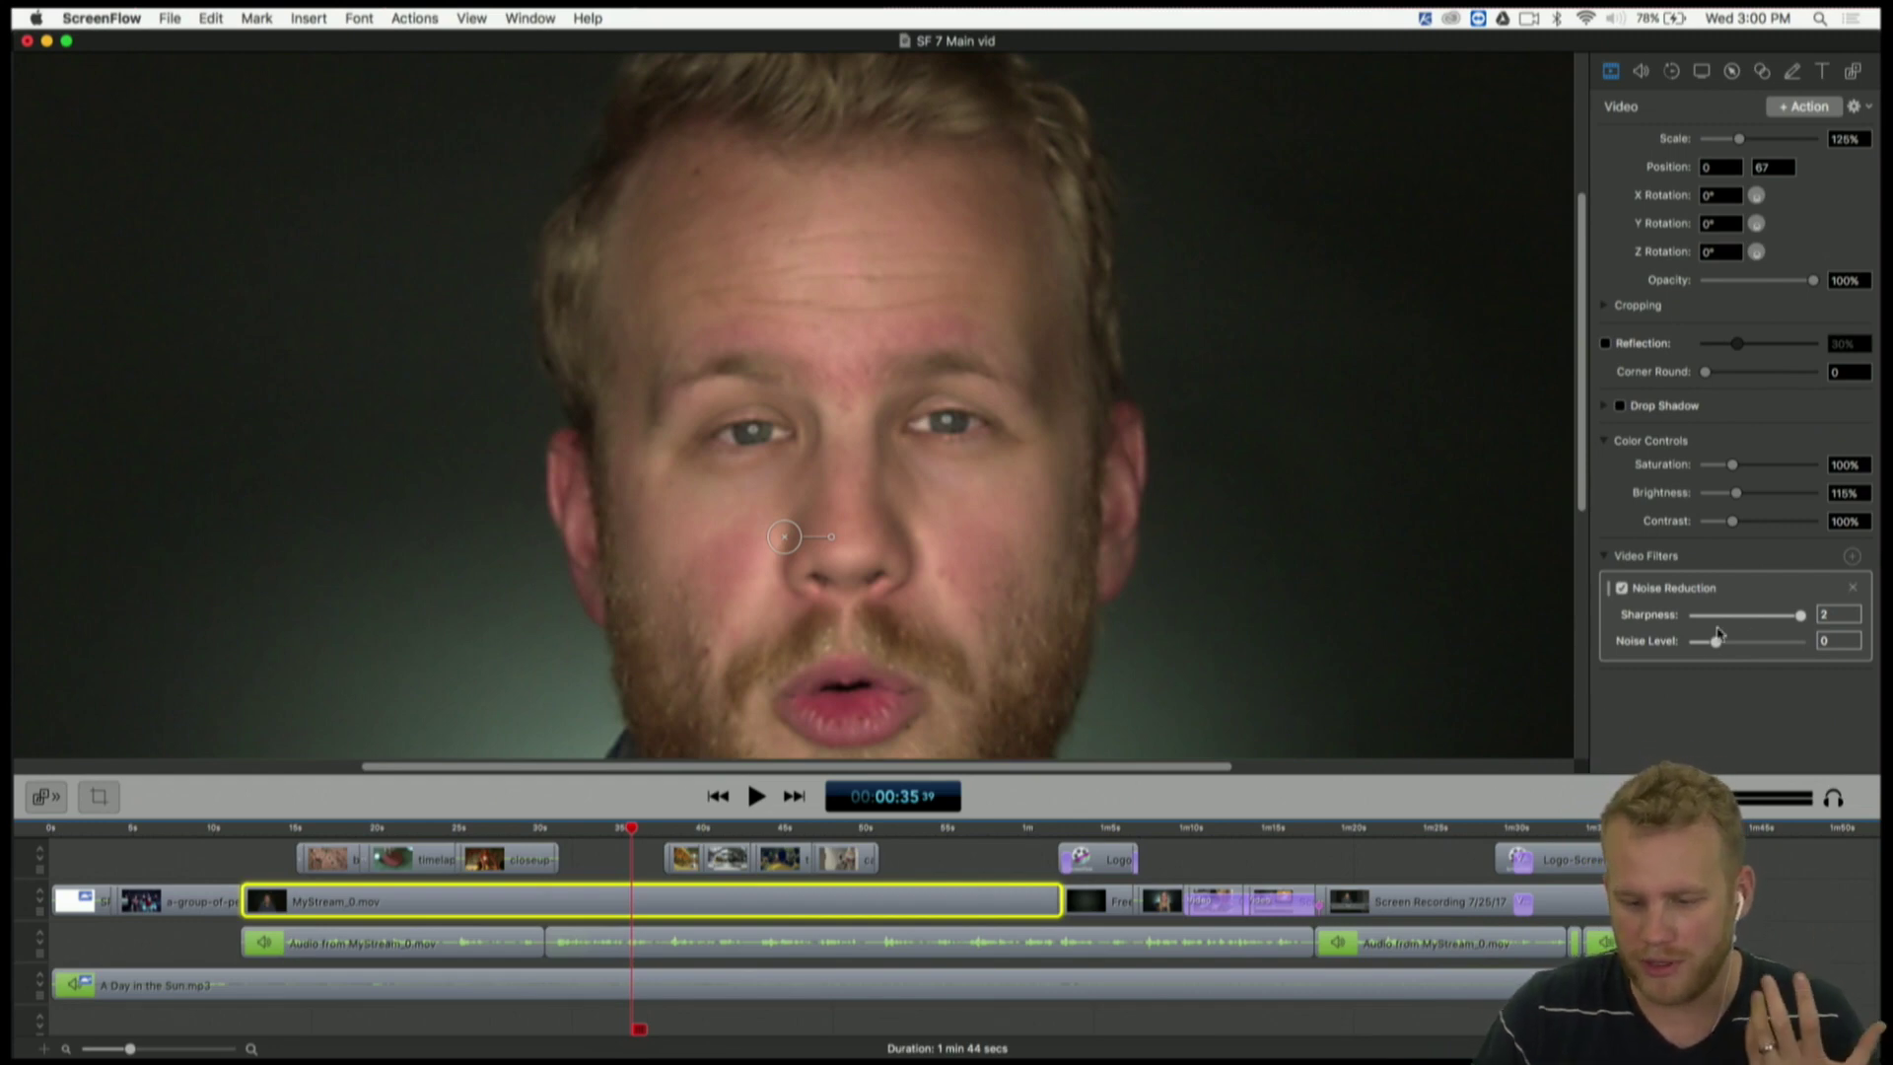
pyautogui.click(1622, 589)
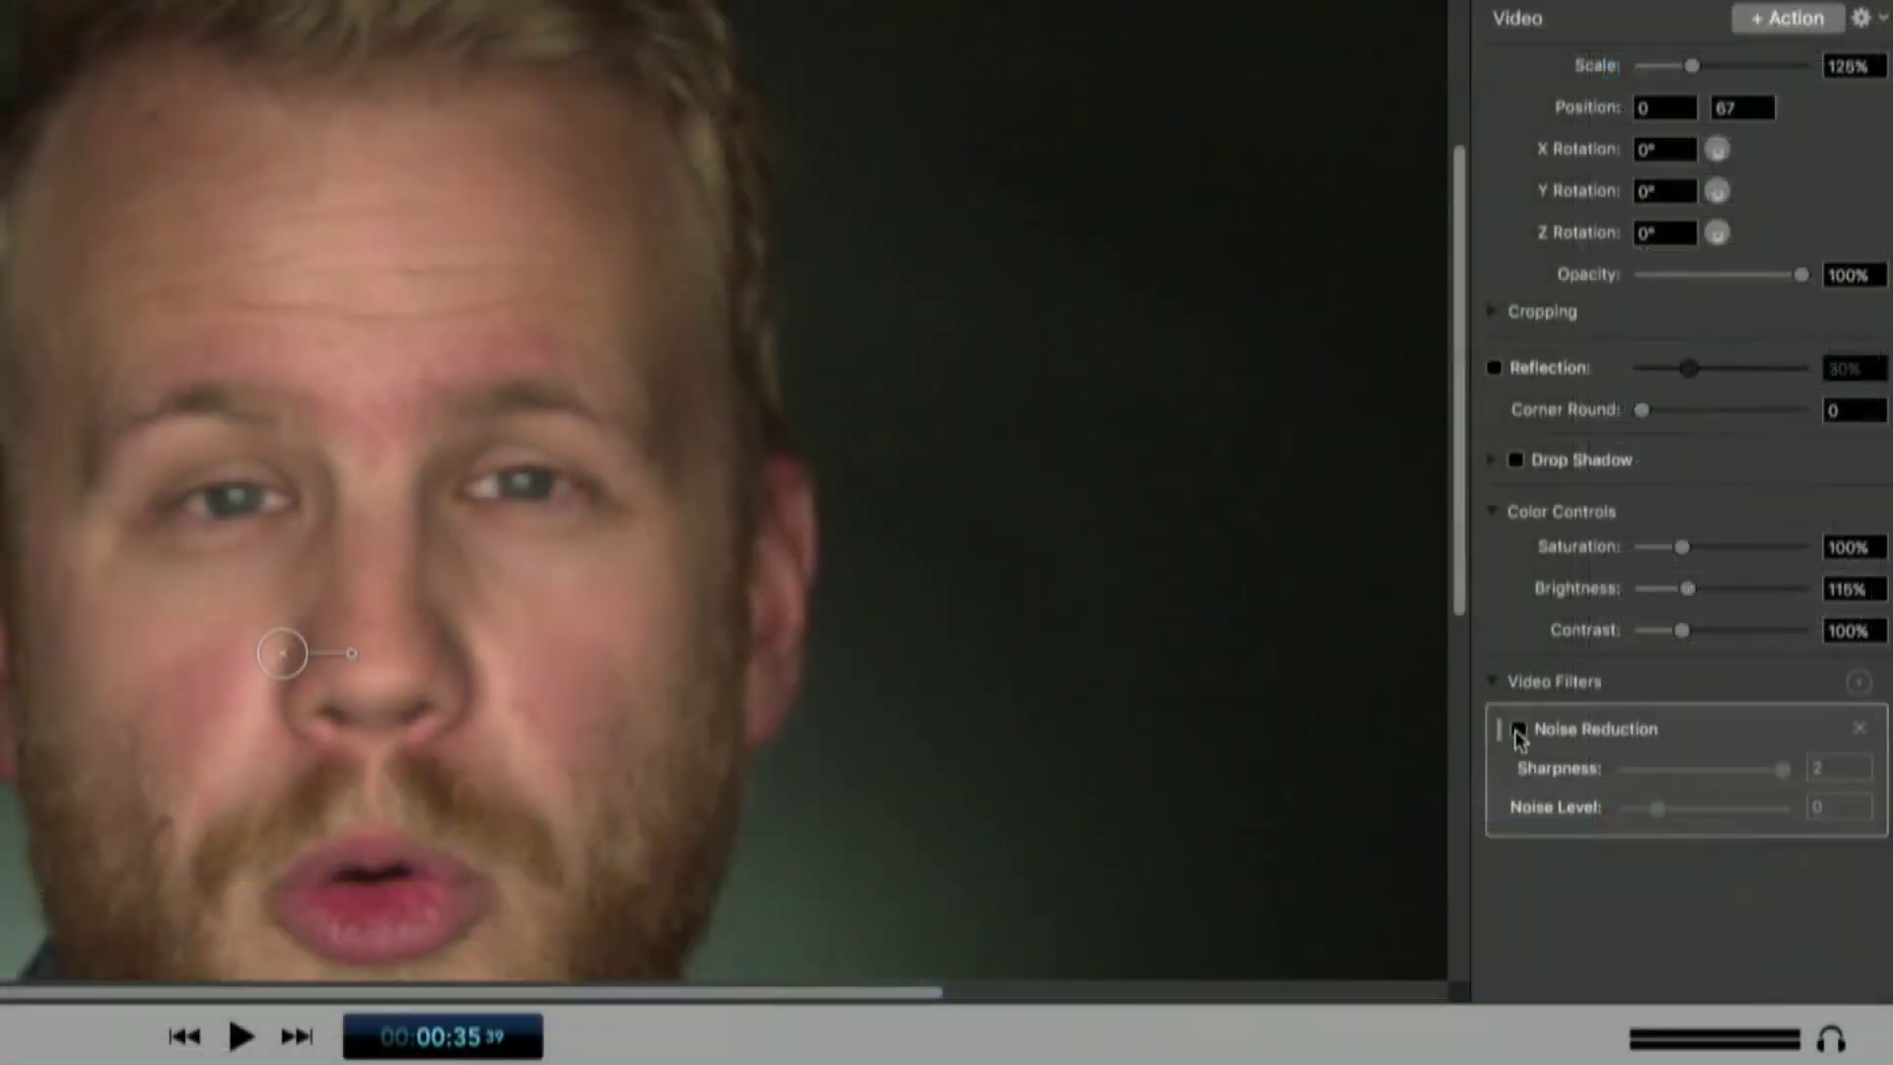
pyautogui.click(1516, 732)
pyautogui.click(1517, 732)
pyautogui.click(1517, 732)
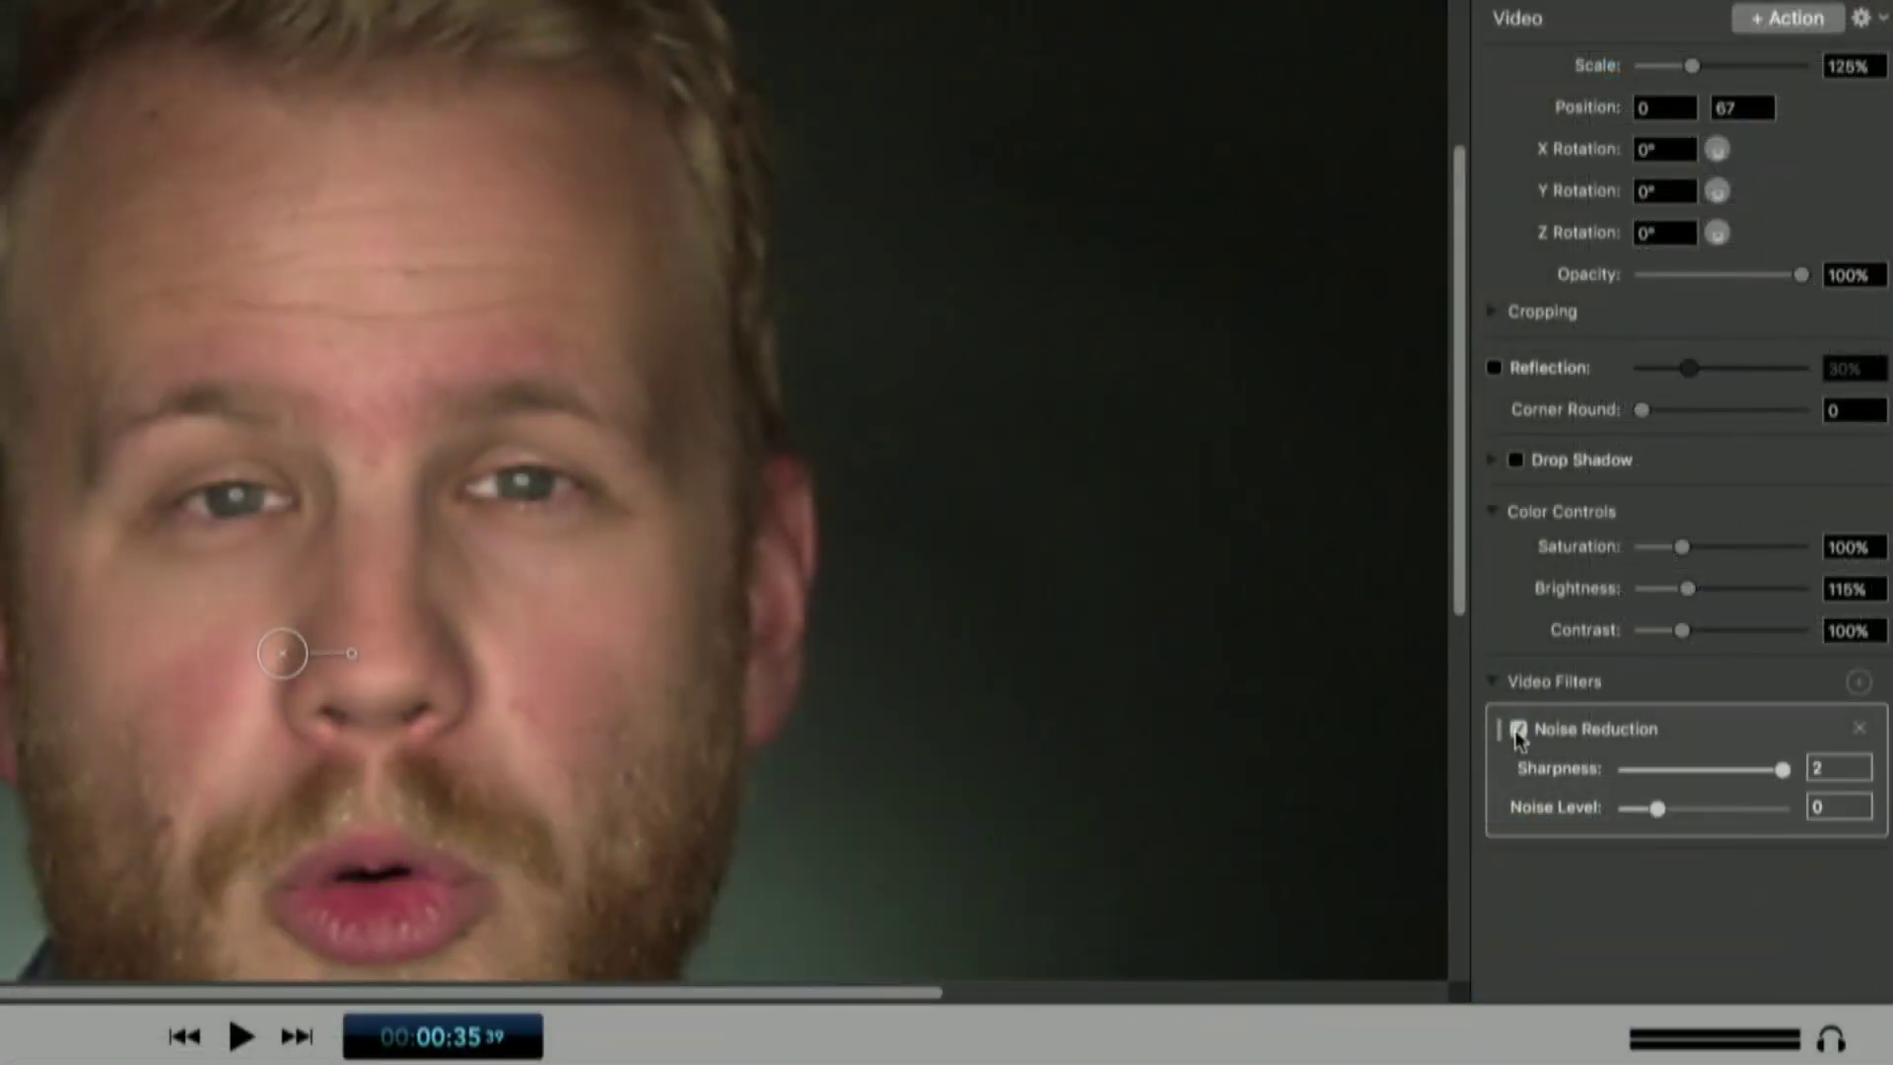
pyautogui.click(1517, 732)
pyautogui.click(1516, 731)
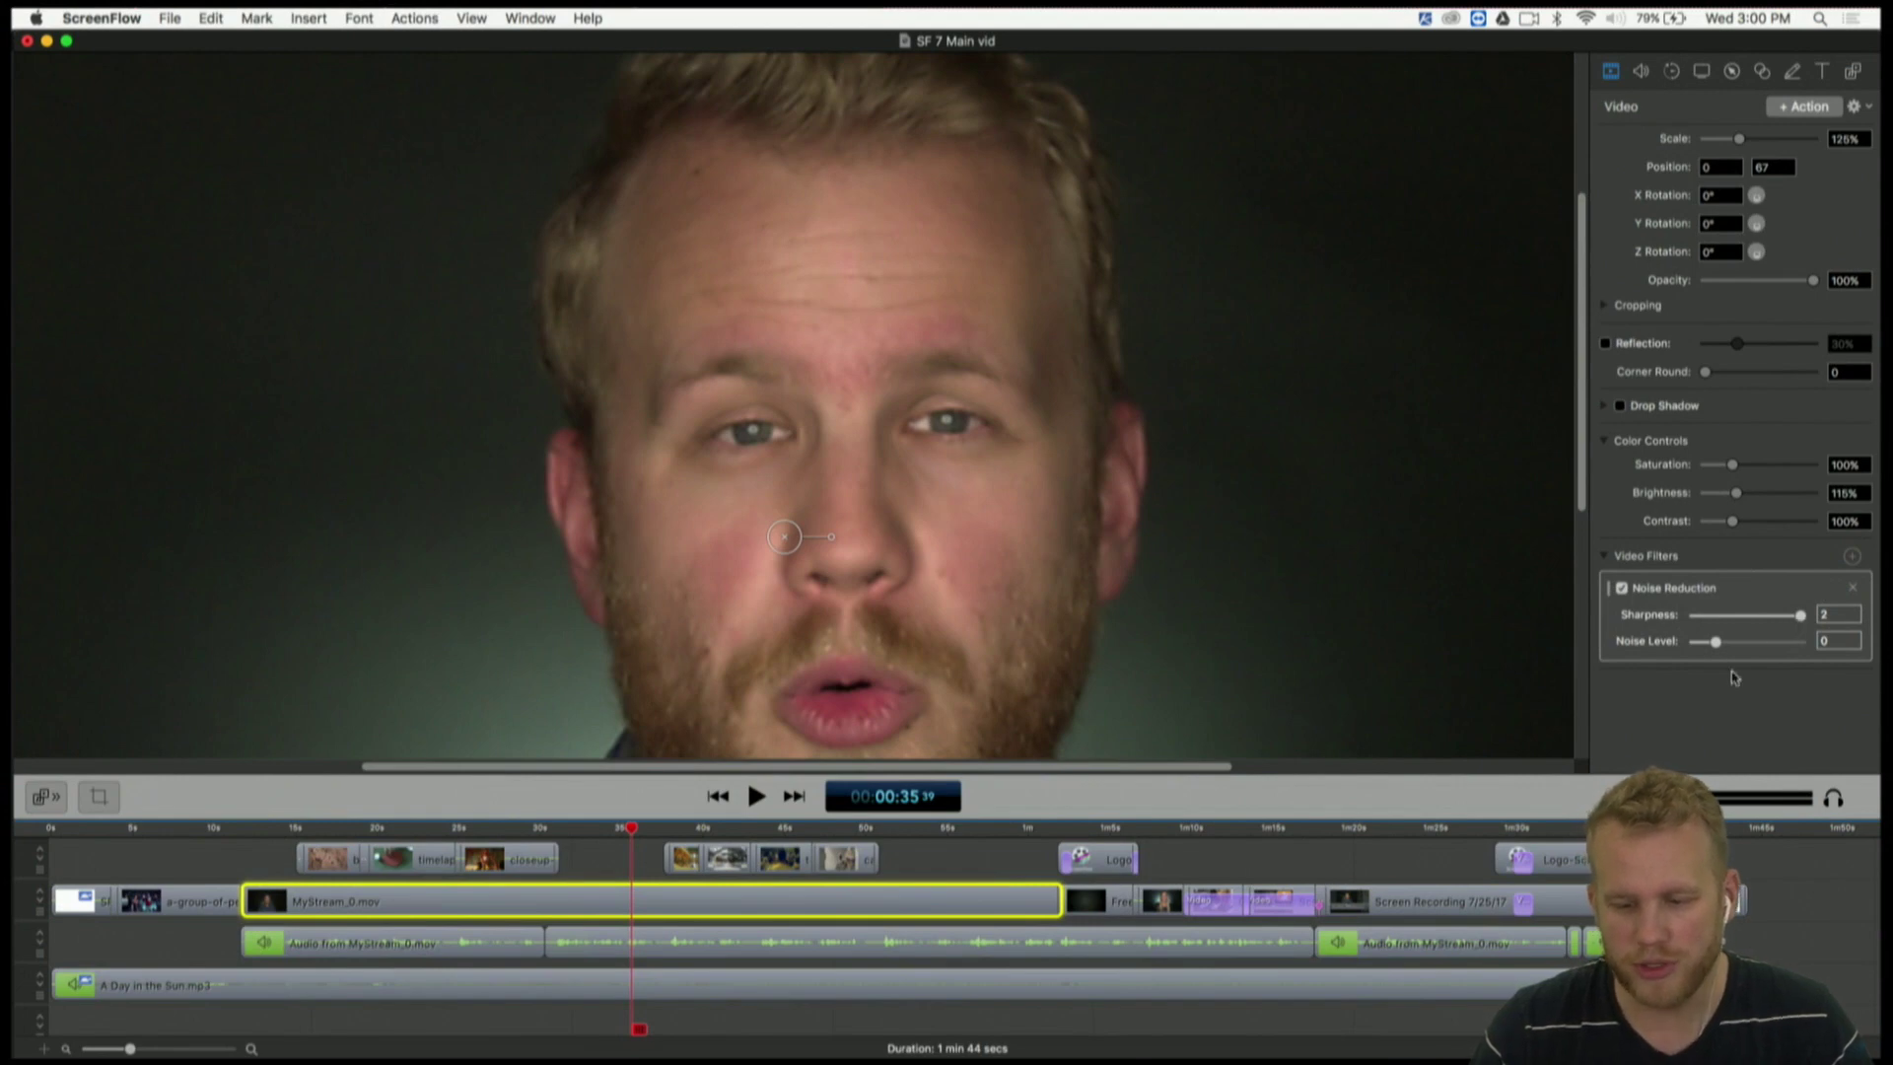
# - Lower the Noise Level slider of the Noise Reduction filter to its minimum and compare the face with the filter off and on
pyautogui.moveTo(1715, 641); pyautogui.dragTo(1765, 643)
pyautogui.moveTo(1812, 635); pyautogui.dragTo(1692, 643)
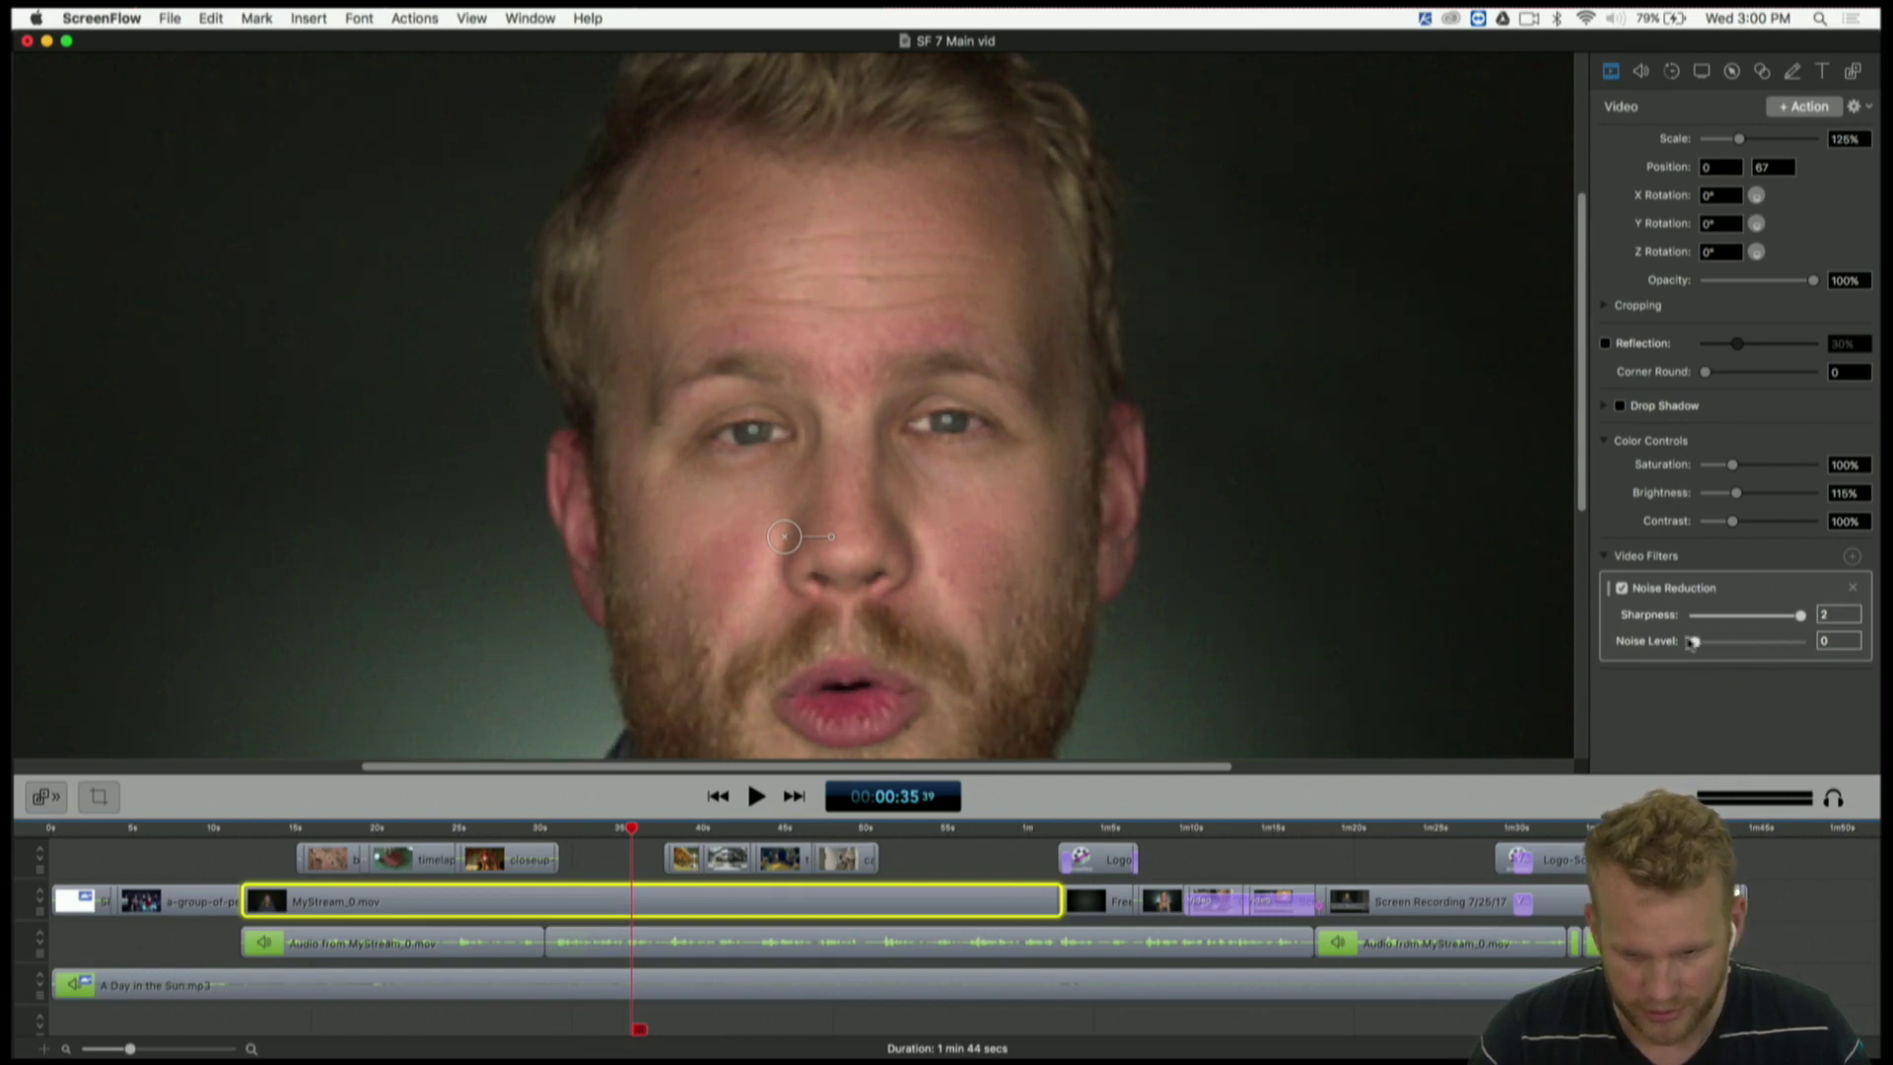
pyautogui.click(1623, 590)
pyautogui.click(1623, 590)
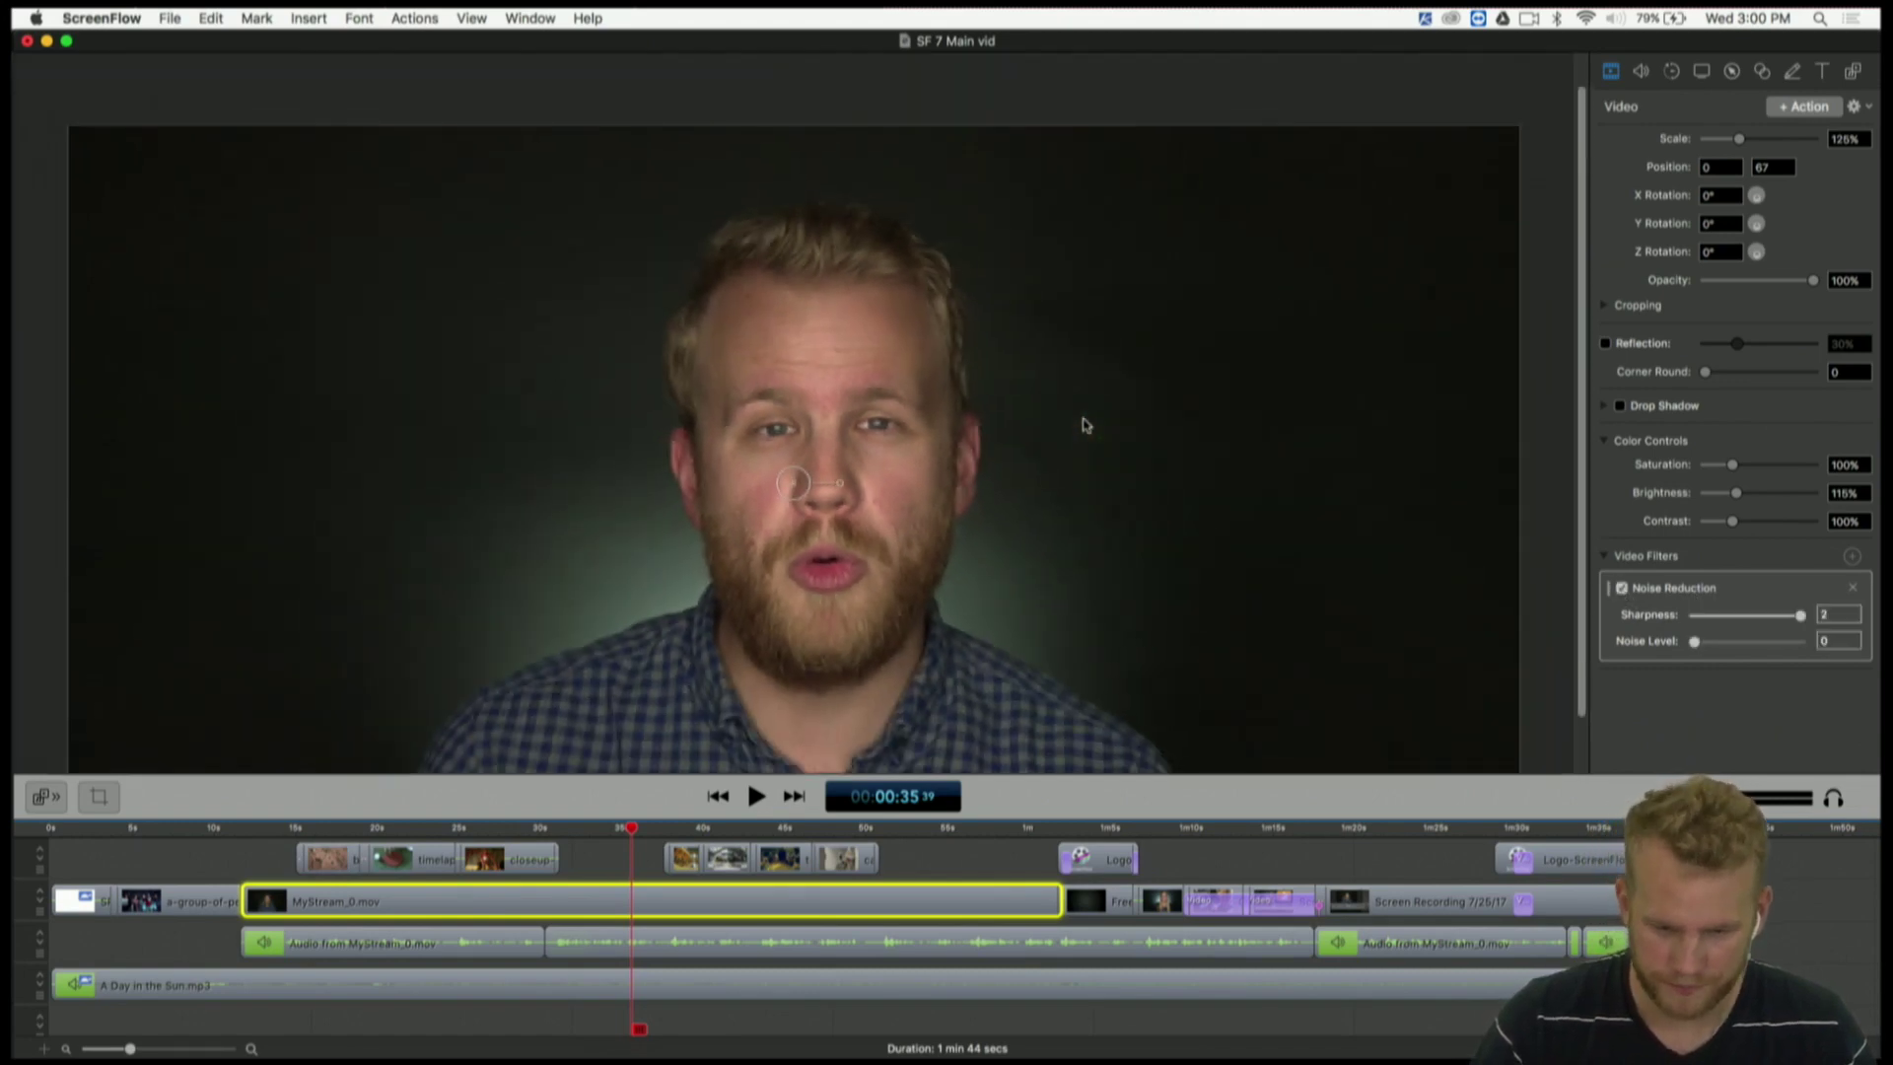
# - Show the full frame and play the presenter clip from about 0:31 to 0:36, switching Noise Reduction off and on to compare
pyautogui.press('space')
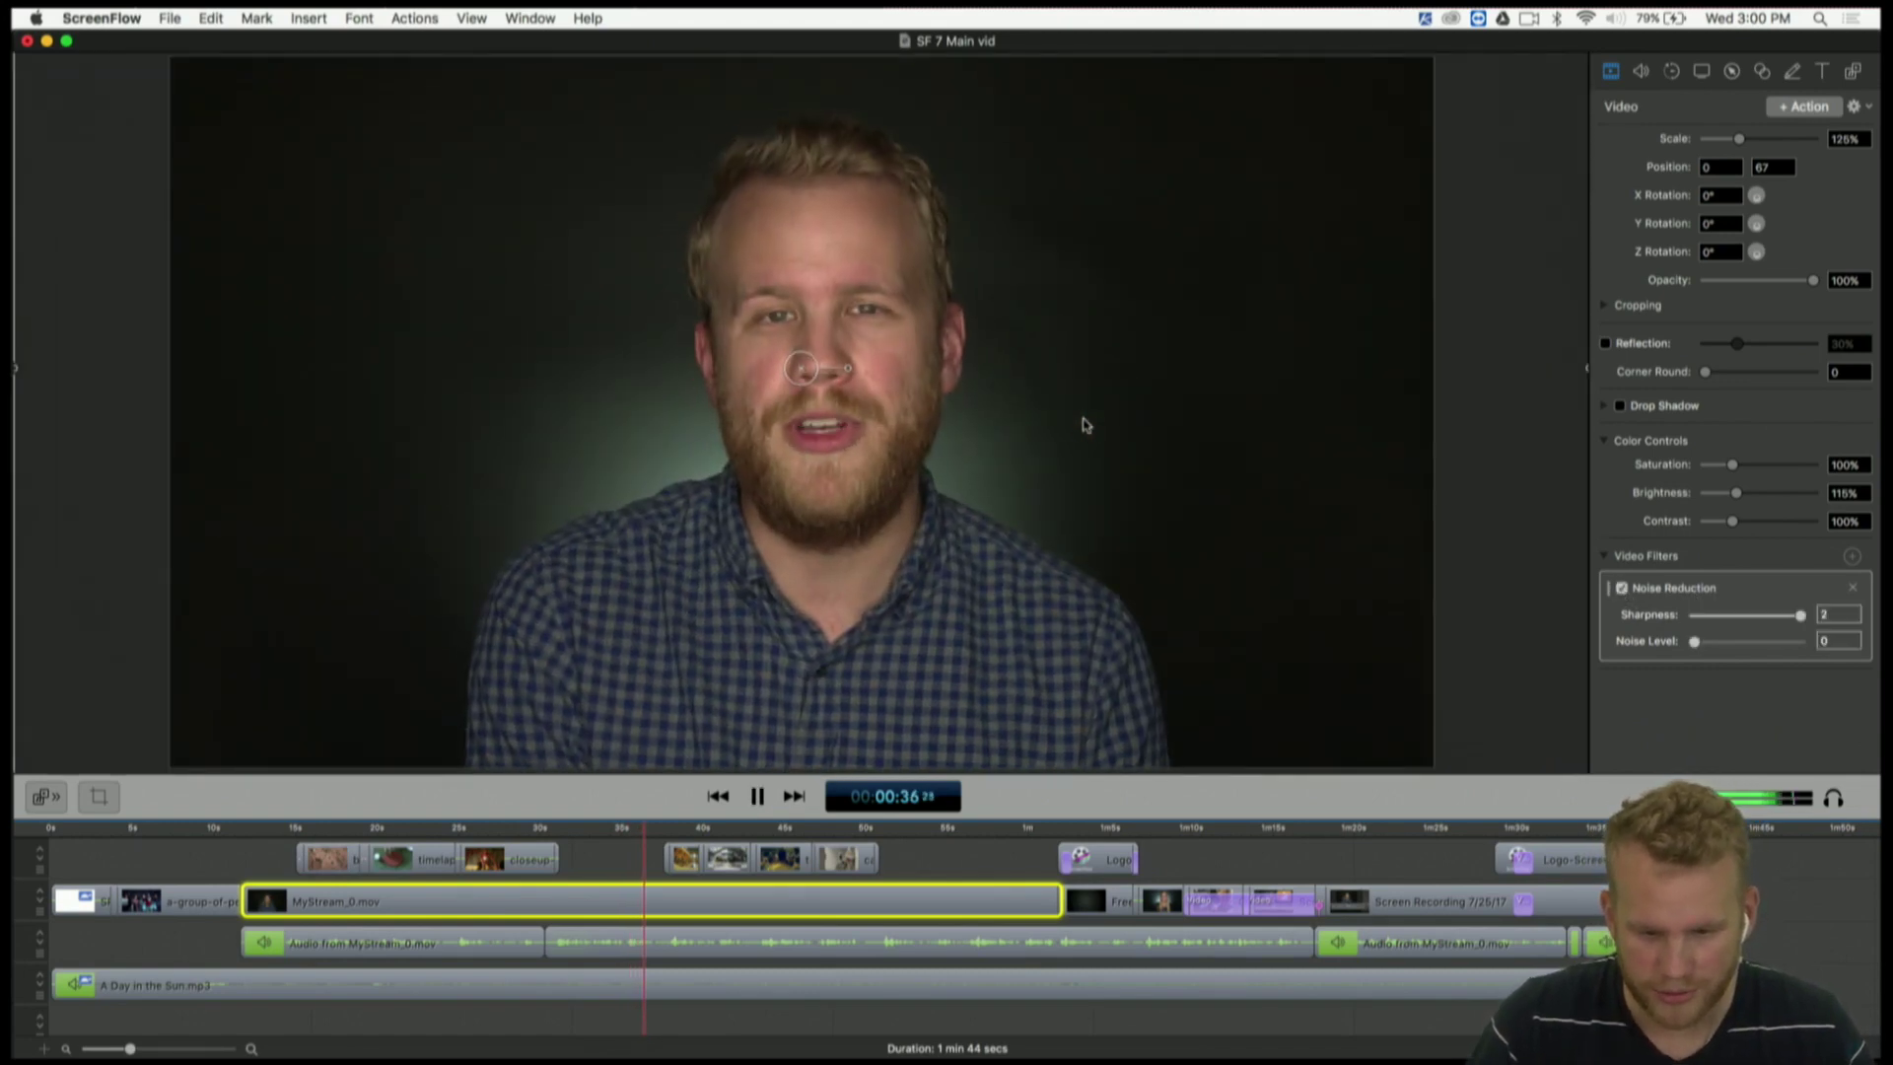
pyautogui.press('space')
pyautogui.click(558, 828)
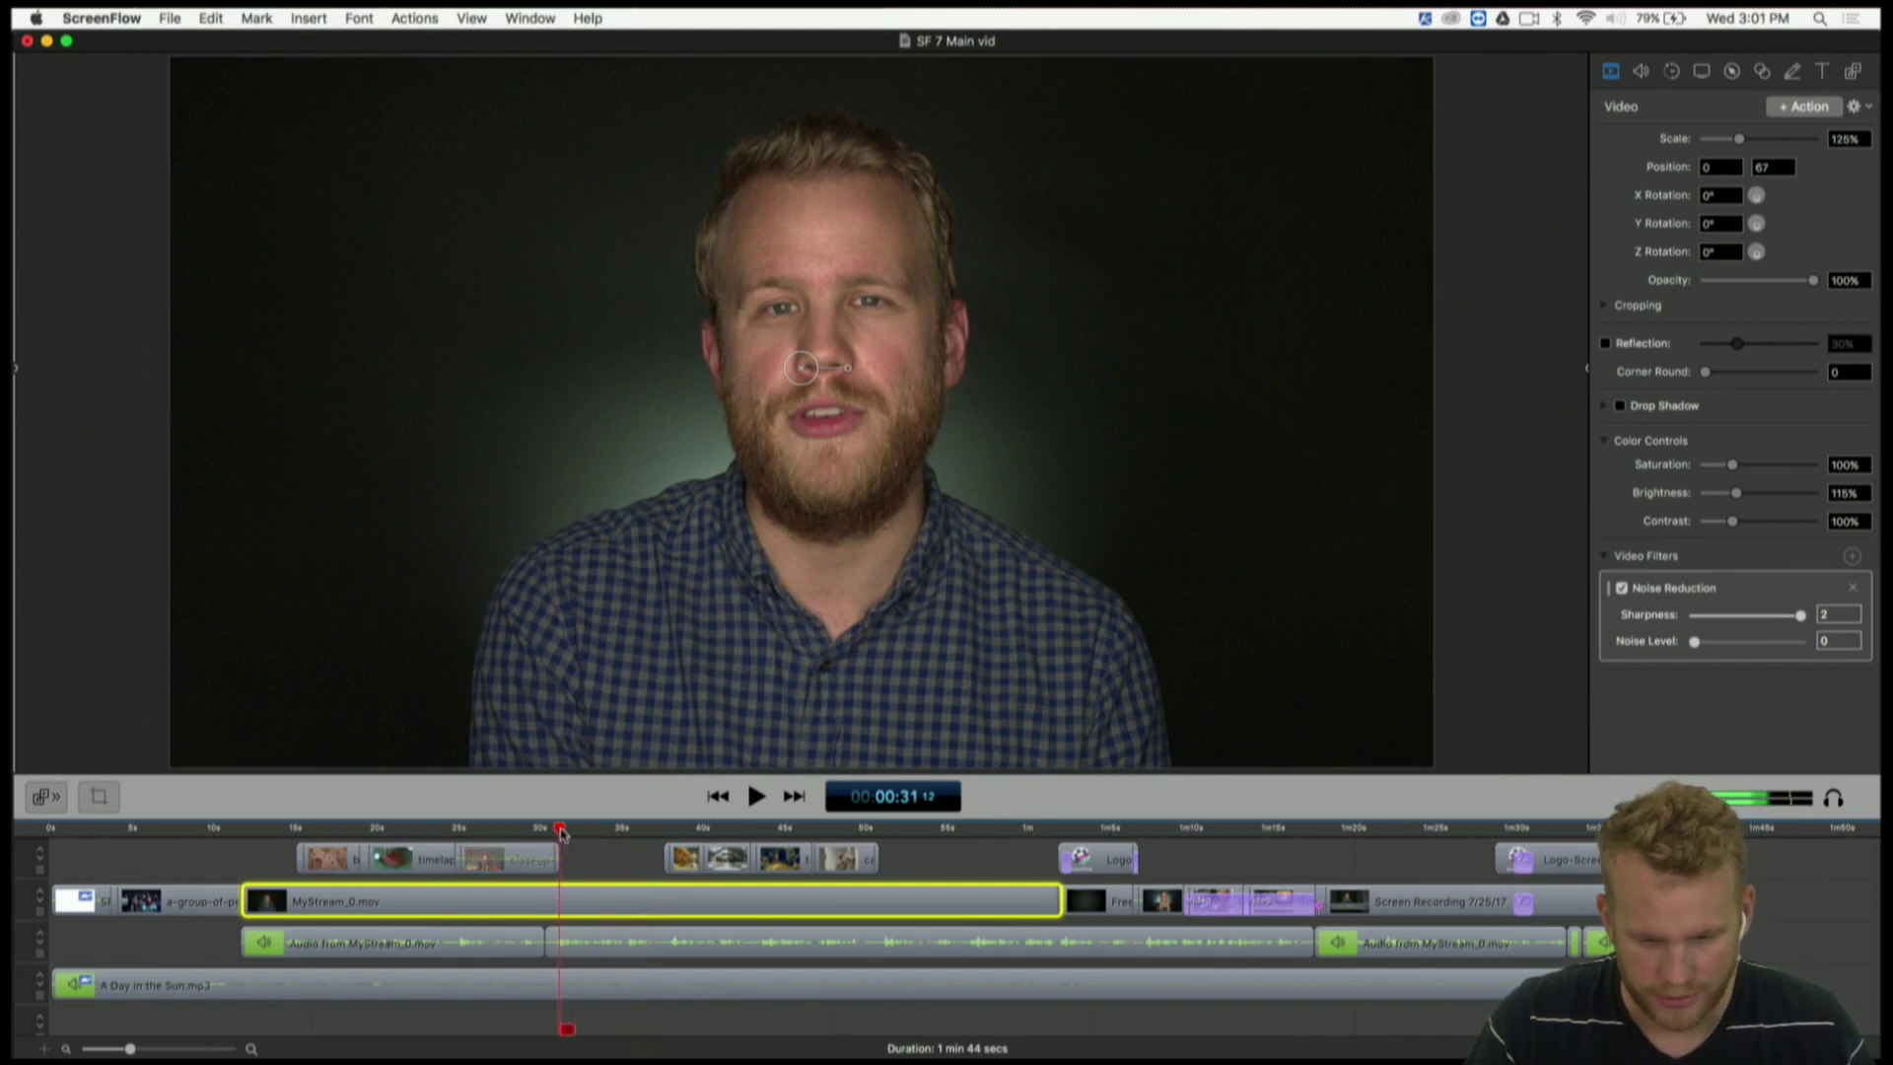
pyautogui.press('space')
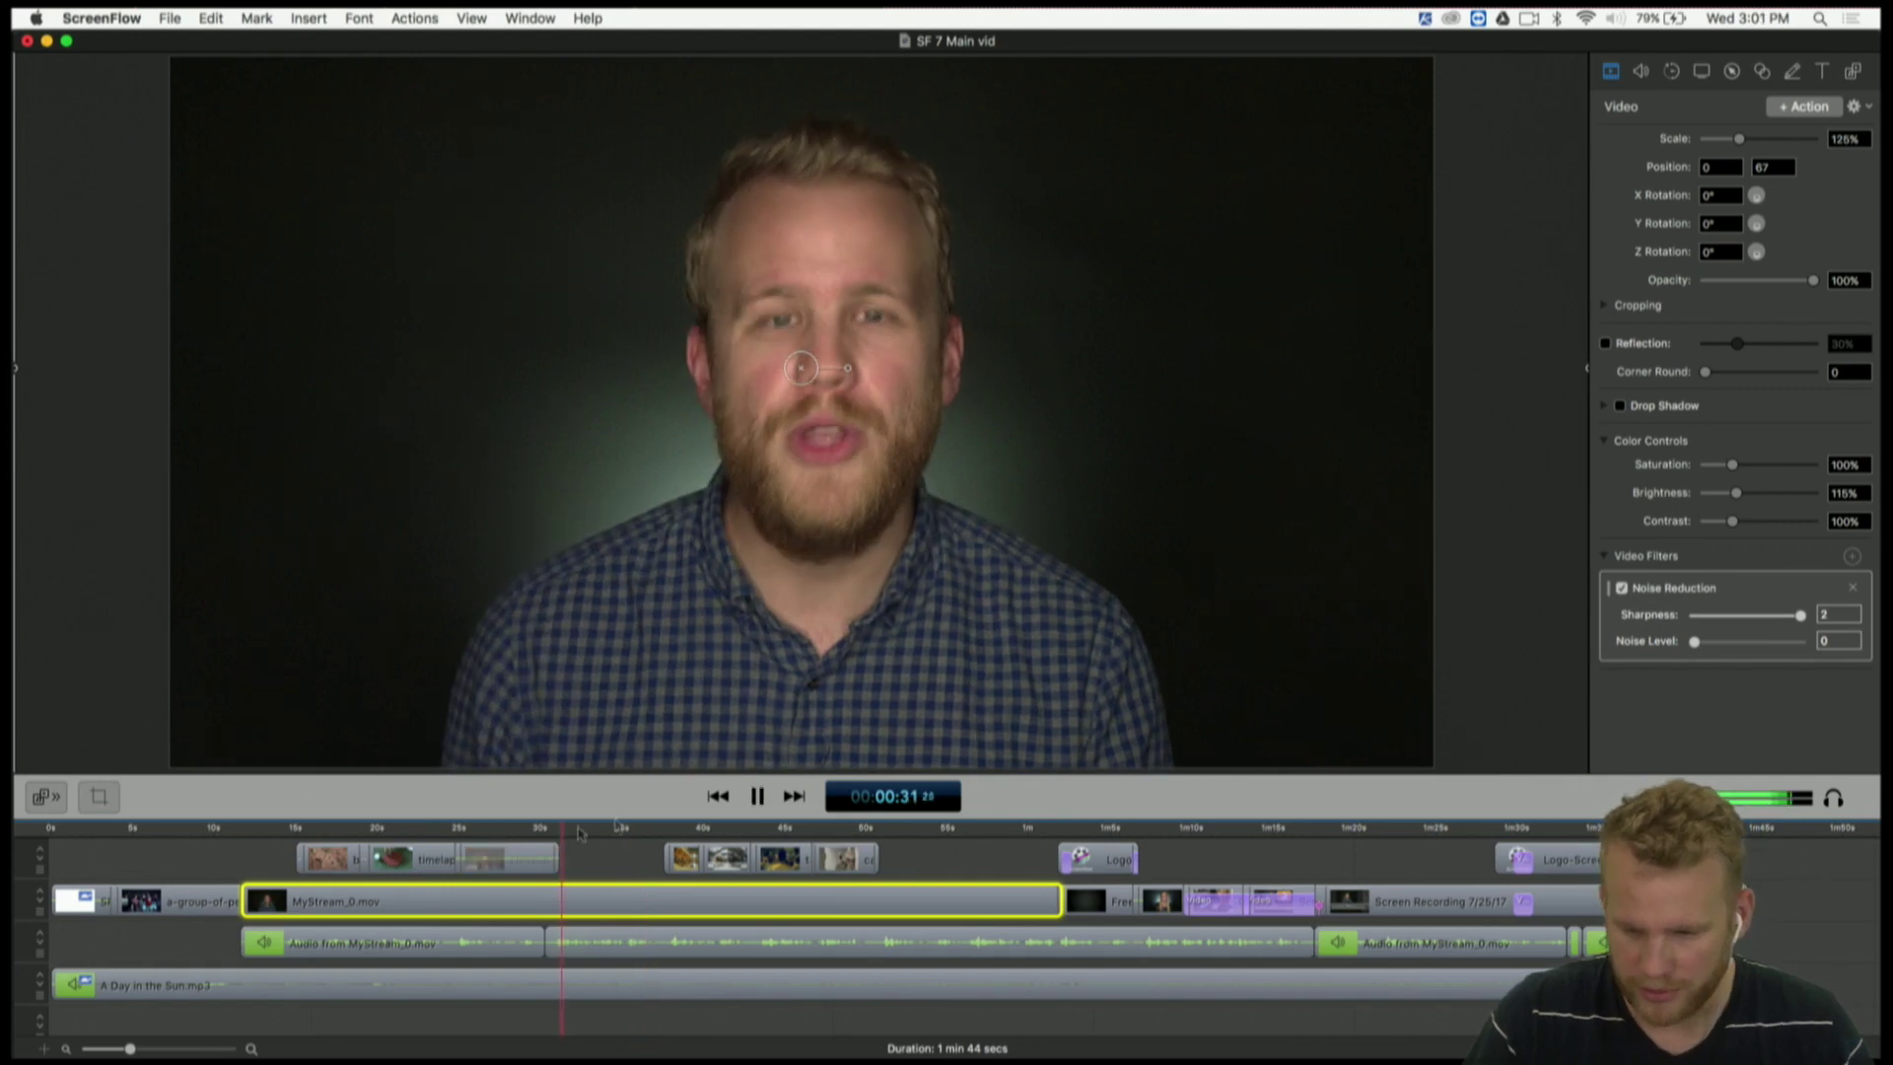
pyautogui.click(1622, 589)
pyautogui.click(1622, 589)
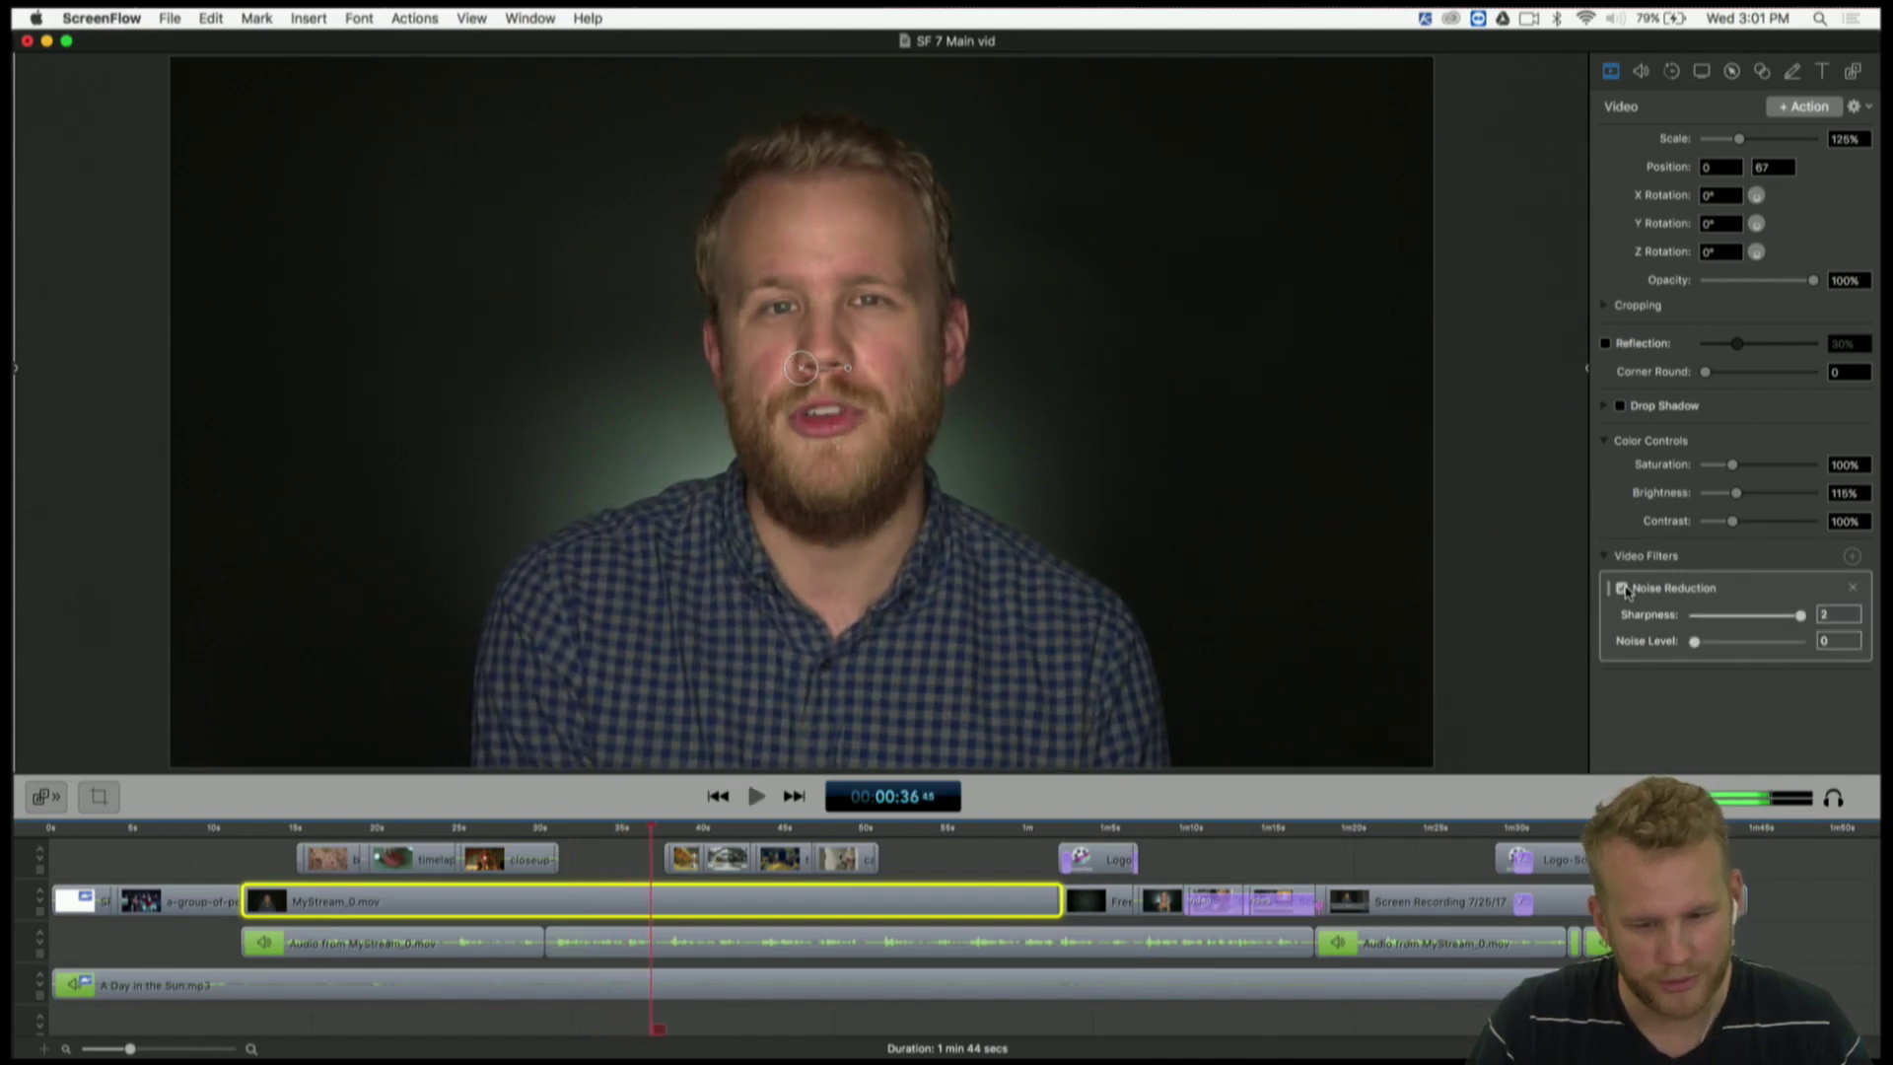
pyautogui.press('space')
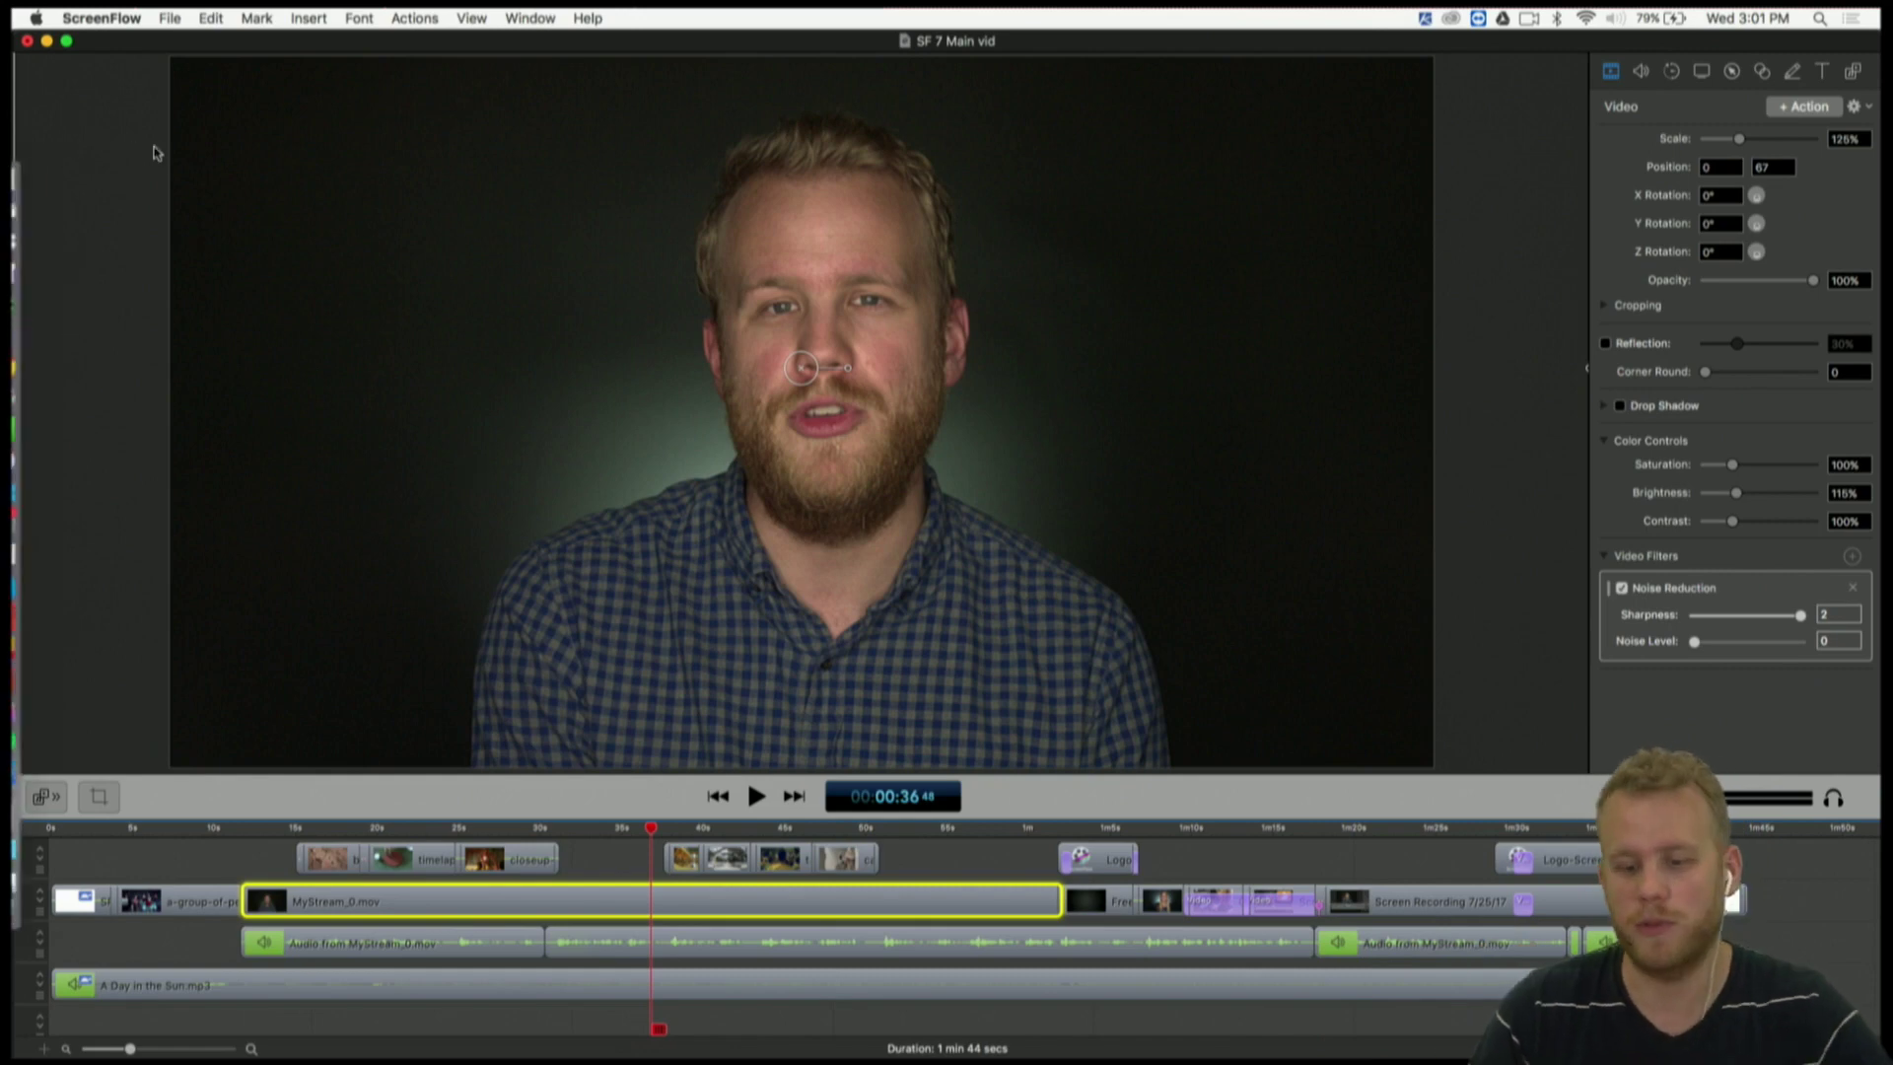
# - Open the export settings for Main Vid.mp4, review the Web - High preset's framerate, data rate, codec and audio options, and cancel without exporting
pyautogui.click(171, 18)
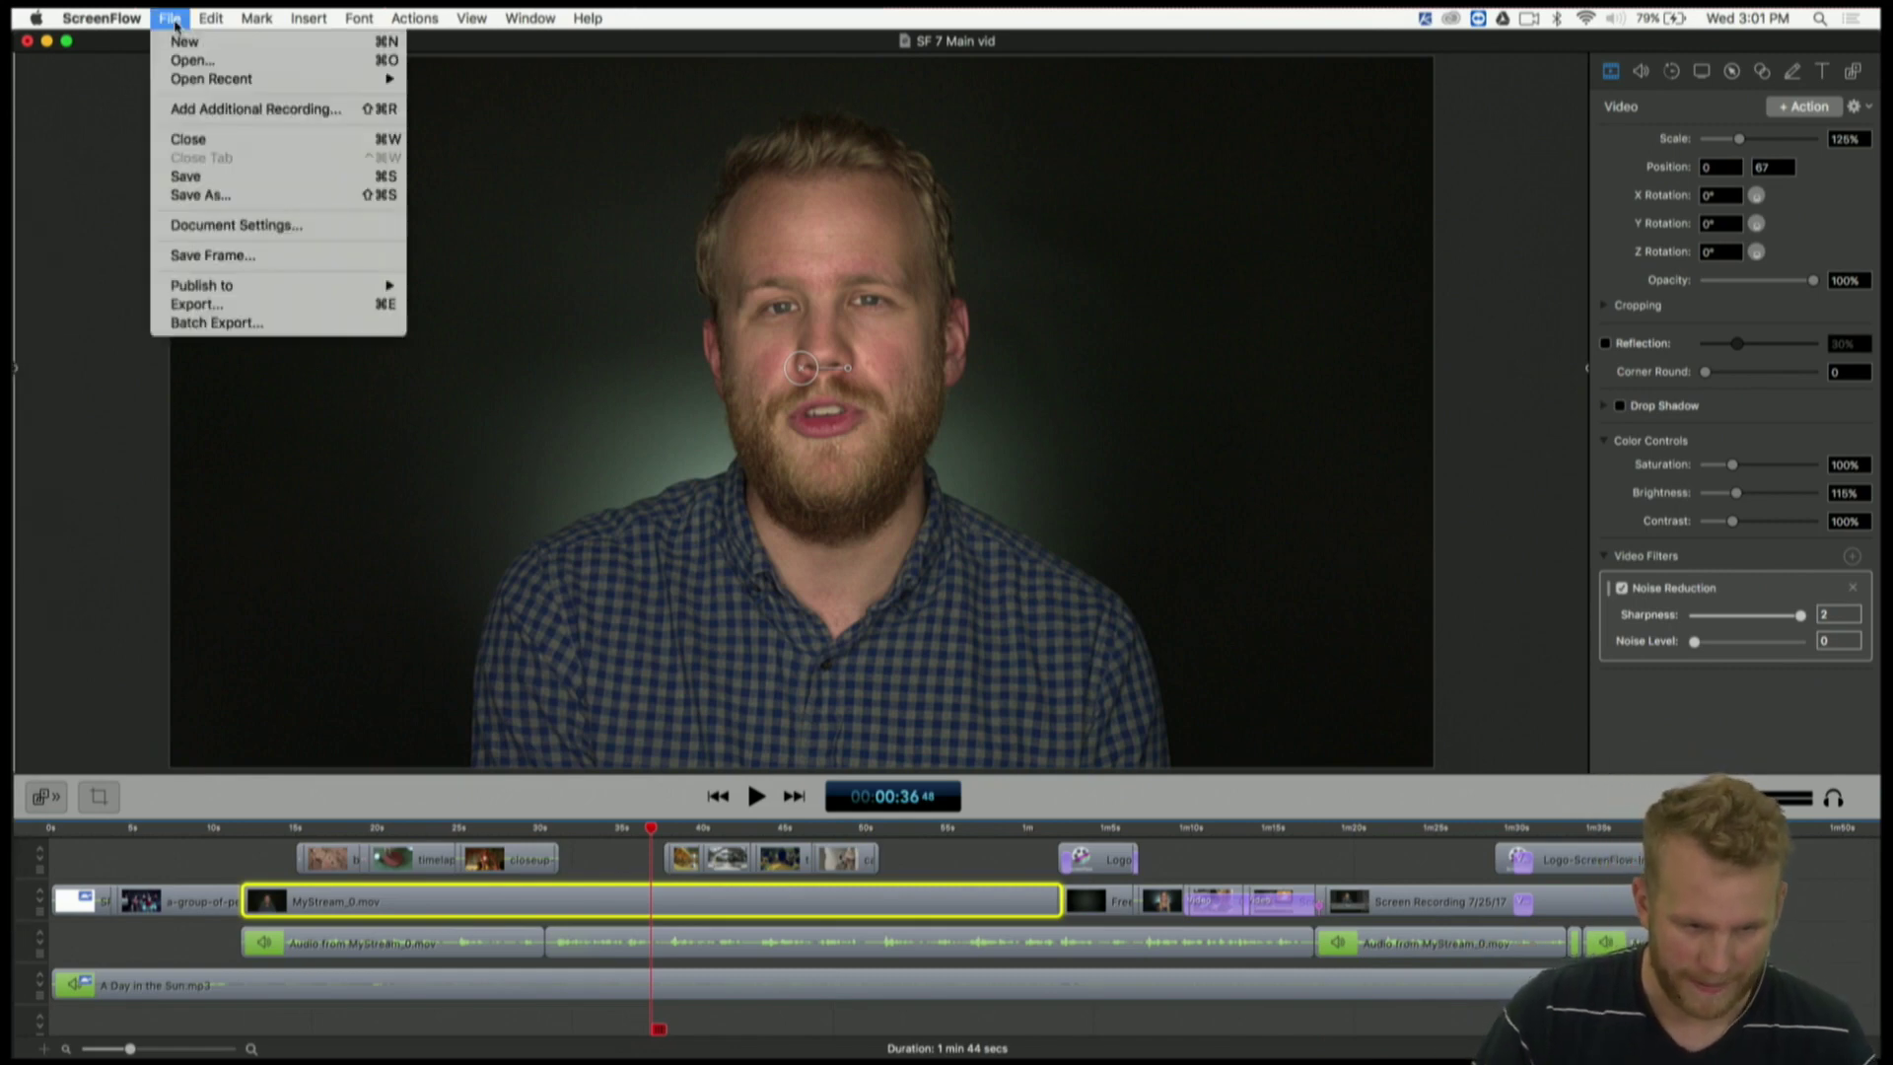
pyautogui.click(312, 304)
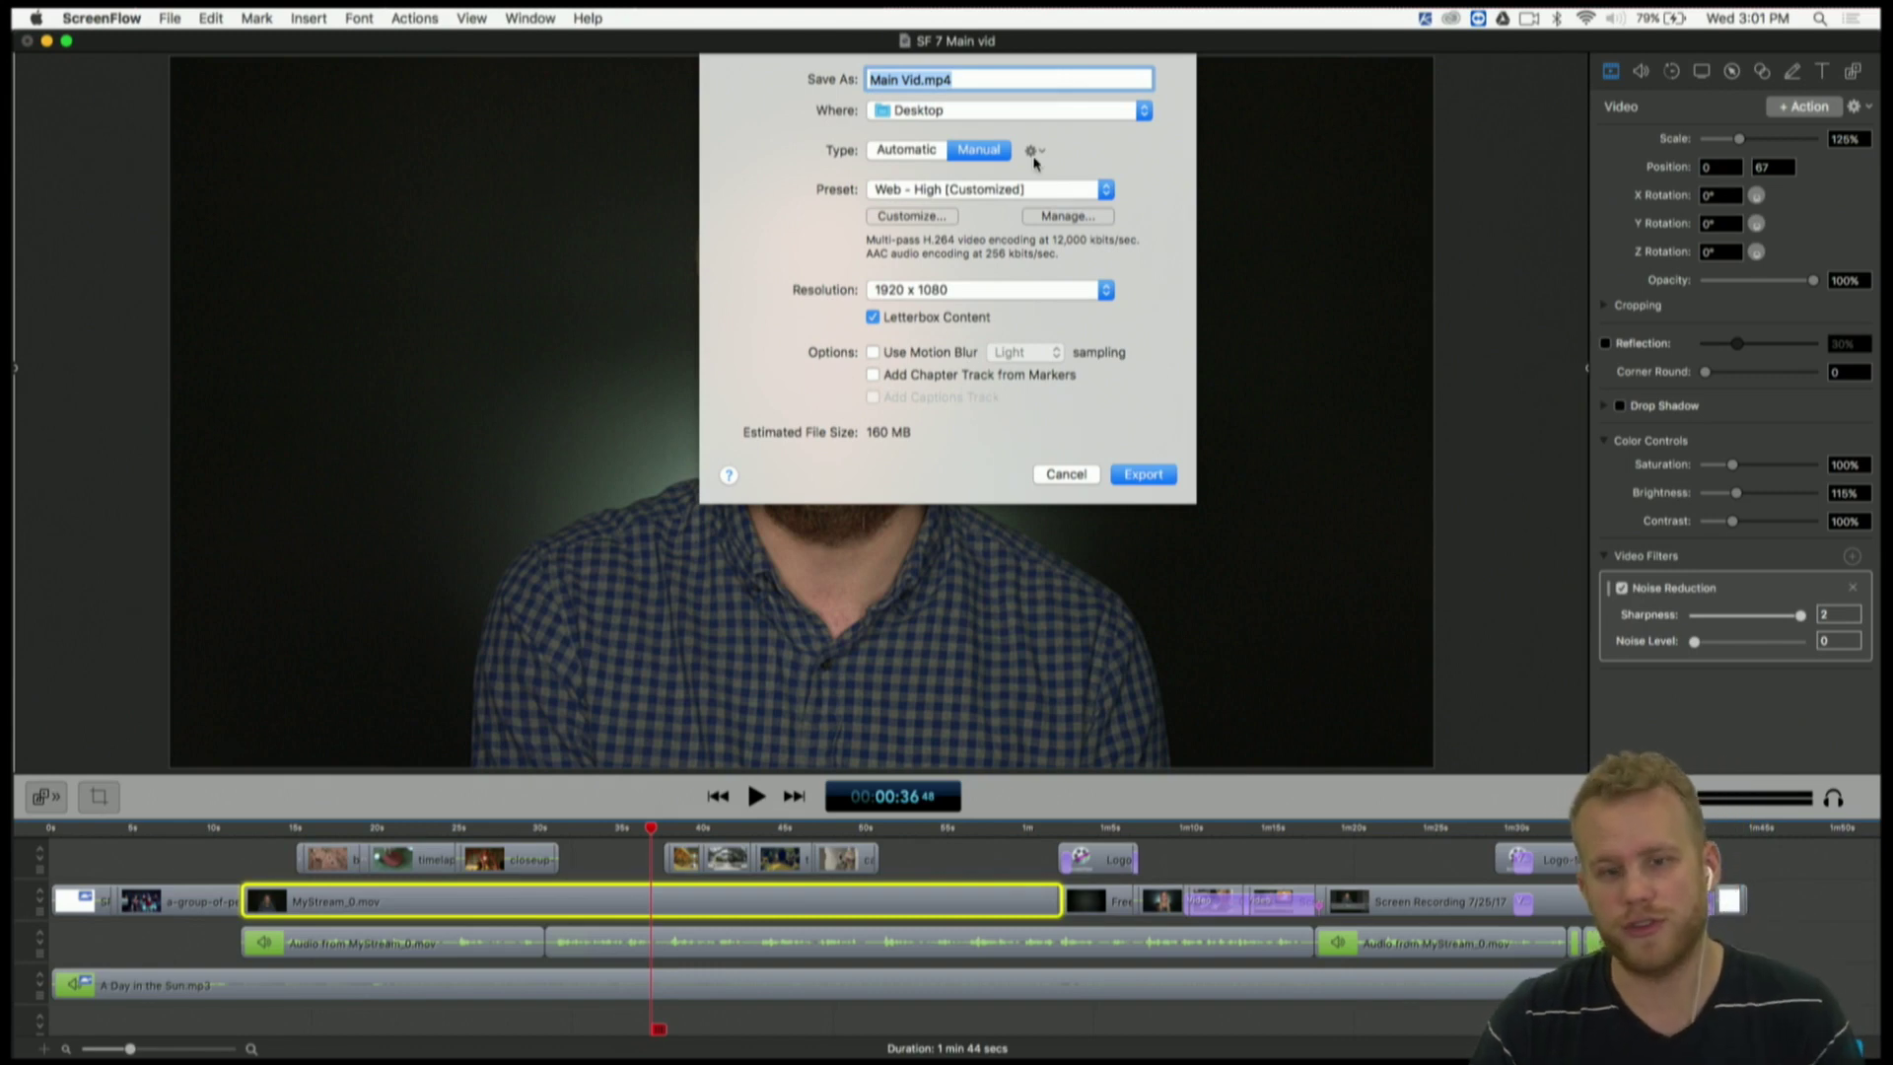
pyautogui.click(908, 216)
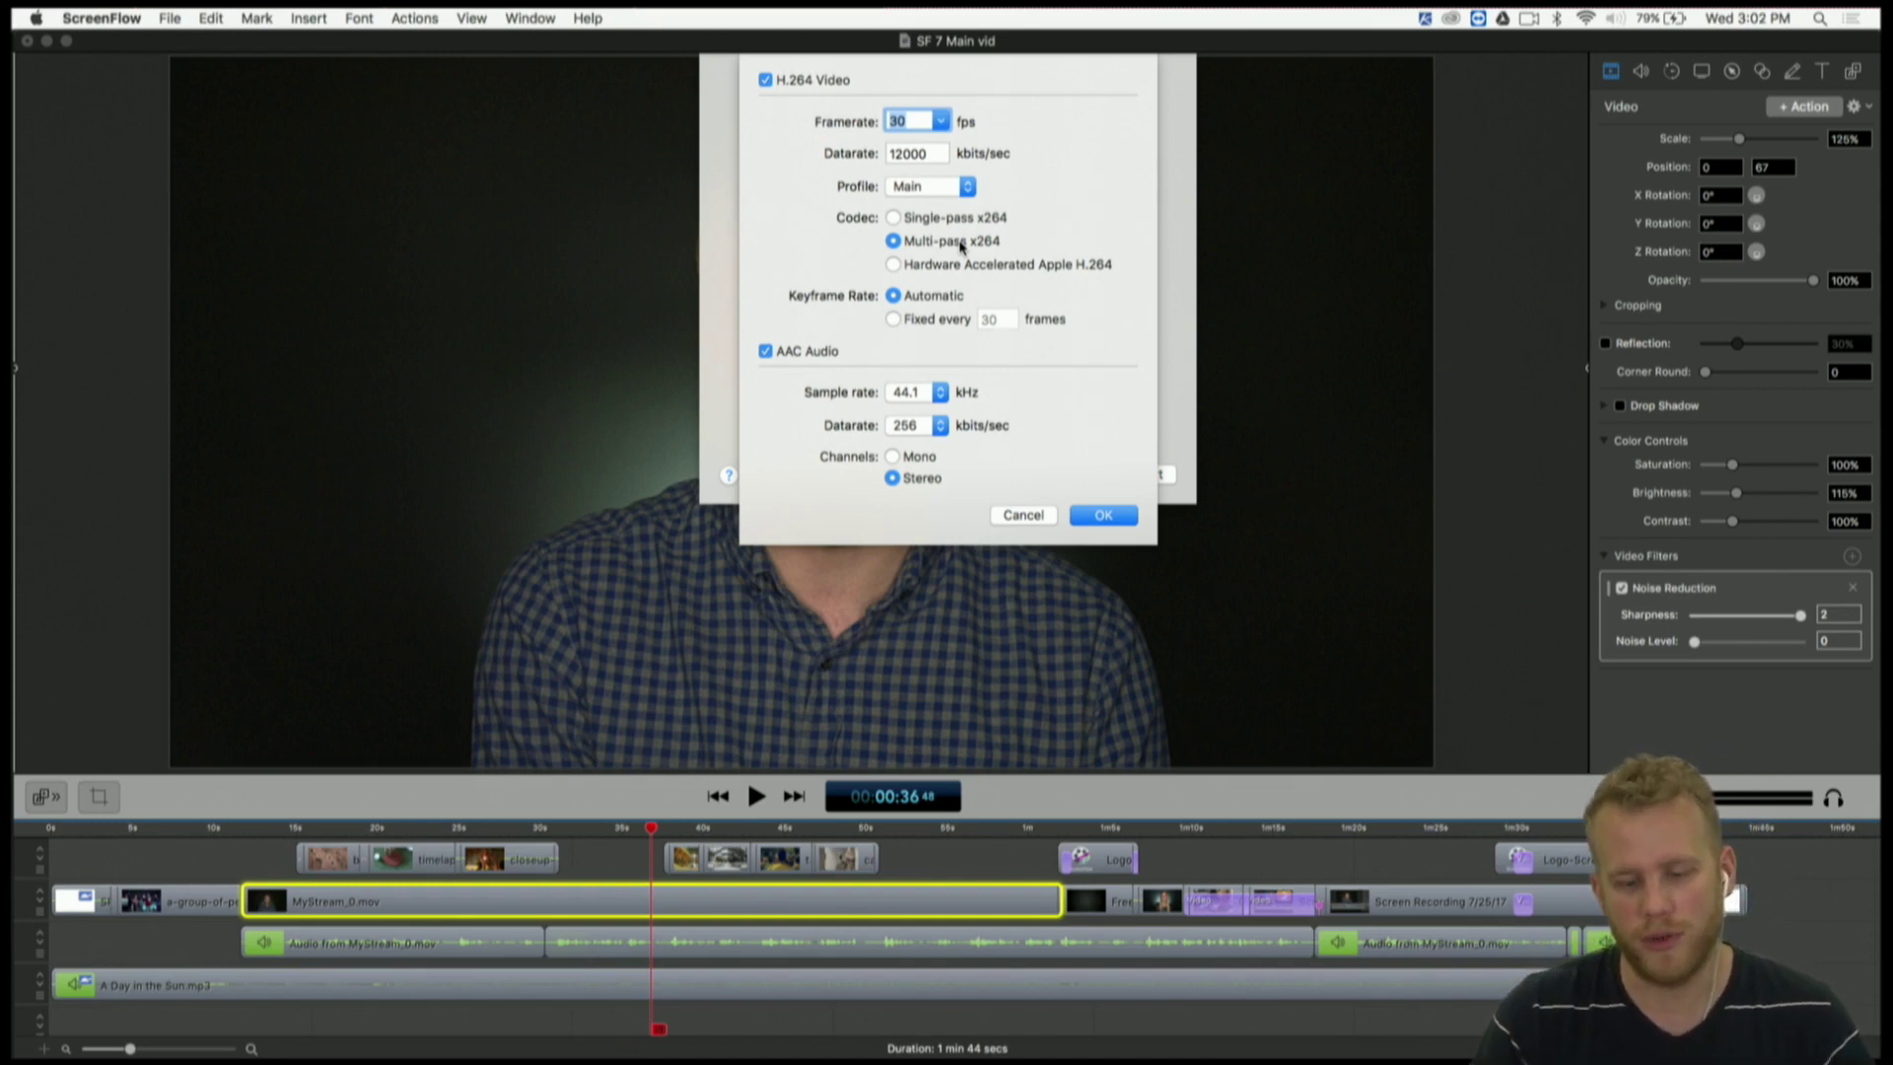
pyautogui.click(1024, 515)
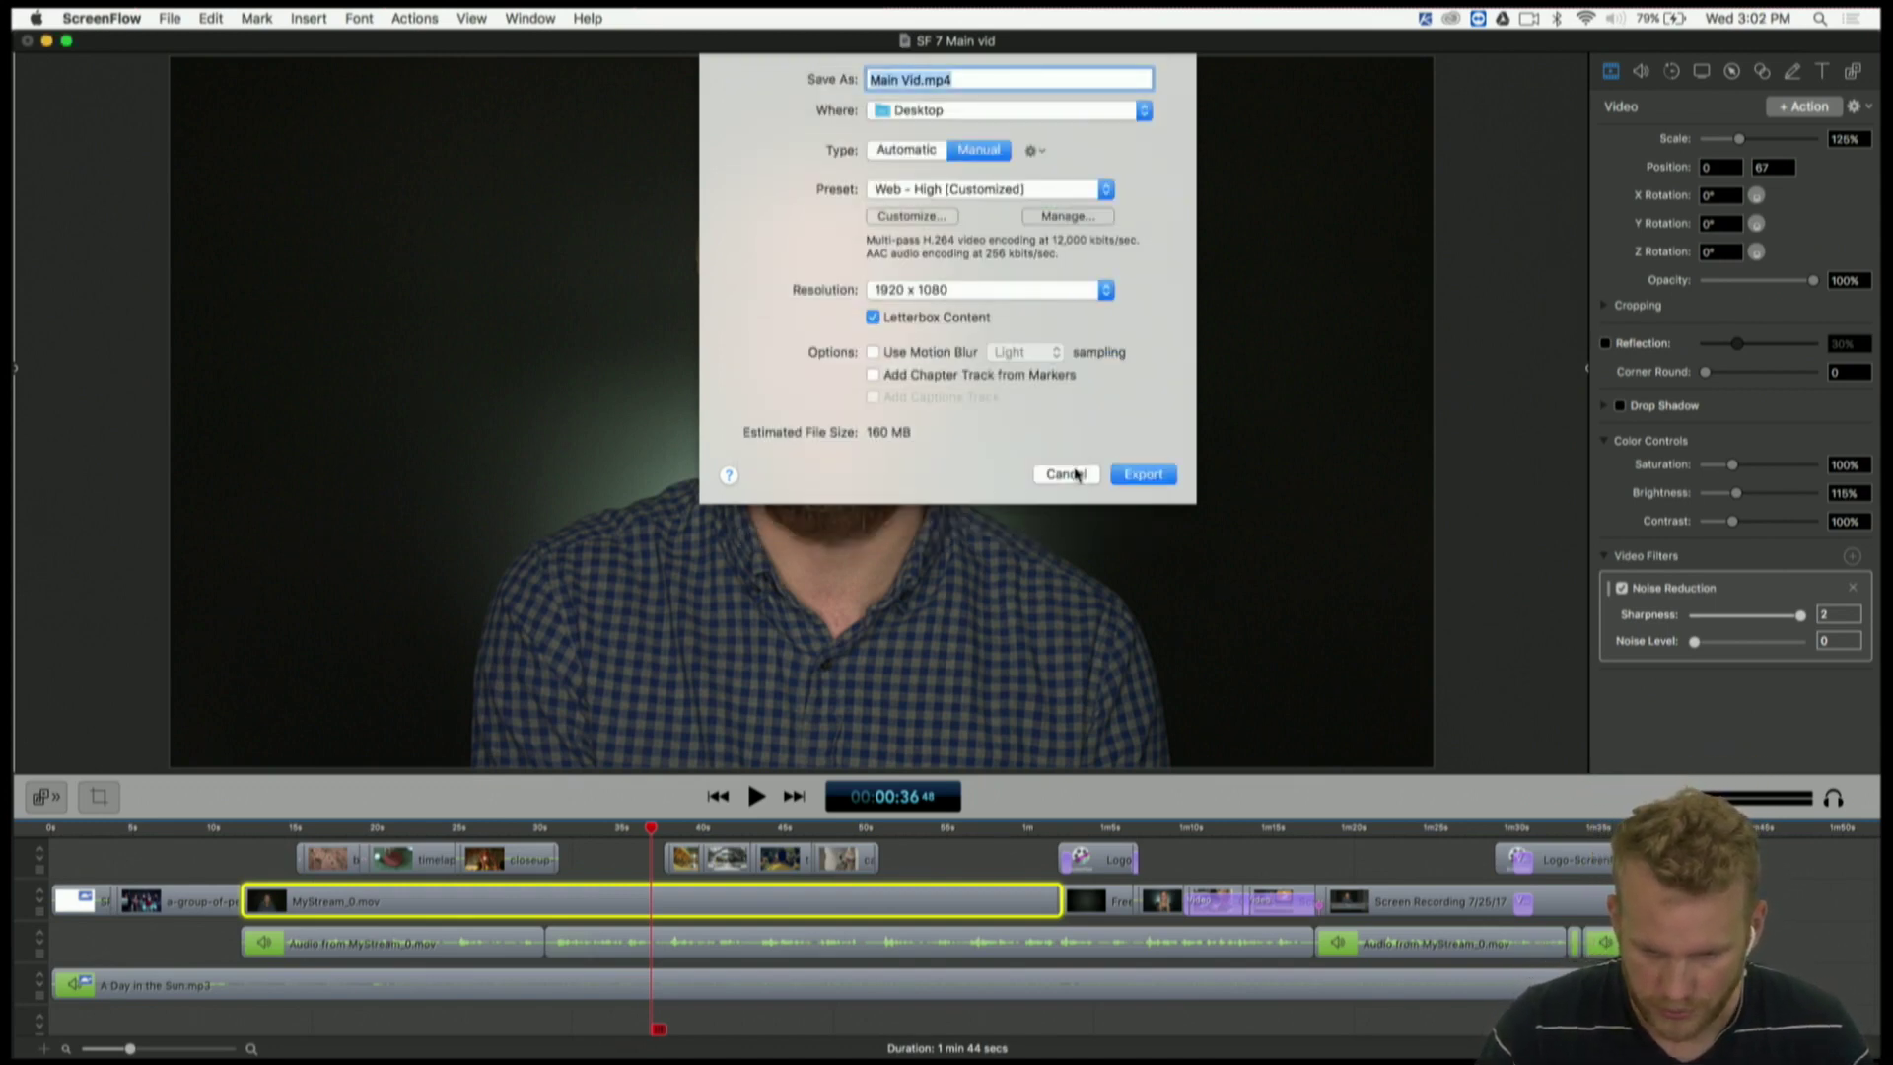
pyautogui.click(1067, 474)
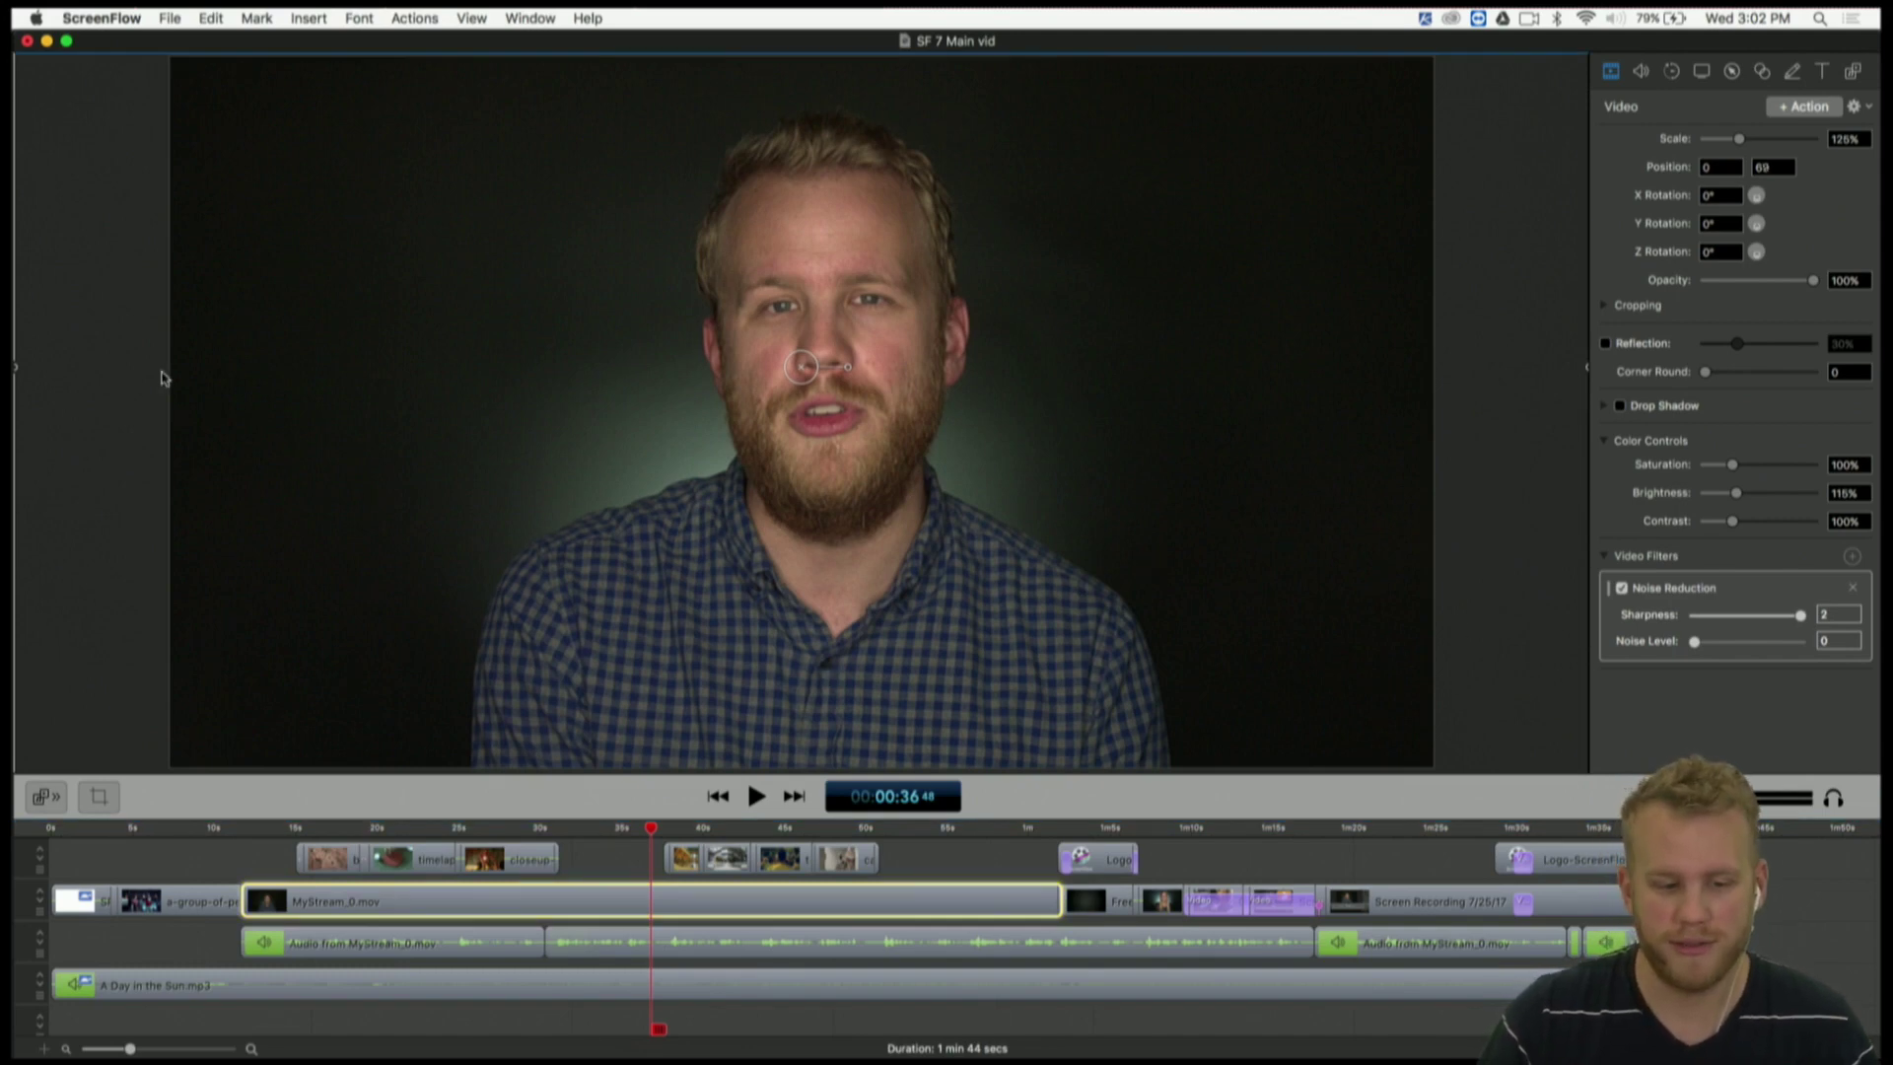
# - Switch to the Chrome window and close the Slow Motion Windy American Flag tab so the Telestream ScreenFlow overview page shows
pyautogui.scroll(-2, 87, 455)
pyautogui.scroll(-1, 87, 456)
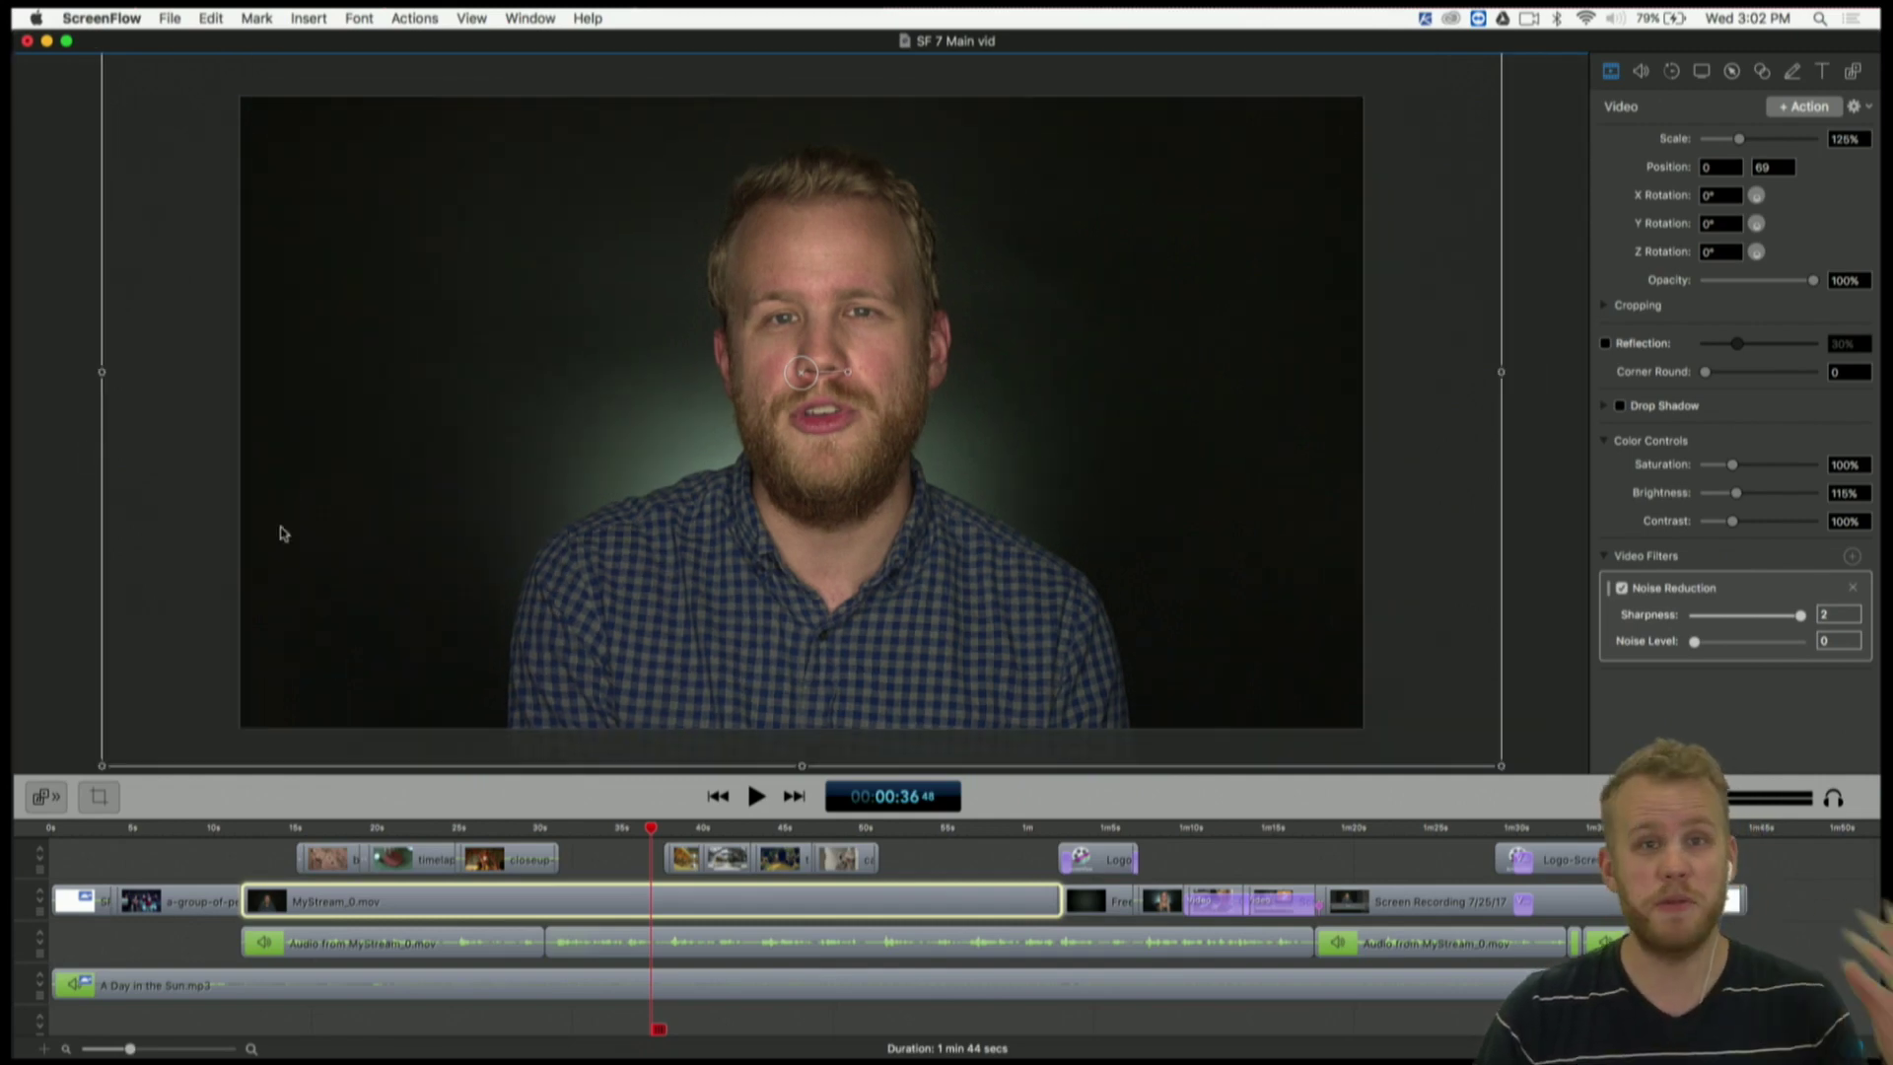
pyautogui.hotkey('ctrl', 'Right')
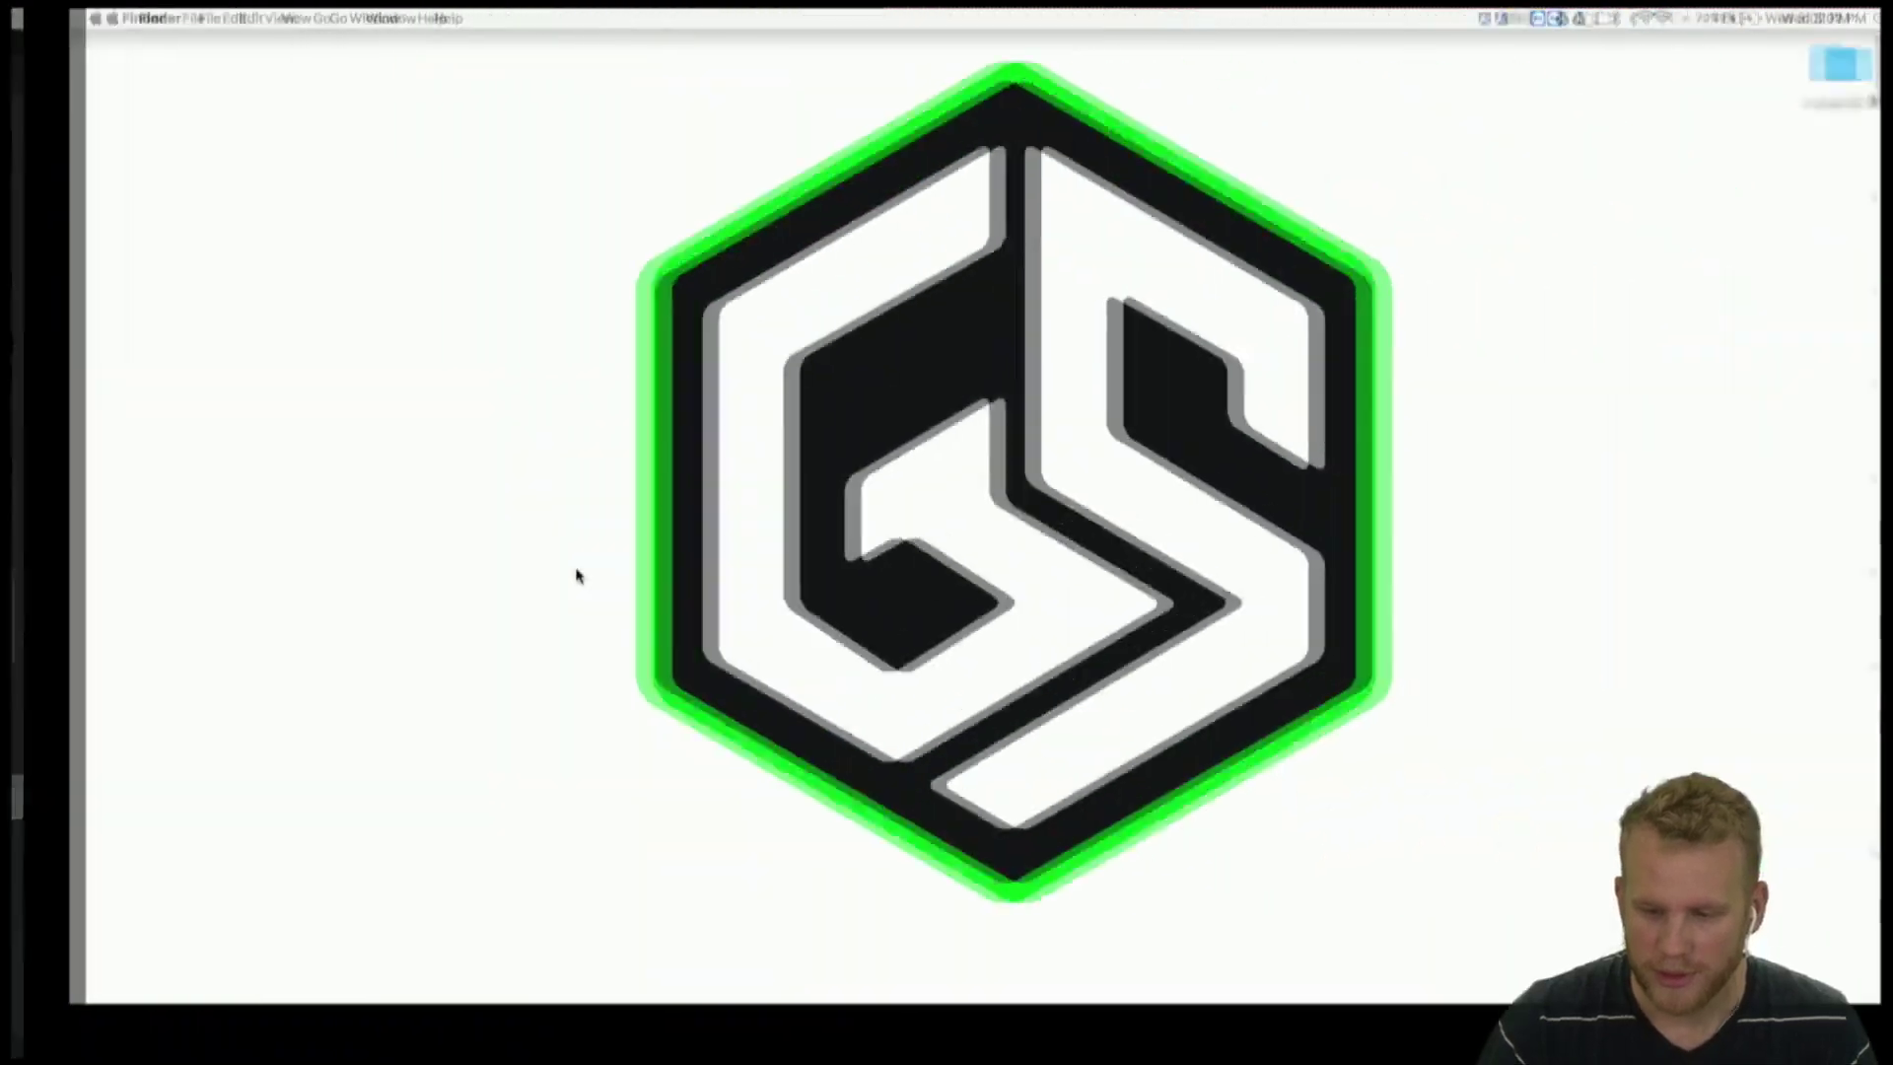
pyautogui.hotkey('ctrl', 'Left')
pyautogui.hotkey('ctrl', 'Up')
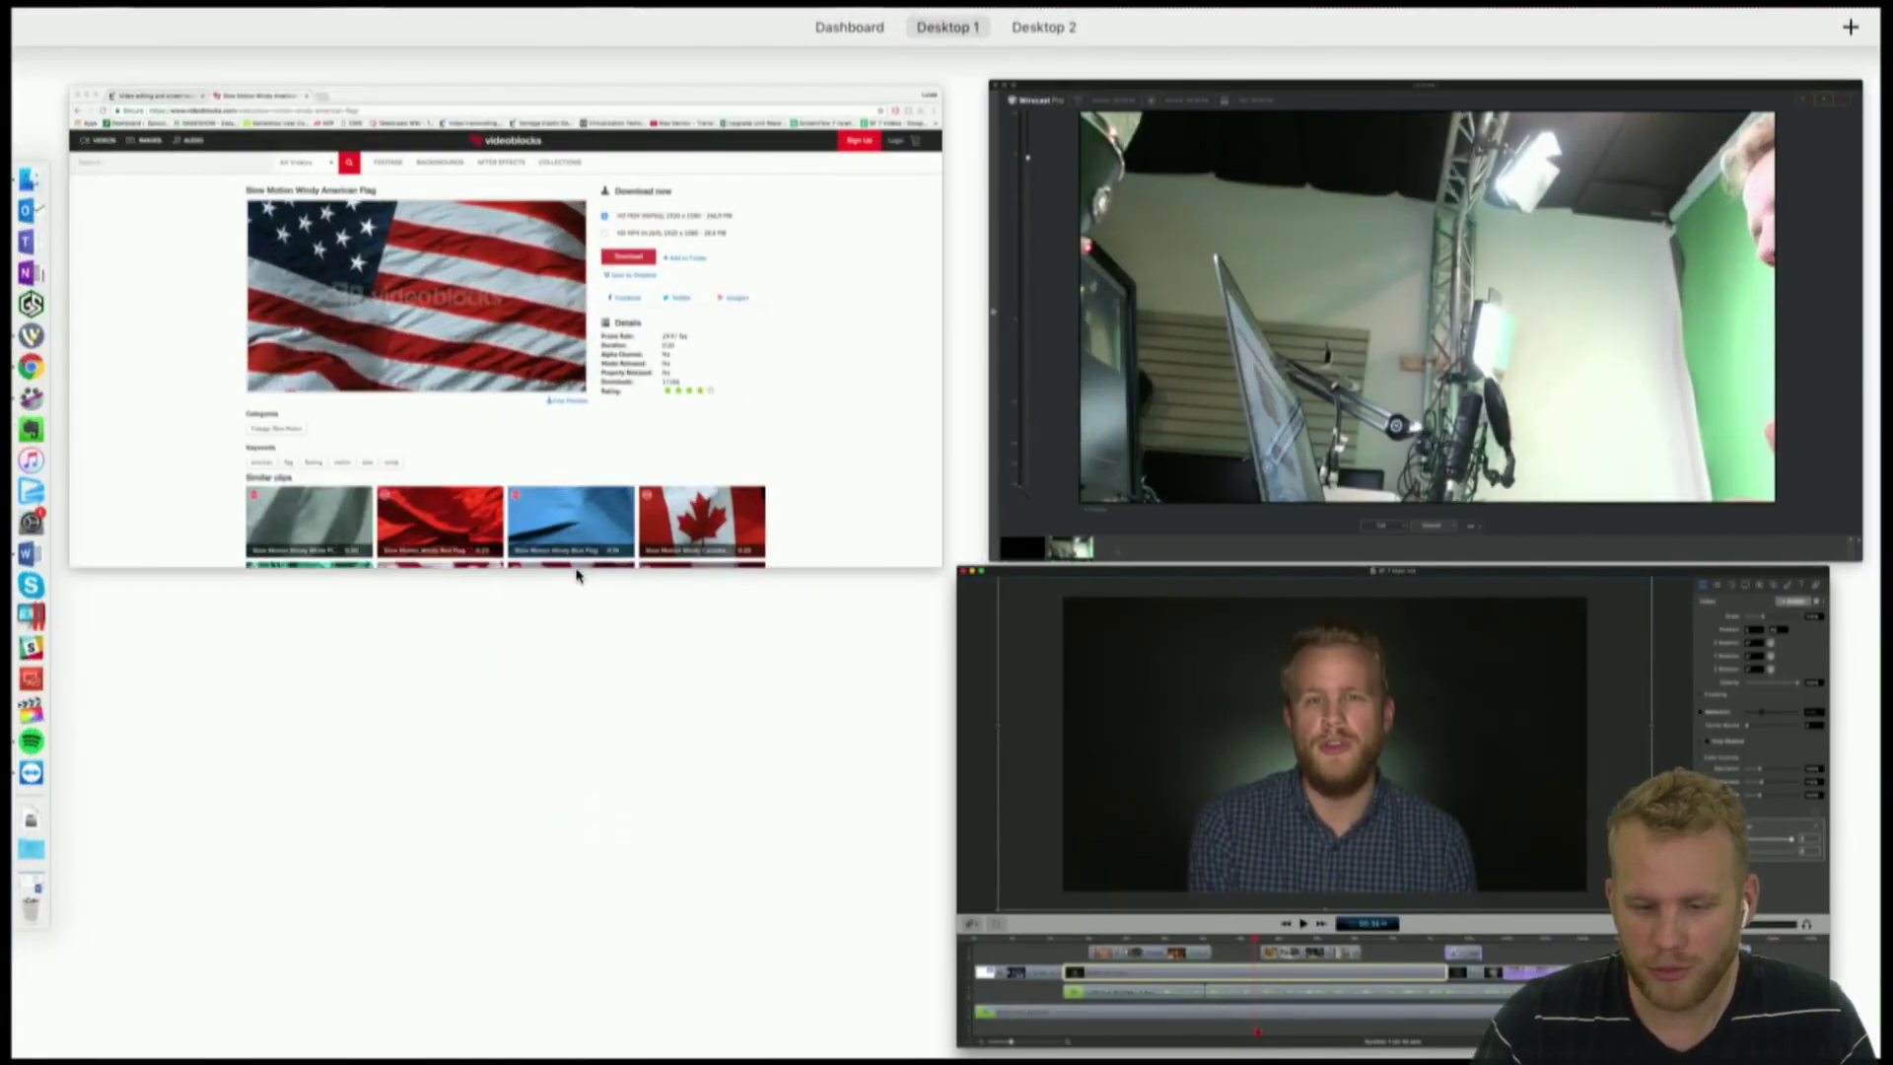
pyautogui.click(578, 575)
pyautogui.click(521, 51)
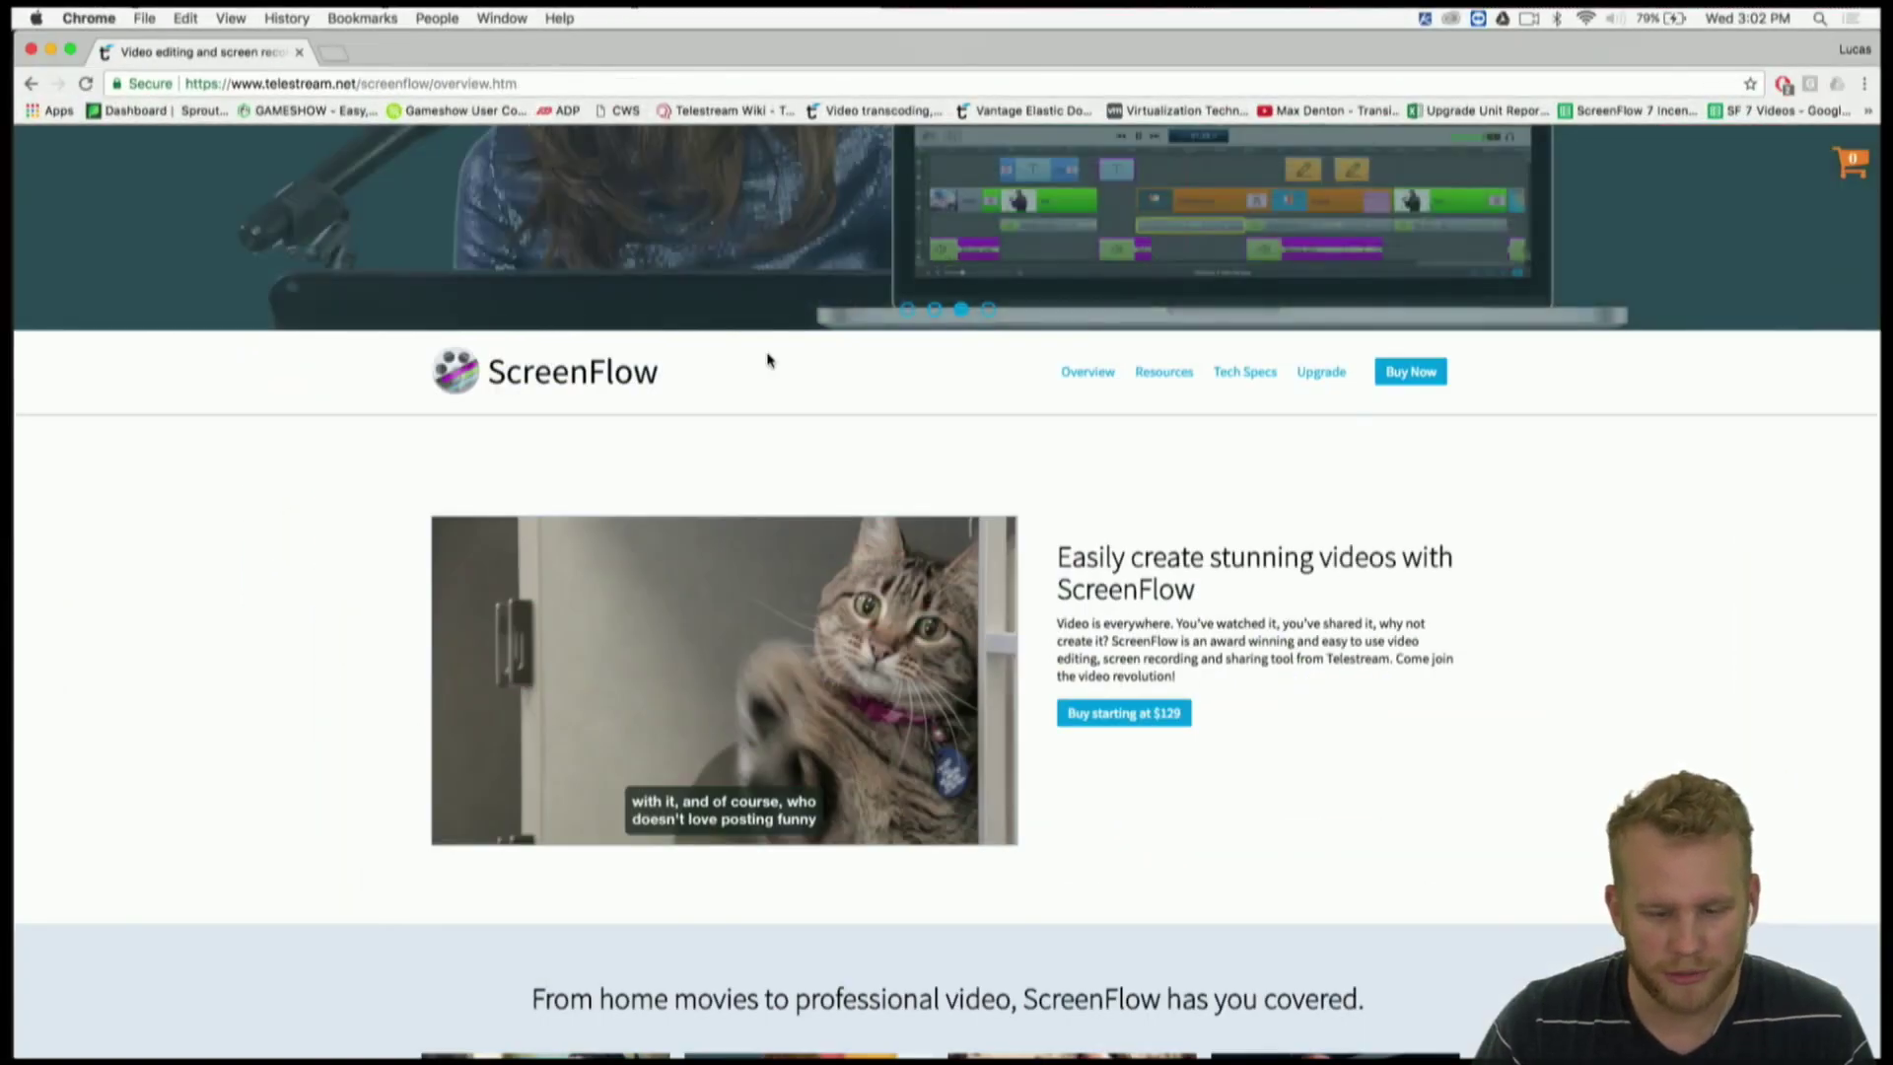
# - Switch to the Wirecast window and close its untitled document without saving the changes
pyautogui.hotkey('ctrl', 'Up')
pyautogui.click(1429, 326)
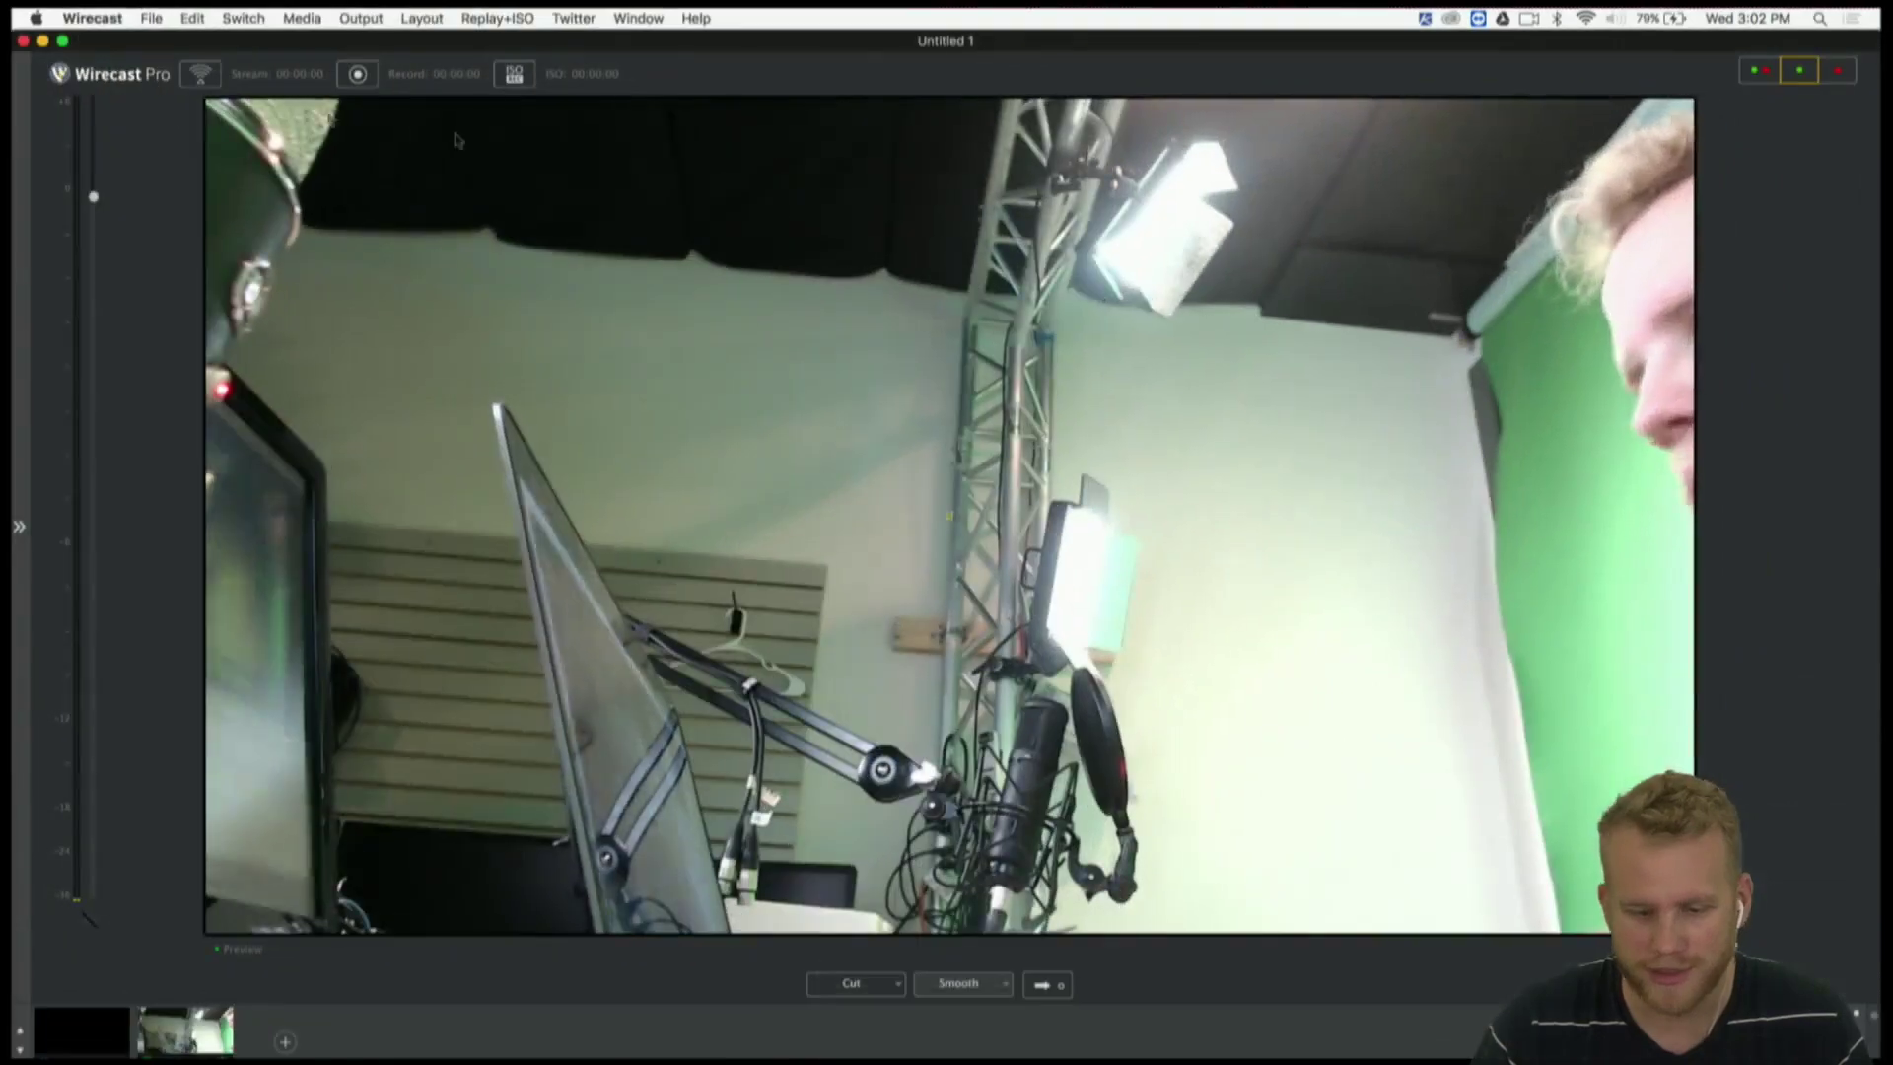
pyautogui.click(23, 40)
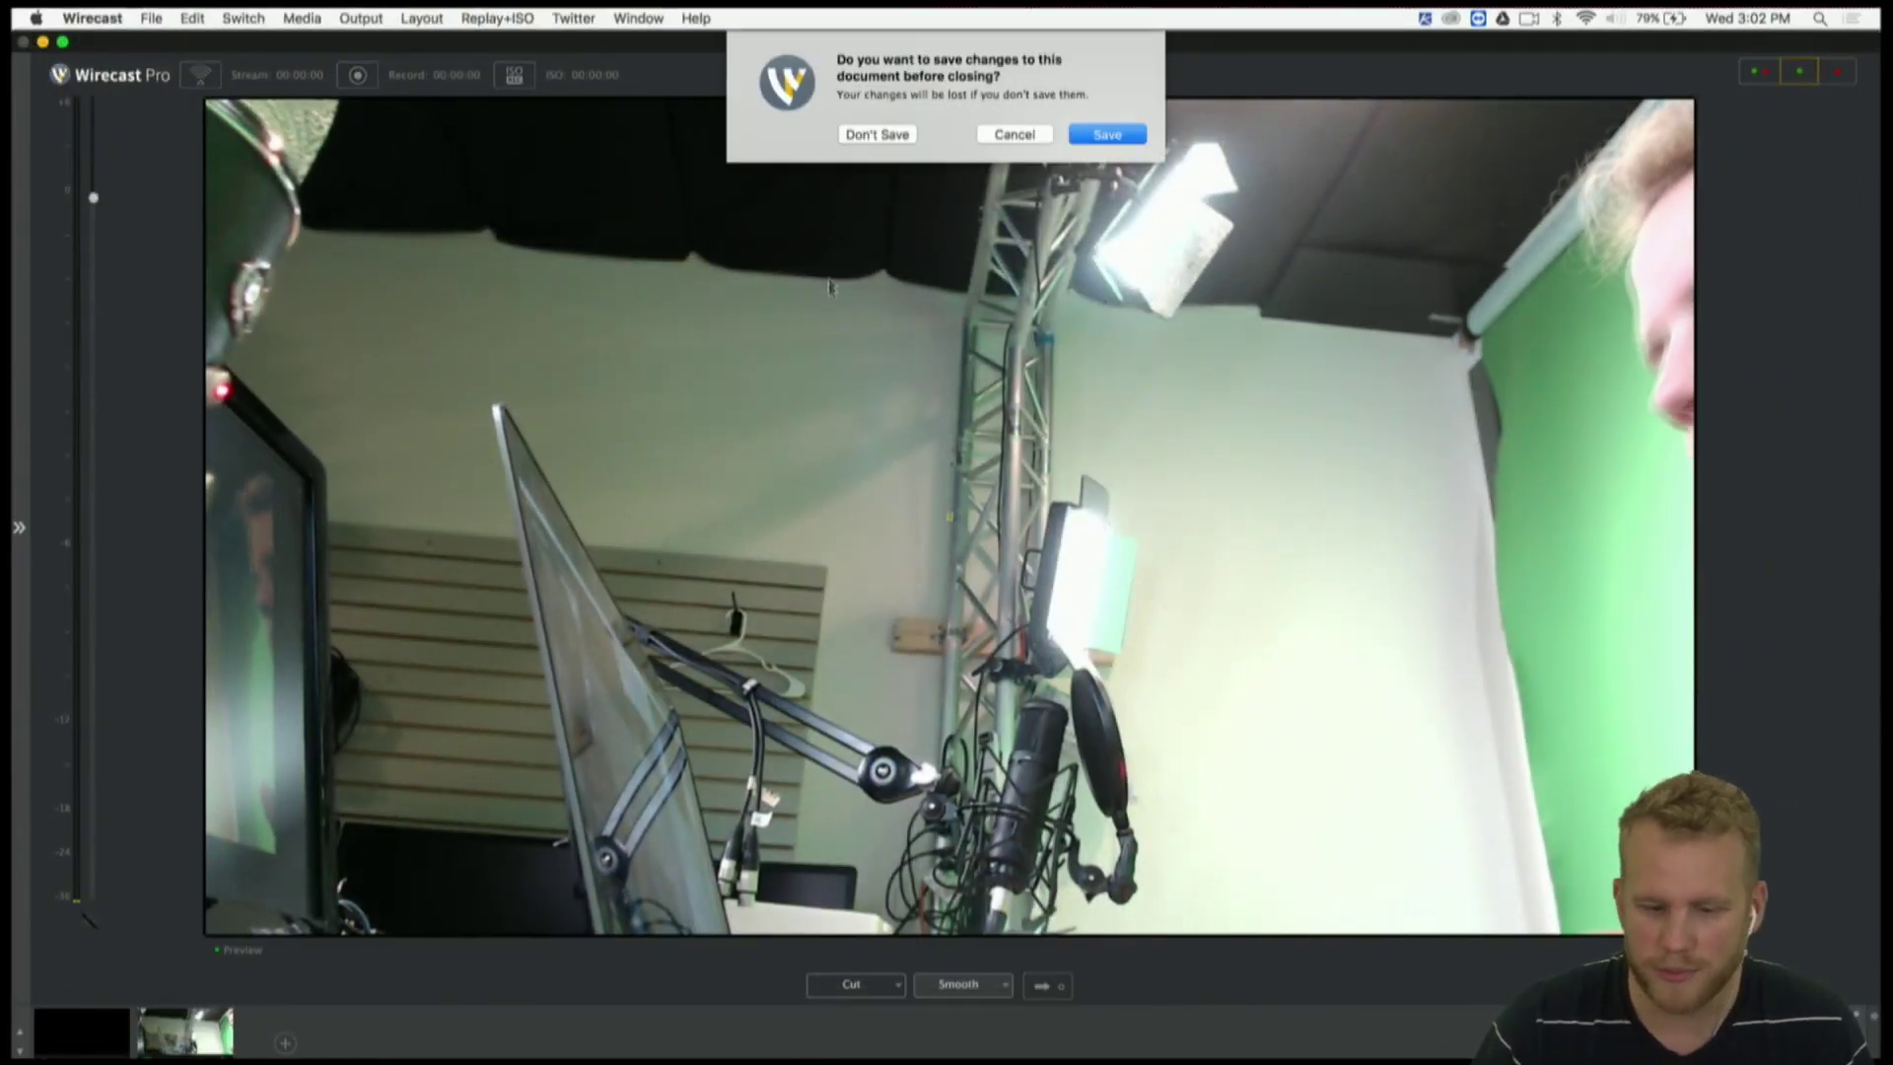
pyautogui.click(877, 136)
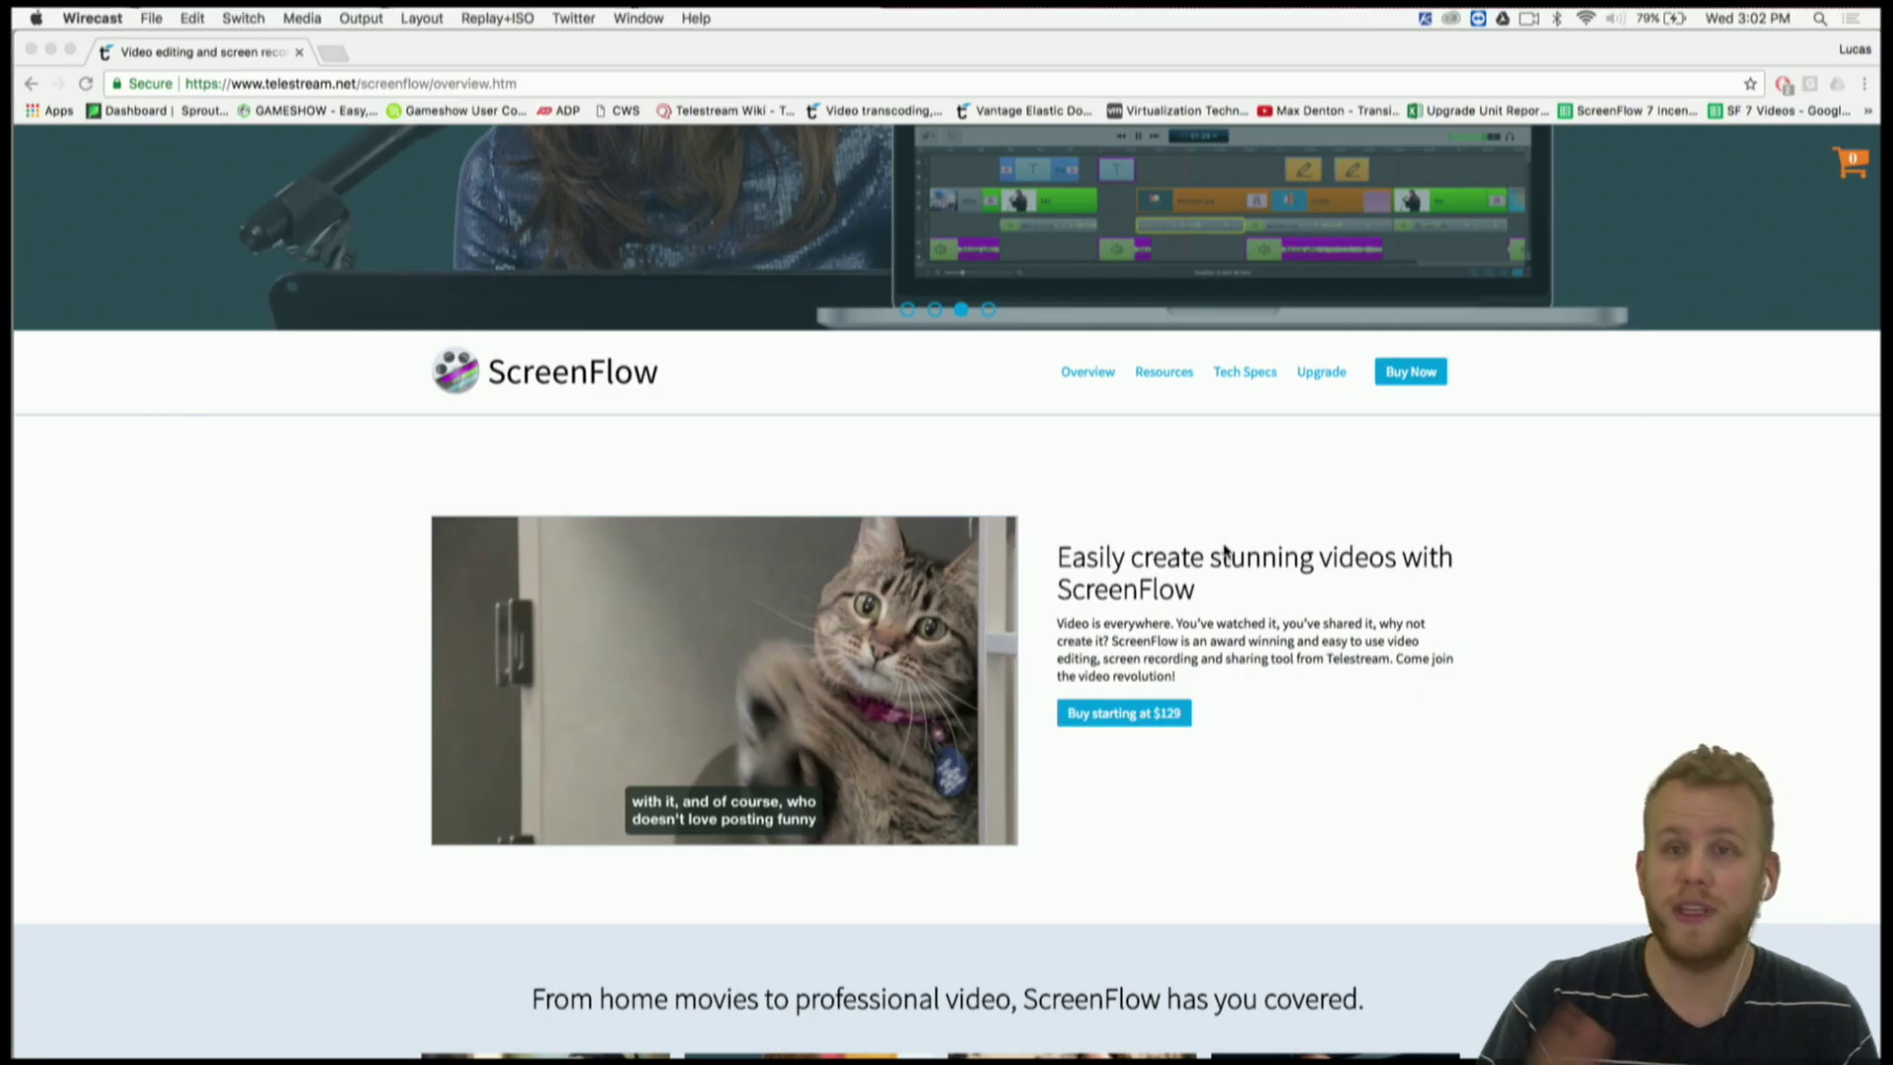